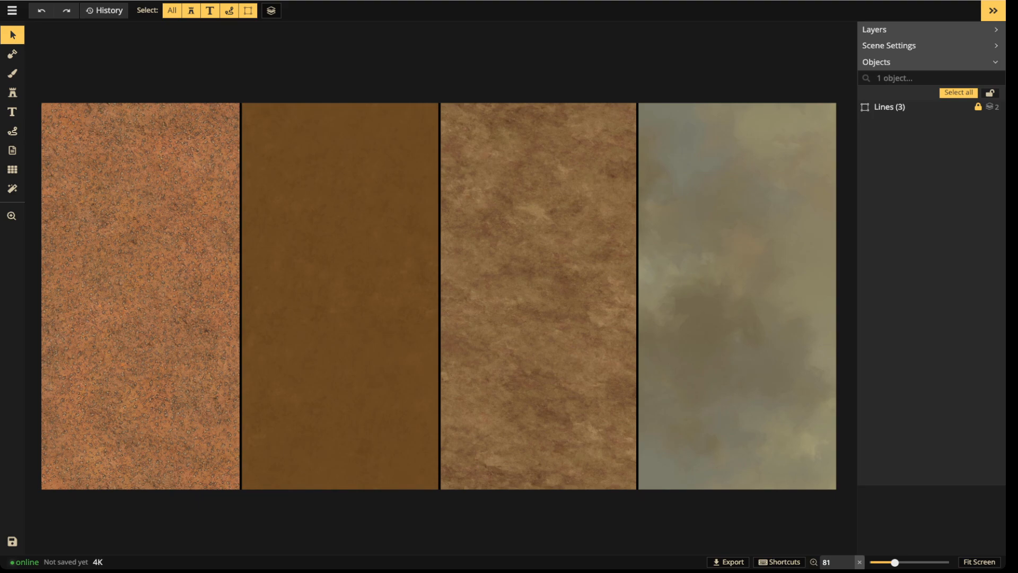
Load the green grass texture from the Grass Textures group, with all style packs shown, and set the brush to the foreground layer.
scroll(260, 216, up, 5)
key(space)
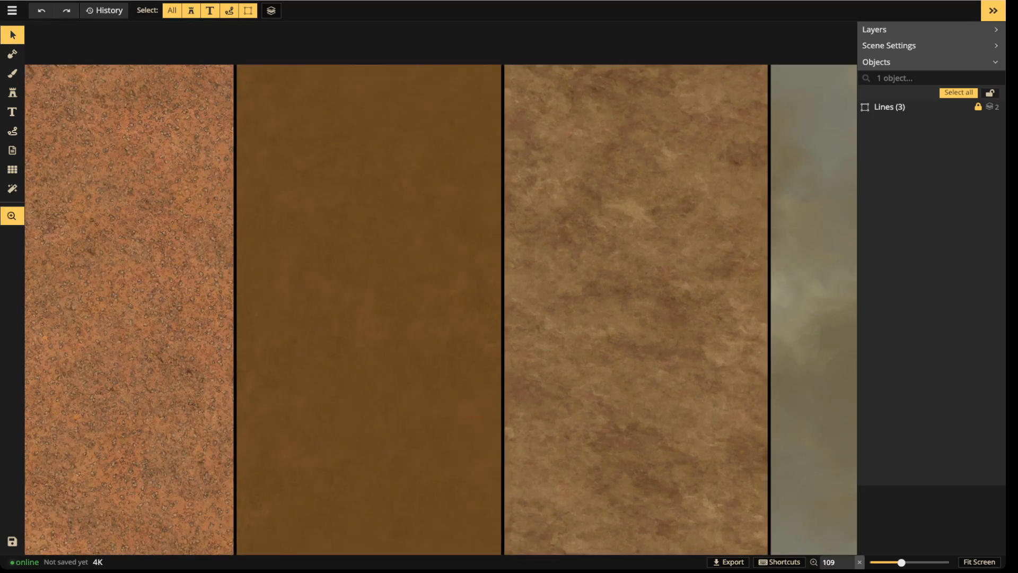
drag(260, 216, 564, 239)
scroll(689, 155, up, 4)
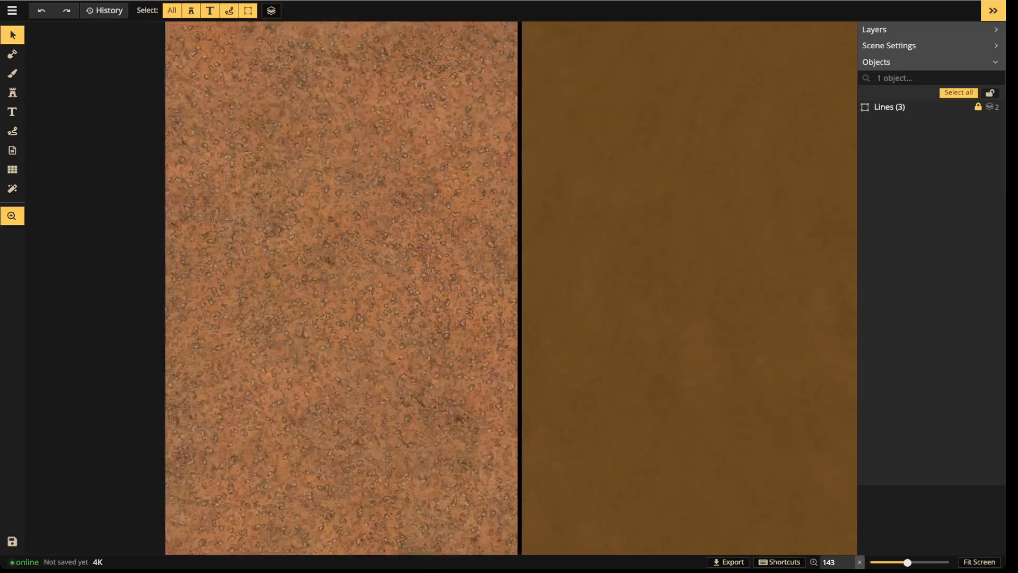
click(13, 73)
click(43, 163)
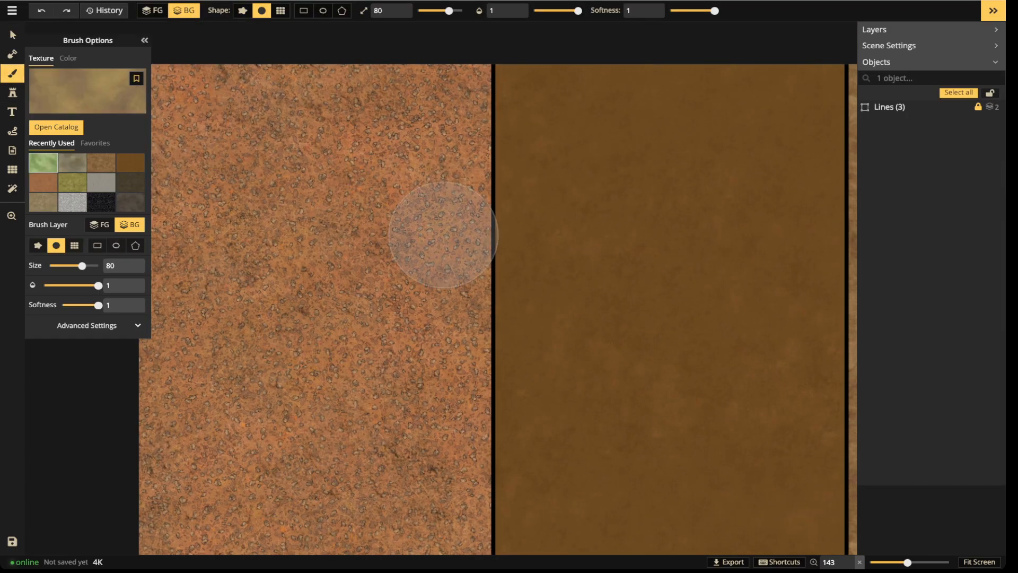
key(f)
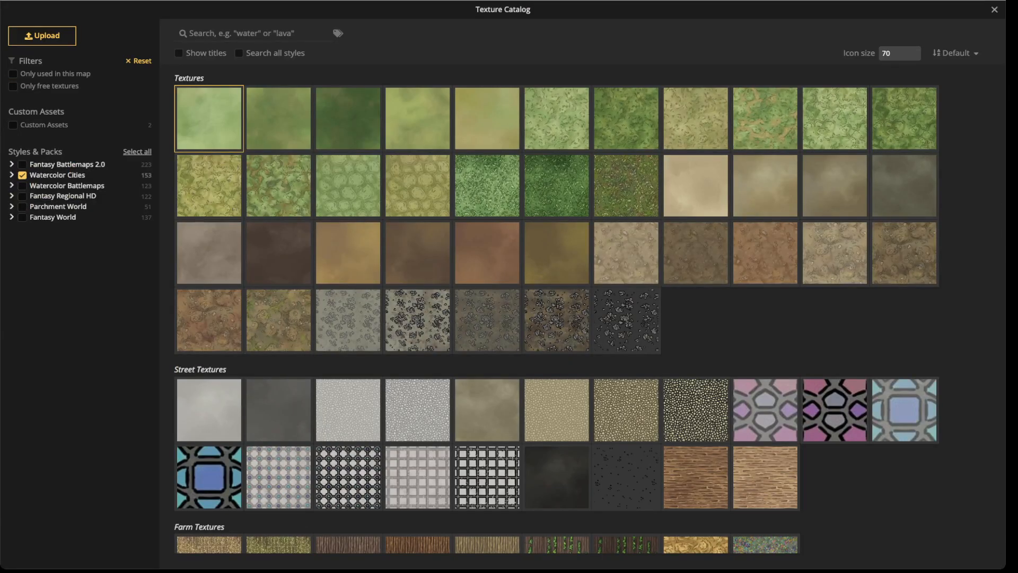
click(137, 152)
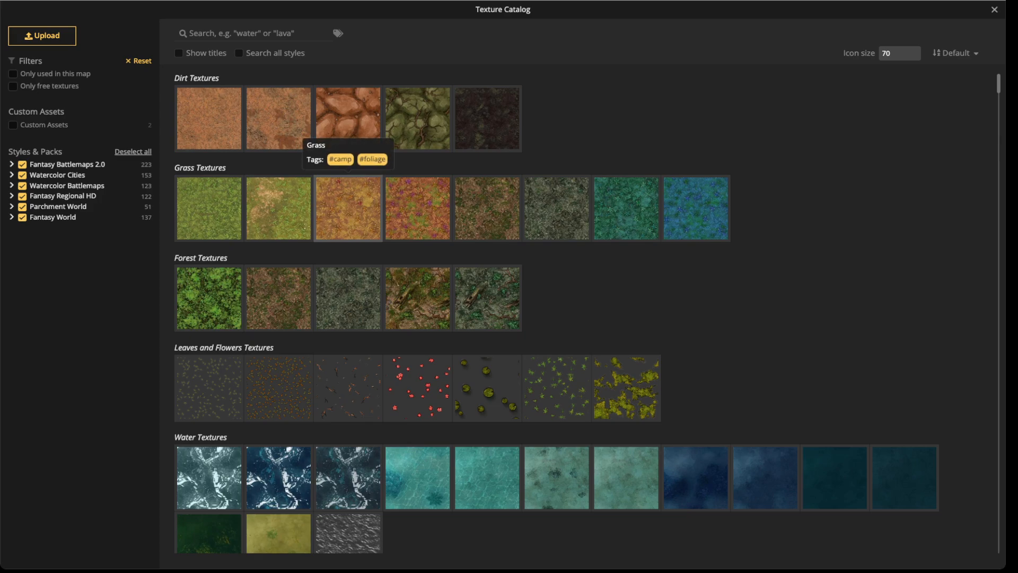
click(279, 208)
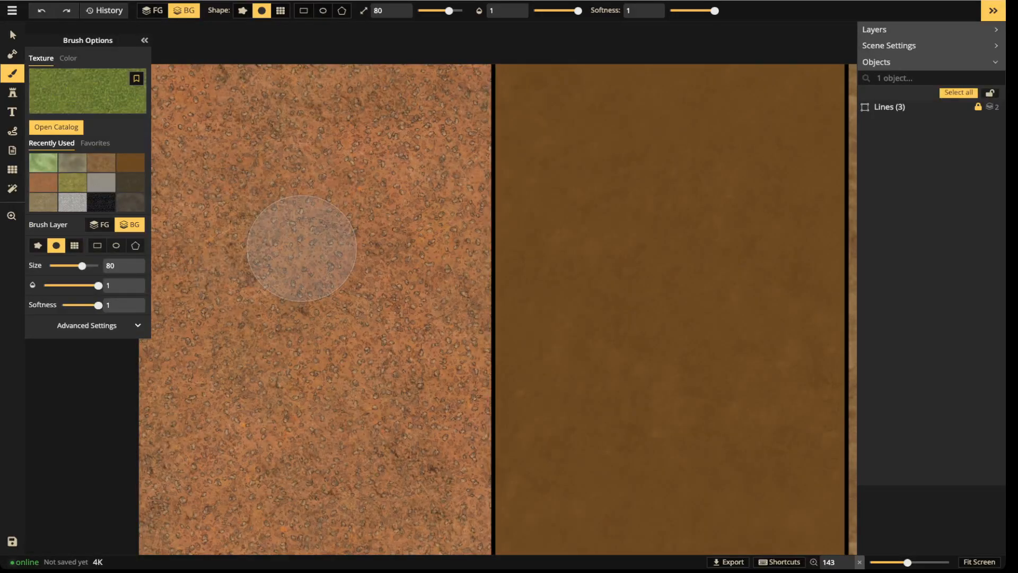
click(153, 11)
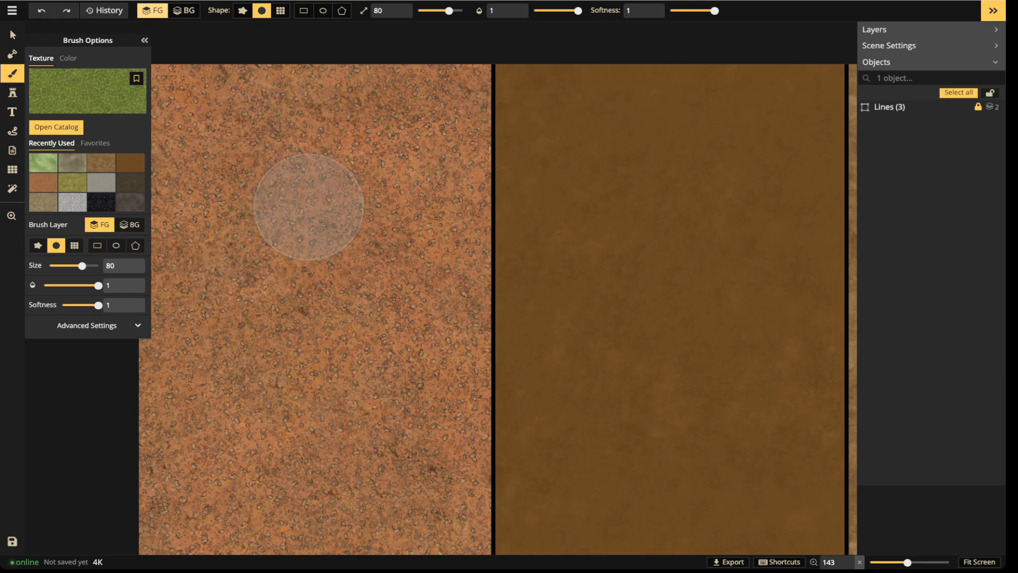
Paint a soft-edged grass patch in the middle of the orange dirt section with the round brush at size 80.
mouse_move(261, 245)
mouse_down()
mouse_move(258, 326)
mouse_move(256, 258)
mouse_move(279, 248)
mouse_move(318, 262)
mouse_move(318, 332)
mouse_move(287, 338)
mouse_move(248, 331)
mouse_move(250, 261)
mouse_move(276, 253)
mouse_move(321, 294)
mouse_move(273, 307)
mouse_up()
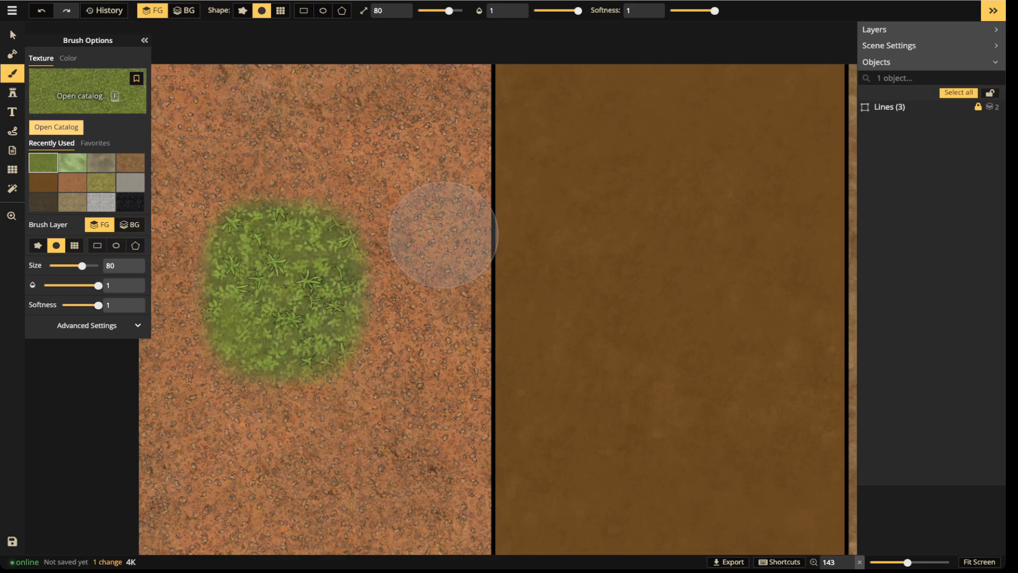
click(13, 54)
click(12, 34)
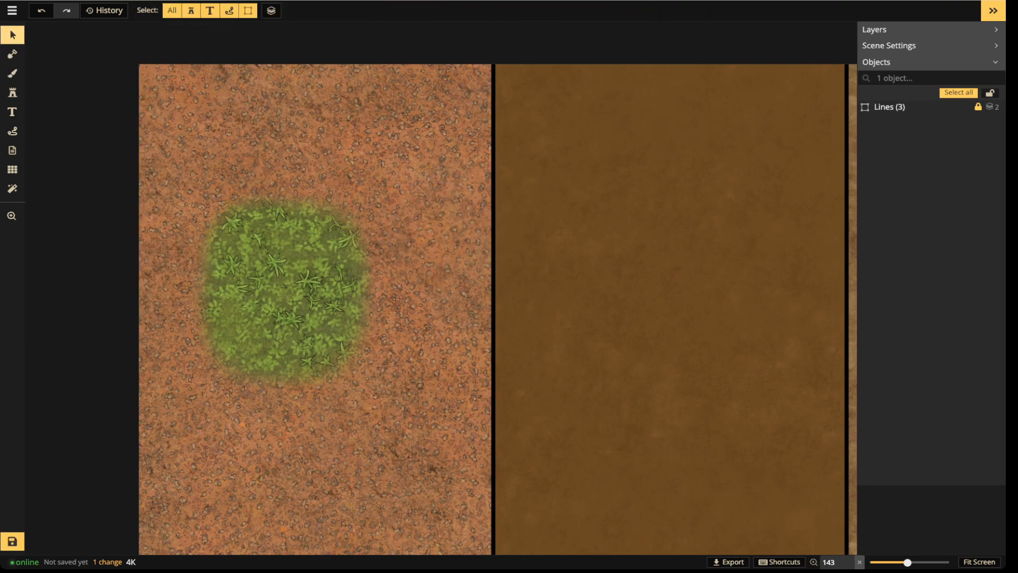
Outline the grass patch with a white freehand path of width 1.6, switch it to dotted style, and delete it.
click(12, 131)
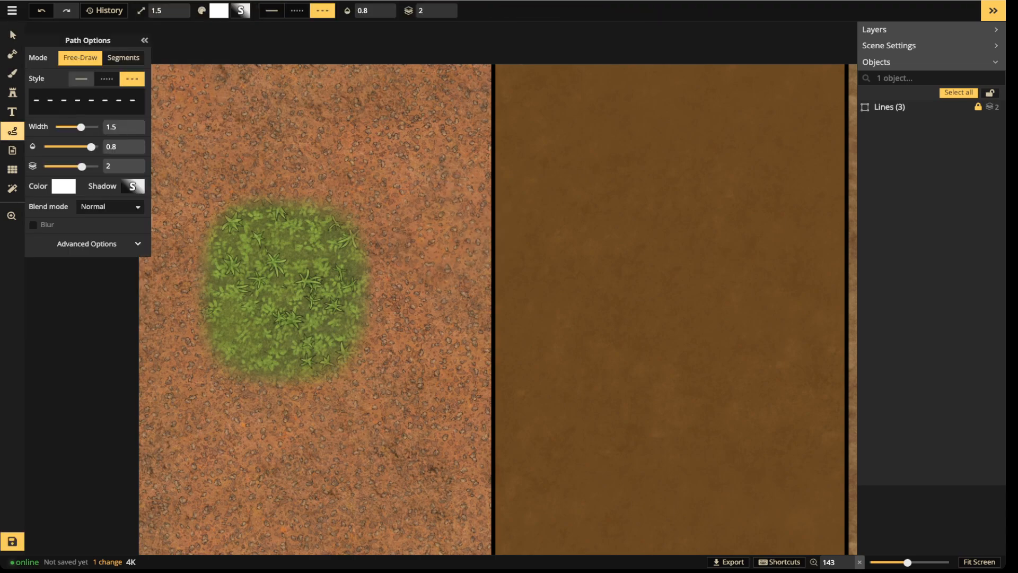
click(82, 127)
mouse_move(255, 203)
mouse_down()
mouse_move(195, 262)
mouse_move(257, 380)
mouse_move(365, 316)
mouse_move(238, 212)
mouse_up()
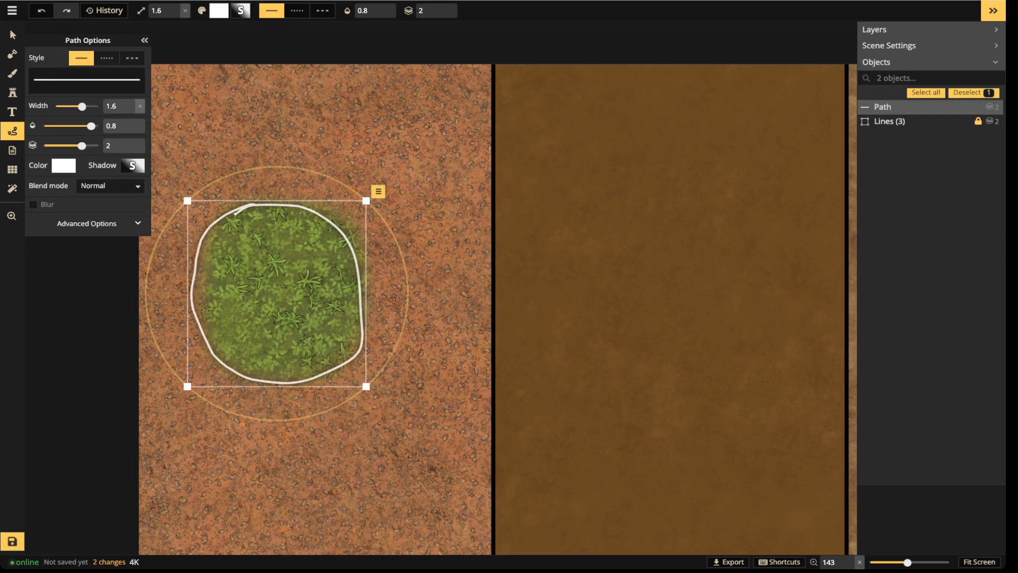
click(106, 58)
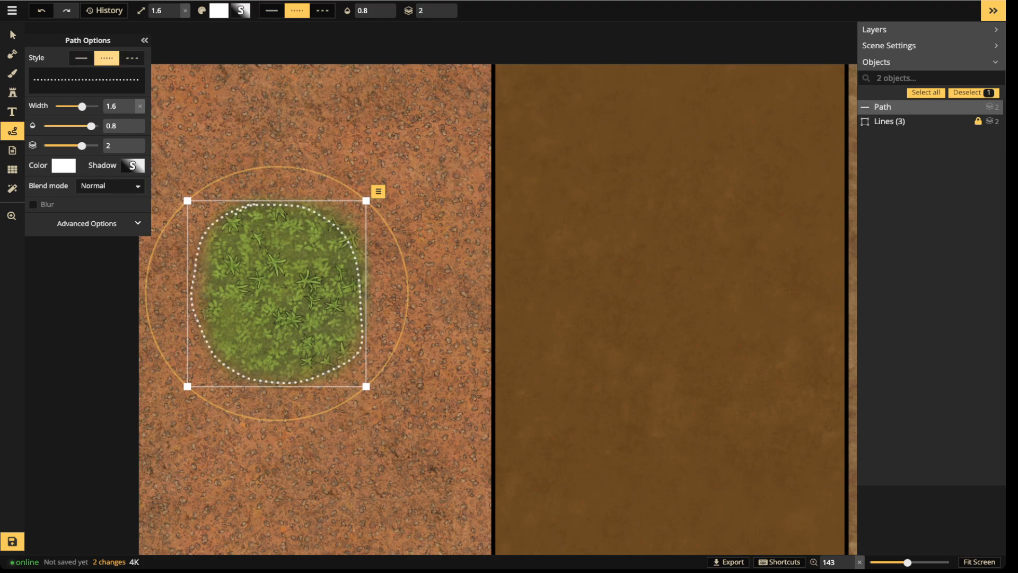
drag(276, 292, 281, 290)
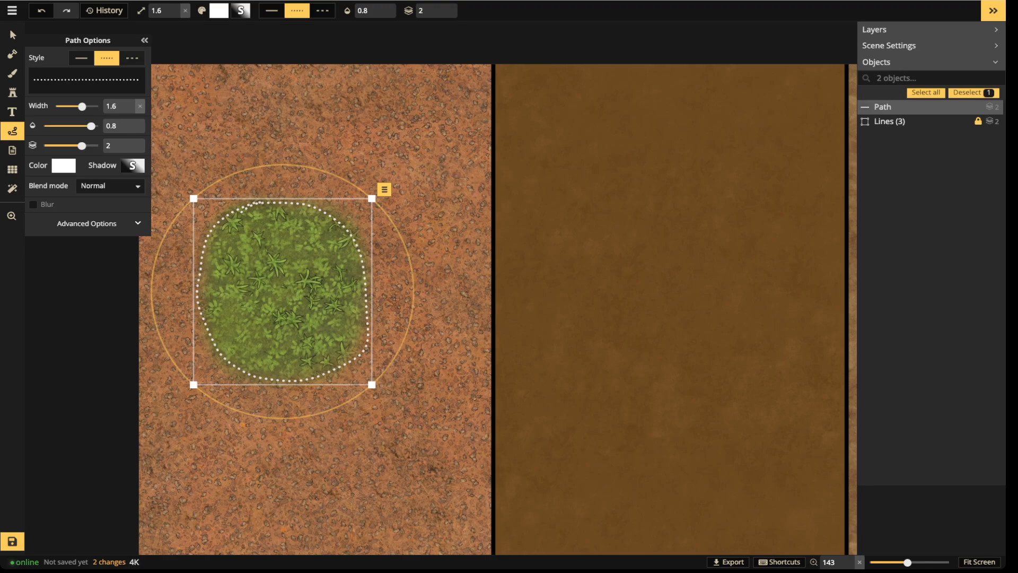
key(Delete)
Draw dotted loops on the bare dirt and inside the grass patch, connected by a dotted line.
mouse_move(409, 112)
mouse_down()
mouse_move(418, 171)
mouse_move(408, 111)
mouse_up()
drag(387, 169, 326, 222)
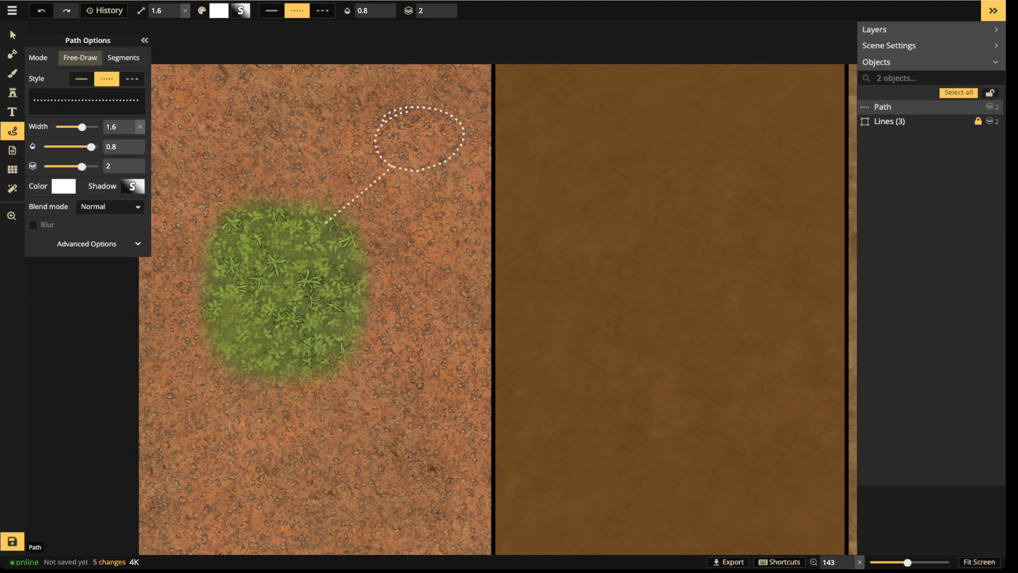
mouse_move(257, 265)
mouse_down()
mouse_move(290, 287)
mouse_move(311, 225)
mouse_up()
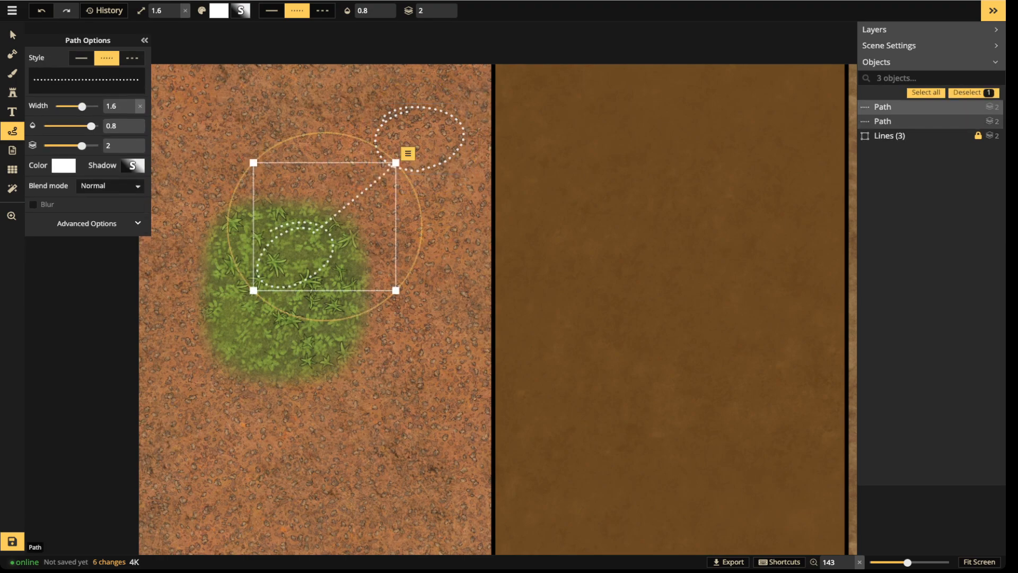
Select the dotted marking paths over the dirt and grass together and delete them.
click(12, 35)
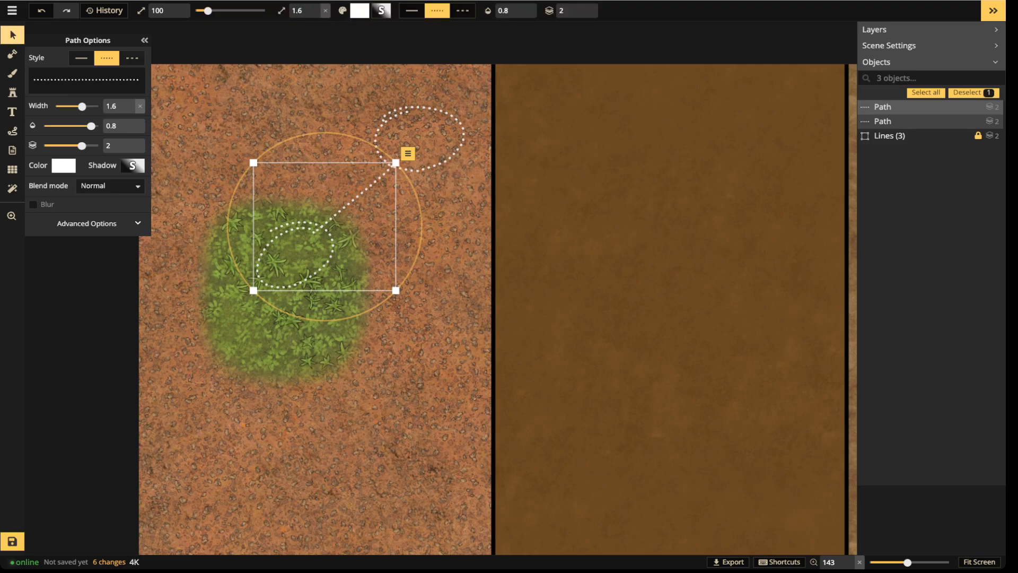
click(256, 91)
drag(256, 91, 467, 289)
key(Delete)
Dab small grass tufts along the patch's upper and right-hand edges with the round brush at size 10.
scroll(318, 291, up, 3)
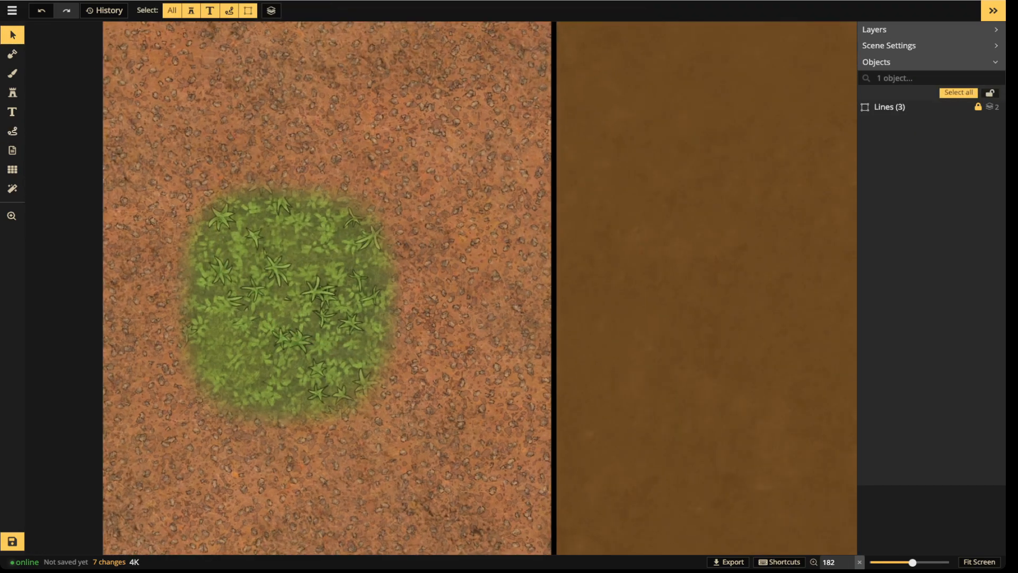
click(13, 74)
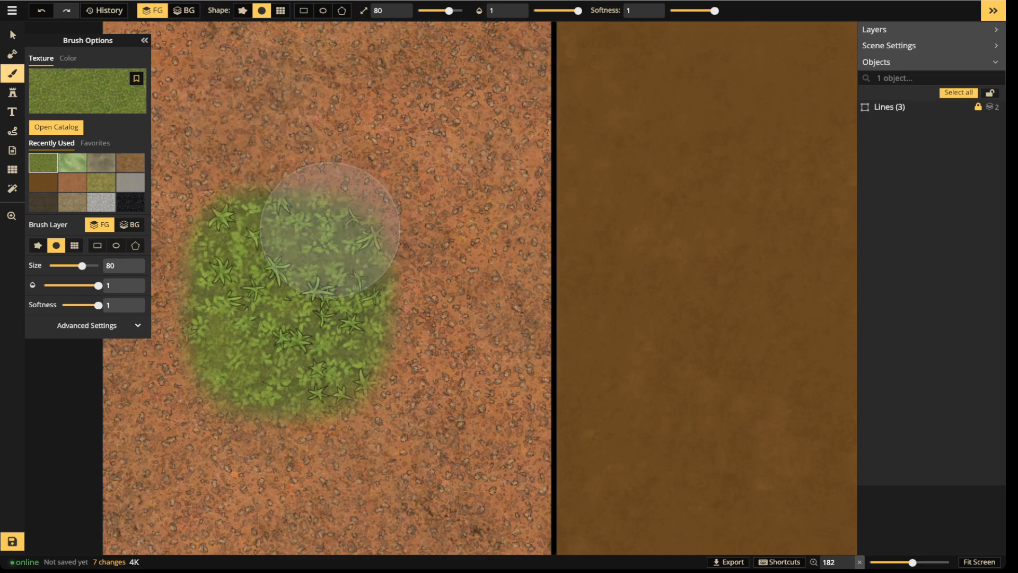
scroll(463, 307, down, 2)
scroll(460, 309, down, 5)
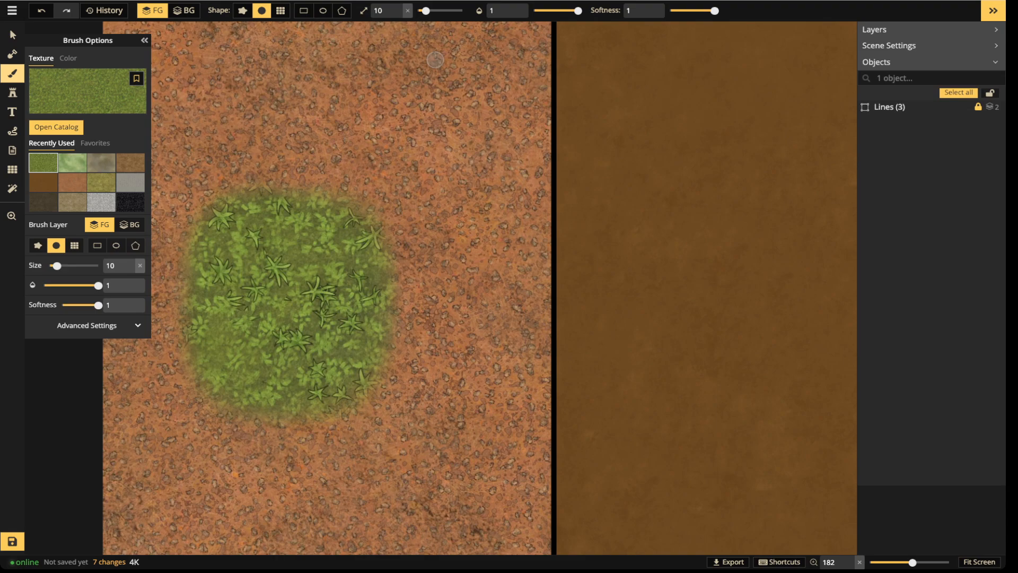
mouse_move(400, 183)
mouse_down()
mouse_move(386, 248)
mouse_move(397, 231)
mouse_move(380, 228)
mouse_move(394, 209)
mouse_move(372, 211)
mouse_move(366, 200)
mouse_move(352, 214)
mouse_move(320, 181)
mouse_move(303, 198)
mouse_move(244, 169)
mouse_move(216, 194)
mouse_move(256, 207)
mouse_move(266, 187)
mouse_move(290, 193)
mouse_move(348, 168)
mouse_up()
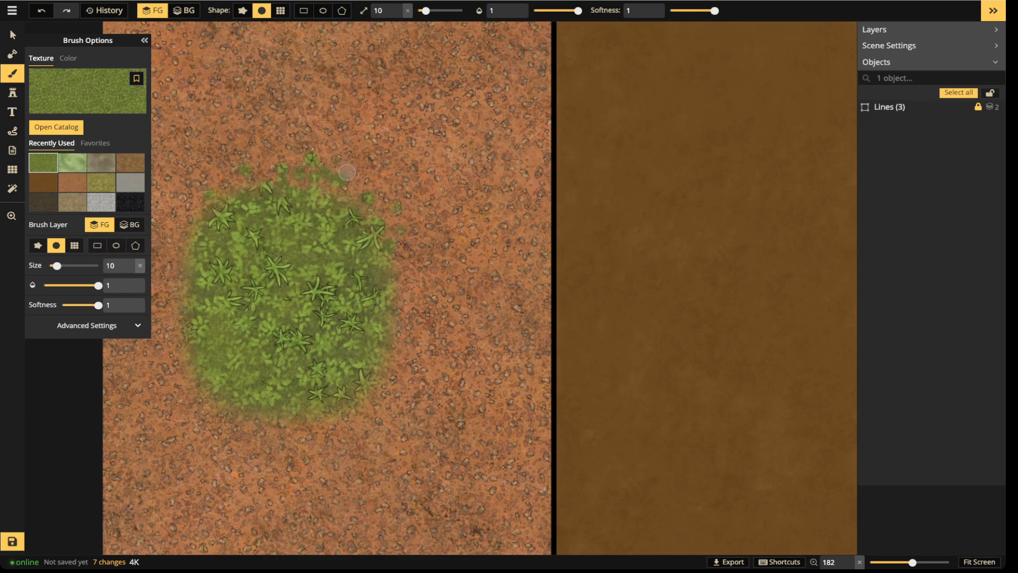
drag(347, 171, 342, 414)
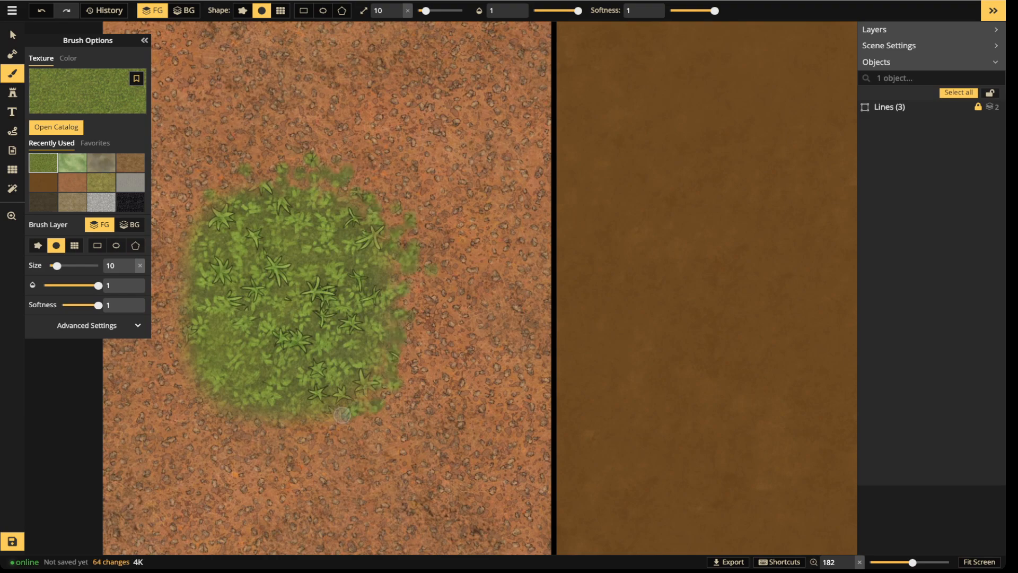
Circle the tufted upper and right-hand edges of the grass patch with a dotted path, and delete it.
click(12, 130)
mouse_move(316, 216)
mouse_down()
mouse_move(339, 409)
mouse_move(466, 316)
mouse_move(387, 144)
mouse_move(321, 121)
mouse_up()
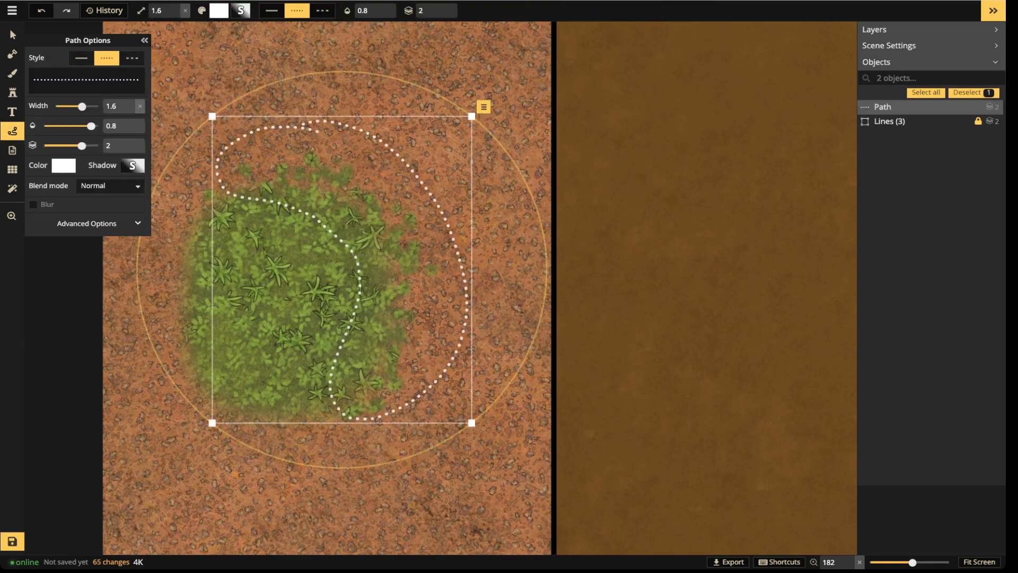
key(Delete)
Circle the soft left-hand and lower edges of the grass patch with a dotted path, and delete it.
drag(187, 209, 211, 183)
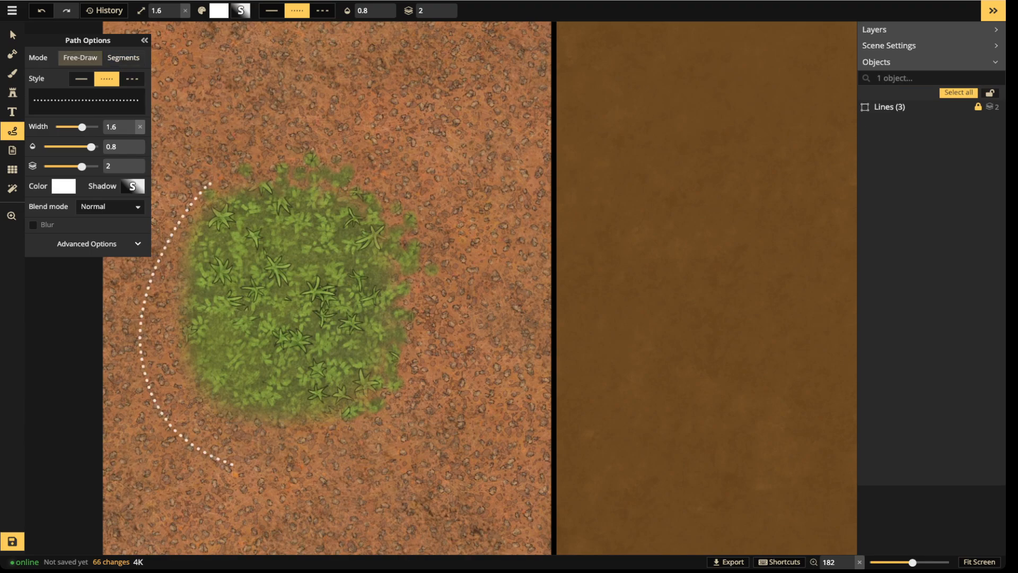
drag(321, 372, 222, 178)
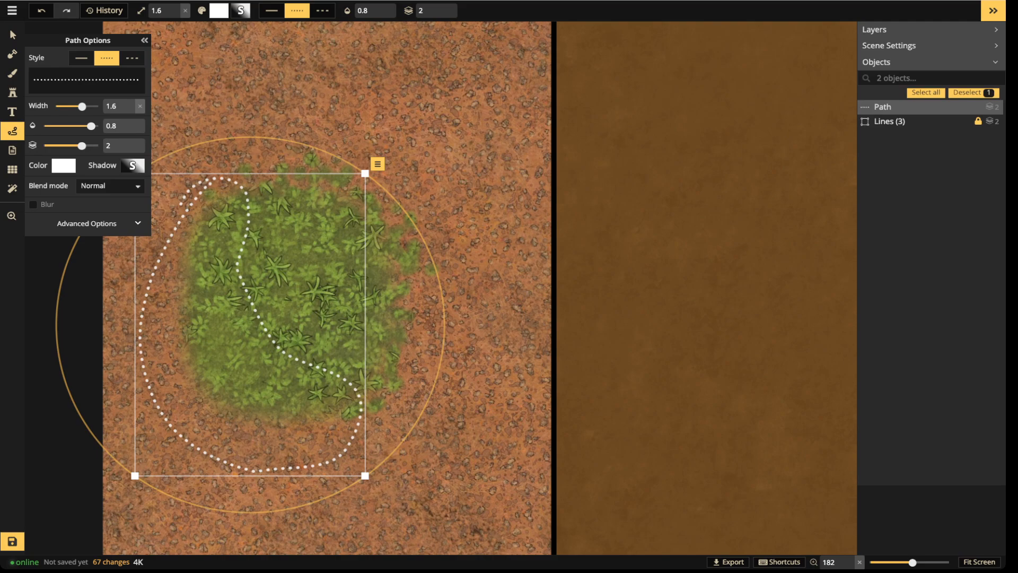
key(Delete)
Cover the whole grass patch with the orange dirt texture using a rectangle-shaped brush on the foreground layer.
scroll(301, 224, down, 1)
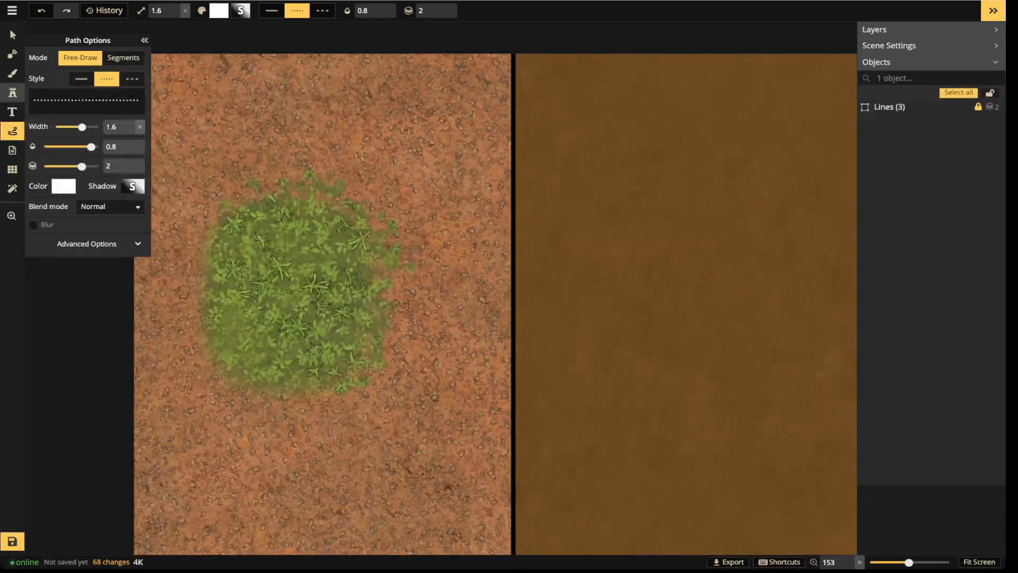
scroll(181, 156, up, 1)
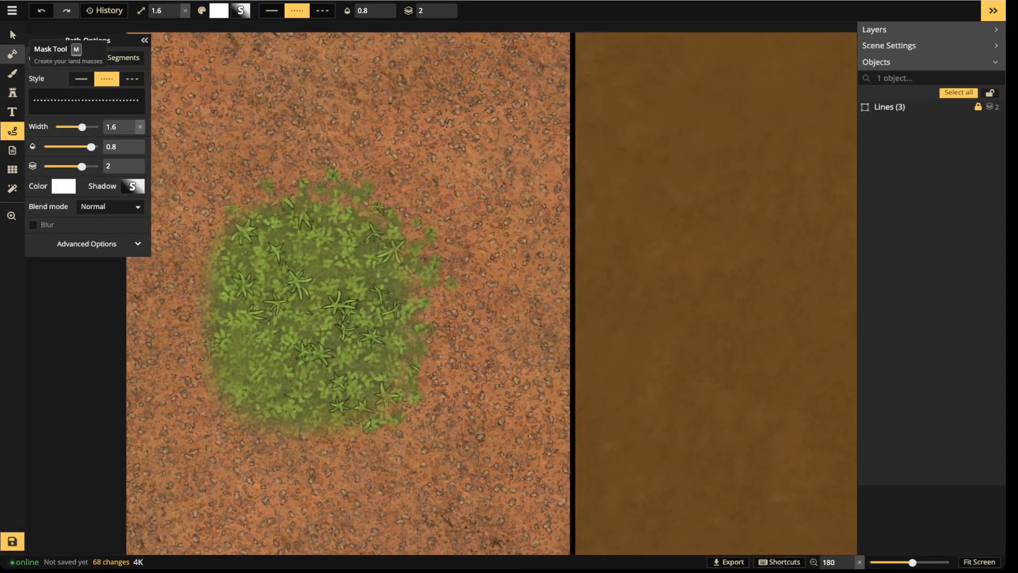
click(13, 34)
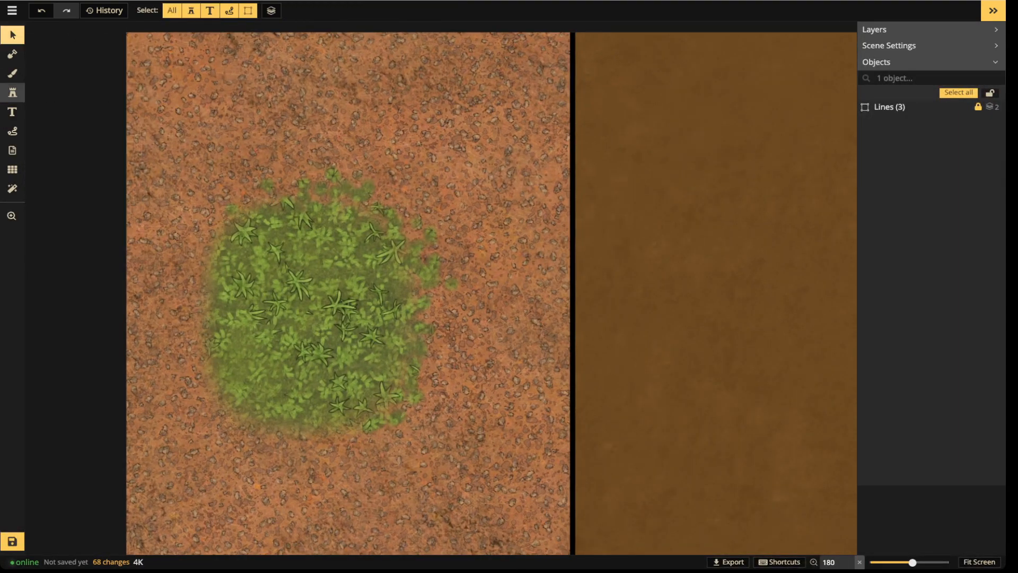
click(13, 73)
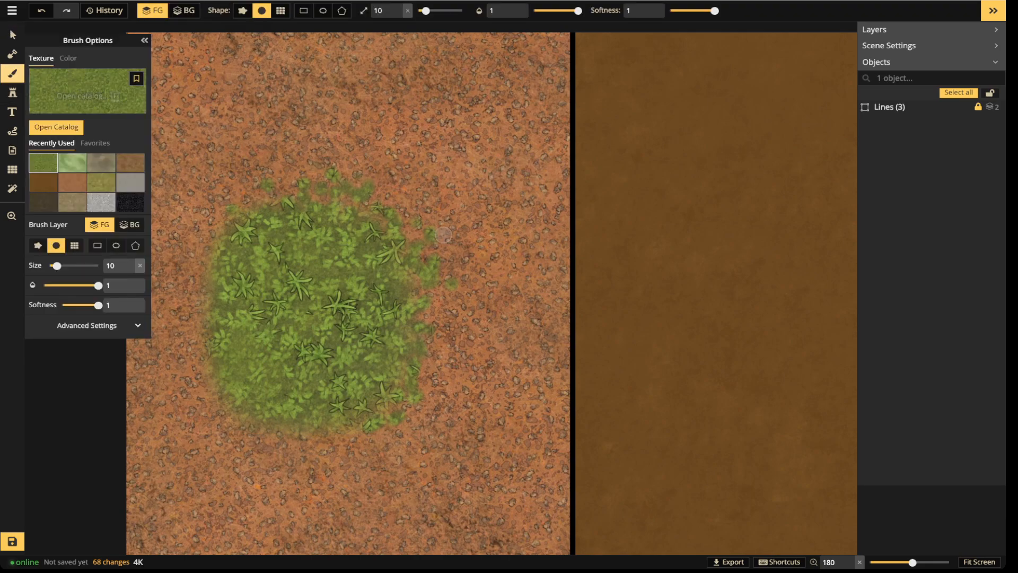
click(72, 182)
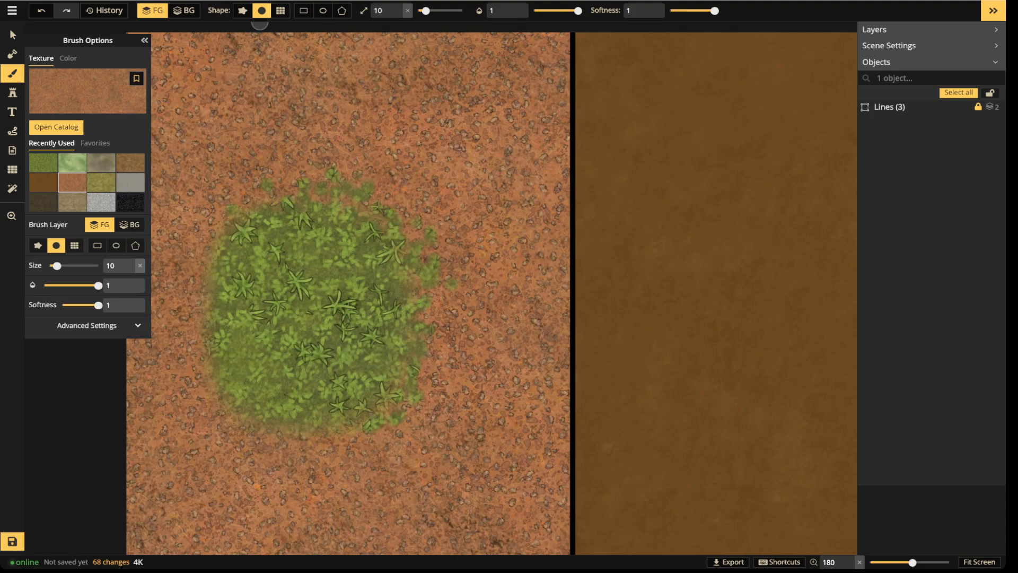
click(304, 11)
drag(170, 113, 492, 470)
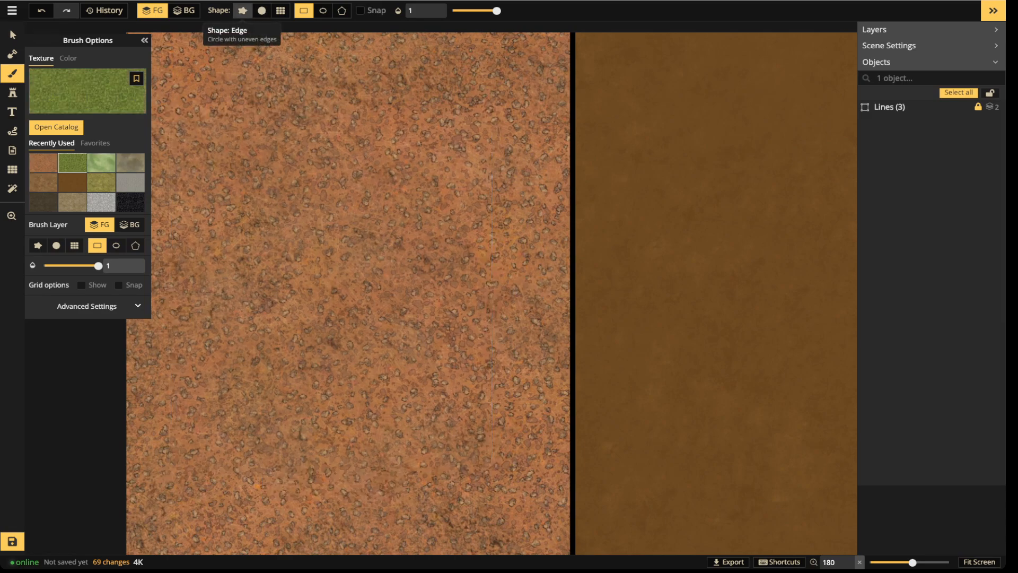
Give the grass brush the uneven Edge shape and lower its roughness to 3.
click(243, 10)
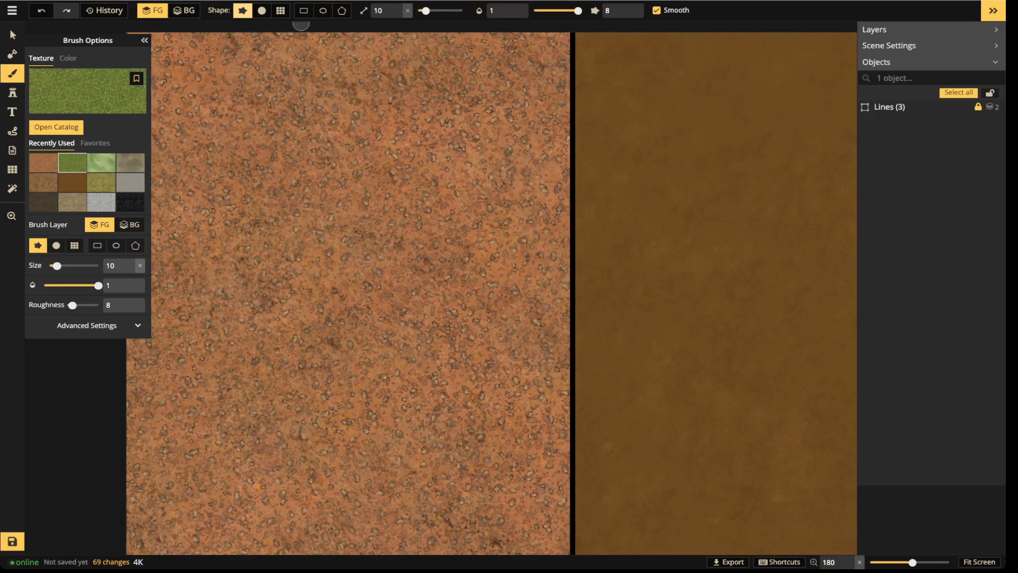
click(261, 11)
click(243, 11)
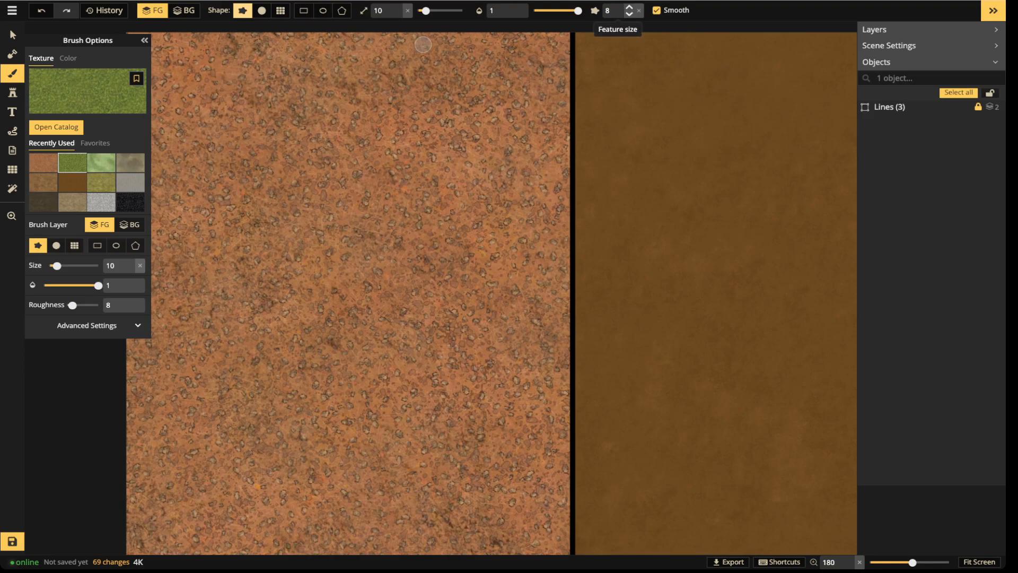
click(630, 14)
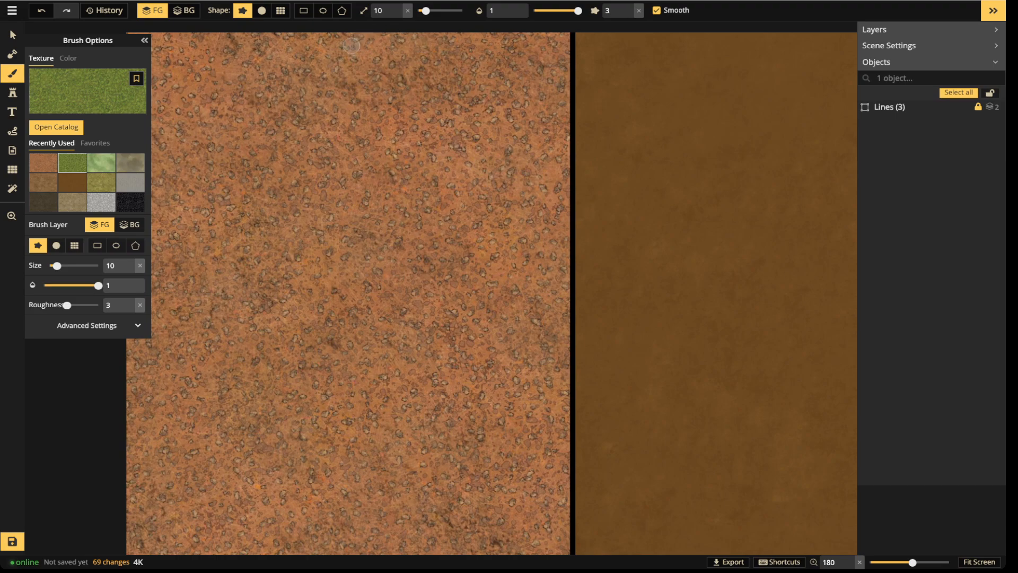
Paint a rough-edged grass patch in the upper part of the orange dirt section, with brush size 50 and roughness reset to 8.
scroll(299, 210, up, 5)
scroll(299, 210, down, 1)
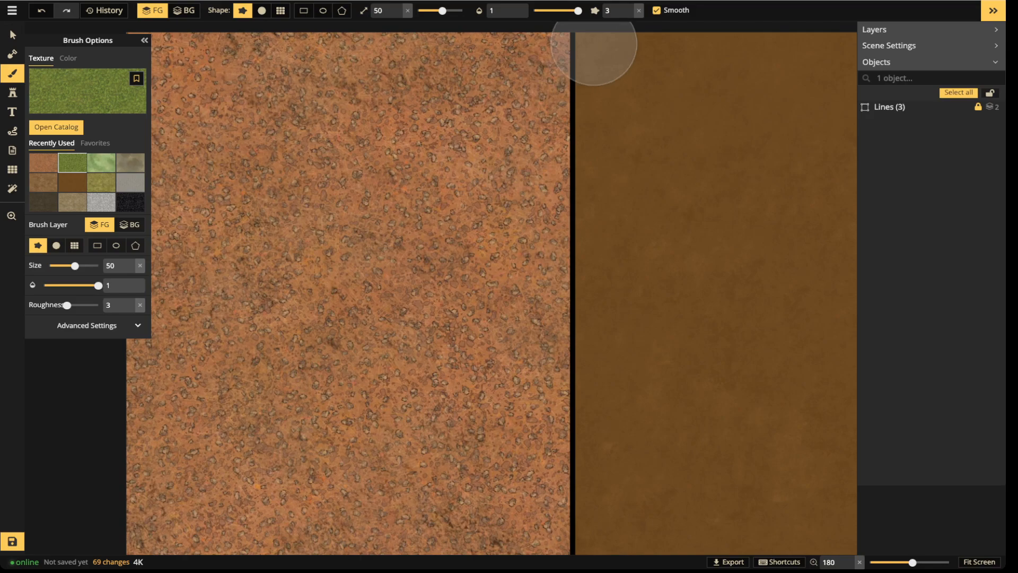
click(640, 11)
mouse_move(292, 142)
mouse_down()
mouse_move(247, 178)
mouse_move(280, 170)
mouse_move(279, 144)
mouse_up()
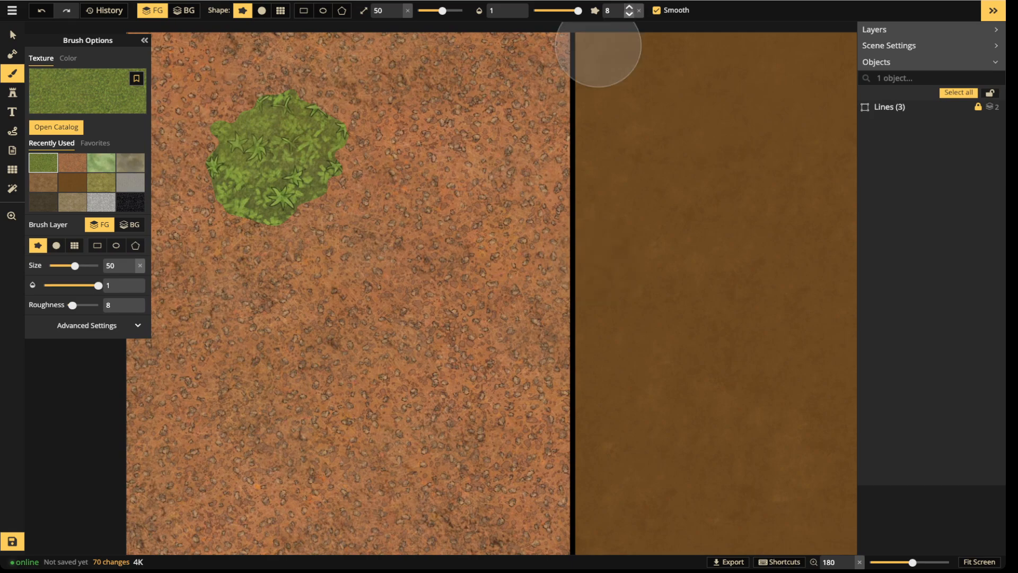
Lower the Edge brush roughness to 3 and paint one round grass patch to the right of the existing patch.
click(630, 15)
click(630, 15)
click(630, 15)
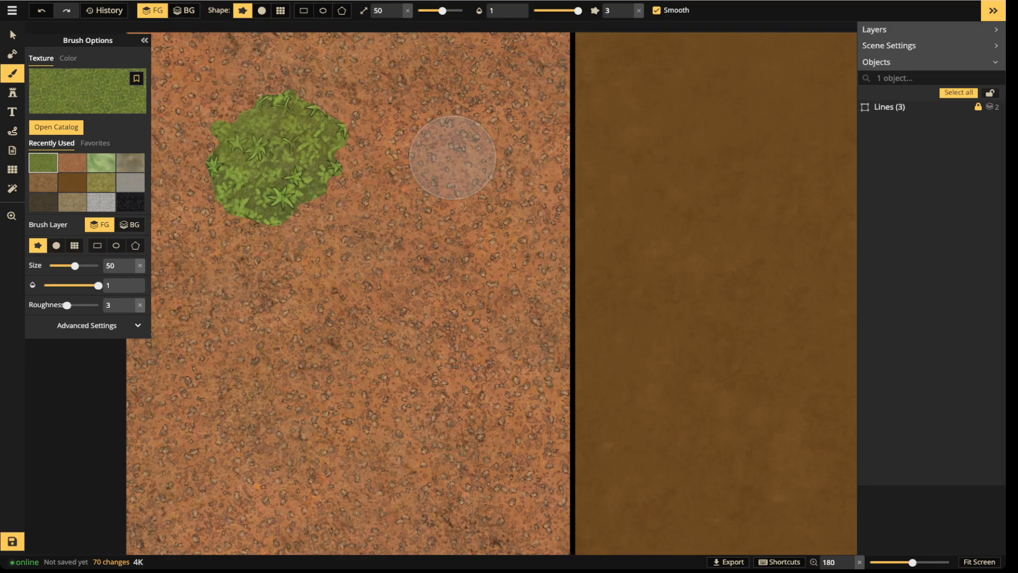
click(452, 158)
scroll(440, 156, up, 3)
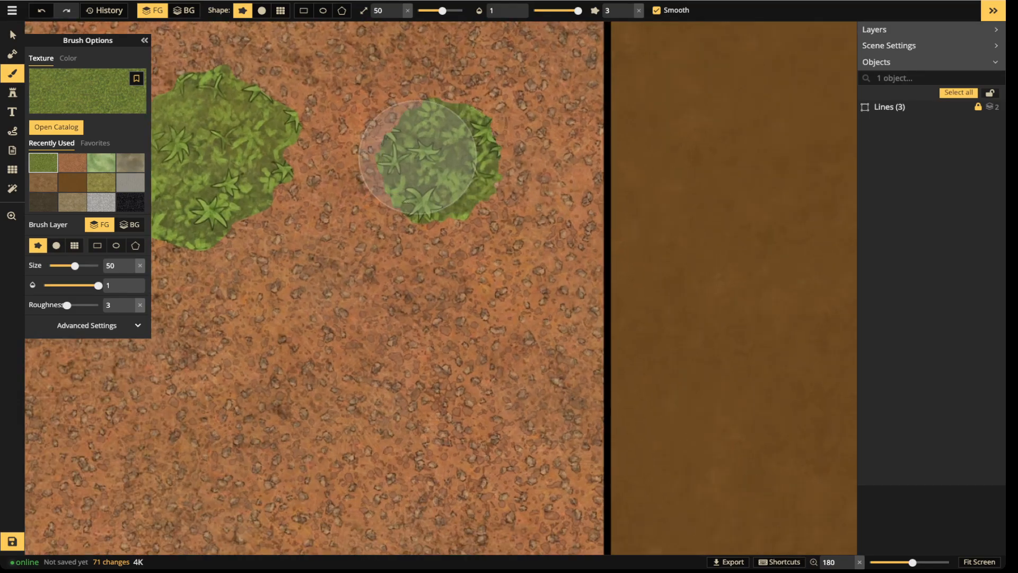
scroll(418, 157, up, 2)
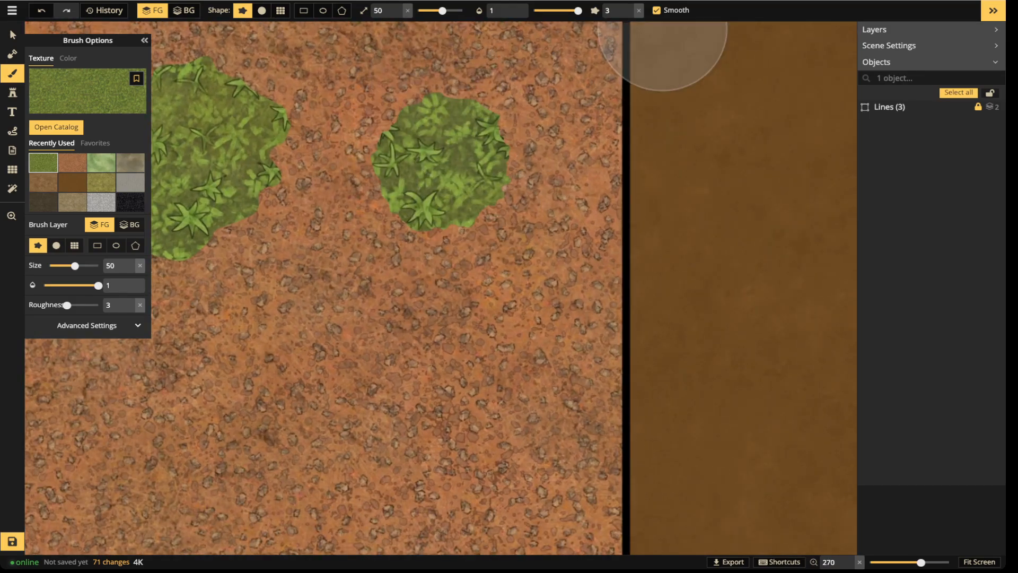
scroll(359, 136, down, 2)
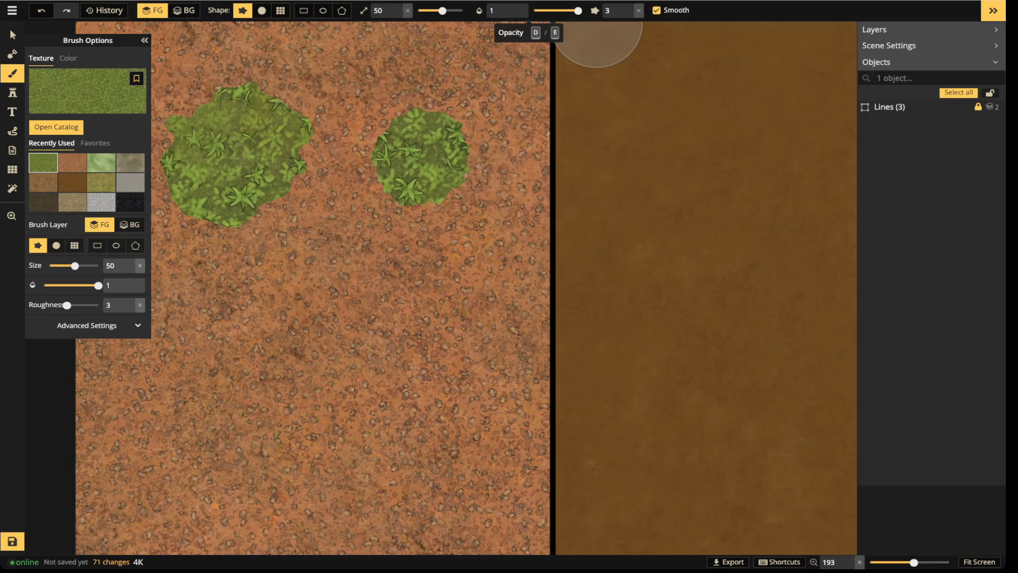
Paint a larger irregular grass patch on the dirt below the two upper patches, with roughness 3 and size 50.
mouse_move(339, 307)
mouse_down()
mouse_move(390, 287)
mouse_move(395, 314)
mouse_move(308, 388)
mouse_move(271, 388)
mouse_move(405, 405)
mouse_up()
scroll(341, 329, up, 5)
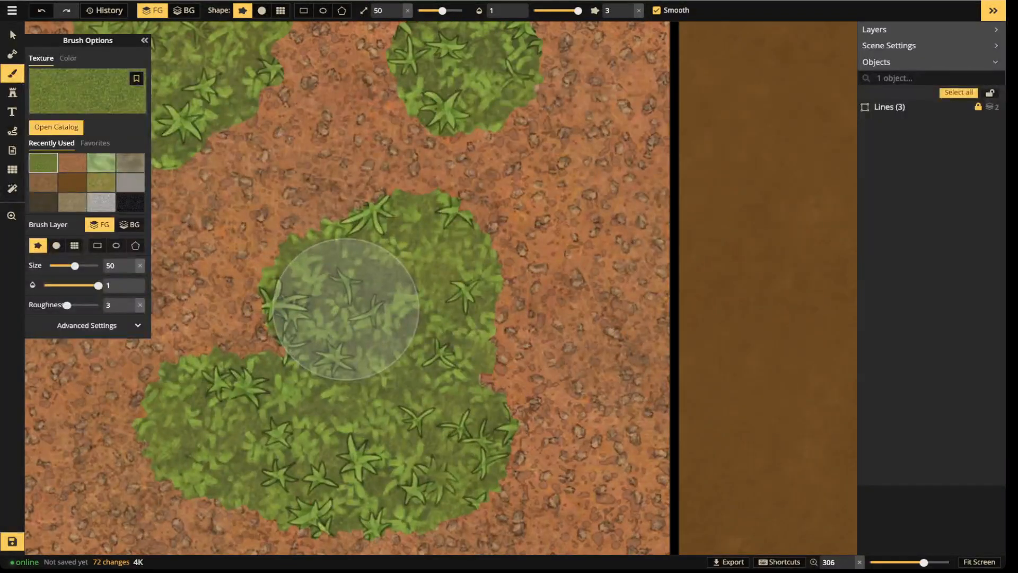
scroll(357, 318, down, 2)
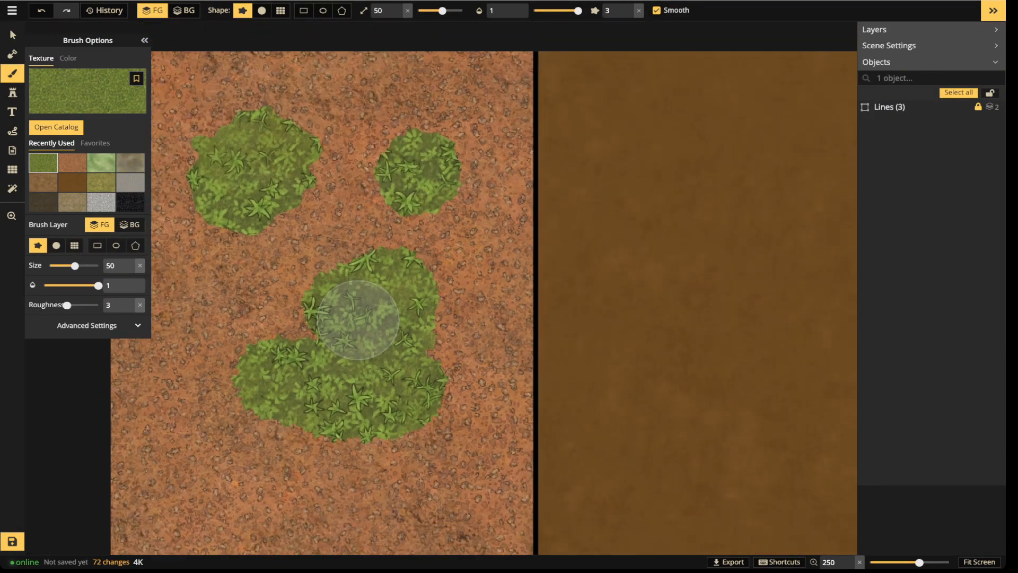
scroll(358, 319, down, 1)
key(space)
drag(358, 319, 581, 280)
scroll(475, 242, up, 4)
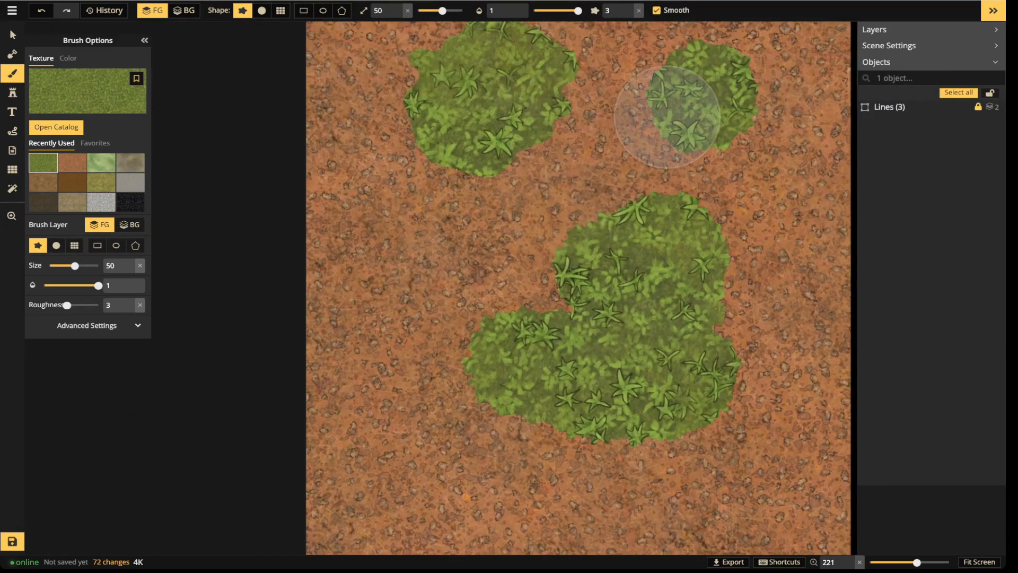
scroll(487, 182, down, 3)
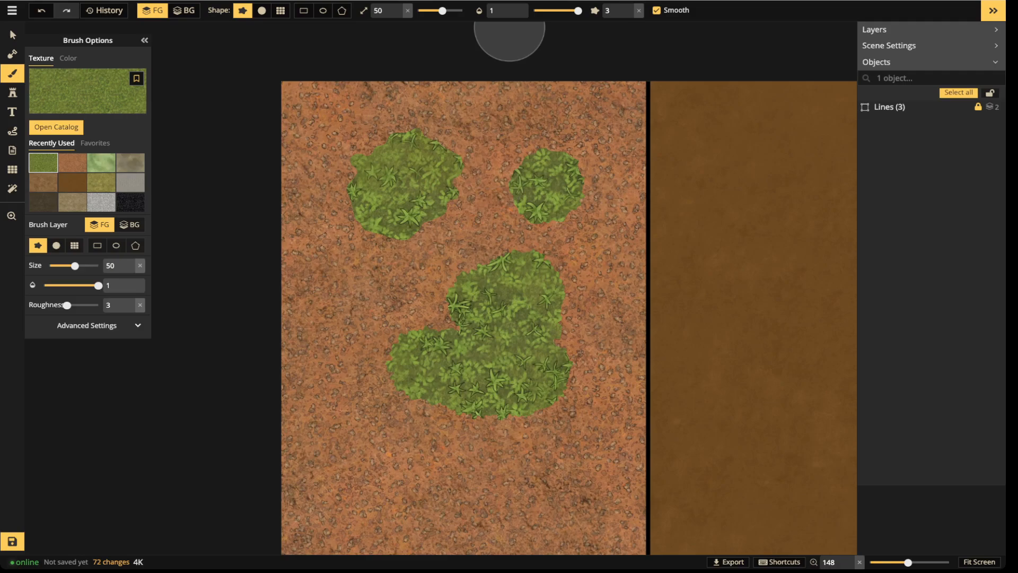
Switch the grass brush to the soft circle shape with size 41 and opacity 0.5.
click(540, 11)
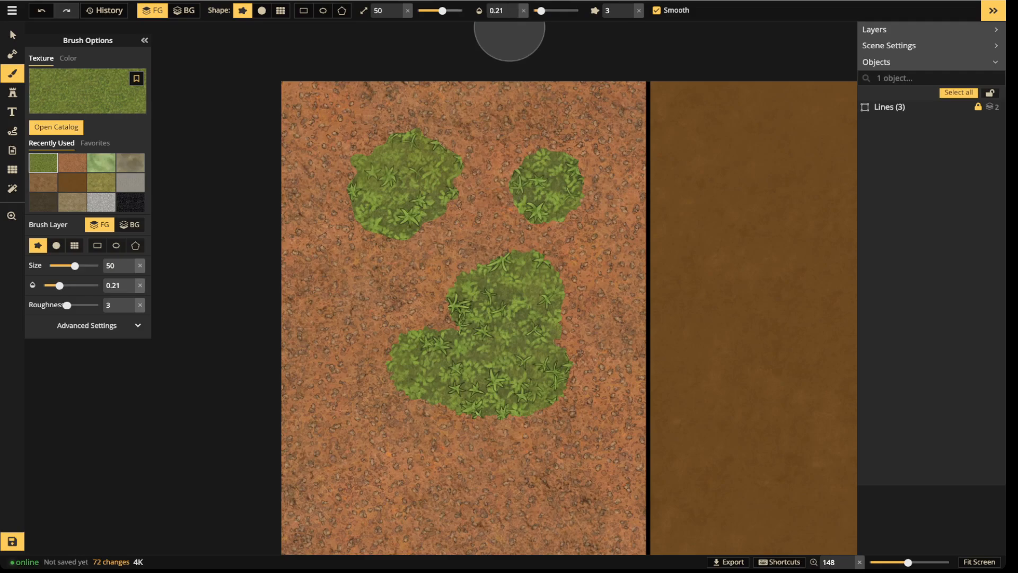
click(428, 10)
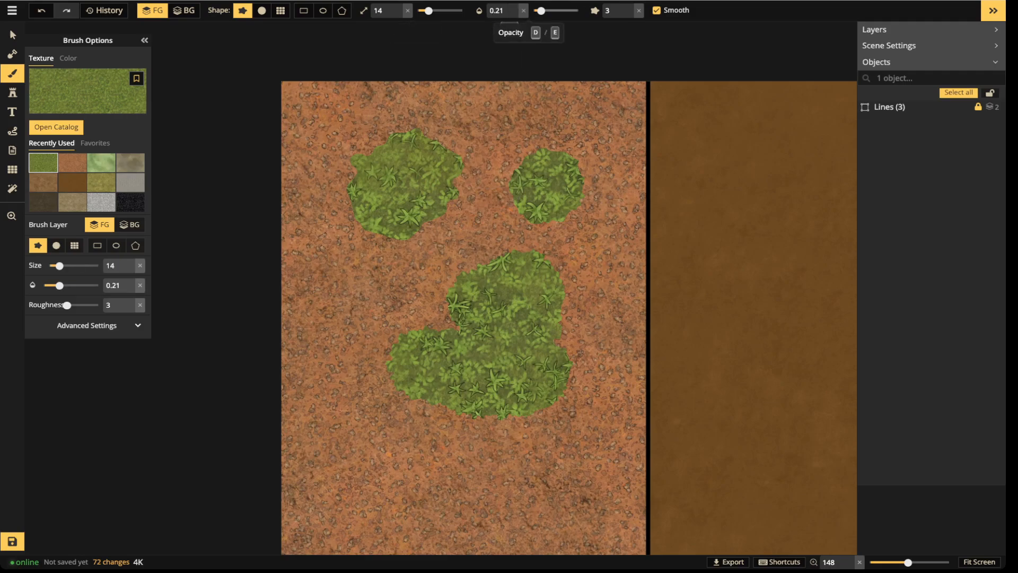
key(d)
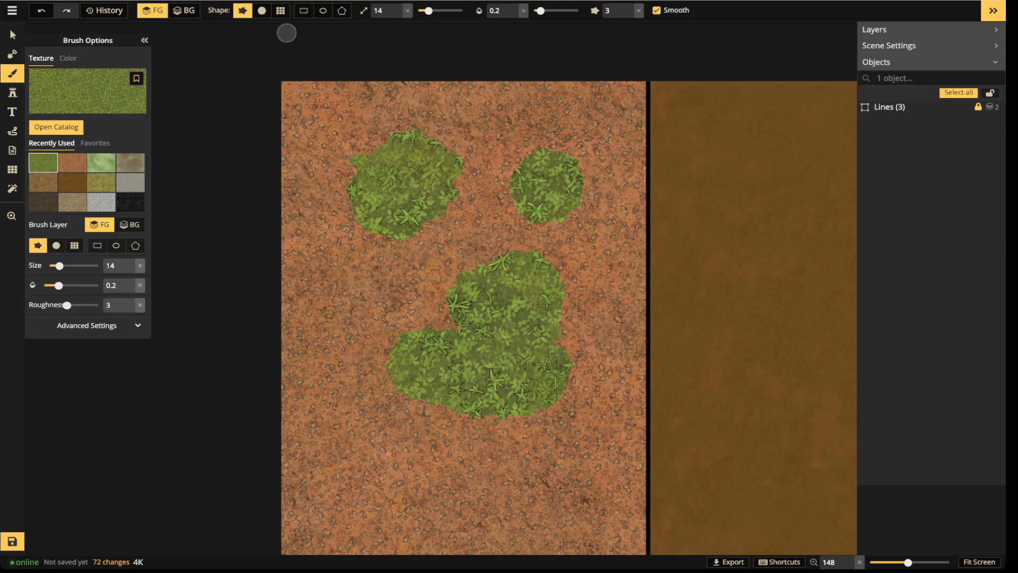
click(261, 11)
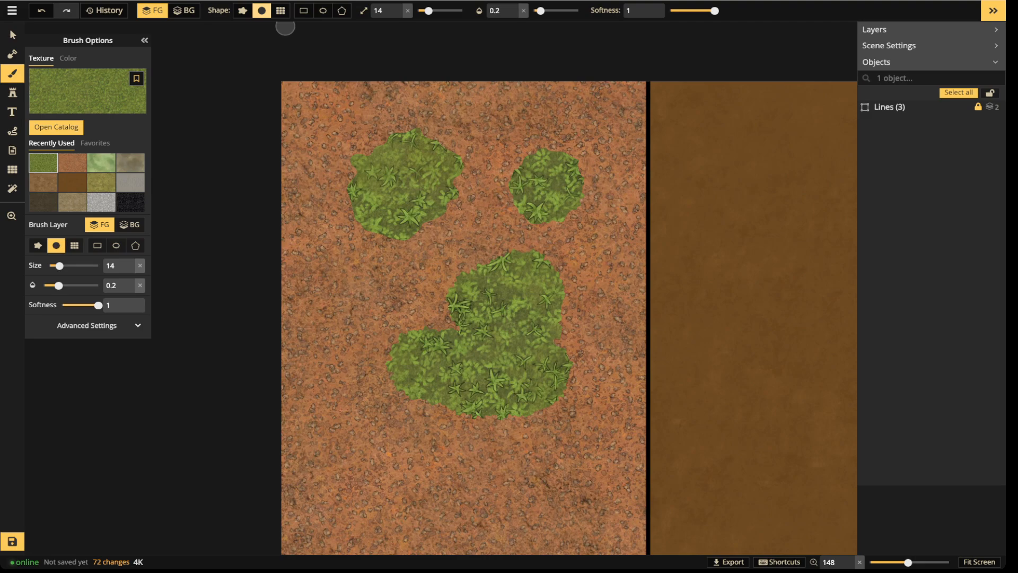
click(439, 11)
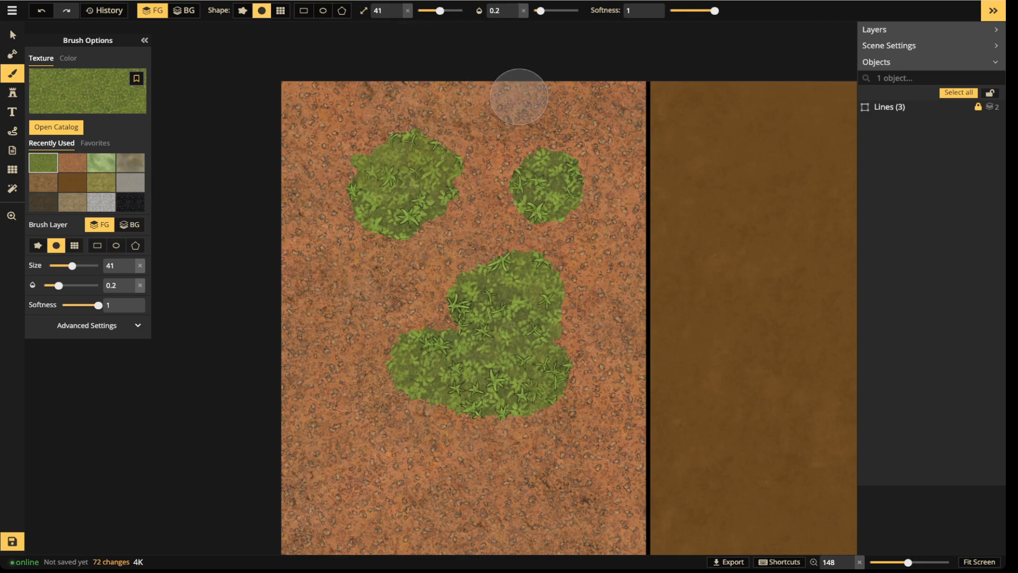
click(545, 10)
drag(545, 11, 553, 11)
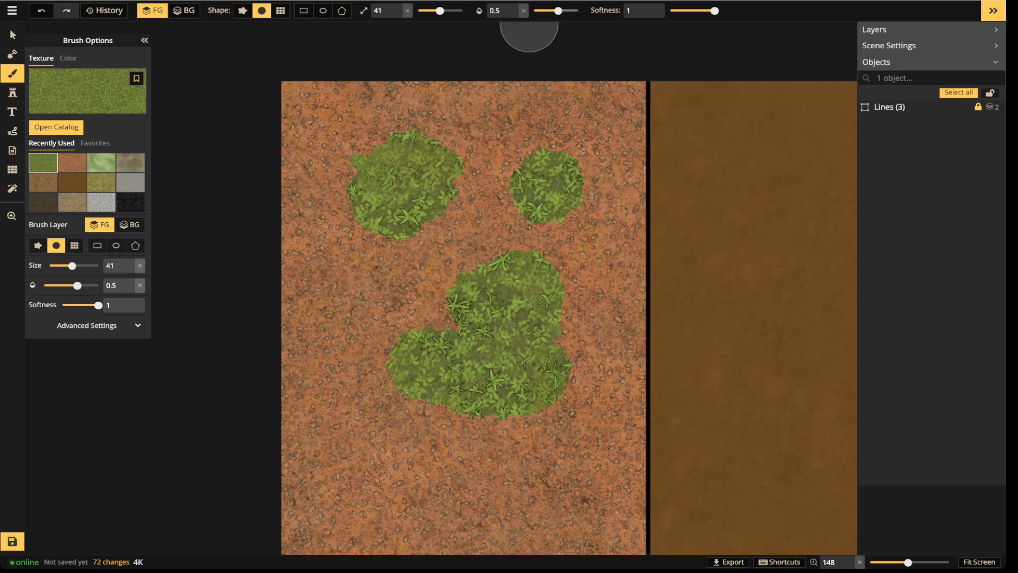
Build up a soft diagonal grass strip below the large patch with repeated overlapping half-opacity strokes.
drag(345, 393, 523, 518)
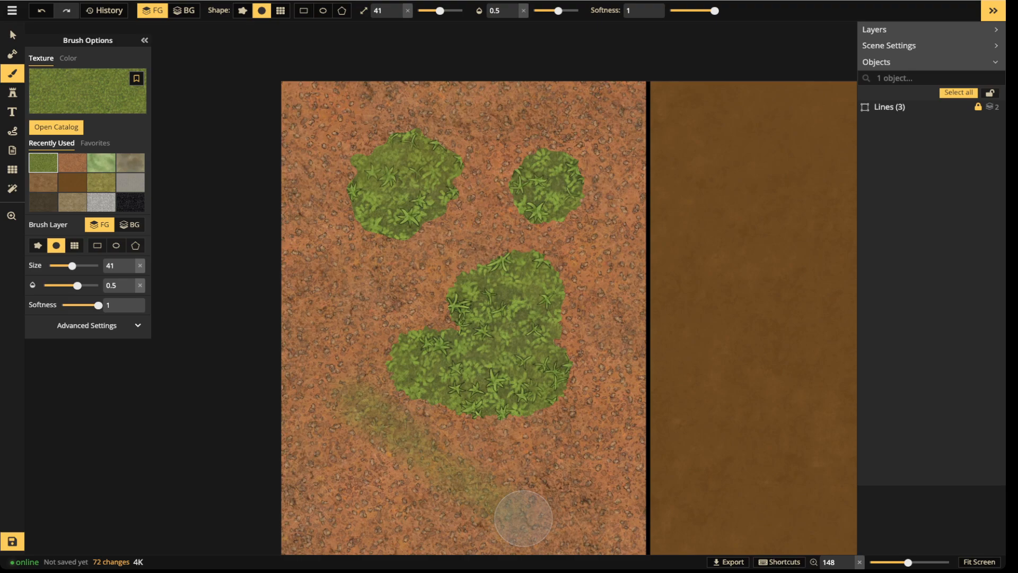
mouse_move(352, 405)
mouse_down()
mouse_move(506, 509)
mouse_move(390, 431)
mouse_up()
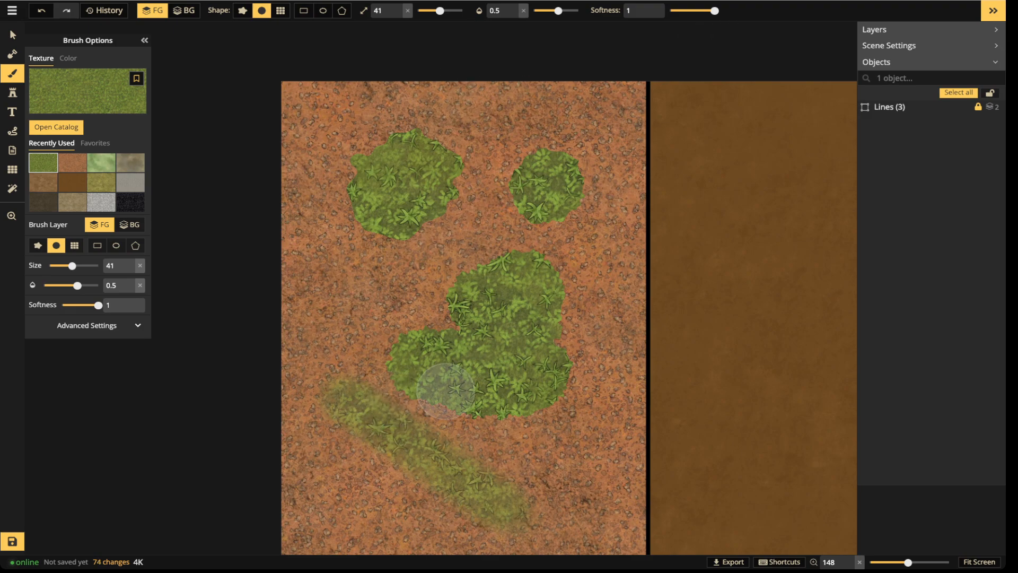
drag(351, 384, 544, 518)
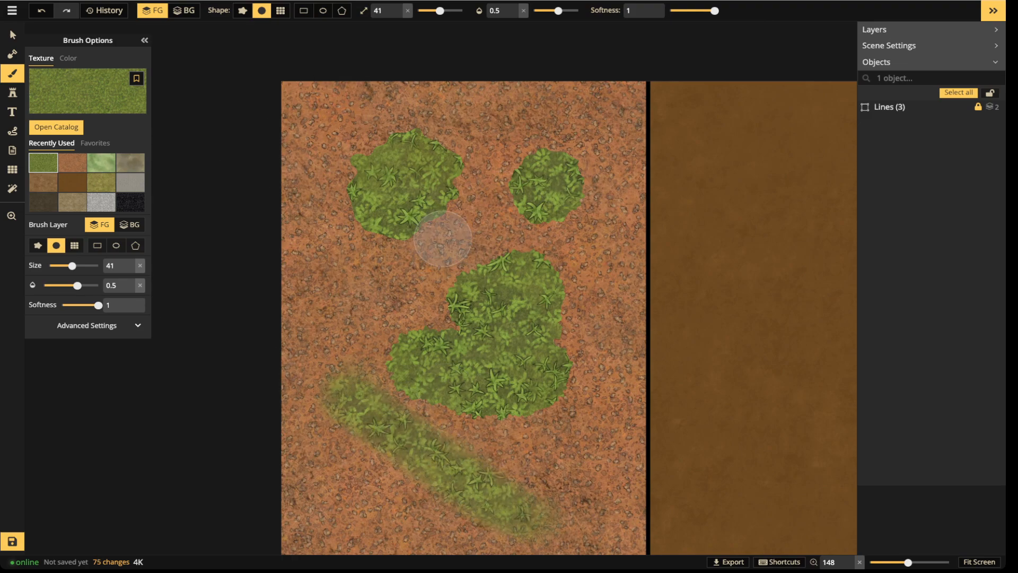
Soften the edges of the upper-left grass patch, and blend grass around and between the other patches at brush size 15.
mouse_move(437, 236)
mouse_down()
mouse_move(378, 289)
mouse_move(467, 232)
mouse_move(477, 215)
mouse_move(474, 227)
mouse_move(429, 260)
mouse_move(516, 160)
mouse_move(506, 213)
mouse_move(478, 150)
mouse_move(448, 211)
mouse_move(431, 177)
mouse_move(404, 210)
mouse_move(460, 192)
mouse_move(434, 224)
mouse_move(451, 185)
mouse_move(420, 227)
mouse_move(360, 239)
mouse_move(420, 239)
mouse_move(340, 244)
mouse_move(339, 220)
mouse_up()
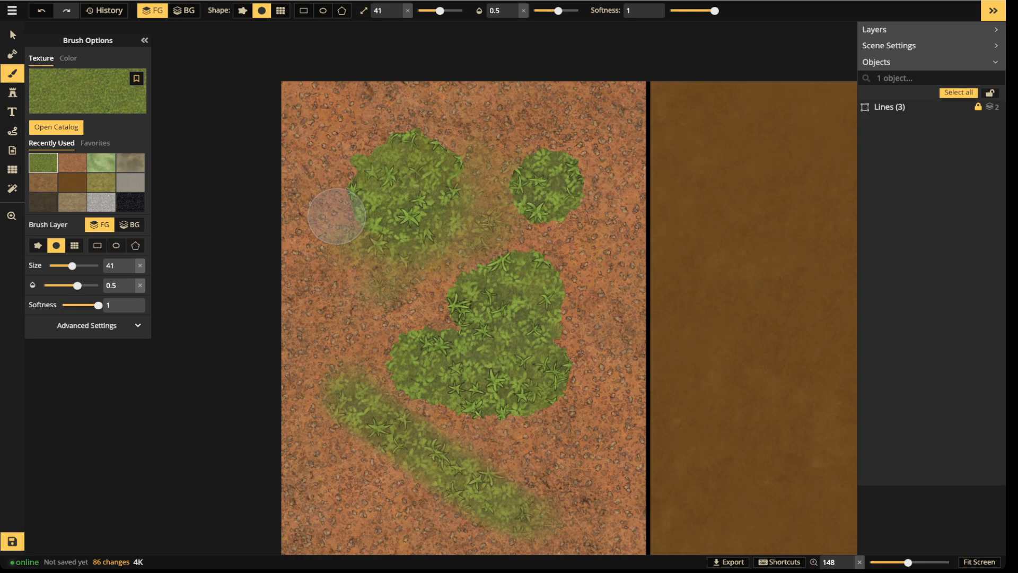
drag(440, 11, 429, 11)
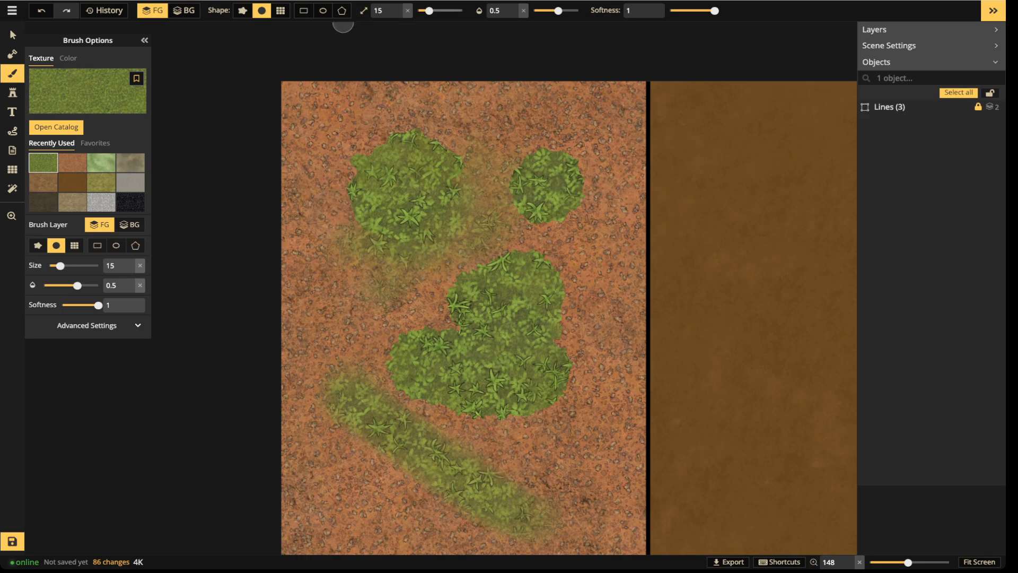
mouse_move(405, 235)
mouse_down()
mouse_move(445, 240)
mouse_move(438, 316)
mouse_move(444, 288)
mouse_move(469, 311)
mouse_up()
mouse_move(402, 322)
mouse_down()
mouse_move(379, 346)
mouse_move(427, 322)
mouse_move(390, 348)
mouse_move(420, 319)
mouse_move(318, 333)
mouse_move(417, 329)
mouse_move(373, 354)
mouse_up()
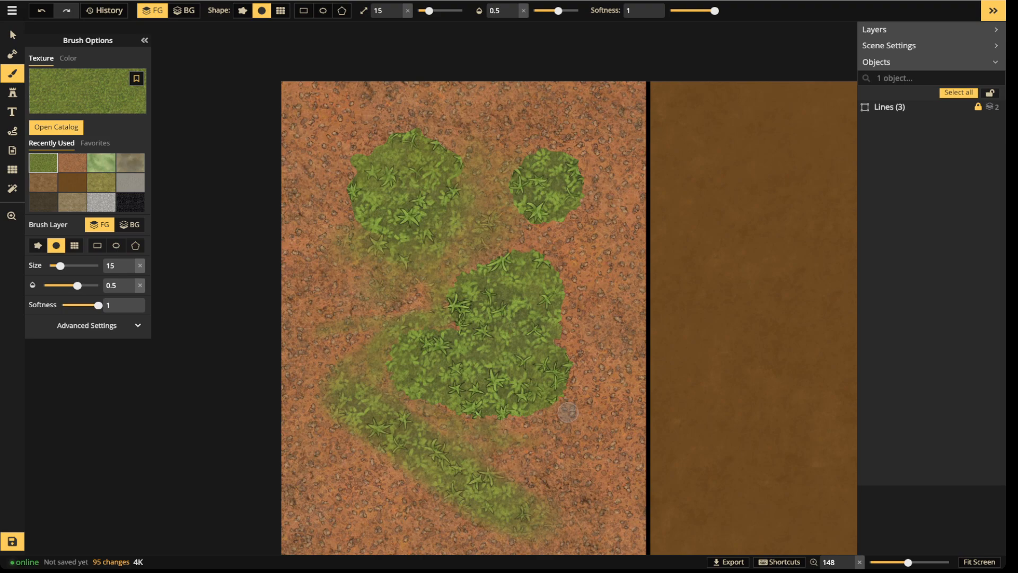
drag(435, 488, 432, 516)
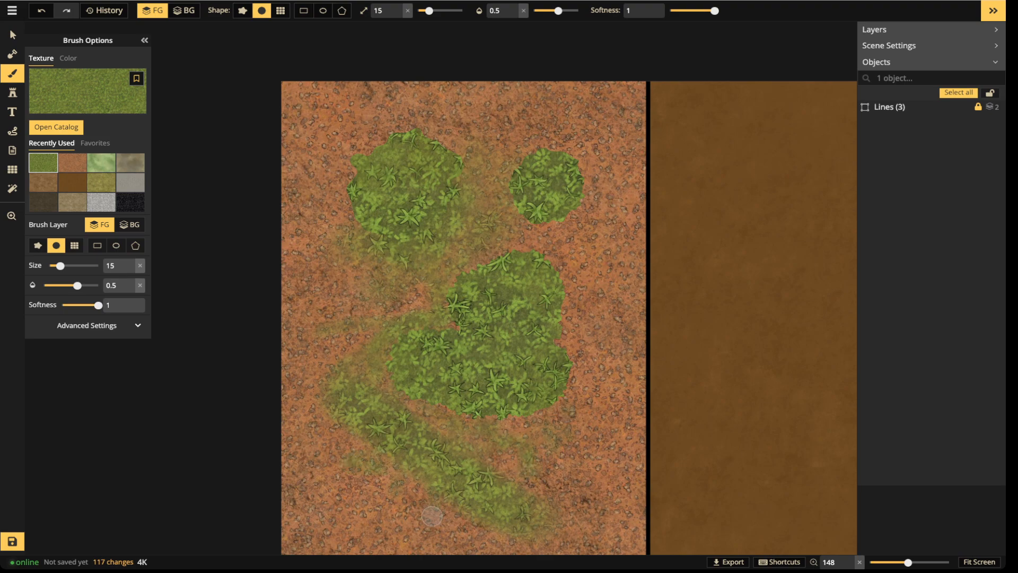
mouse_move(524, 246)
mouse_down()
mouse_move(493, 235)
mouse_move(473, 260)
mouse_move(475, 249)
mouse_move(478, 273)
mouse_move(503, 250)
mouse_move(572, 256)
mouse_move(560, 293)
mouse_move(578, 316)
mouse_move(567, 335)
mouse_up()
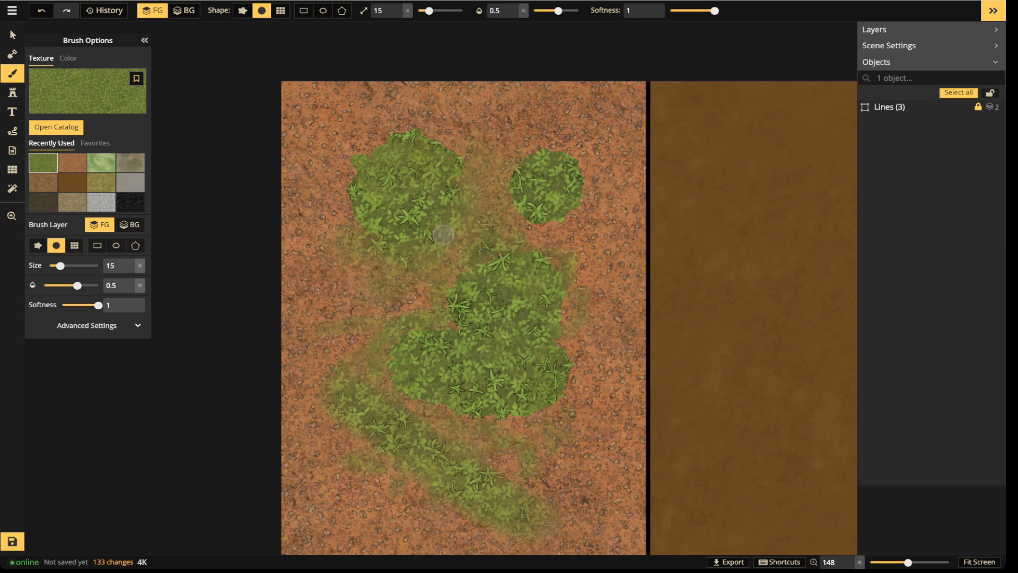
Cover all the painted grass with the orange dirt texture using the rectangle shape at opacity 0.5.
key(v)
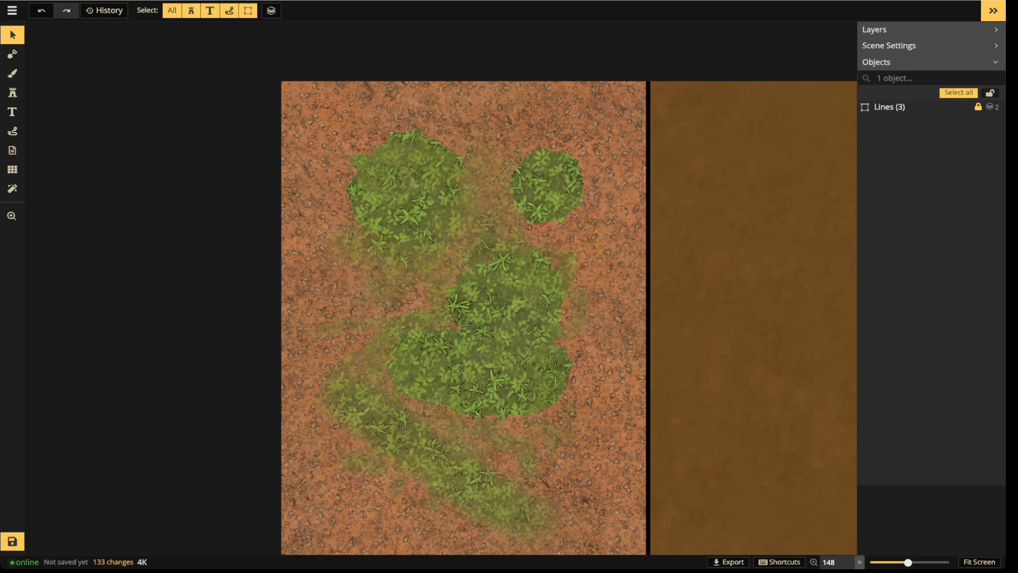
key(b)
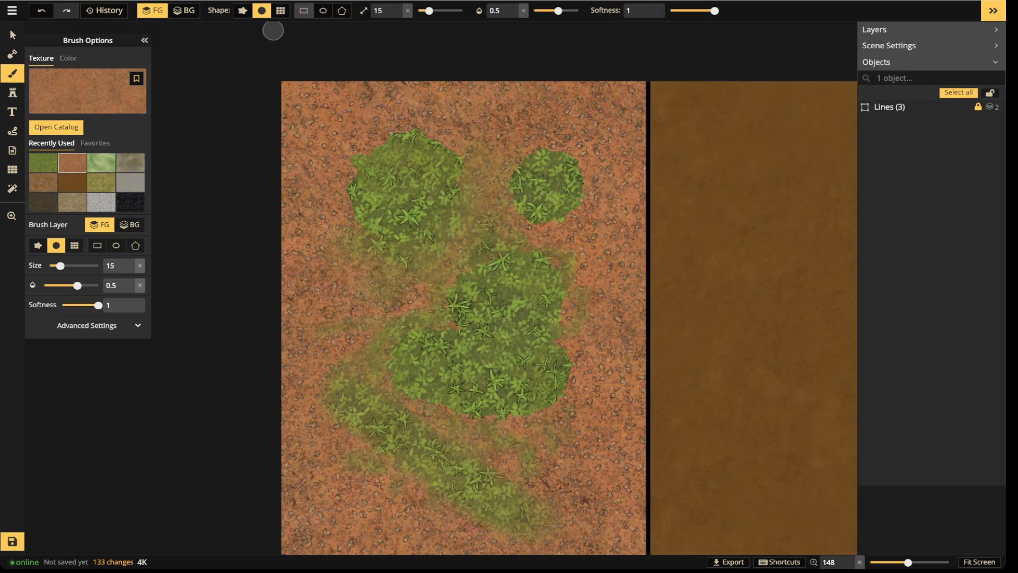
scroll(273, 30, down, 1)
click(304, 10)
mouse_move(296, 104)
mouse_down()
mouse_move(575, 480)
mouse_move(601, 532)
mouse_up()
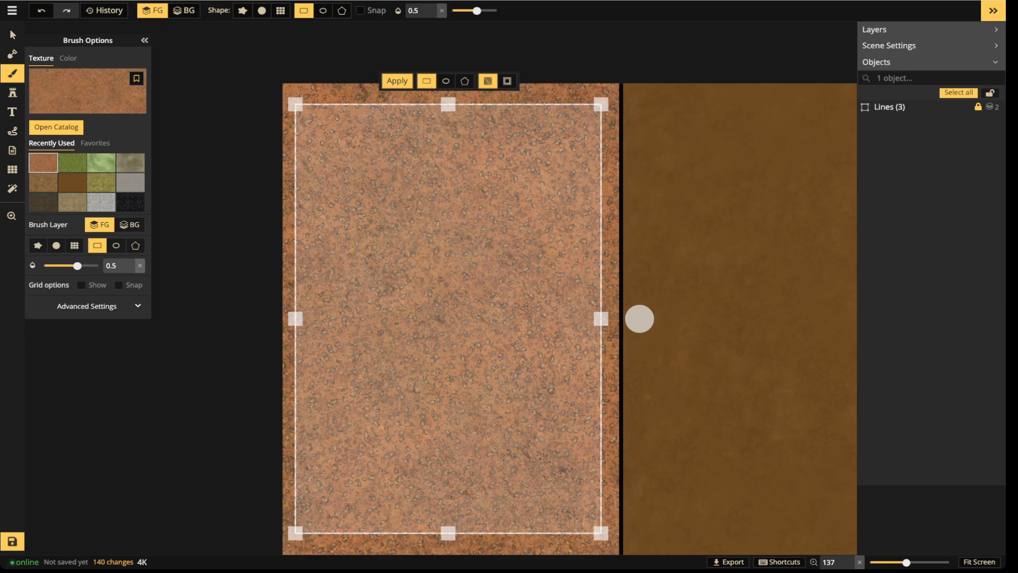
key(Escape)
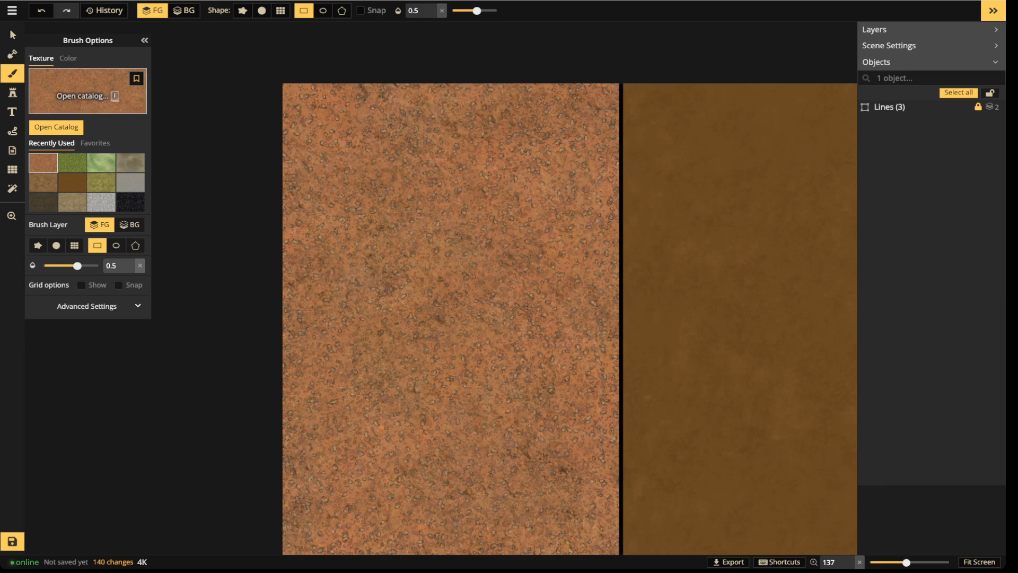
Choose the smooth, plain orange sand texture from the catalog's Desert Textures.
key(f)
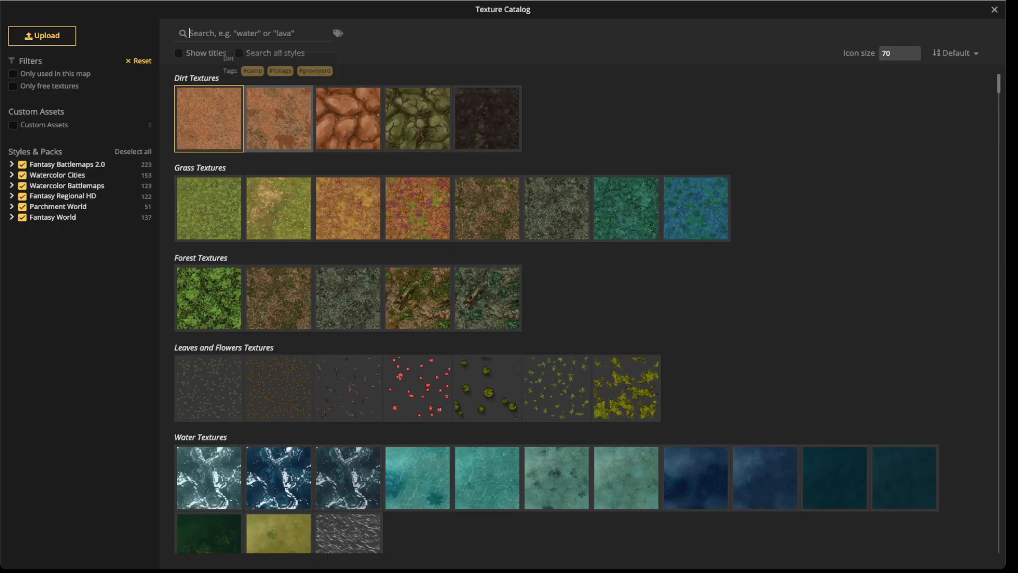
key(Escape)
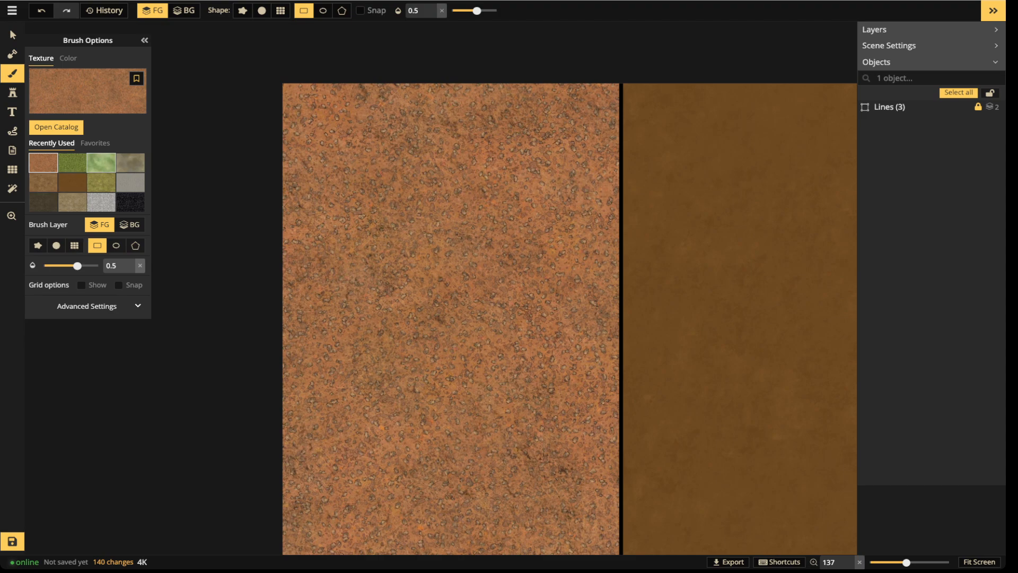
key(f)
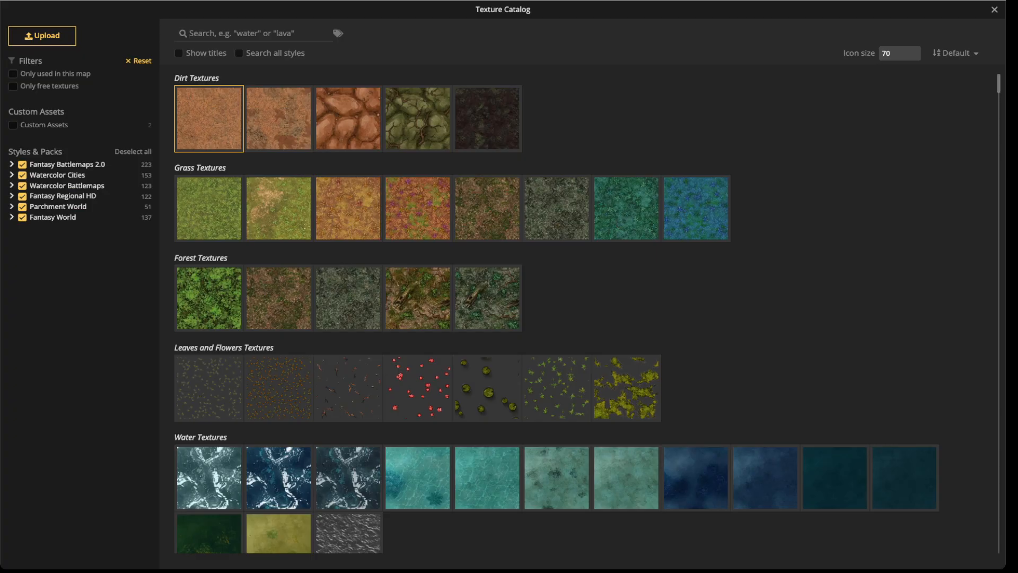
scroll(371, 297, down, 8)
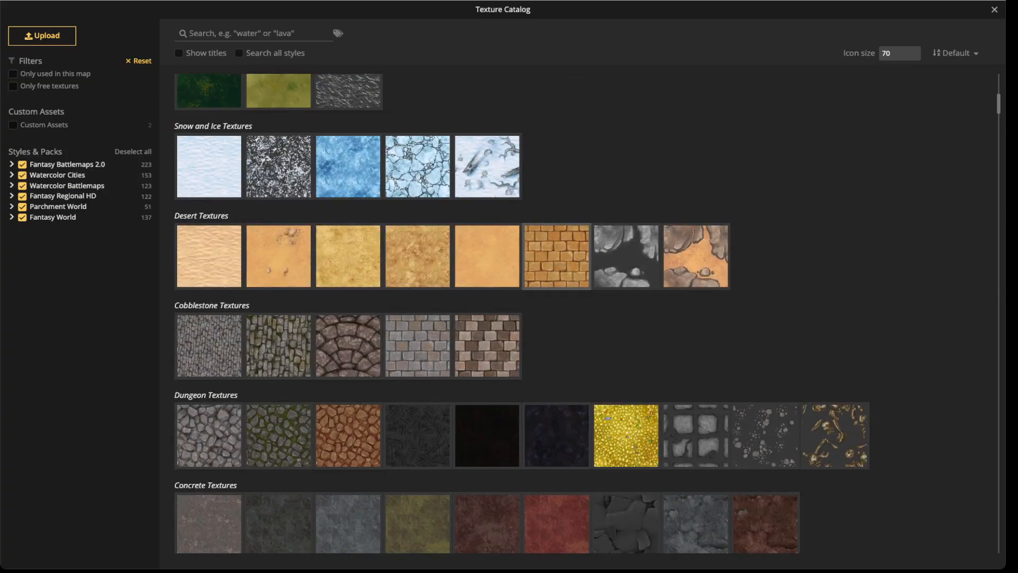
click(487, 256)
Fill a rectangle over the upper part of the orange dirt section with the sand texture at opacity 1.
mouse_move(248, 65)
mouse_down()
mouse_move(325, 145)
mouse_move(554, 323)
mouse_move(622, 327)
mouse_move(622, 336)
mouse_up()
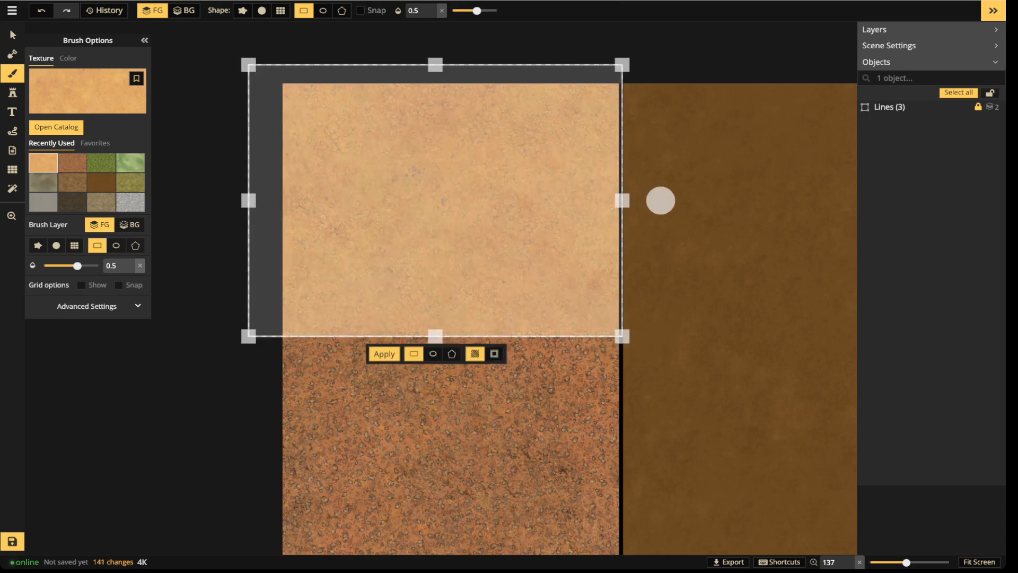
key(1)
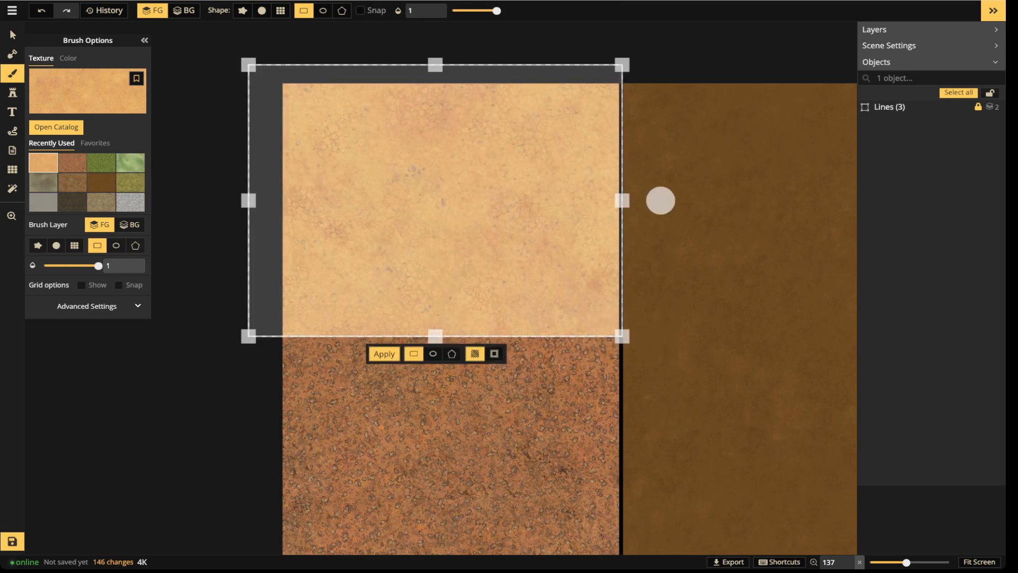
click(13, 35)
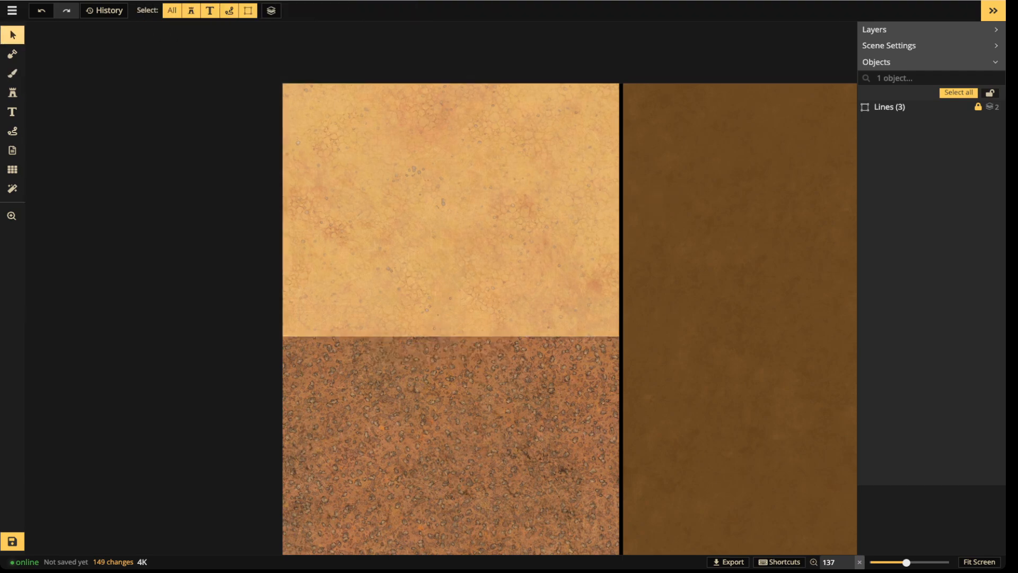
Search the stamp catalog for "dunes" and choose the Dunes set in the Desert group.
click(12, 92)
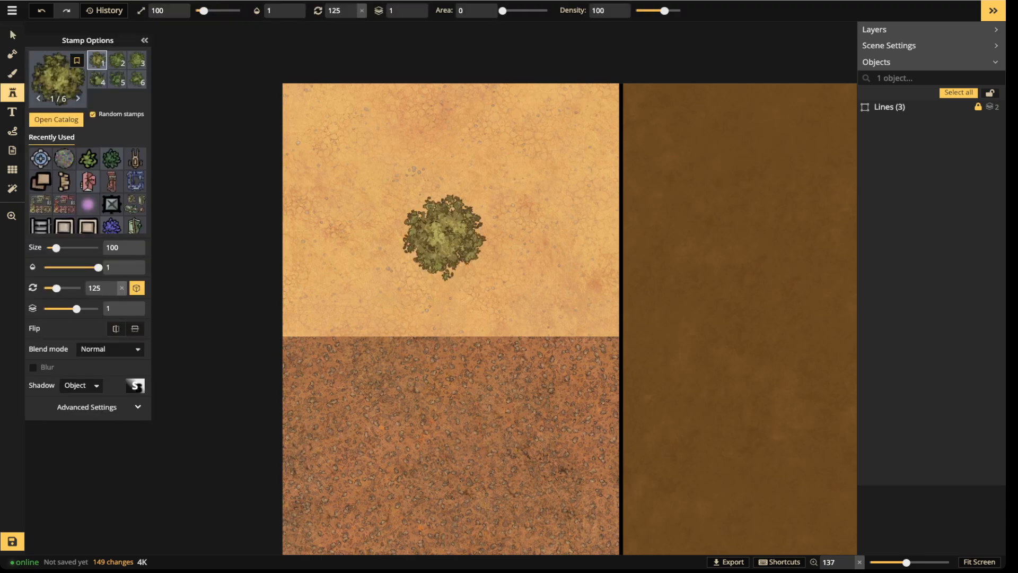
key(f)
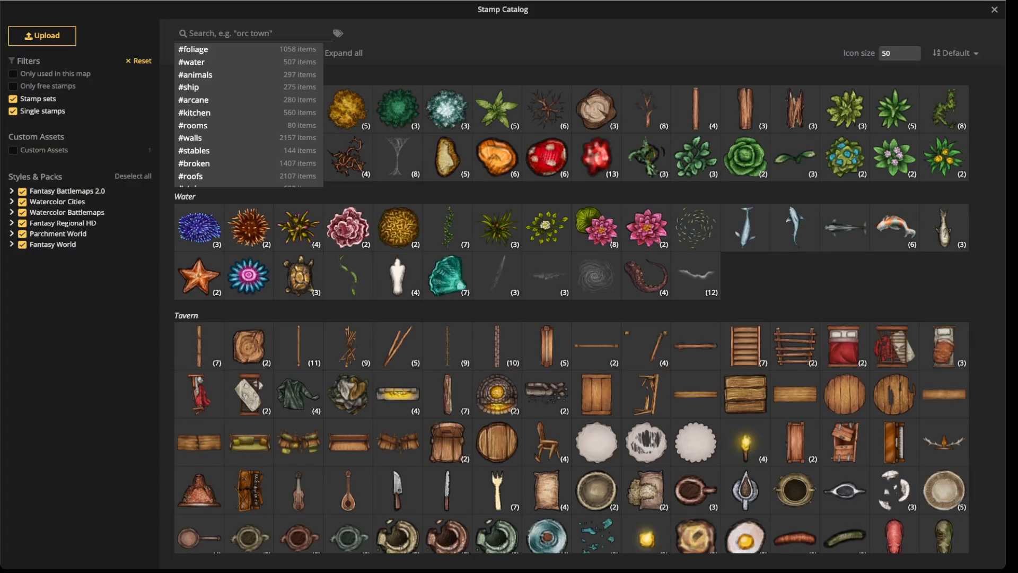
text(dunes)
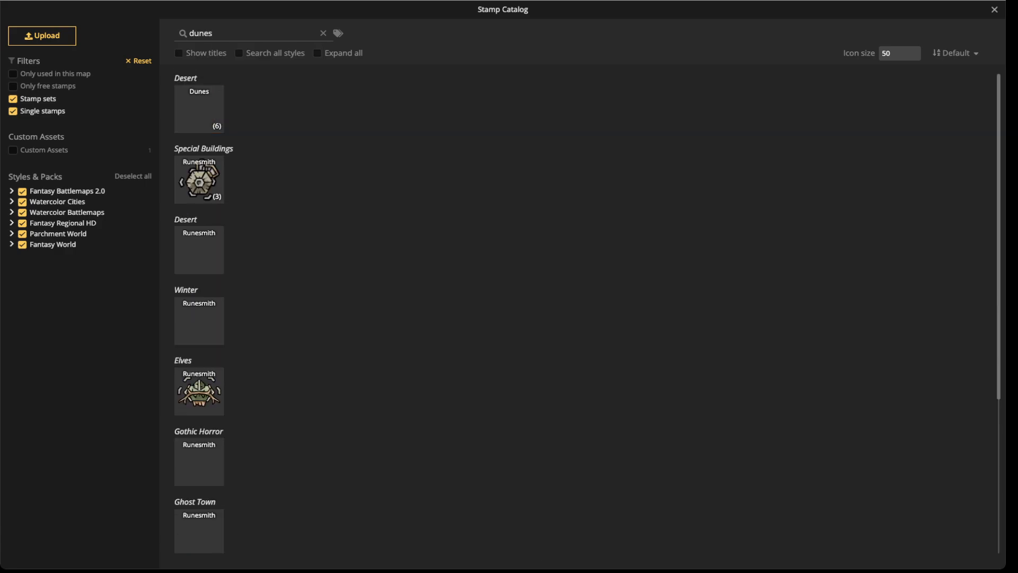
click(200, 109)
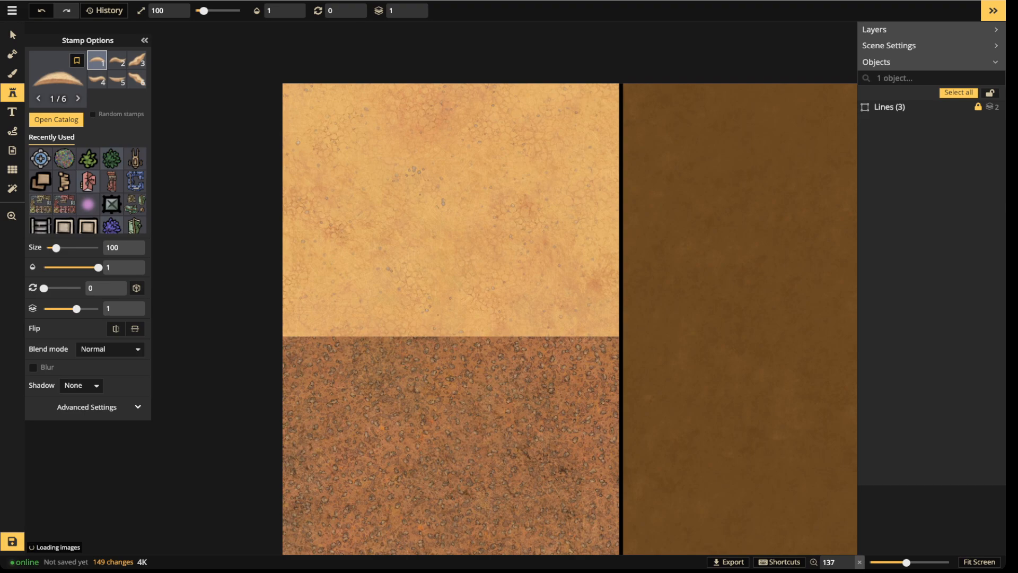
Place the S-shaped dune (stamp 2) on the upper-middle sand at size 40 and rotation 45.
click(117, 60)
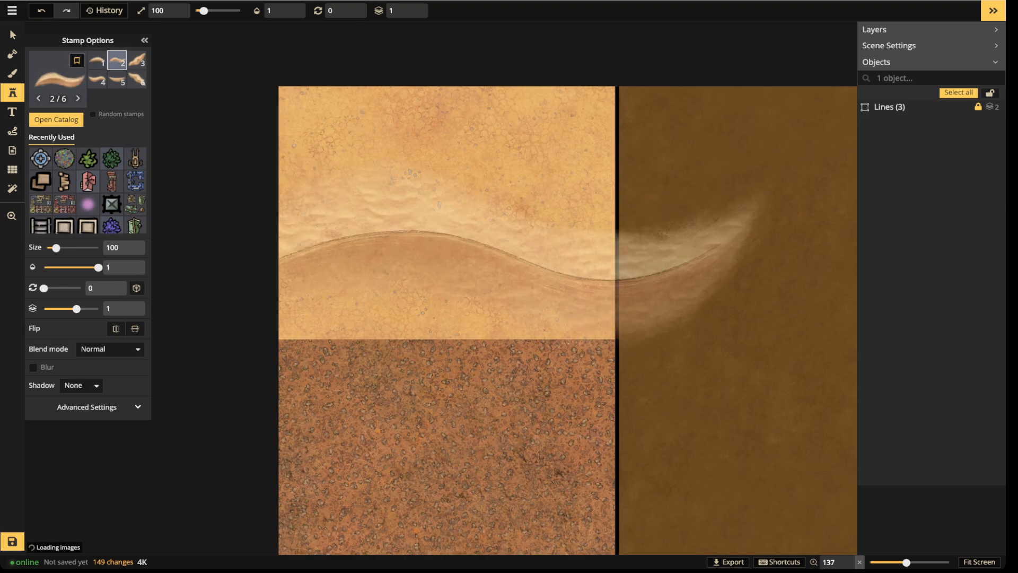
key([)
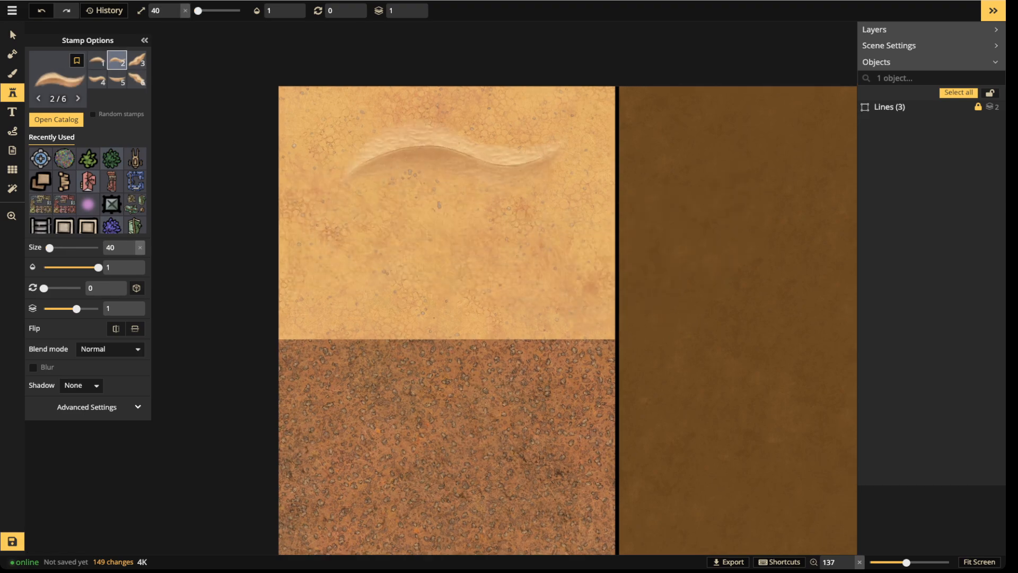
key(r)
click(475, 169)
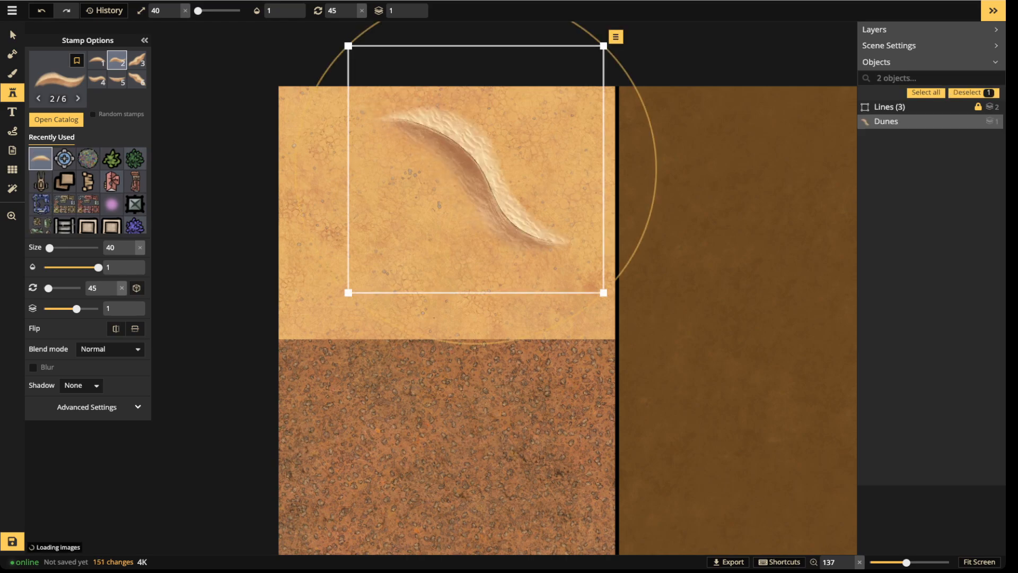
key(Escape)
Place the crescent dune (stamp 1) at the sand's left edge with size 40 and rotation 15.
key(1)
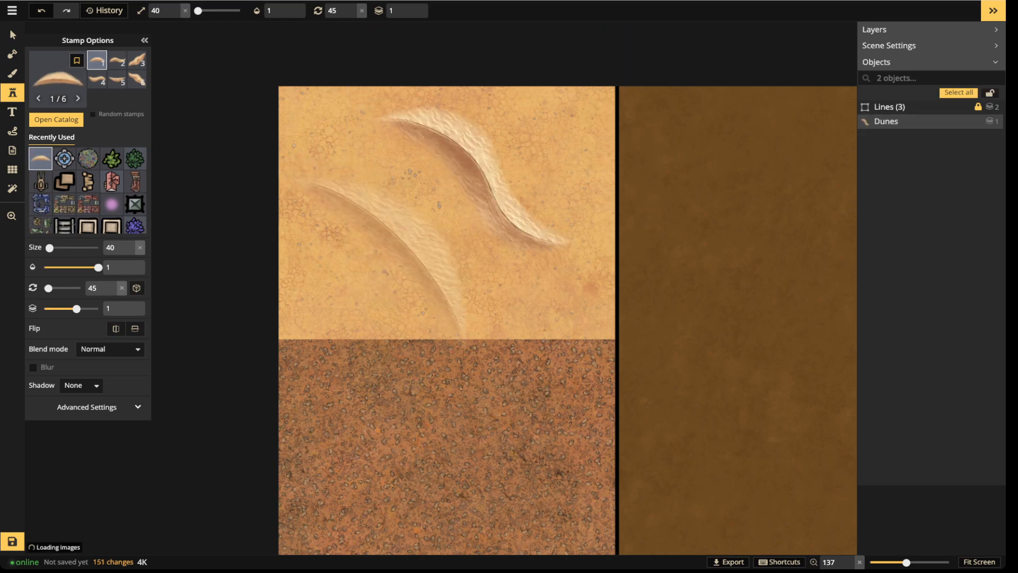
scroll(387, 260, down, 2)
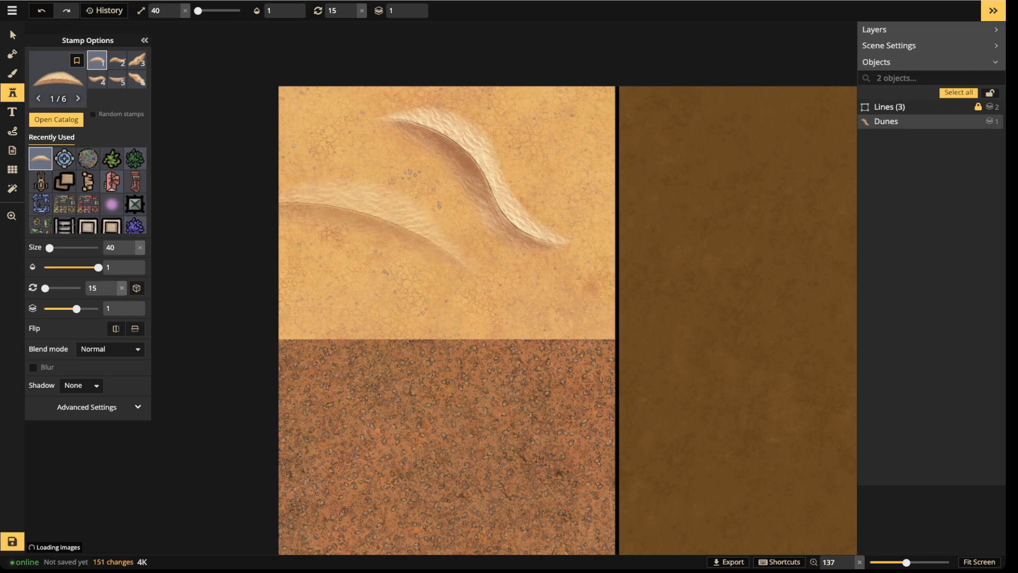
click(325, 183)
key(Escape)
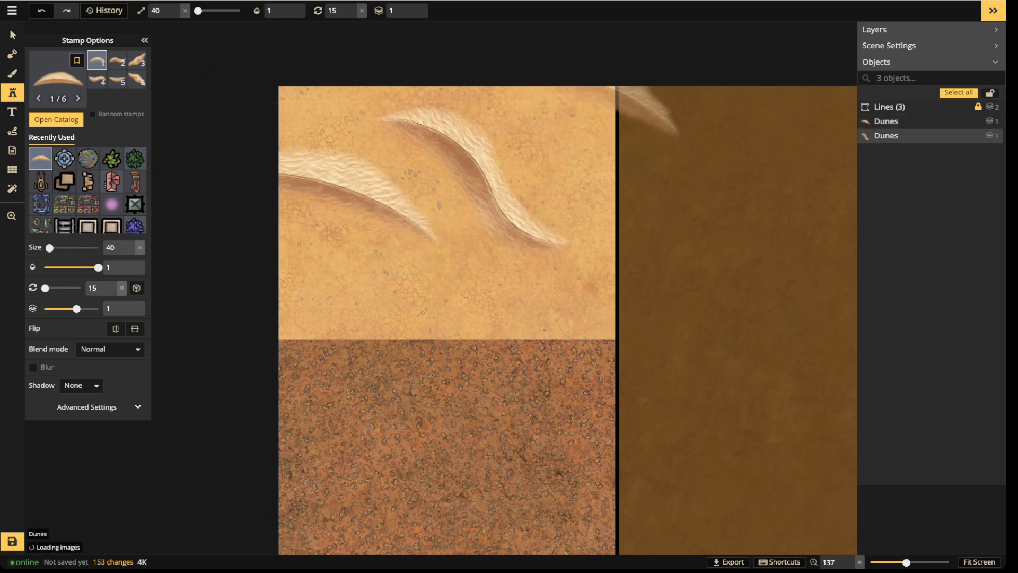
Place another crescent dune across the sand's upper edge at rotation 45 and lock it.
scroll(502, 53, up, 2)
click(501, 52)
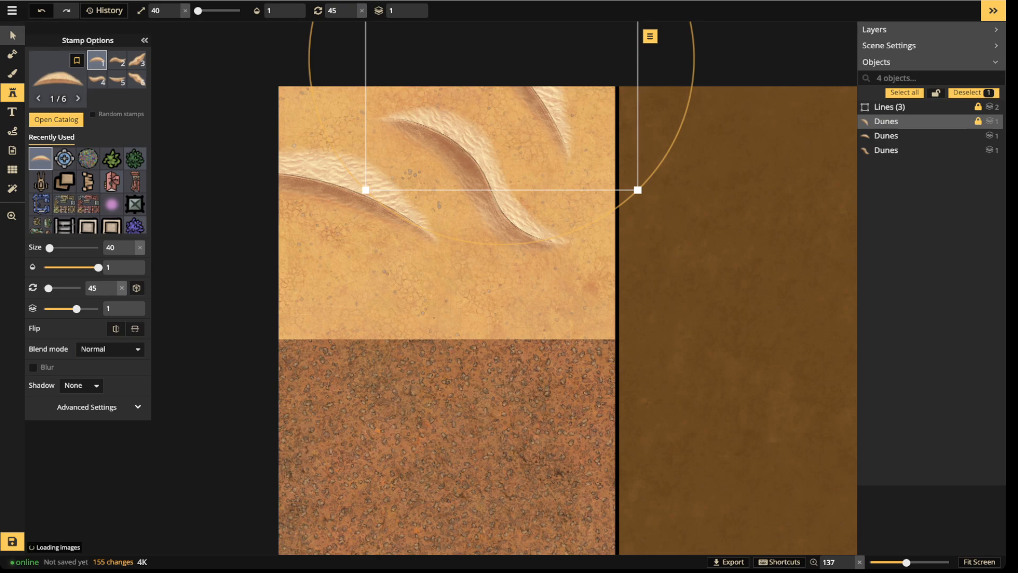
click(13, 35)
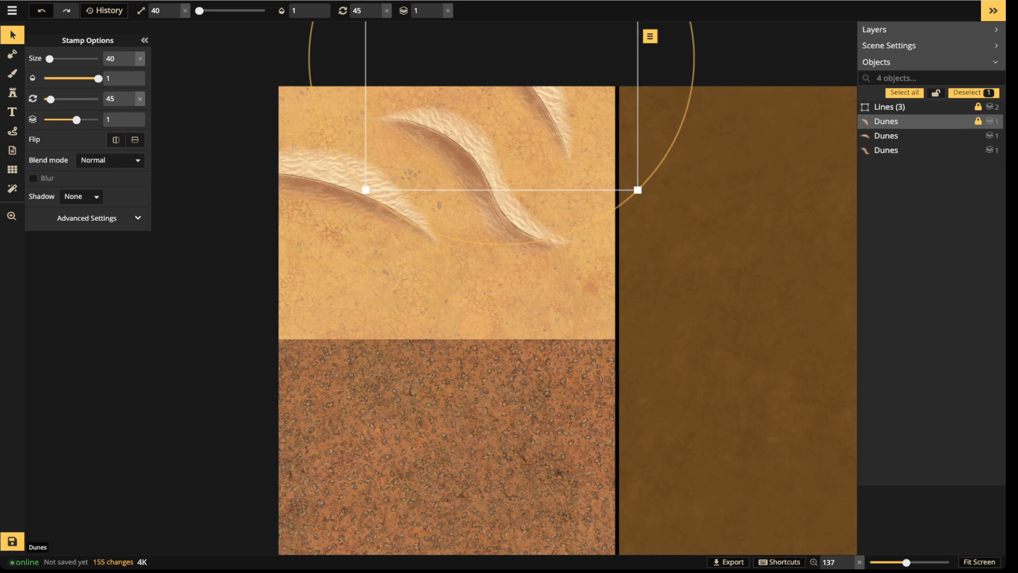
Paint sand unevenly over the straight dirt boundary and add separate sand spots below, using the round brush at size 43 and opacity 1.
key(b)
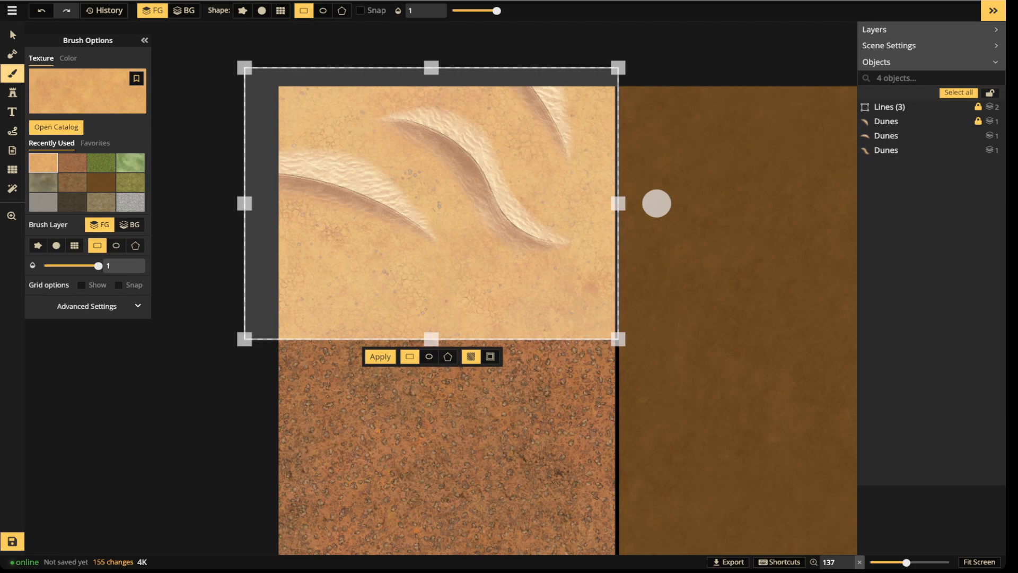
click(261, 10)
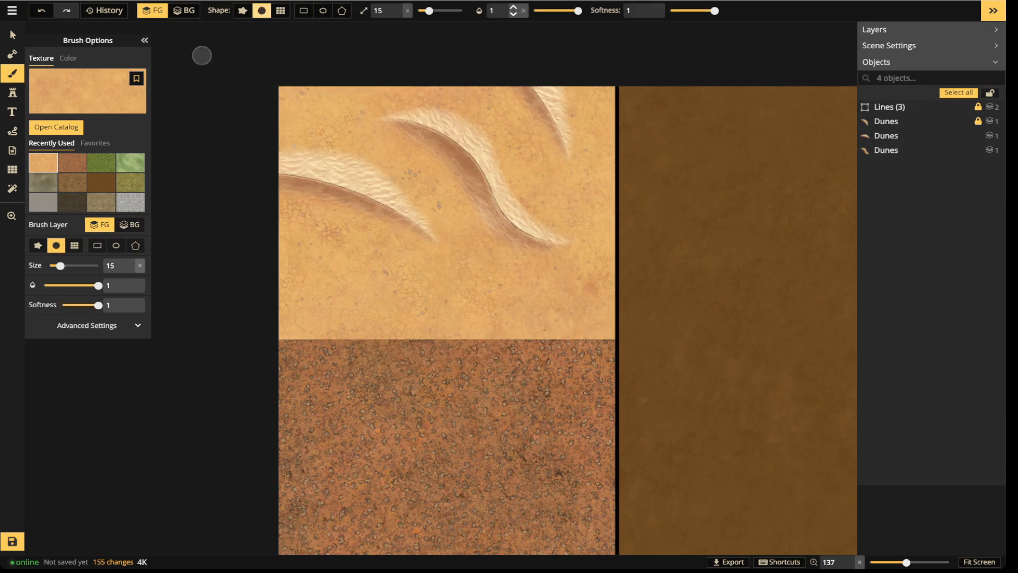
scroll(202, 55, up, 5)
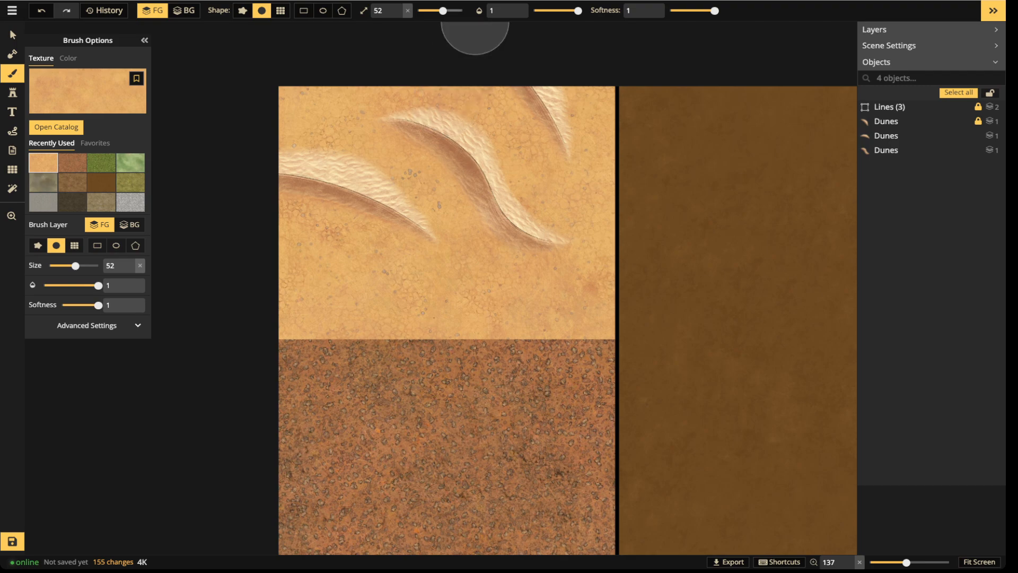
drag(442, 10, 441, 11)
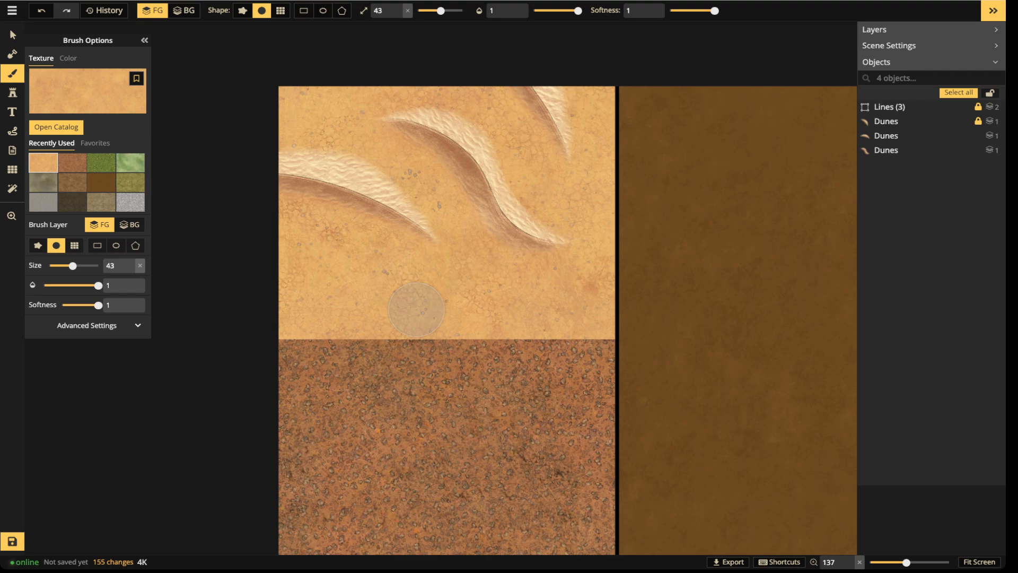
mouse_move(416, 309)
mouse_down()
mouse_move(292, 336)
mouse_move(341, 337)
mouse_move(275, 344)
mouse_move(324, 334)
mouse_move(485, 338)
mouse_move(488, 353)
mouse_move(402, 390)
mouse_move(500, 440)
mouse_move(451, 400)
mouse_move(553, 327)
mouse_move(602, 373)
mouse_move(539, 302)
mouse_up()
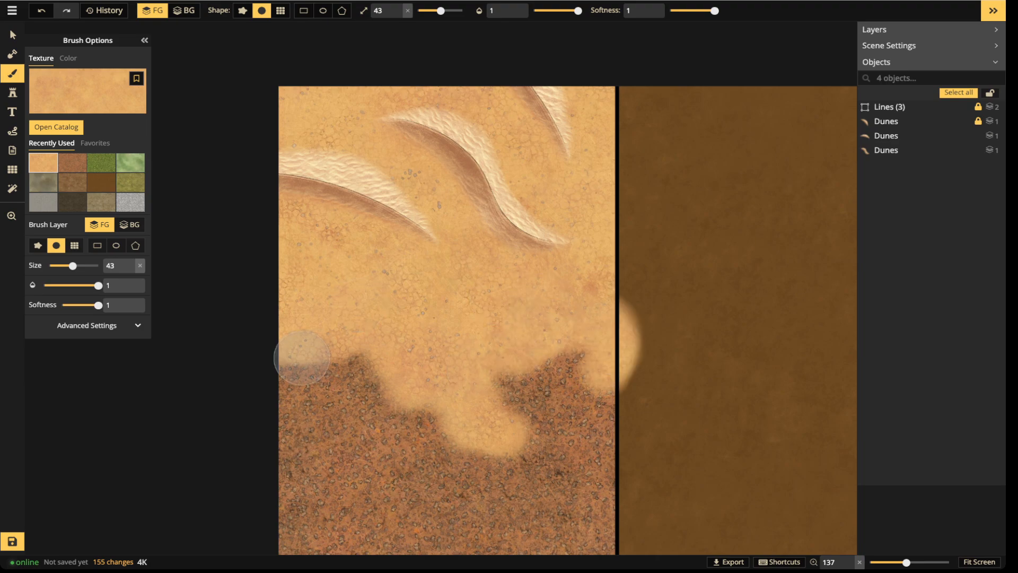
mouse_move(426, 504)
mouse_down()
mouse_move(467, 497)
mouse_move(405, 511)
mouse_up()
drag(558, 456, 560, 508)
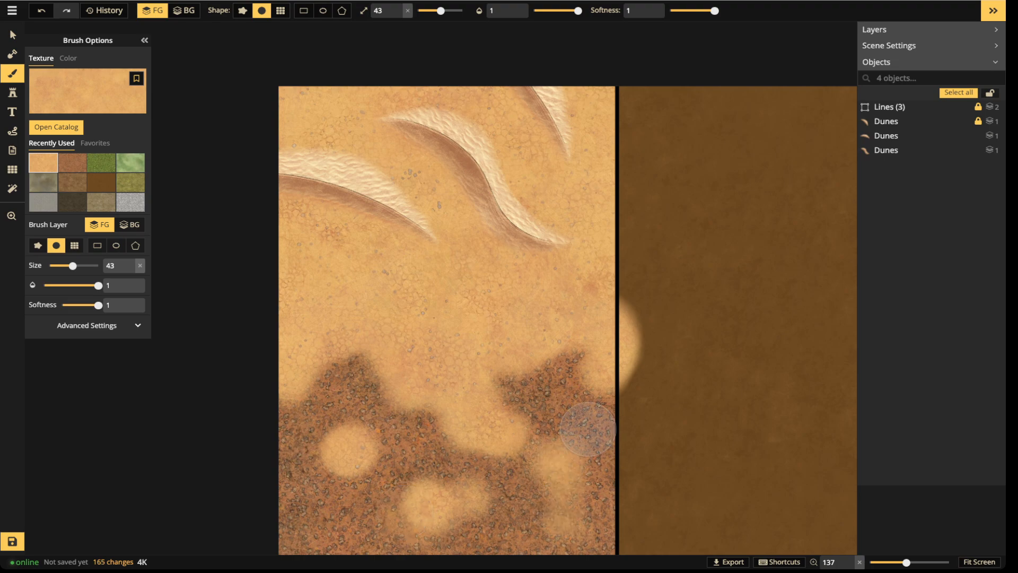
Blend the sand edges and spots into the surrounding dirt with the round brush at size 18 and opacity 0.61.
key(bracketleft)
key(bracketleft)
key(bracketleft)
key(bracketleft)
key(bracketleft)
key(bracketleft)
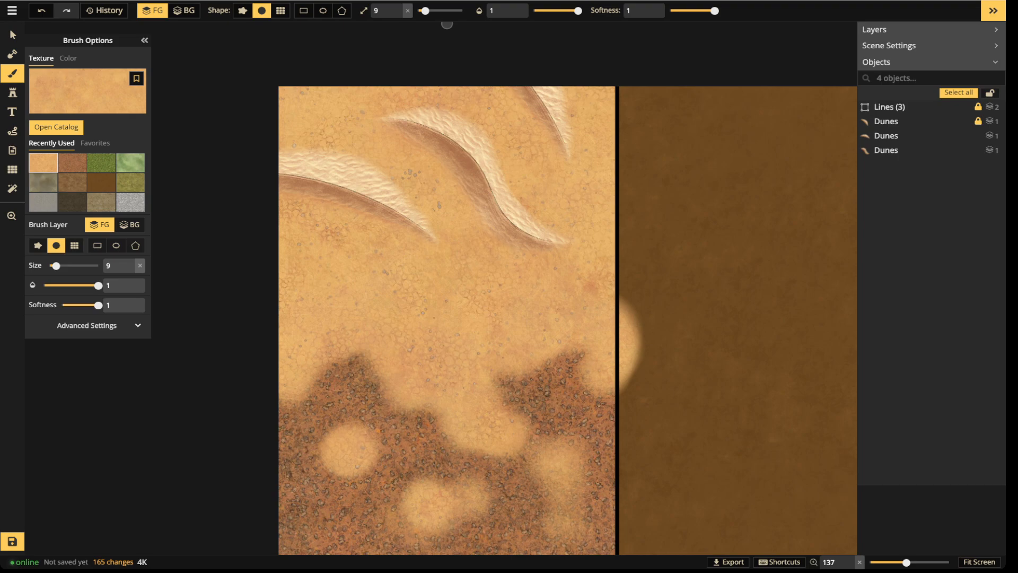
drag(578, 11, 563, 10)
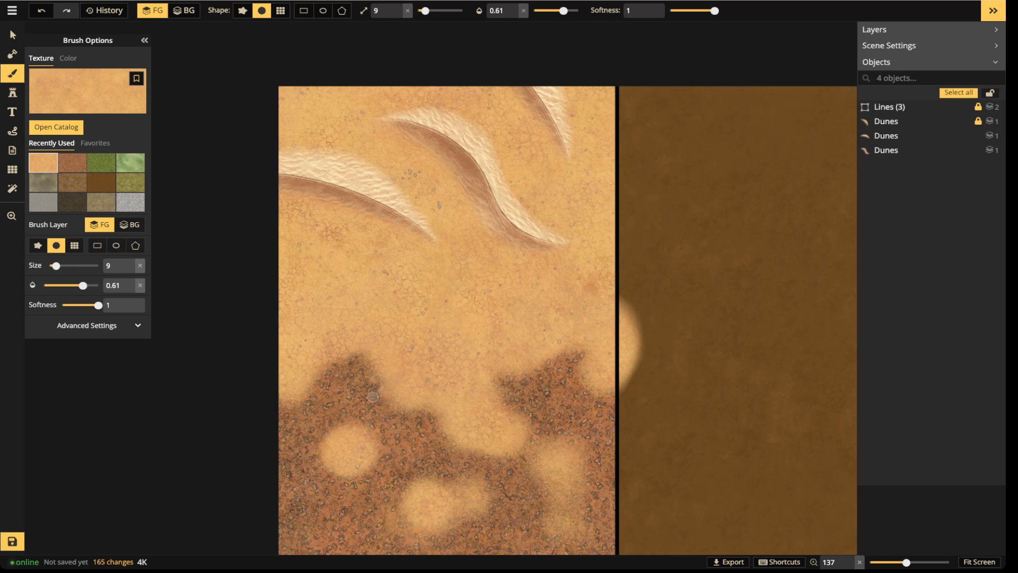
key(bracketright)
key(bracketright)
key(bracketright)
key(bracketright)
key(bracketright)
key(bracketright)
key(bracketright)
key(bracketright)
key(bracketright)
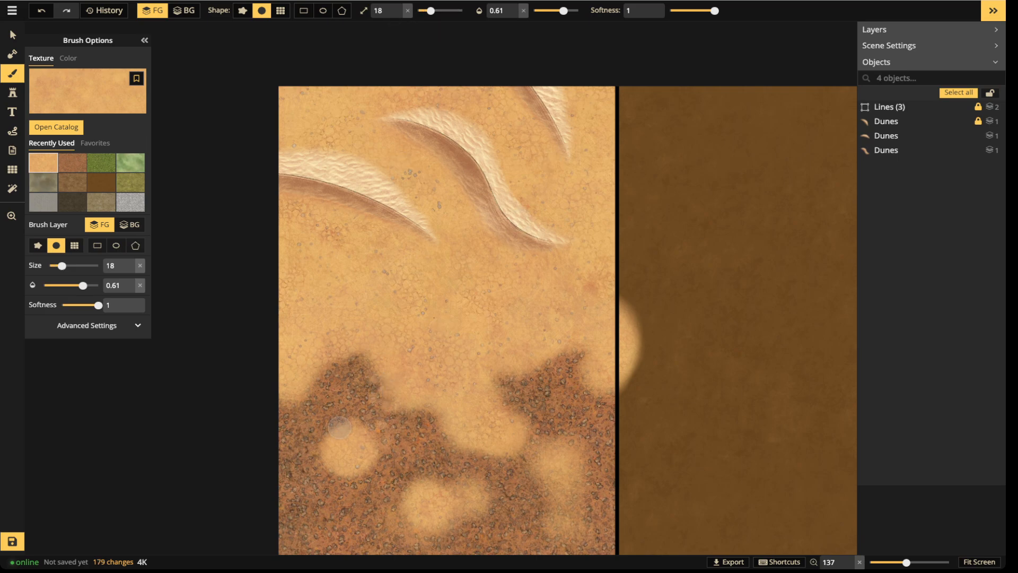
mouse_move(347, 385)
mouse_down()
mouse_move(325, 384)
mouse_move(304, 410)
mouse_move(291, 406)
mouse_move(365, 402)
mouse_up()
mouse_move(416, 438)
mouse_down()
mouse_move(445, 451)
mouse_move(393, 499)
mouse_move(392, 528)
mouse_move(378, 544)
mouse_move(396, 546)
mouse_up()
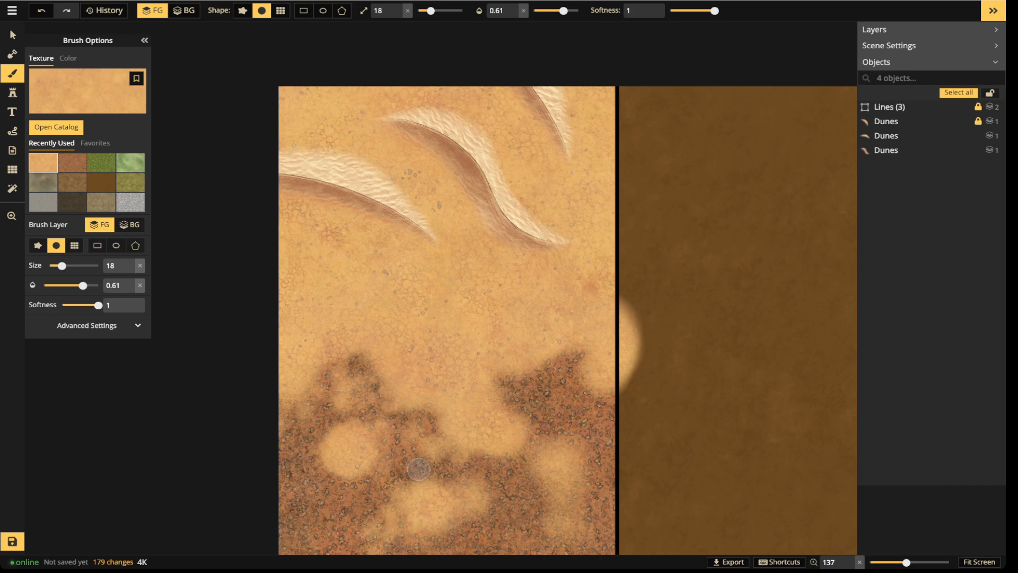
drag(419, 469, 329, 451)
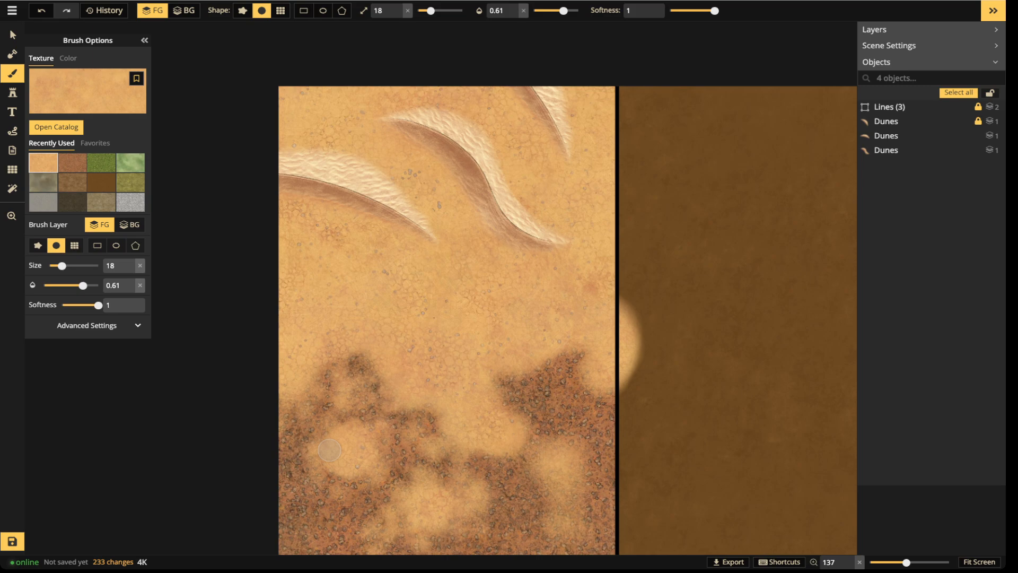
mouse_move(591, 392)
mouse_down()
mouse_move(567, 436)
mouse_move(588, 449)
mouse_move(532, 435)
mouse_up()
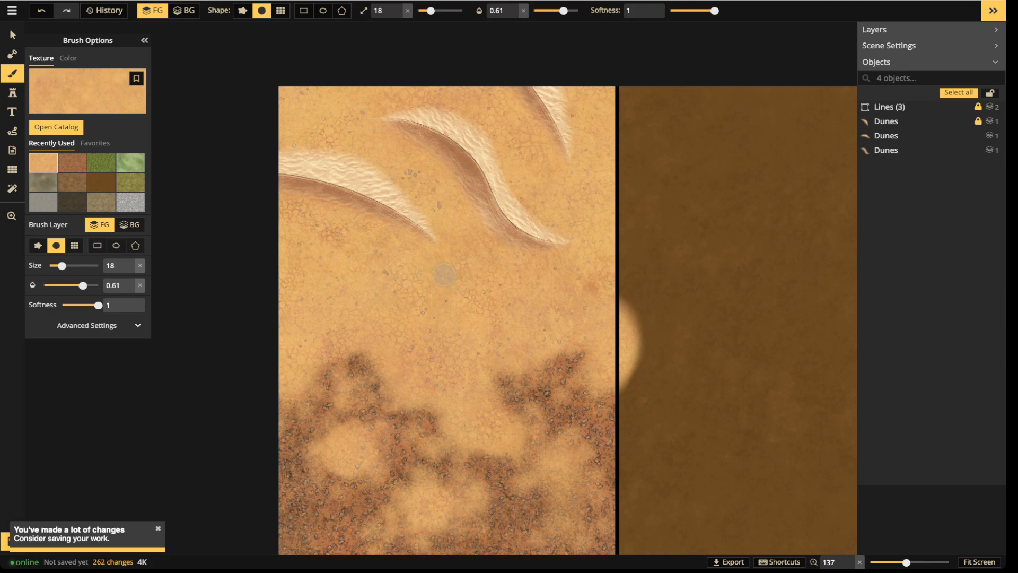
Switch to the orange dirt texture and dab patches into the sand above the boundary and along its left side at size 18.
click(73, 162)
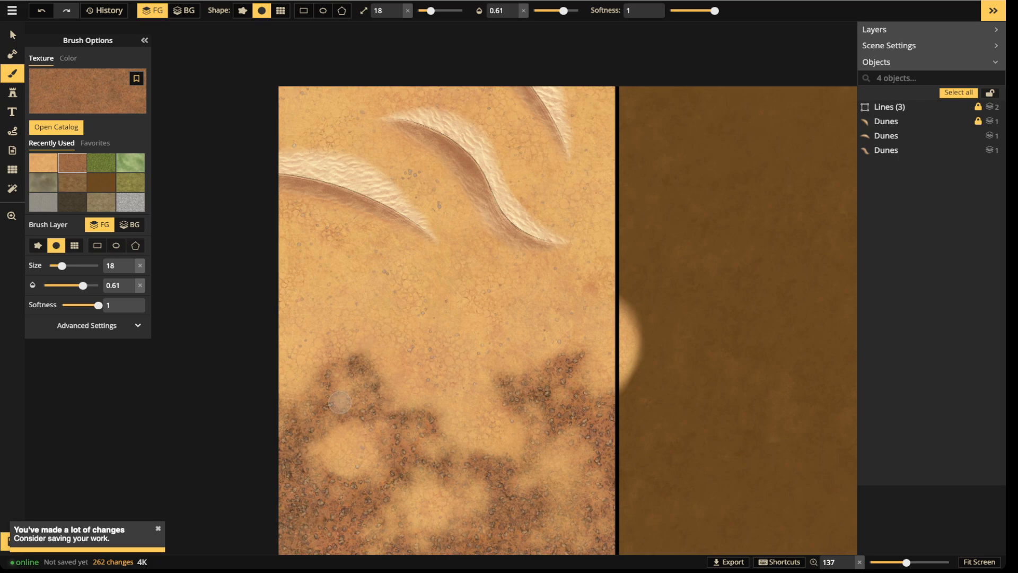
mouse_move(349, 367)
mouse_down()
mouse_move(358, 345)
mouse_move(374, 363)
mouse_move(472, 346)
mouse_move(544, 389)
mouse_move(472, 385)
mouse_move(590, 327)
mouse_move(533, 324)
mouse_up()
mouse_move(305, 291)
mouse_down()
mouse_move(284, 253)
mouse_move(288, 286)
mouse_move(302, 297)
mouse_move(290, 315)
mouse_move(317, 334)
mouse_move(314, 356)
mouse_move(281, 366)
mouse_up()
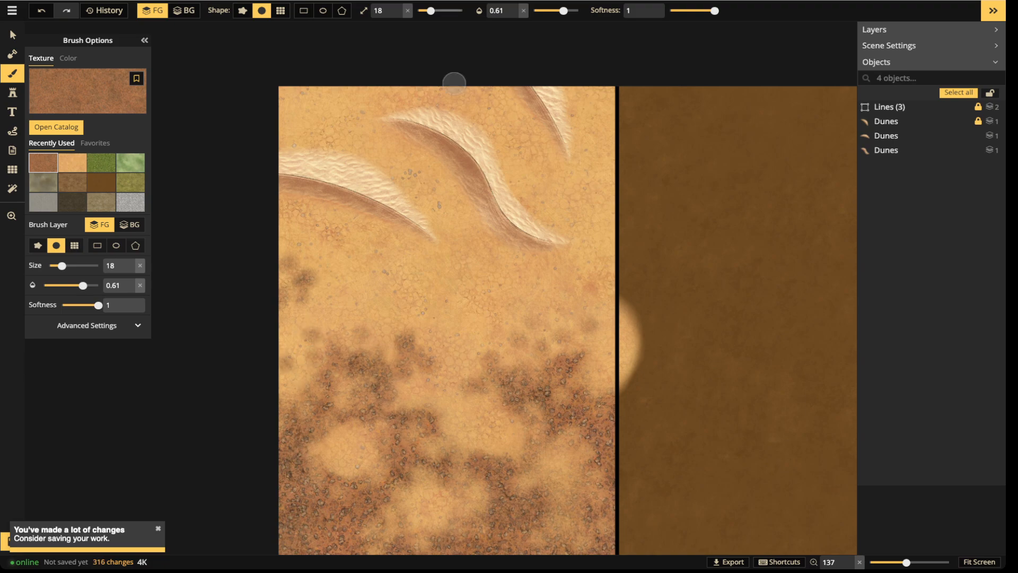
Scatter small dirt marks along the boundary at brush size 6, and break up the sand spots' edges at size 11.
drag(431, 11, 422, 10)
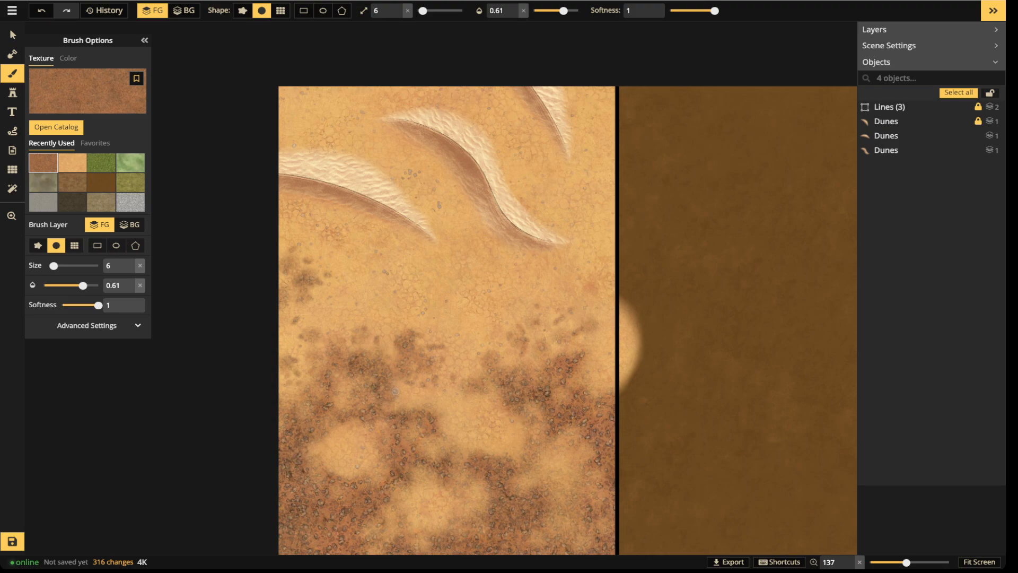
mouse_move(397, 491)
mouse_down()
mouse_move(362, 440)
mouse_move(374, 440)
mouse_up()
scroll(398, 8, up, 5)
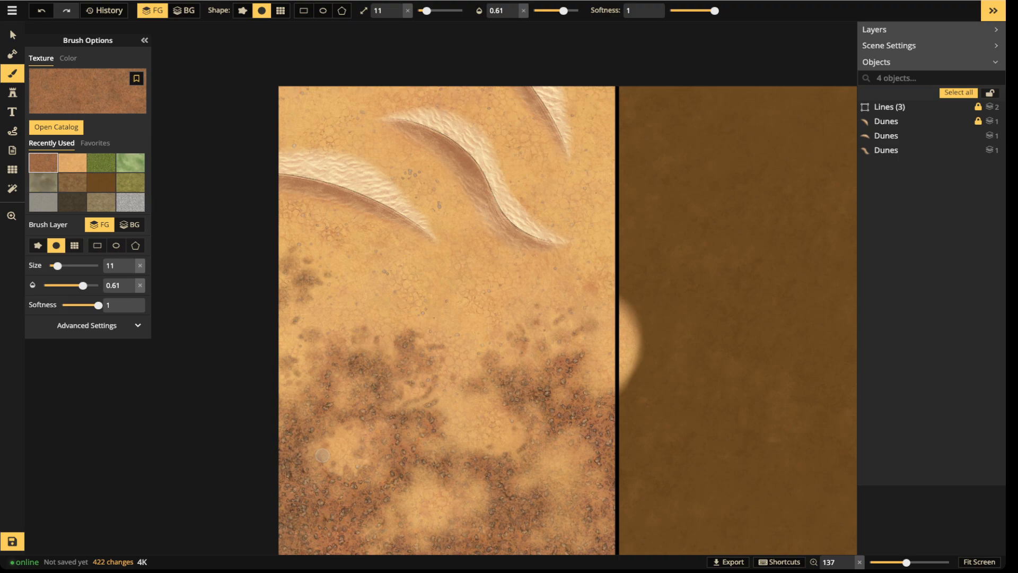
mouse_move(323, 455)
mouse_down()
mouse_move(293, 339)
mouse_move(445, 499)
mouse_move(381, 507)
mouse_move(415, 522)
mouse_move(546, 463)
mouse_up()
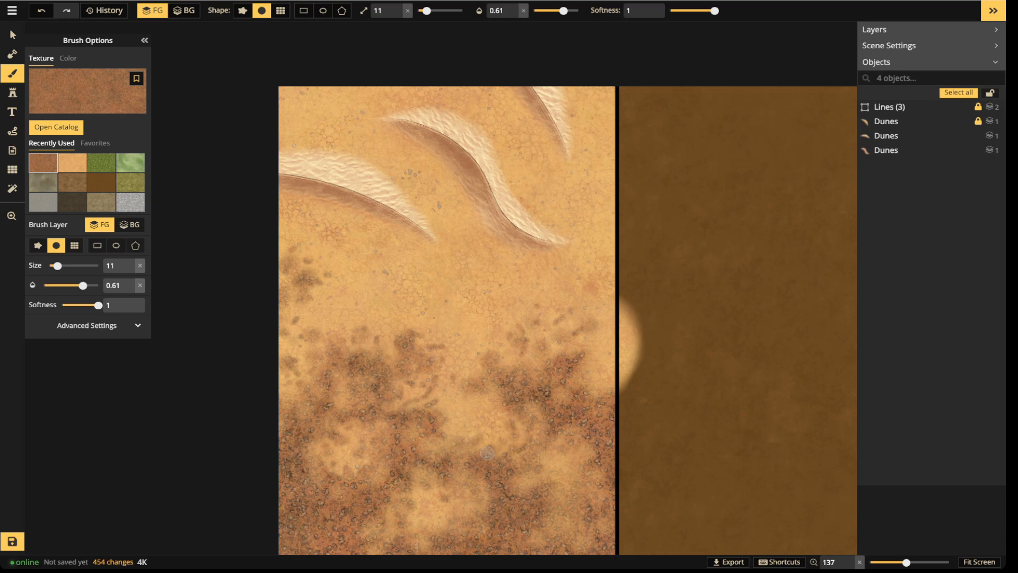
drag(603, 391, 602, 393)
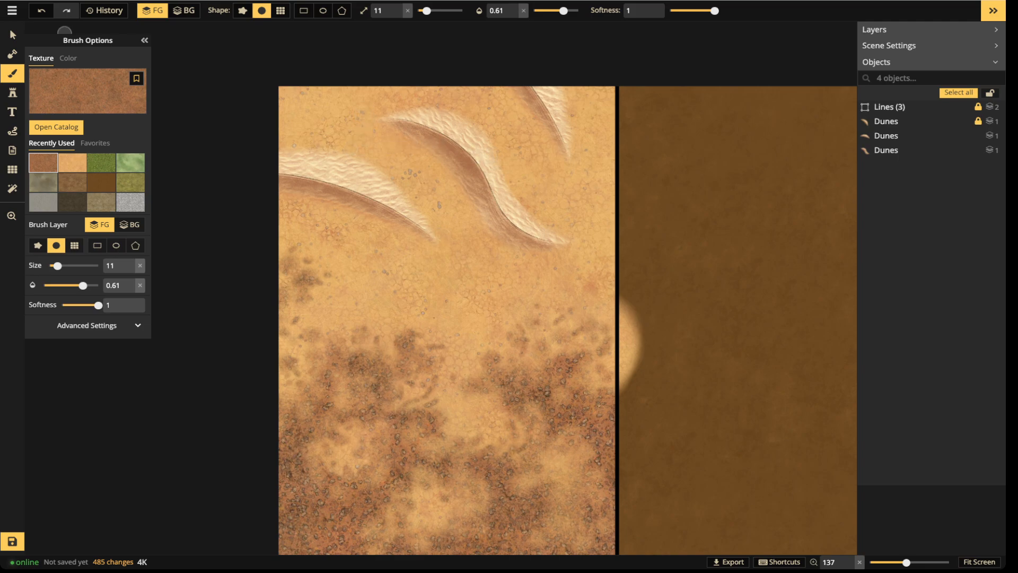
Delete all three dune stamps from the sand, including the locked one at the upper edge.
key(v)
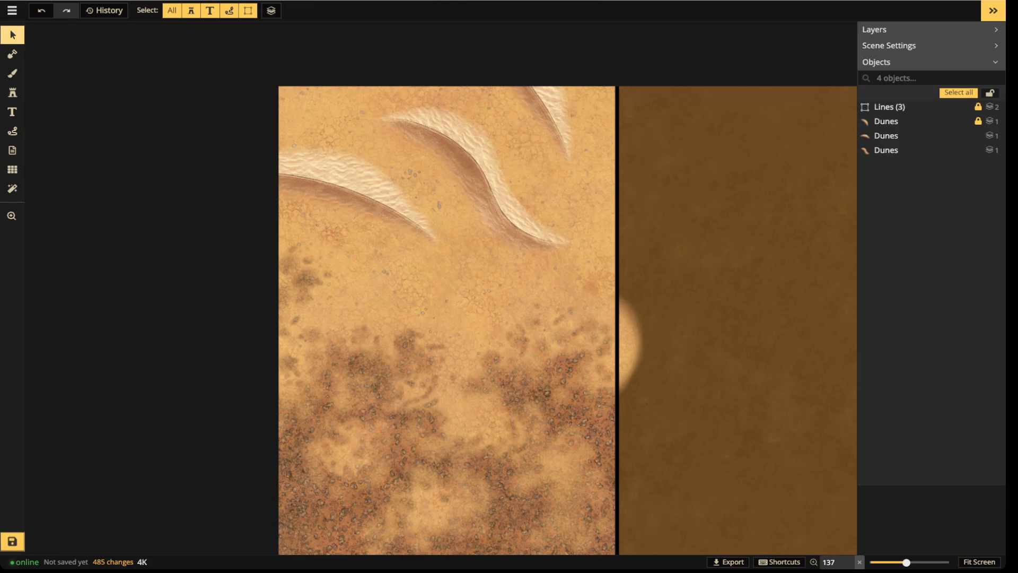
drag(173, 45, 647, 307)
key(Delete)
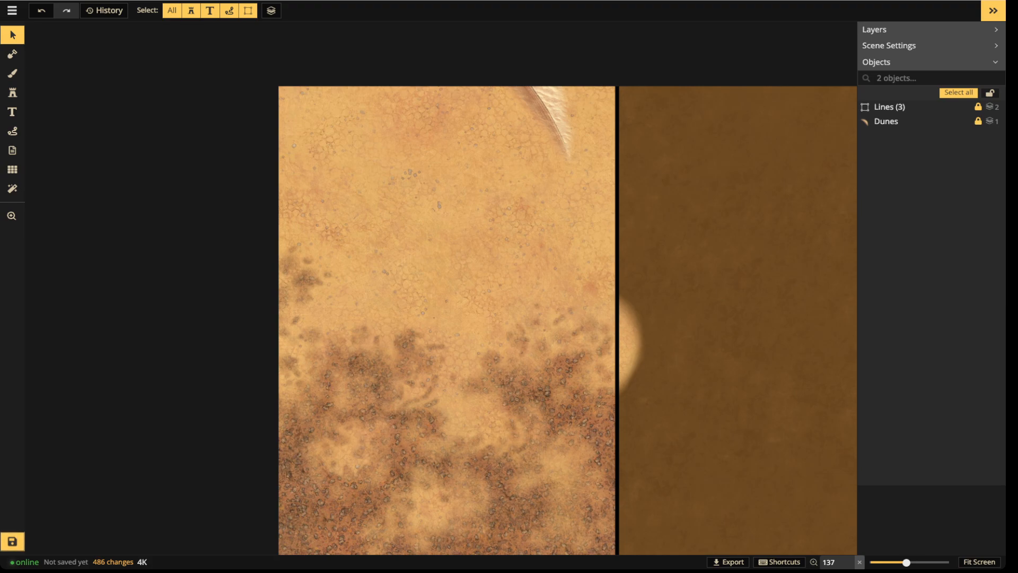
click(886, 121)
key(Delete)
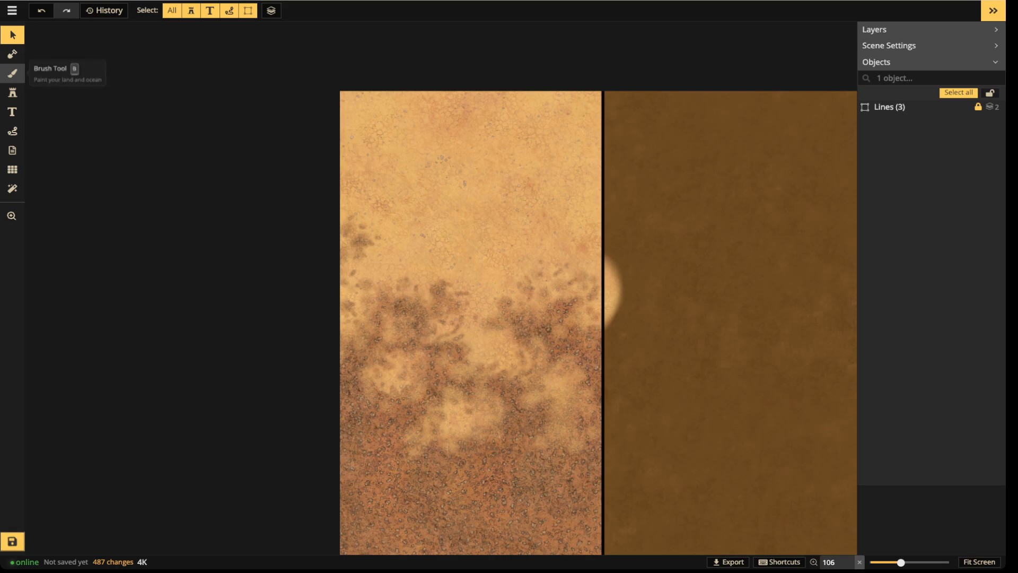
Cover the blended sand area with the orange dirt texture using the rectangle shape at opacity 1.
click(12, 73)
drag(280, 59, 536, 308)
click(303, 10)
drag(303, 59, 602, 437)
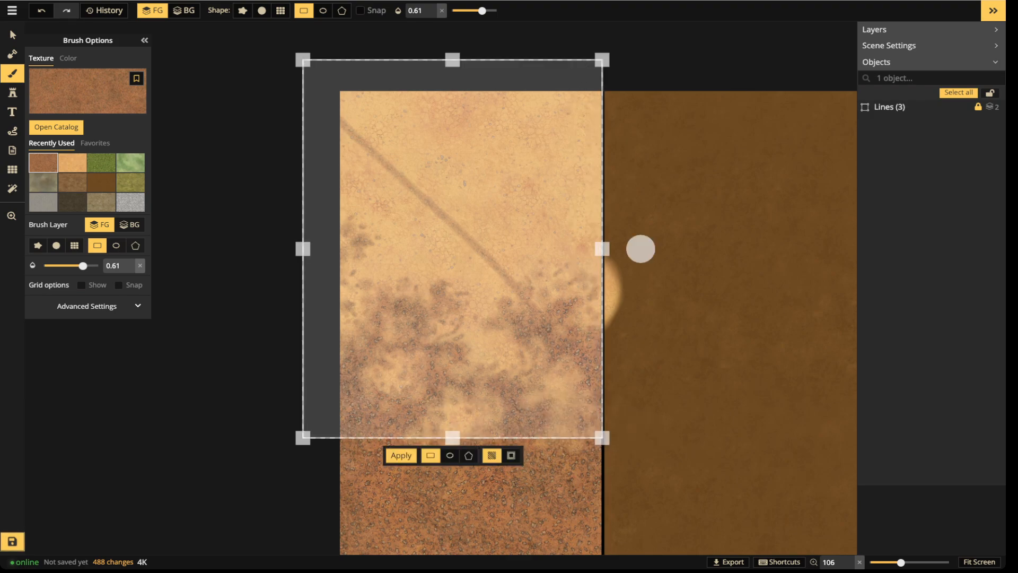
drag(482, 11, 496, 10)
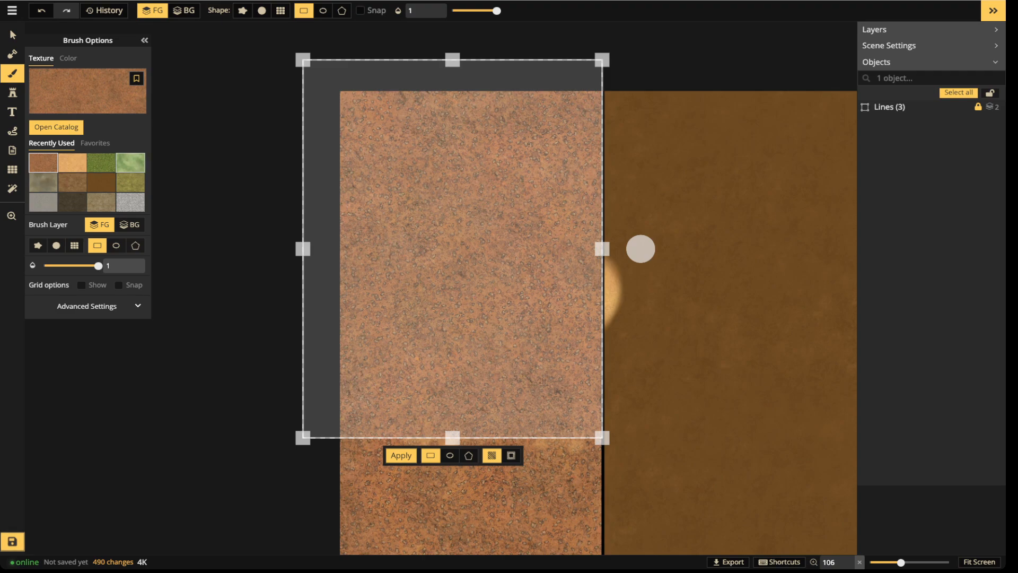
Cover the sand spill at the edge of the dark brown section with a rectangle of the plain dark brown texture.
click(101, 182)
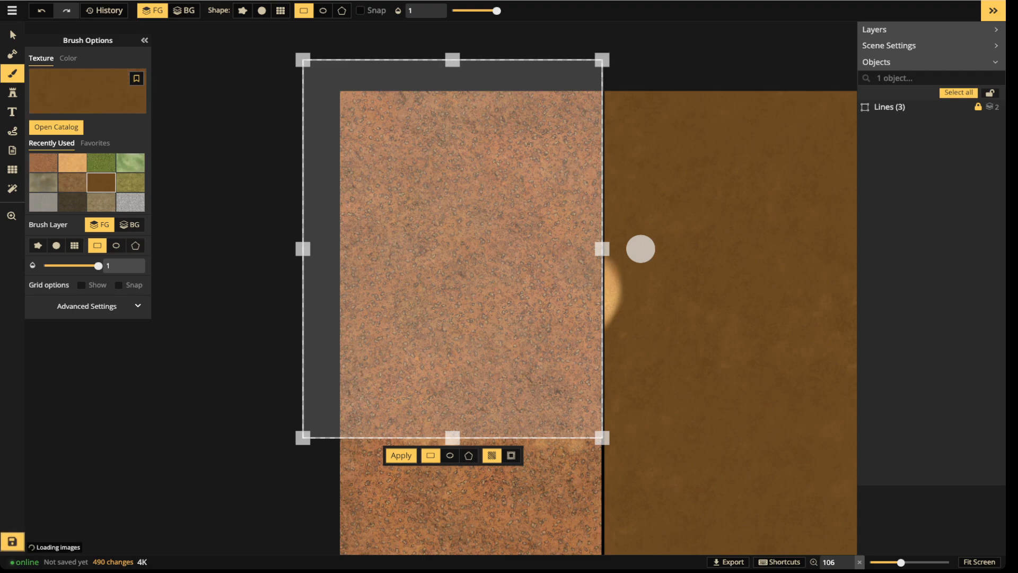
drag(603, 218, 690, 368)
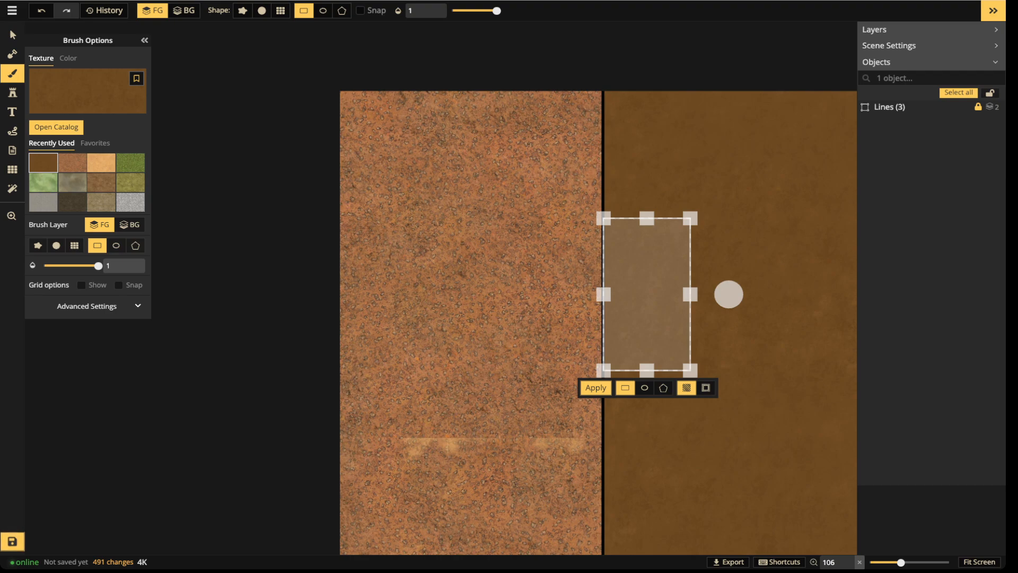
scroll(466, 320, up, 3)
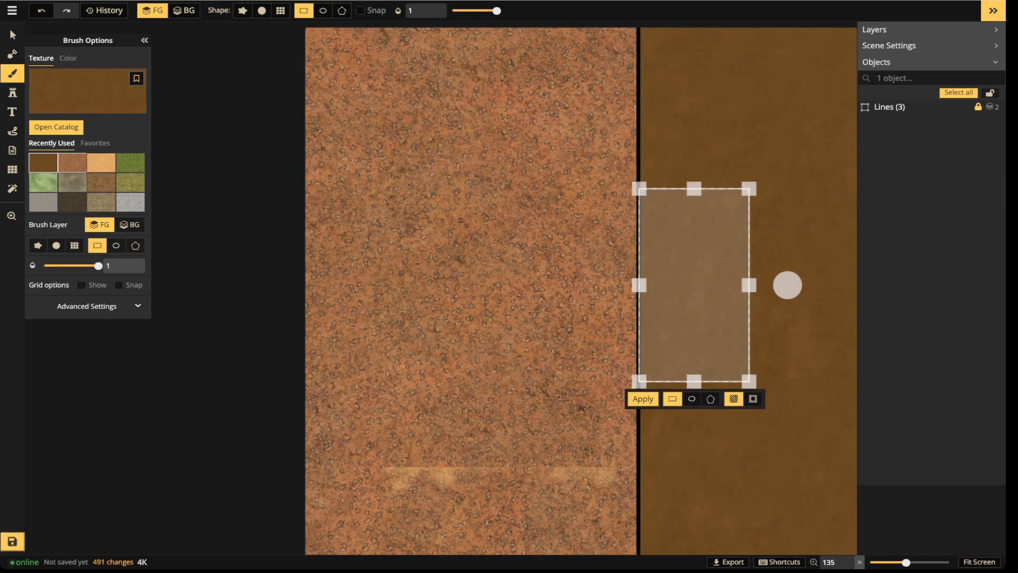
Cover the leftover sand traces in the lower part of the orange section with an orange dirt rectangle and finish the shape.
click(72, 162)
drag(210, 351, 637, 521)
scroll(674, 431, down, 2)
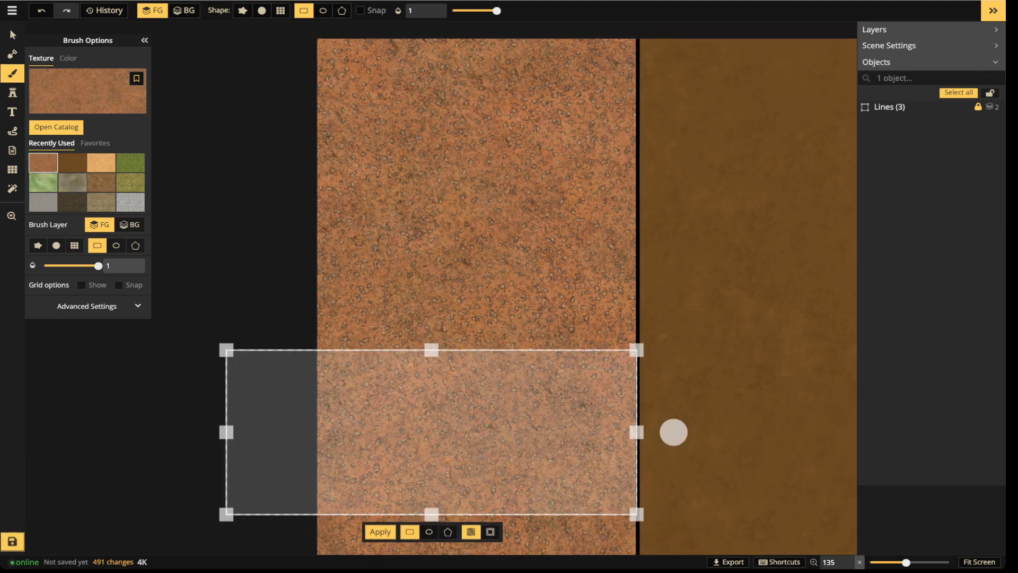
drag(625, 325, 399, 362)
key(Escape)
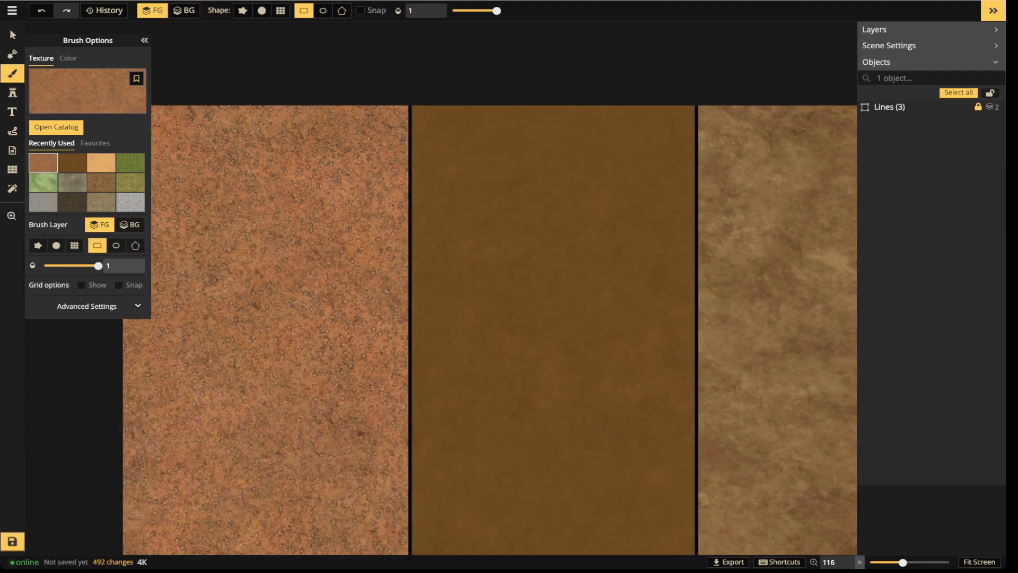
Search the stamp catalog for "mountain", choose the Mountains (Large) set and enlarge the stamp to size 110.
click(13, 93)
click(58, 84)
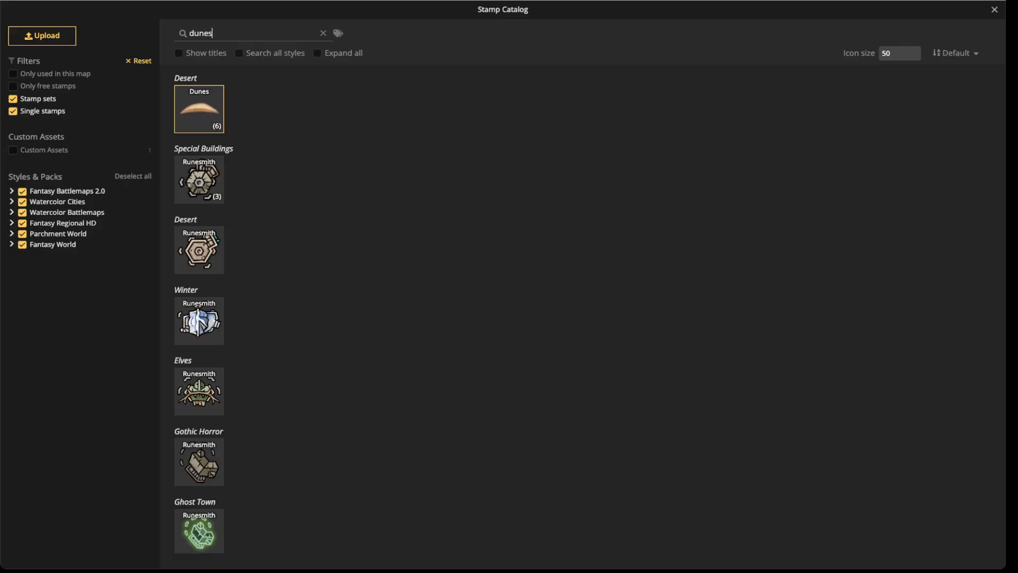
key(ctrl+a)
text(mountain)
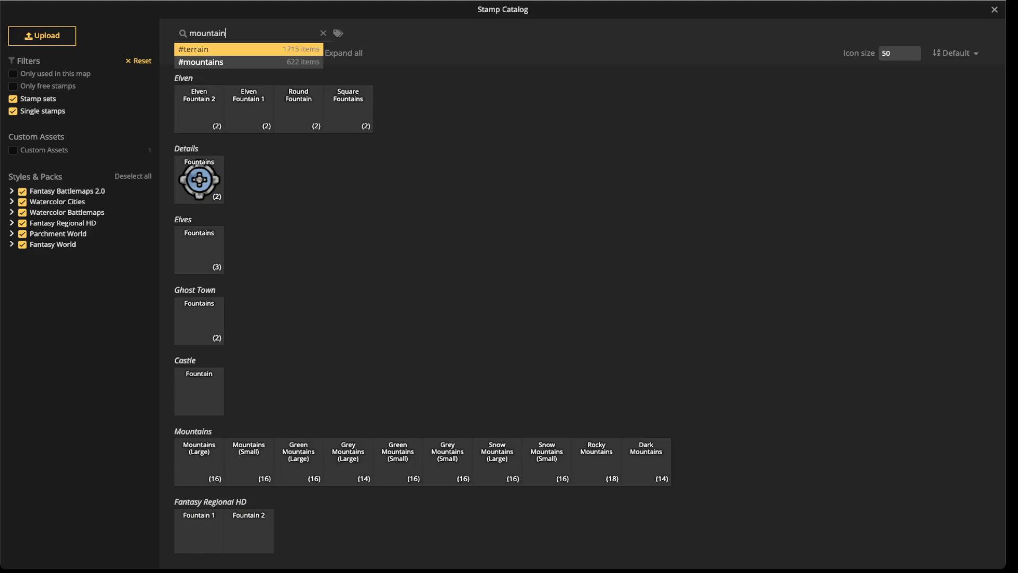
scroll(583, 313, down, 5)
double_click(199, 164)
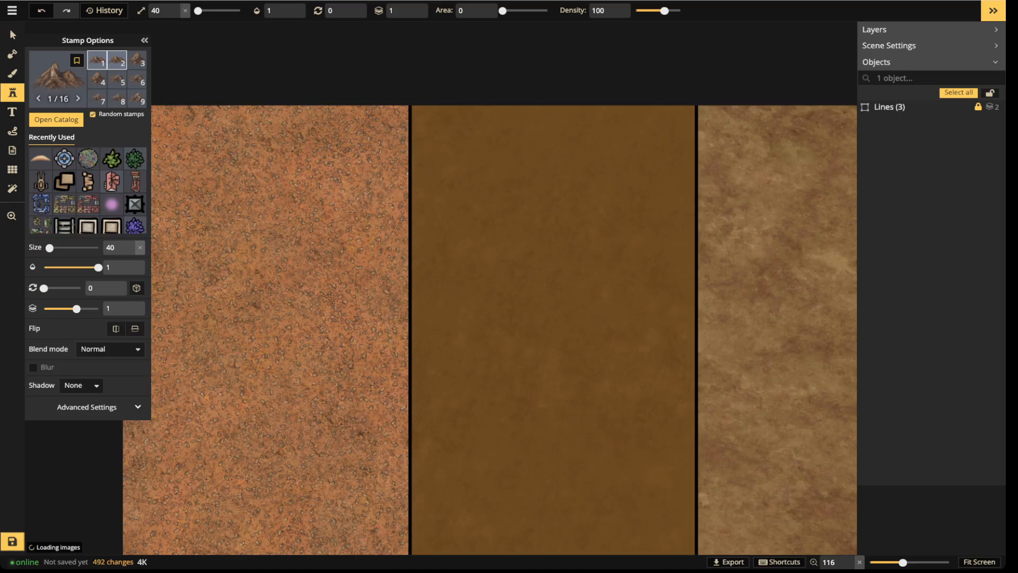
scroll(552, 271, up, 7)
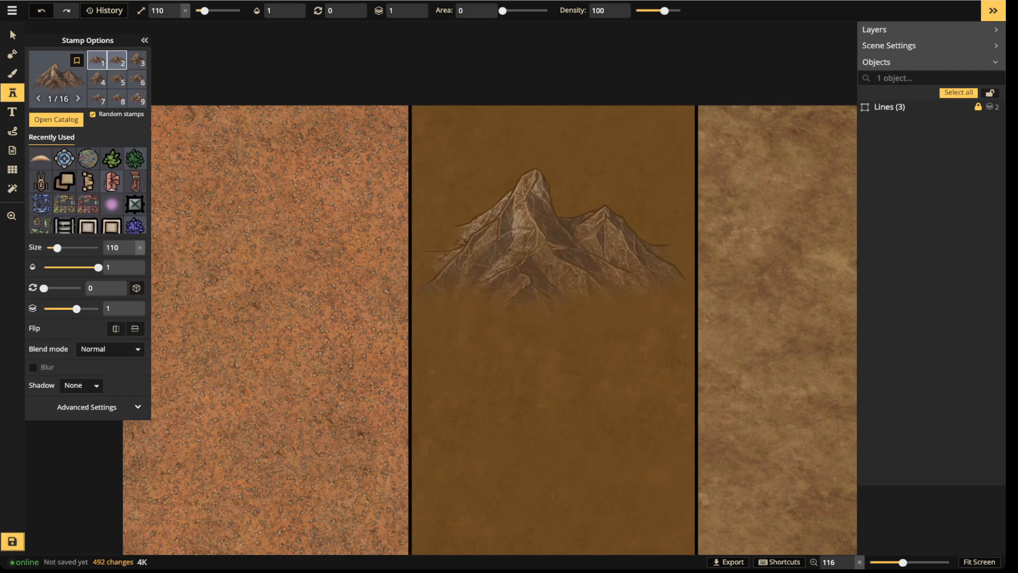
scroll(557, 258, down, 1)
Switch to the selection tool and save the map.
click(12, 73)
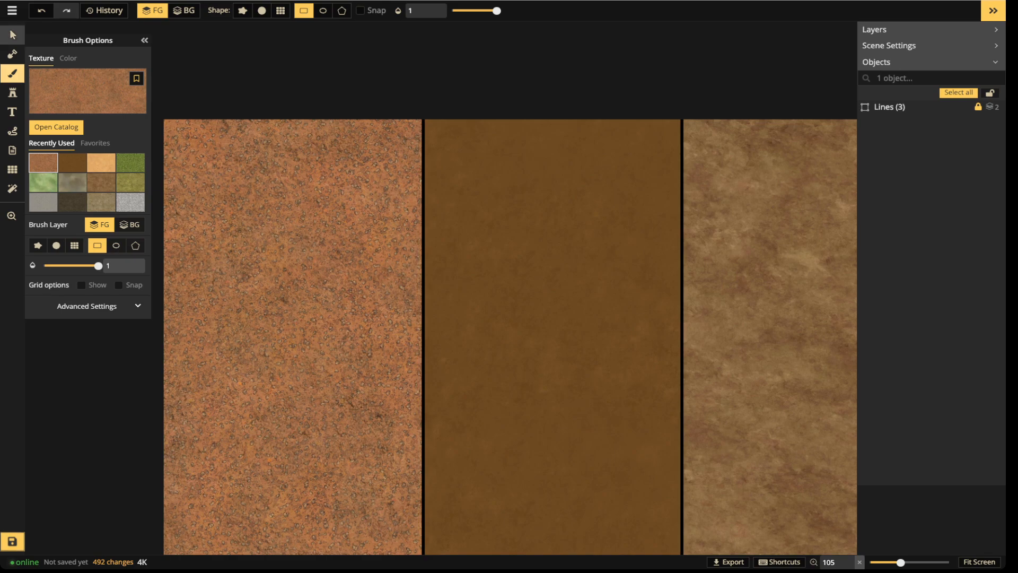
click(12, 34)
key(space)
drag(552, 318, 365, 258)
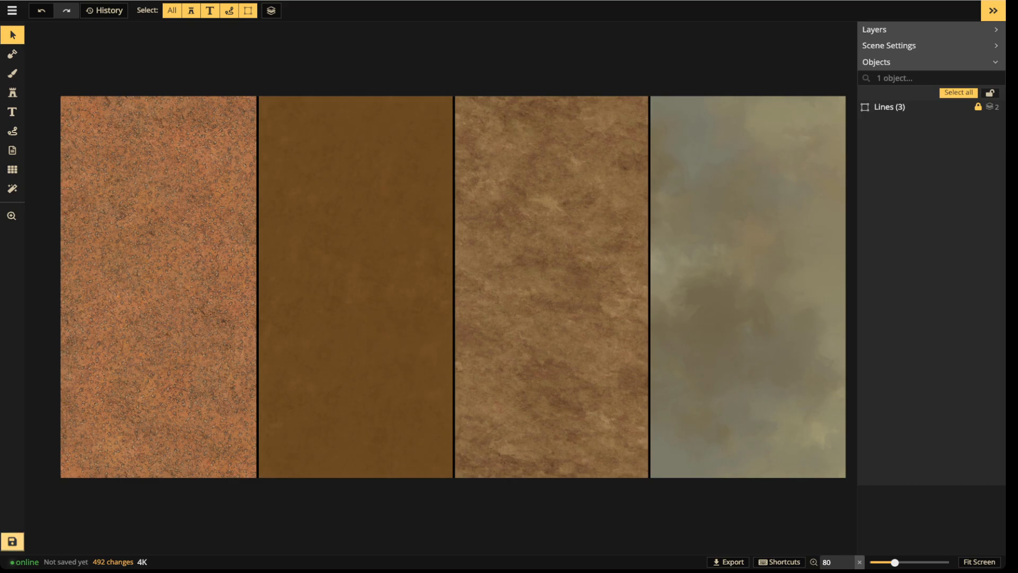
key(ctrl+s)
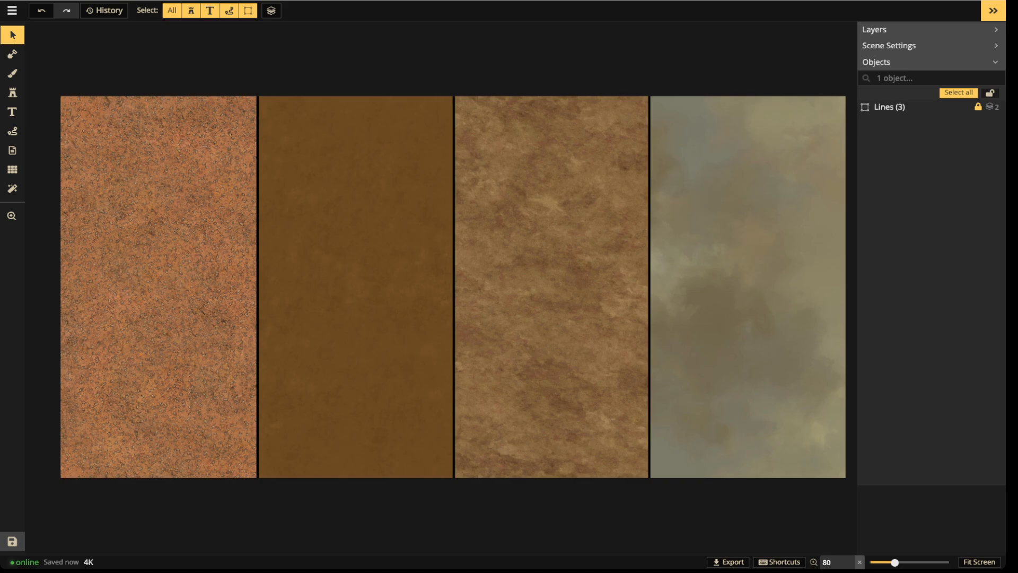
Return to the stamp tool and look over the mountain sets in the stamp catalog, keeping Mountains (Large).
scroll(474, 231, down, 1)
drag(475, 230, 450, 238)
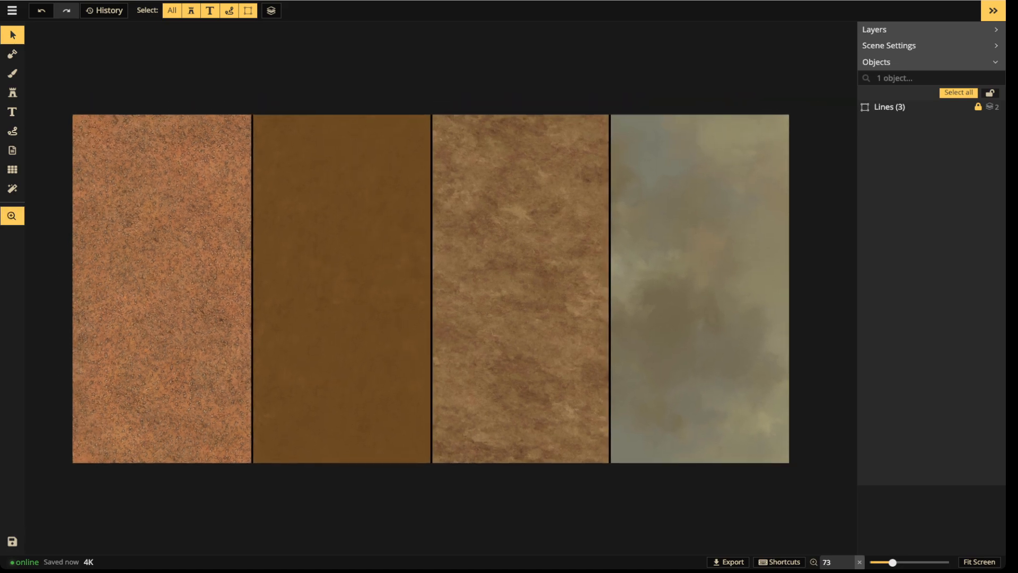
click(12, 93)
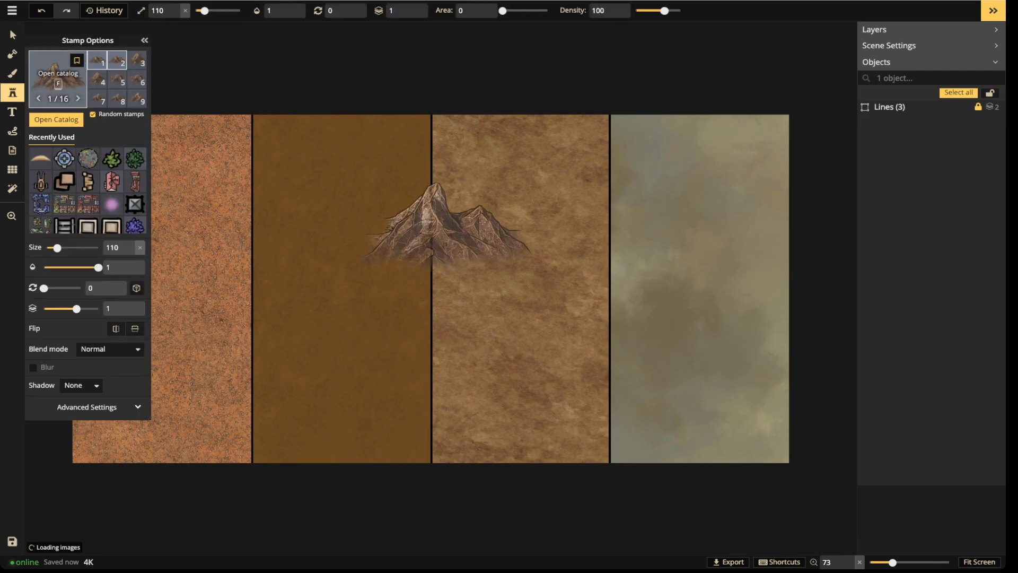
click(58, 80)
scroll(392, 213, up, 2)
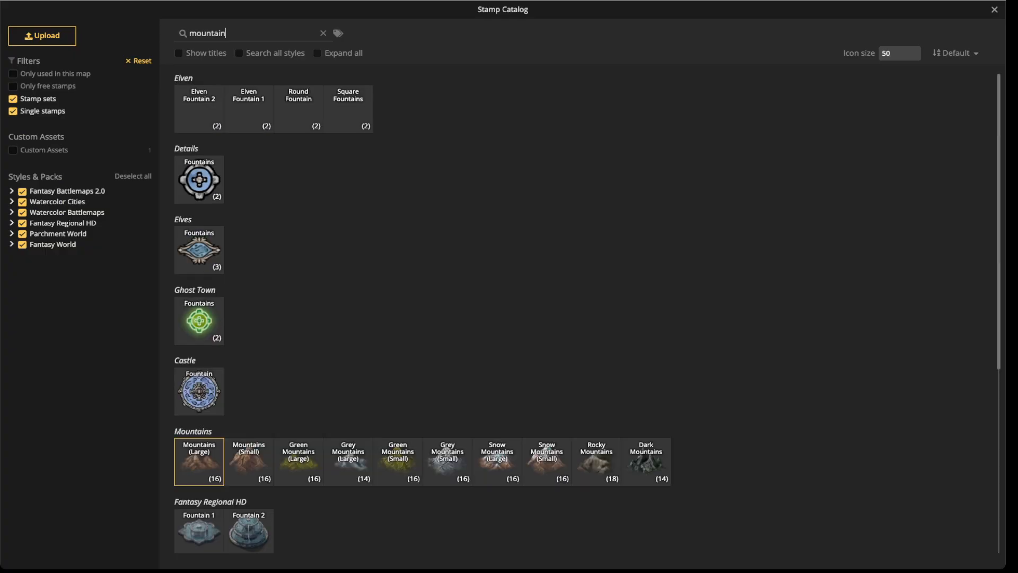
key(Escape)
Place an overlapping cluster of four Mountains (Large) stamps at size 60 in the upper part of the mottled brown section.
drag(380, 217, 417, 251)
scroll(454, 241, up, 4)
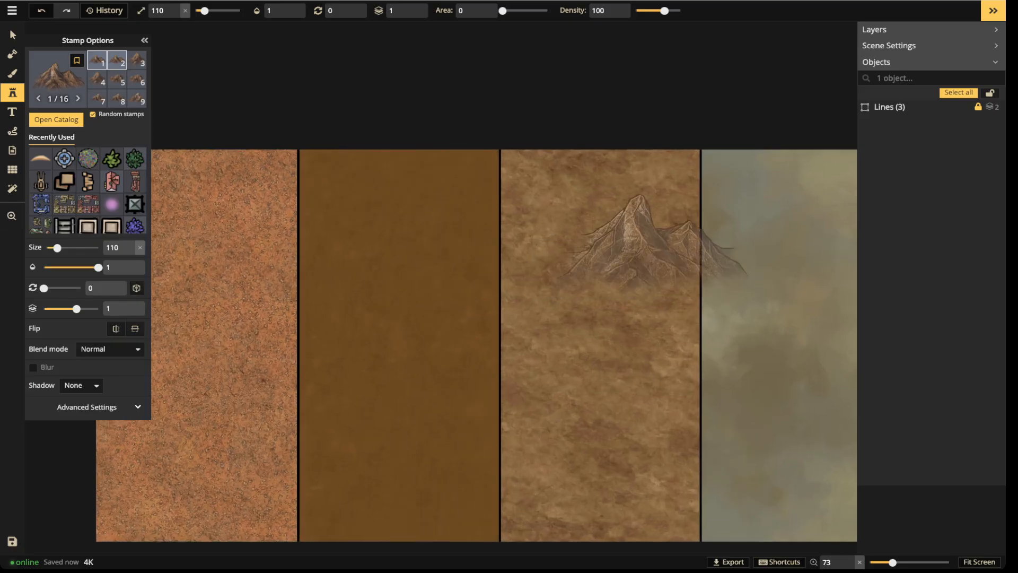
drag(593, 206, 481, 225)
scroll(474, 265, up, 3)
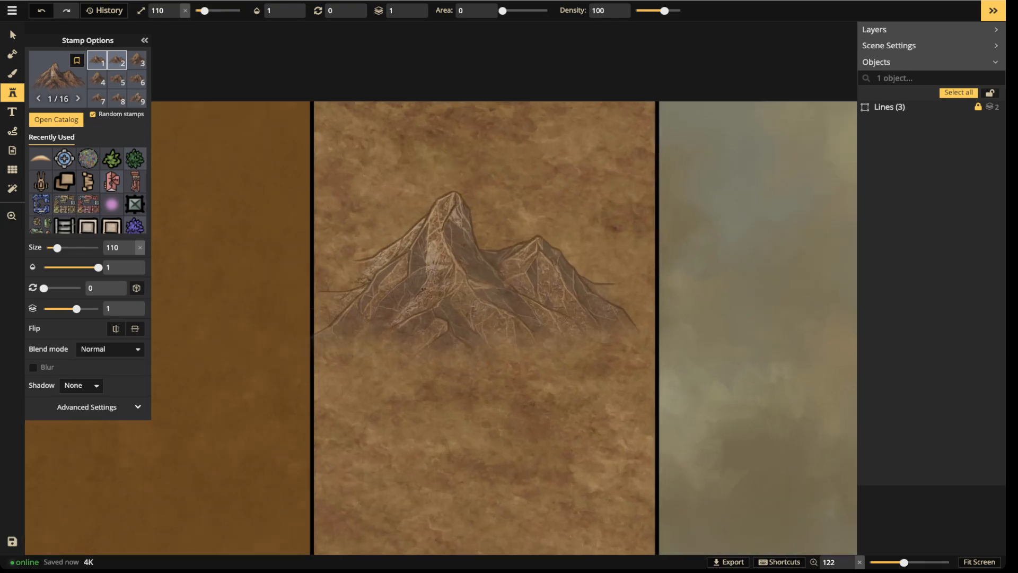
scroll(470, 243, down, 4)
scroll(470, 245, down, 1)
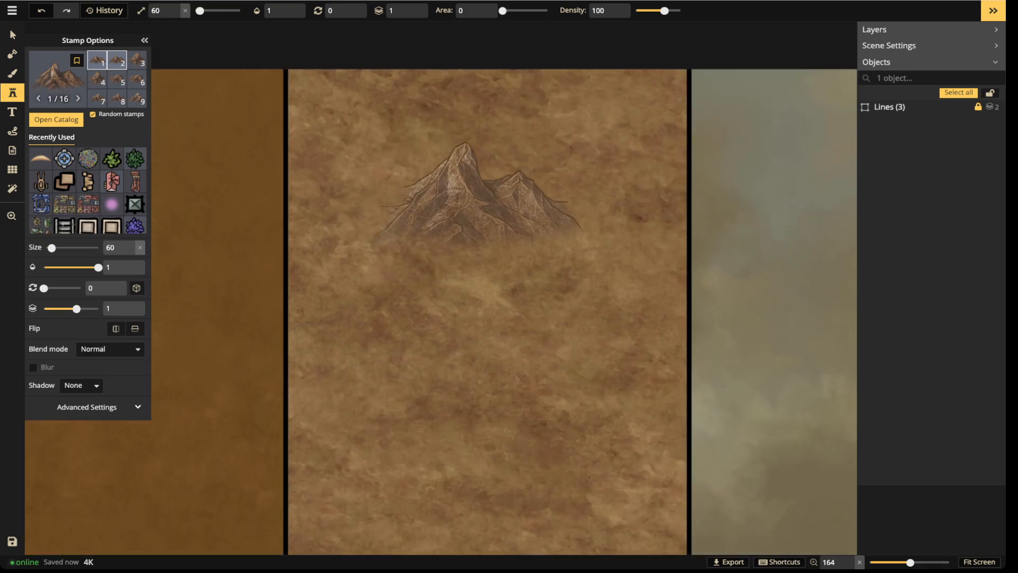
click(487, 216)
click(475, 260)
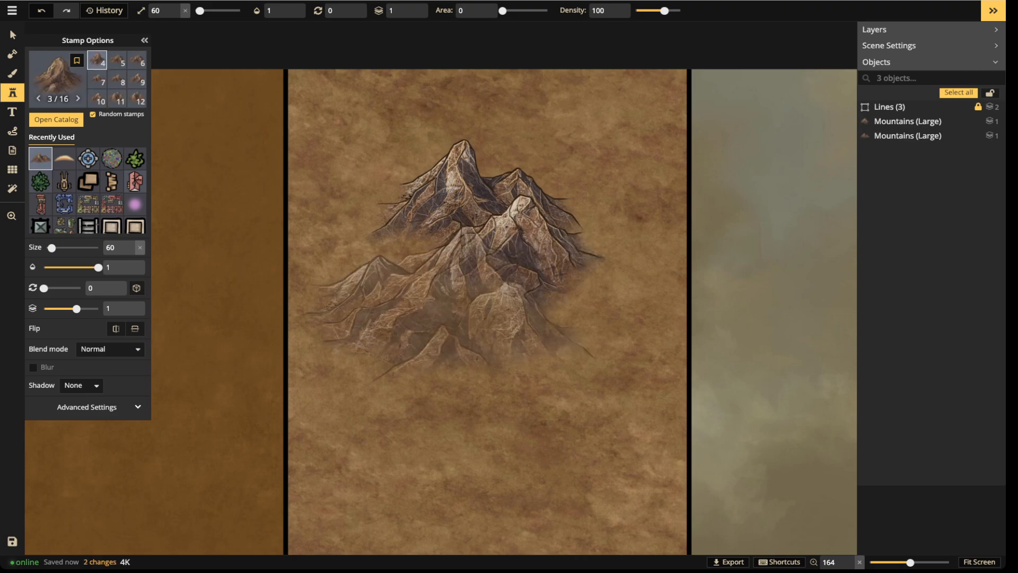
click(509, 366)
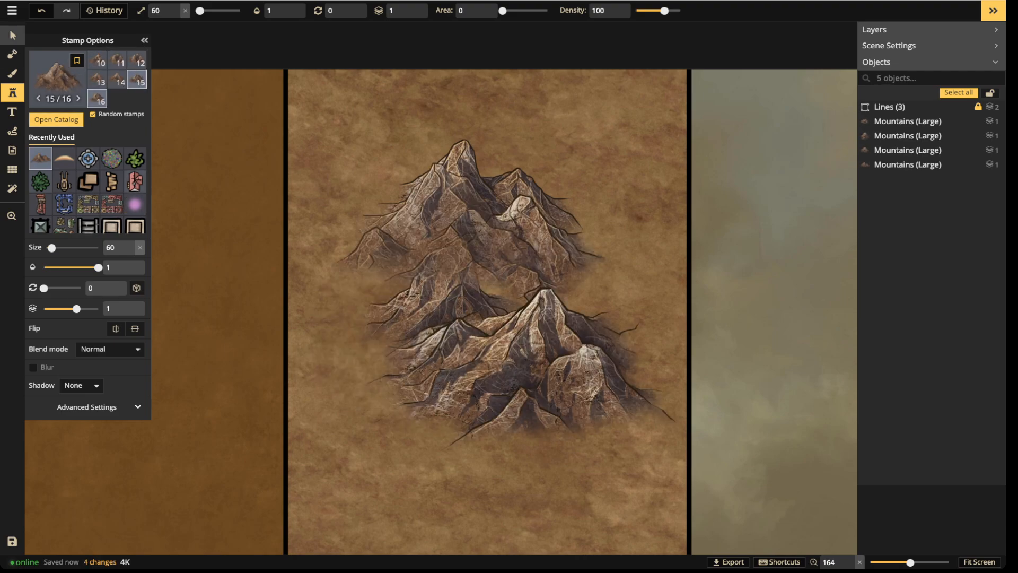
Select all four mountain stamps together and move them into the upper part of the plain dark brown section.
click(13, 35)
scroll(345, 213, down, 4)
scroll(425, 223, down, 1)
key(Escape)
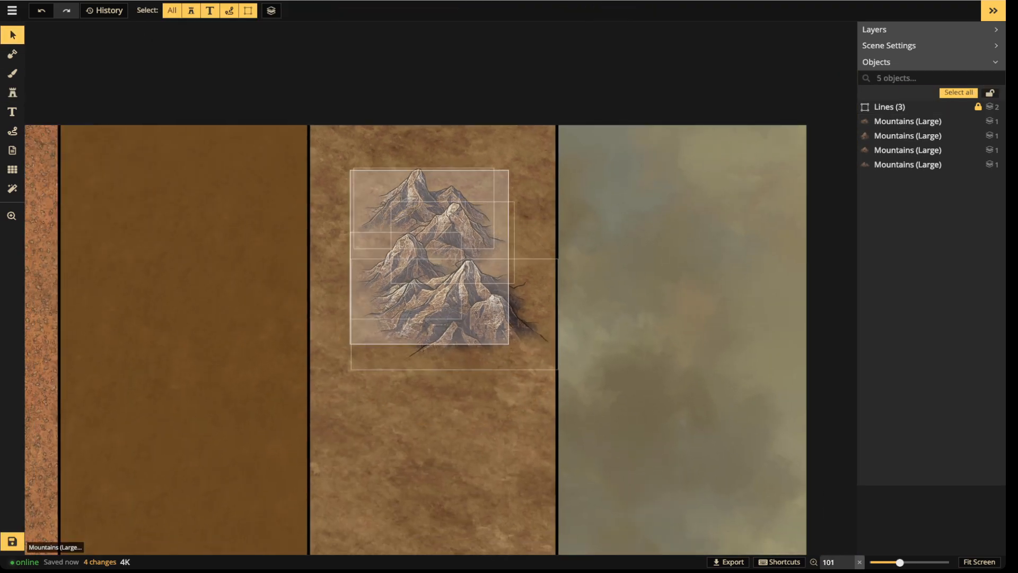
drag(508, 344, 509, 345)
drag(480, 314, 381, 311)
key(space)
scroll(332, 279, up, 4)
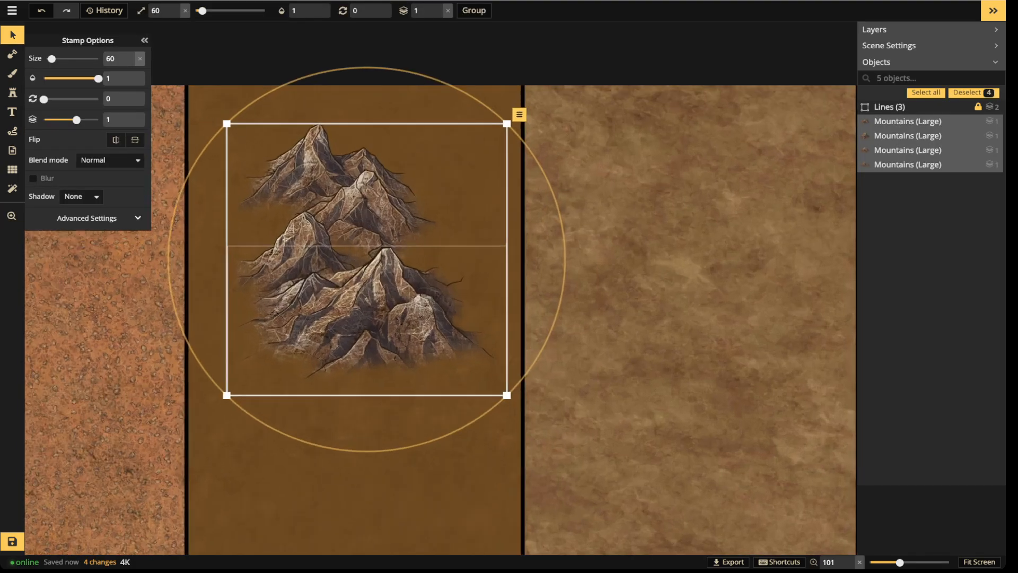
scroll(368, 301, up, 1)
scroll(233, 337, down, 2)
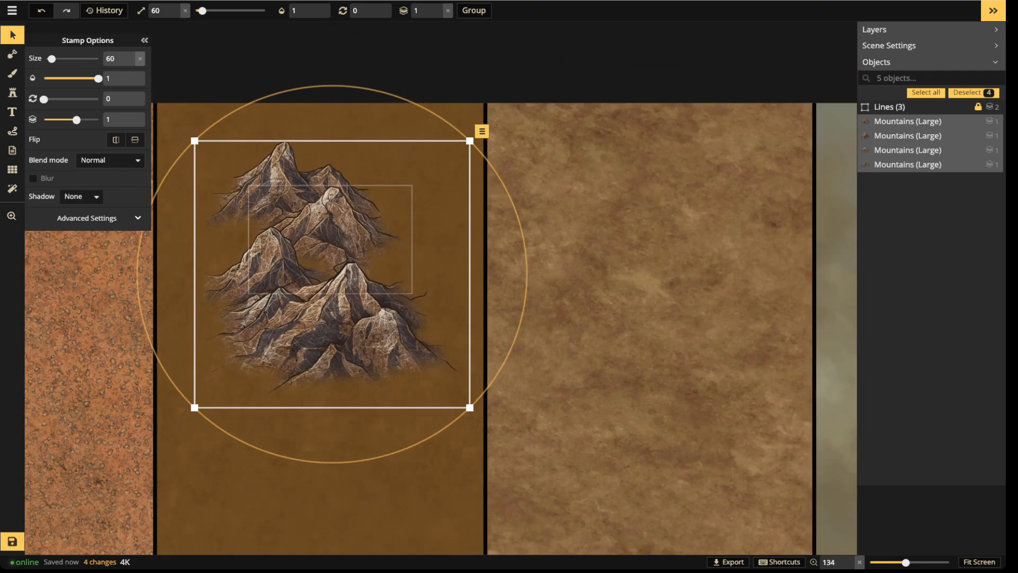
scroll(326, 238, down, 4)
scroll(325, 239, up, 3)
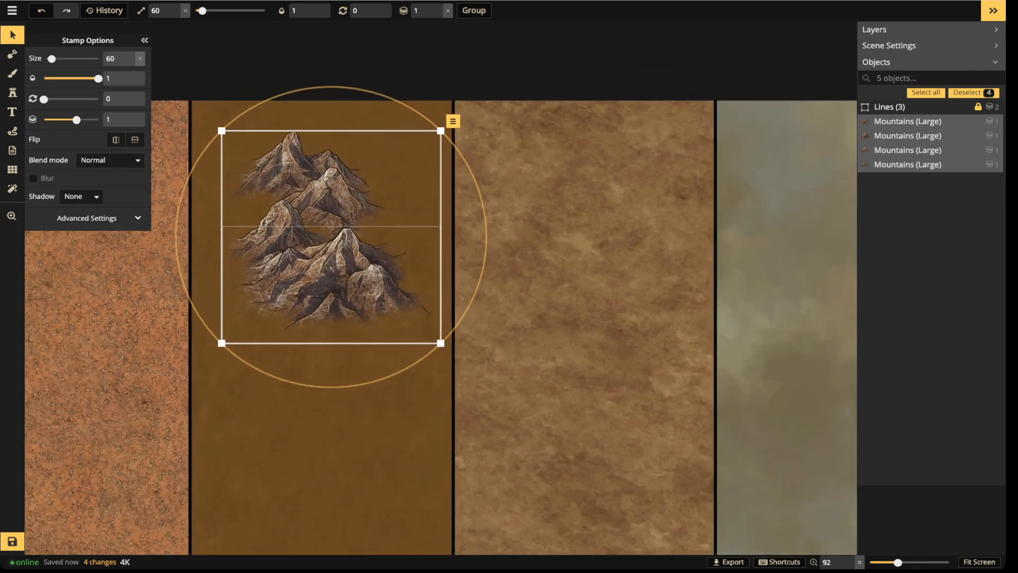
Filter the texture catalog to only Fantasy Regional HD and choose the Grass Brown 1 texture for the brush.
click(13, 73)
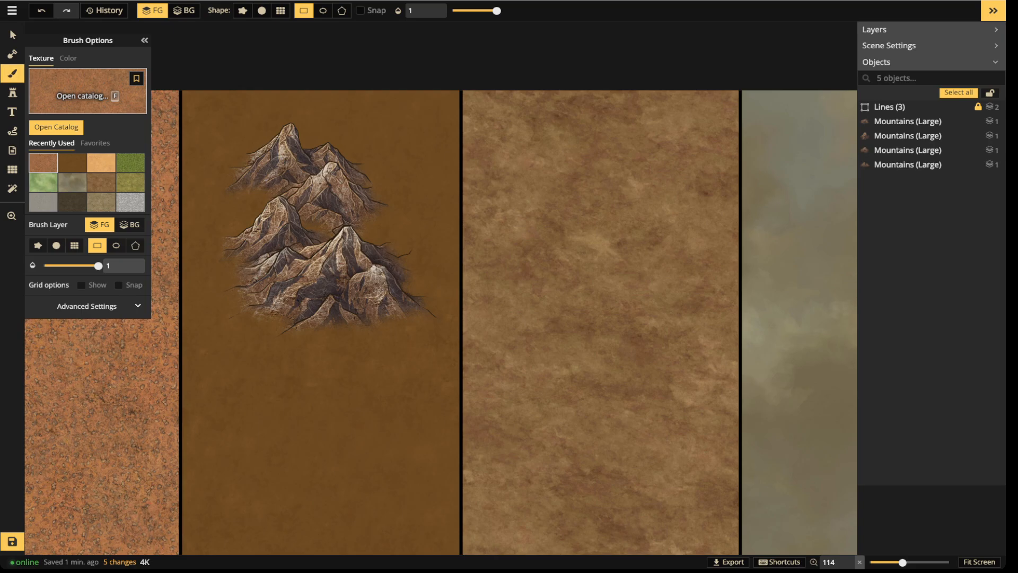
key(f)
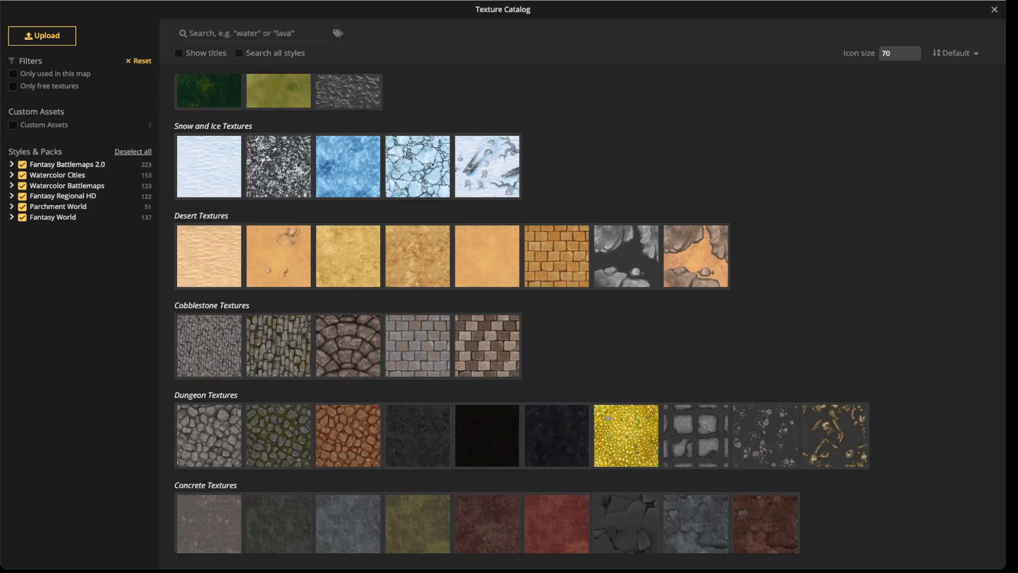
click(133, 151)
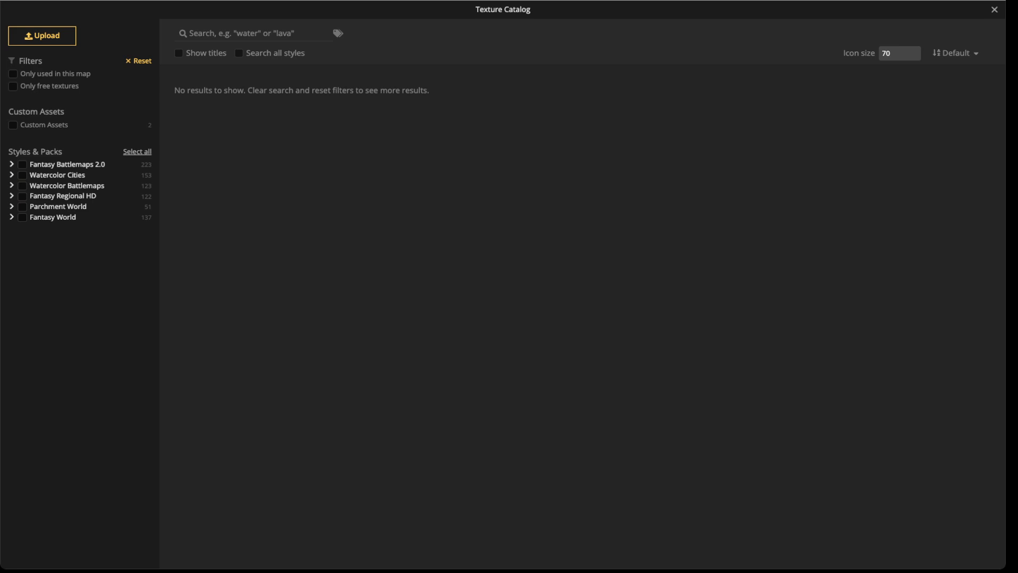
click(22, 196)
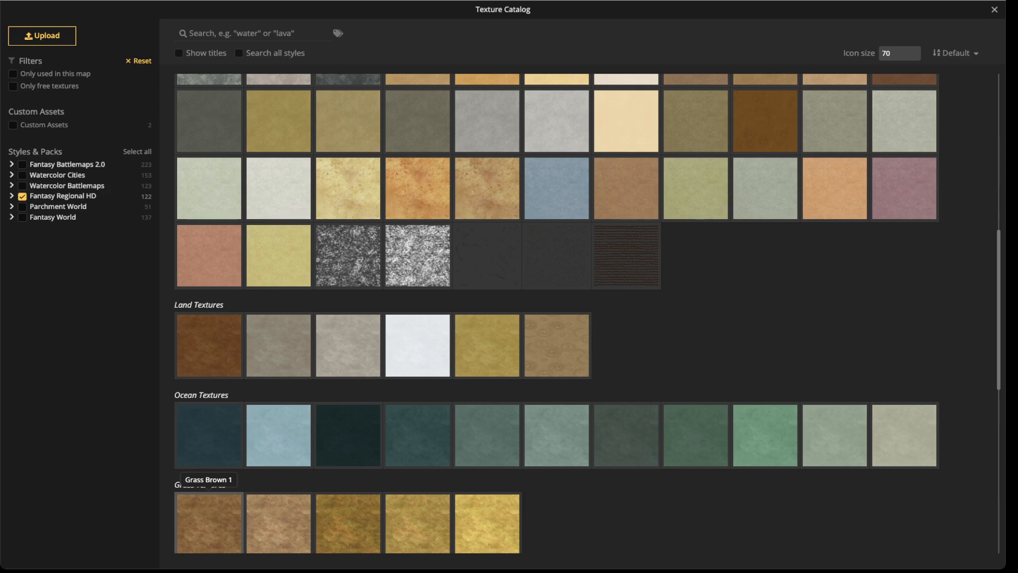
click(208, 517)
scroll(382, 254, up, 5)
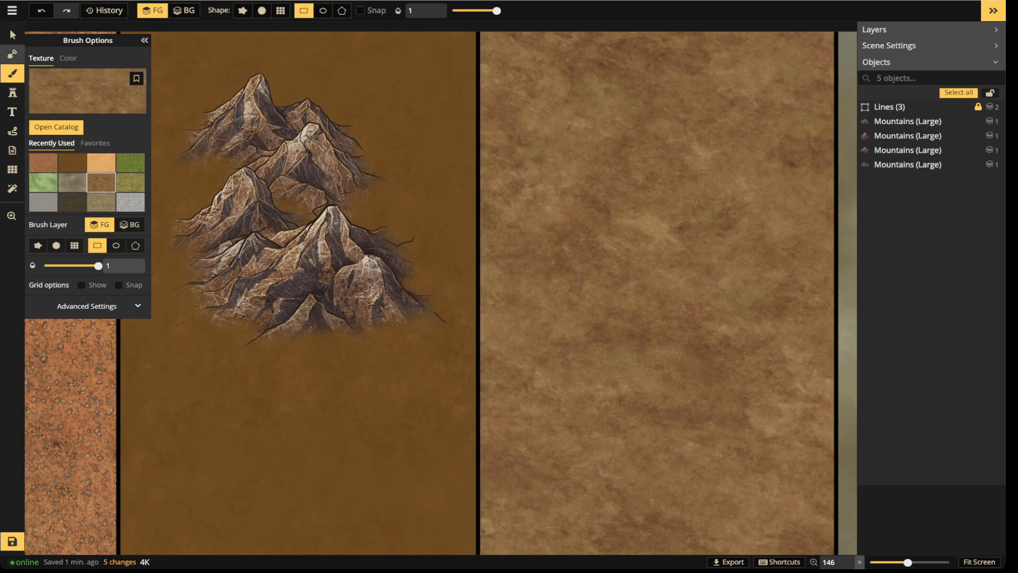
Switch the brush to the rough-edged freehand shape with opacity 0.38 and size 4.
click(12, 72)
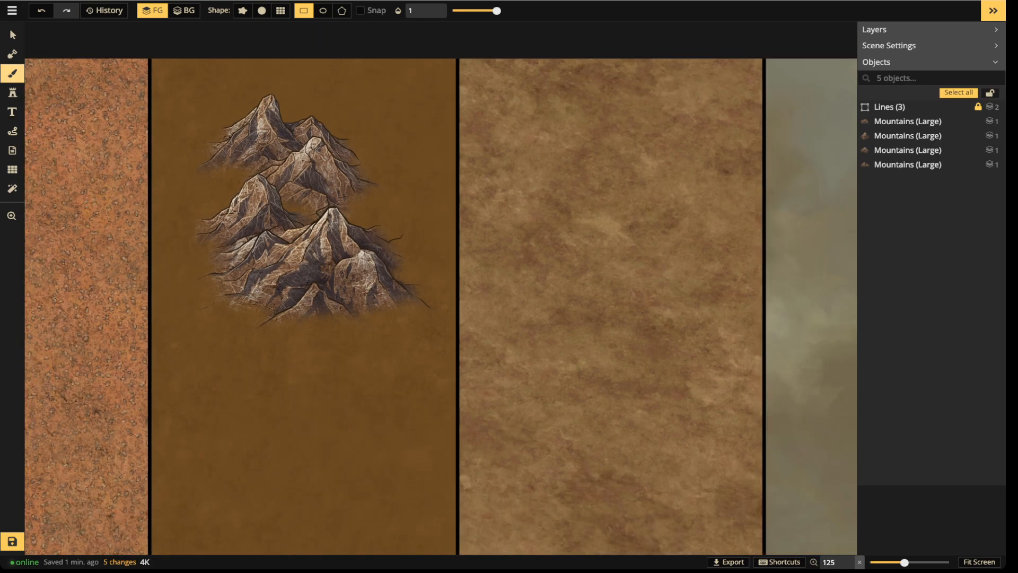
click(242, 11)
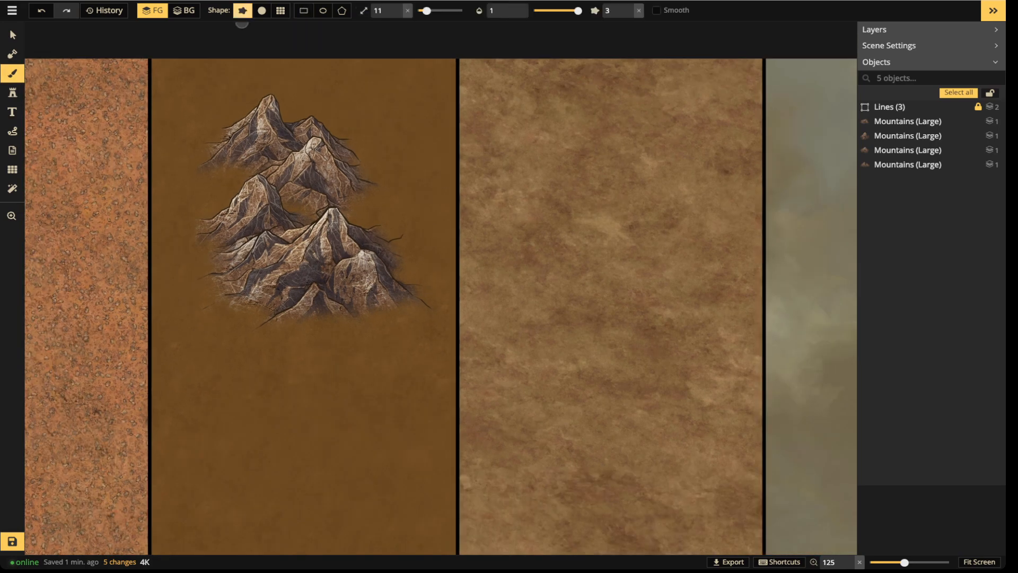
drag(578, 10, 551, 11)
drag(426, 10, 422, 11)
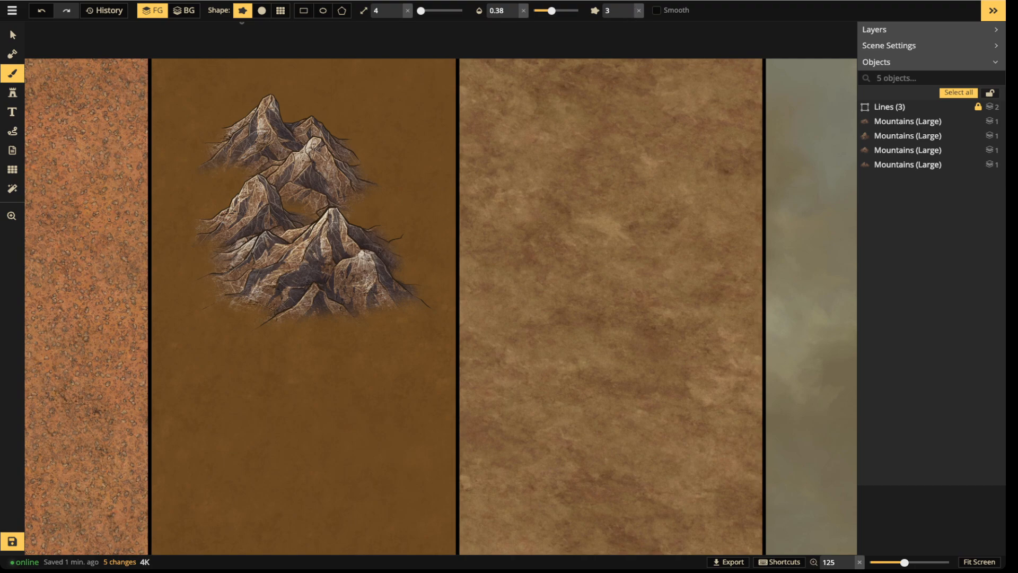
scroll(477, 92, up, 5)
drag(302, 231, 462, 234)
scroll(462, 233, up, 1)
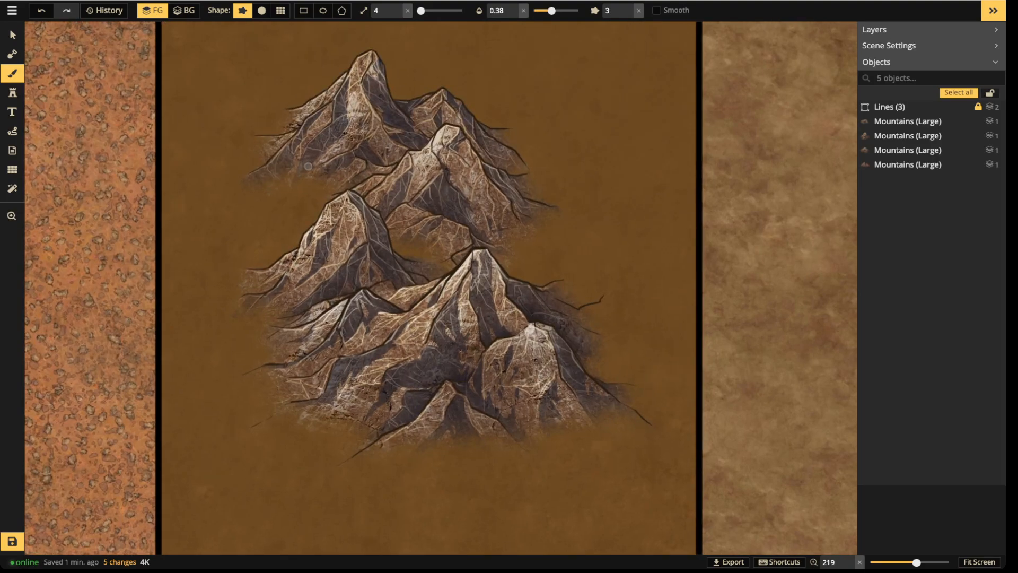
Paint the Grass Brown 1 texture around and between the mountains, raising the brush to opacity 0.61 and size 16.
mouse_move(257, 199)
mouse_down()
mouse_move(248, 211)
mouse_move(312, 197)
mouse_move(228, 253)
mouse_move(281, 238)
mouse_move(270, 249)
mouse_up()
drag(552, 10, 563, 10)
key(bracketright)
key(bracketright)
key(bracketright)
mouse_move(324, 201)
mouse_down()
mouse_move(296, 200)
mouse_move(301, 166)
mouse_move(242, 143)
mouse_move(305, 145)
mouse_move(234, 221)
mouse_move(258, 303)
mouse_move(342, 292)
mouse_move(263, 353)
mouse_move(357, 353)
mouse_move(229, 406)
mouse_move(302, 382)
mouse_move(260, 429)
mouse_move(418, 403)
mouse_move(437, 436)
mouse_move(432, 452)
mouse_move(525, 430)
mouse_move(450, 447)
mouse_move(339, 443)
mouse_move(384, 453)
mouse_move(339, 455)
mouse_move(501, 474)
mouse_move(578, 439)
mouse_move(604, 404)
mouse_move(629, 433)
mouse_move(582, 426)
mouse_move(612, 392)
mouse_move(637, 386)
mouse_move(658, 425)
mouse_move(561, 375)
mouse_move(589, 339)
mouse_move(588, 297)
mouse_move(415, 283)
mouse_move(550, 214)
mouse_move(391, 252)
mouse_move(477, 193)
mouse_move(568, 224)
mouse_move(522, 314)
mouse_move(577, 272)
mouse_move(592, 314)
mouse_move(553, 265)
mouse_move(547, 211)
mouse_move(460, 186)
mouse_move(383, 58)
mouse_move(247, 121)
mouse_move(294, 169)
mouse_up()
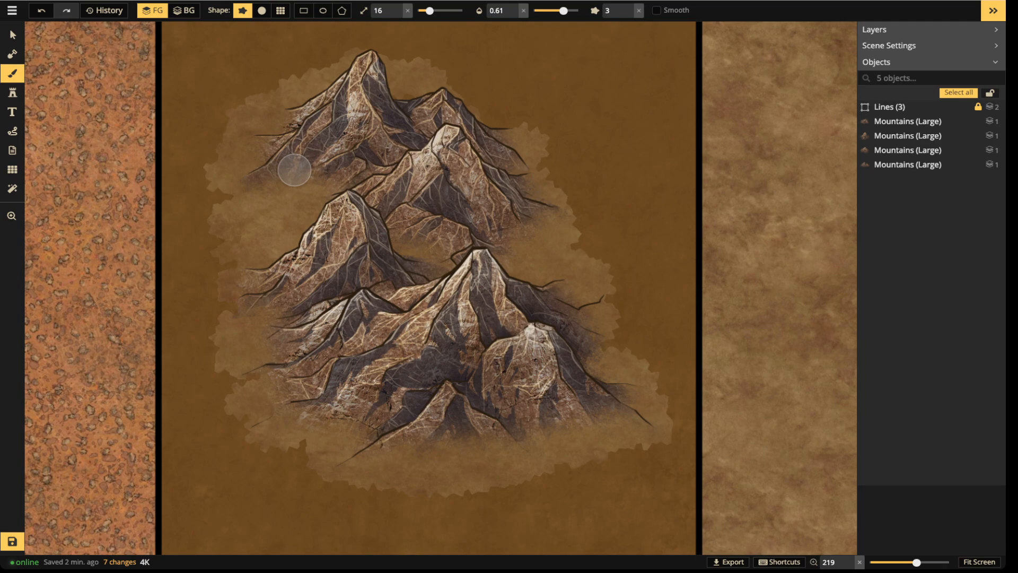
mouse_move(294, 170)
mouse_down()
mouse_move(279, 192)
mouse_move(326, 187)
mouse_move(300, 182)
mouse_move(295, 213)
mouse_move(288, 209)
mouse_move(309, 204)
mouse_move(277, 244)
mouse_move(285, 282)
mouse_move(245, 311)
mouse_move(284, 328)
mouse_move(265, 392)
mouse_move(313, 401)
mouse_move(289, 415)
mouse_move(465, 452)
mouse_move(412, 467)
mouse_move(619, 422)
mouse_move(347, 483)
mouse_move(334, 438)
mouse_up()
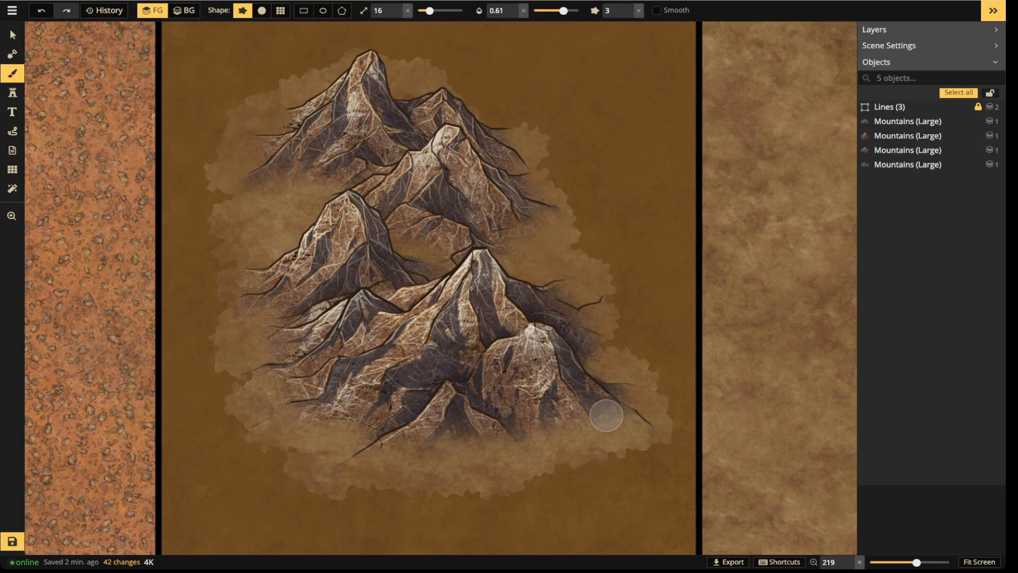
Lower the brush to opacity 0.37 and size 7, and break up the painted texture's outer edges around the mountains.
mouse_move(586, 352)
mouse_down()
mouse_move(425, 268)
mouse_move(404, 276)
mouse_up()
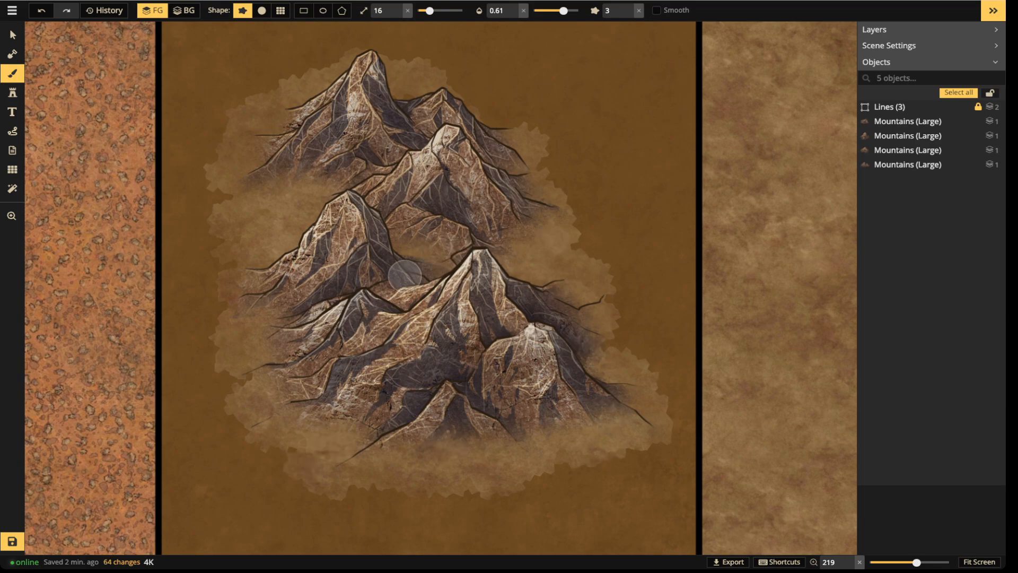
click(551, 11)
scroll(405, 276, down, 5)
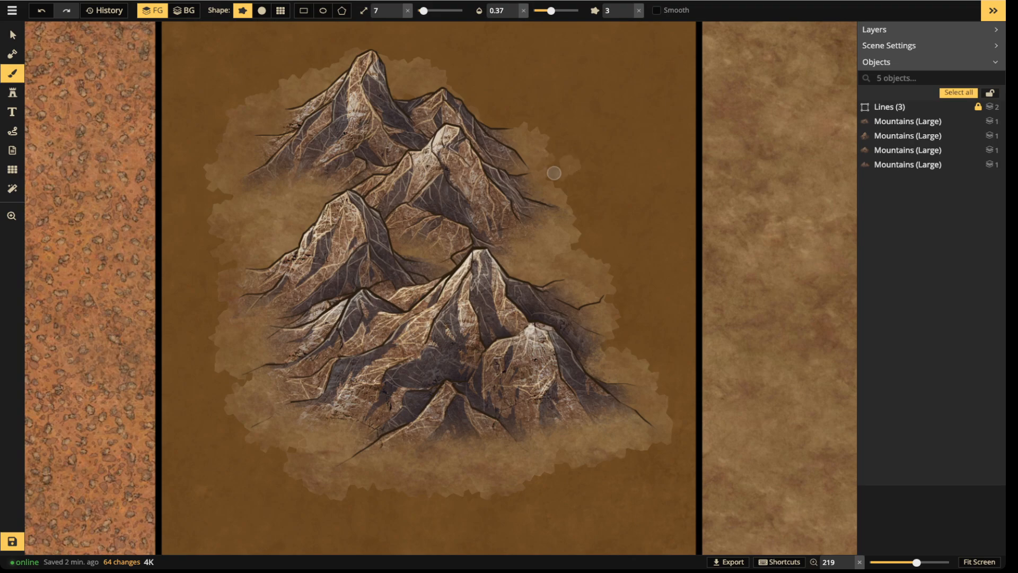
mouse_move(544, 181)
mouse_down()
mouse_move(670, 388)
mouse_move(632, 450)
mouse_move(600, 474)
mouse_move(509, 489)
mouse_move(587, 489)
mouse_move(598, 535)
mouse_move(535, 547)
mouse_move(523, 508)
mouse_move(552, 490)
mouse_move(531, 484)
mouse_move(418, 502)
mouse_move(340, 494)
mouse_move(373, 510)
mouse_move(295, 507)
mouse_move(260, 459)
mouse_move(281, 449)
mouse_move(193, 208)
mouse_move(219, 199)
mouse_move(217, 246)
mouse_up()
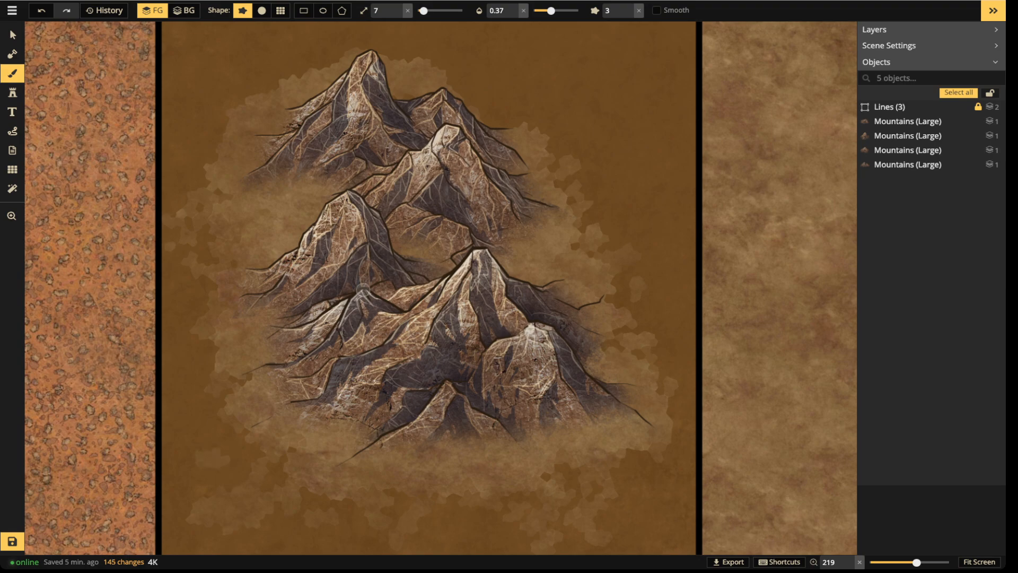
Paint scattered faint patches of the lighter brown texture across the dark brown ground around the mountains.
mouse_move(516, 71)
mouse_down()
mouse_move(563, 59)
mouse_move(565, 82)
mouse_move(589, 68)
mouse_up()
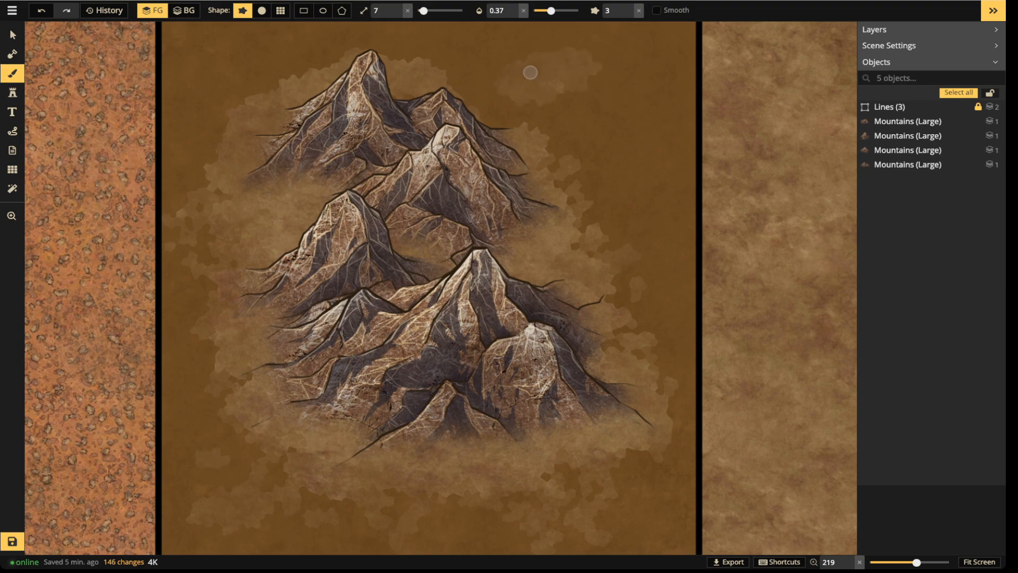
mouse_move(648, 191)
mouse_down()
mouse_move(624, 205)
mouse_move(684, 198)
mouse_move(673, 220)
mouse_move(696, 242)
mouse_move(682, 262)
mouse_move(668, 112)
mouse_up()
mouse_move(289, 46)
mouse_down()
mouse_move(221, 56)
mouse_move(197, 45)
mouse_move(197, 81)
mouse_up()
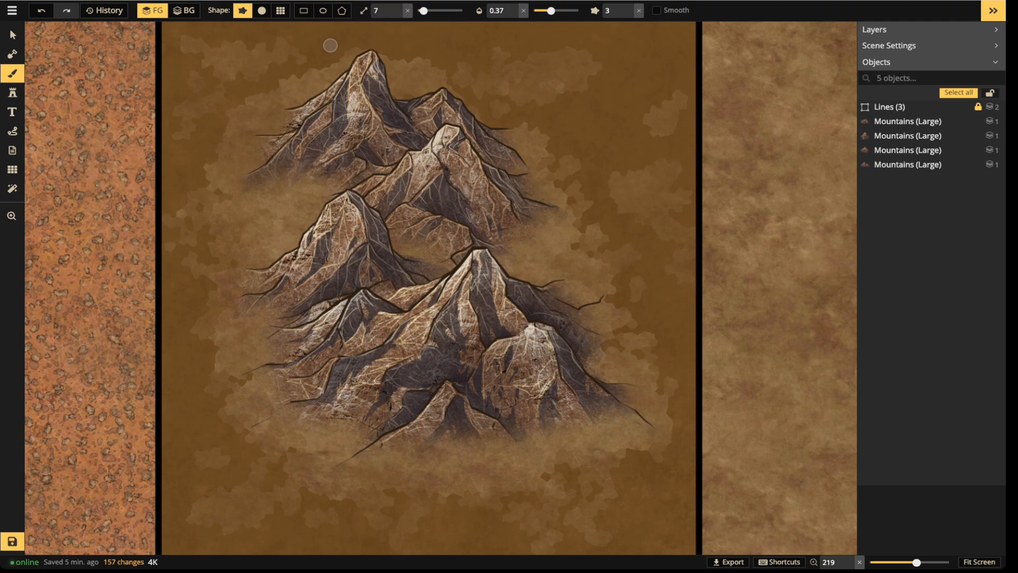
drag(666, 488, 619, 462)
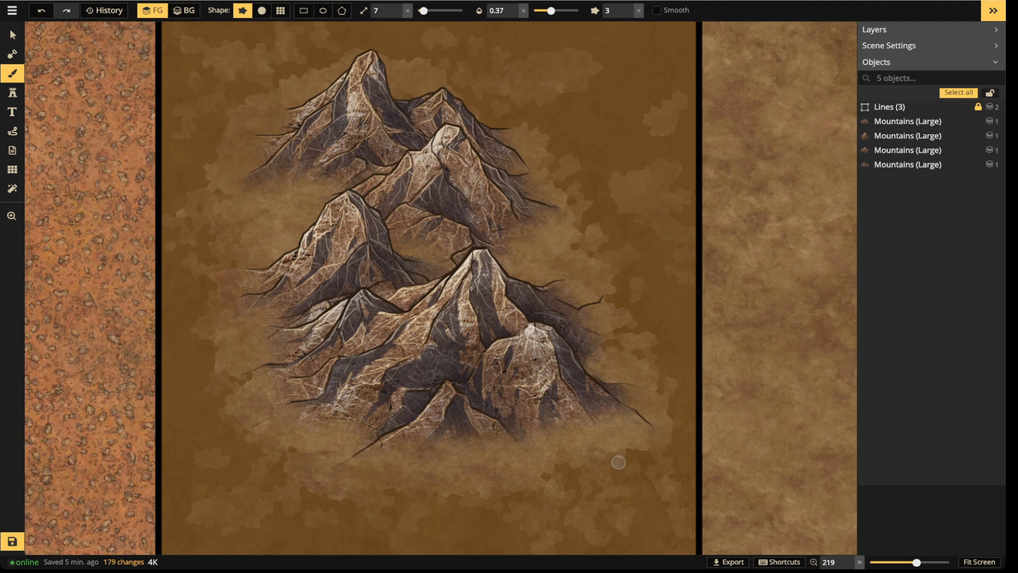
drag(456, 514, 467, 523)
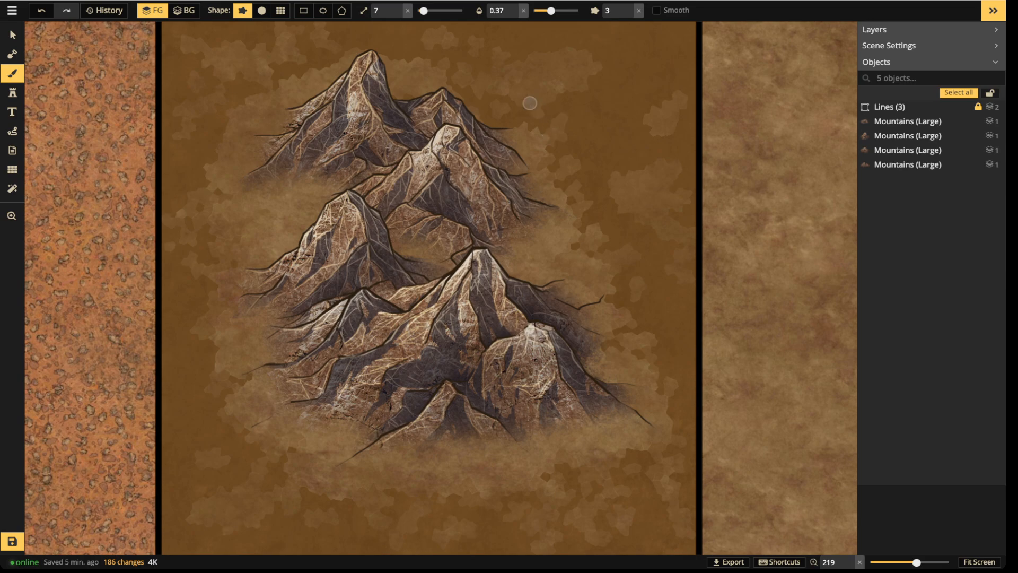
mouse_move(570, 133)
mouse_down()
mouse_move(595, 197)
mouse_move(594, 254)
mouse_up()
click(679, 353)
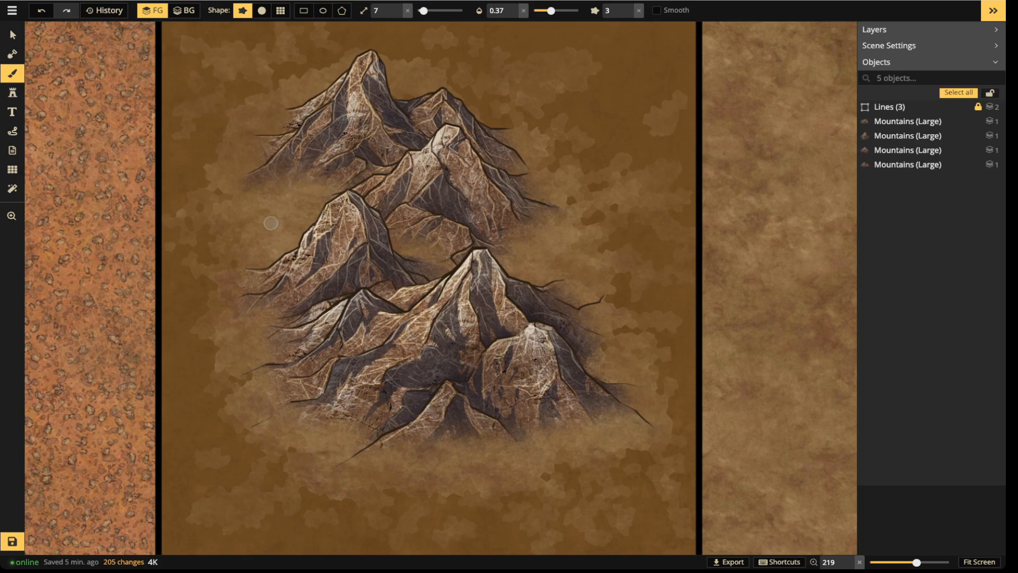
Switch to placing stamps below the mountains and search the stamp catalog for tree.
scroll(412, 216, up, 3)
scroll(255, 186, down, 2)
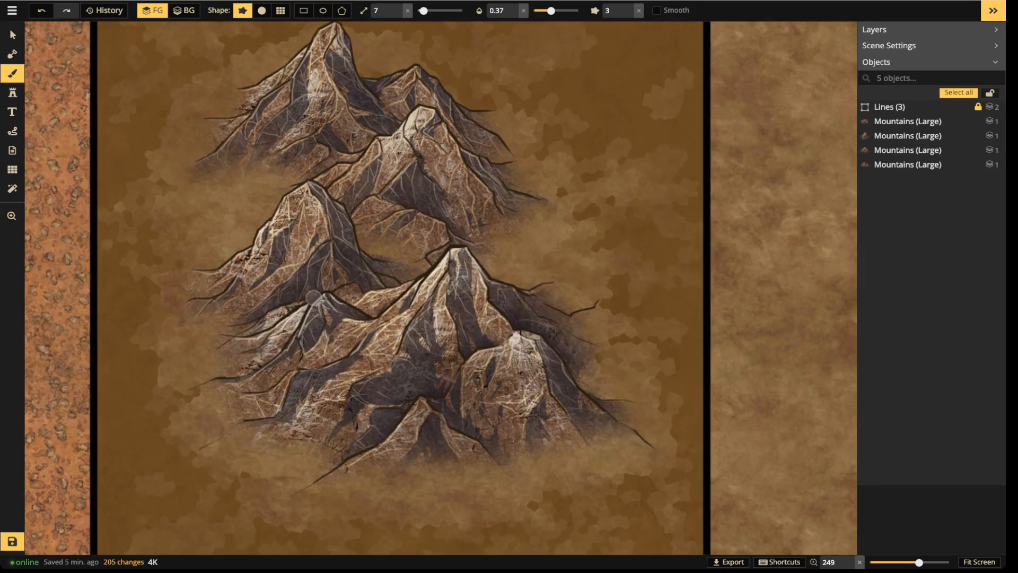
scroll(308, 282, down, 2)
key(space)
drag(351, 166, 352, 343)
drag(223, 277, 226, 109)
click(13, 93)
key(space)
drag(289, 237, 296, 116)
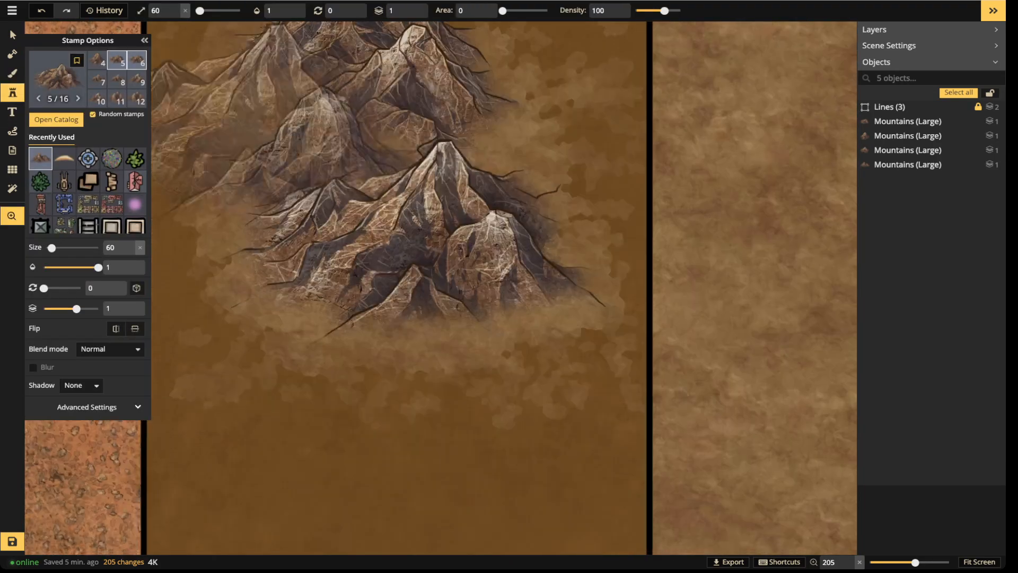
click(58, 80)
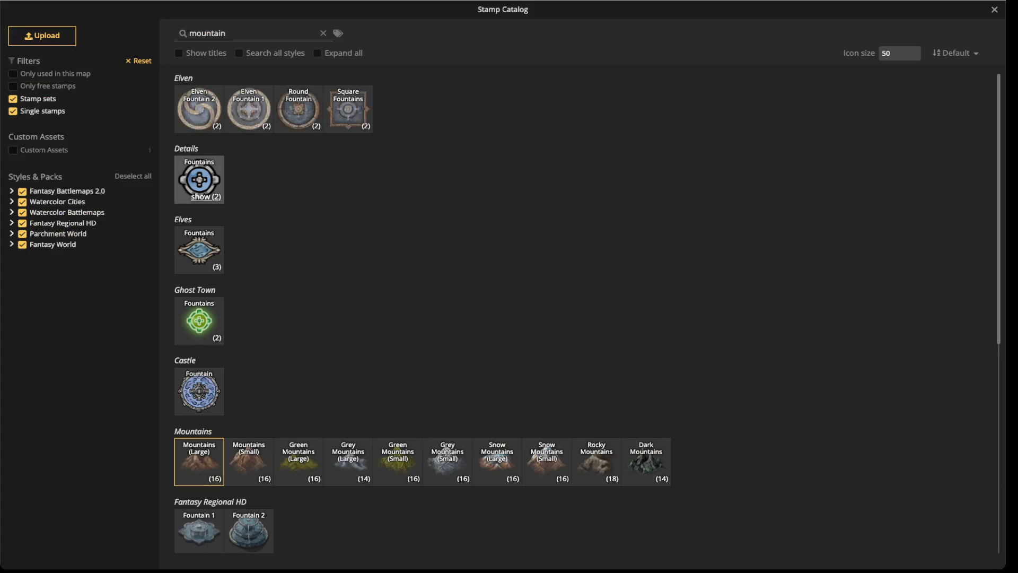
scroll(297, 233, down, 1)
key(ctrl+a)
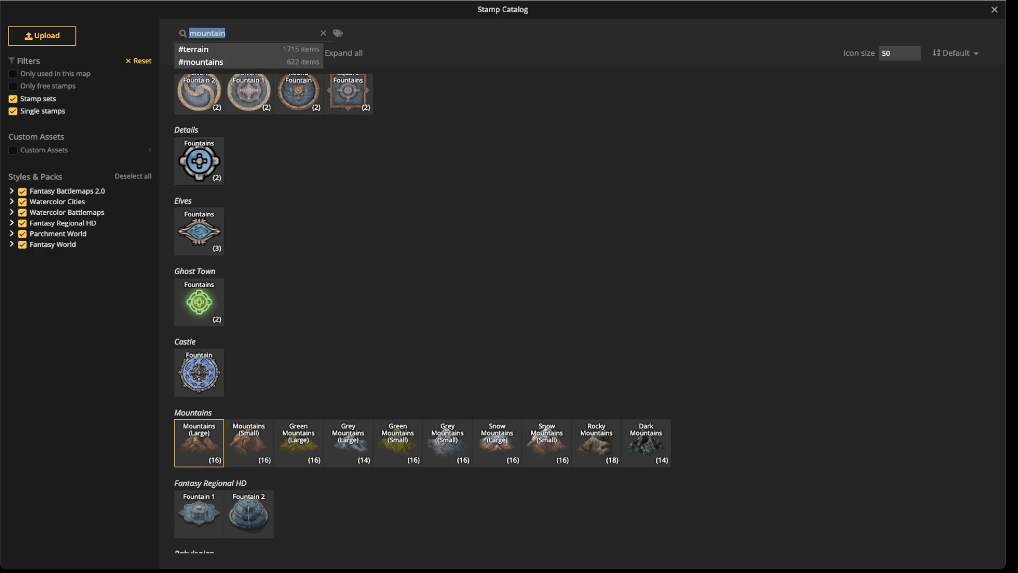
text(tree)
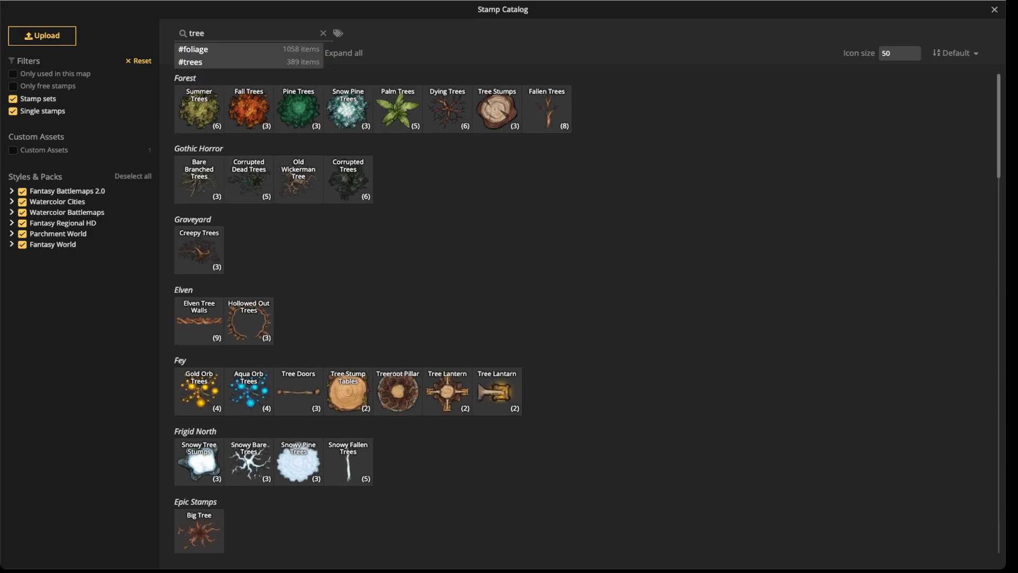
Filter the stamp catalog to only Fantasy Regional HD and choose the Deciduous Trees stamp set.
scroll(371, 318, down, 8)
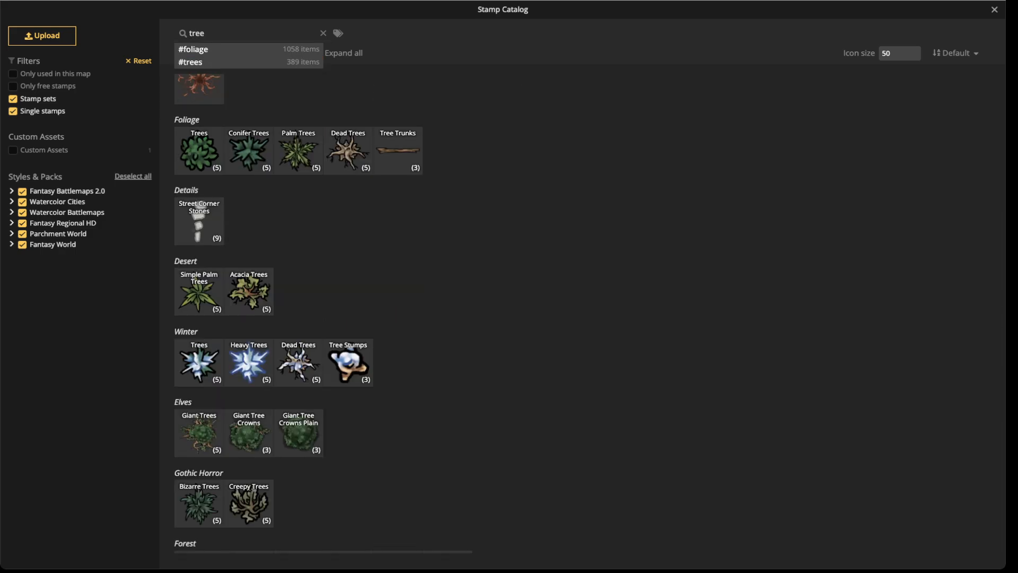
click(133, 176)
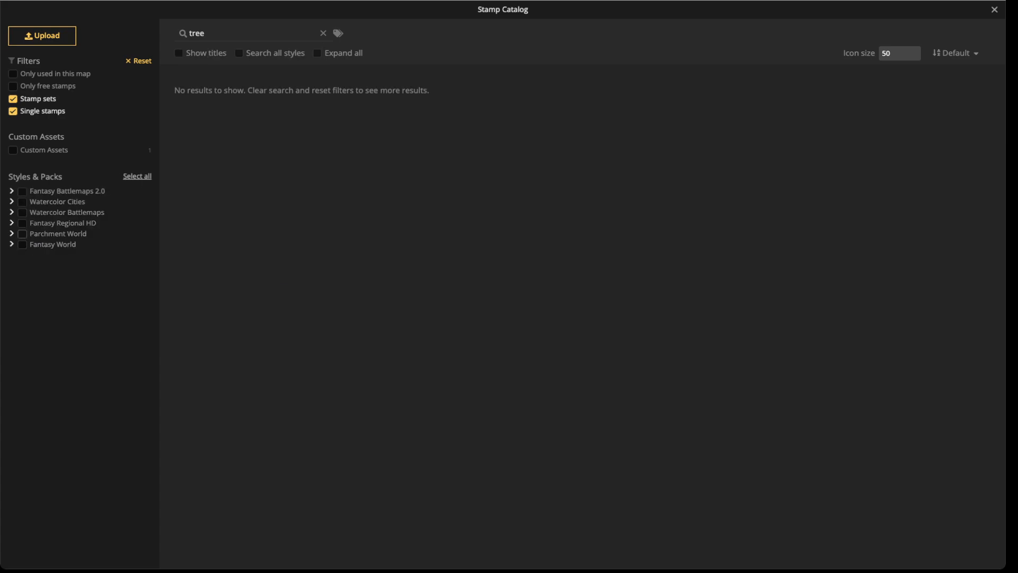
click(23, 223)
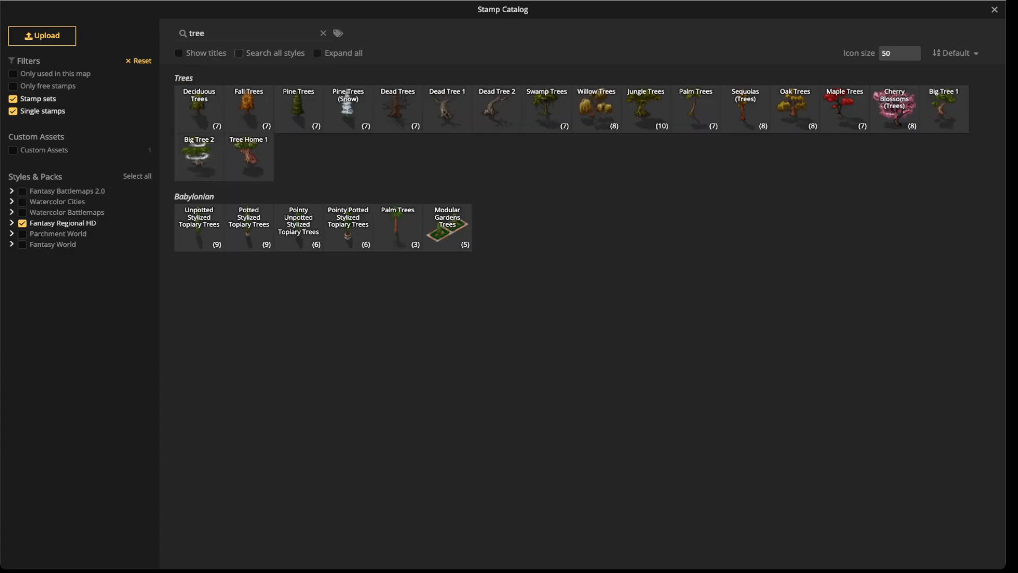
click(199, 108)
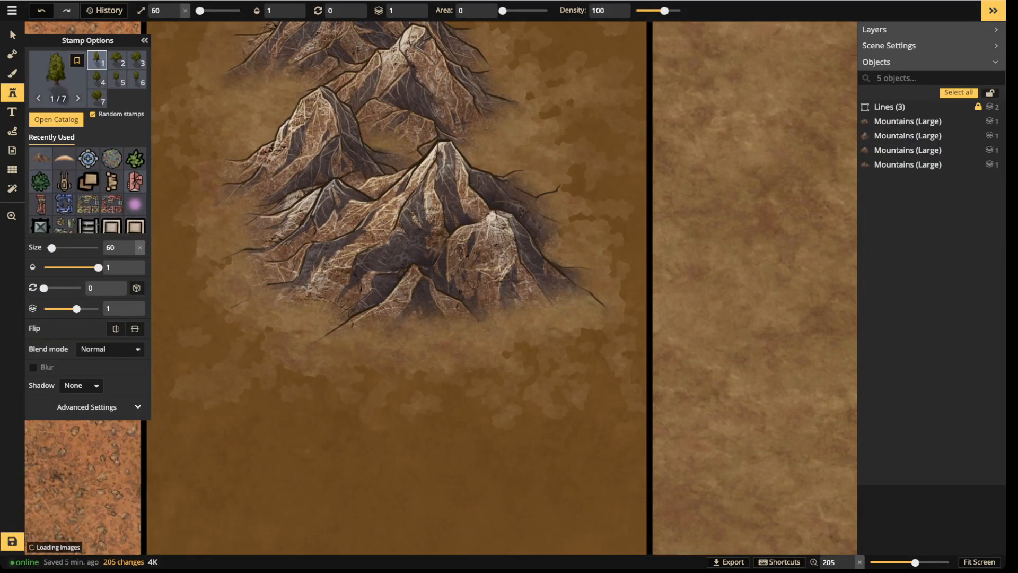
Place a dense cluster of overlapping Deciduous Trees stamps at size 60 on the dark brown ground below the mountains.
scroll(314, 390, up, 4)
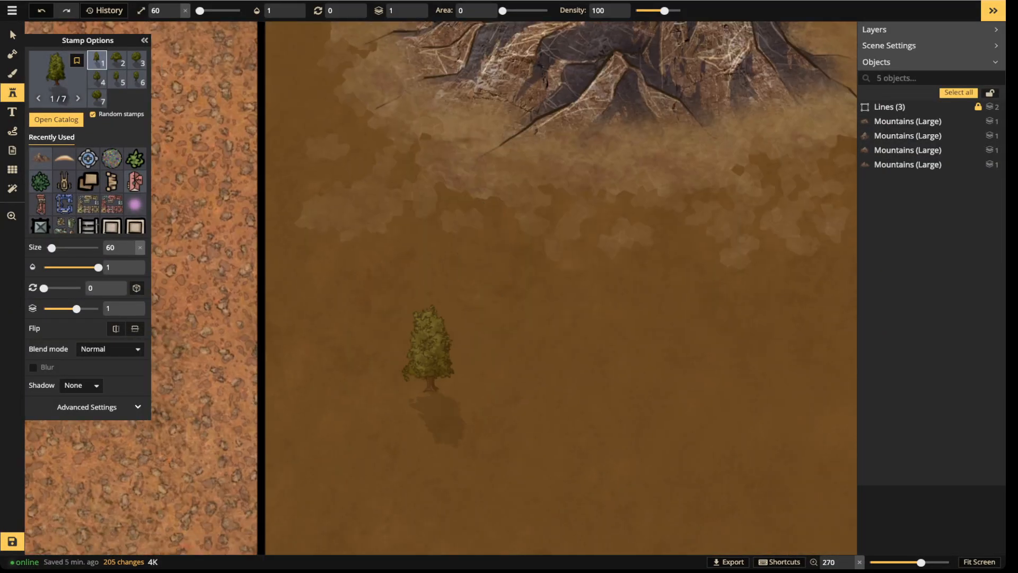
drag(431, 299, 536, 302)
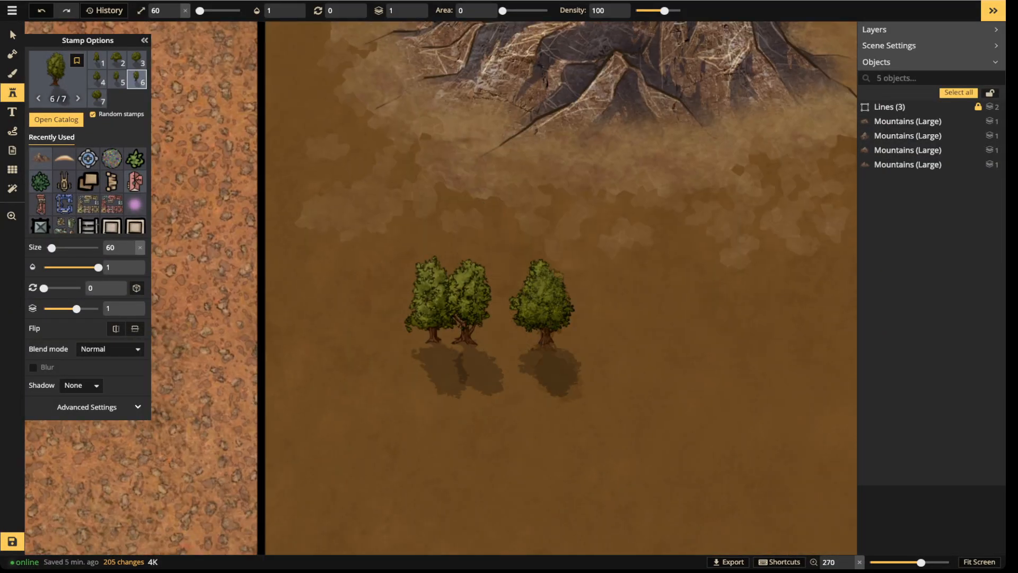
click(496, 332)
mouse_move(499, 355)
mouse_down()
mouse_move(610, 360)
mouse_move(448, 361)
mouse_up()
mouse_move(377, 370)
mouse_down()
mouse_move(499, 413)
mouse_move(575, 407)
mouse_move(533, 451)
mouse_move(459, 442)
mouse_move(567, 371)
mouse_move(610, 403)
mouse_move(583, 392)
mouse_up()
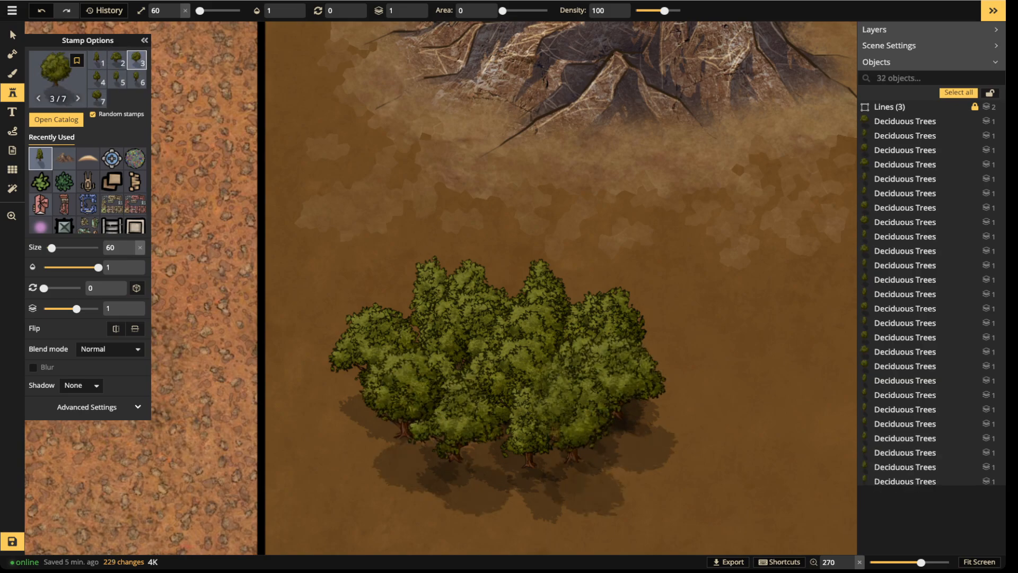
click(552, 405)
scroll(389, 314, down, 3)
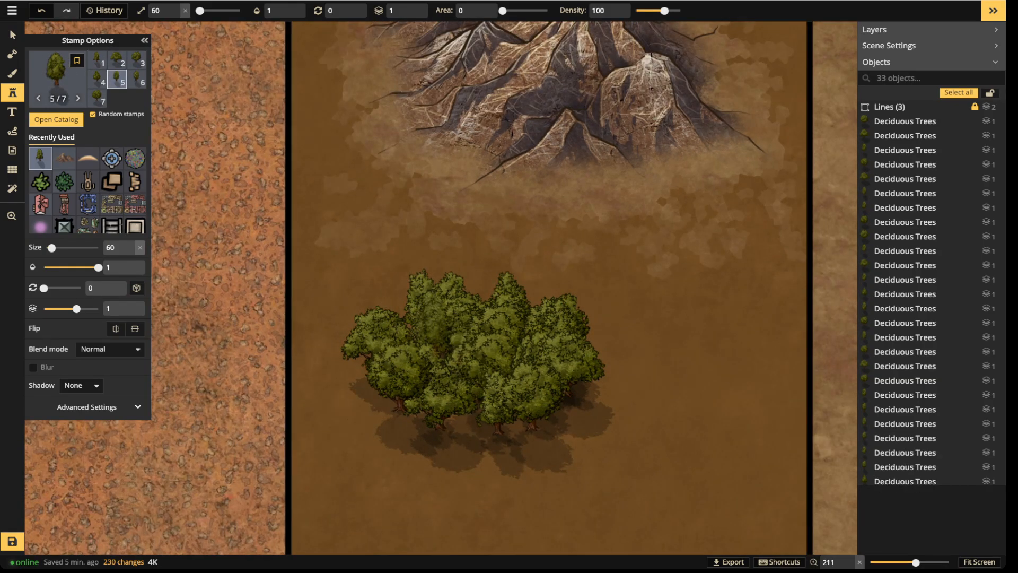
Add one more tree over the upper-left part of the cluster and set its layer to 0.
click(399, 332)
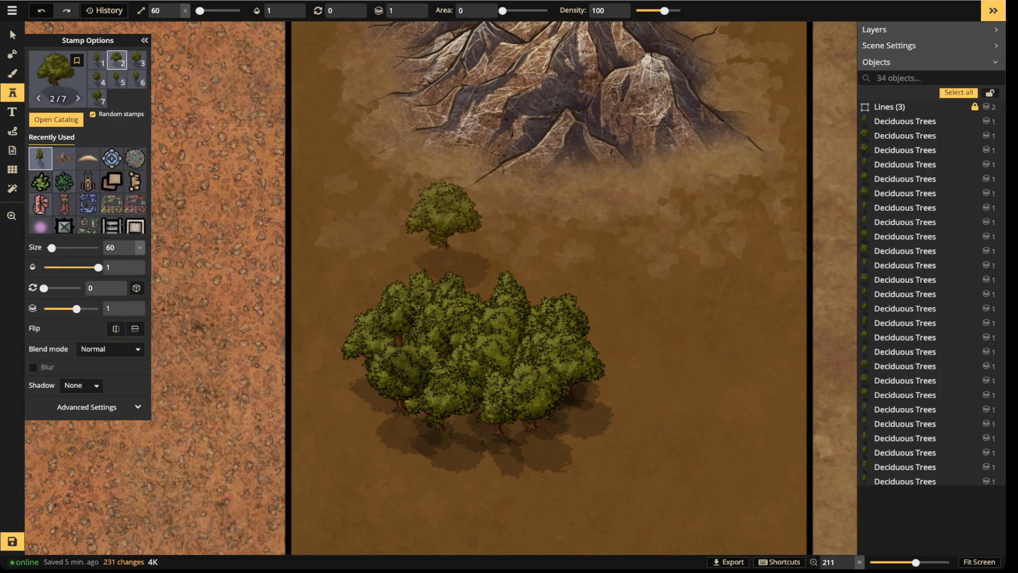
click(13, 35)
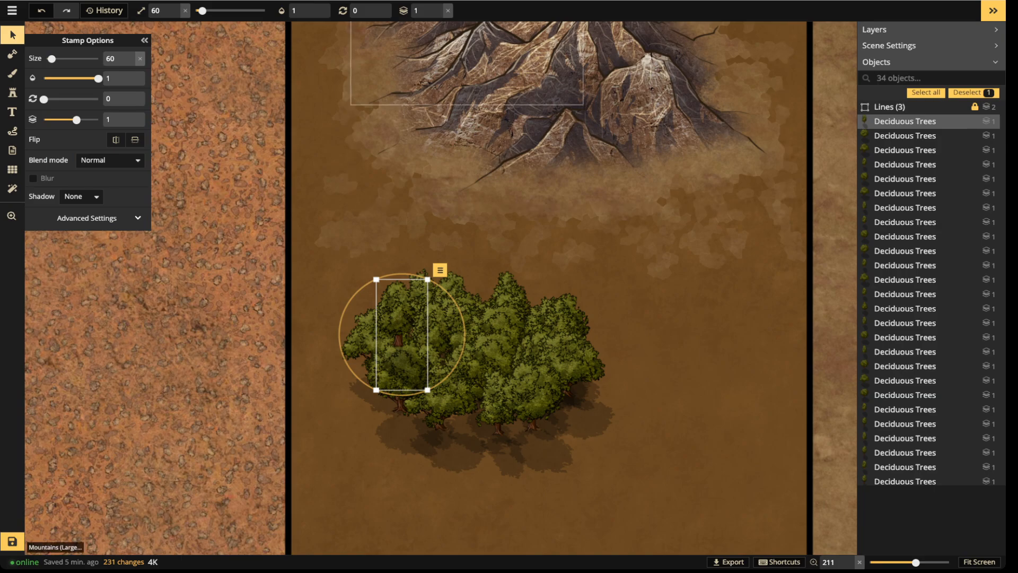
click(438, 14)
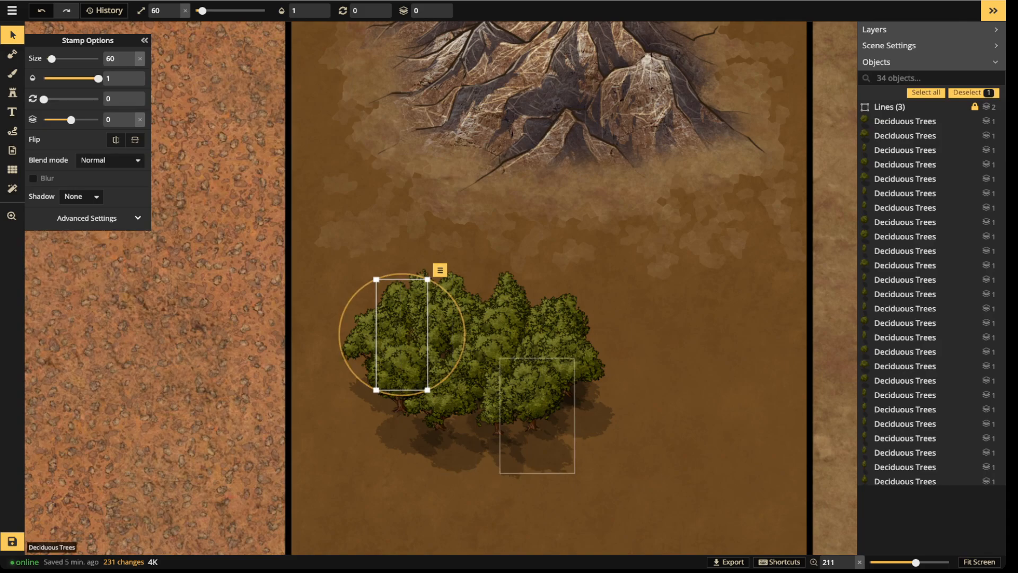
key(Escape)
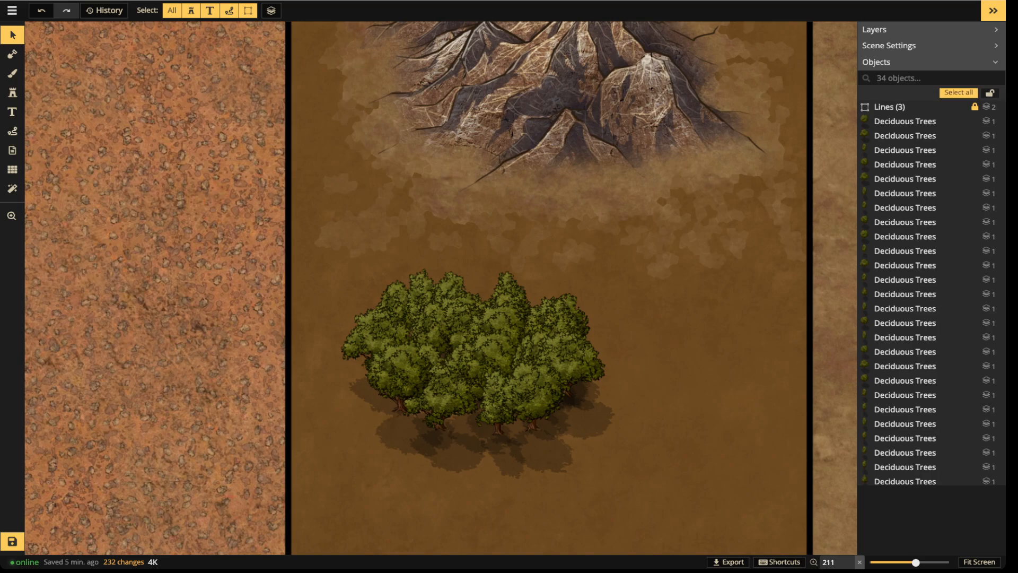
Switch to the round brush with size 43, opacity 0.37 and softness 1, and paint dark brown beneath the trees.
click(13, 73)
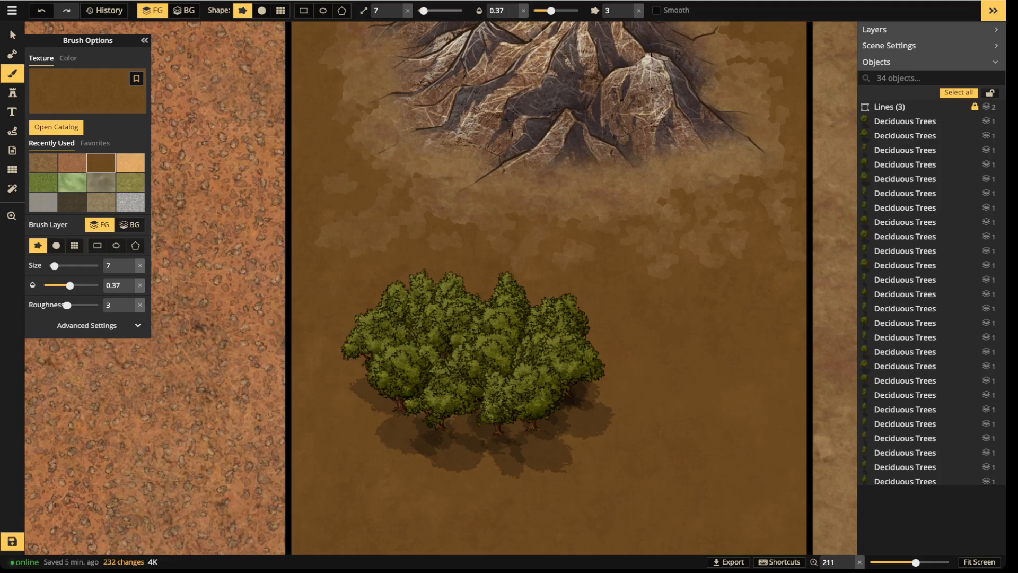
click(440, 11)
click(262, 11)
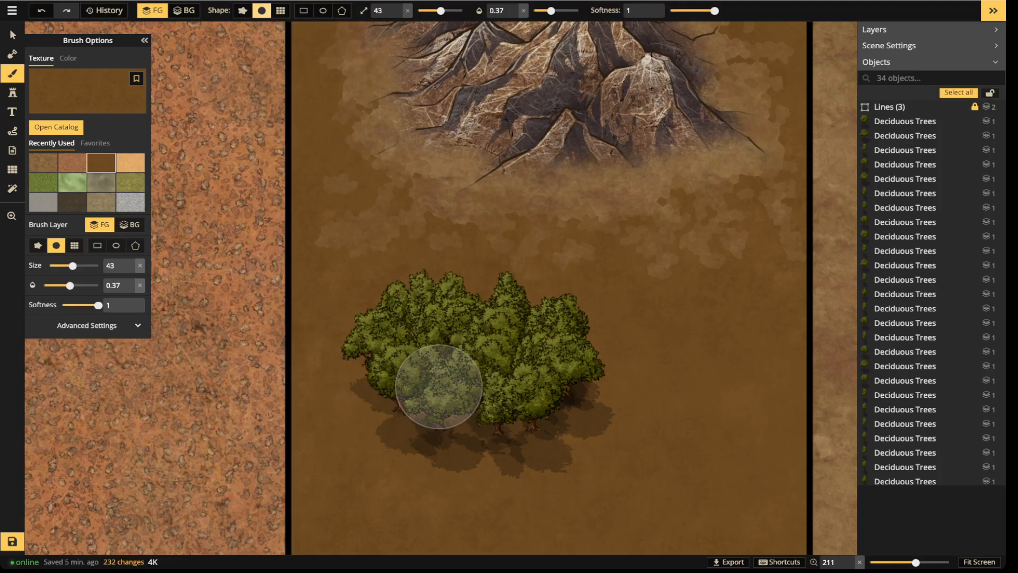
mouse_move(420, 387)
mouse_down()
mouse_move(415, 425)
mouse_move(481, 417)
mouse_up()
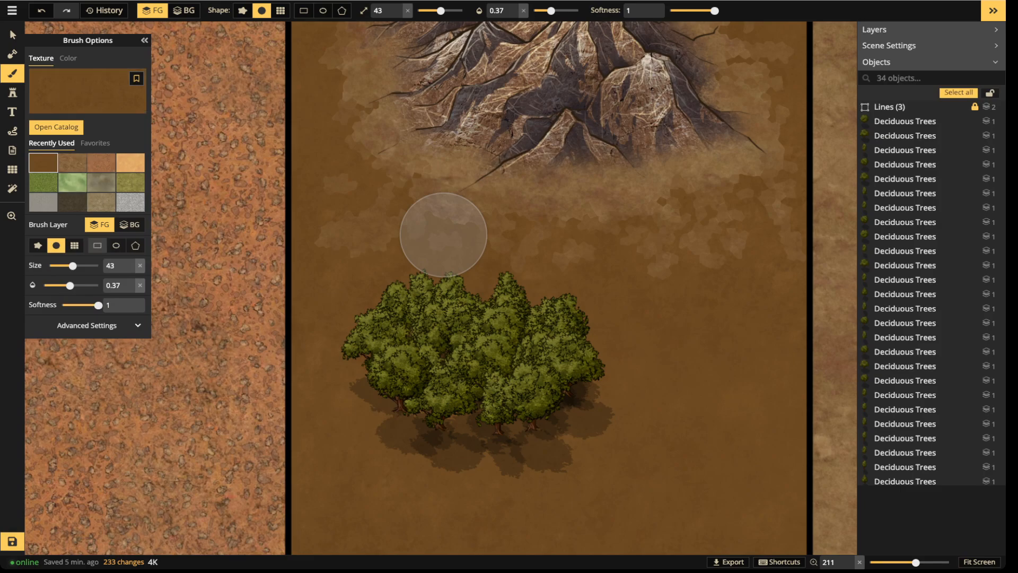
Lower the brush texture's brightness filter to 65 and paint the darkened texture along the base of the trees.
click(127, 325)
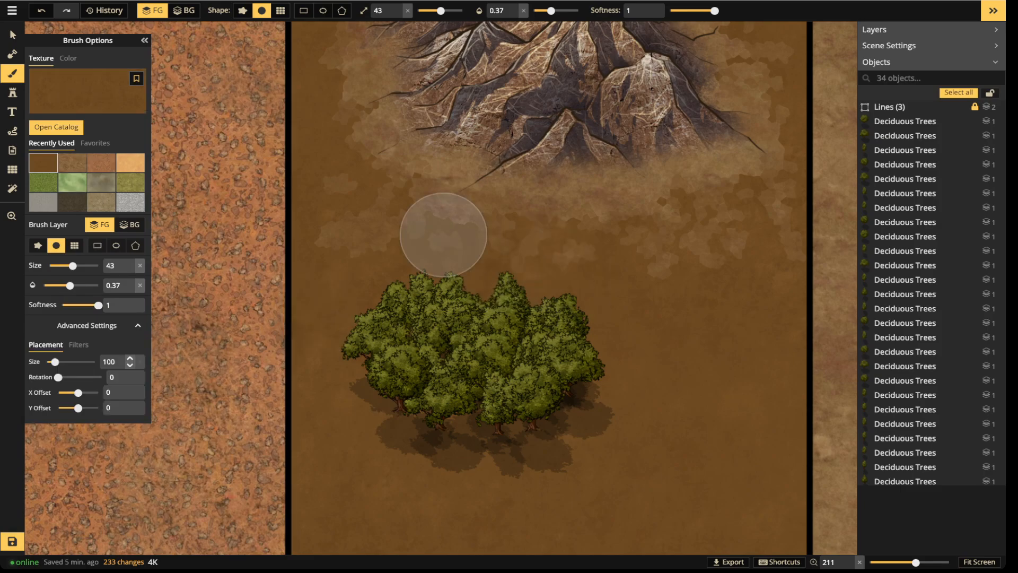
click(78, 344)
drag(79, 392, 73, 393)
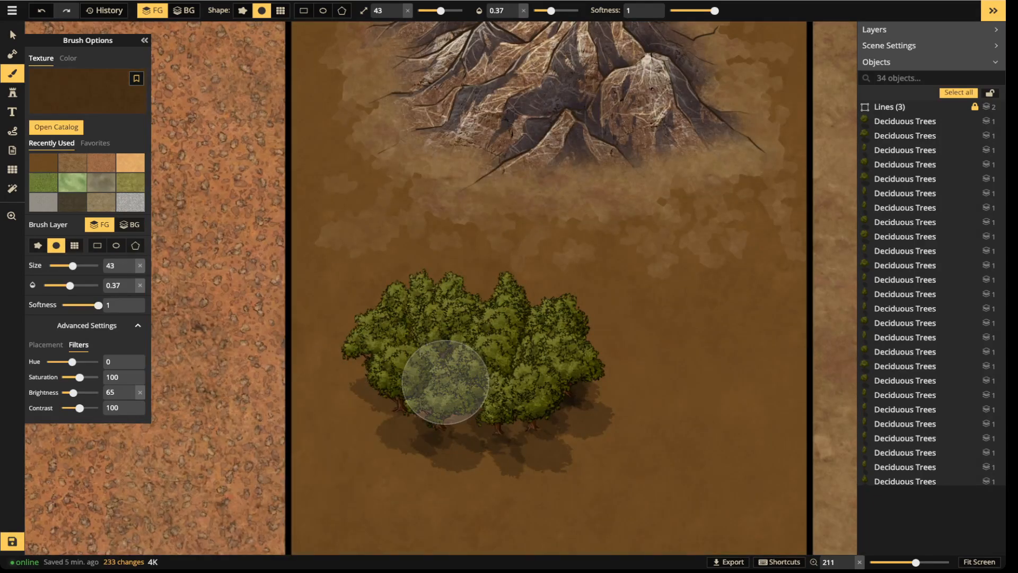
mouse_move(379, 422)
mouse_down()
mouse_move(469, 411)
mouse_move(556, 426)
mouse_move(577, 398)
mouse_up()
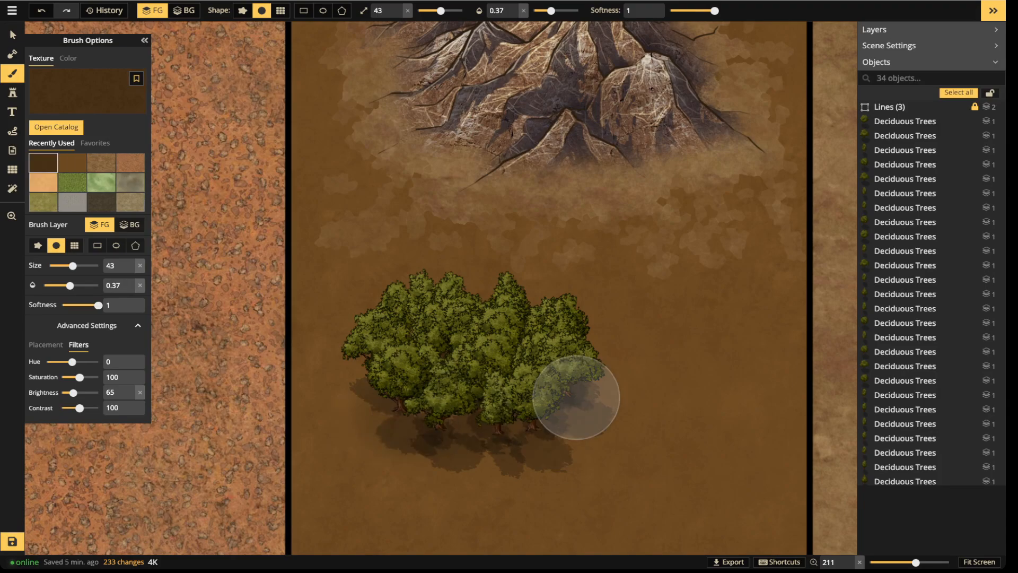
Raise the brush opacity to 0.58 and paint a soft dark shadow under and around the tree cluster.
drag(551, 11, 562, 10)
mouse_move(550, 391)
mouse_down()
mouse_move(484, 380)
mouse_move(384, 400)
mouse_move(564, 438)
mouse_move(475, 429)
mouse_move(352, 386)
mouse_move(364, 432)
mouse_move(466, 437)
mouse_move(431, 413)
mouse_up()
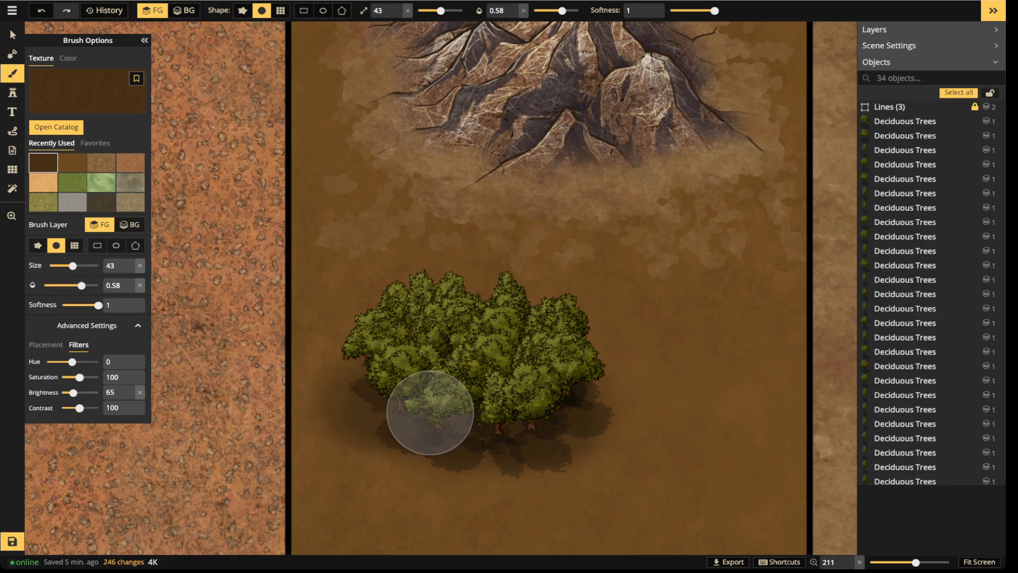
mouse_move(430, 413)
mouse_down()
mouse_move(421, 416)
mouse_move(590, 398)
mouse_move(525, 437)
mouse_move(362, 420)
mouse_up()
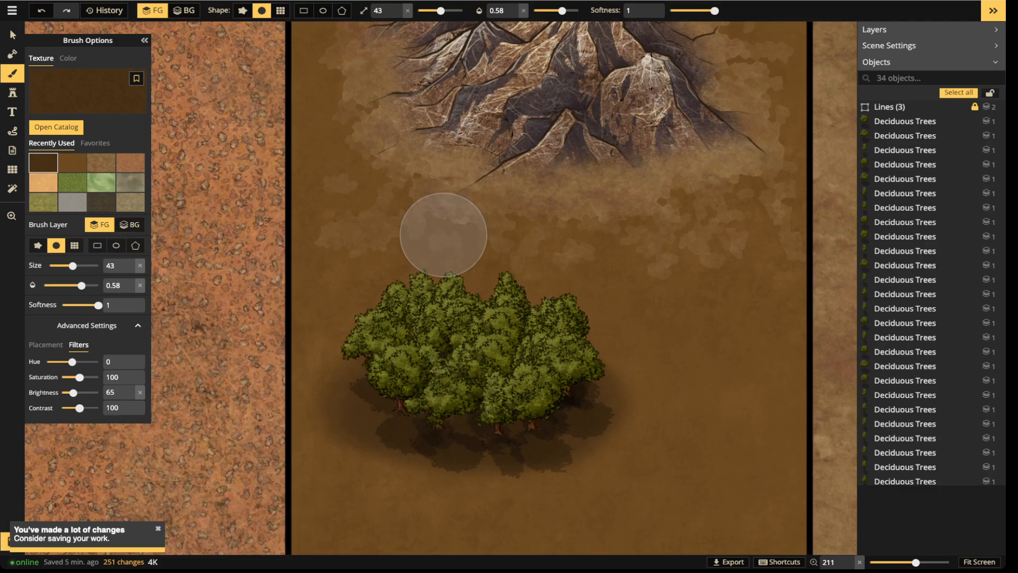
Examine the darkened ground and shadows beneath the tree cluster up close.
click(13, 34)
scroll(363, 289, up, 5)
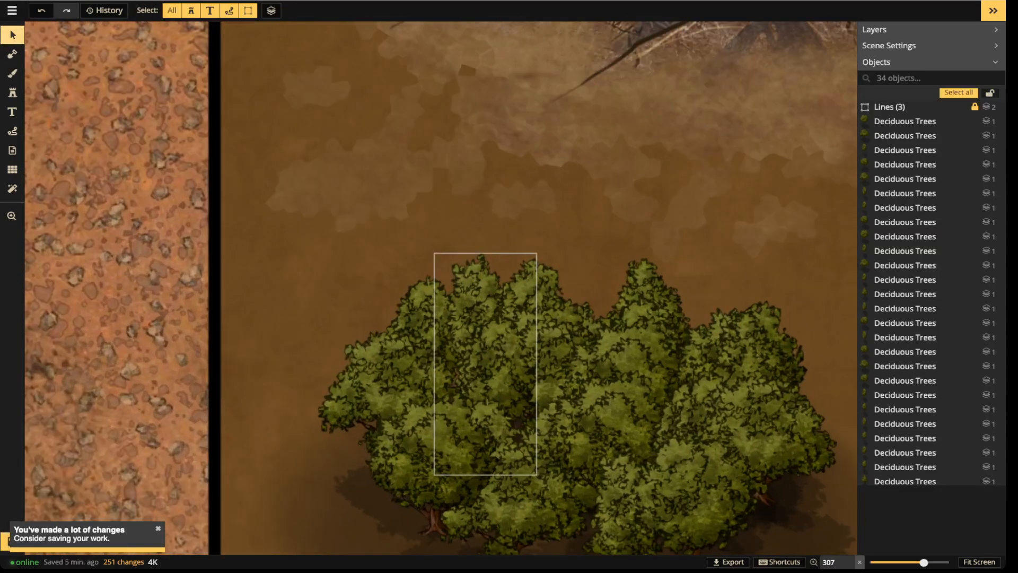
key(space)
drag(589, 411, 513, 227)
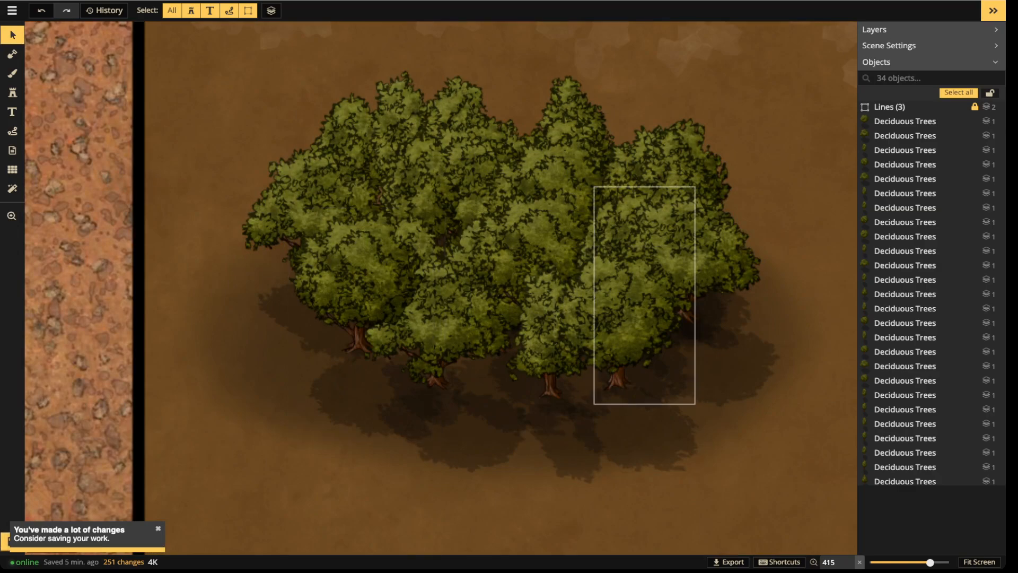
Trace the lower edge of the tree cluster with a dotted white path and delete the path.
click(12, 131)
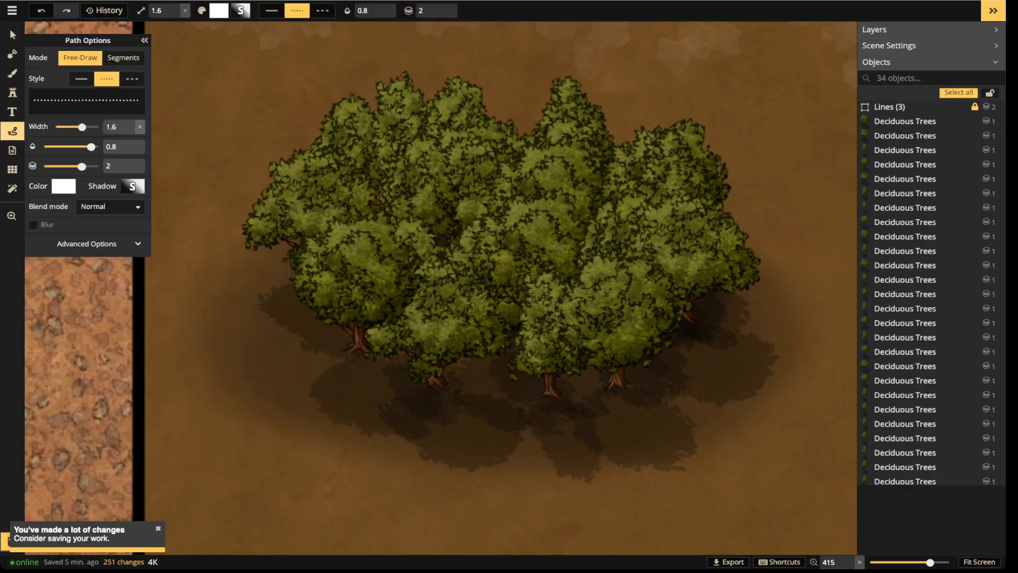
mouse_move(250, 211)
mouse_down()
mouse_move(284, 241)
mouse_move(292, 288)
mouse_move(343, 326)
mouse_move(354, 353)
mouse_move(449, 384)
mouse_move(469, 361)
mouse_move(484, 361)
mouse_move(570, 393)
mouse_move(598, 367)
mouse_move(647, 371)
mouse_move(680, 343)
mouse_move(698, 303)
mouse_move(751, 292)
mouse_move(752, 250)
mouse_up()
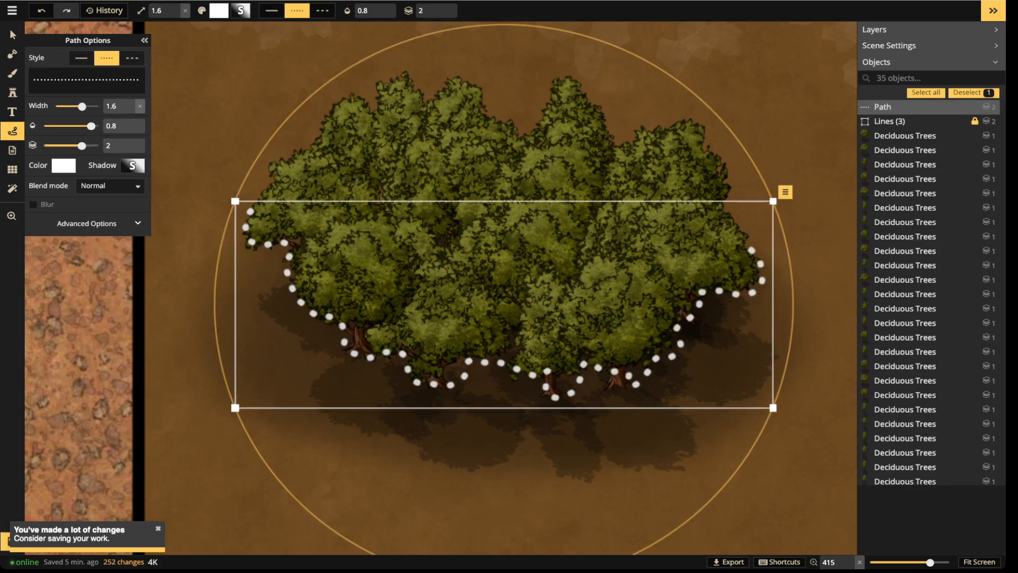
scroll(730, 211, down, 5)
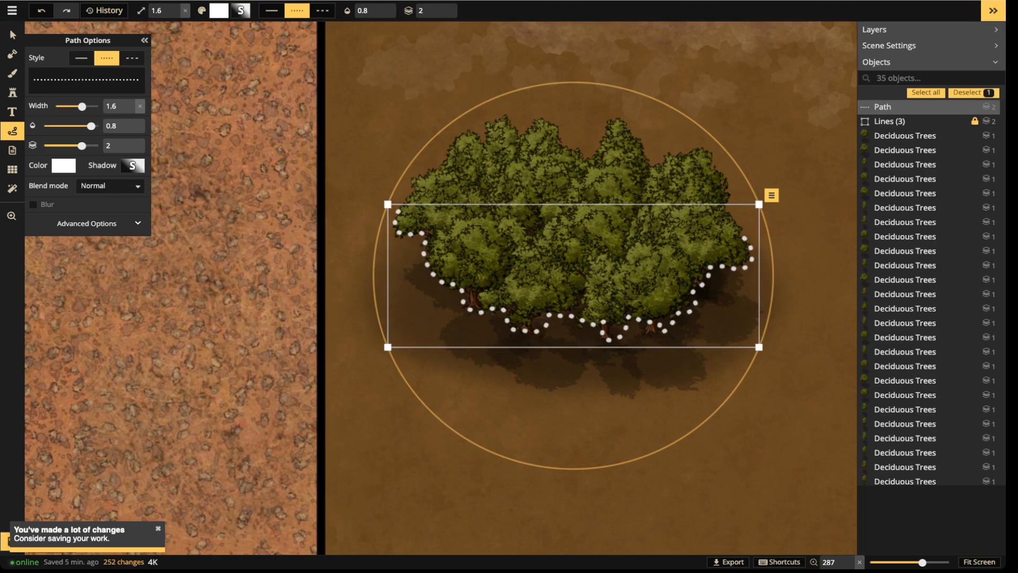
key(Delete)
Reduce the round brush to size 14 and paint soft dark patches around the edges of the trees' ground shadow.
click(12, 73)
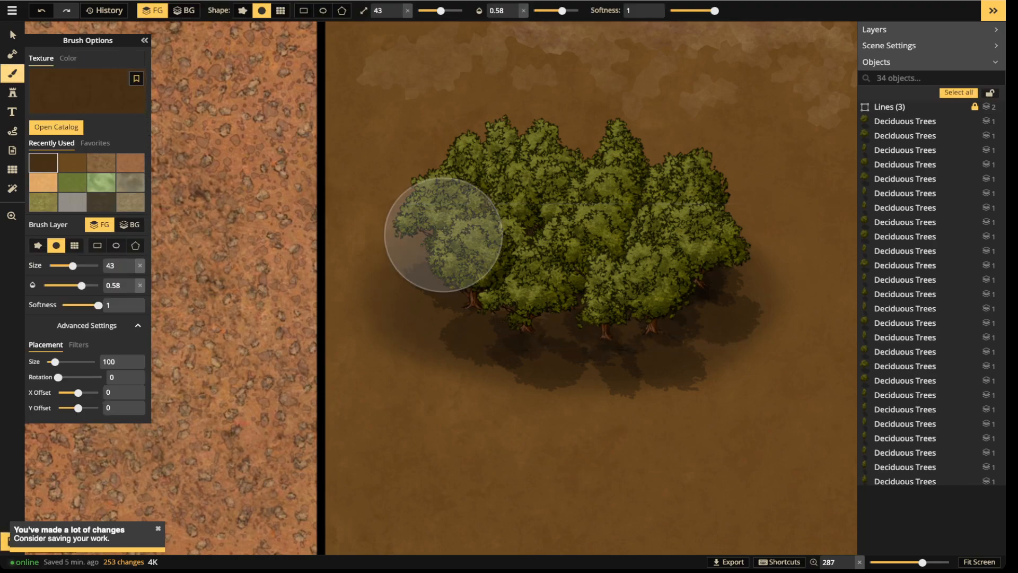
scroll(444, 235, down, 5)
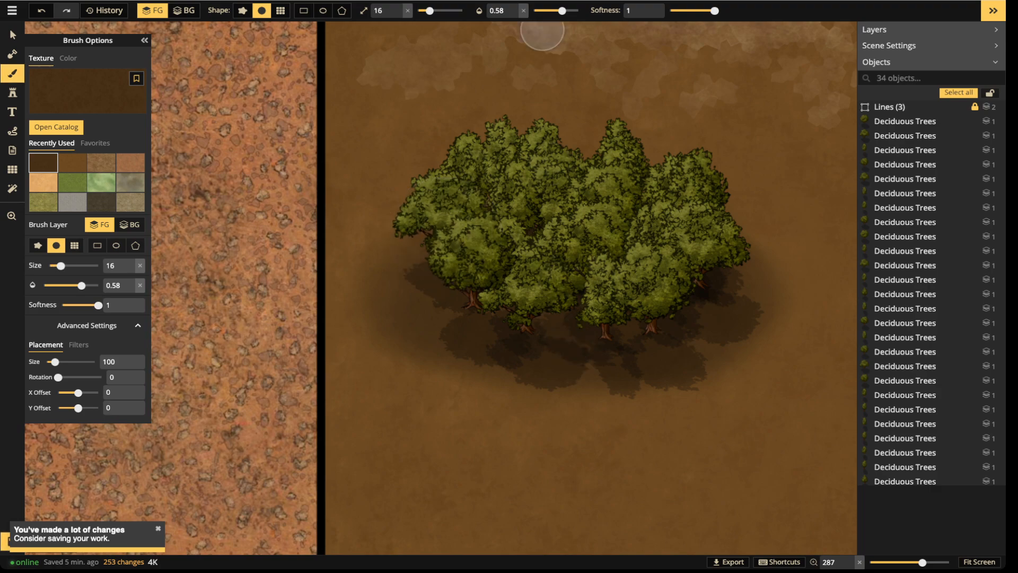
scroll(543, 29, down, 1)
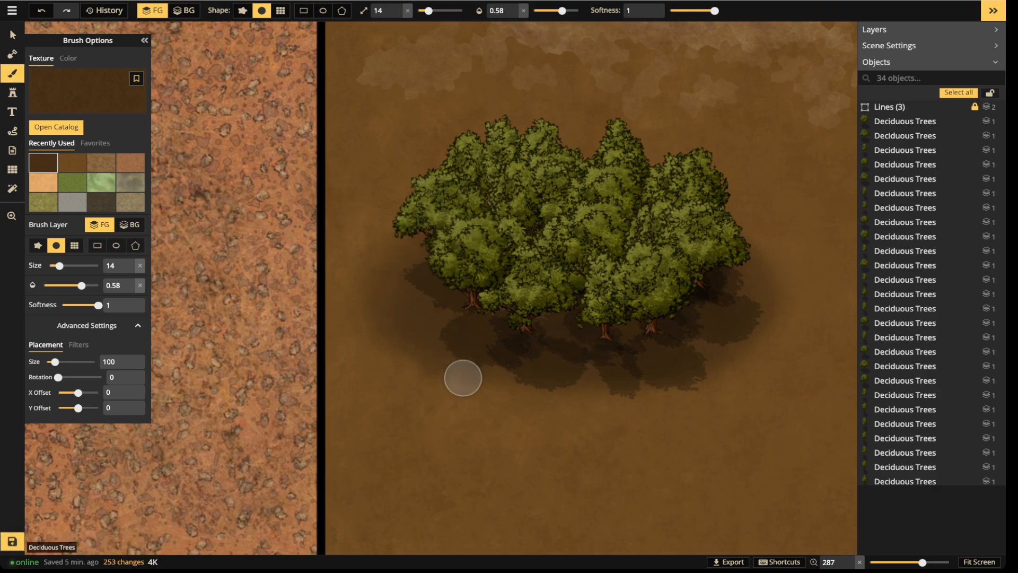
mouse_move(514, 391)
mouse_down()
mouse_move(578, 402)
mouse_move(575, 391)
mouse_move(611, 409)
mouse_move(734, 402)
mouse_move(592, 437)
mouse_move(647, 428)
mouse_up()
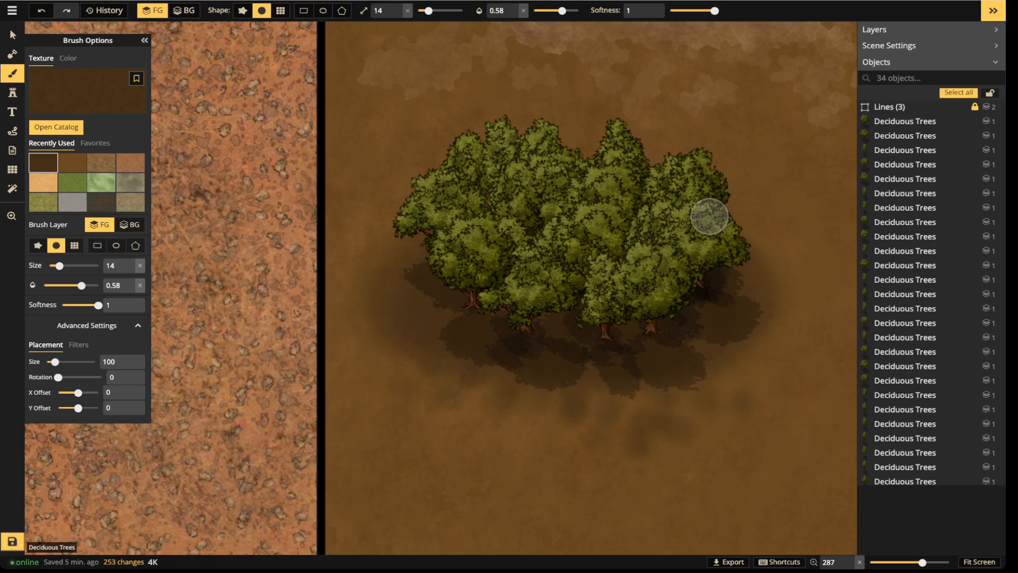
drag(709, 216, 435, 377)
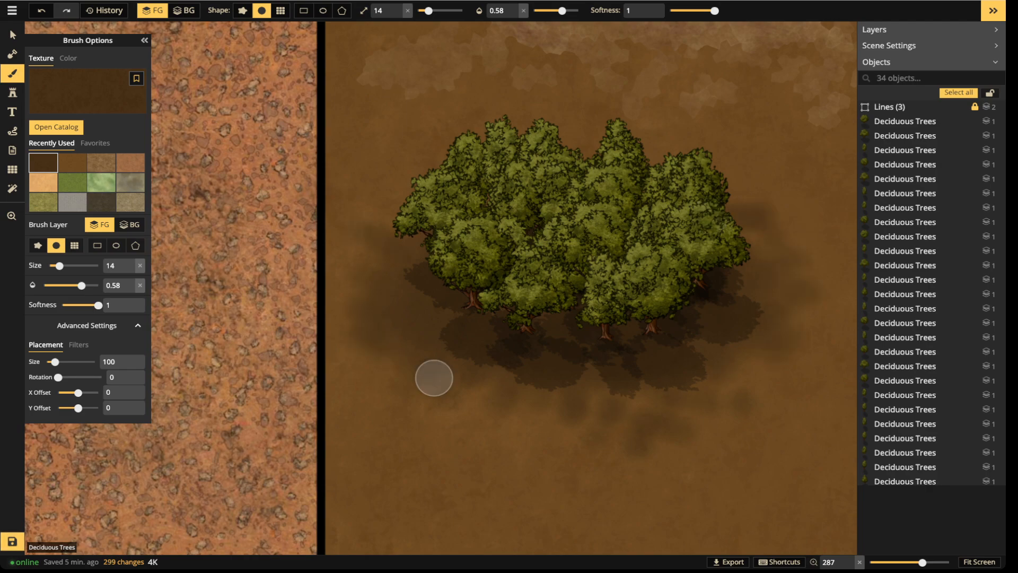
Reduce the brush size to 6 and dab small dark spots around the outer edge of the trees' shadow.
key(bracketleft)
key(bracketleft)
key(bracketleft)
key(bracketleft)
key(bracketleft)
key(bracketleft)
key(bracketleft)
key(bracketleft)
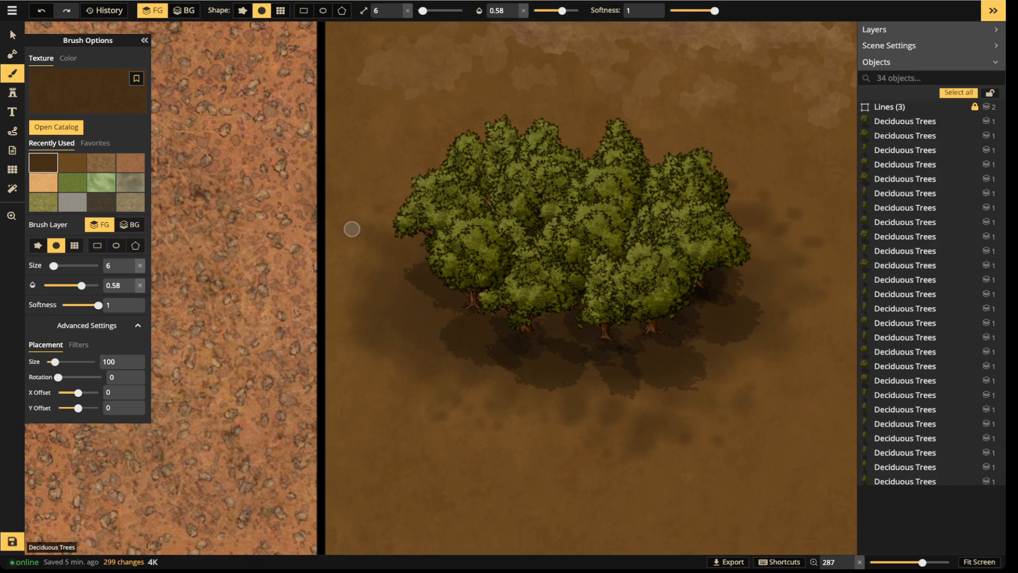
drag(372, 363, 387, 352)
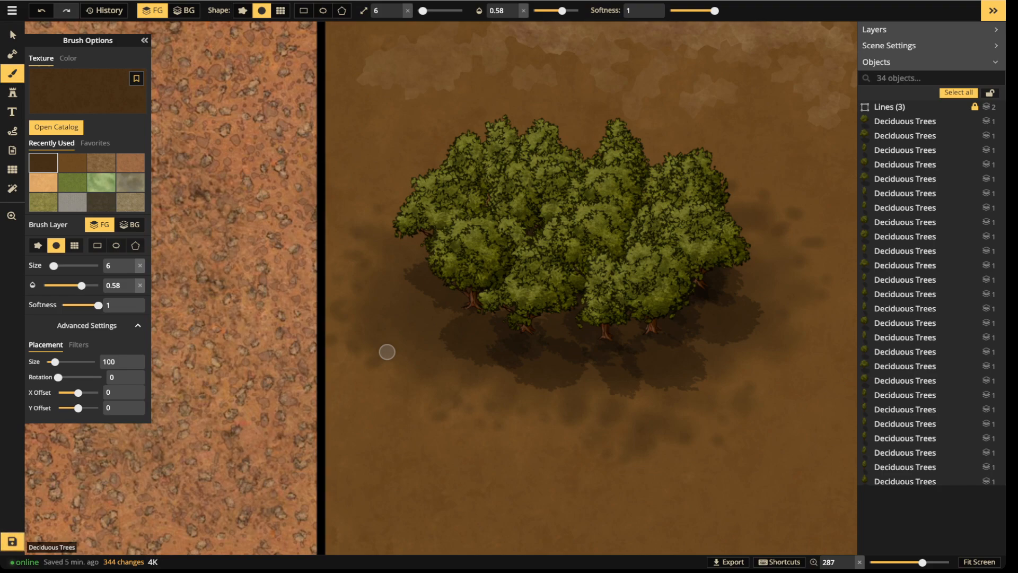
Choose the muted dark teal swatch from the Ocean Textures as the brush texture.
scroll(634, 296, down, 1)
scroll(669, 299, down, 4)
key(space)
drag(785, 277, 503, 336)
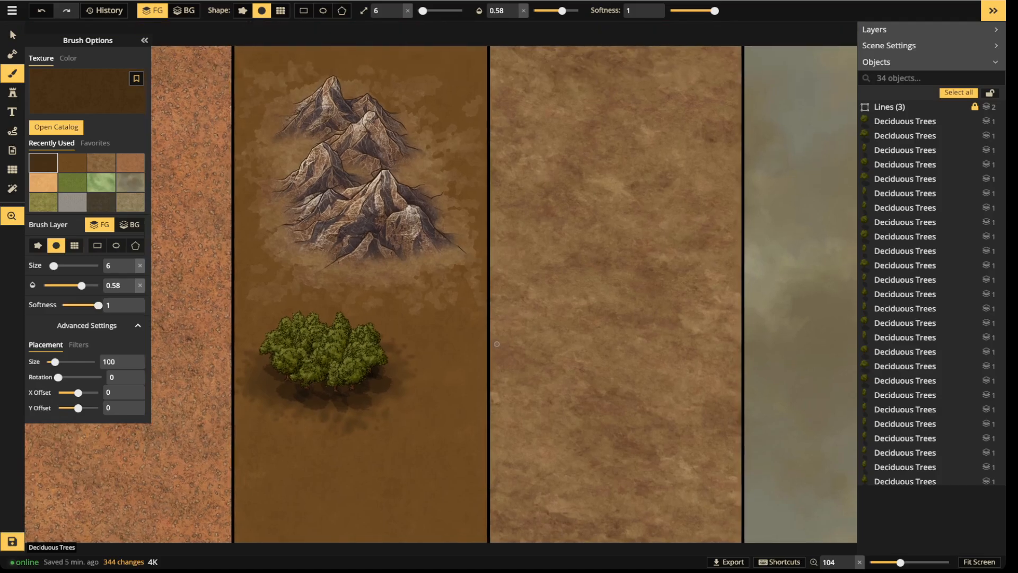
scroll(379, 301, down, 1)
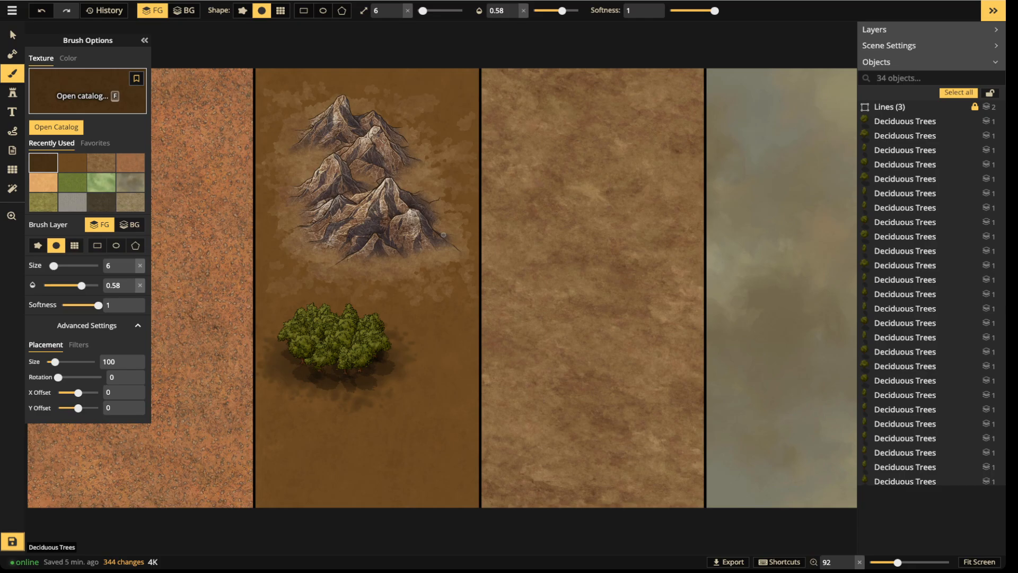
key(f)
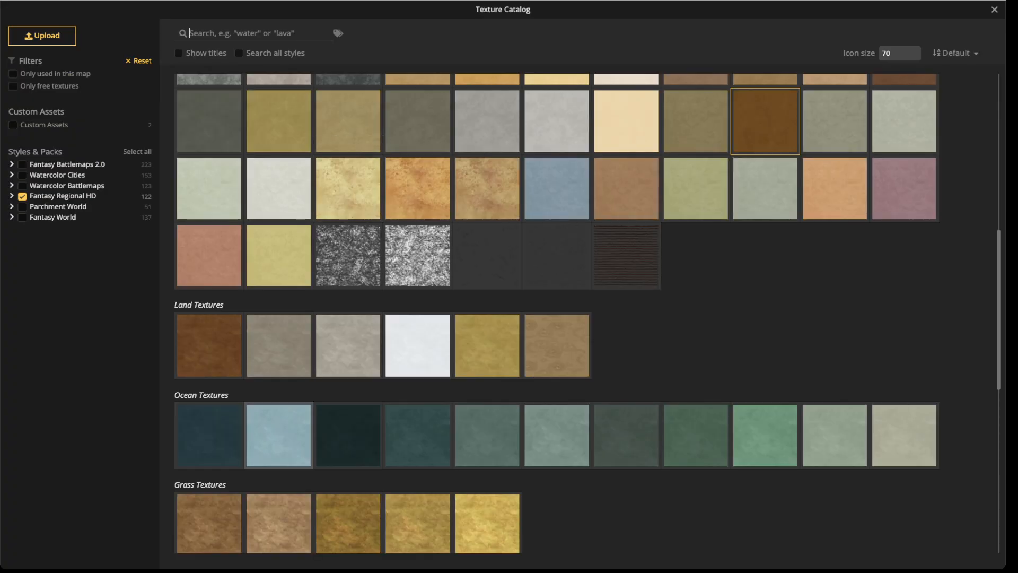
click(557, 435)
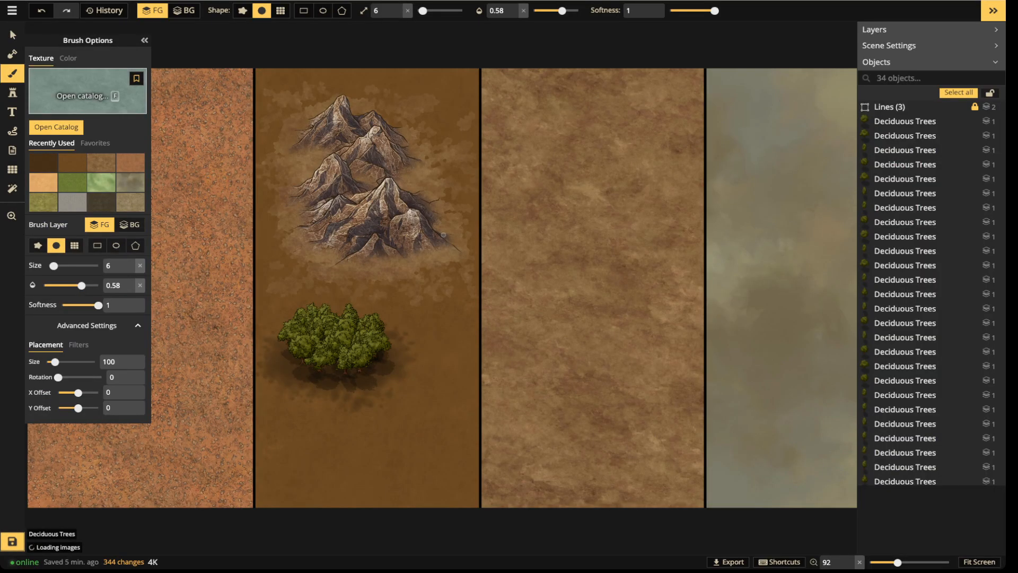
key(f)
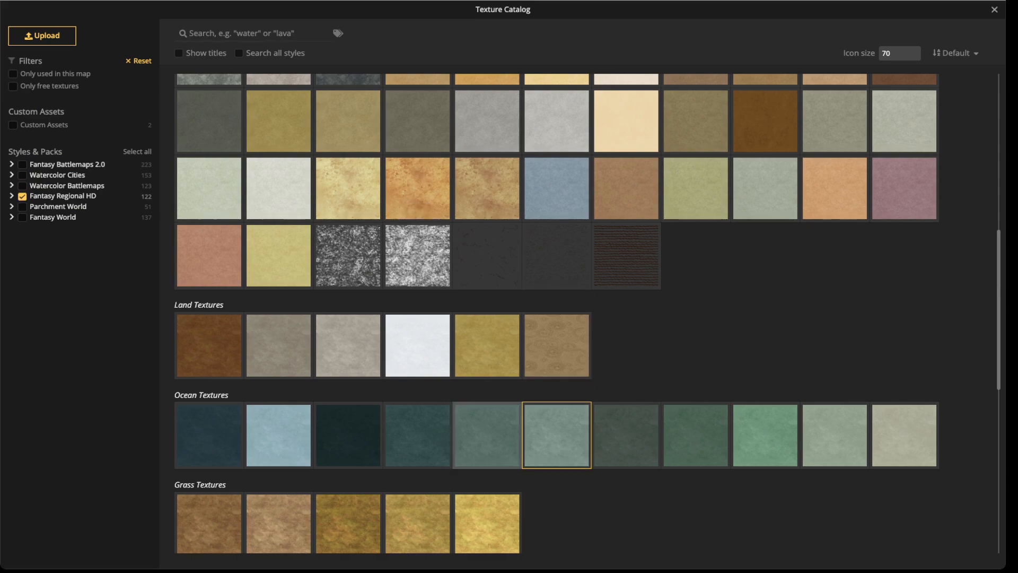
click(487, 435)
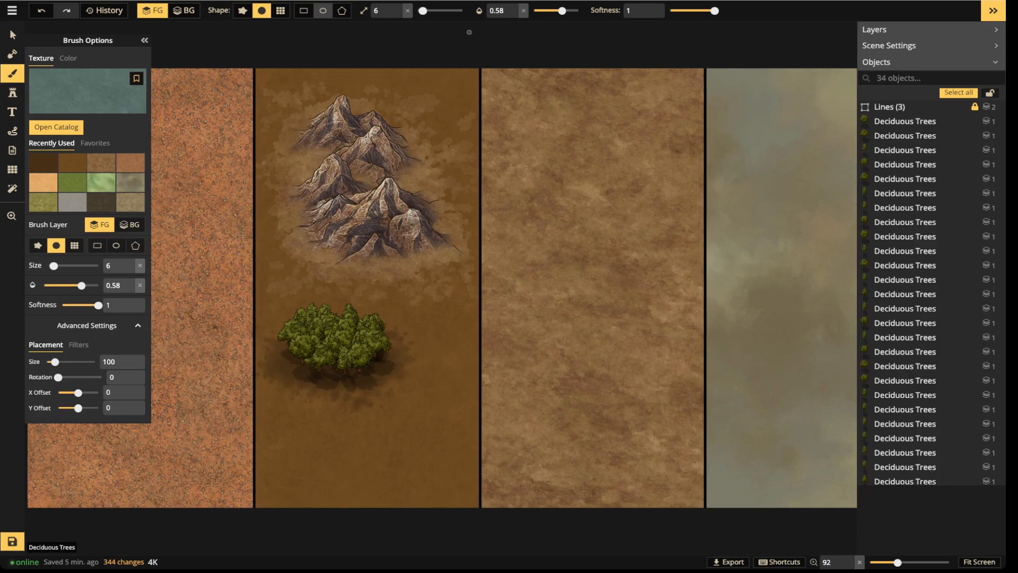
Cover the whole third terrain panel with a rectangle of the teal texture at opacity 1.
key(e)
drag(481, 59, 661, 403)
key(r)
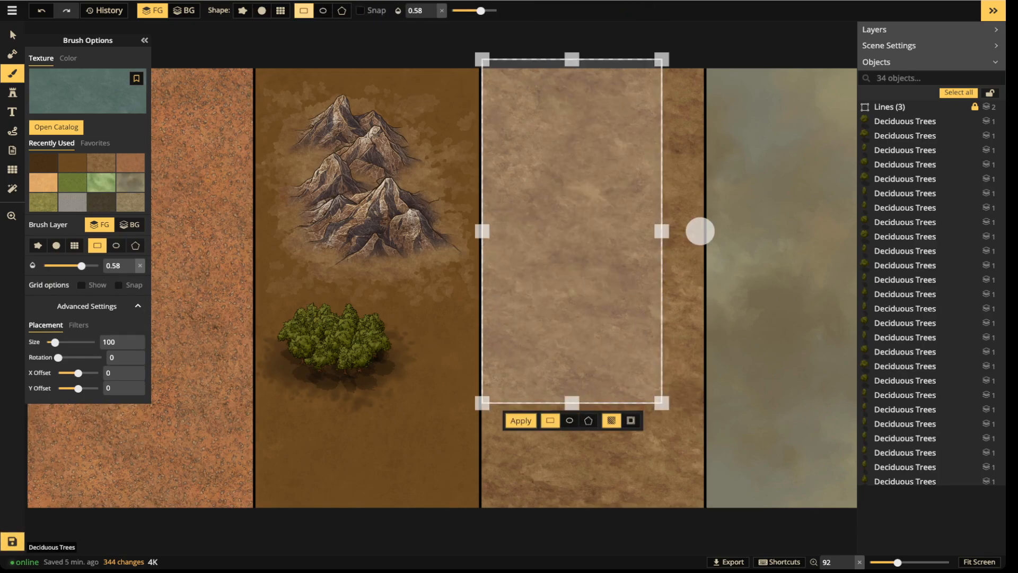
drag(481, 58, 705, 522)
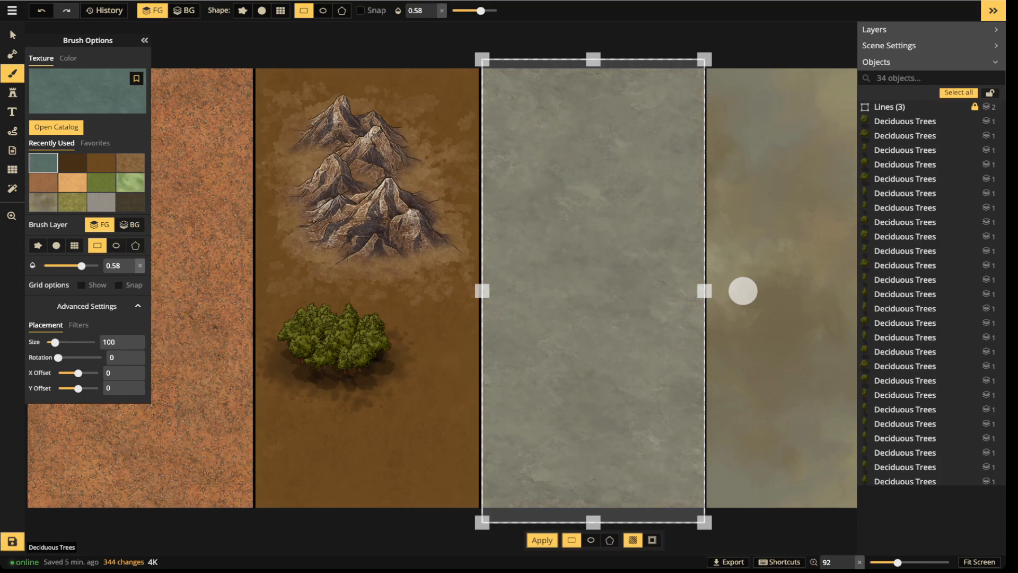
click(442, 11)
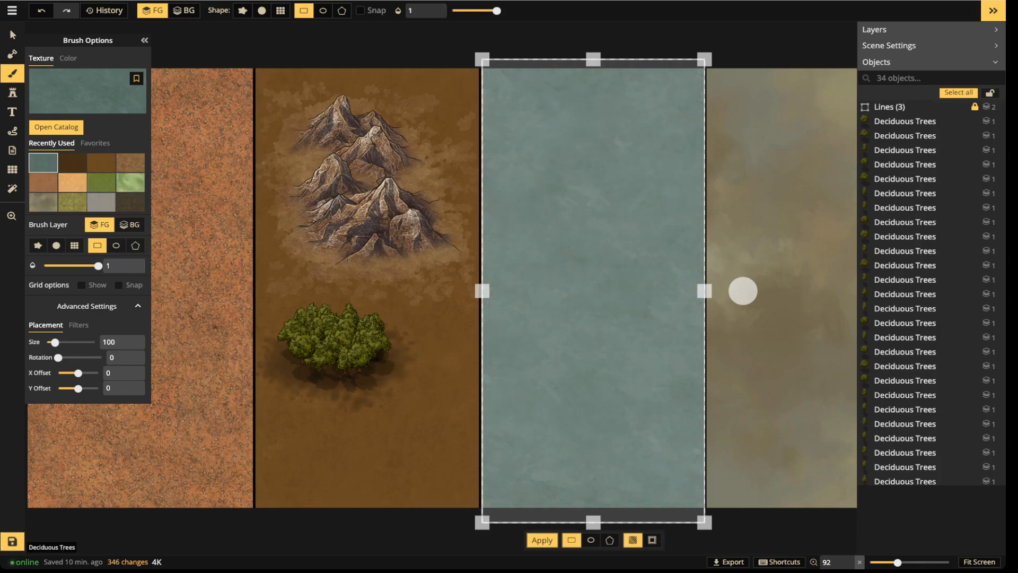
click(542, 541)
Set the mask tool to Subtract at size 12 and carve a small irregular water shape in the teal panel.
click(13, 55)
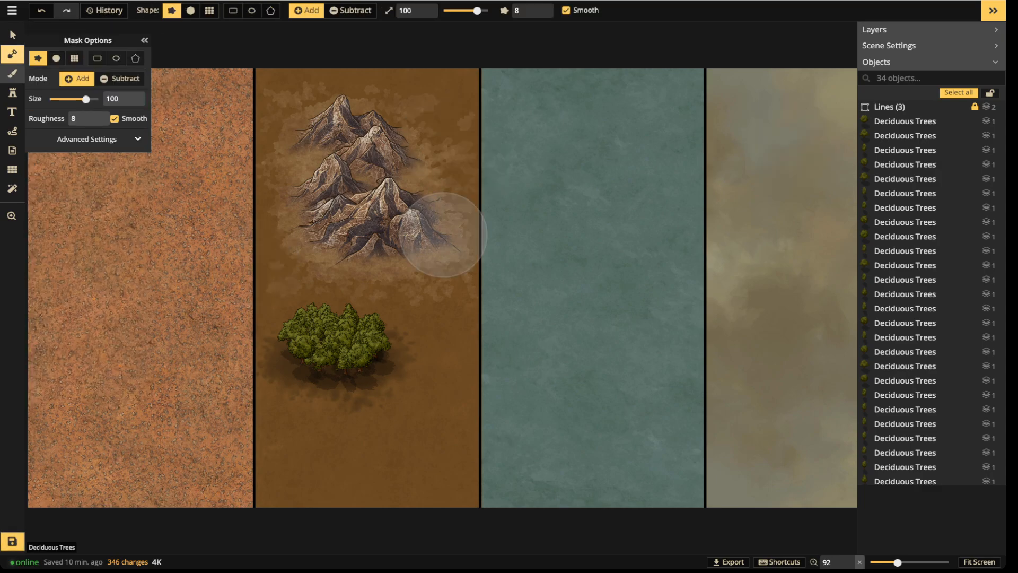
click(120, 79)
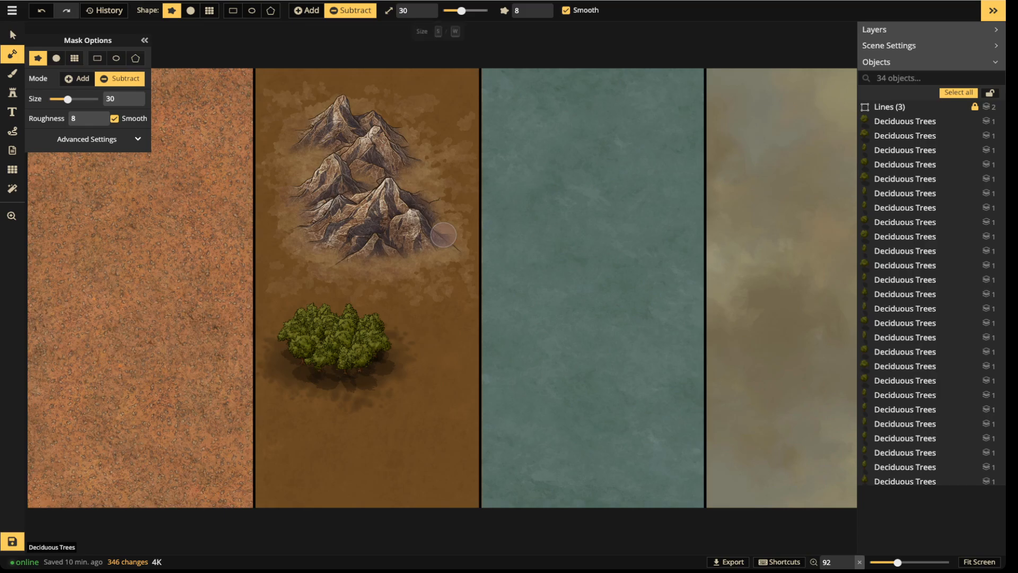
key(s)
key(s)
key(s)
key(s)
key(s)
key(s)
key(s)
key(s)
key(s)
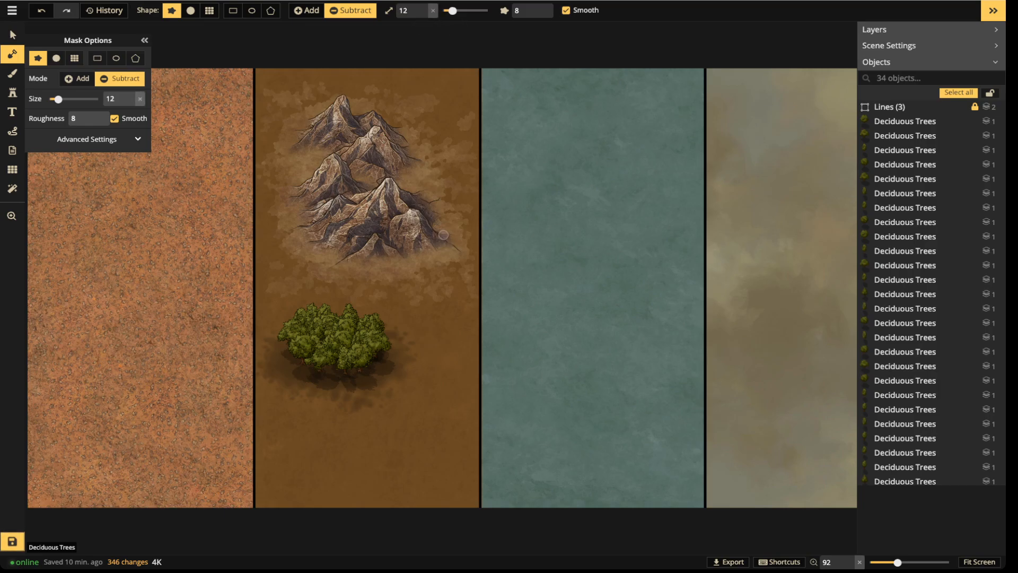
mouse_move(566, 211)
mouse_down()
mouse_move(619, 230)
mouse_move(586, 271)
mouse_move(596, 220)
mouse_up()
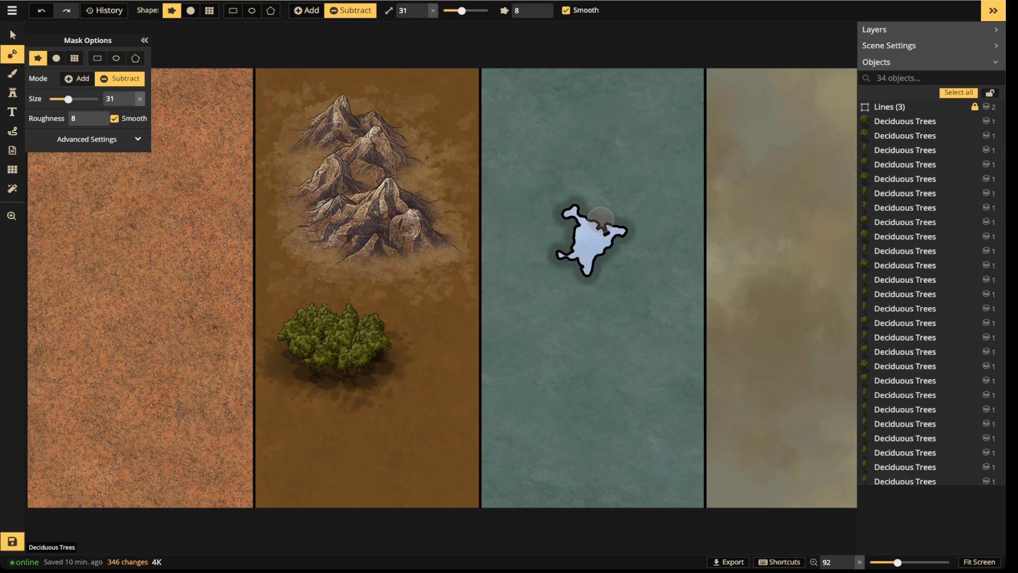
Enlarge the mask brush to 65 and carve a large lake across the teal panel plus a smaller one at its upper edge.
key(bracketright)
key(bracketright)
key(bracketright)
key(bracketright)
key(bracketright)
key(bracketright)
key(bracketright)
key(bracketright)
key(bracketright)
key(bracketright)
mouse_move(562, 238)
mouse_down()
mouse_move(588, 251)
mouse_move(586, 222)
mouse_move(594, 259)
mouse_move(608, 222)
mouse_move(569, 263)
mouse_move(615, 300)
mouse_move(625, 327)
mouse_move(605, 286)
mouse_move(623, 317)
mouse_move(616, 351)
mouse_move(602, 291)
mouse_move(569, 309)
mouse_move(539, 236)
mouse_move(527, 239)
mouse_move(507, 207)
mouse_move(516, 409)
mouse_move(505, 345)
mouse_move(529, 242)
mouse_move(568, 249)
mouse_move(633, 314)
mouse_move(577, 322)
mouse_move(509, 364)
mouse_move(494, 403)
mouse_move(515, 229)
mouse_move(503, 148)
mouse_move(532, 208)
mouse_move(572, 211)
mouse_move(582, 189)
mouse_up()
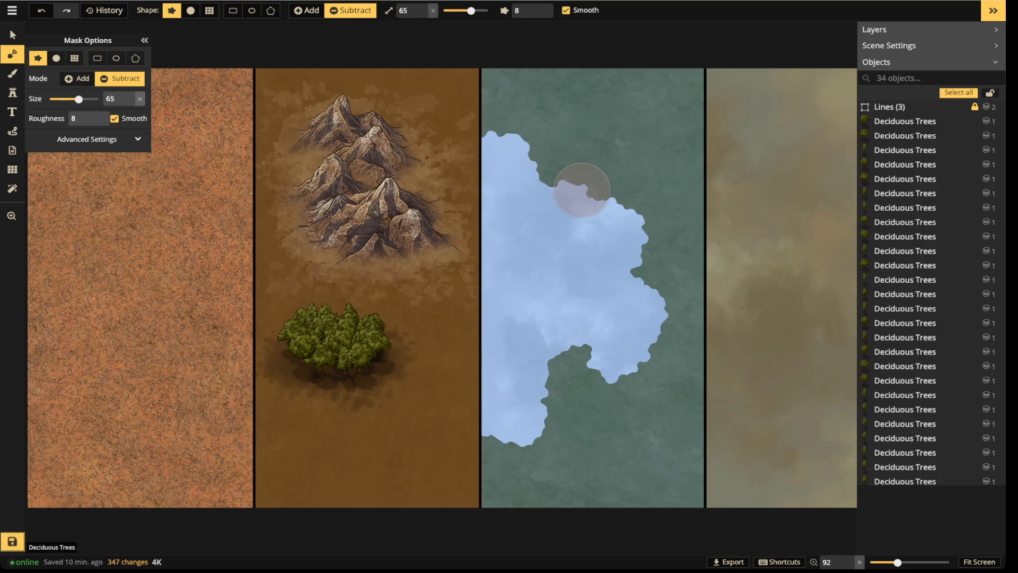
drag(581, 189, 581, 187)
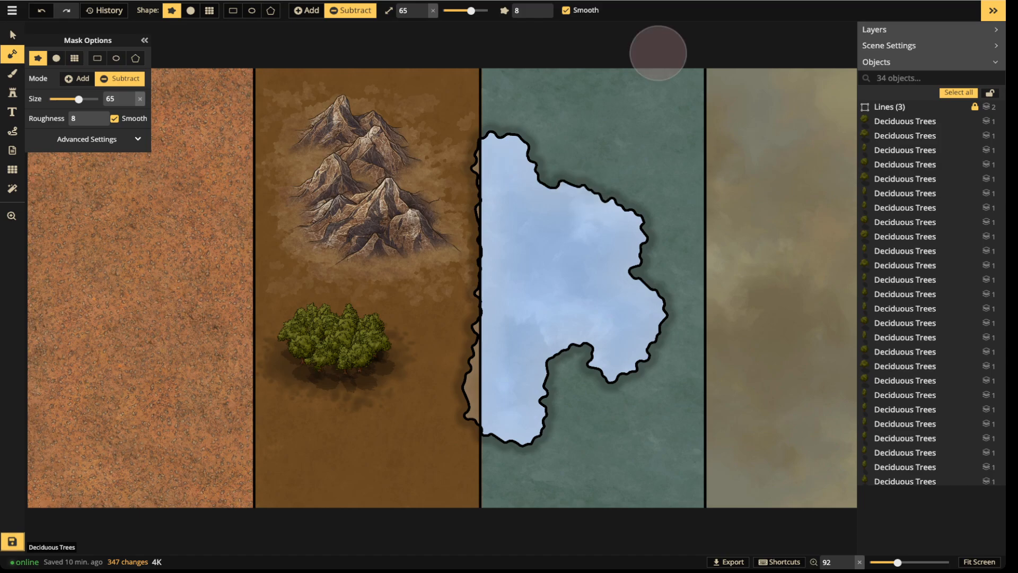
drag(658, 53, 667, 101)
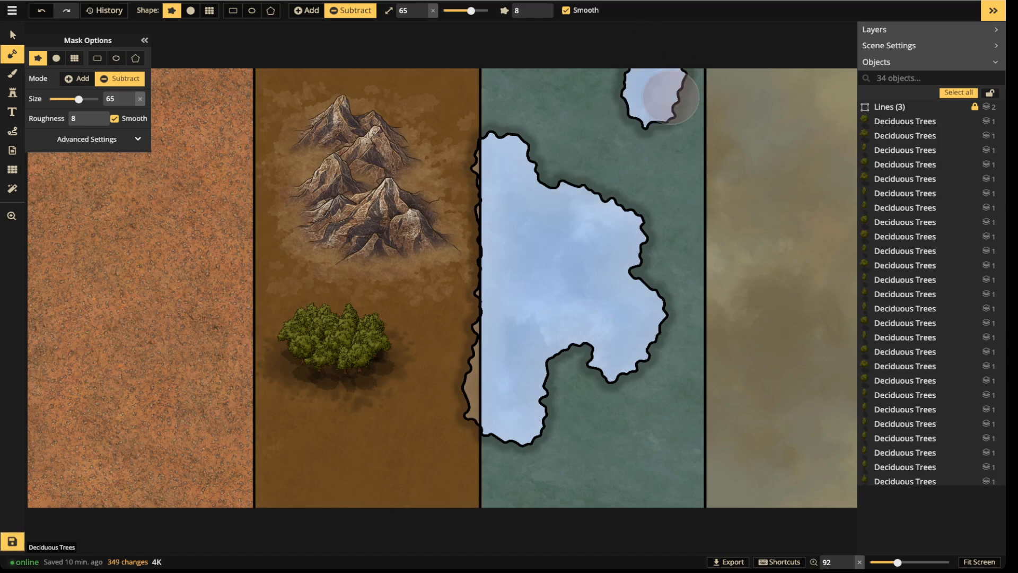
drag(672, 97, 686, 32)
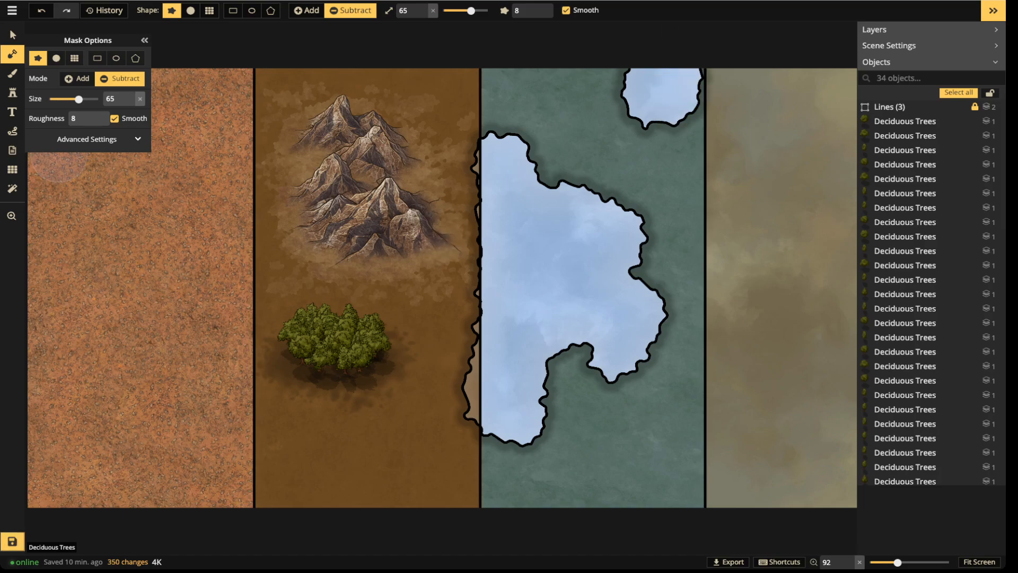
Turn off the inner shadows, outer shadows and outline in the mask effects, leaving the stroke enabled.
click(88, 140)
click(88, 139)
click(87, 140)
click(33, 249)
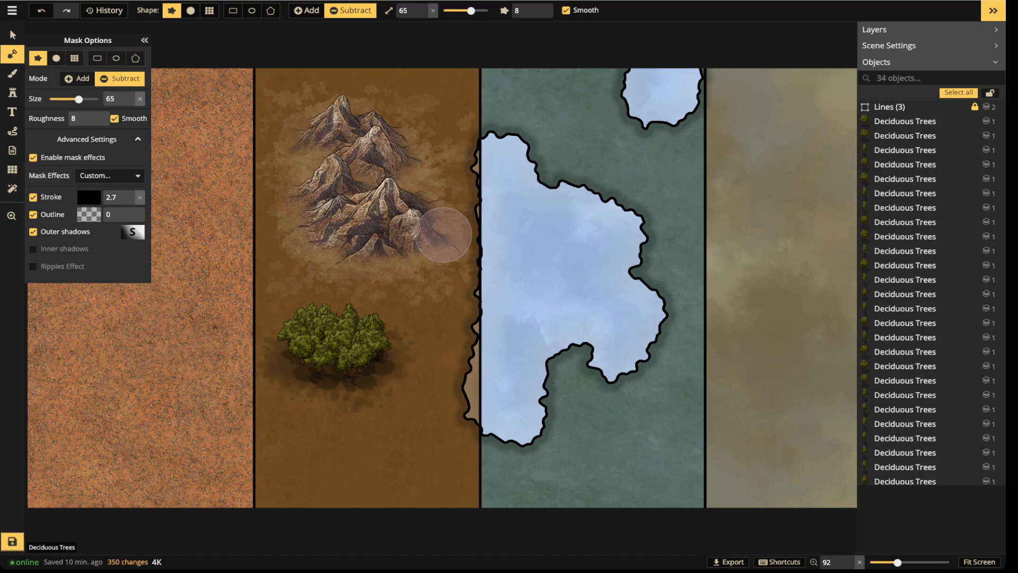
click(33, 232)
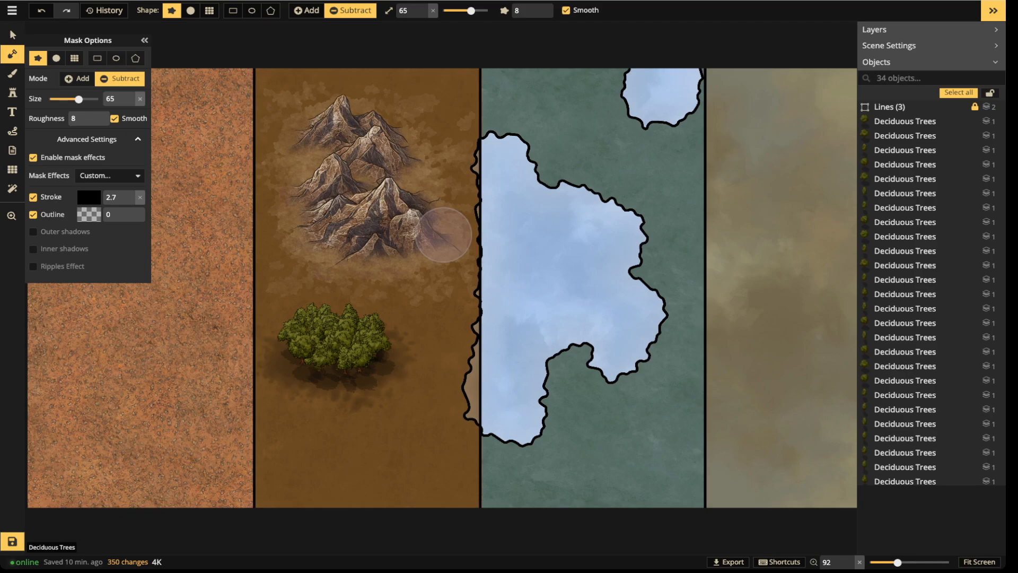
click(33, 214)
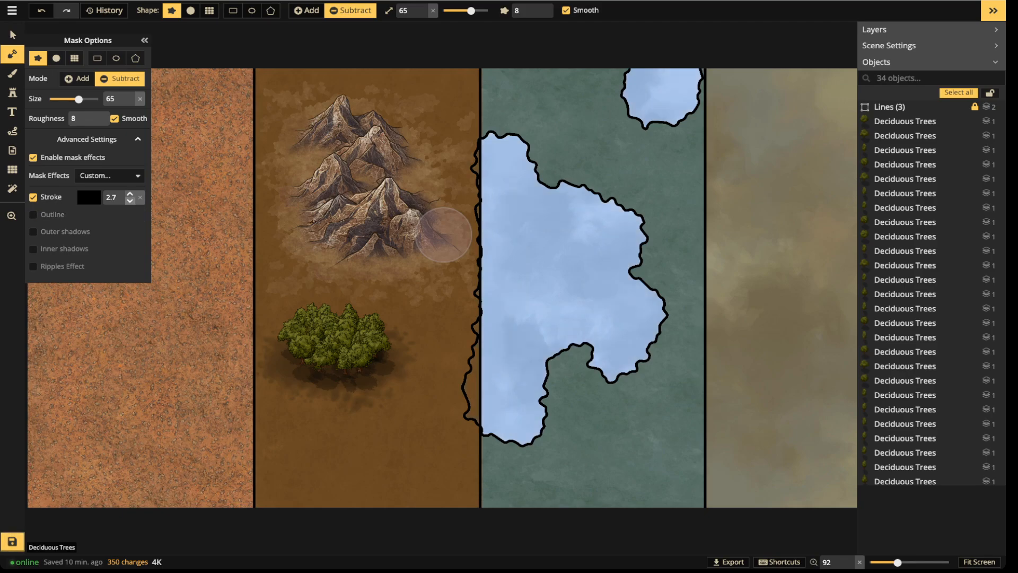
Set the mask stroke width to 2.2 and its colour to white (FFFFFF).
click(129, 201)
click(129, 201)
scroll(130, 201, down, 8)
scroll(130, 197, down, 3)
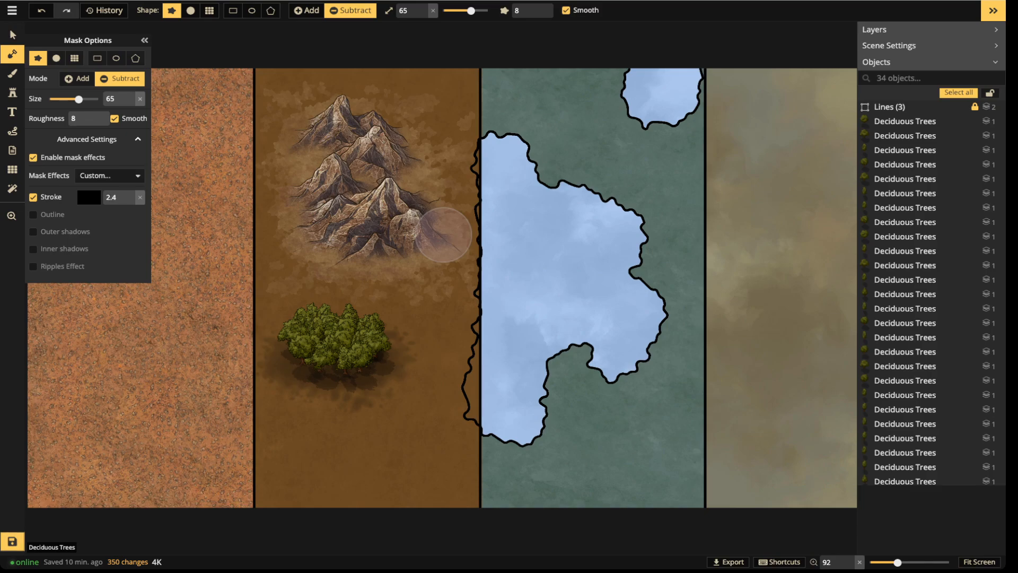
click(89, 197)
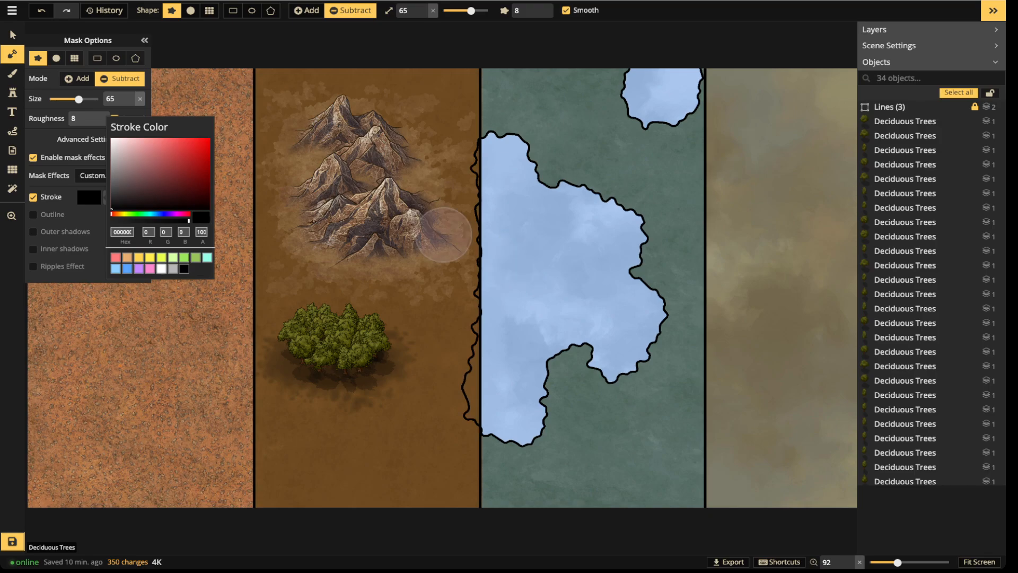
click(161, 269)
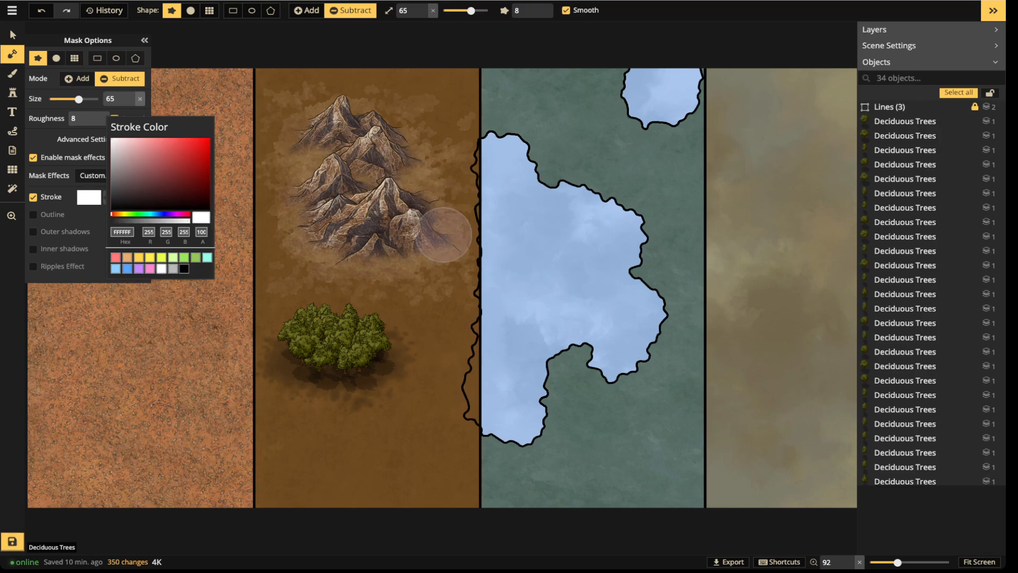
scroll(609, 193, up, 5)
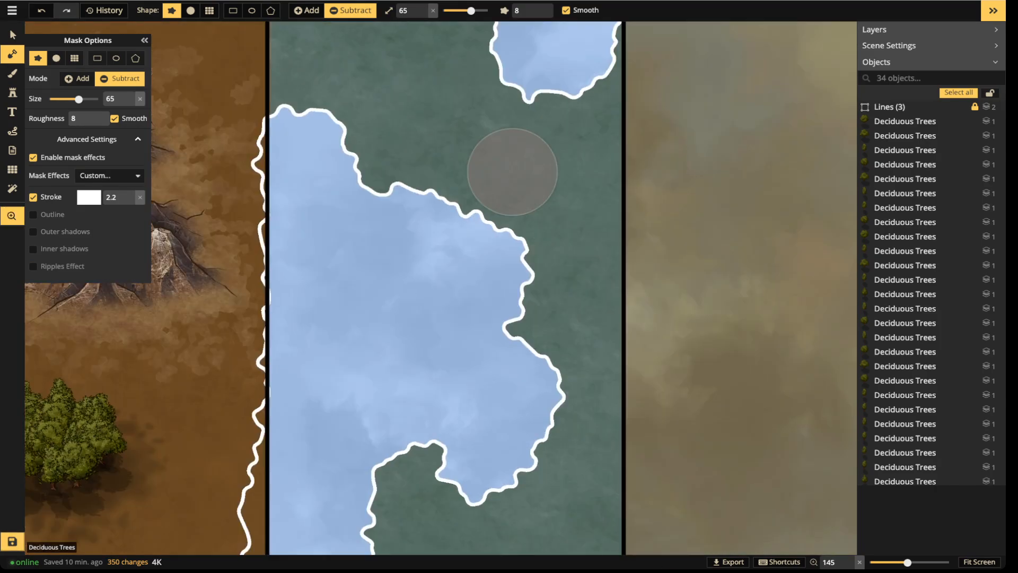
scroll(359, 215, up, 3)
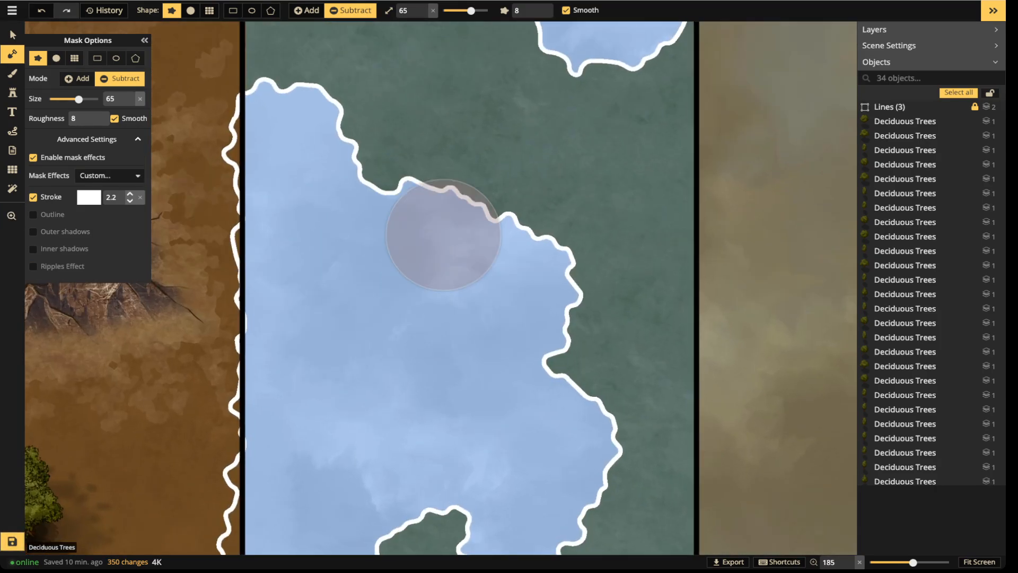
Thin the white mask stroke around the carved lakes to a width of 1.5.
click(130, 201)
click(129, 201)
click(130, 201)
click(130, 194)
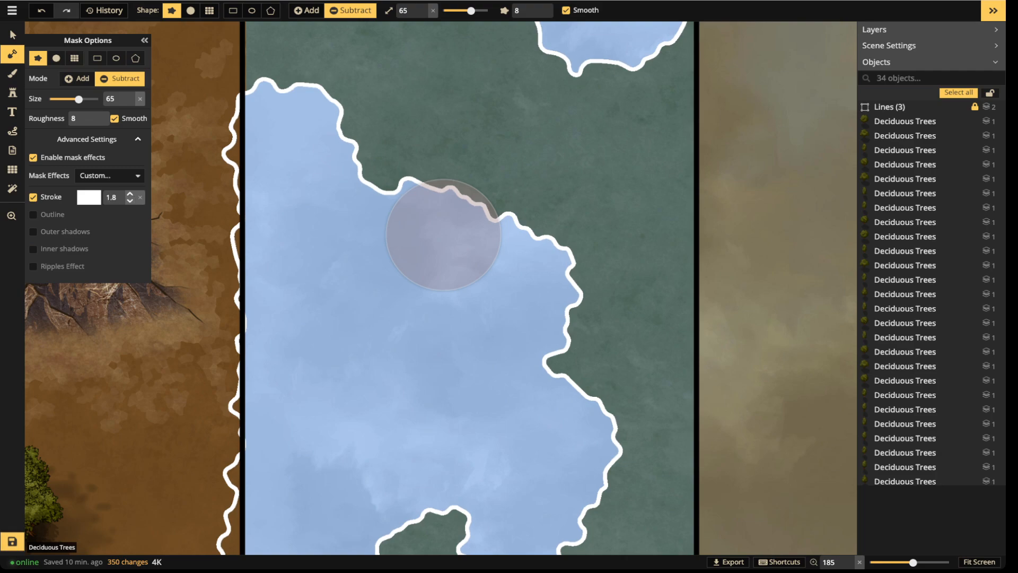
click(130, 201)
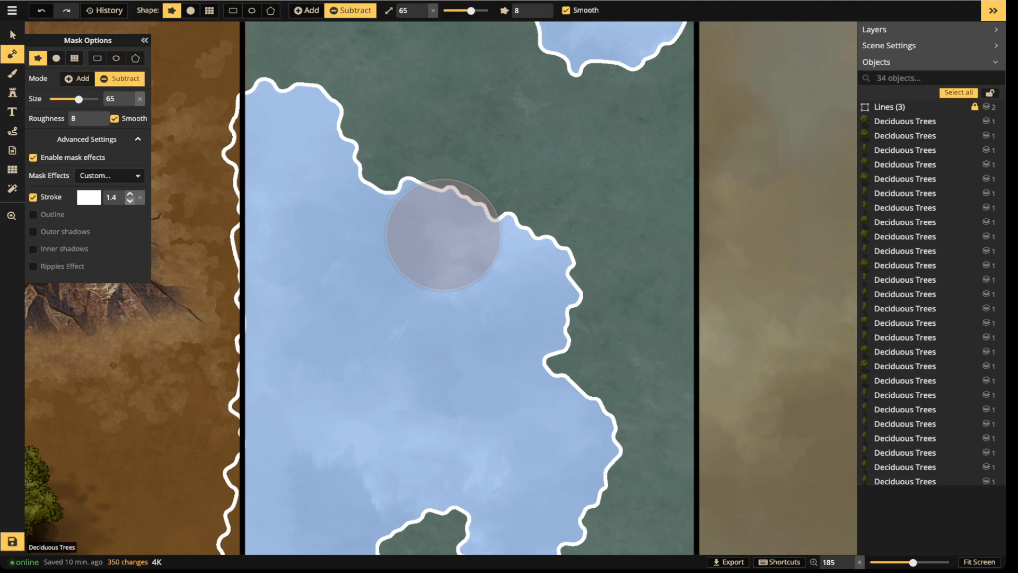
click(130, 194)
click(130, 201)
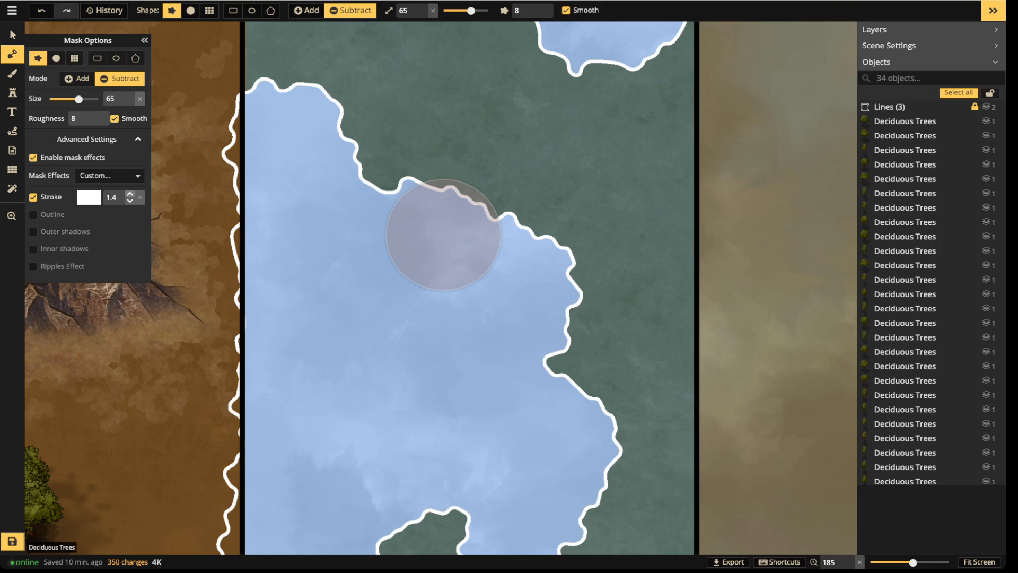
click(130, 193)
click(130, 201)
click(130, 193)
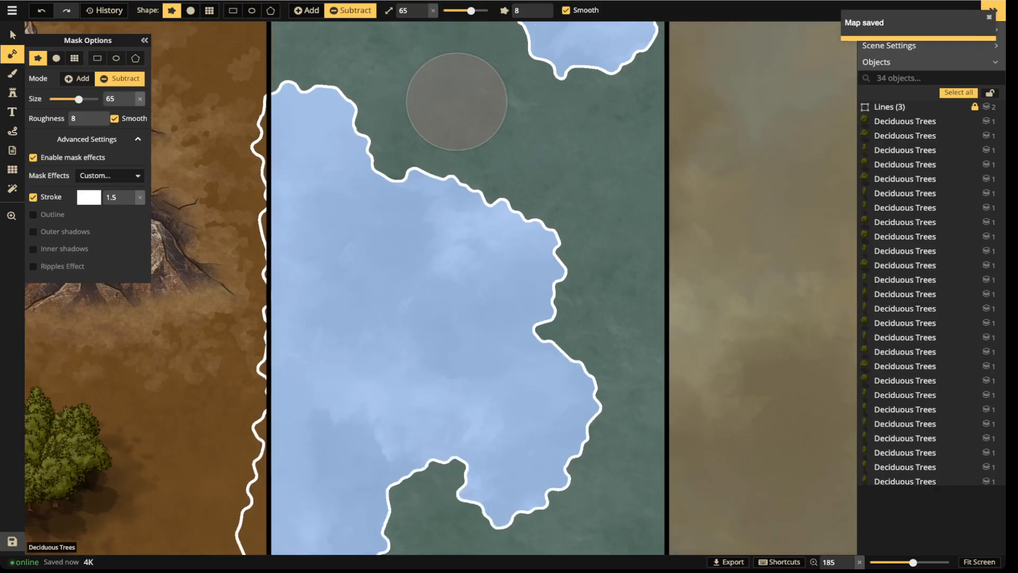
Raise the teal brush texture's brightness to 108, and replace the texture with the near-black teal one from the catalog's Ocean Textures.
scroll(453, 112, down, 4)
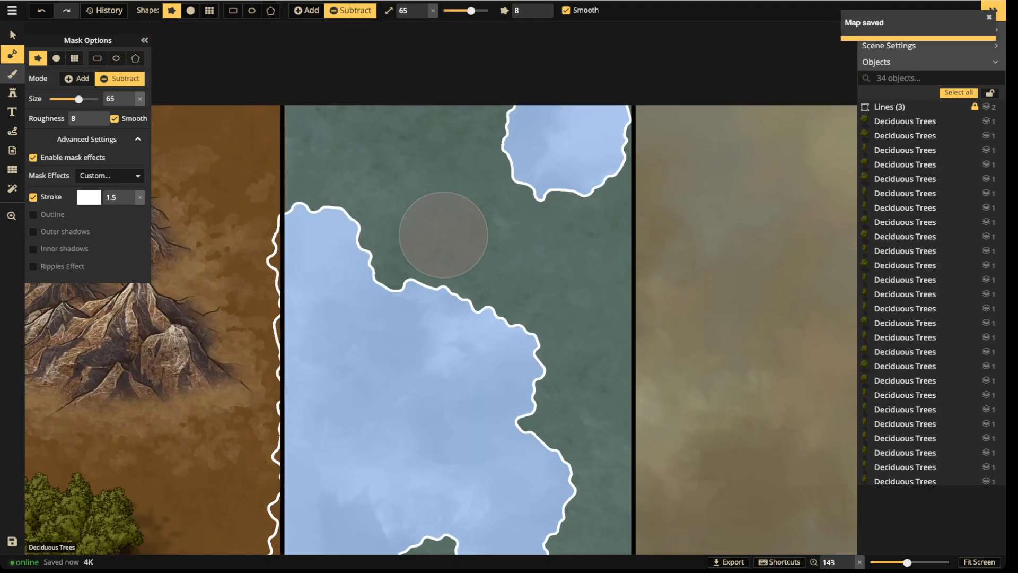
key(b)
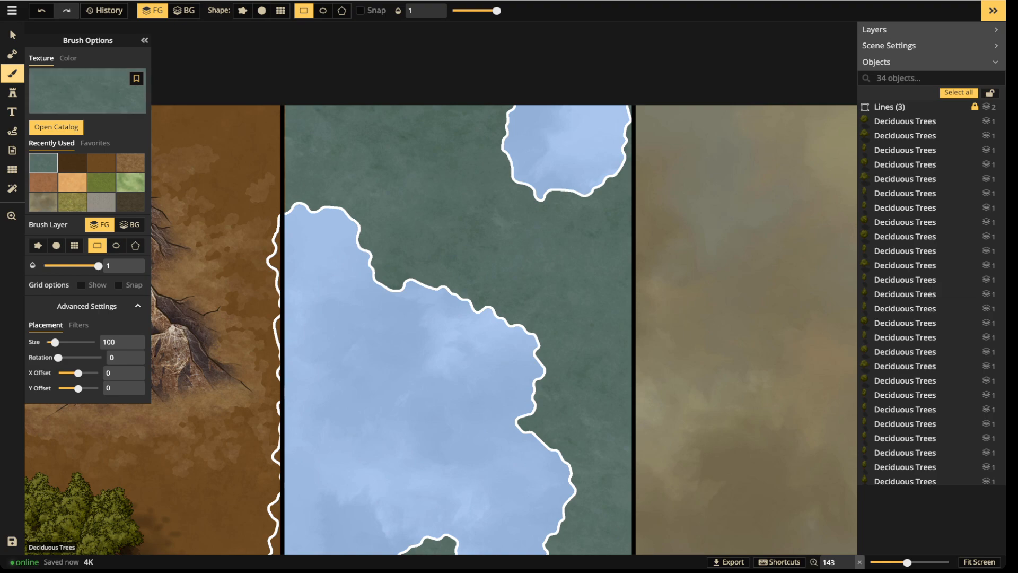
click(78, 325)
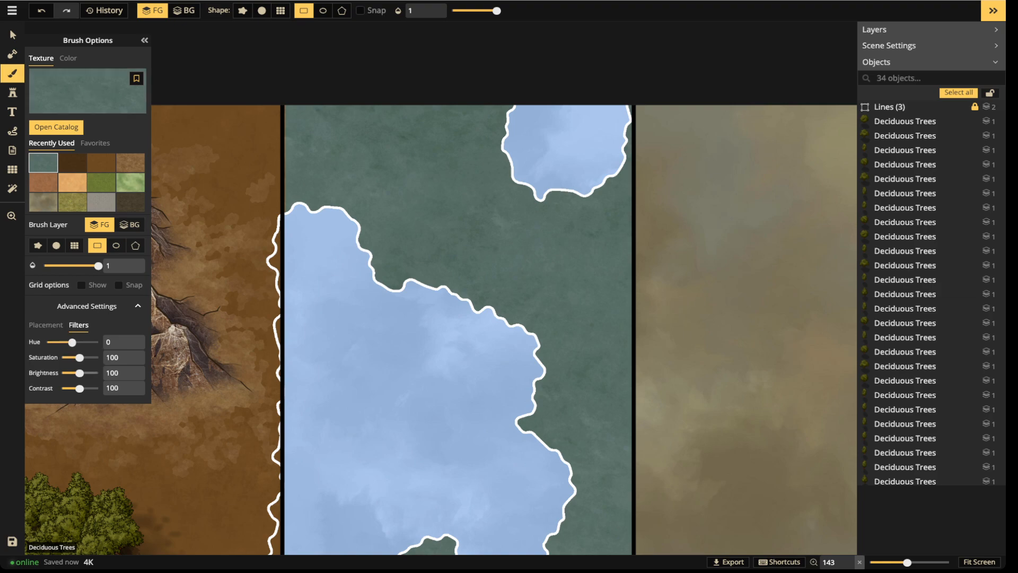
drag(80, 372, 81, 373)
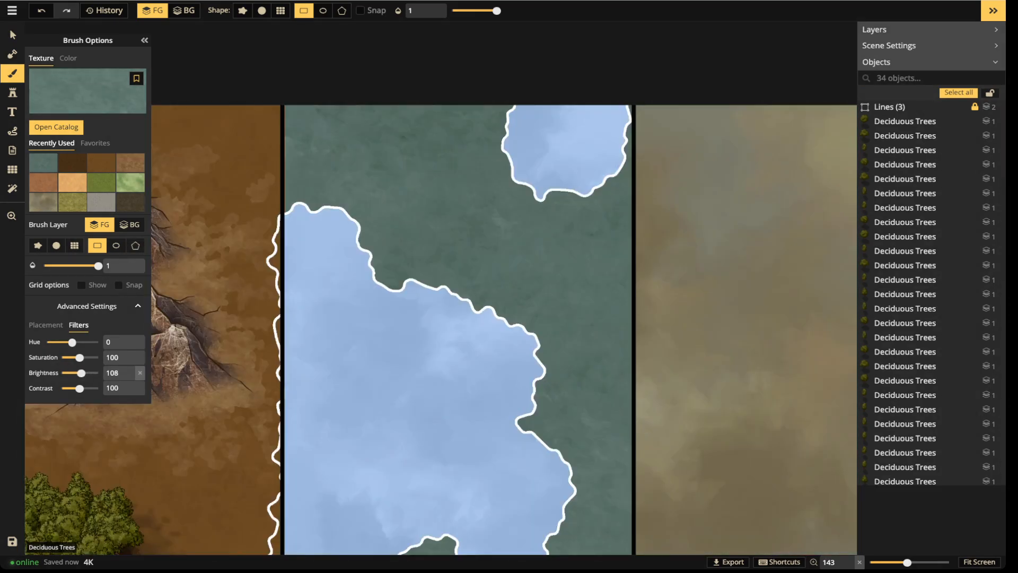
click(88, 91)
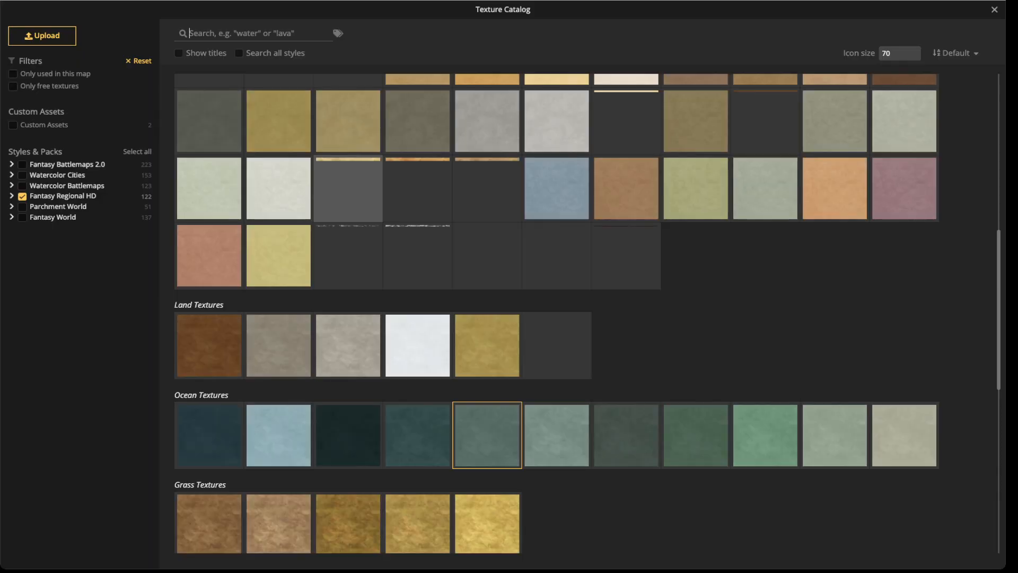
click(349, 435)
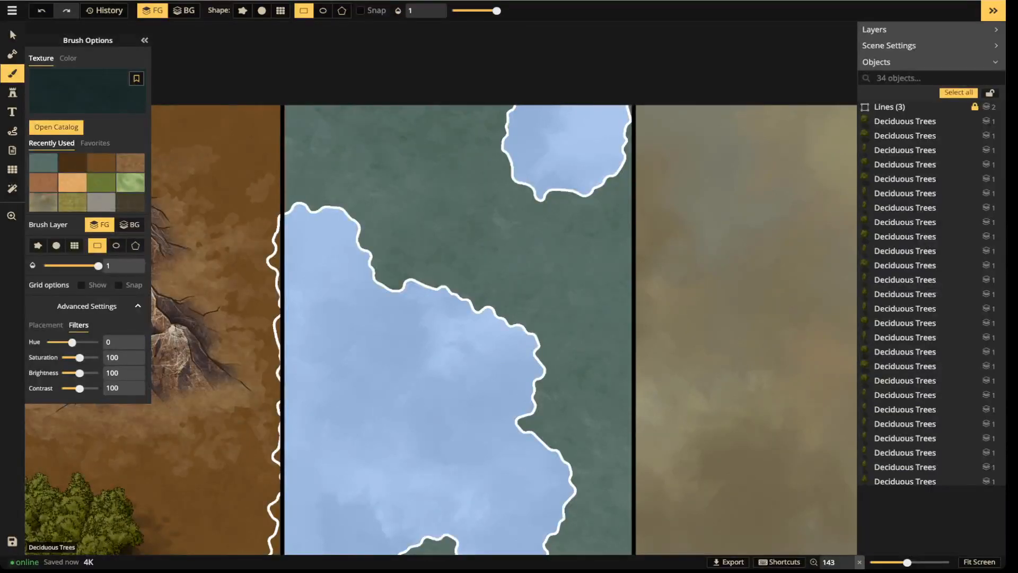
Switch the brush to the round shape with opacity 0.32 and size 49, keeping softness at 1.
click(262, 10)
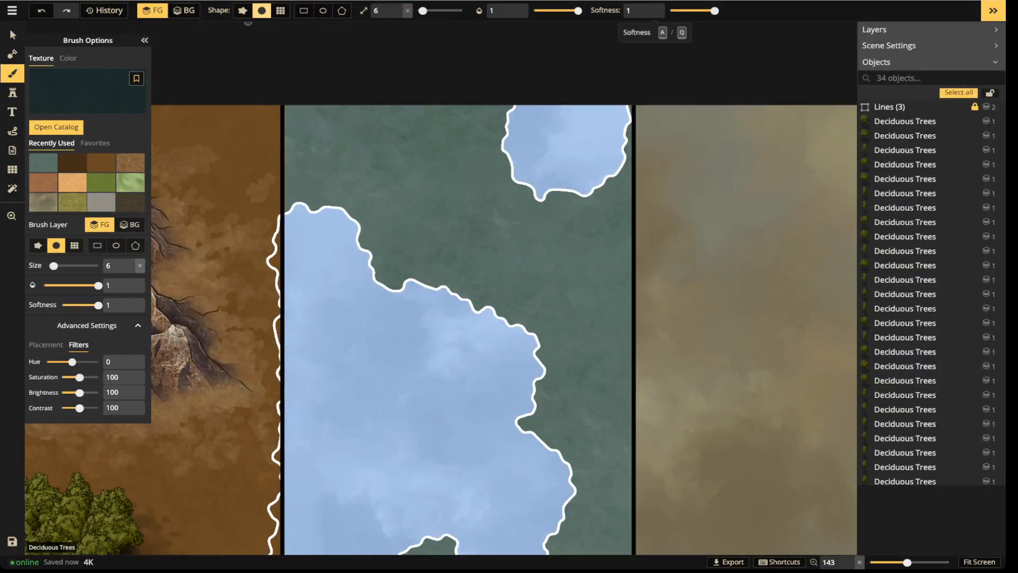
drag(578, 11, 549, 11)
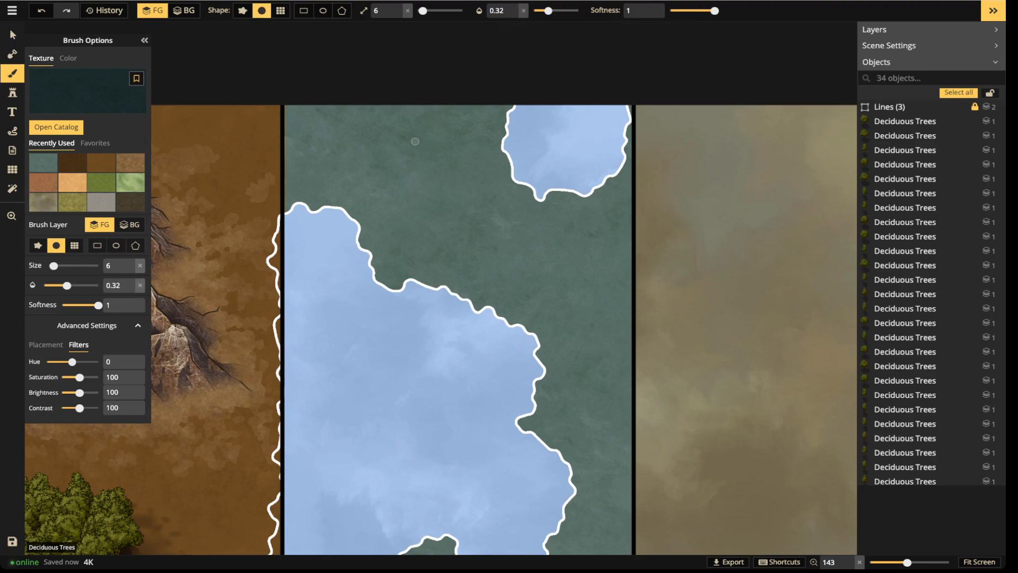
drag(424, 11, 442, 11)
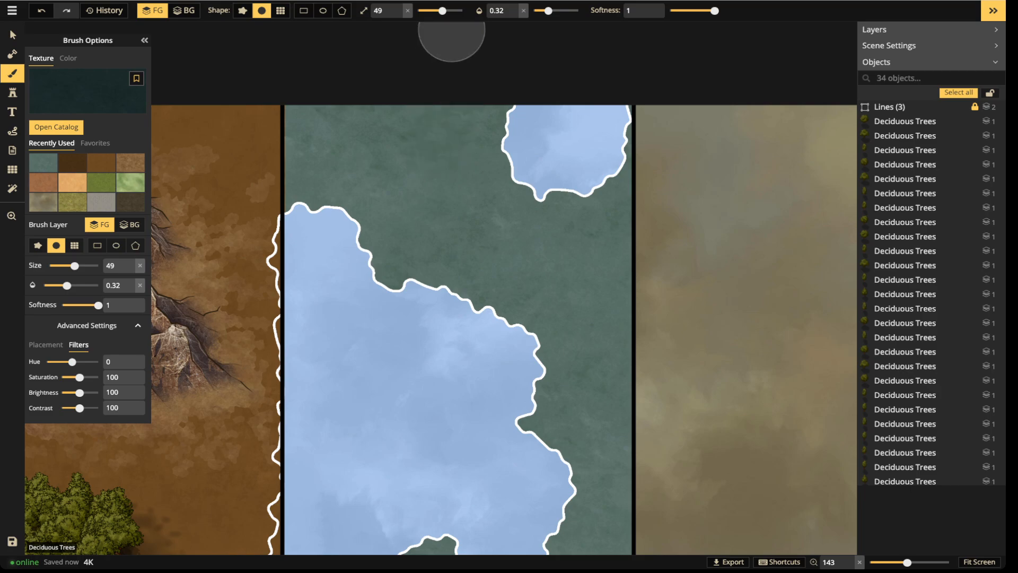
scroll(443, 64, down, 4)
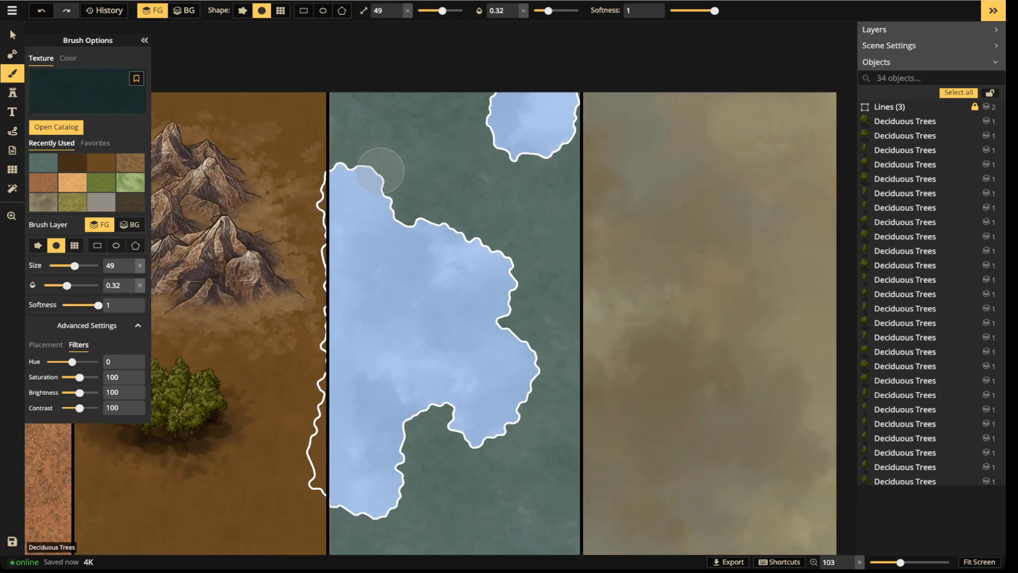
Paint soft dark shading on the teal panel around the large lake and in the area below it.
mouse_move(392, 203)
mouse_down()
mouse_move(433, 207)
mouse_move(492, 241)
mouse_up()
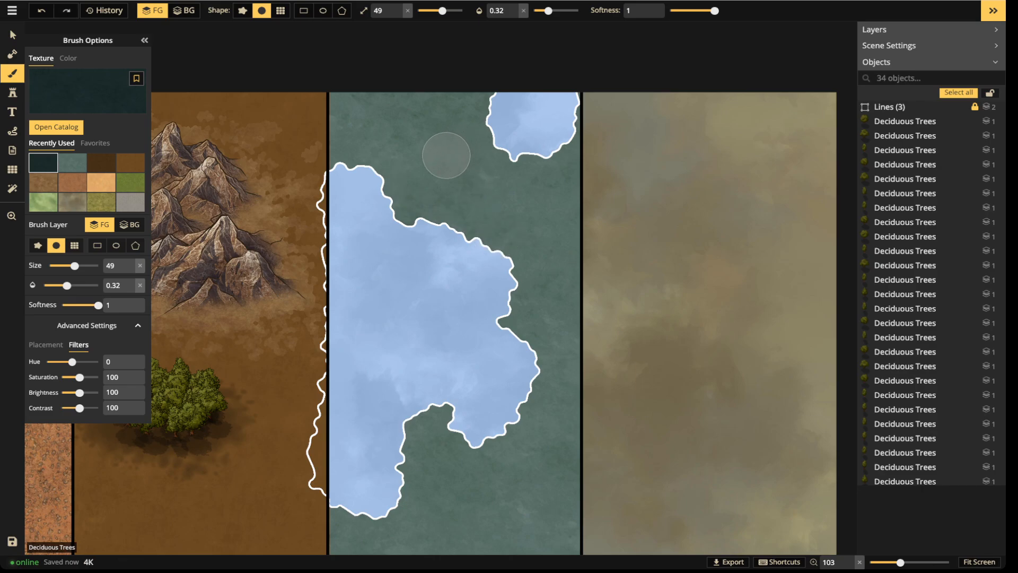
scroll(446, 156, up, 1)
drag(463, 310, 446, 169)
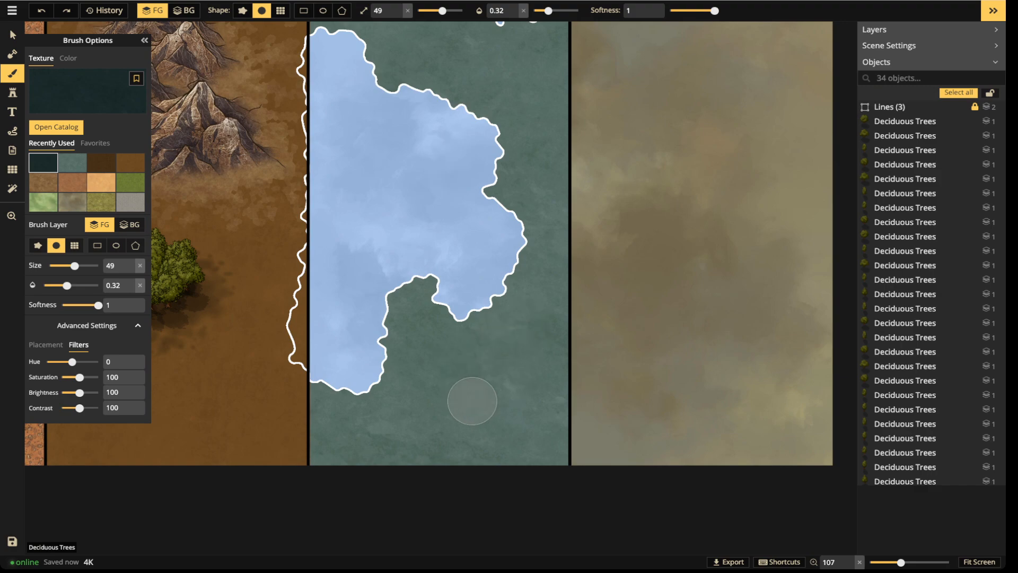
drag(452, 380, 454, 411)
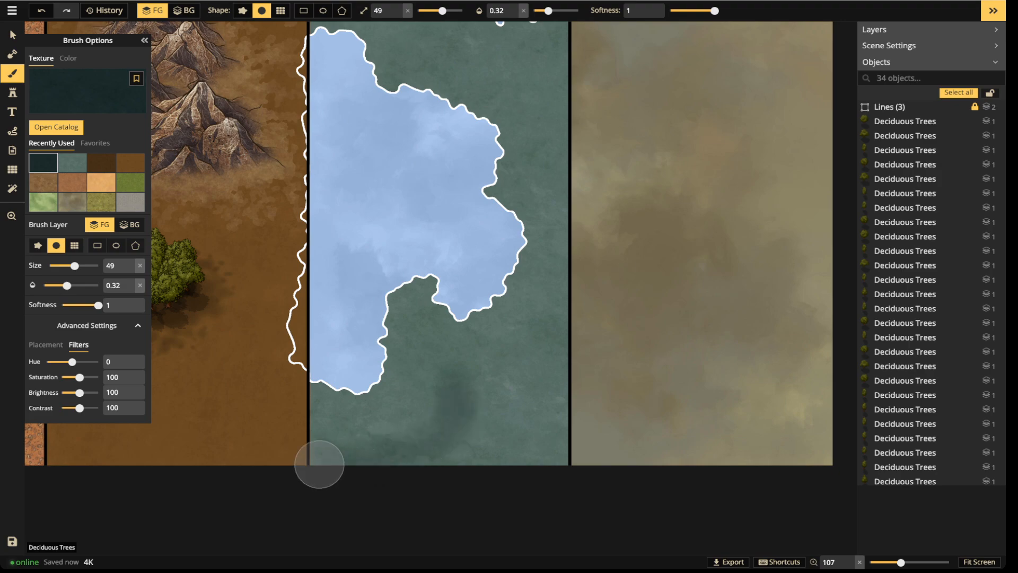
mouse_move(543, 370)
mouse_down()
mouse_move(543, 462)
mouse_move(552, 353)
mouse_move(555, 465)
mouse_move(546, 434)
mouse_up()
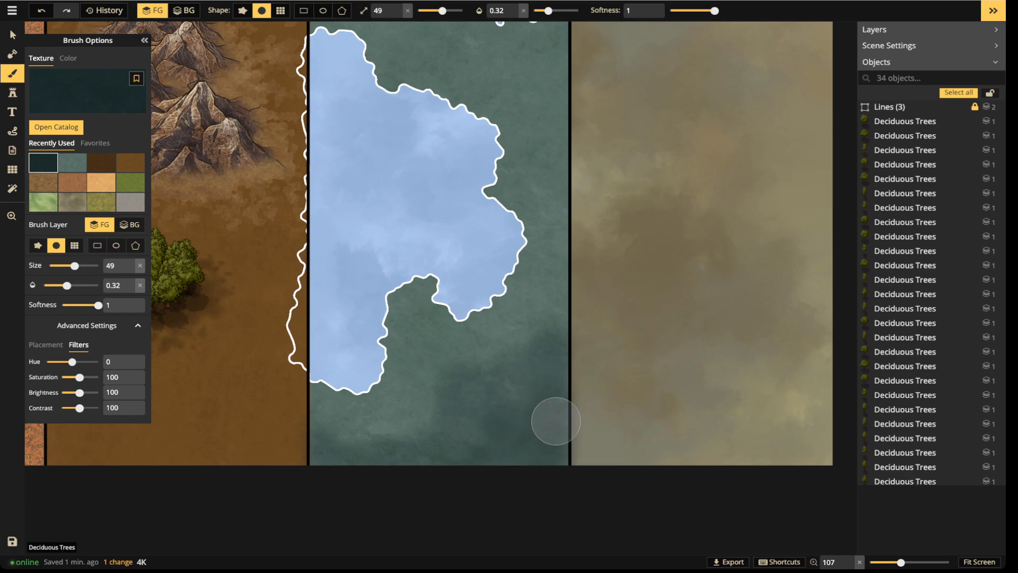
Deepen the dark shading along the teal panel's lower edge and lower right corner with repeated soft dabs.
drag(530, 460, 475, 459)
click(549, 453)
click(550, 452)
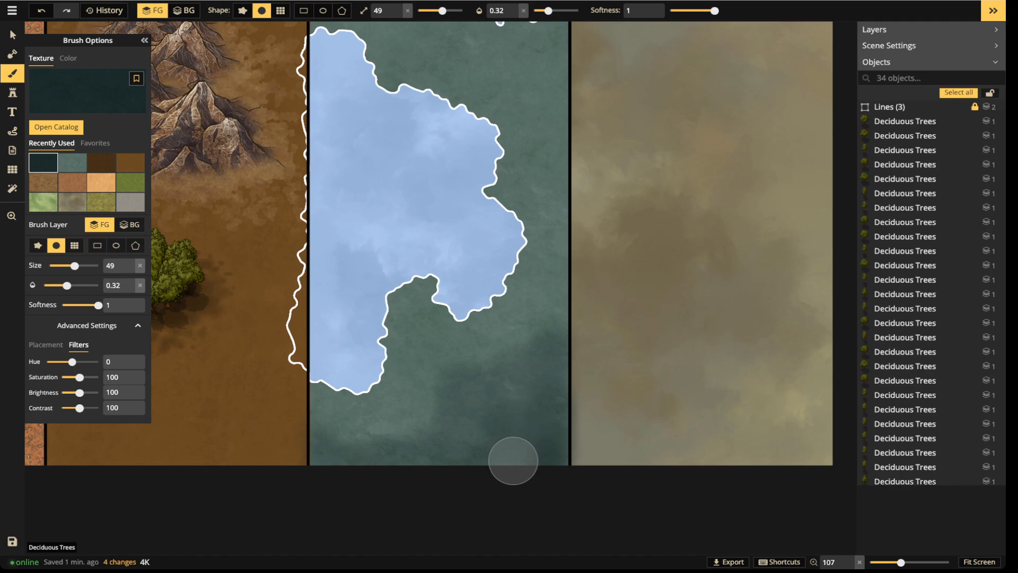
click(550, 461)
click(553, 444)
click(544, 443)
click(309, 471)
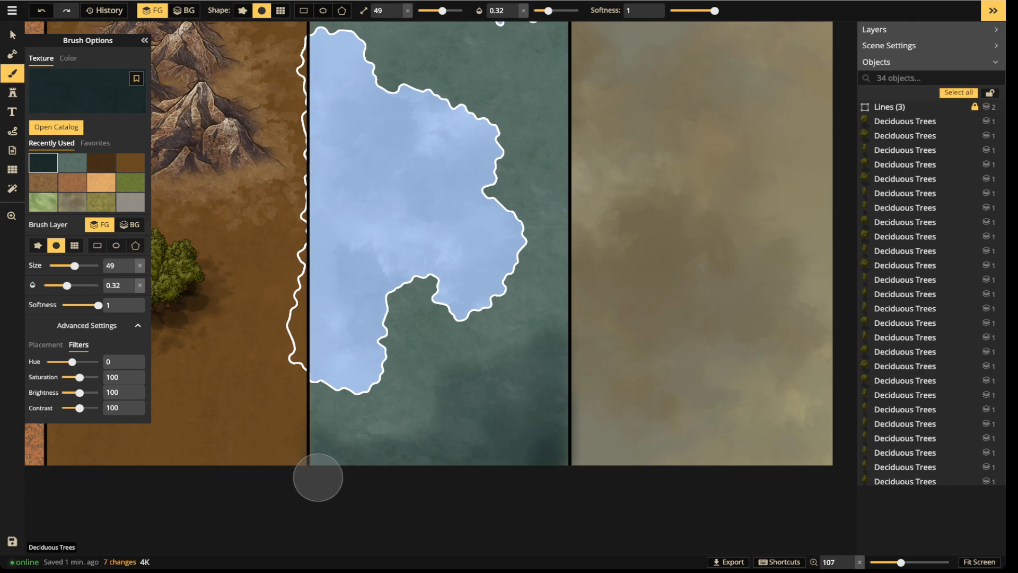
click(319, 479)
click(449, 470)
click(443, 476)
click(438, 483)
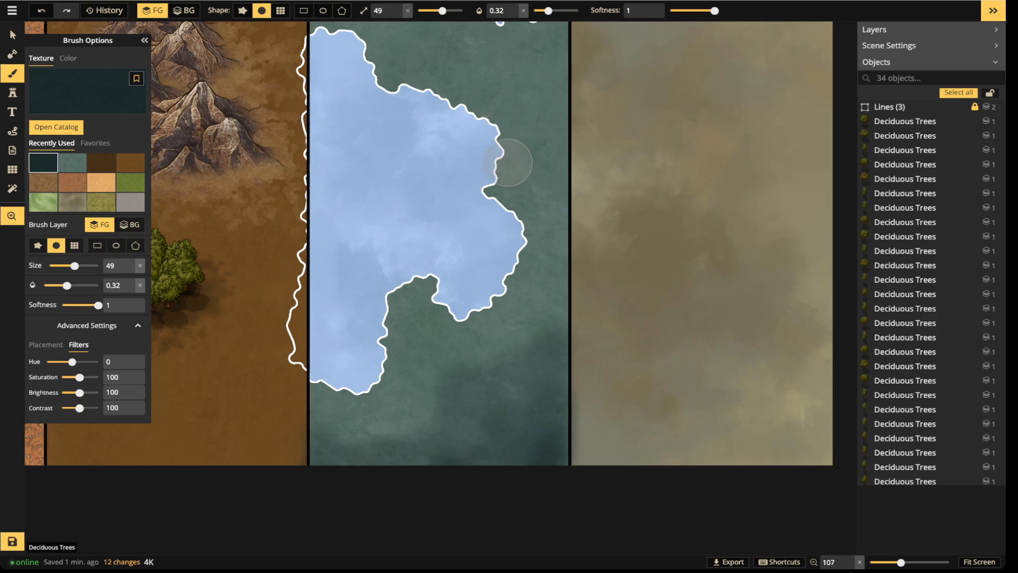
Paint dark patches in the upper part of the teal panel and along its right edge beside the large lake.
scroll(527, 284, up, 3)
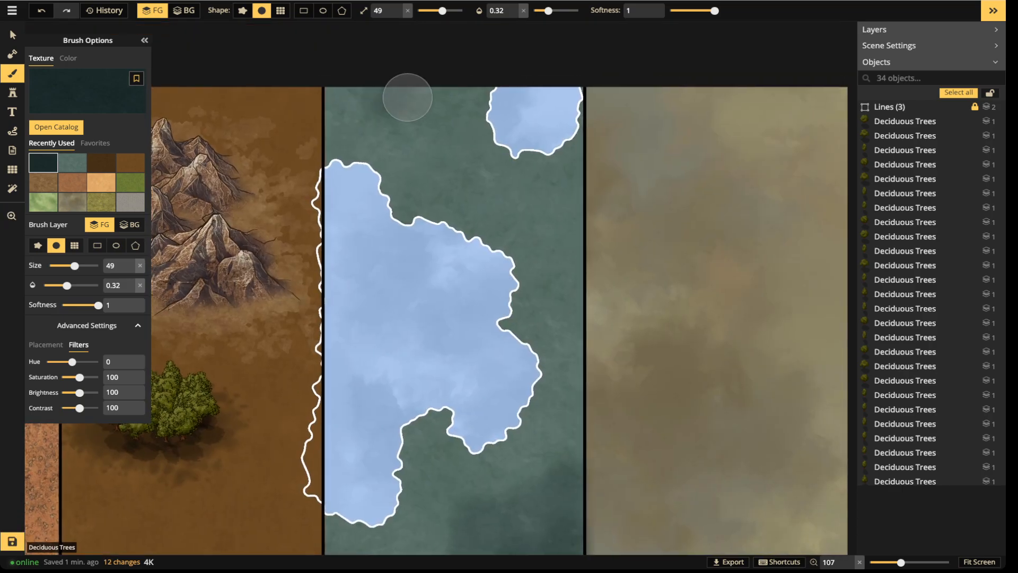
mouse_move(432, 151)
mouse_down()
mouse_move(438, 96)
mouse_move(332, 91)
mouse_move(413, 95)
mouse_move(382, 75)
mouse_move(377, 85)
mouse_move(579, 199)
mouse_move(572, 211)
mouse_up()
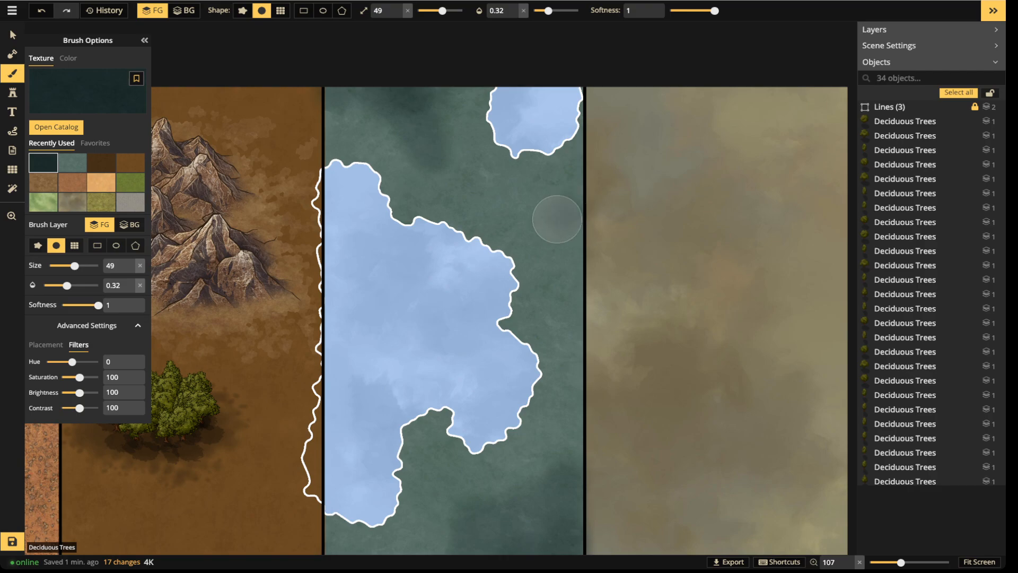
mouse_move(570, 230)
mouse_down()
mouse_move(575, 182)
mouse_move(532, 214)
mouse_move(547, 210)
mouse_up()
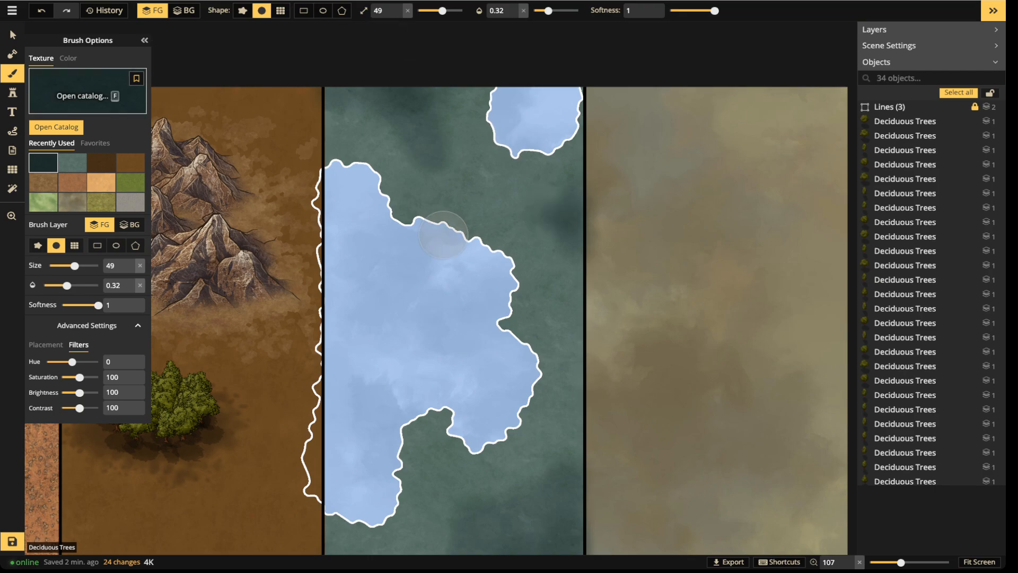
Enable inner shadows in the mask effects and set them to white (FFFFFF), blur 17 and opacity 31.
key(s)
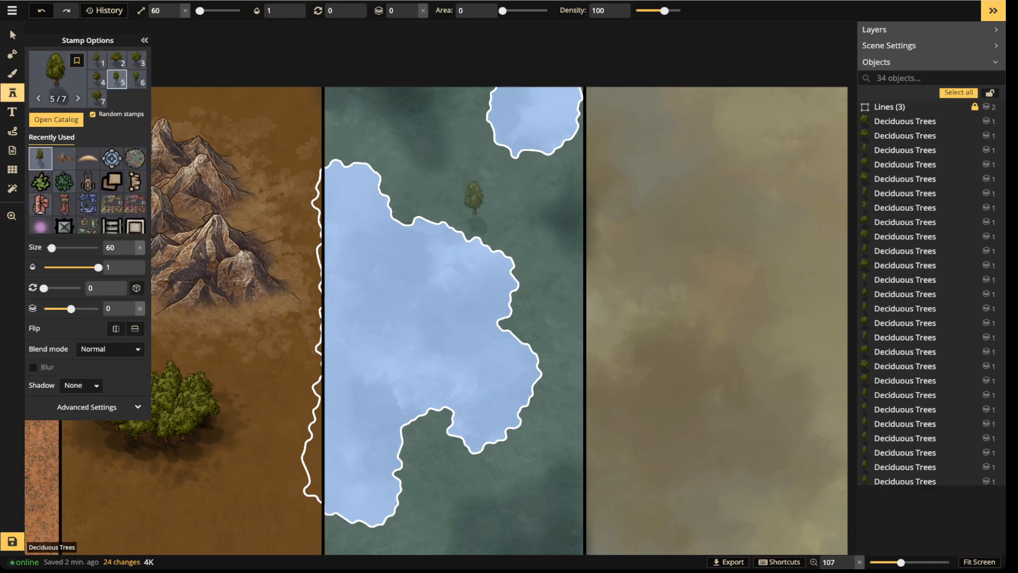
scroll(455, 209, up, 3)
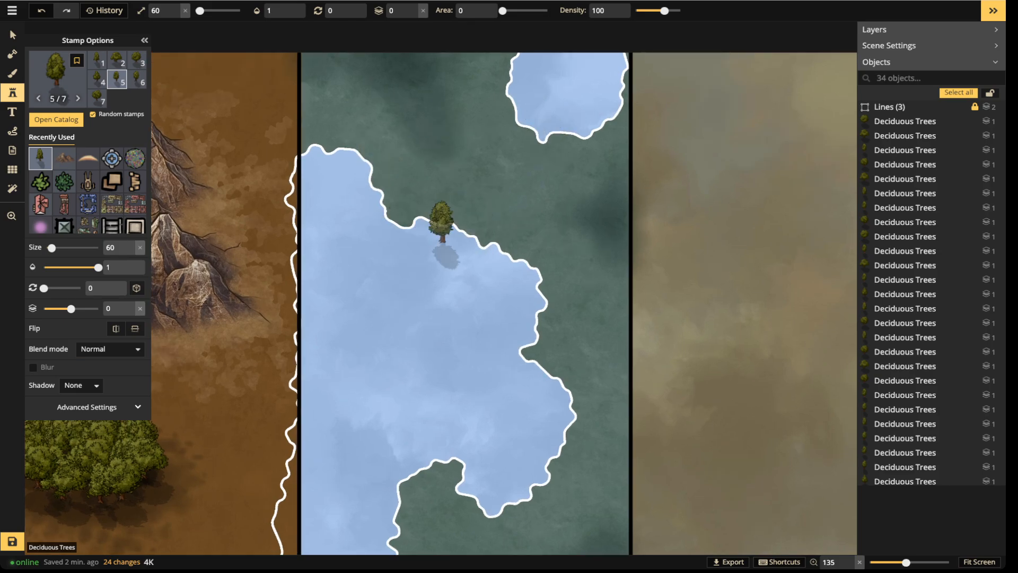
click(11, 53)
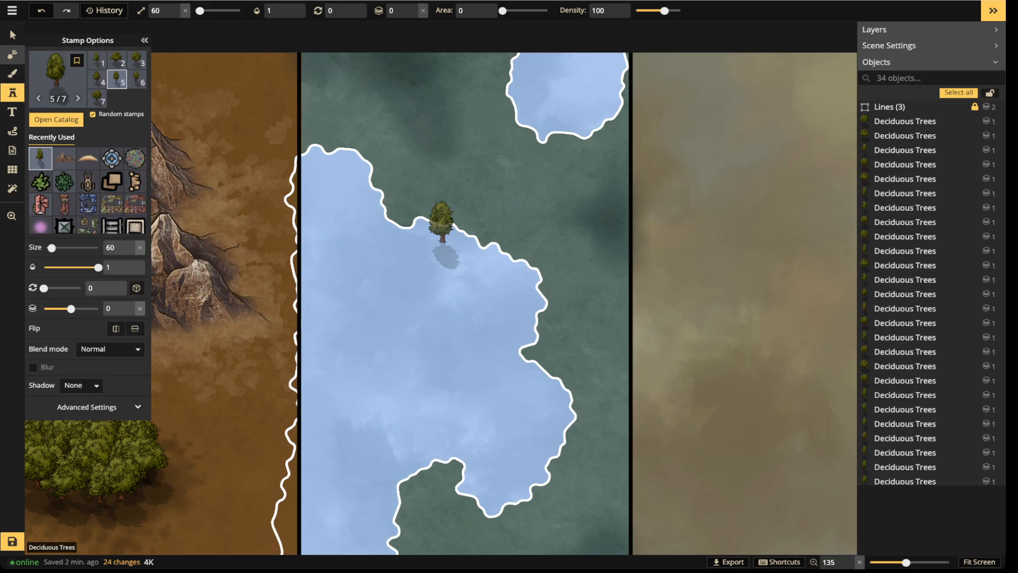
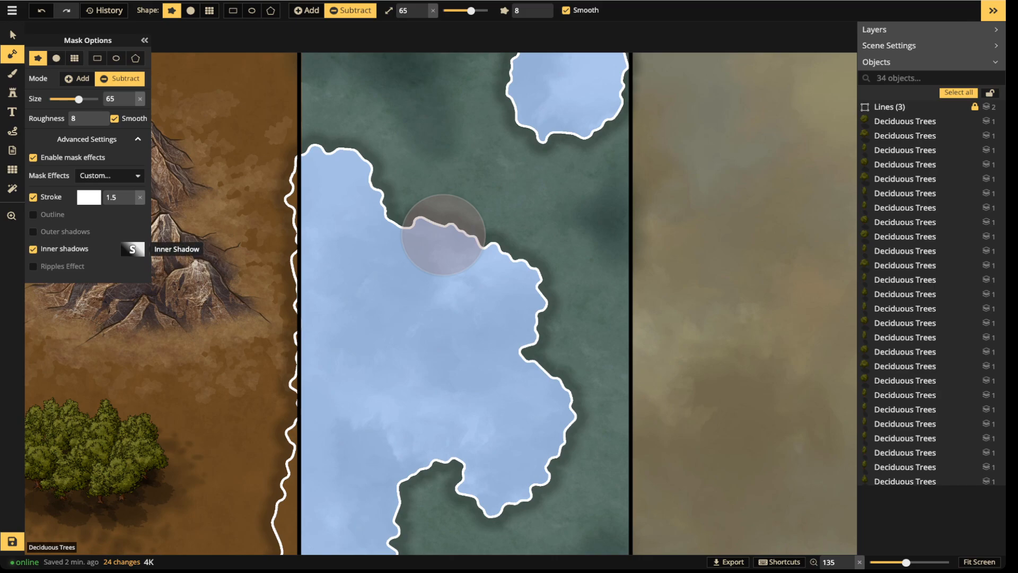
click(133, 249)
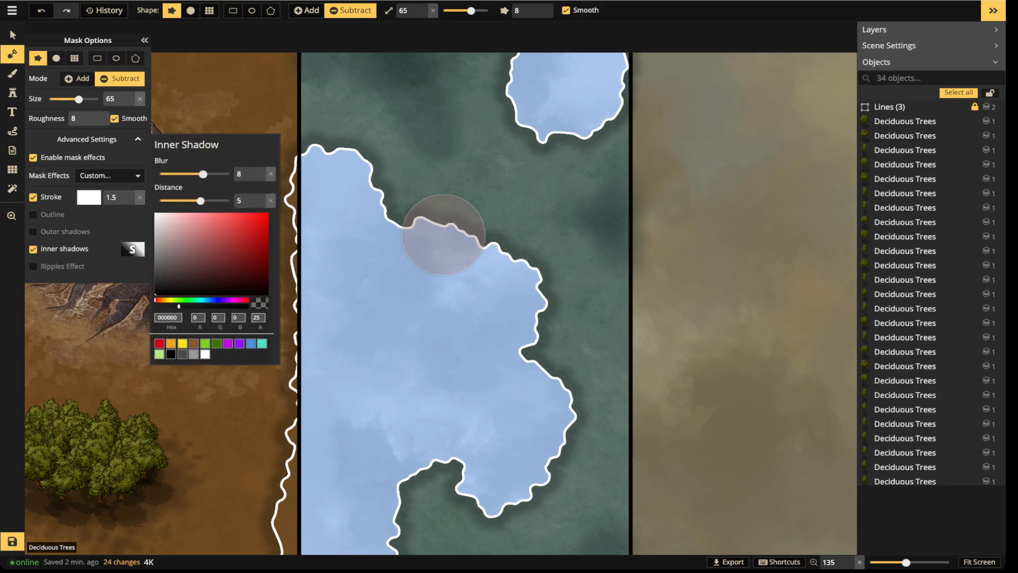
click(205, 353)
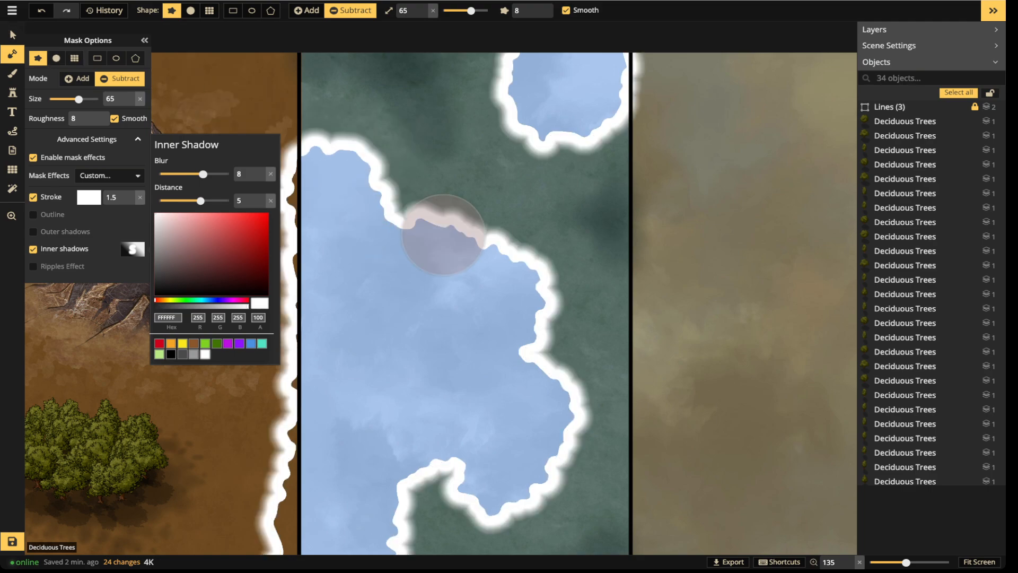
drag(202, 174, 218, 174)
click(184, 306)
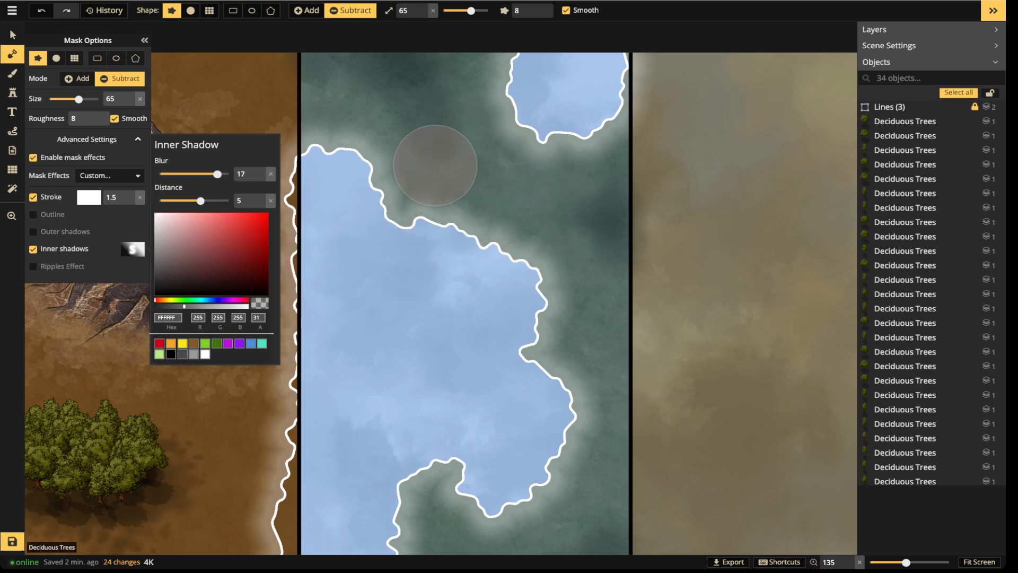
Recolour the inner shadow to pale blue (C4D8EF) at opacity 33, and set the mask stroke width to 1.4.
click(251, 343)
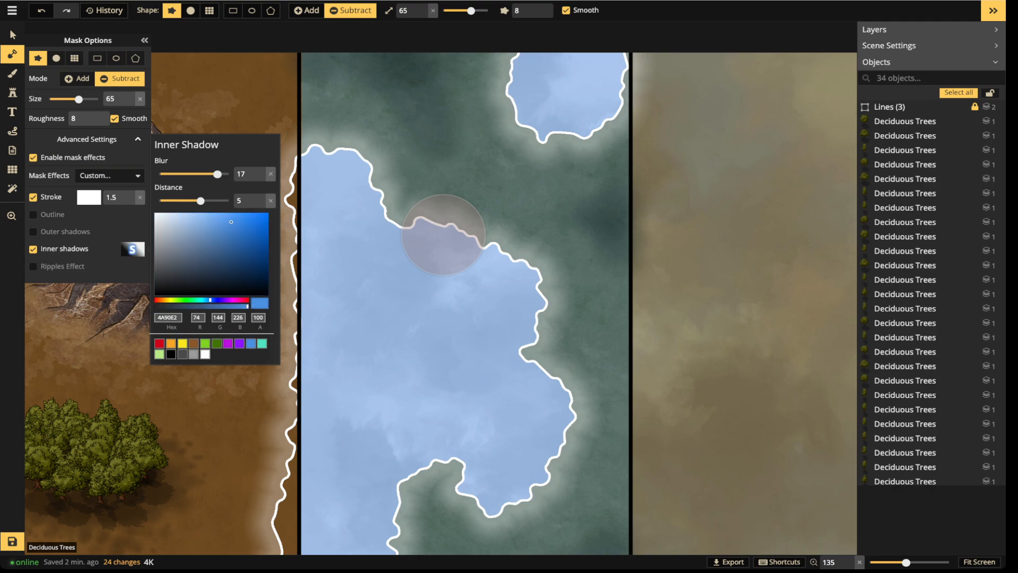
click(191, 218)
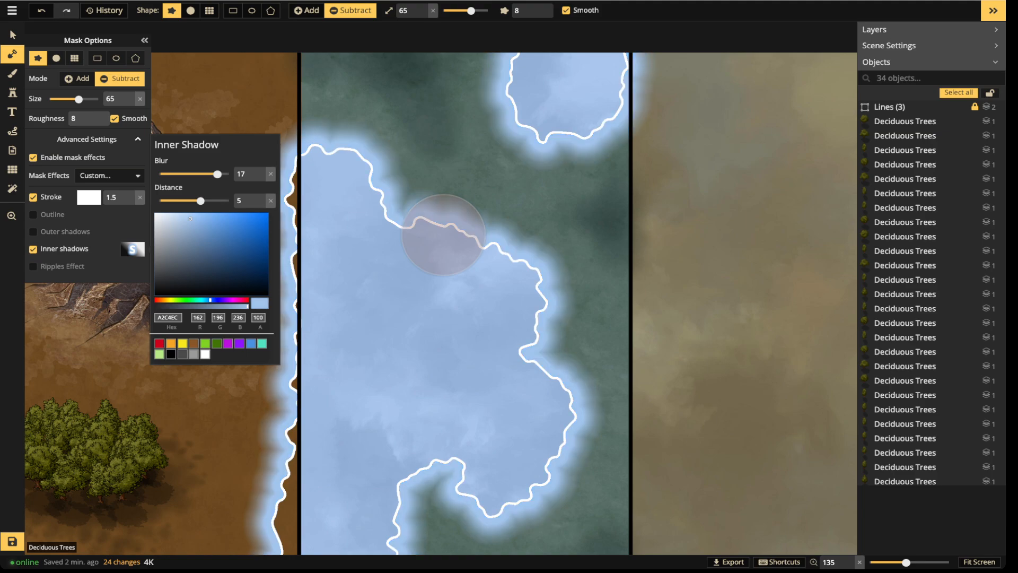
click(175, 218)
click(186, 306)
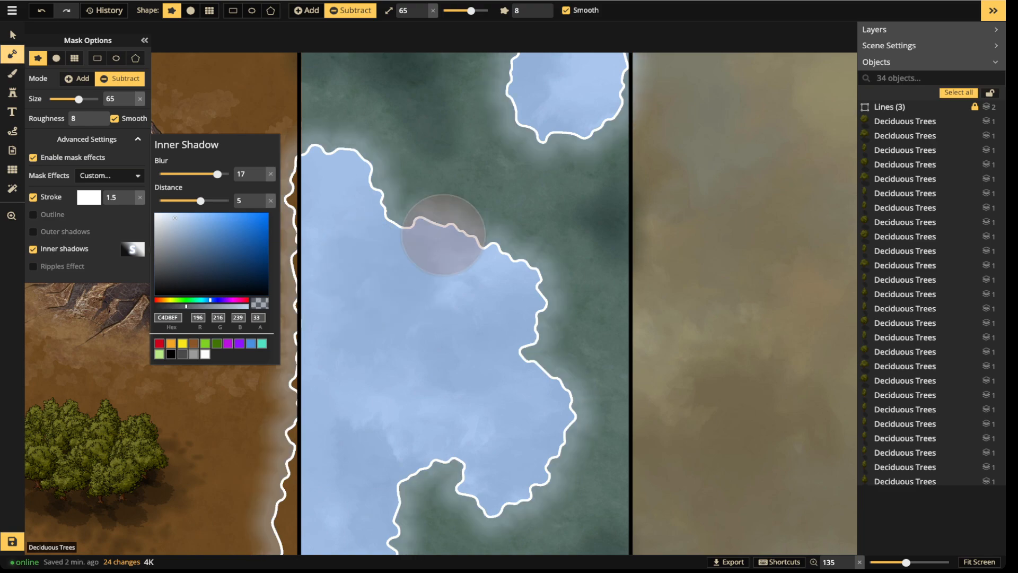
click(120, 197)
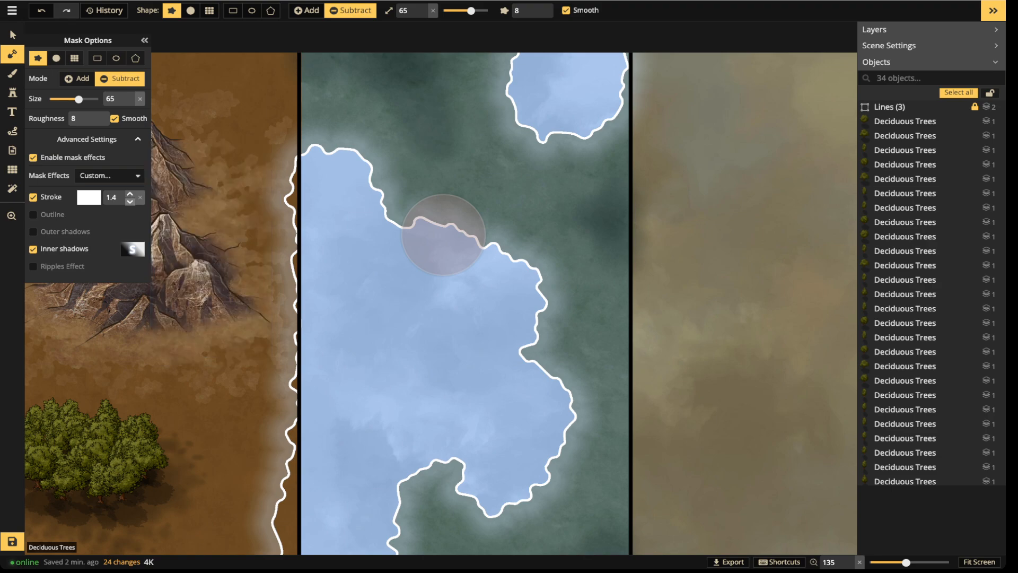
Choose the light blue water texture from the texture catalog for the foreground brush.
key(v)
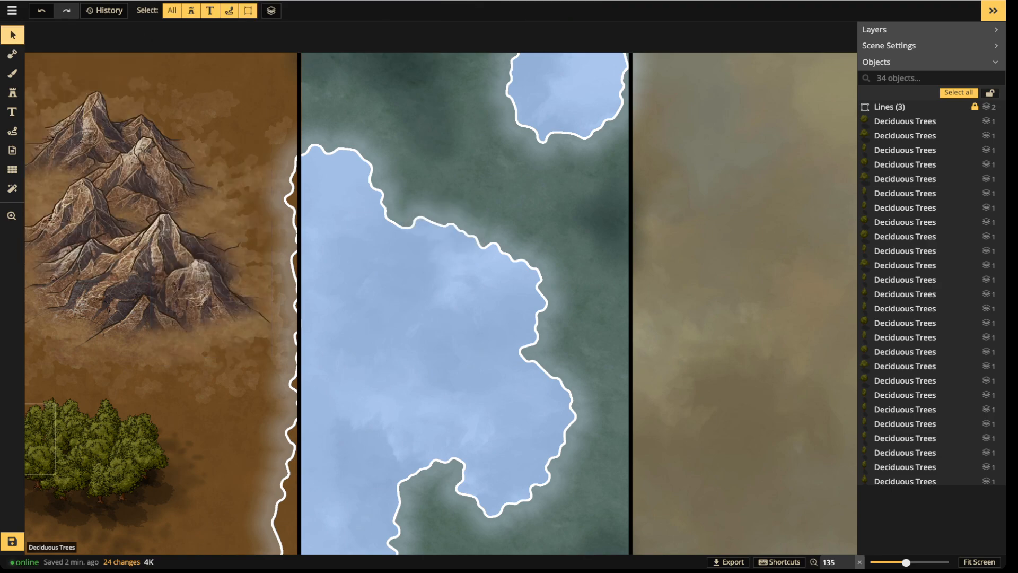
scroll(502, 269, up, 2)
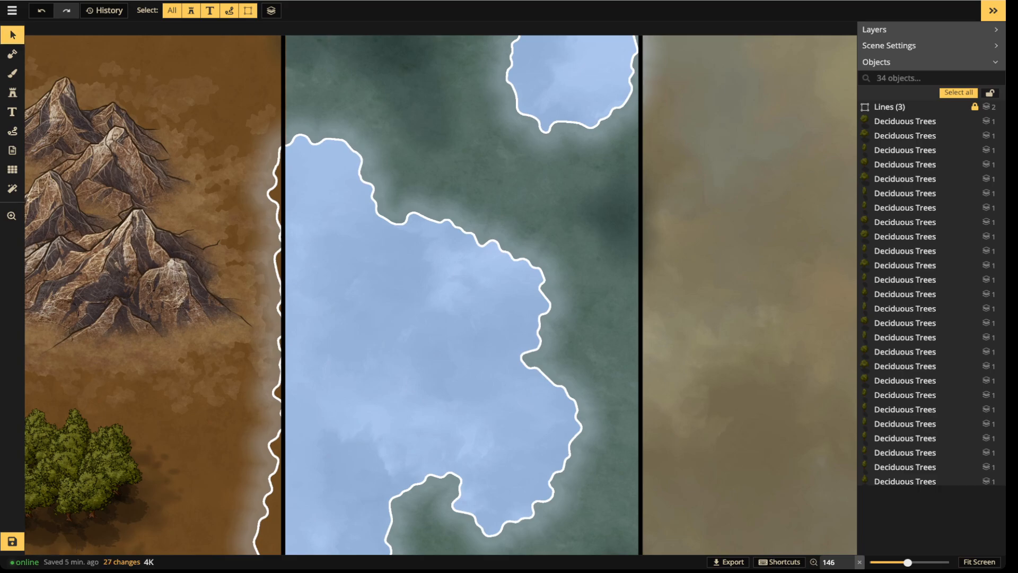
scroll(530, 286, up, 5)
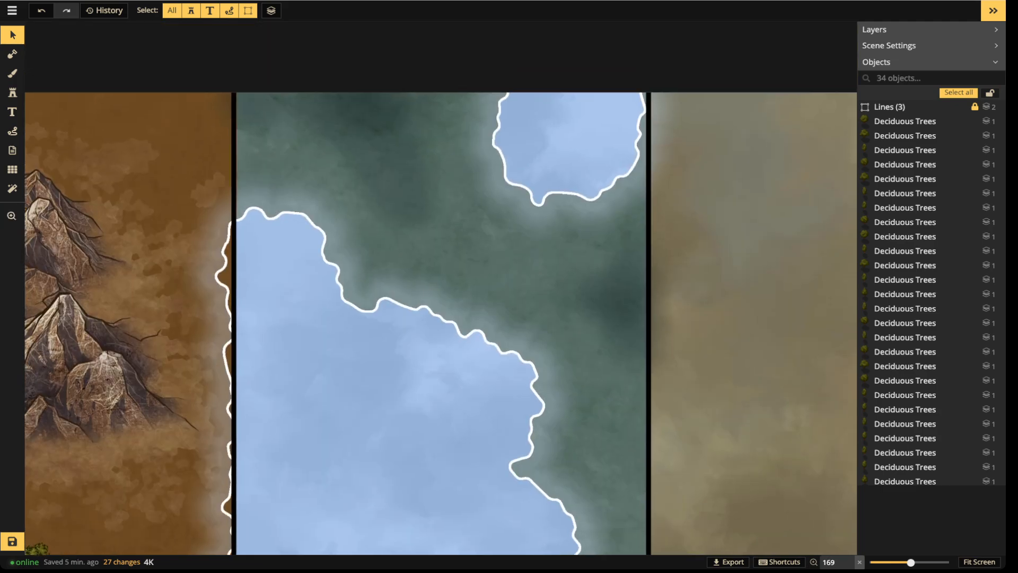
key(b)
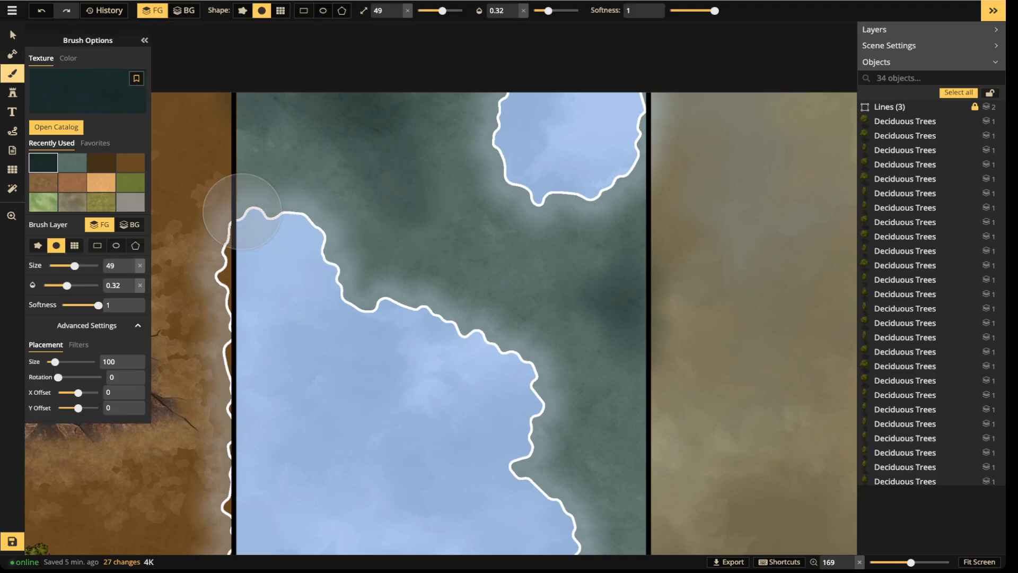
click(72, 163)
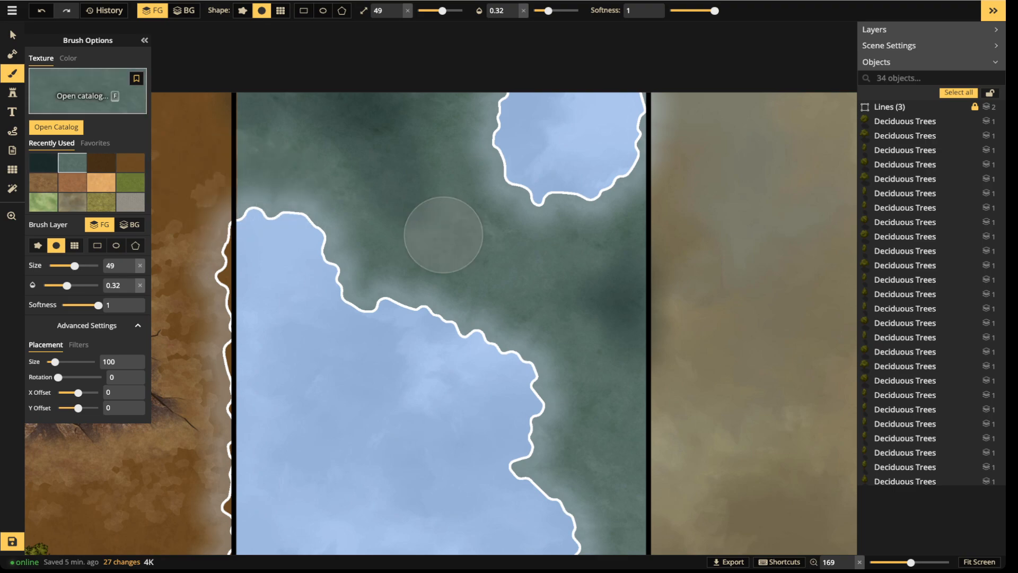
key(f)
click(312, 408)
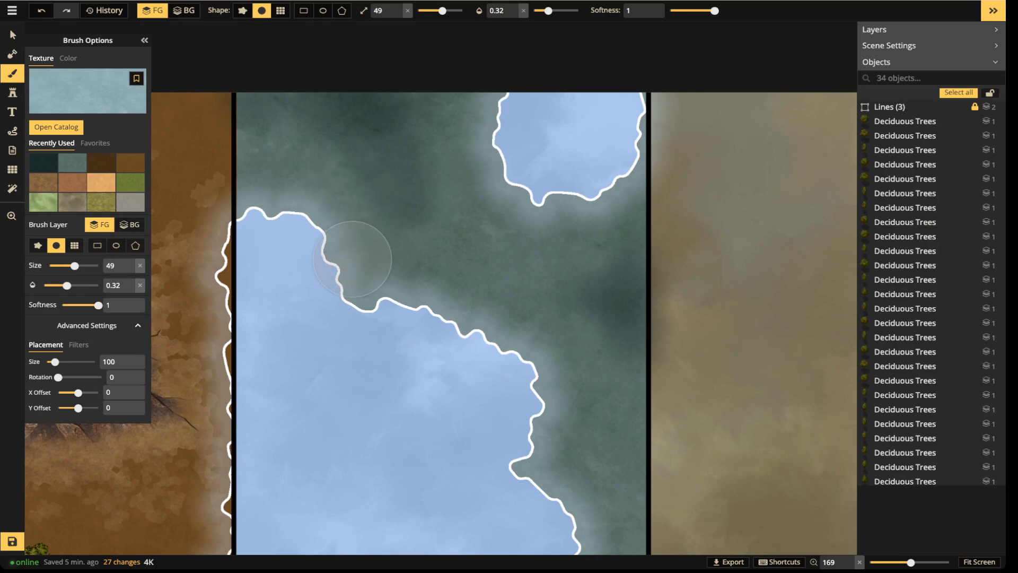
Paint soft light blue shallows along both carved coastlines with the round brush at size 38 and opacity 0.44.
scroll(353, 259, down, 3)
scroll(352, 259, up, 1)
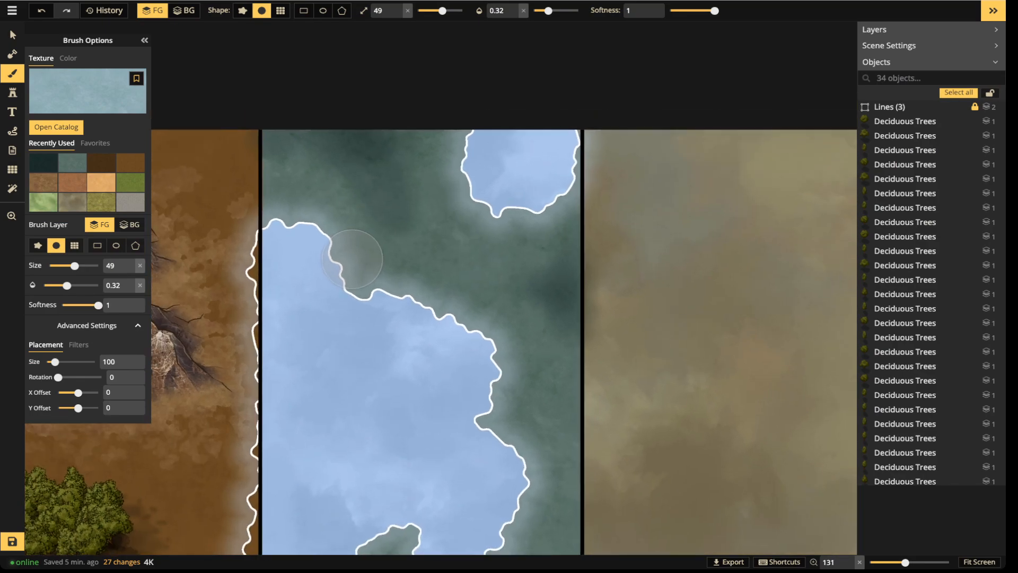
scroll(401, 247, down, 4)
scroll(401, 247, up, 1)
scroll(432, 202, up, 3)
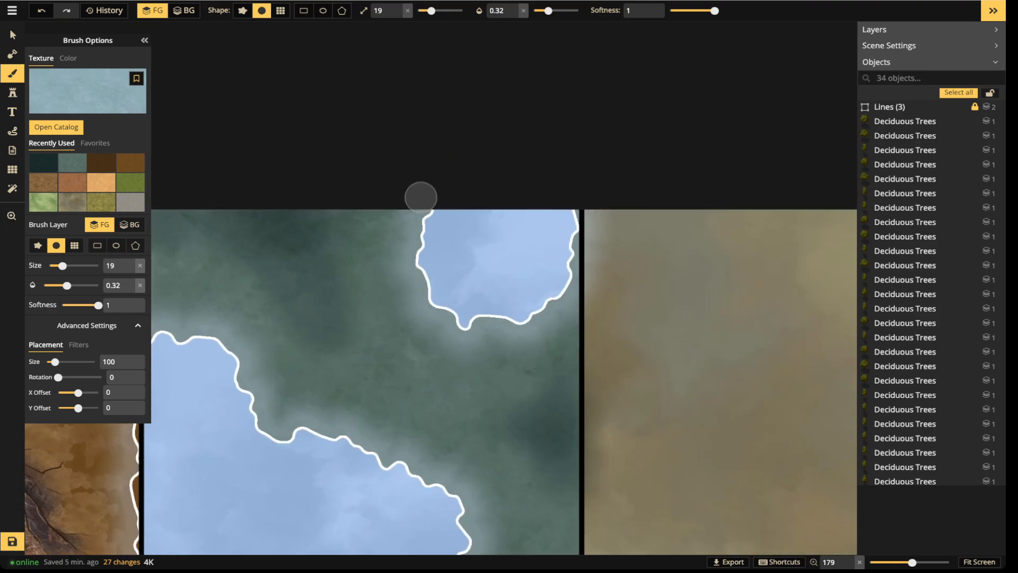
scroll(421, 197, up, 2)
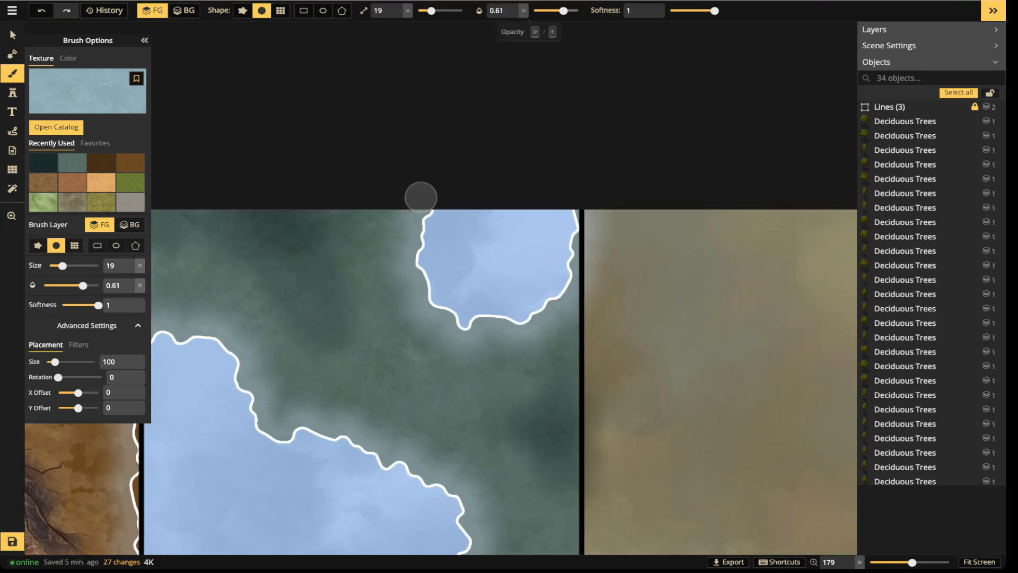
scroll(420, 197, up, 2)
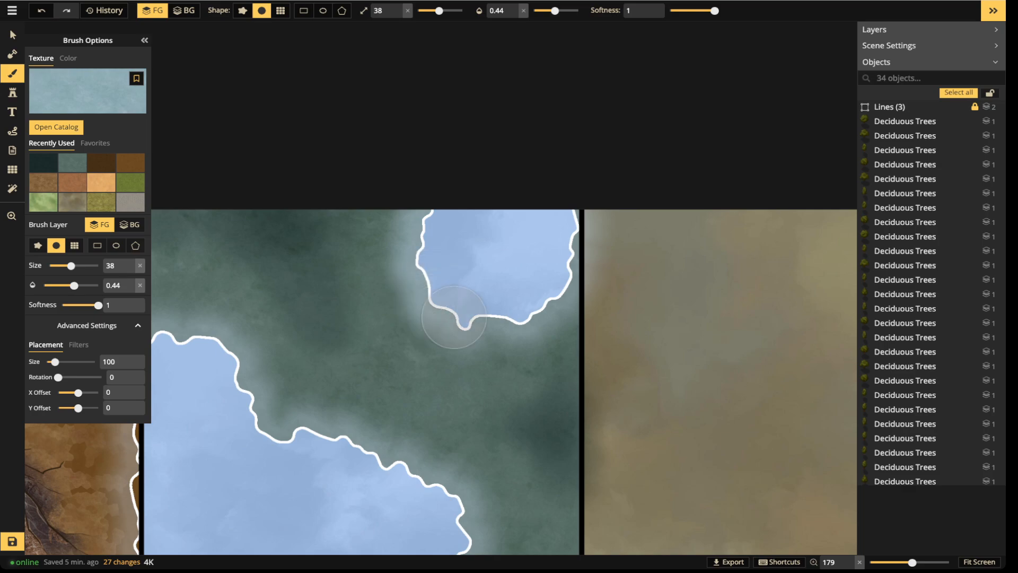
click(569, 274)
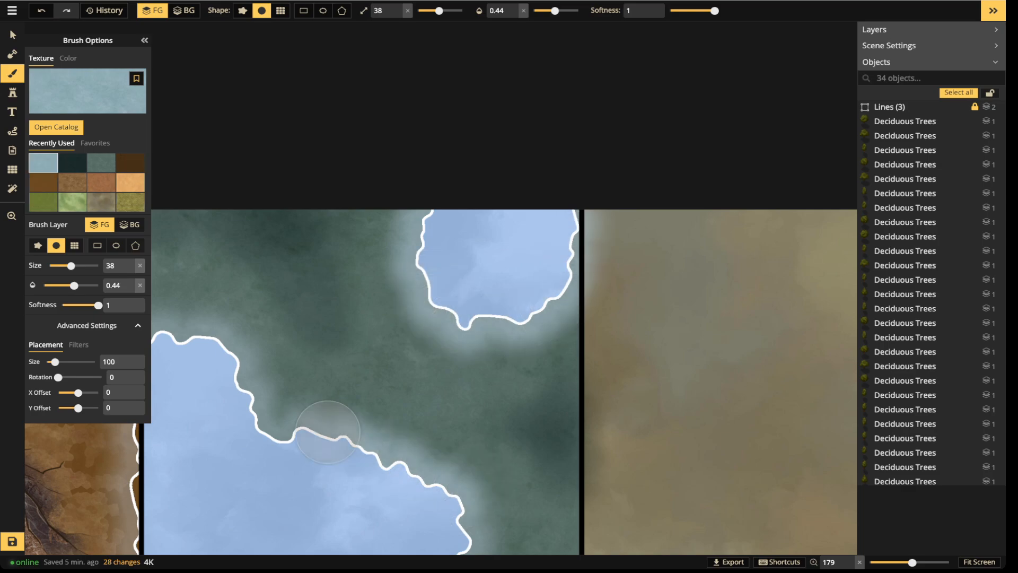
mouse_move(227, 354)
mouse_down()
mouse_move(216, 332)
mouse_move(152, 336)
mouse_up()
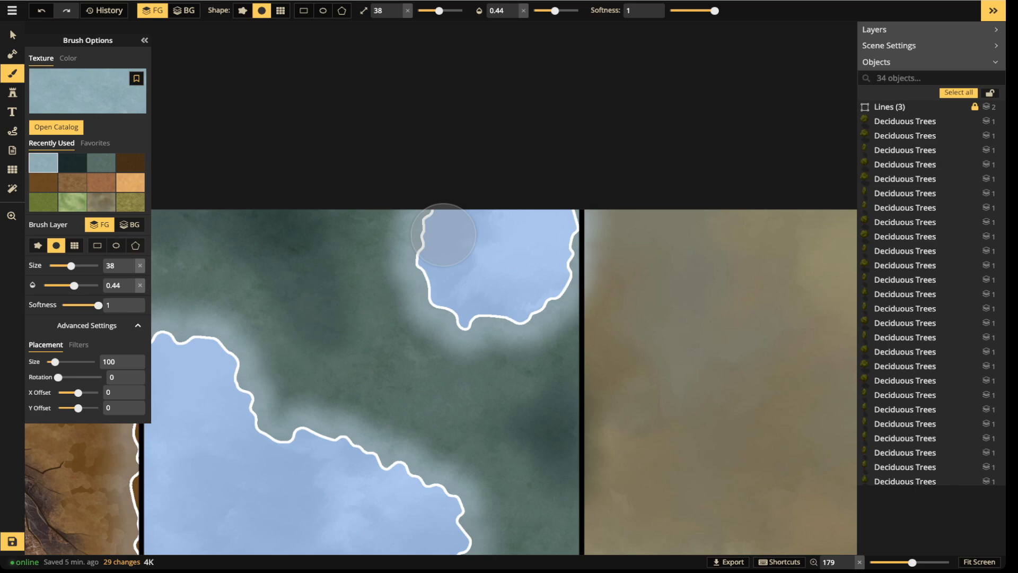
Paint jagged light blue patches around the upper coastline with the rough brush at size 13, opacity 0.19 and roughness 3.
click(544, 10)
click(428, 11)
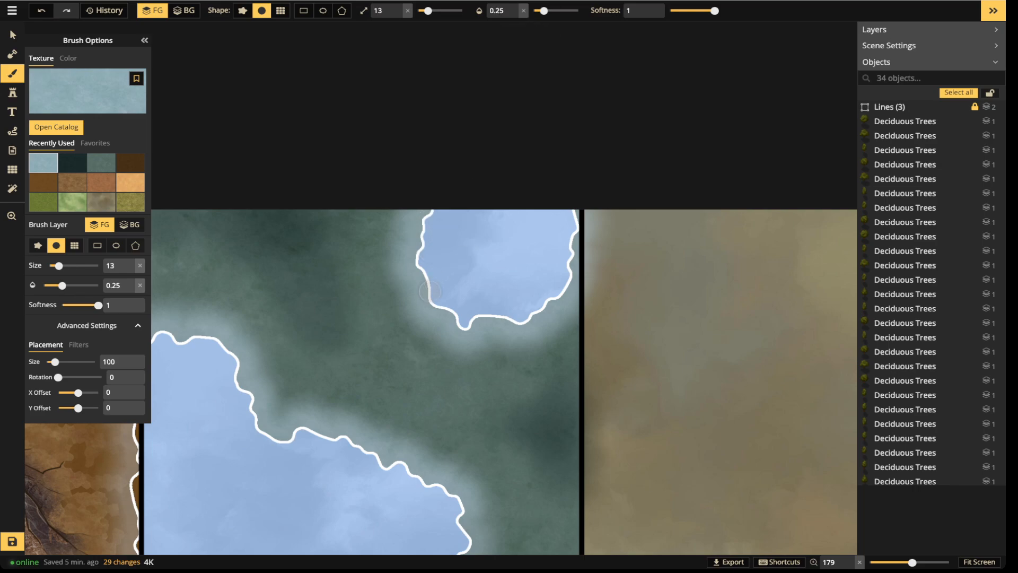
click(543, 10)
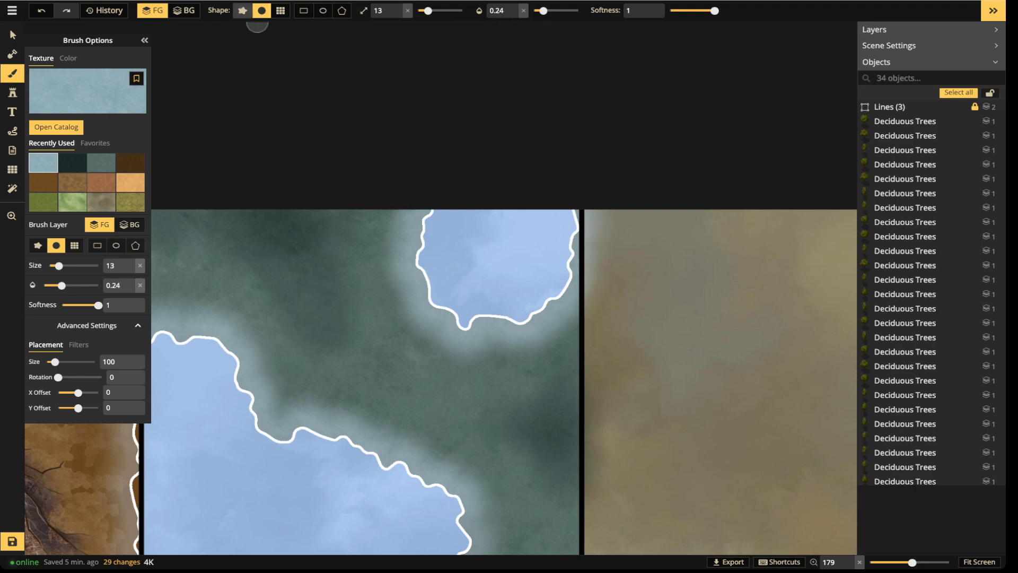
click(243, 10)
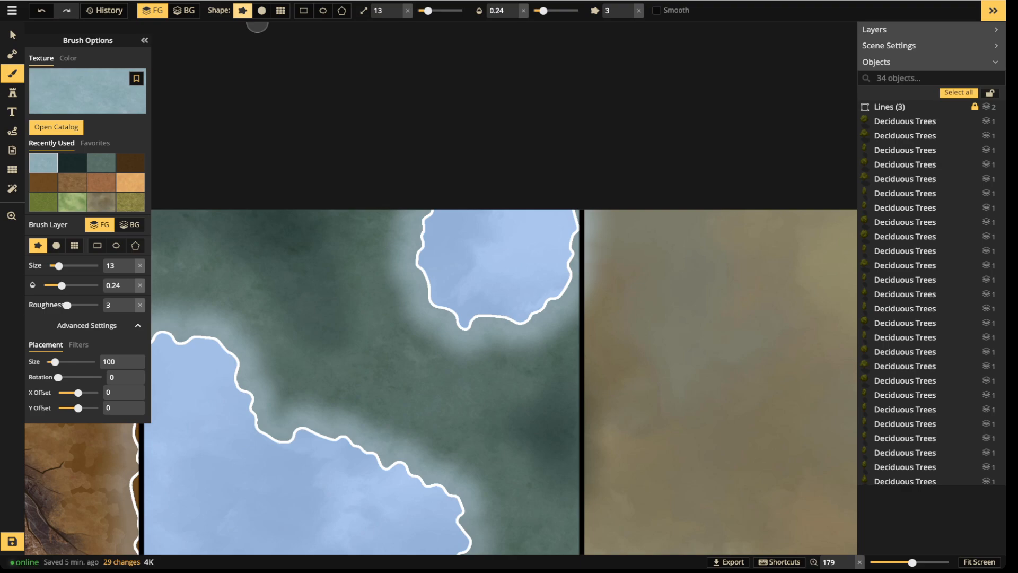
scroll(514, 11, down, 2)
scroll(514, 10, down, 2)
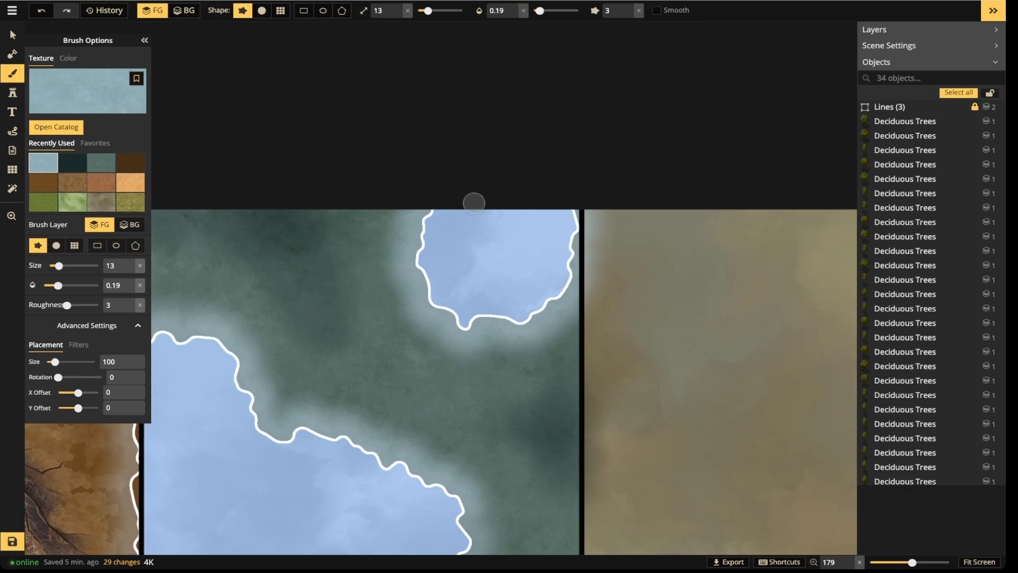
mouse_move(345, 234)
mouse_down()
mouse_move(384, 234)
mouse_move(358, 267)
mouse_move(361, 302)
mouse_move(411, 303)
mouse_move(430, 339)
mouse_move(457, 328)
mouse_move(519, 330)
mouse_move(538, 312)
mouse_move(569, 309)
mouse_move(538, 357)
mouse_move(565, 376)
mouse_move(551, 400)
mouse_up()
Reduce the brush size to 12 and roughen the outer edges of the shallows along both coastlines.
click(397, 14)
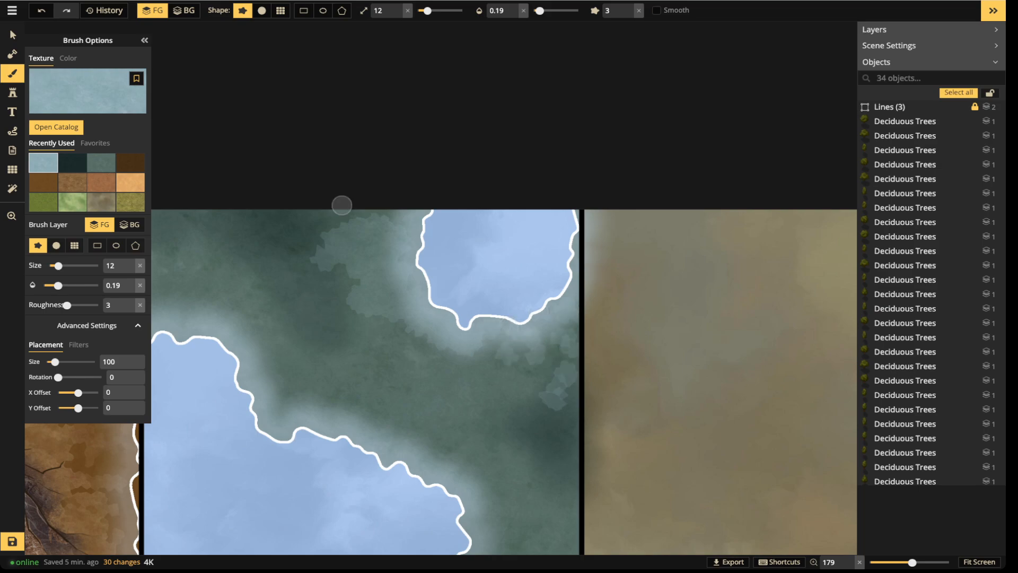
mouse_move(342, 205)
mouse_down()
mouse_move(380, 248)
mouse_move(403, 231)
mouse_up()
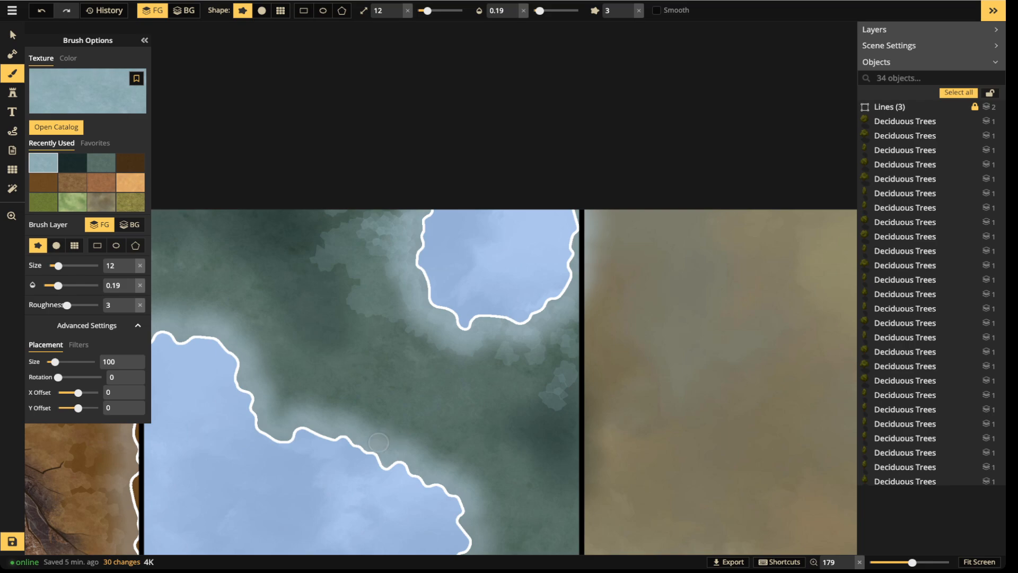
drag(271, 377, 483, 515)
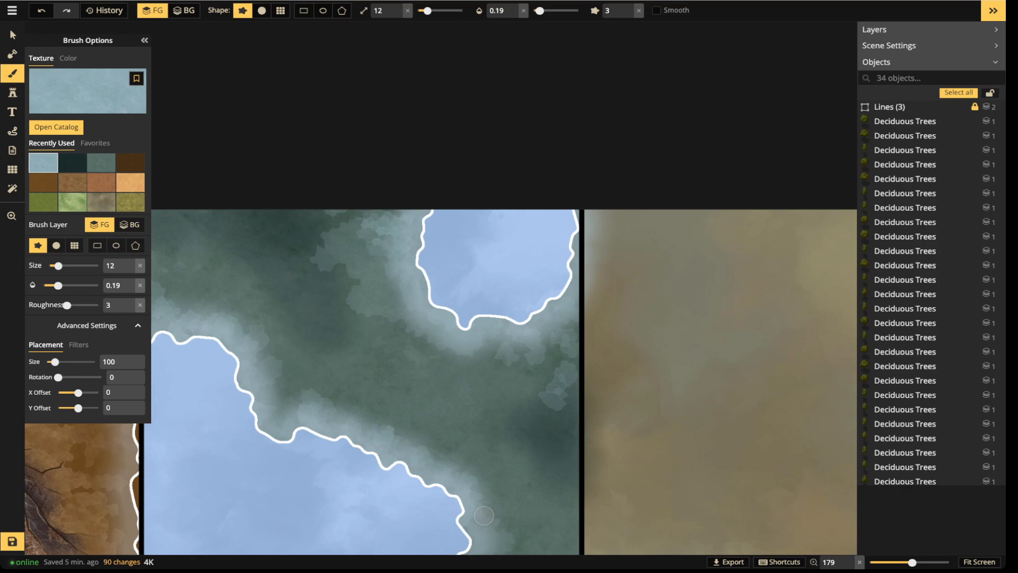
Add smaller light blue flecks beyond both coastlines' shallows, reducing the rough brush from size 7 to 5.
scroll(398, 11, down, 5)
drag(229, 315, 178, 293)
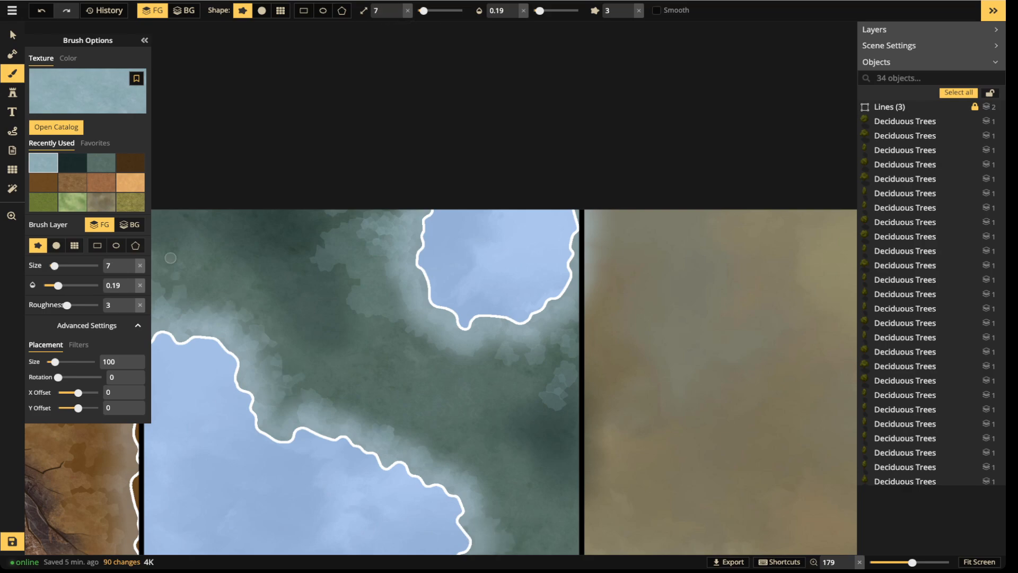
key(bracketleft)
key(bracketleft)
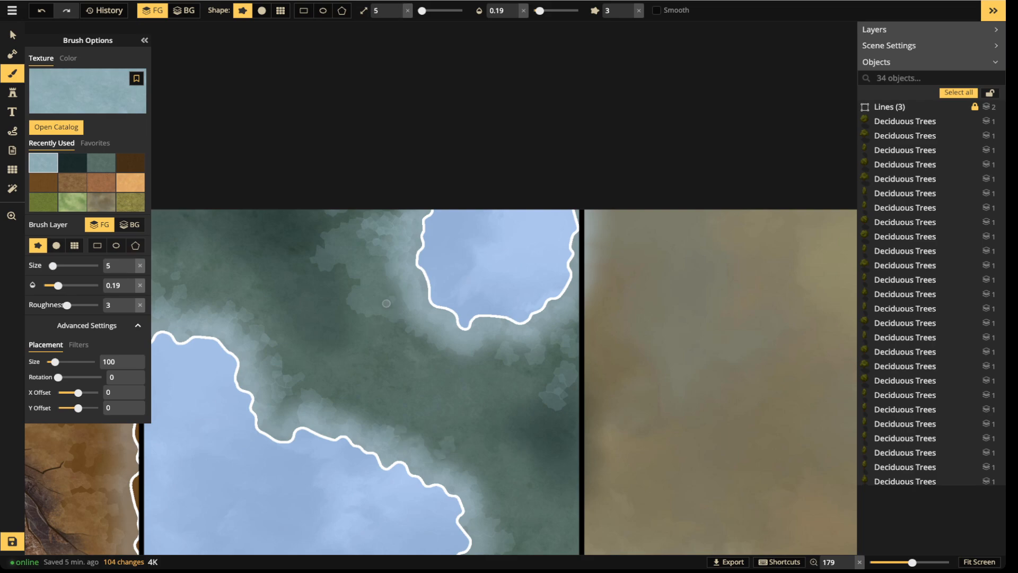
mouse_move(476, 367)
mouse_down()
mouse_move(563, 350)
mouse_move(558, 390)
mouse_move(576, 410)
mouse_move(565, 319)
mouse_up()
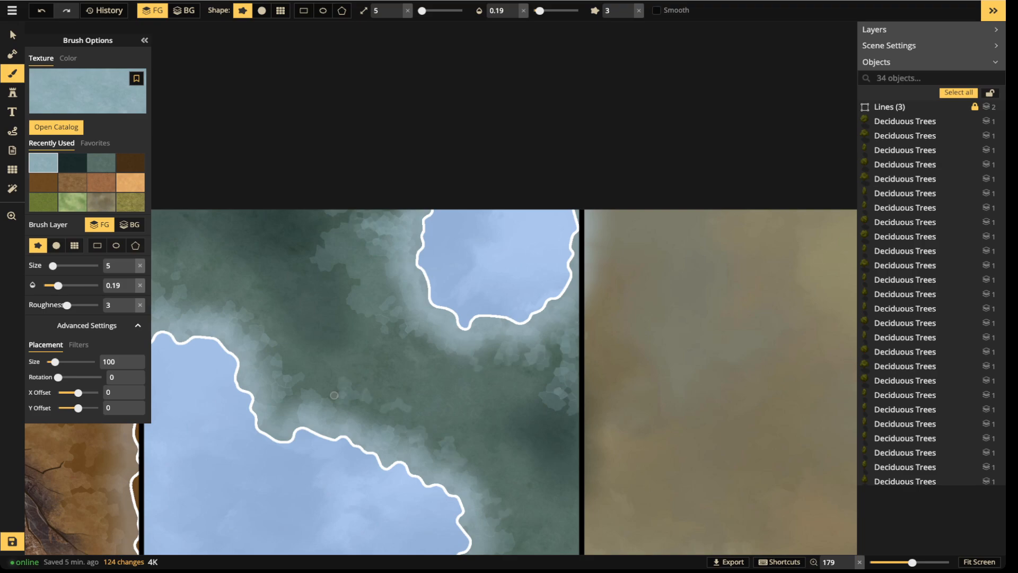
scroll(395, 424, down, 4)
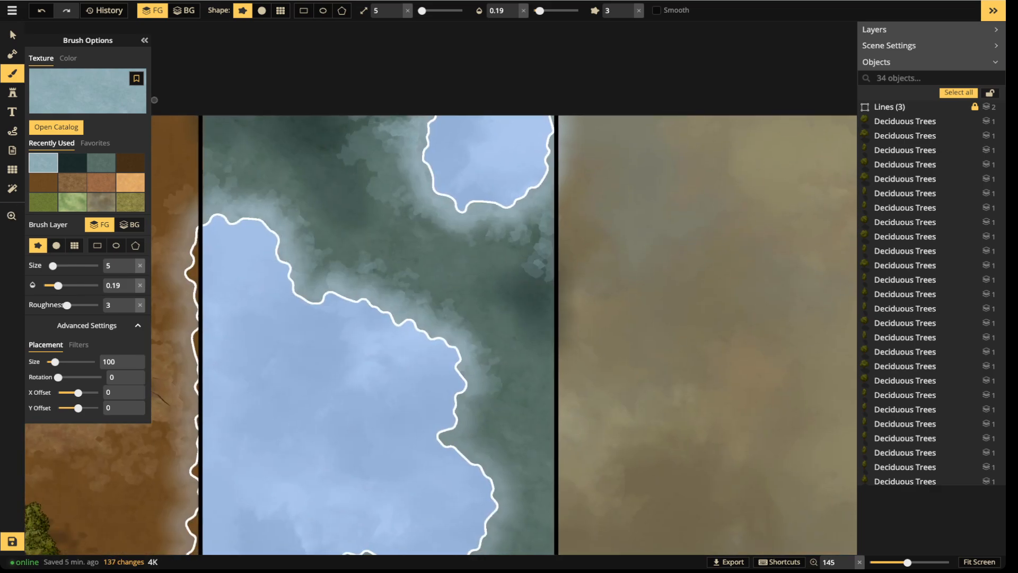
Select the teal texture, mark a rectangular area over the middle panel, and set the opacity to 1.
click(101, 163)
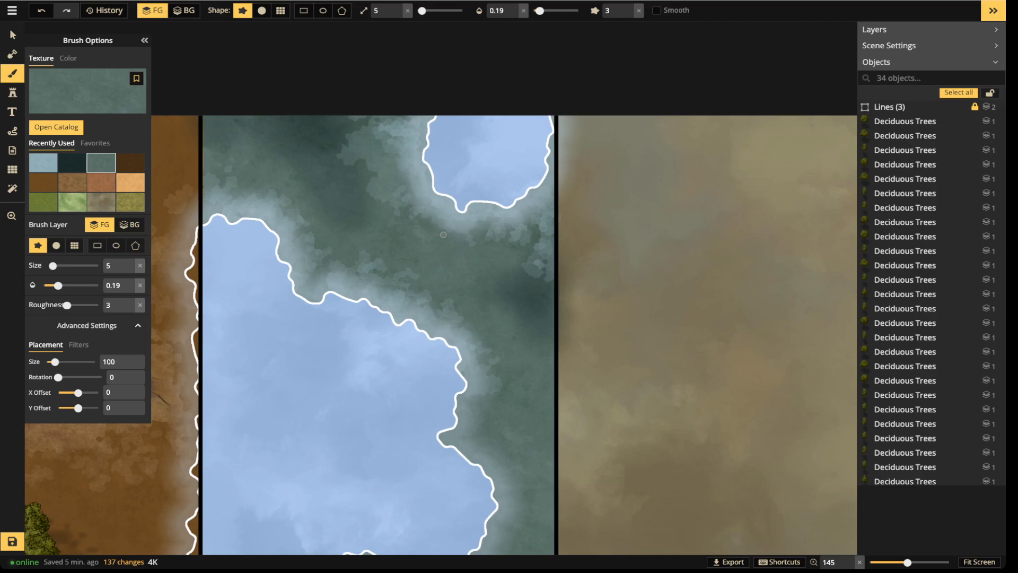
click(303, 11)
mouse_move(201, 102)
mouse_down()
mouse_move(295, 245)
mouse_move(563, 473)
mouse_move(595, 516)
mouse_up()
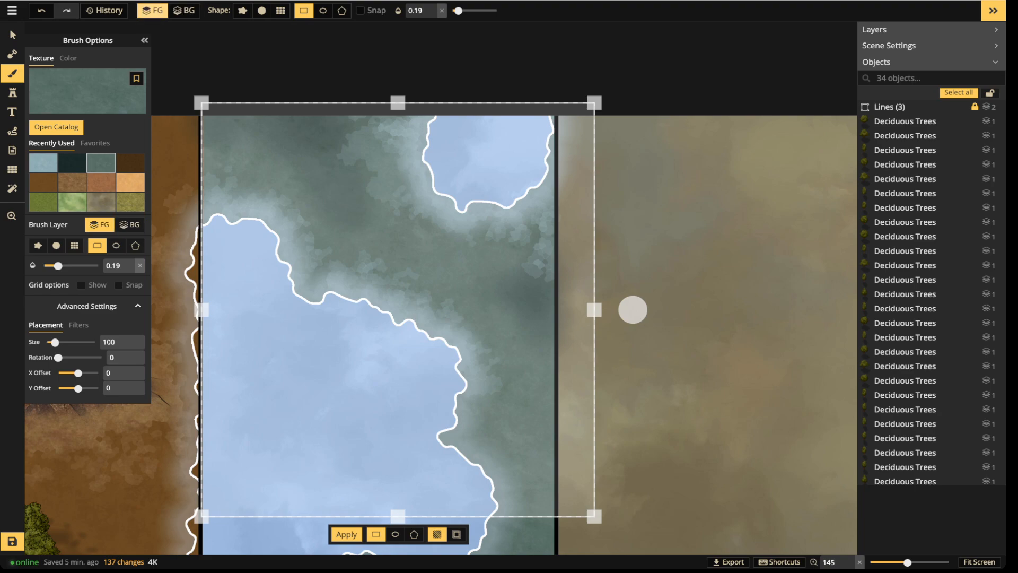
drag(459, 10, 499, 11)
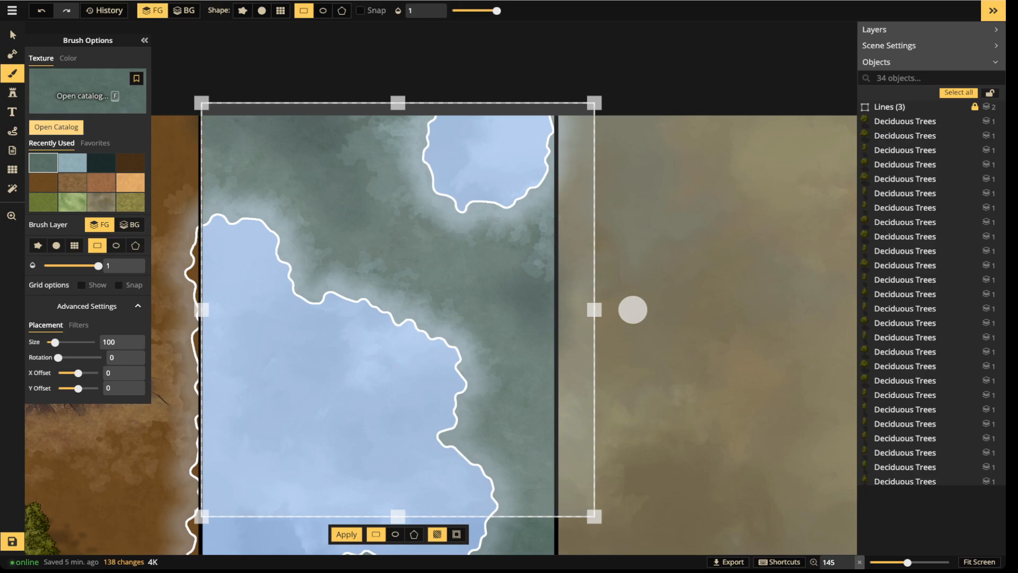
Fill the middle panel's background layer with the light green grass texture, using a rectangle extended down the panel.
click(43, 201)
click(72, 202)
key(b)
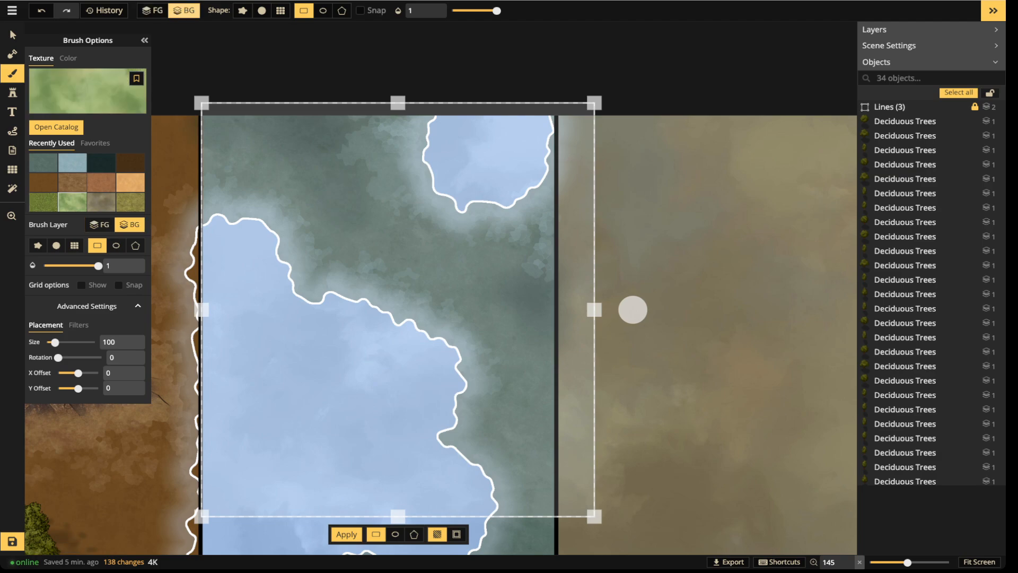
scroll(632, 309, down, 3)
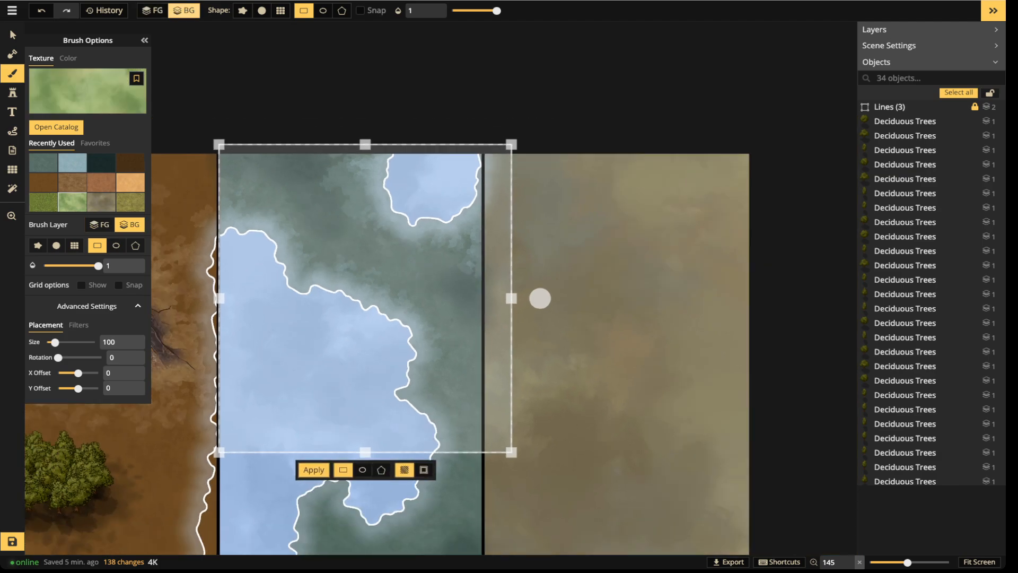
key(Return)
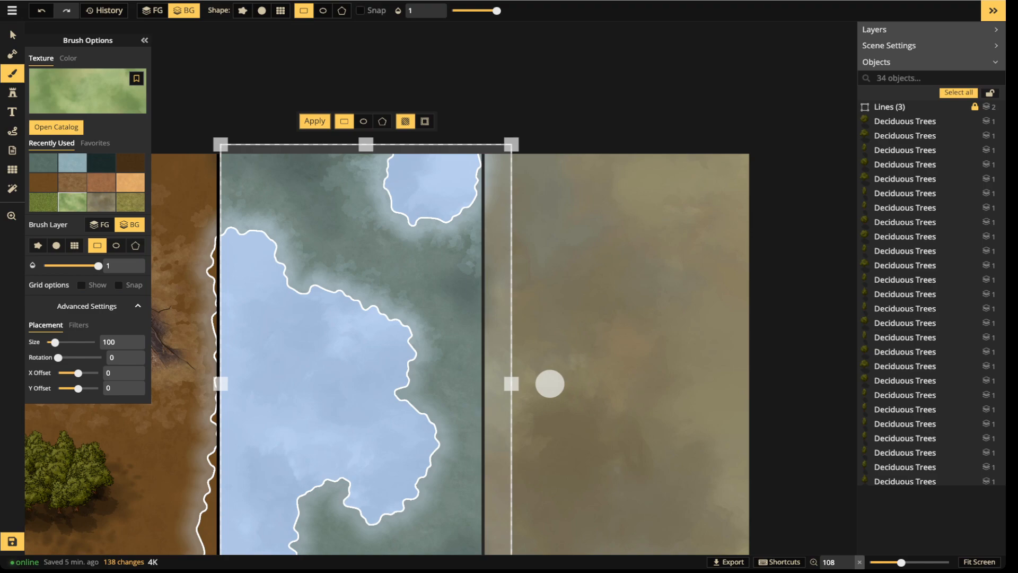
Fill the upper part of the middle panel's foreground layer with the teal texture, using a rectangle matched to the panel's width.
scroll(550, 383, up, 2)
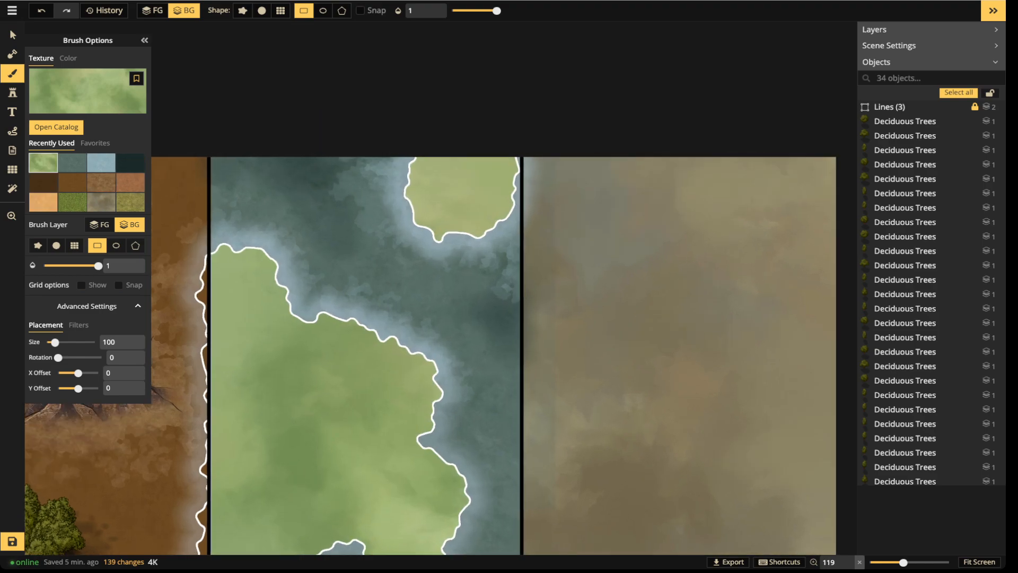
scroll(379, 334, up, 4)
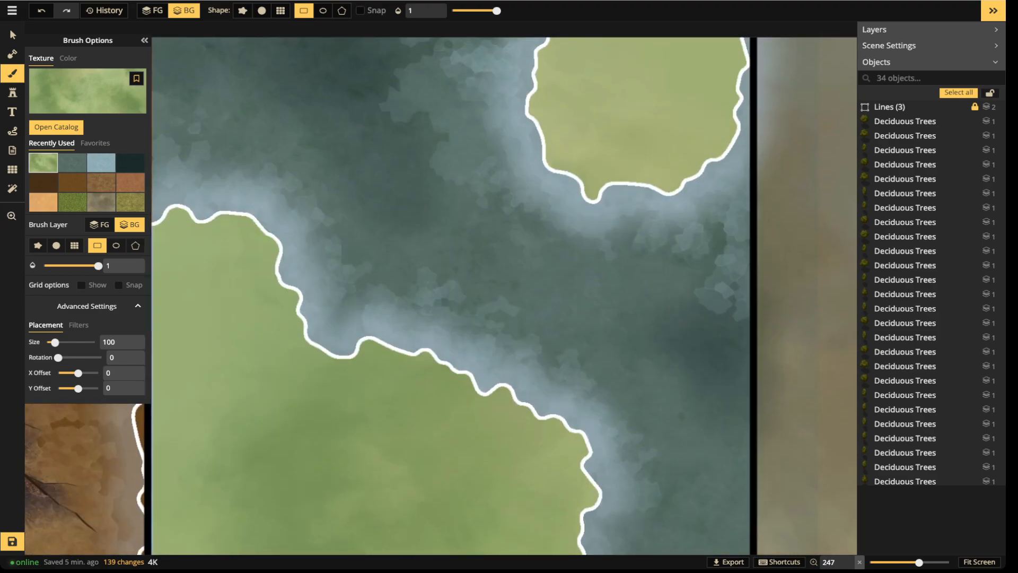
scroll(369, 165, down, 3)
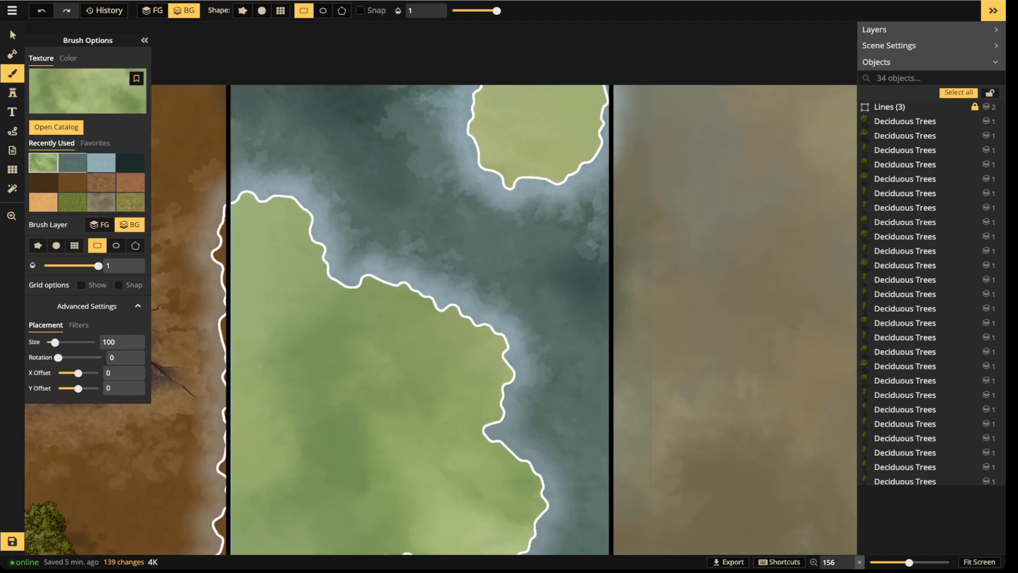
click(72, 162)
mouse_move(227, 90)
mouse_down()
mouse_move(488, 313)
mouse_move(566, 363)
mouse_move(494, 228)
mouse_move(580, 364)
mouse_move(582, 488)
mouse_move(580, 475)
mouse_up()
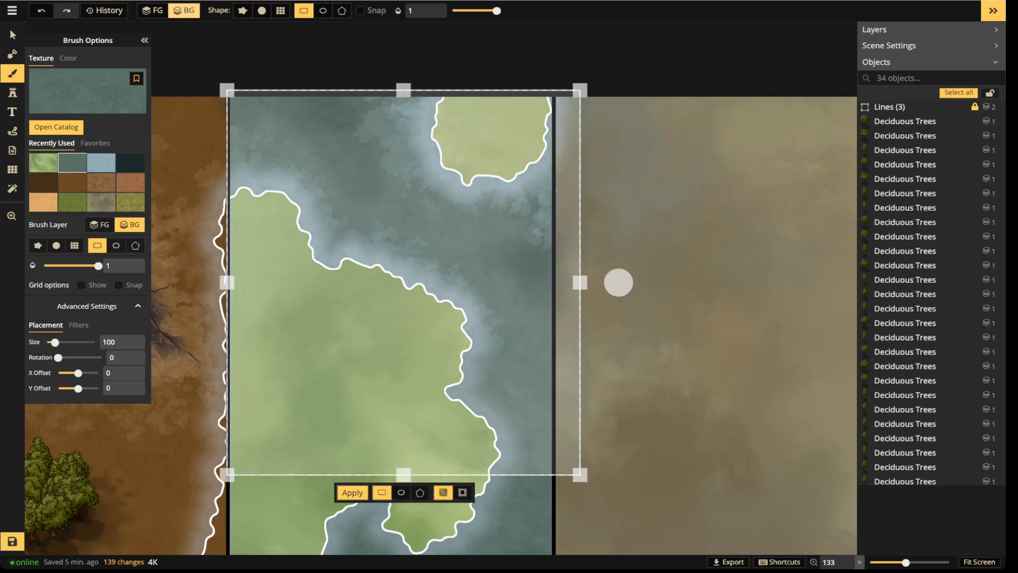
key(f)
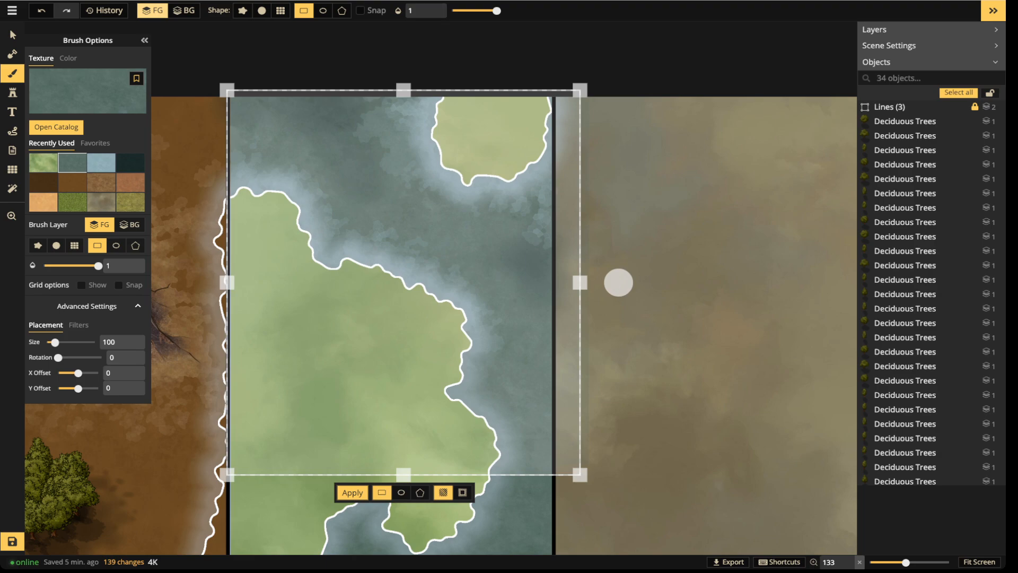
drag(619, 282, 592, 282)
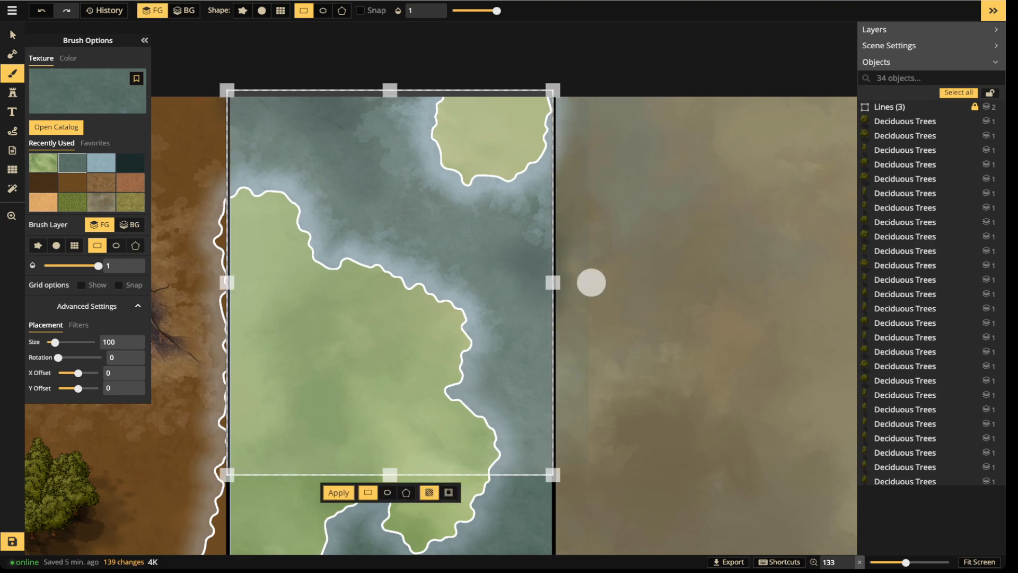
key(Return)
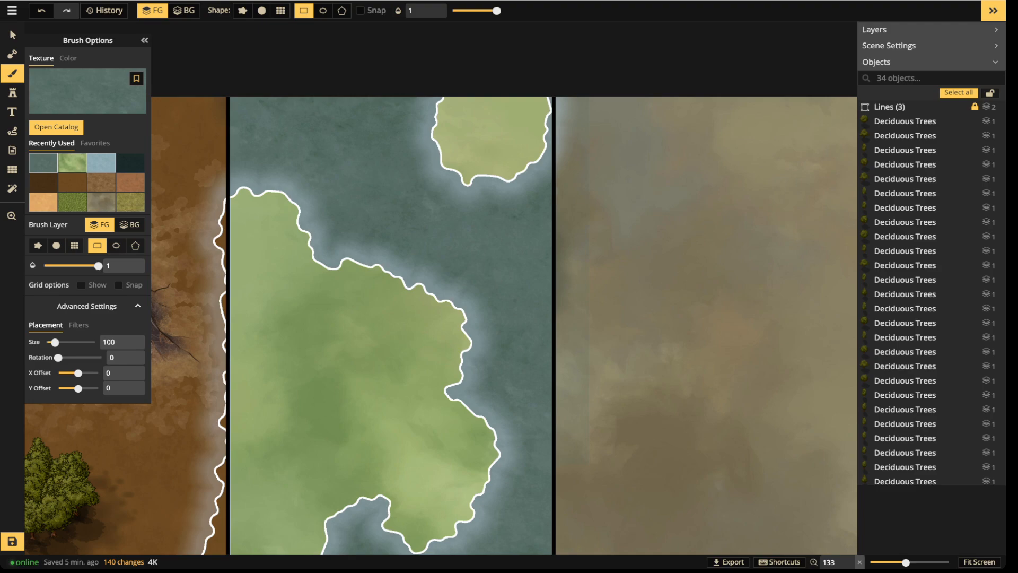
Set up a soft round foreground brush with the light blue texture, size 25 and opacity 0.37.
click(101, 162)
key(b)
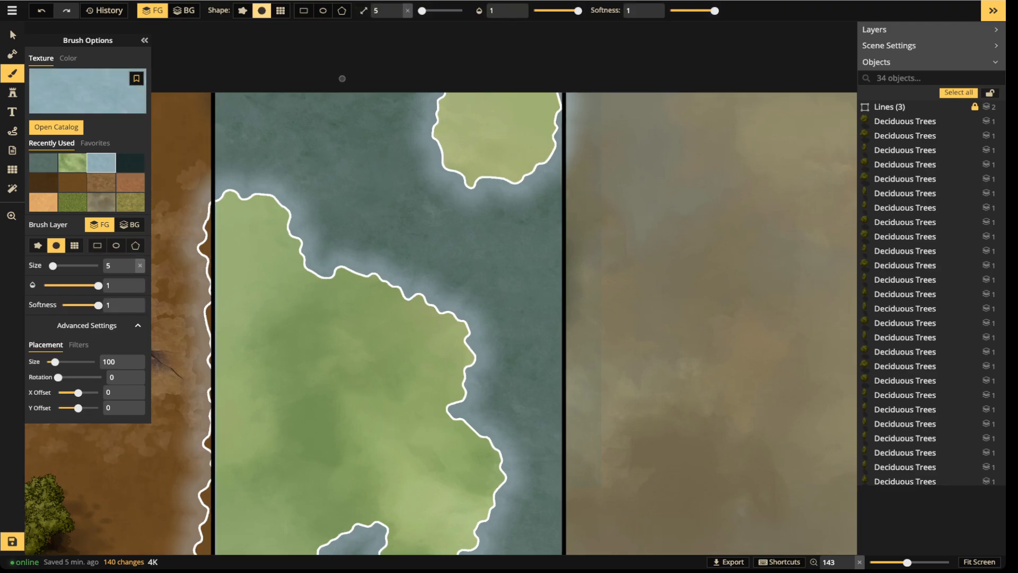
scroll(438, 161, up, 5)
scroll(438, 161, up, 5)
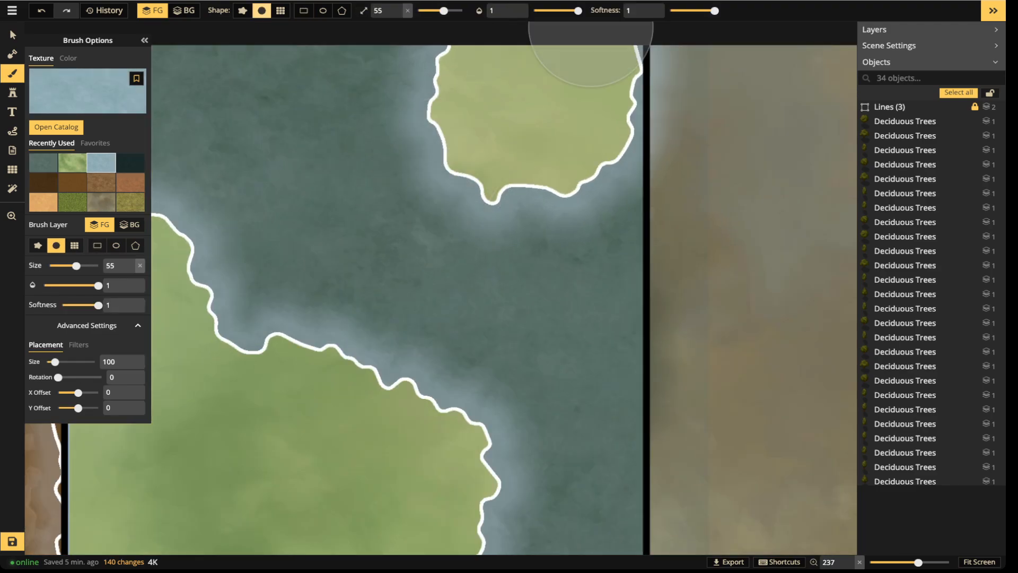
drag(578, 11, 553, 11)
scroll(433, 160, down, 2)
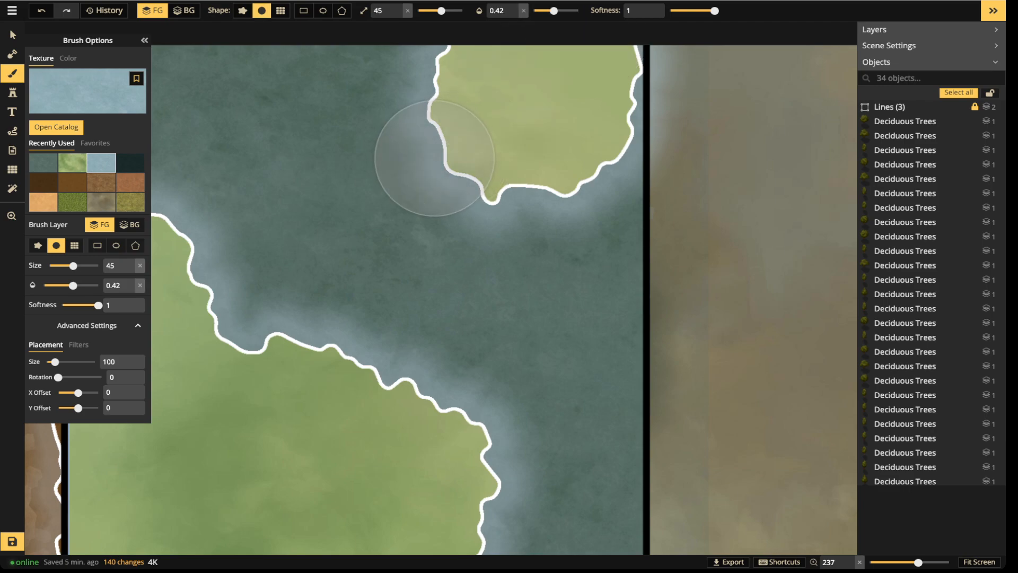
scroll(434, 158, down, 1)
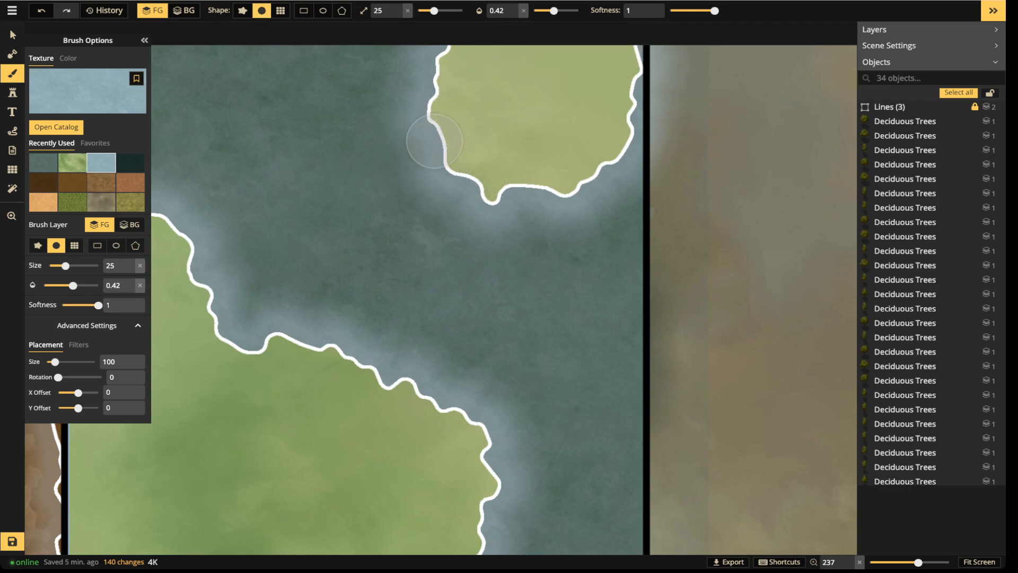
scroll(438, 212, up, 3)
drag(554, 10, 551, 11)
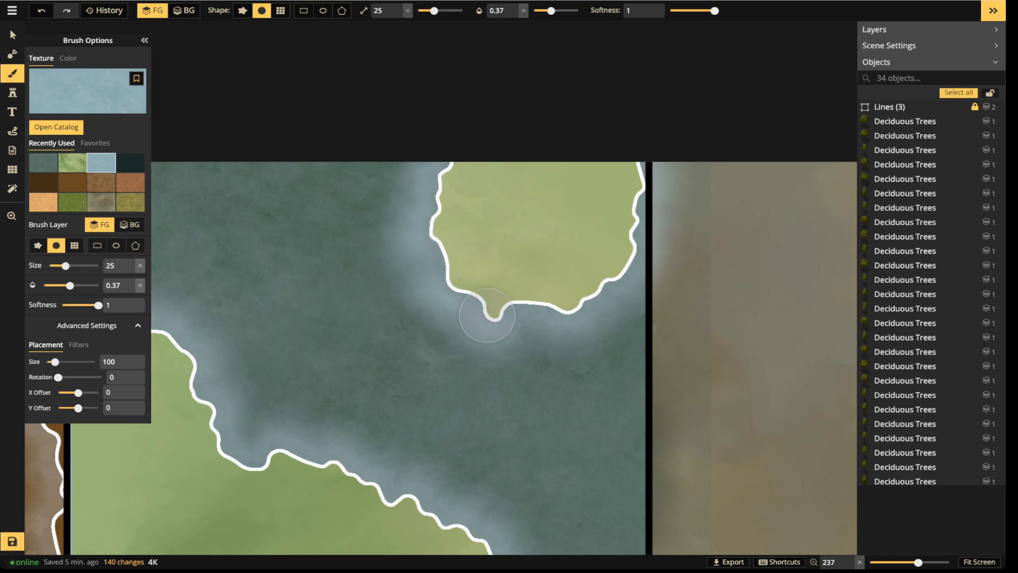
Paint uneven light blue patches in the water around the coastlines, switching to the background layer and reducing the brush size to 10.
drag(484, 318, 364, 189)
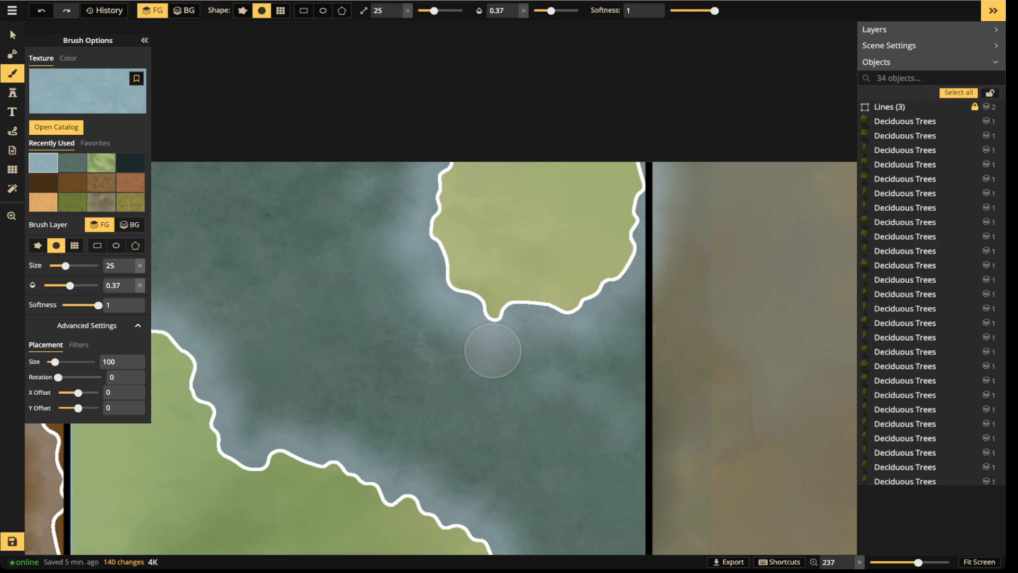
key(x)
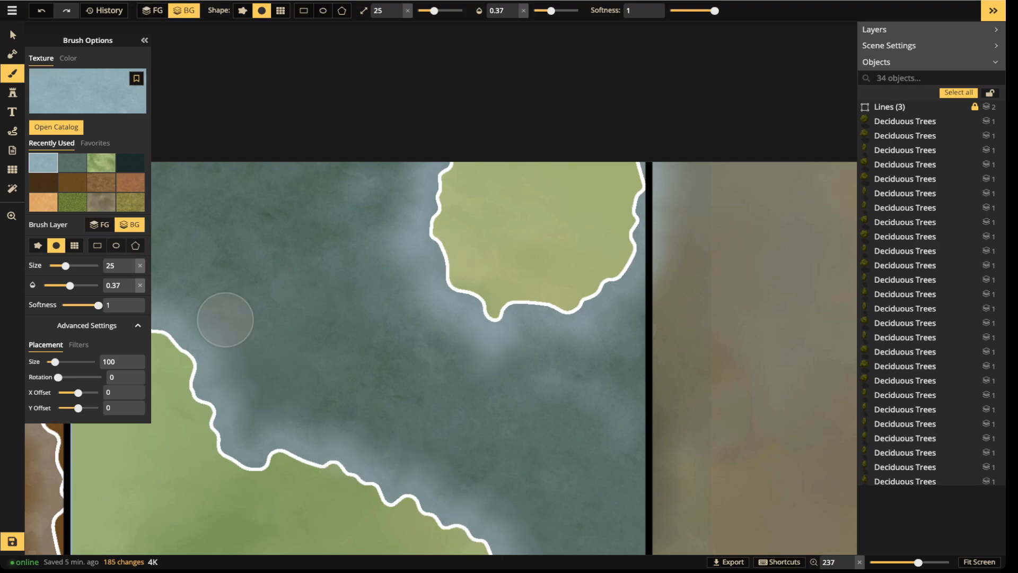
key(bracketleft)
key(bracketleft)
key(bracketleft)
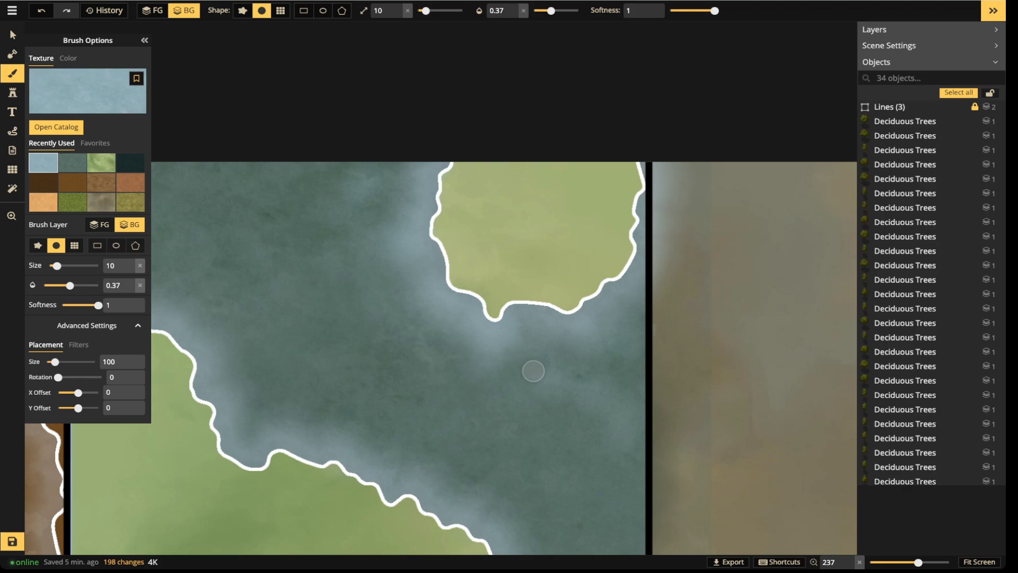
mouse_move(588, 417)
mouse_down()
mouse_move(622, 443)
mouse_move(611, 463)
mouse_move(422, 396)
mouse_up()
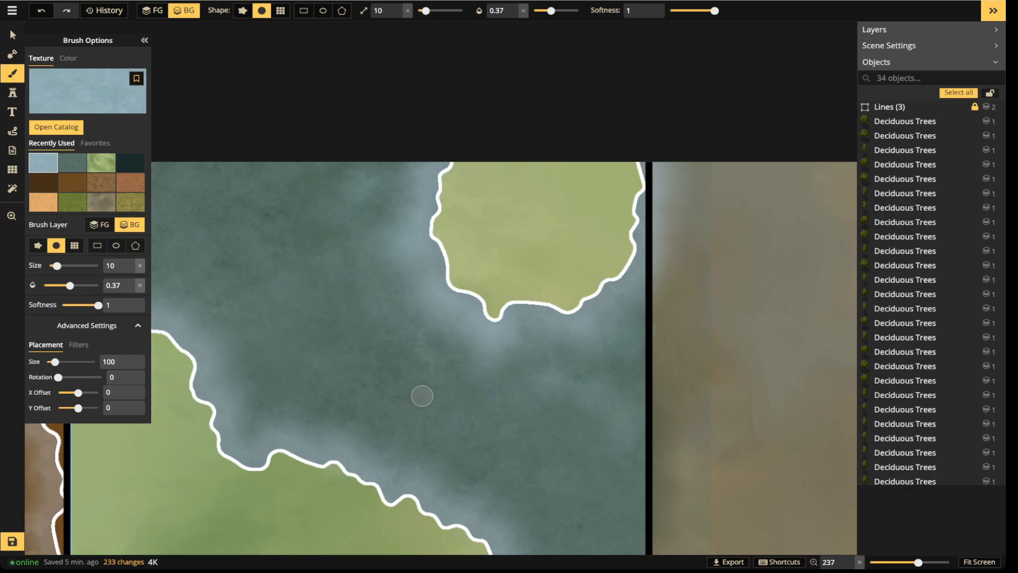
Switch to the select tool and examine the blended coastline, the mountain and tree stamps and the other texture panels.
scroll(422, 396, down, 3)
click(13, 35)
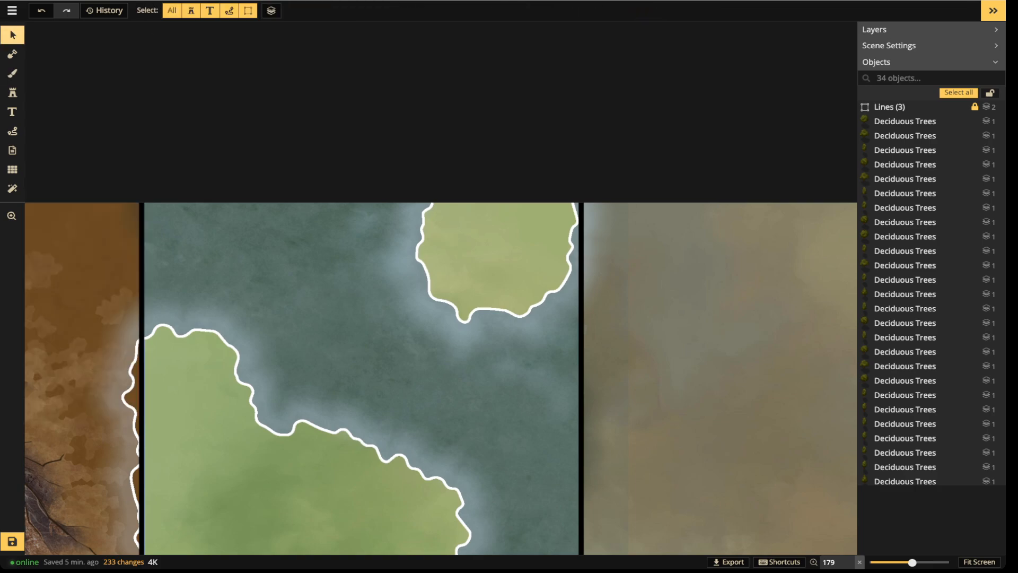
scroll(212, 287, down, 2)
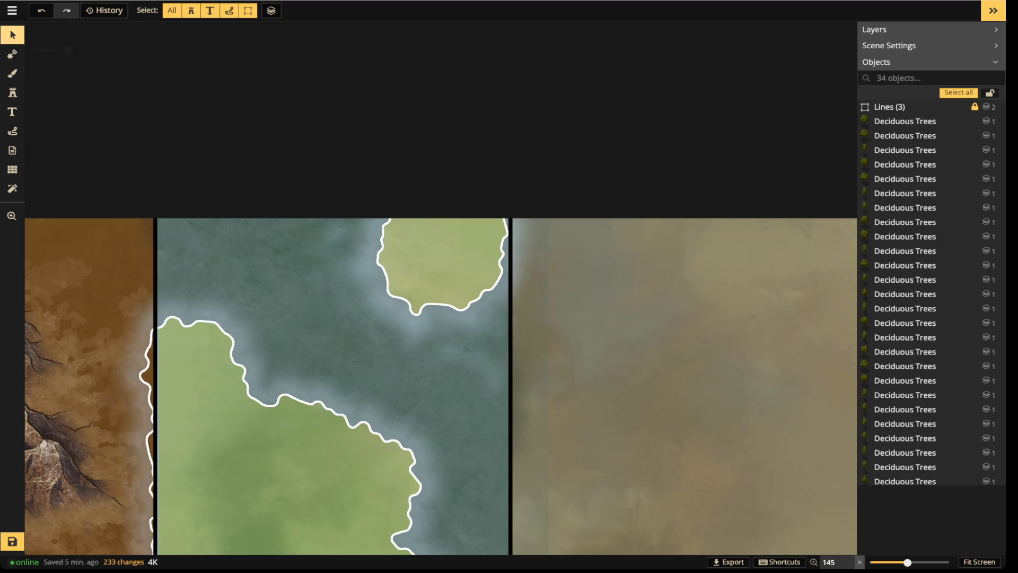
scroll(700, 100, down, 3)
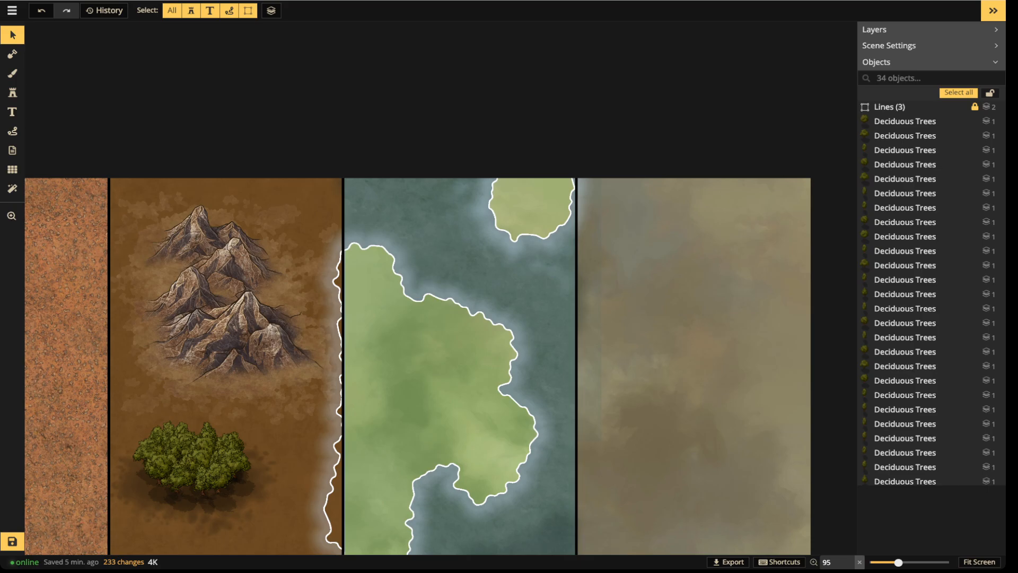
scroll(456, 360, down, 2)
scroll(441, 359, up, 3)
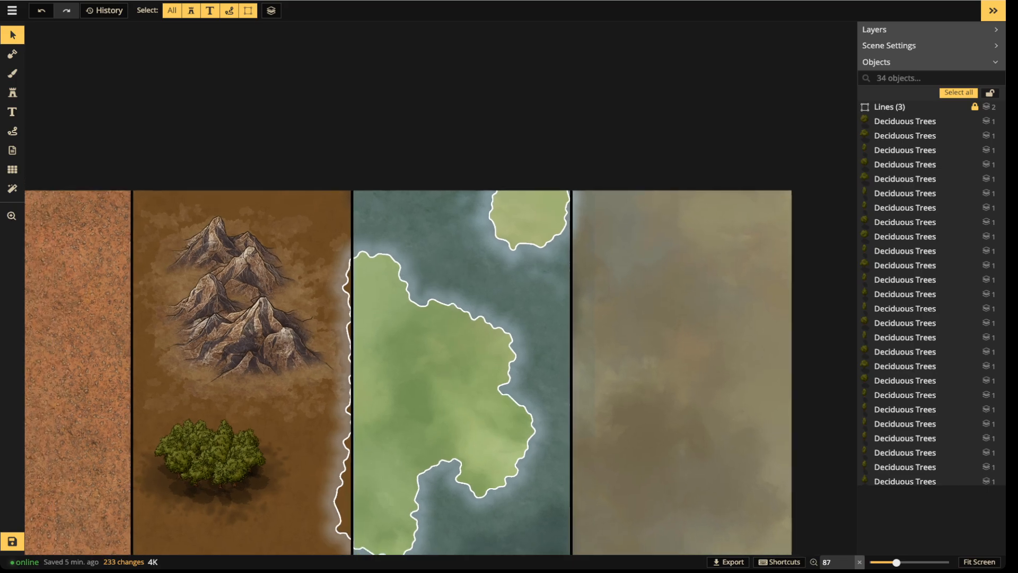
scroll(440, 296, up, 3)
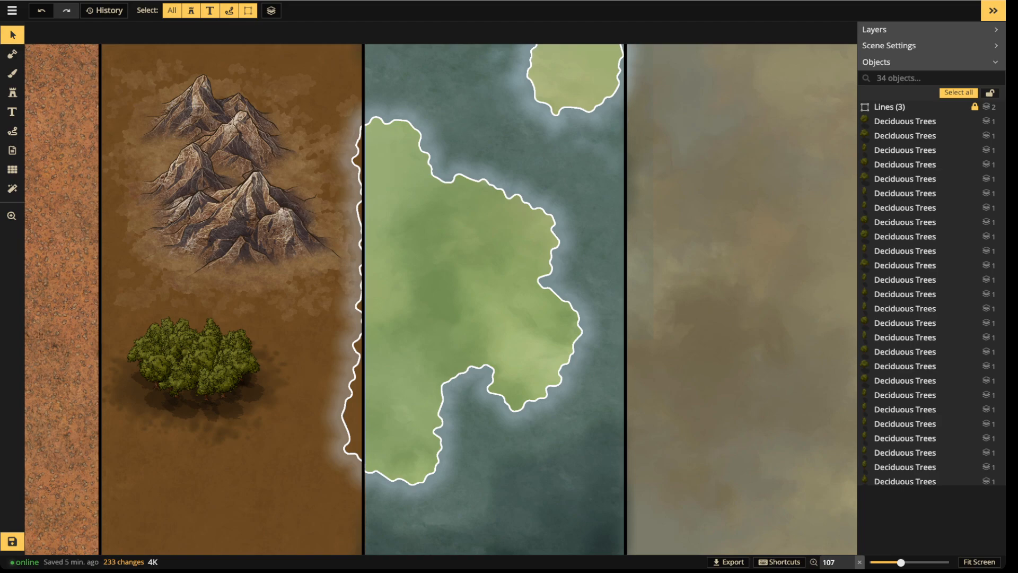
scroll(267, 235, down, 3)
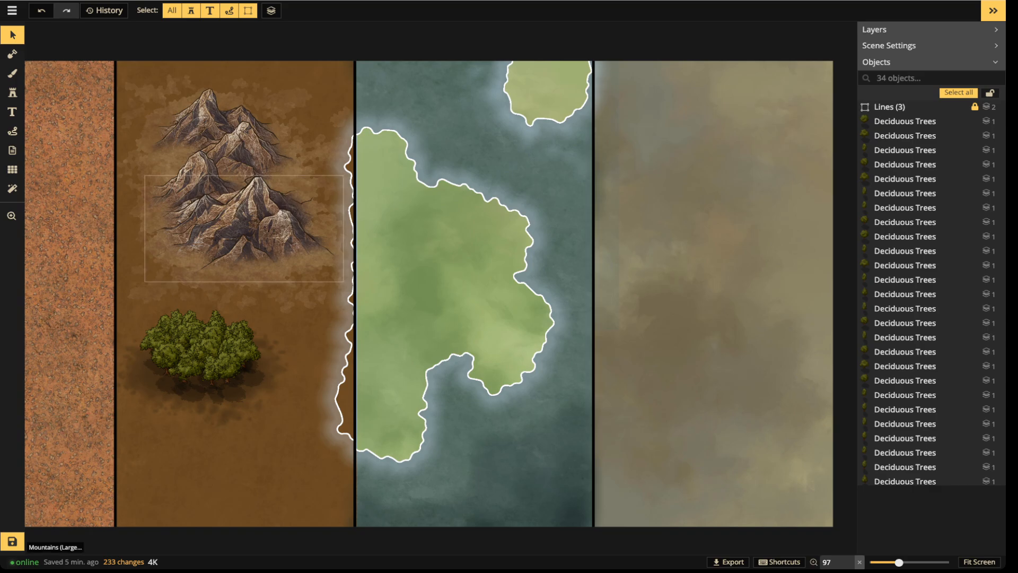
scroll(312, 230, down, 4)
drag(313, 231, 511, 248)
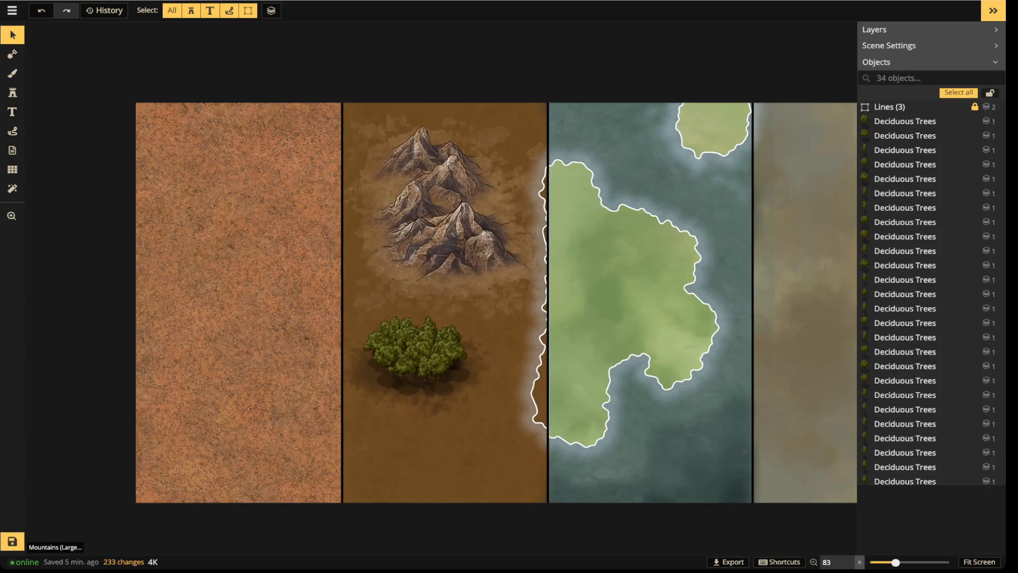
scroll(251, 454, up, 1)
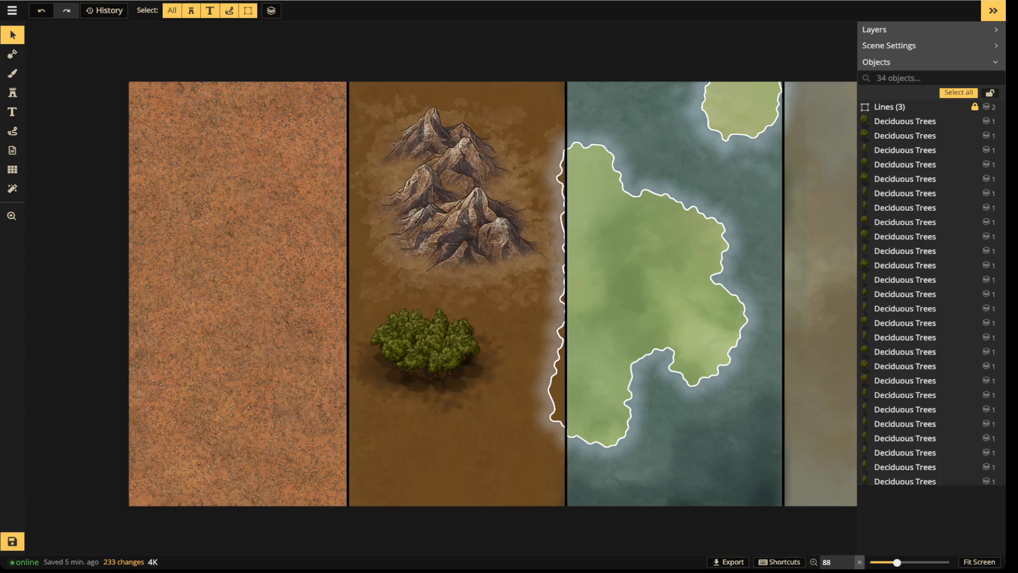
scroll(260, 478, down, 1)
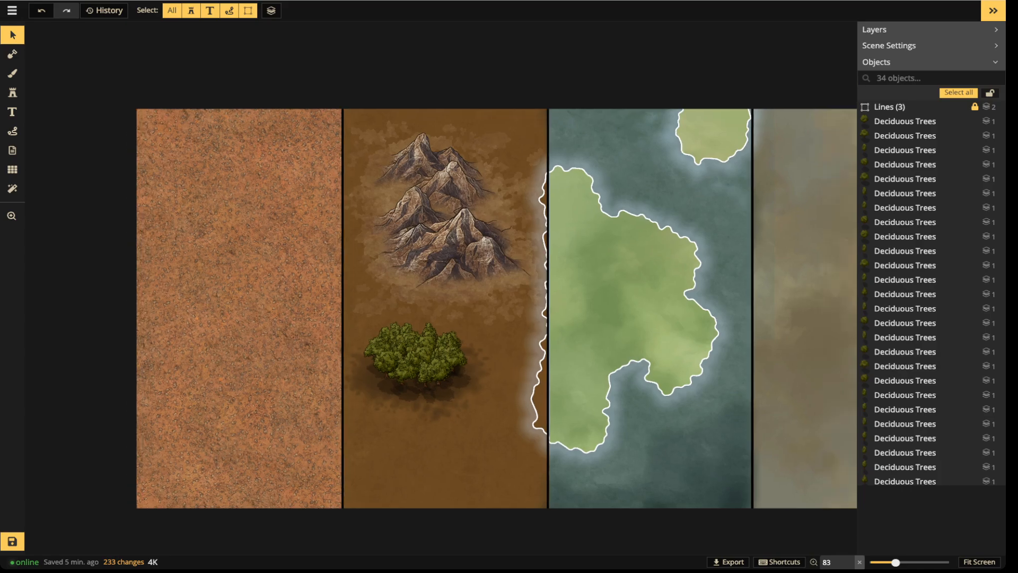
scroll(390, 259, down, 1)
key(space)
drag(390, 260, 263, 224)
drag(450, 239, 473, 247)
scroll(472, 244, down, 2)
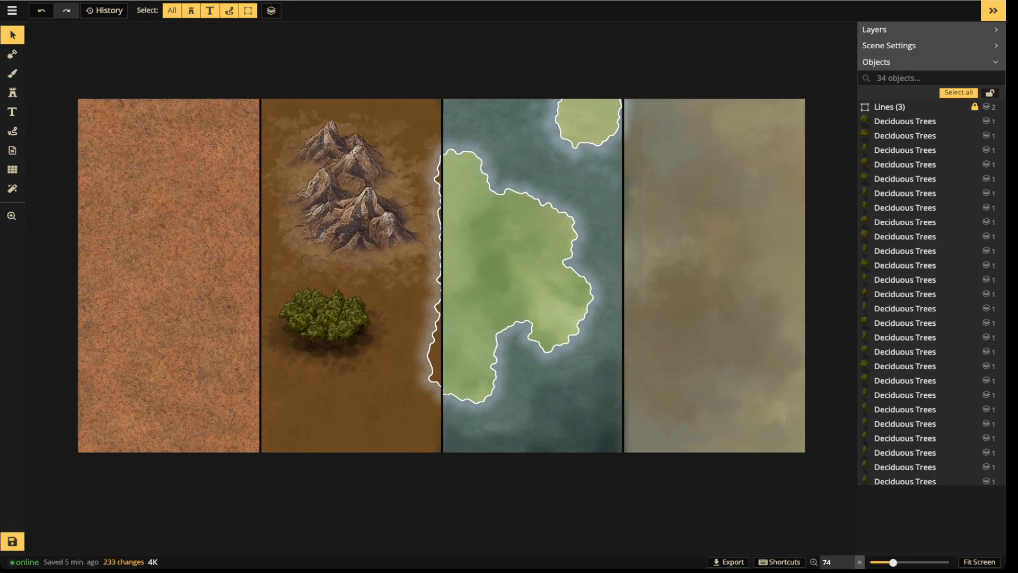
Show the square grid over the whole map and hide it again.
click(12, 169)
key(g)
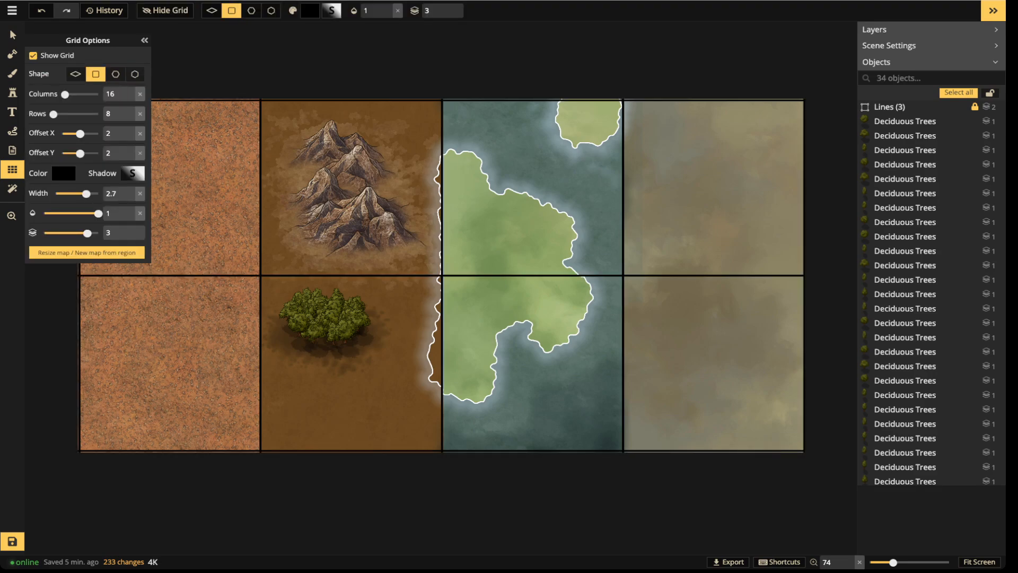
key(g)
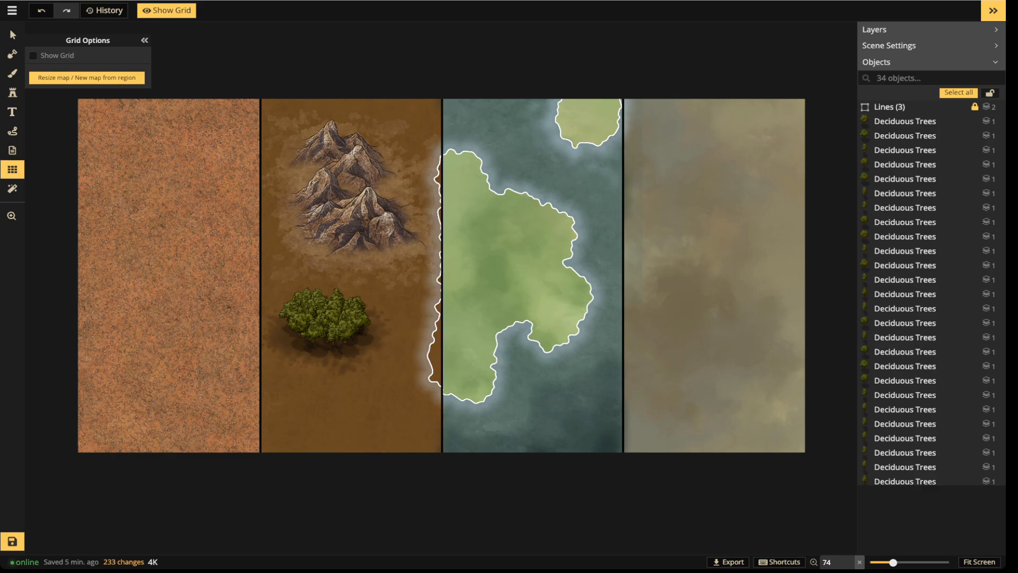
Return to the list of maps and start a new map in the Fantasy Battlemaps 2.0 style.
click(11, 10)
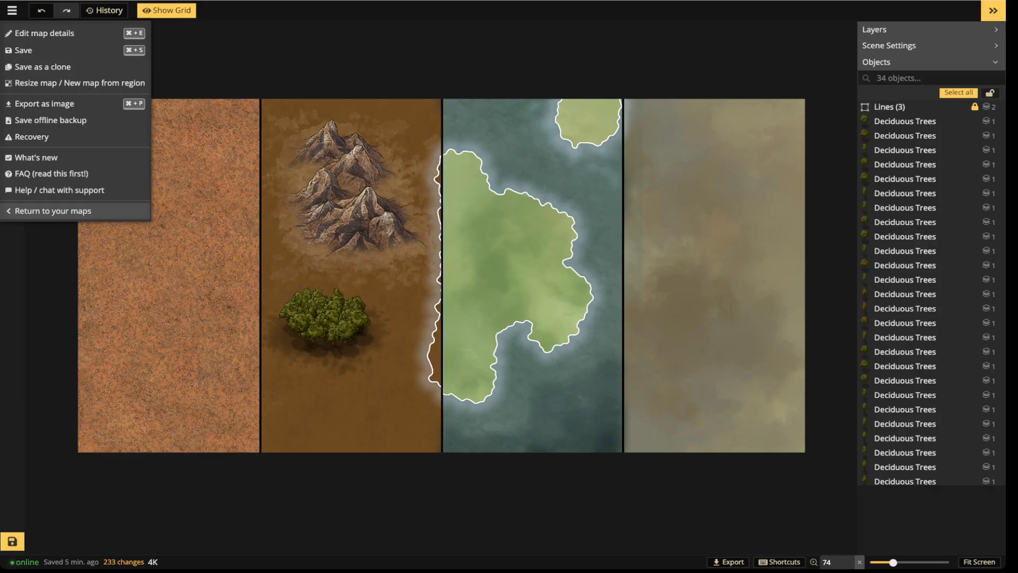
click(47, 211)
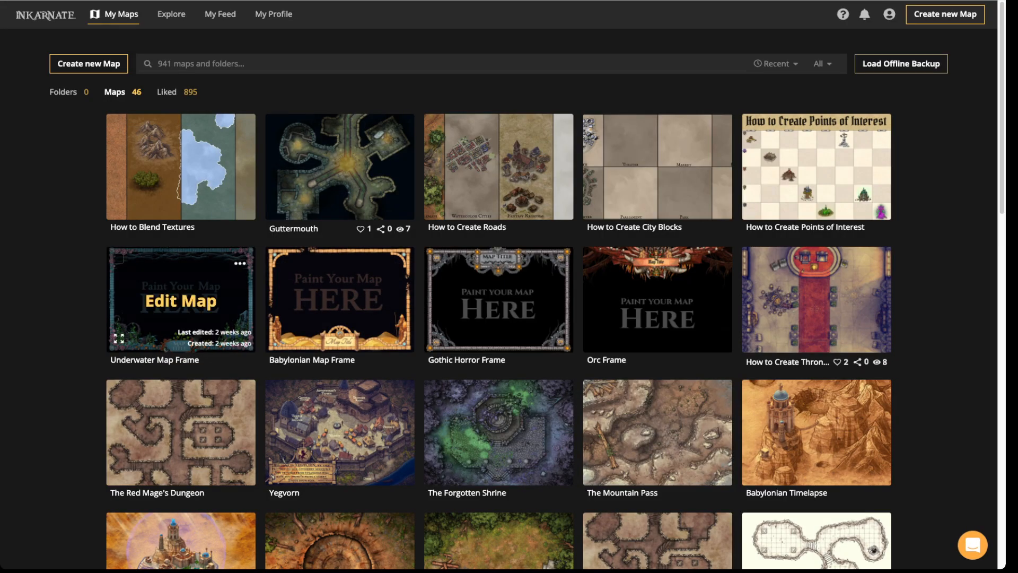
click(89, 63)
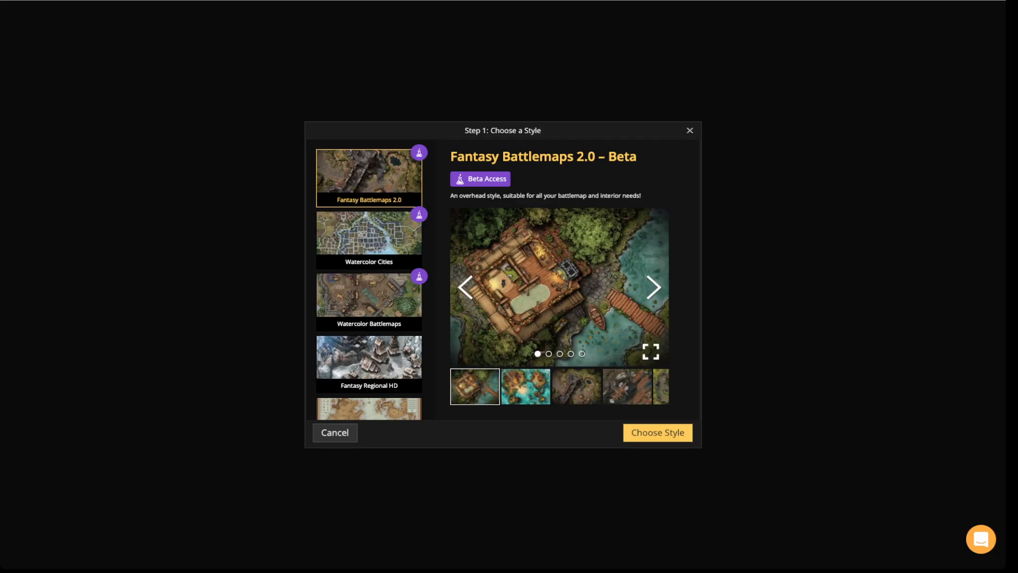
click(657, 432)
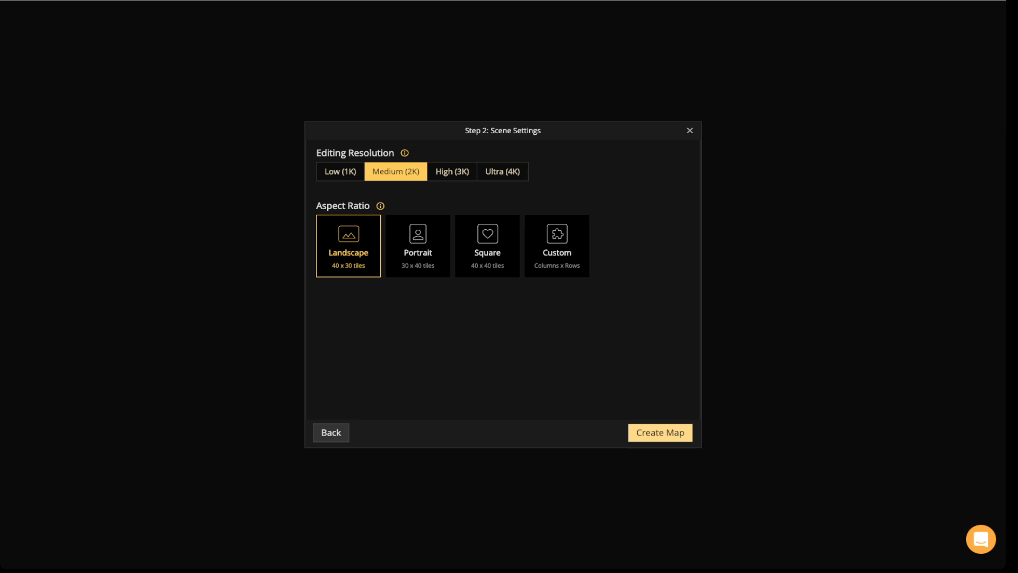
Set the editing resolution to High (3K) and create the map with the Landscape 40 x 30 tiles aspect ratio.
click(503, 171)
click(452, 172)
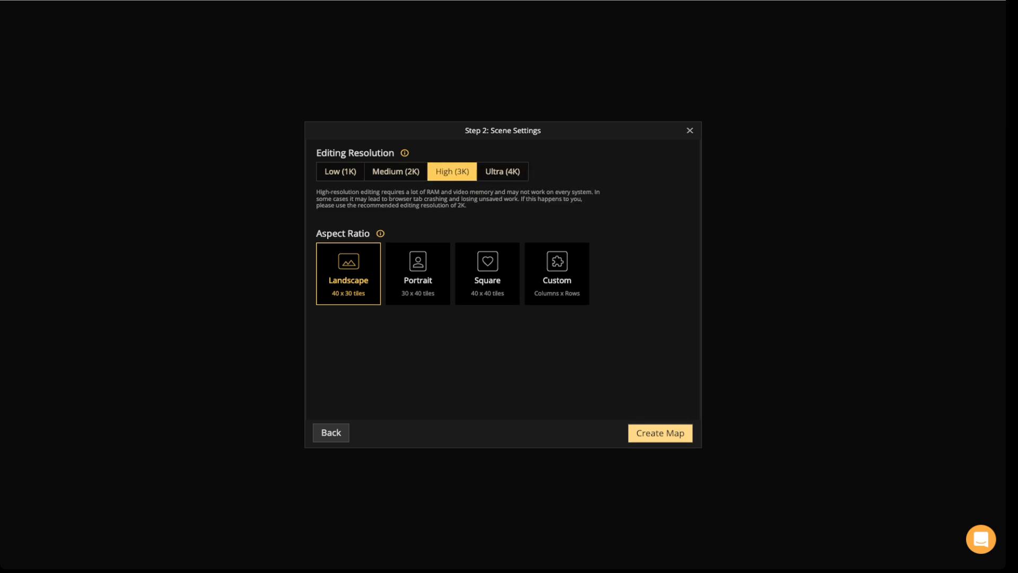
click(660, 432)
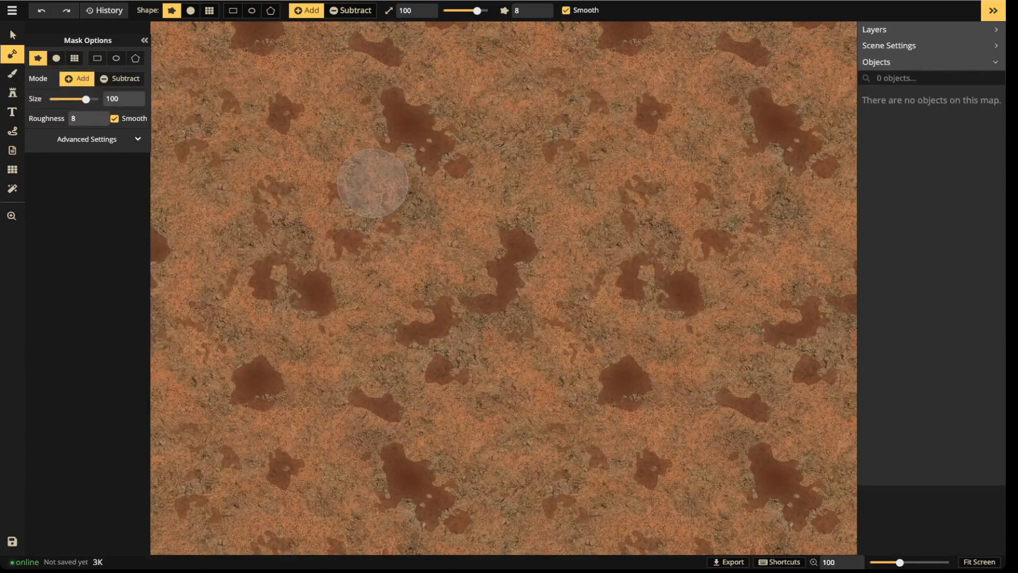
Show the square grid on the map and reduce it to 11 columns by 8 rows.
click(12, 169)
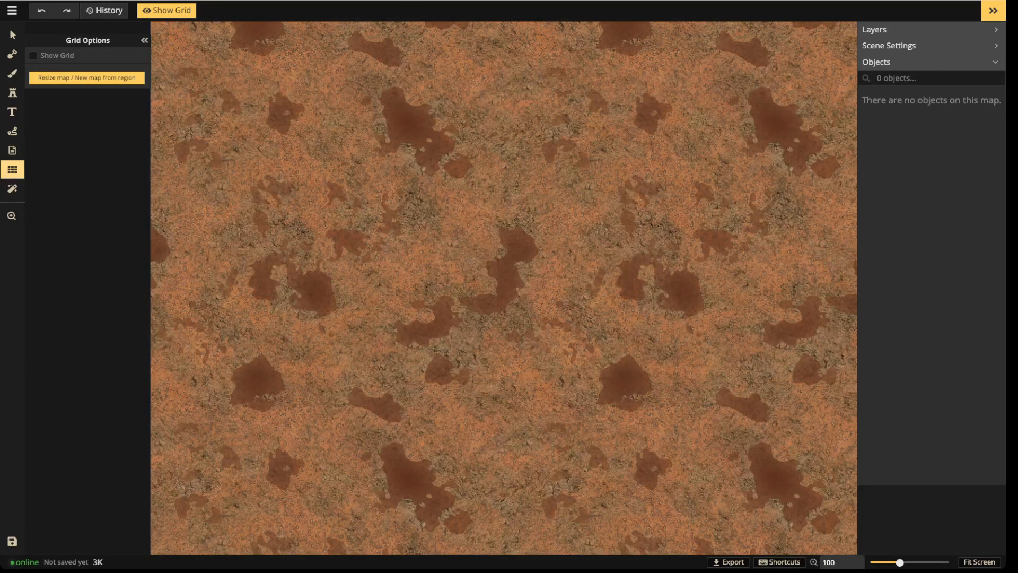
click(33, 55)
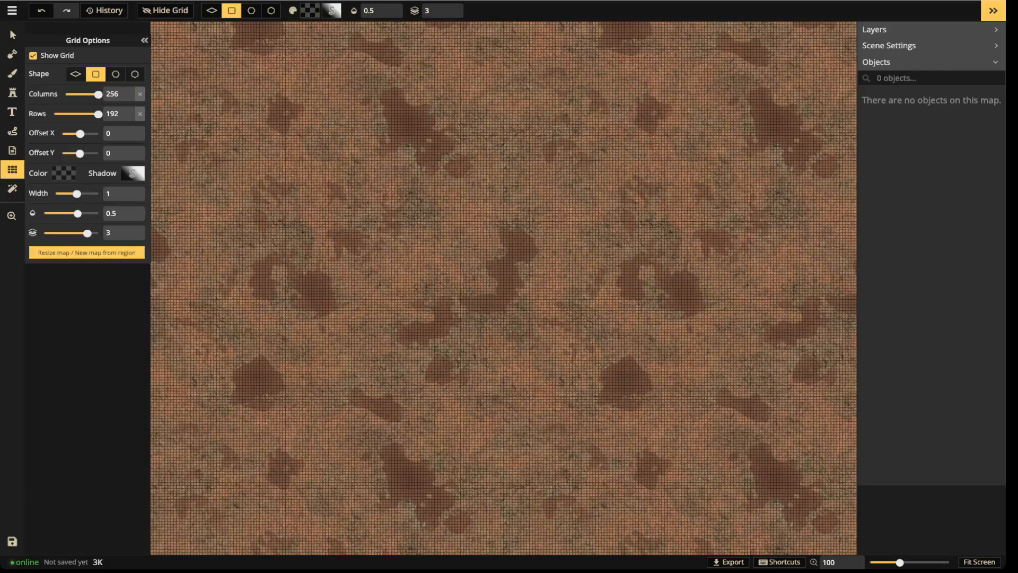
drag(98, 95, 65, 94)
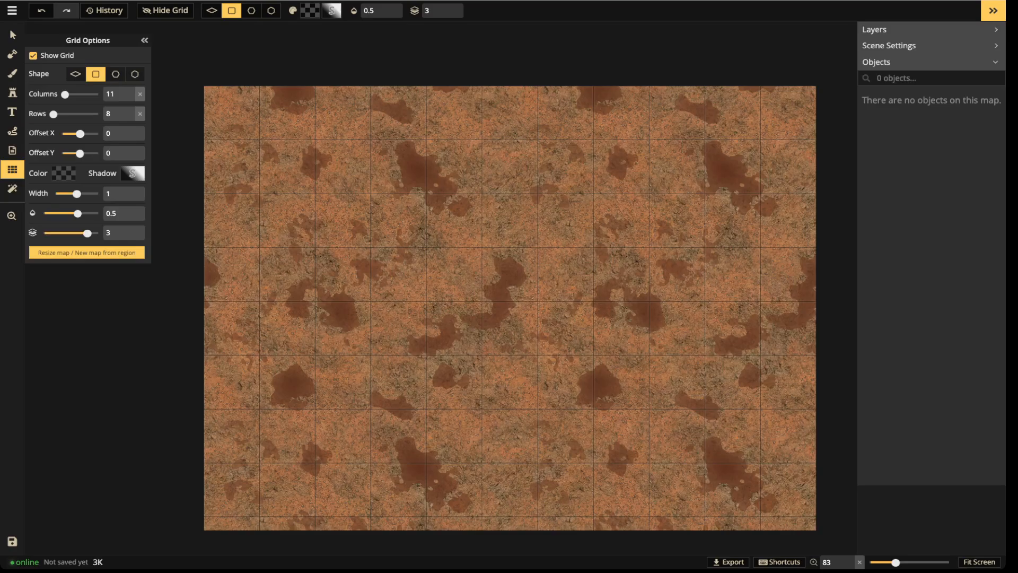
Fill the whole background layer with yellow FFD34E using a rectangular brush shape that extends past the map edges.
key(b)
key(c)
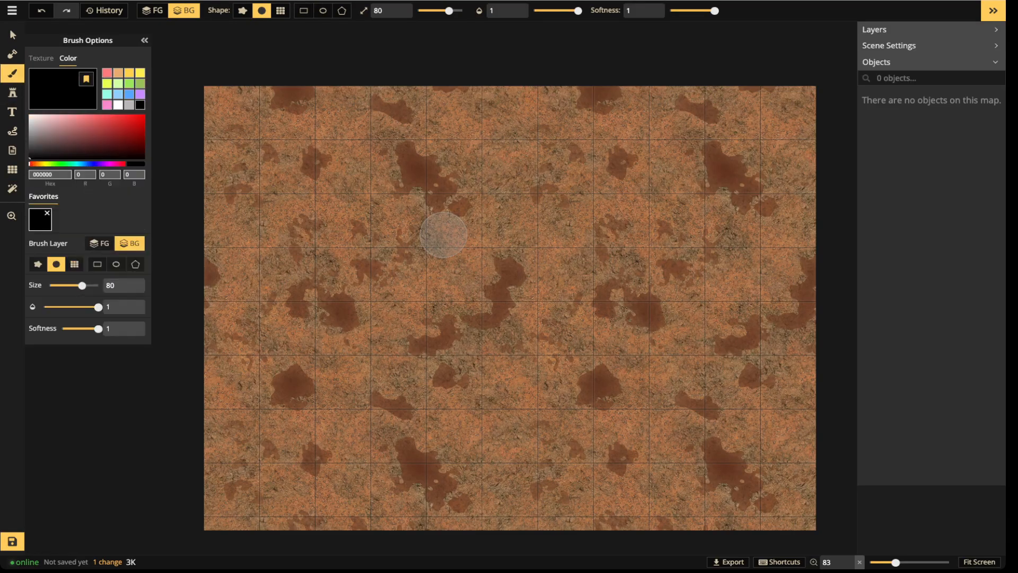
click(108, 94)
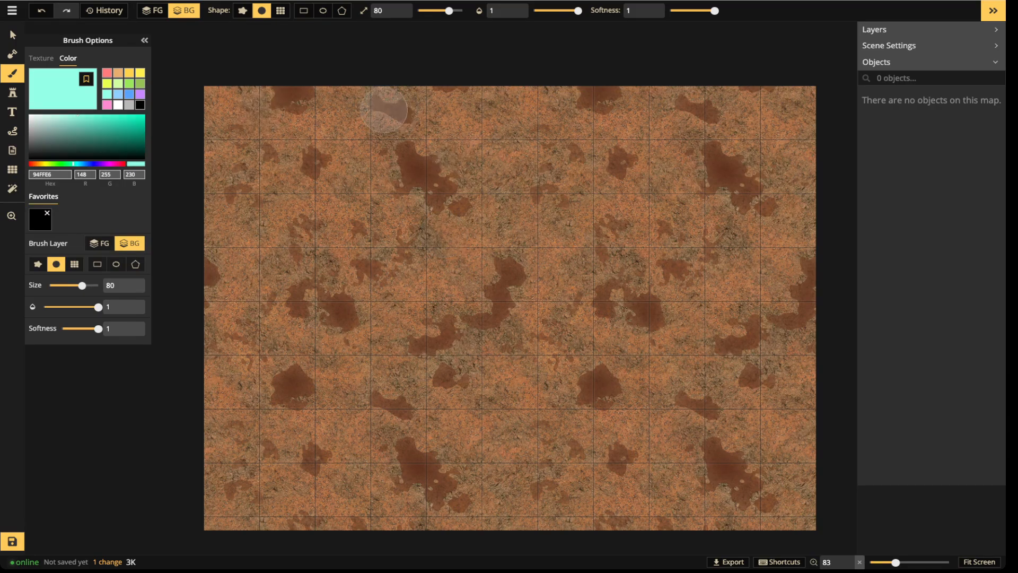
click(128, 72)
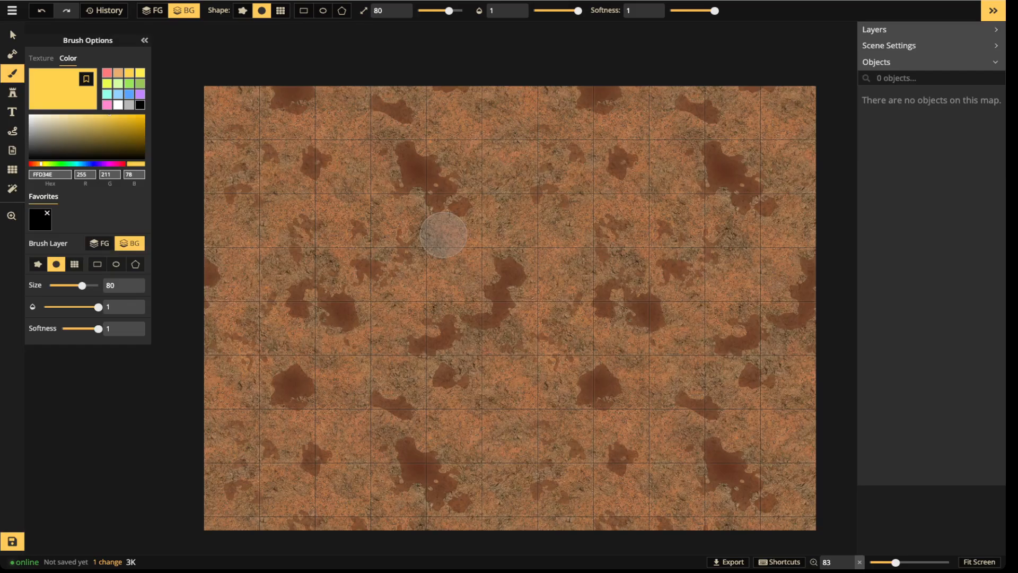
click(304, 11)
drag(182, 51, 838, 542)
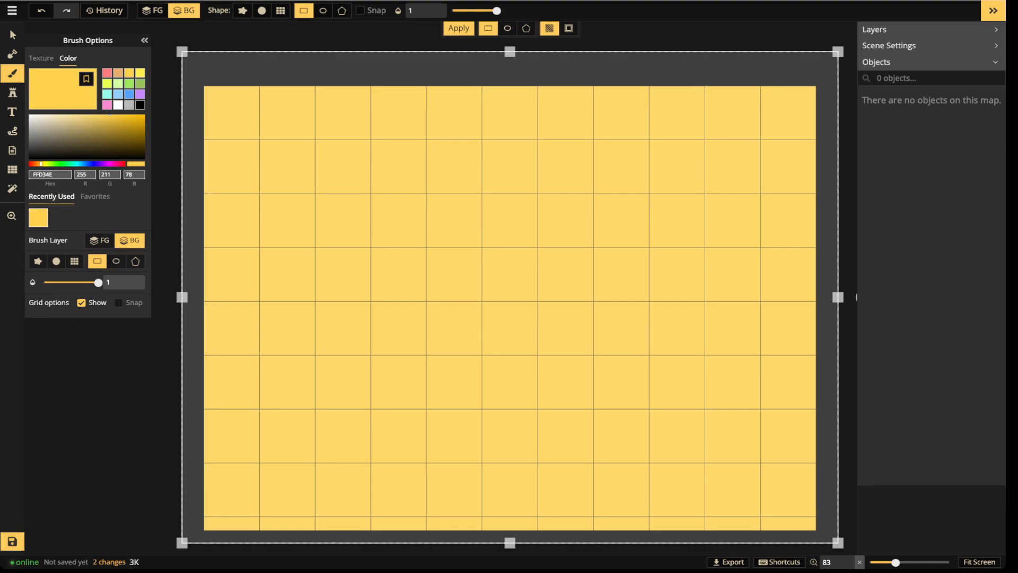
key(Return)
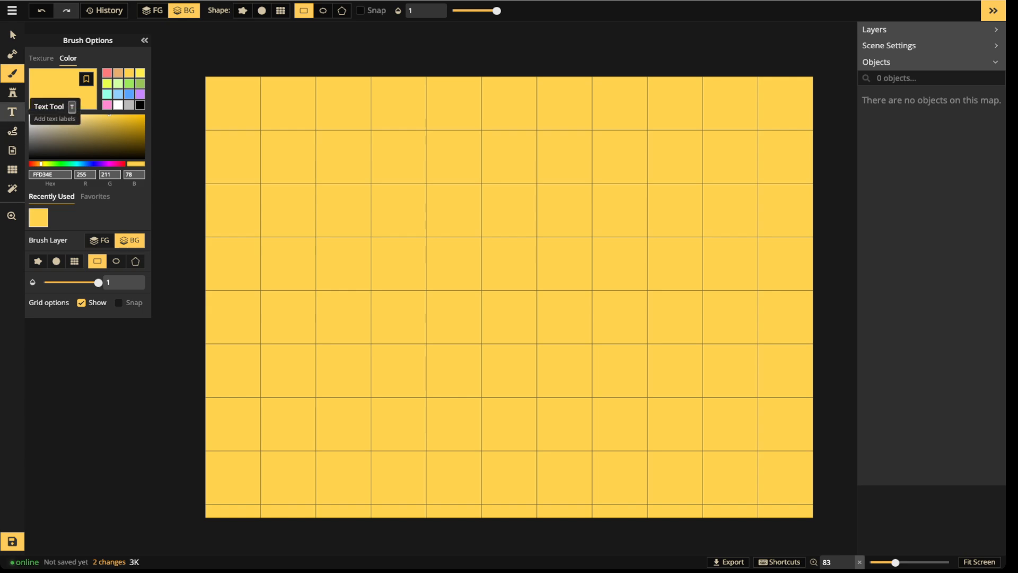
Start a new map from region and select an area four tiles wide and two high, about 1111 x 555, aligned to the grid lines.
click(12, 169)
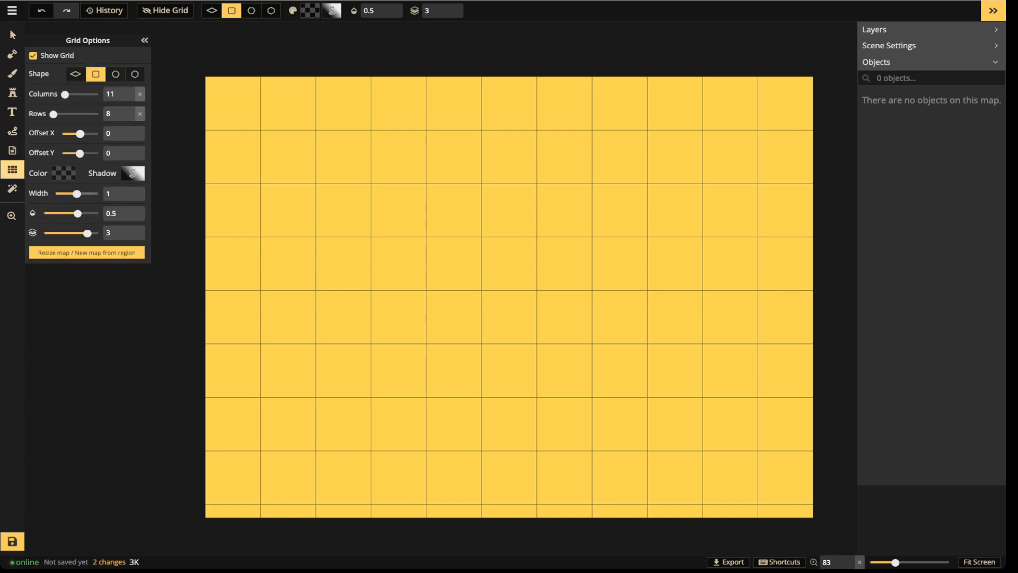
click(86, 253)
scroll(234, 101, up, 8)
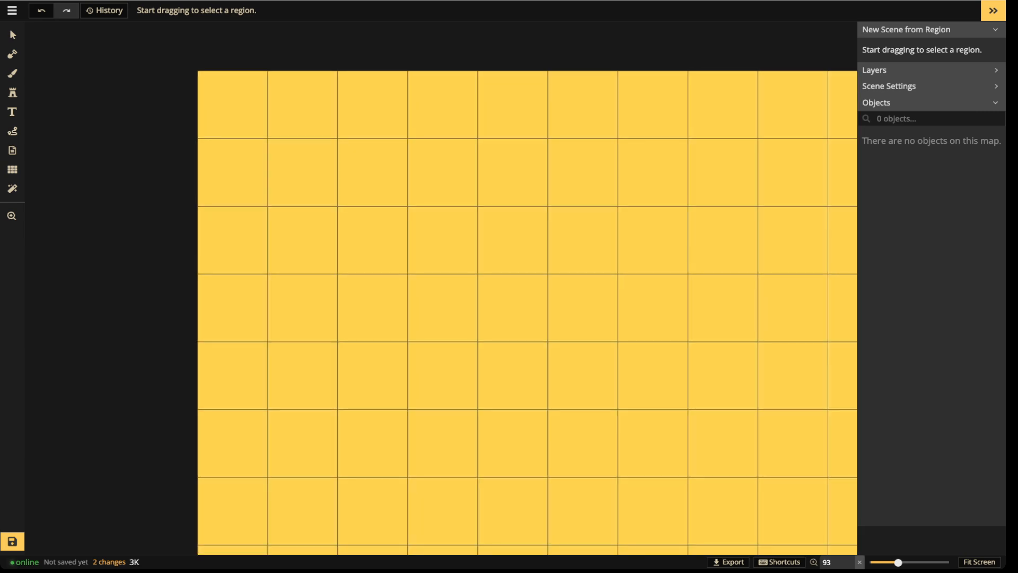
scroll(234, 100, up, 2)
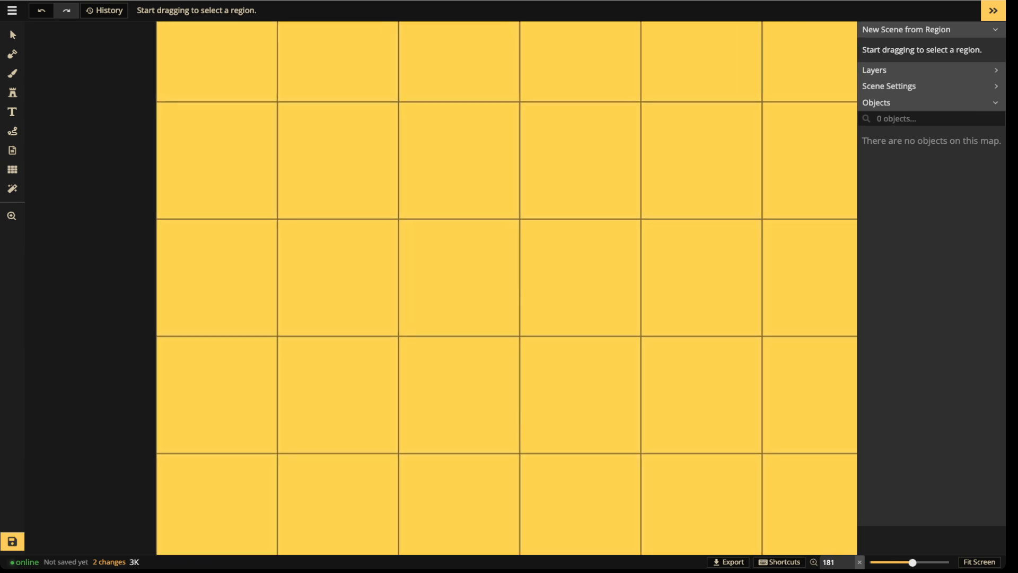
drag(278, 220, 761, 451)
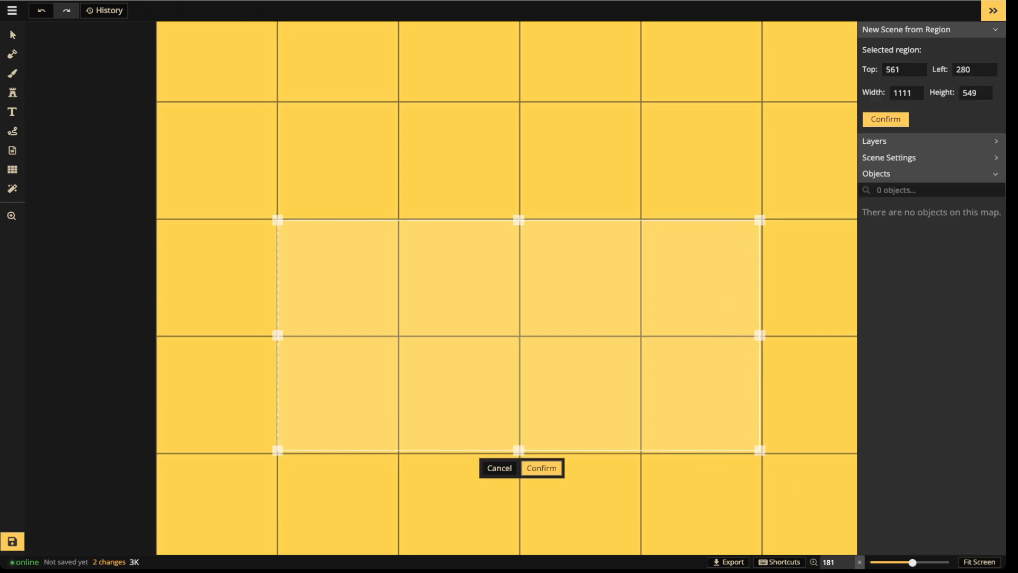
drag(518, 450, 518, 453)
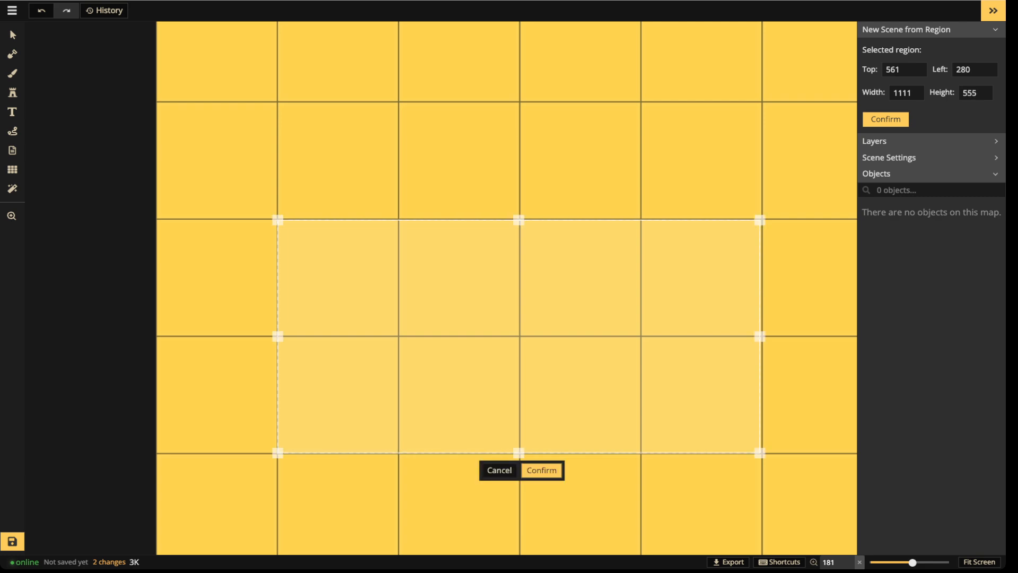
Save the current map and create the new map from the selected region, removing all objects outside it.
click(541, 470)
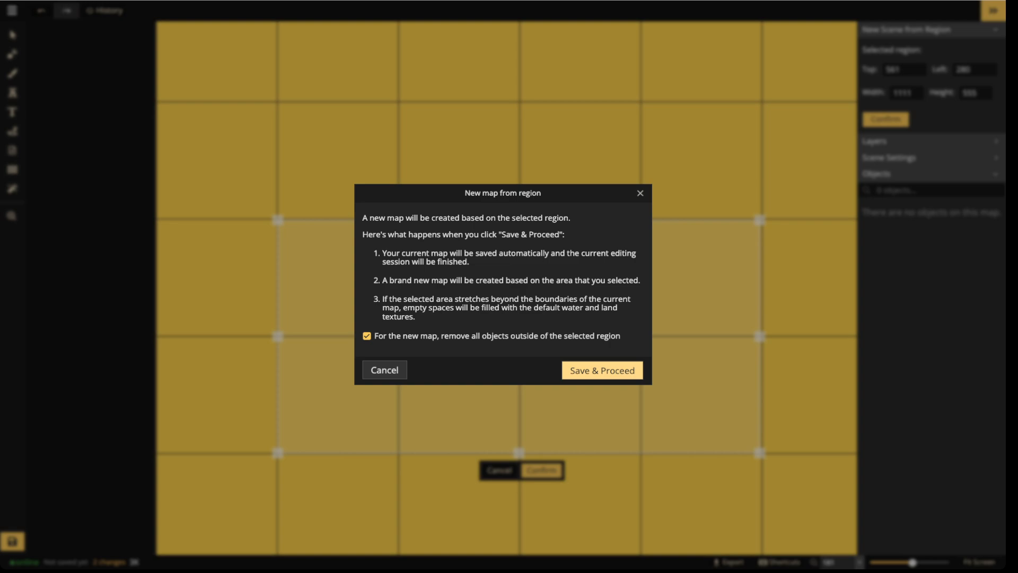
click(602, 370)
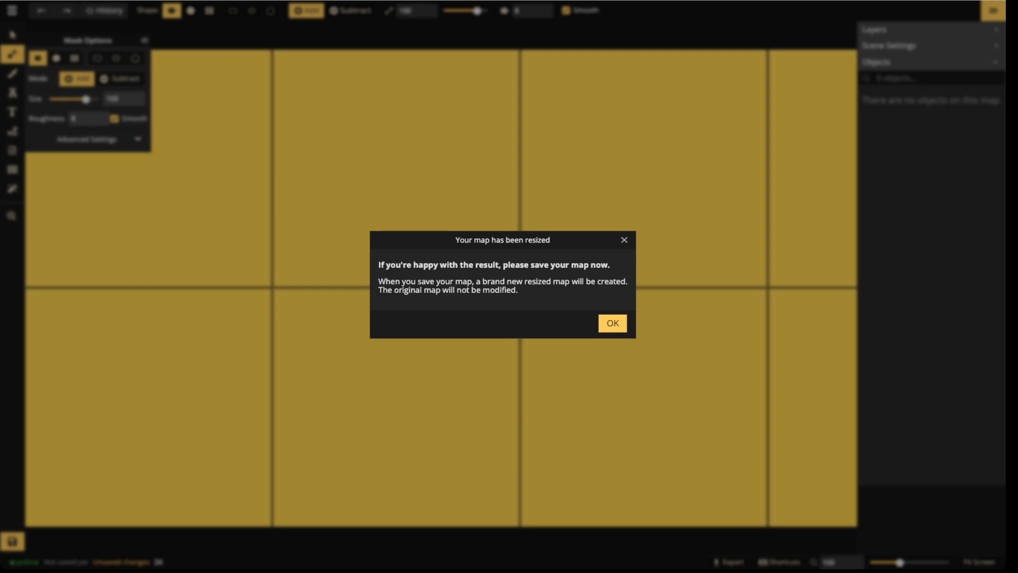
click(612, 323)
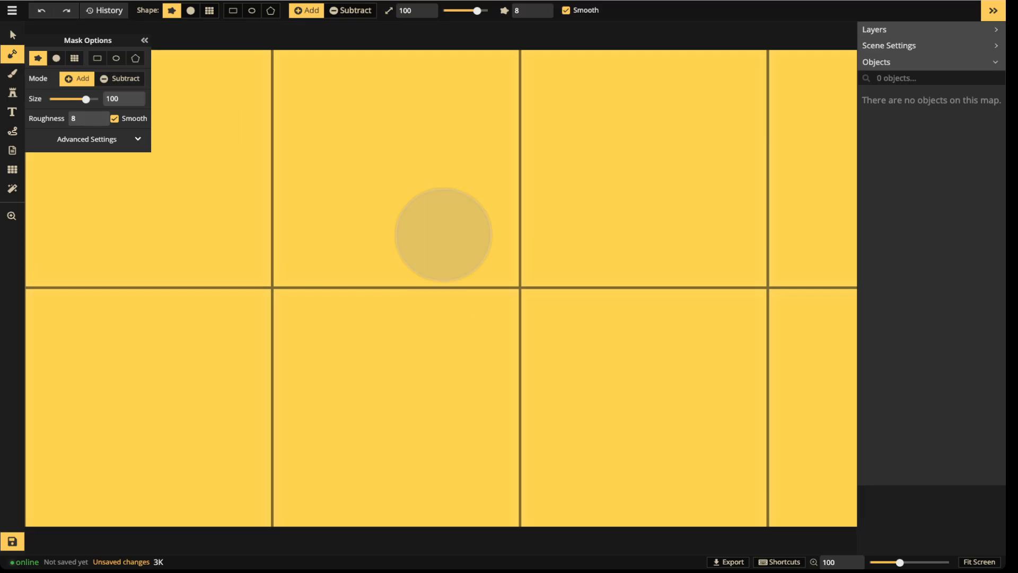
Switch to the select tool and examine the whole resized map with its grid cells.
click(12, 35)
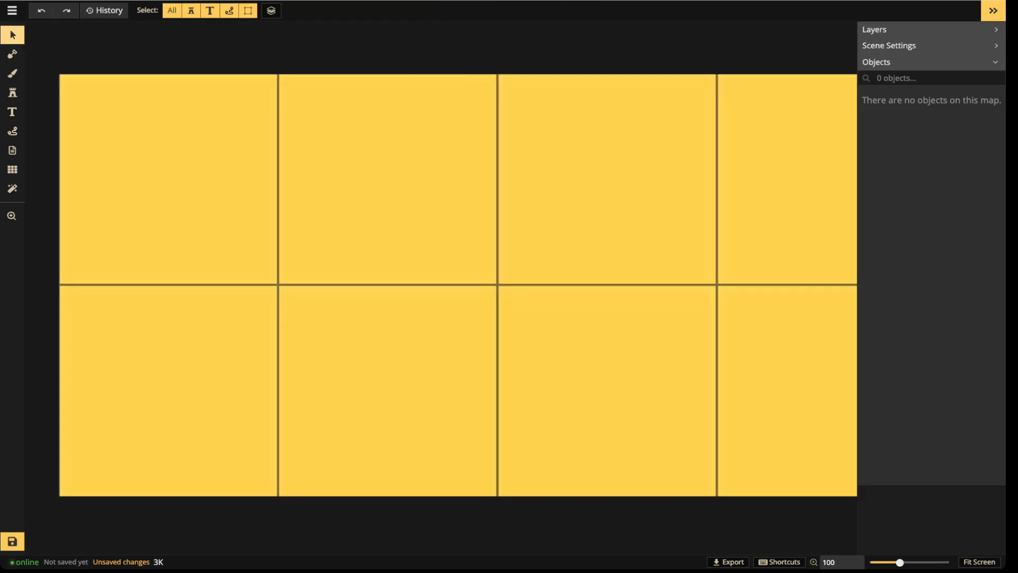
key(z)
mouse_move(357, 265)
mouse_down()
mouse_move(393, 260)
mouse_move(374, 223)
mouse_move(374, 292)
mouse_move(370, 261)
mouse_up()
scroll(393, 260, up, 2)
scroll(373, 292, up, 1)
key(space)
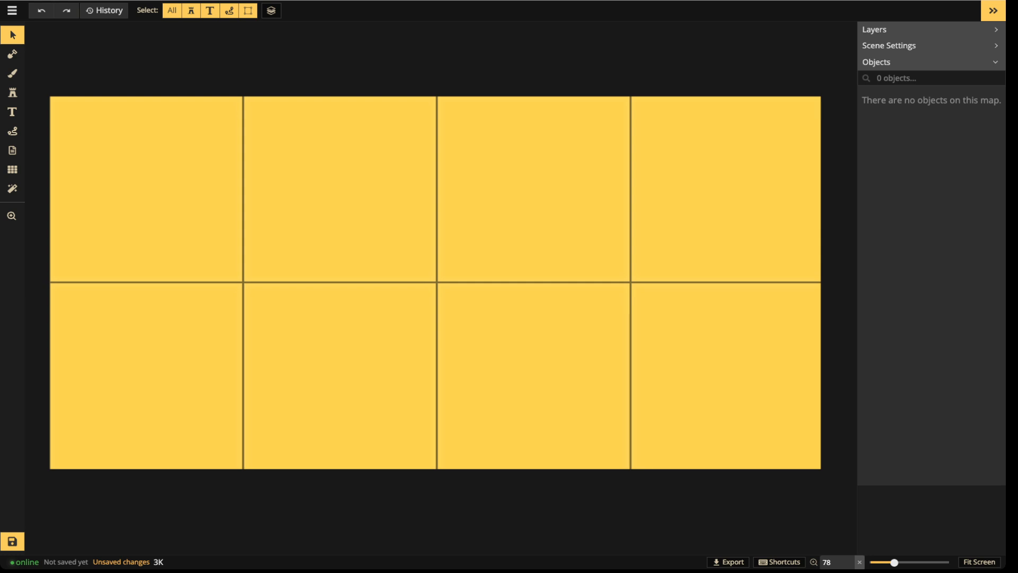
scroll(308, 331, down, 2)
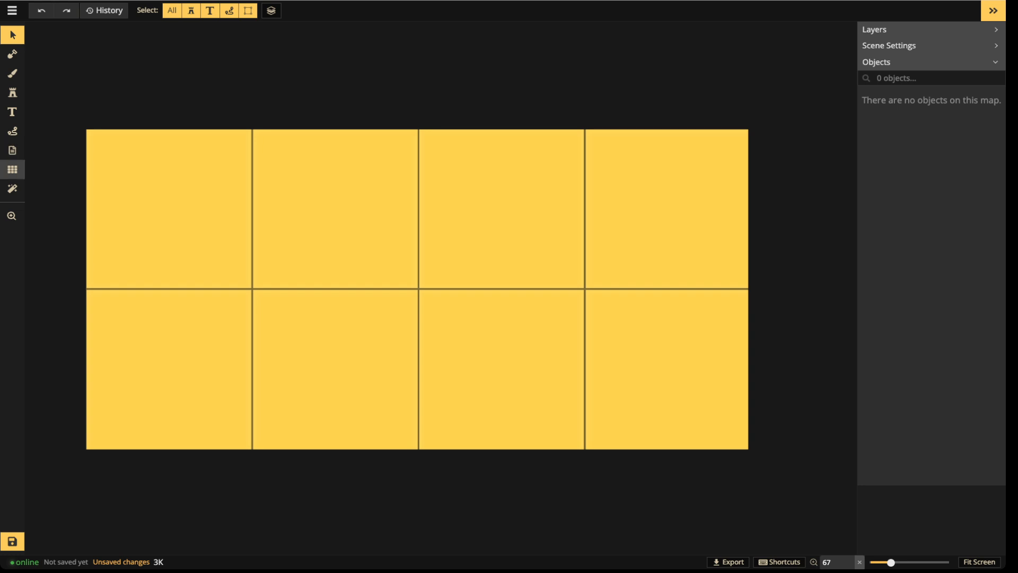
Toggle the grid off and on repeatedly to compare the resized map with and without it, leaving it shown and the grid options collapsed.
click(13, 169)
click(33, 56)
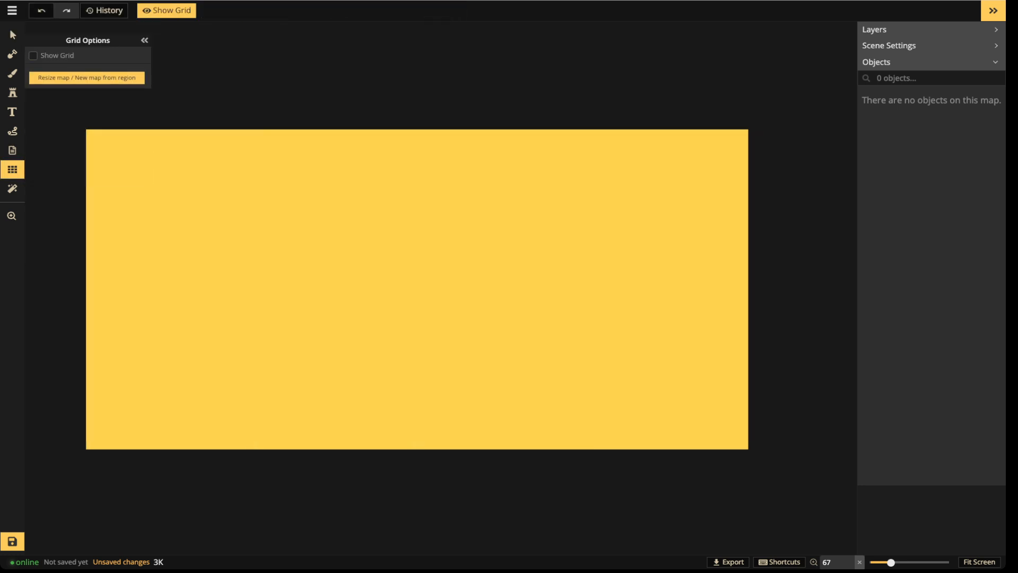
click(32, 55)
click(33, 56)
click(32, 55)
click(33, 55)
click(33, 56)
click(33, 56)
click(33, 56)
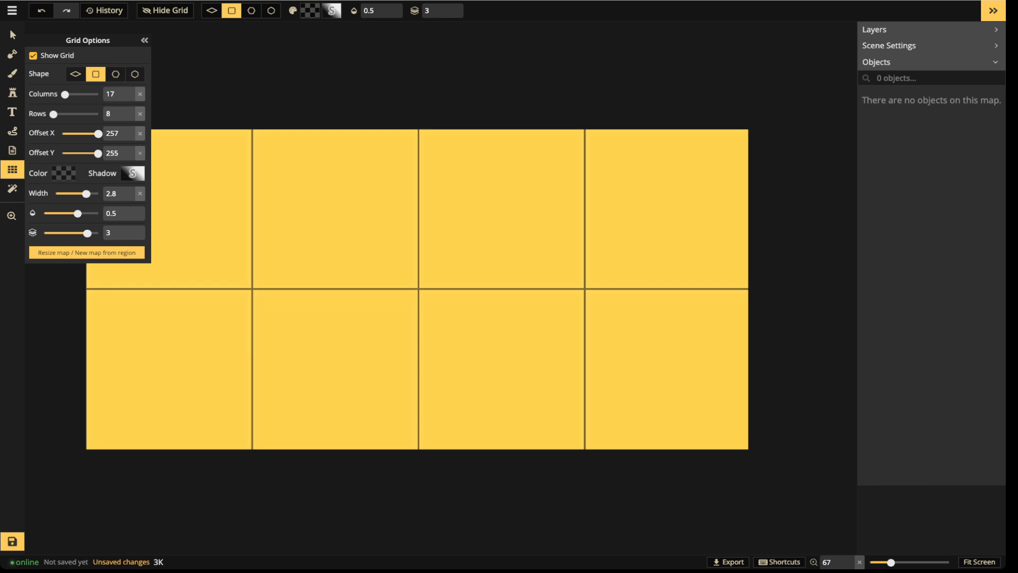
click(32, 56)
click(33, 56)
click(145, 40)
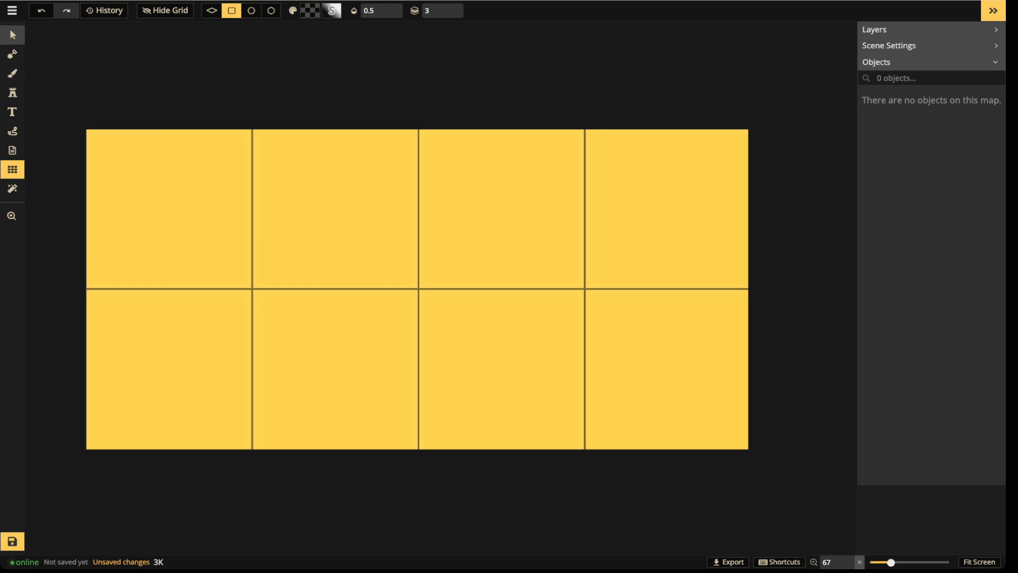
Choose the recently used grass texture for the background brush and hide the map's grid.
click(12, 73)
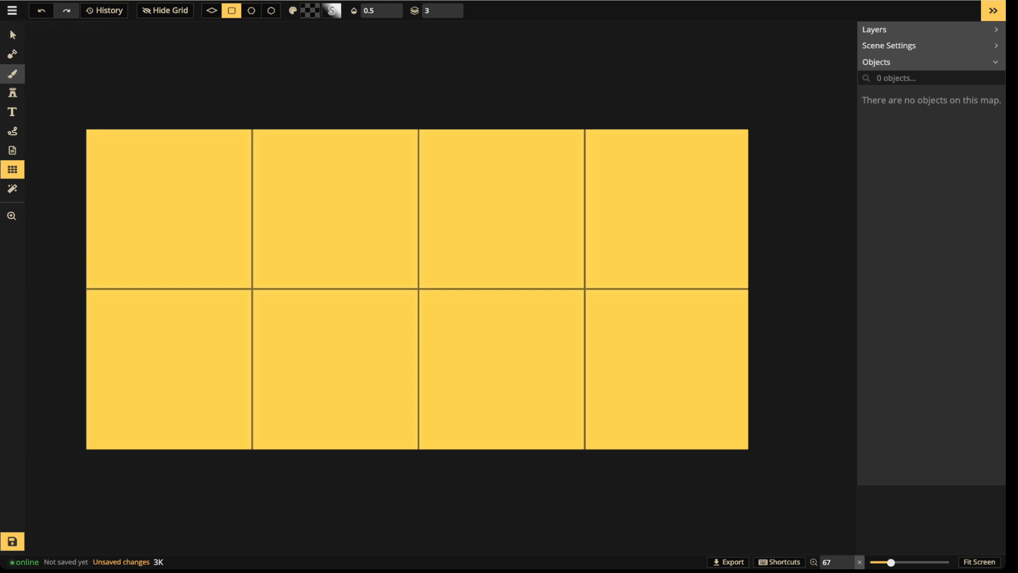
click(72, 162)
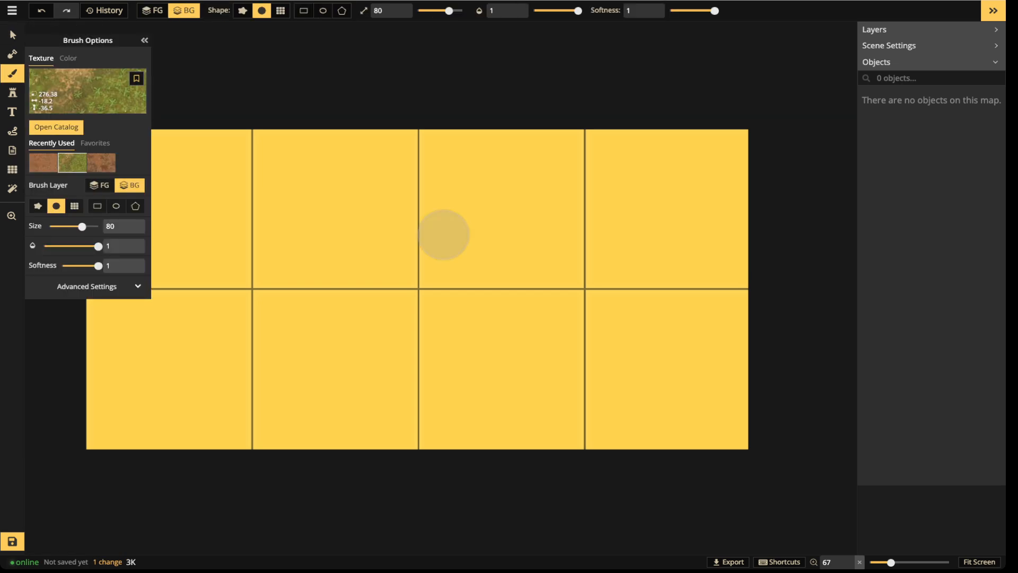
scroll(400, 105, left, 4)
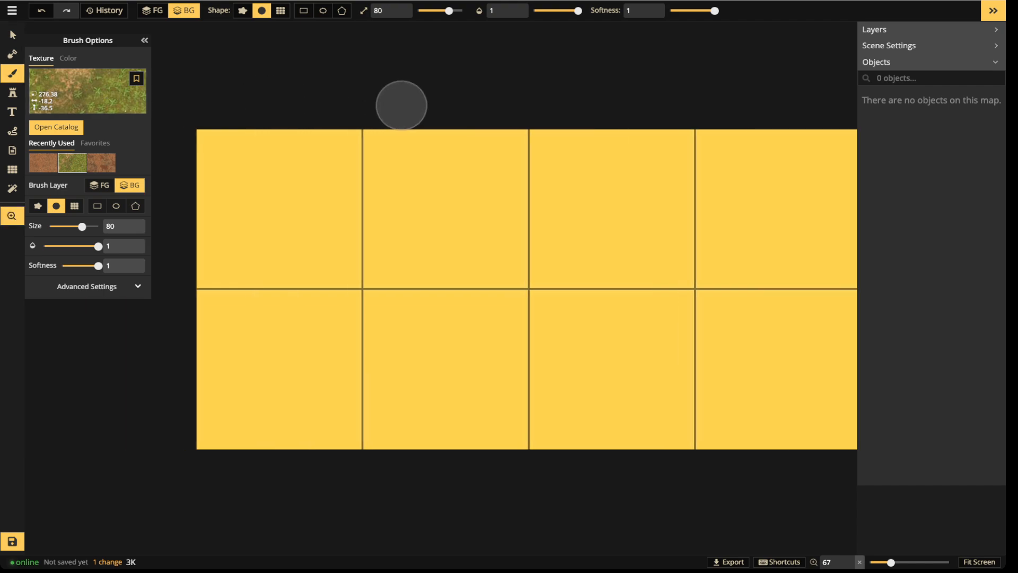
click(12, 170)
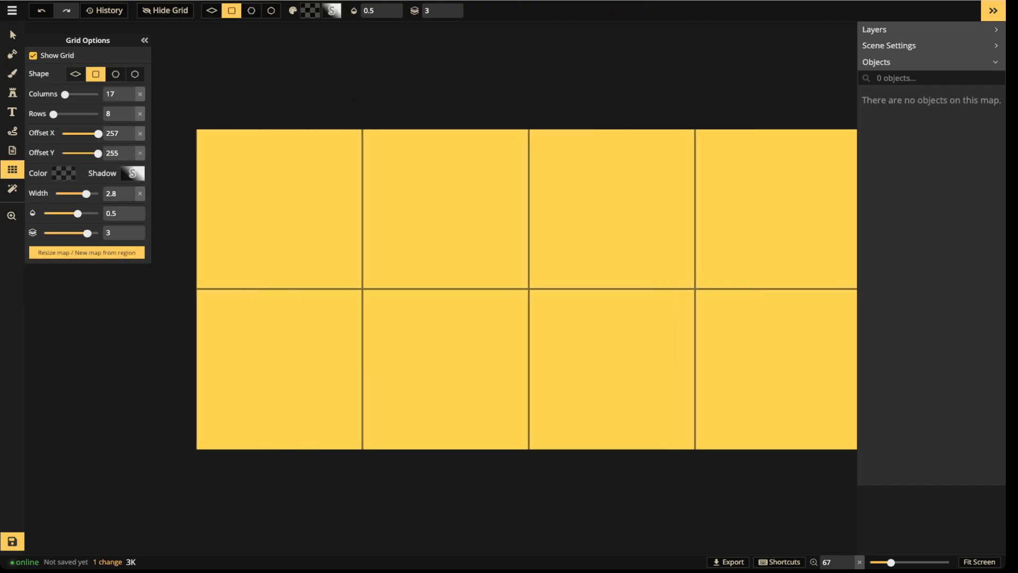
click(33, 55)
click(12, 73)
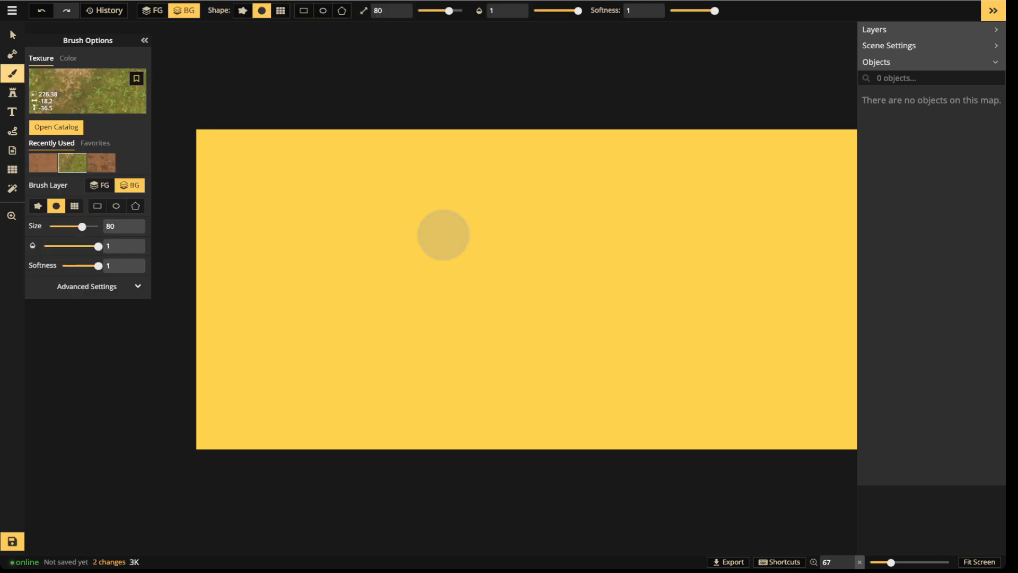
Cover the whole map background with the grass texture using a rectangular brush shape, and return to the select tool.
click(304, 11)
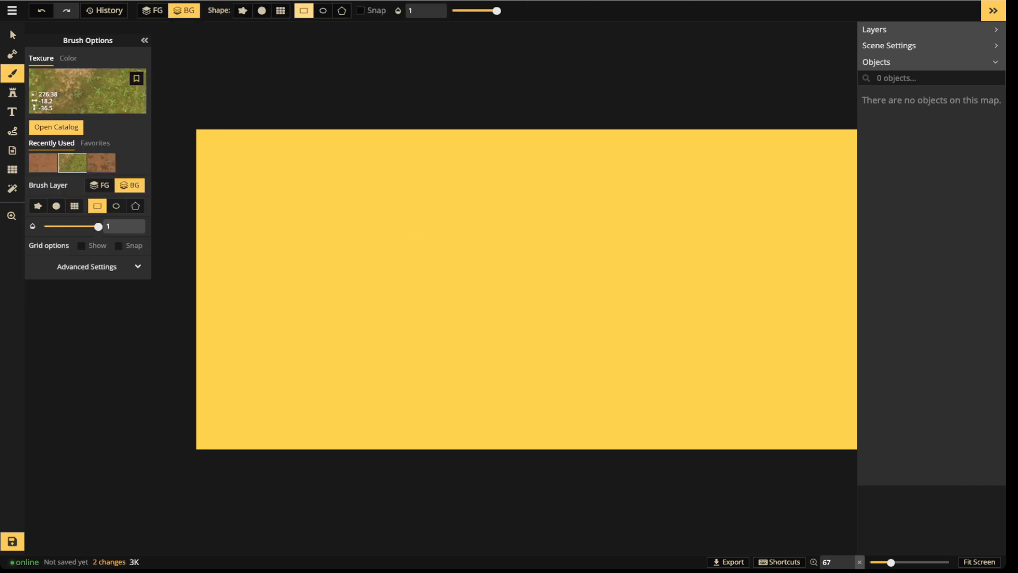
scroll(153, 147, down, 1)
mouse_move(168, 96)
mouse_down()
mouse_move(716, 541)
mouse_move(857, 554)
mouse_move(808, 448)
mouse_up()
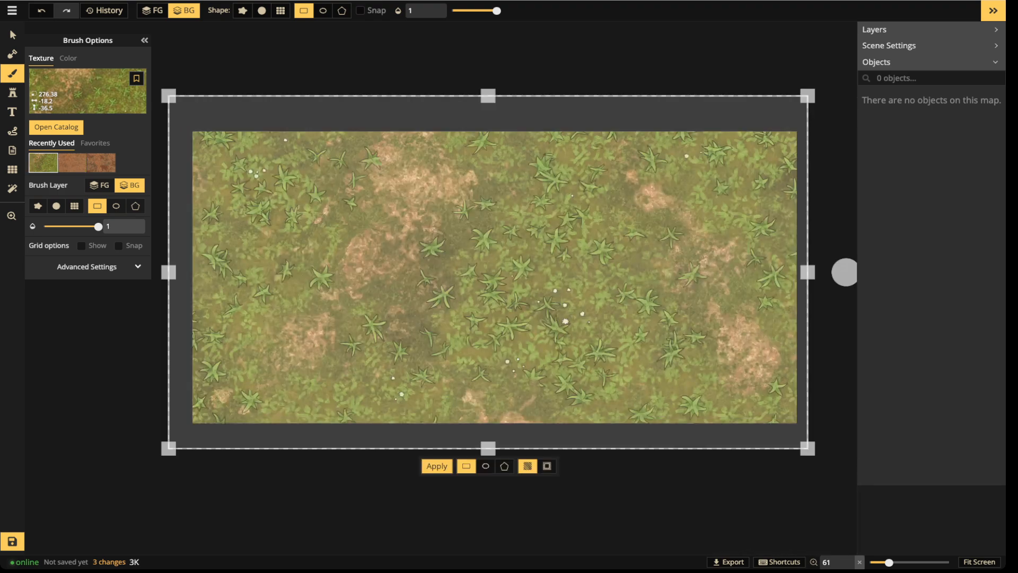
click(13, 35)
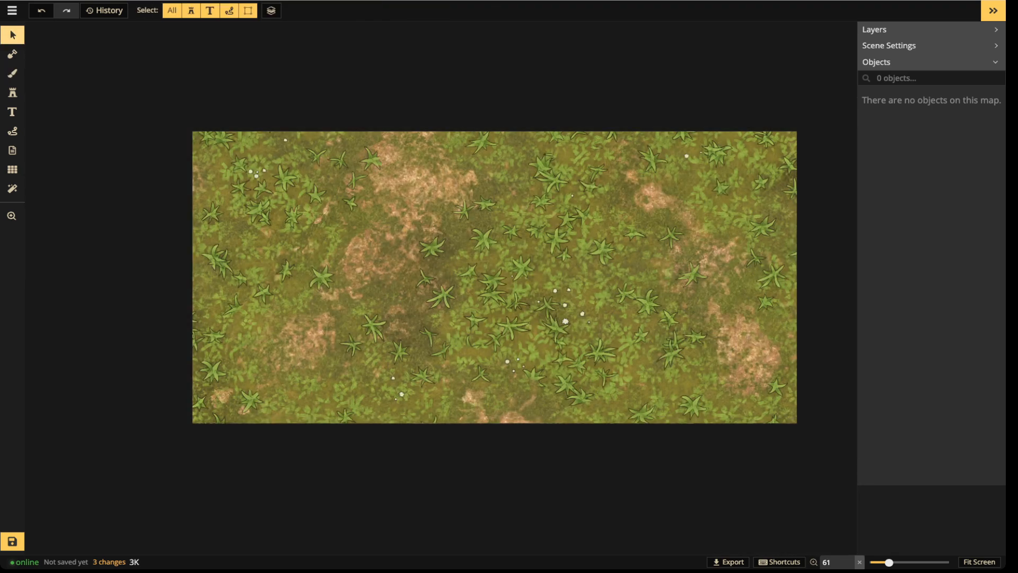
Examine the grass-covered map at different zoom levels, checking the texture's detail and scale across its full extent.
scroll(528, 268, up, 1)
scroll(528, 268, down, 1)
key(space)
drag(528, 268, 466, 233)
scroll(451, 371, up, 2)
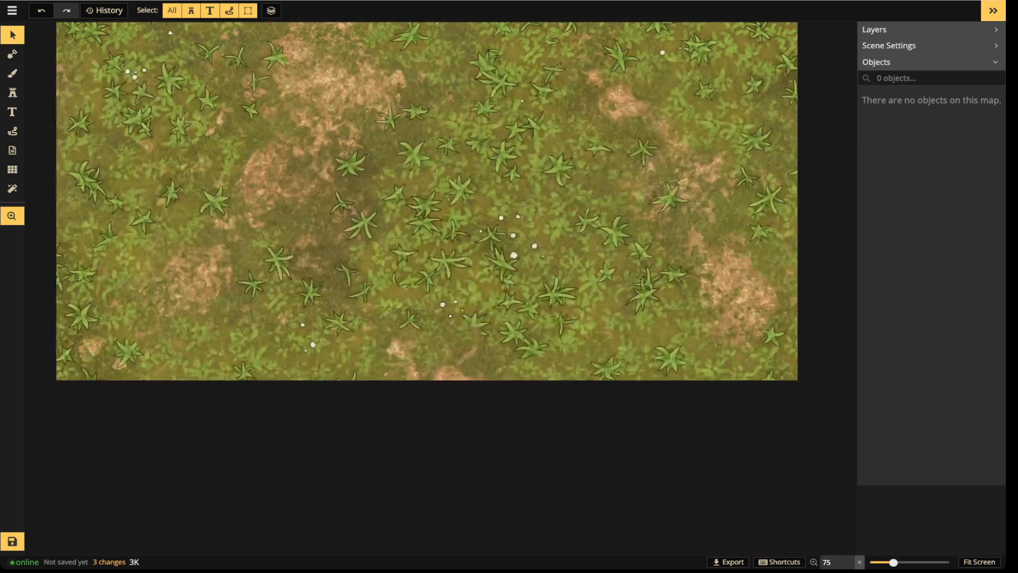
scroll(532, 226, up, 1)
drag(532, 226, 549, 252)
scroll(549, 252, up, 1)
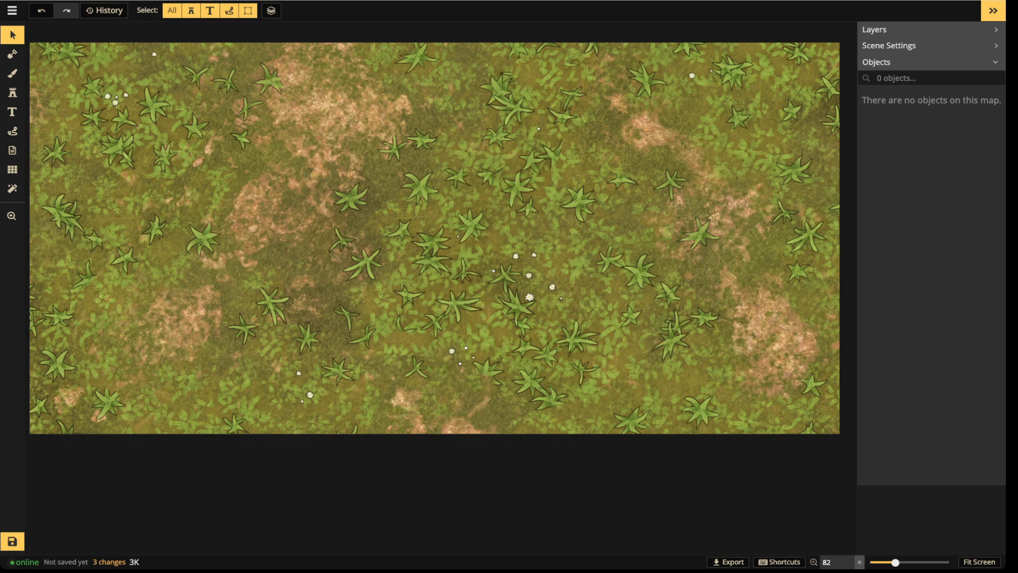
scroll(183, 142, down, 1)
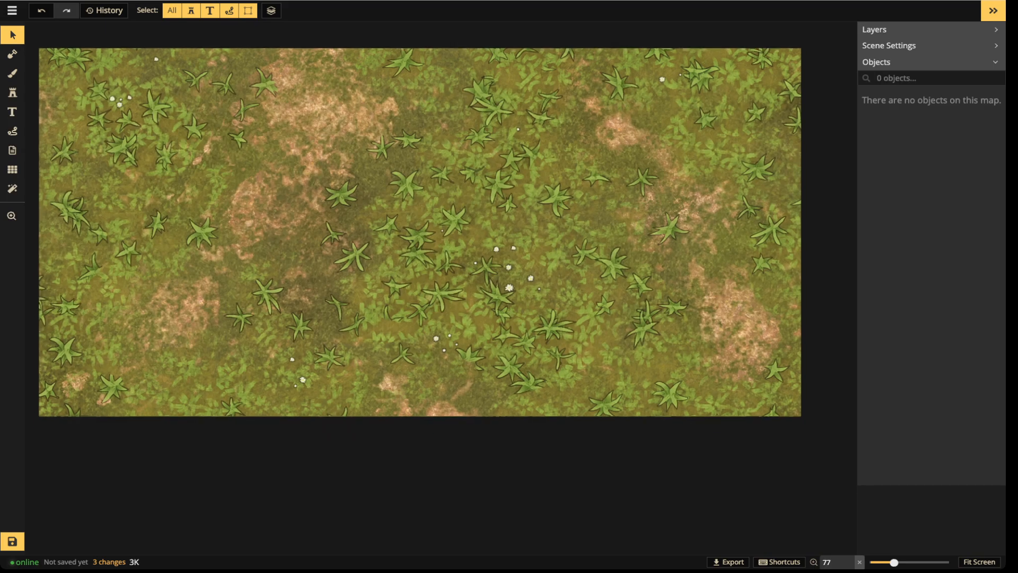
scroll(224, 85, down, 1)
drag(224, 85, 244, 123)
scroll(244, 123, up, 1)
scroll(440, 255, up, 2)
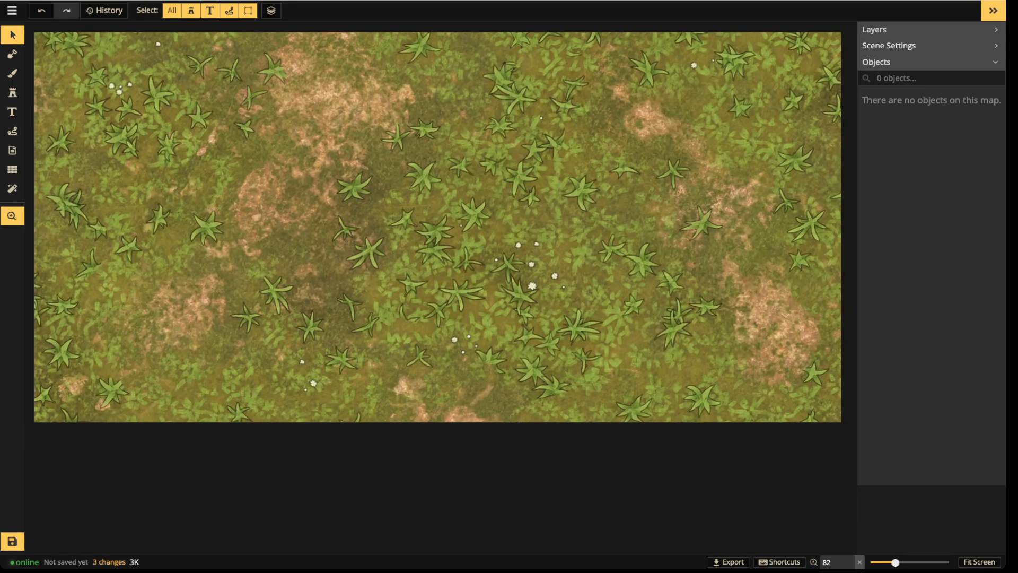
scroll(299, 141, down, 1)
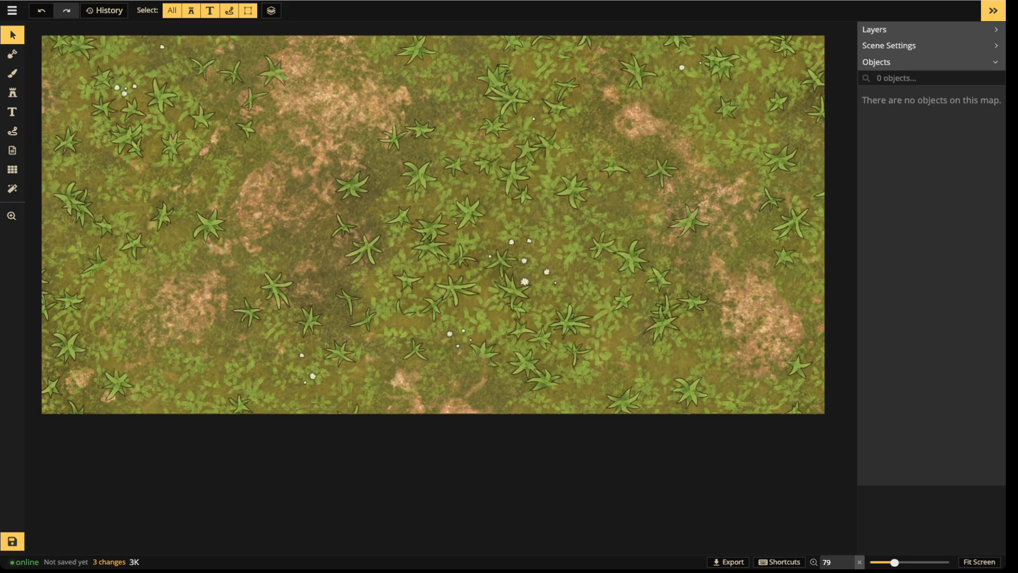
Open the stamp catalog and exclude the custom assets from the listed stamps.
click(13, 93)
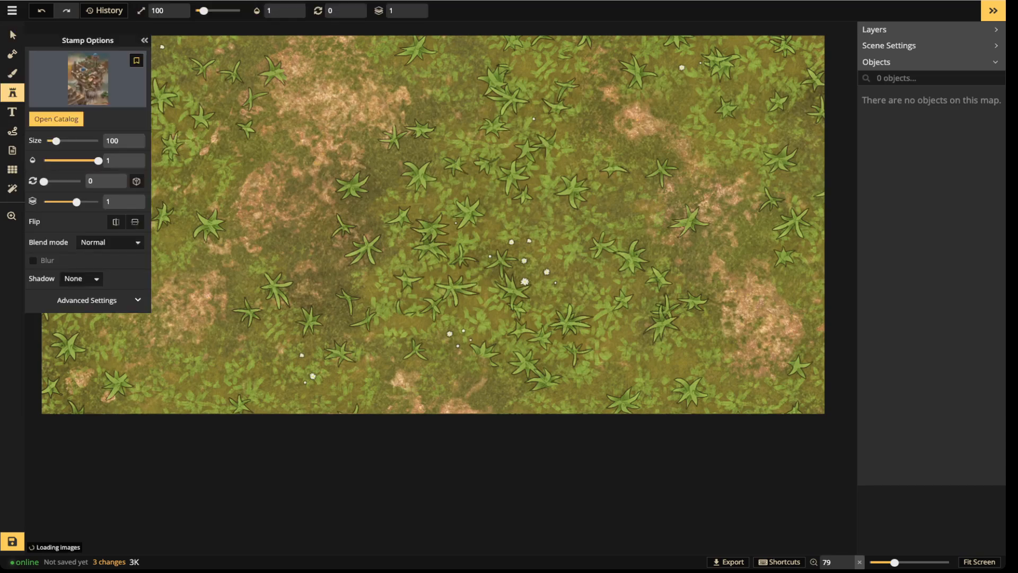
key(v)
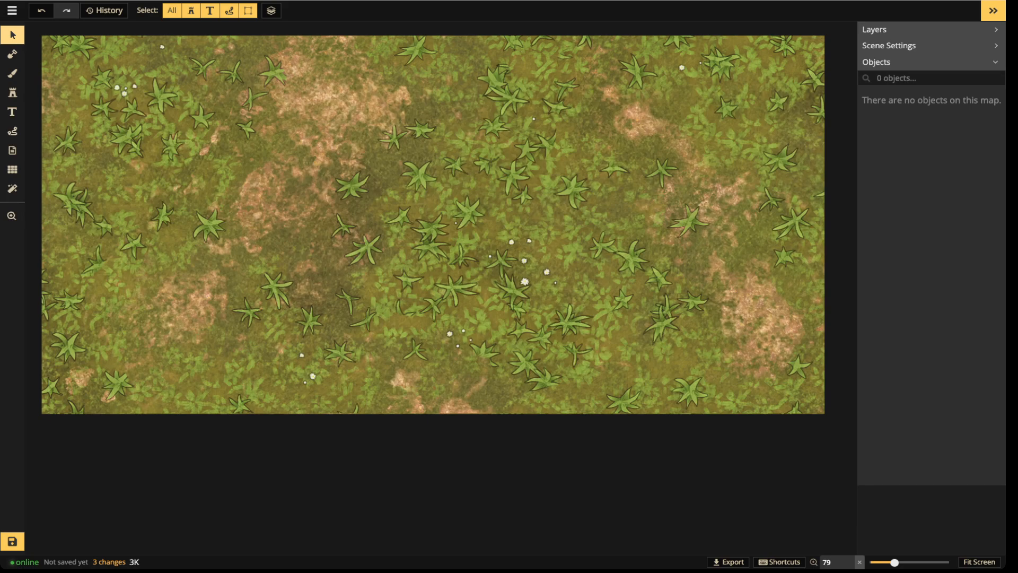
scroll(380, 368, down, 3)
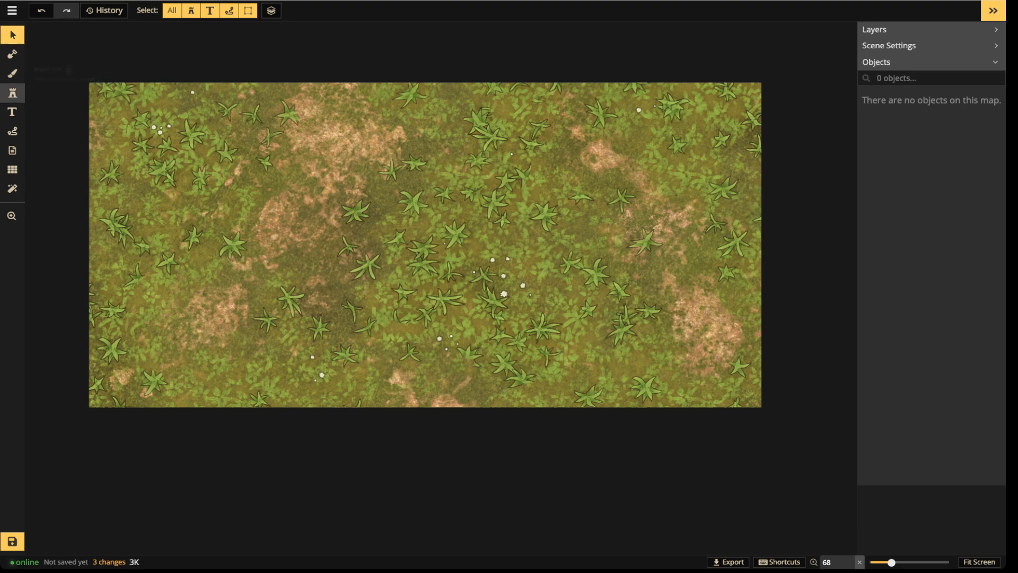
click(12, 92)
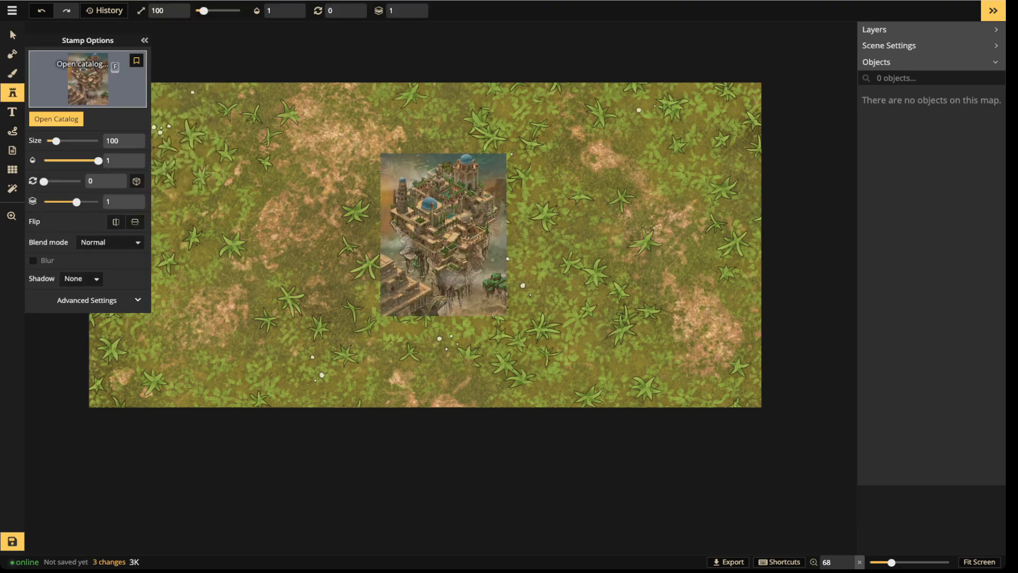
key(f)
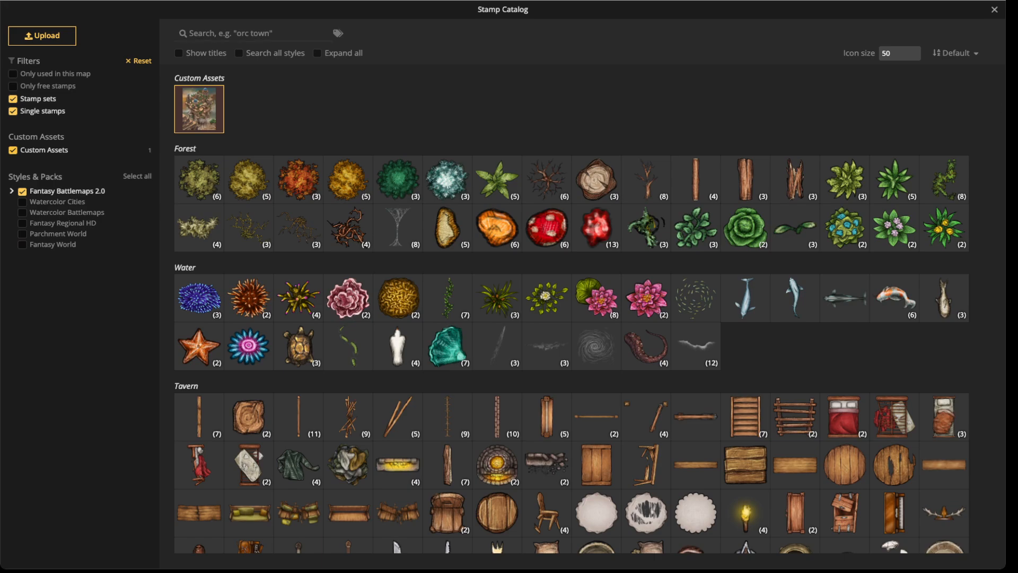
click(13, 150)
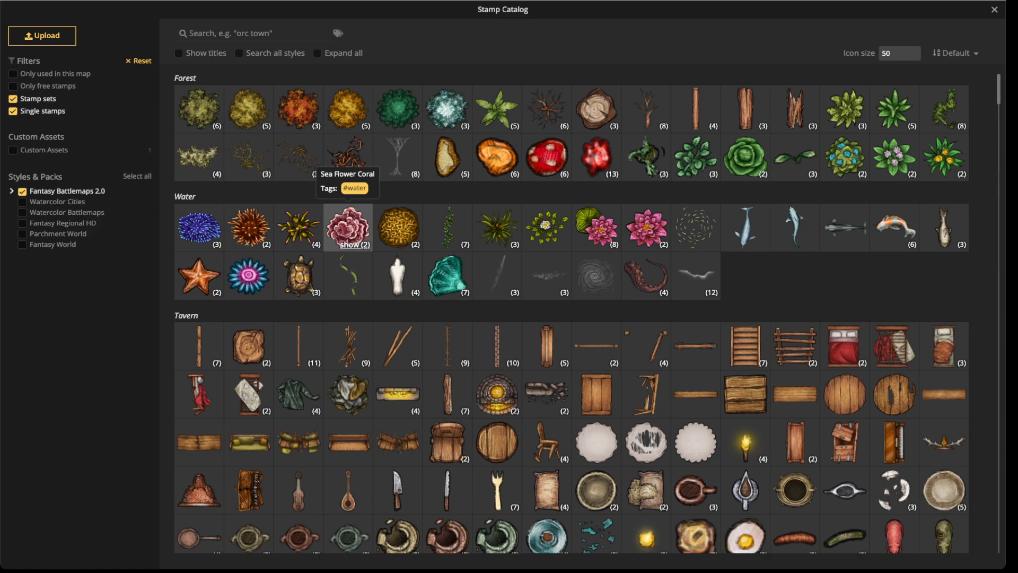
Search the stamp catalog for "cliffs" and choose the grey Cliffs set under Terrain.
scroll(425, 340, down, 3)
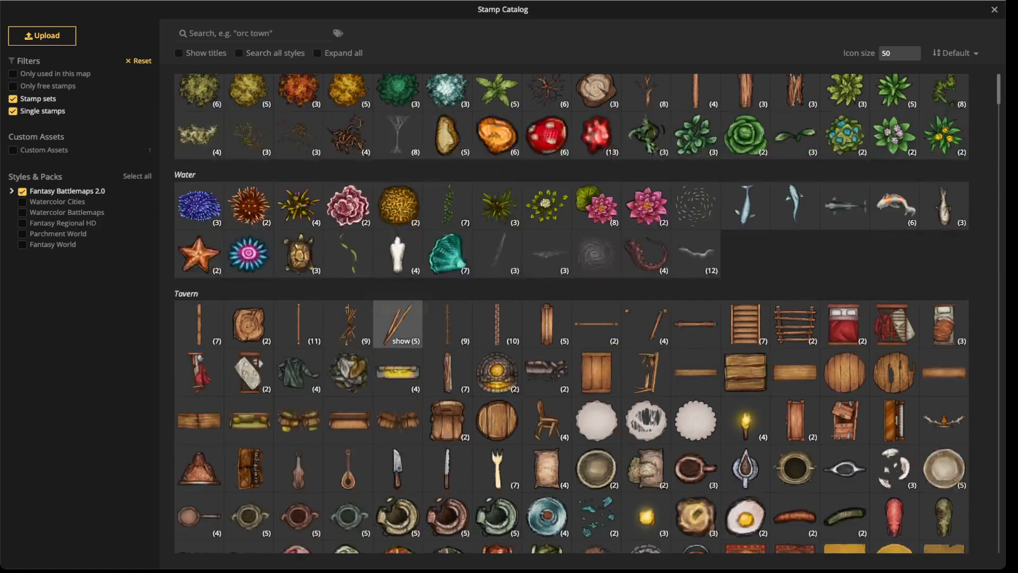
scroll(448, 334, up, 2)
scroll(448, 335, up, 1)
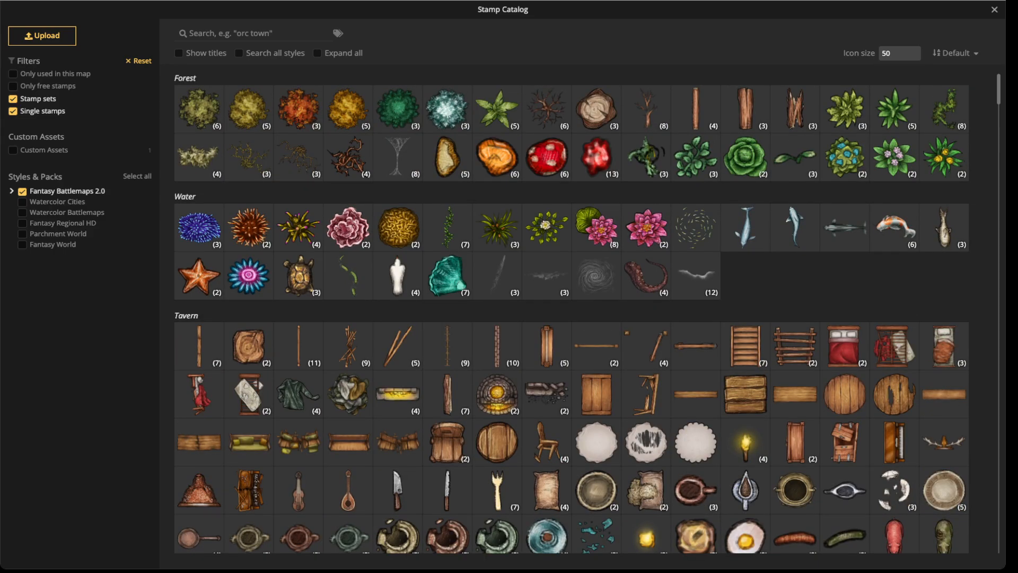
scroll(498, 275, down, 3)
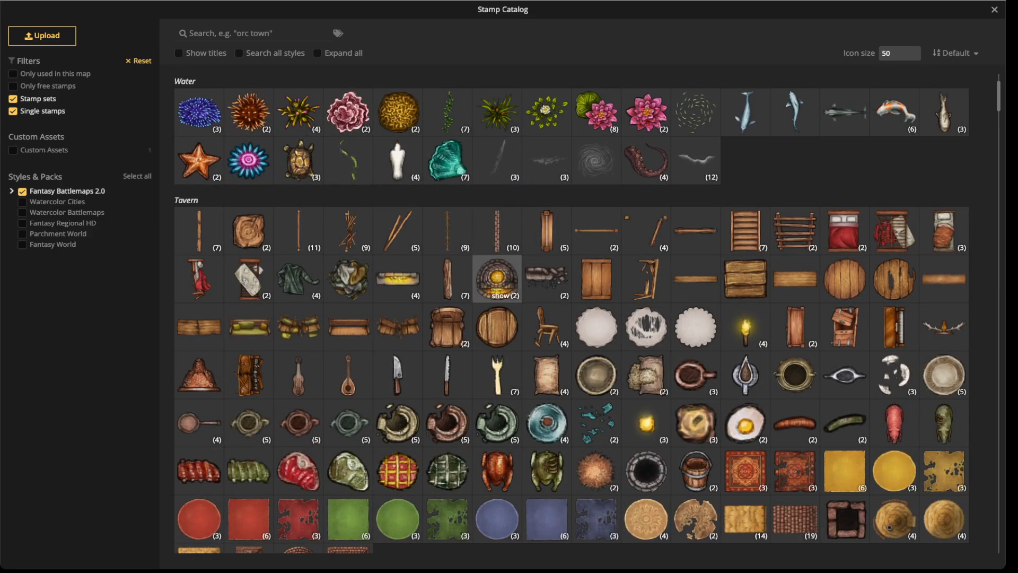
click(191, 33)
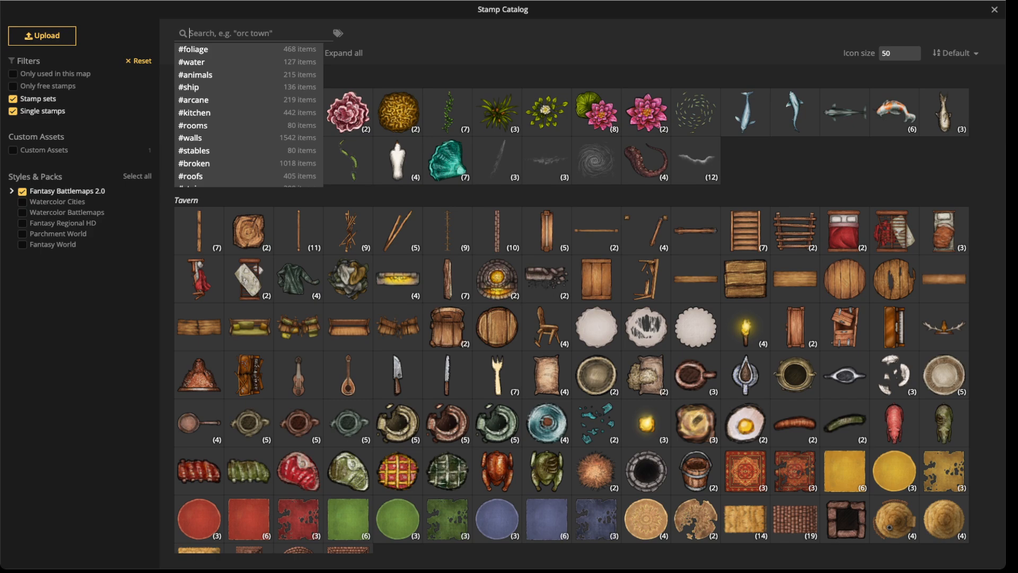
text(cliff)
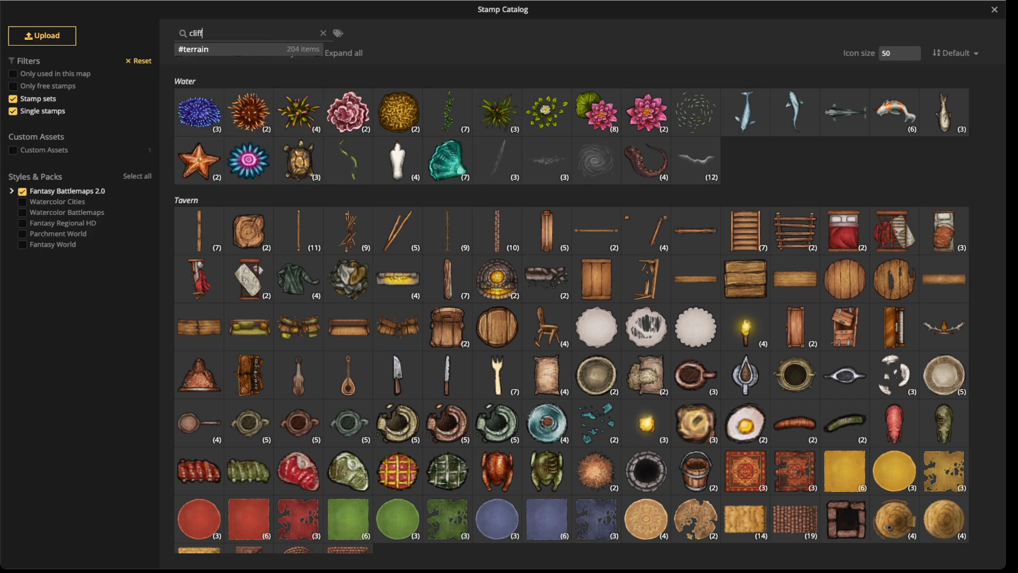
text(s)
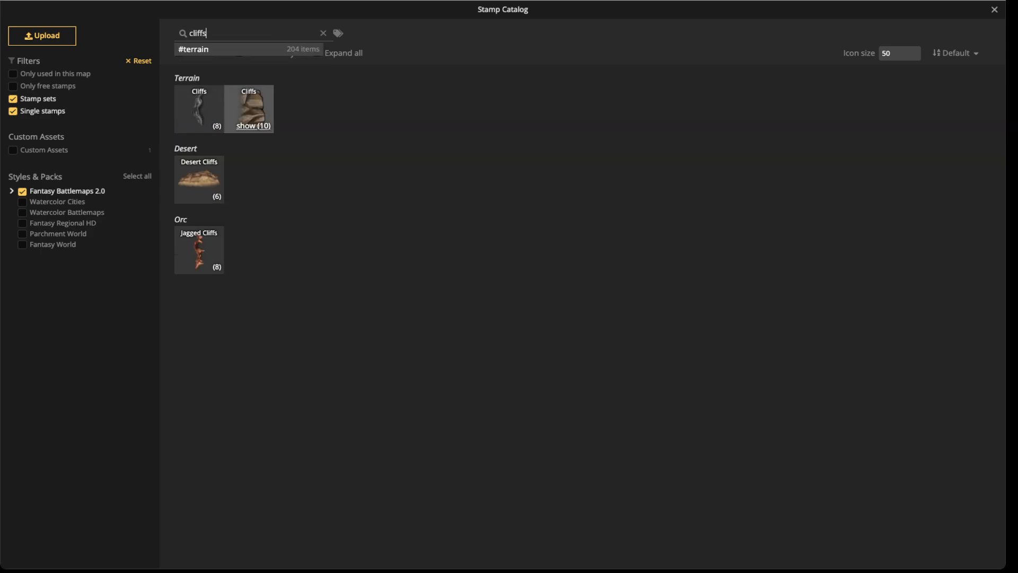
click(199, 109)
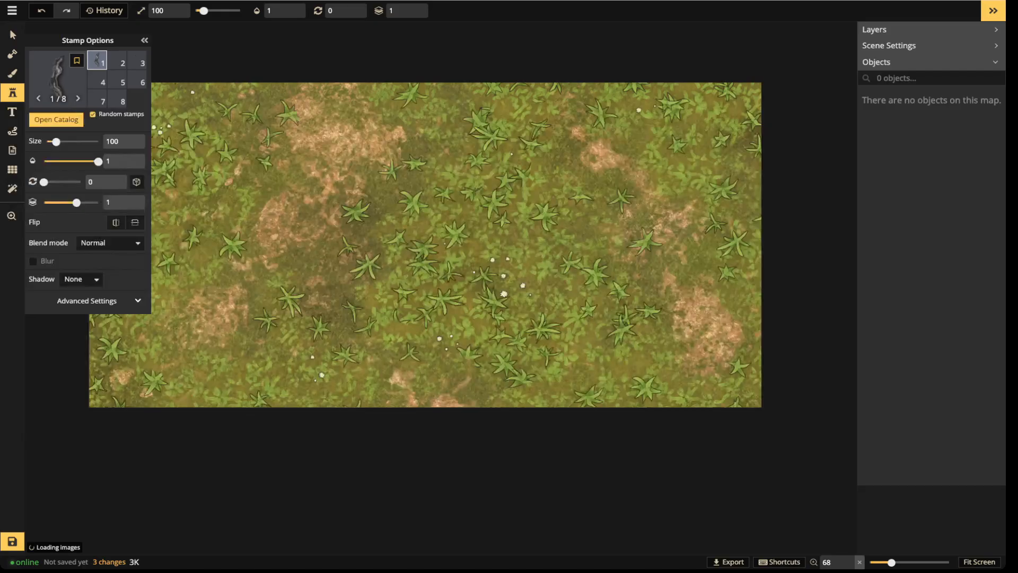
Place the first cliff stamp at size 170, rotated to 225, running off the map's bottom edge near the left.
click(412, 232)
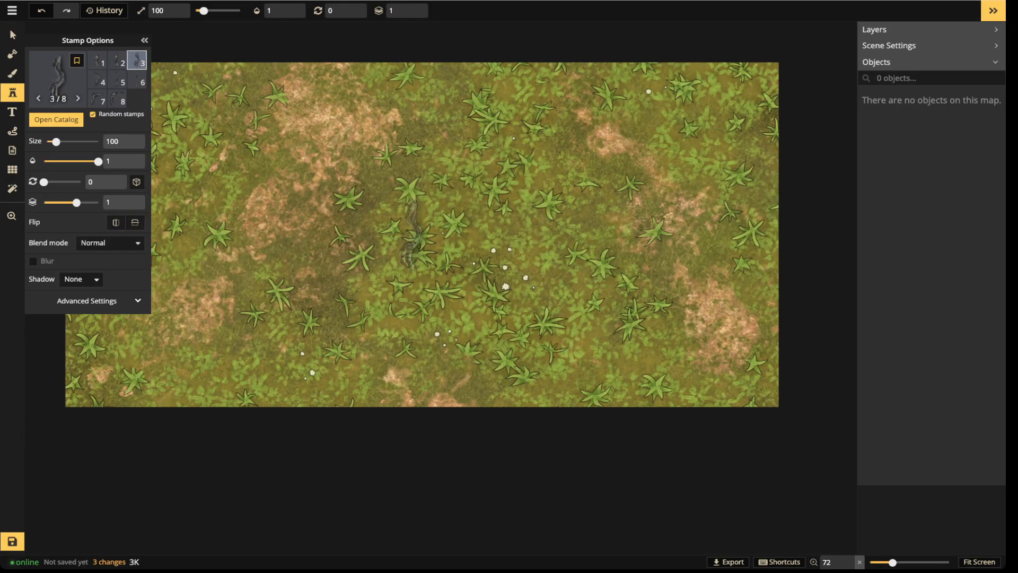
scroll(412, 232, up, 7)
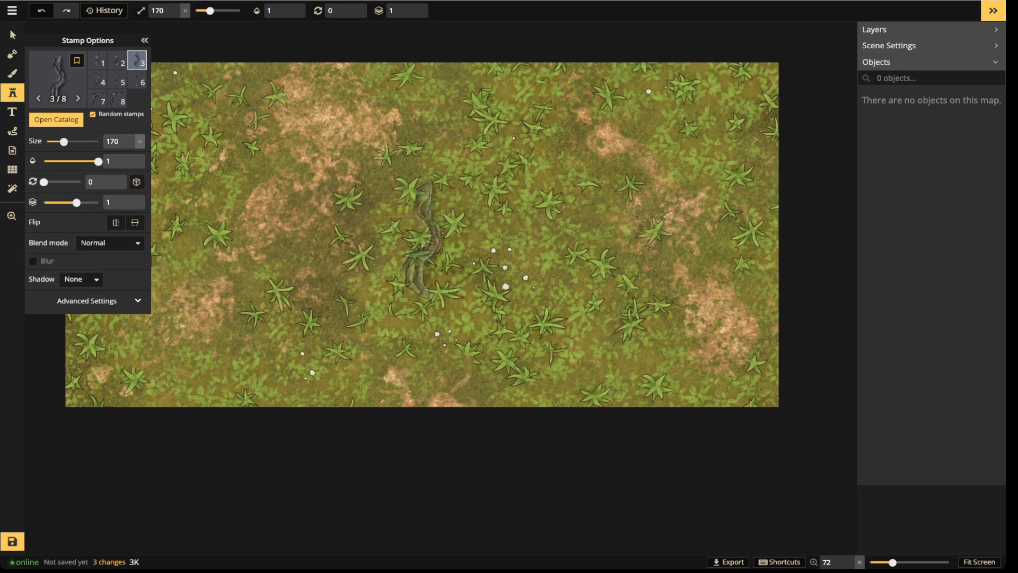
scroll(406, 236, down, 5)
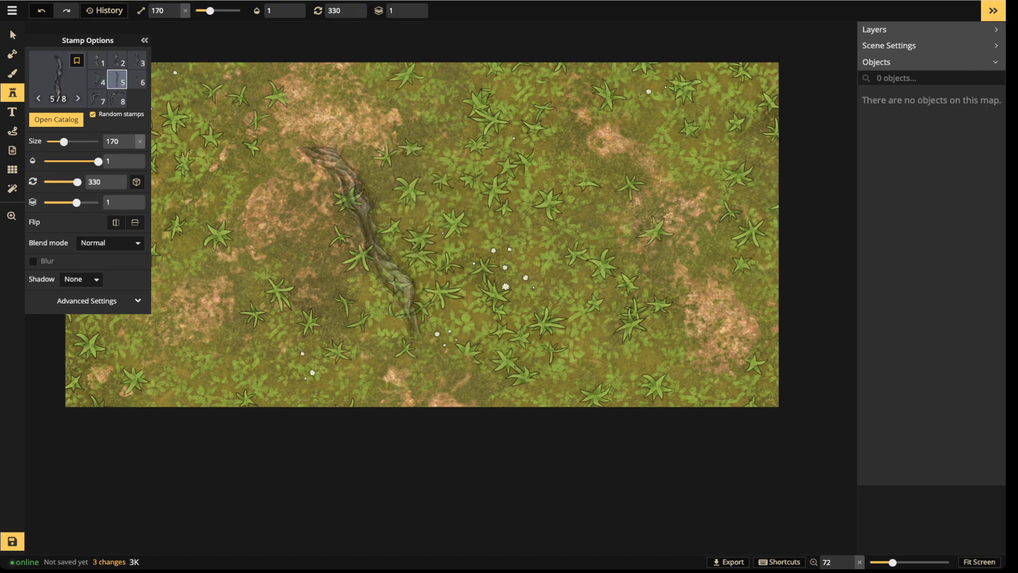
scroll(329, 260, down, 4)
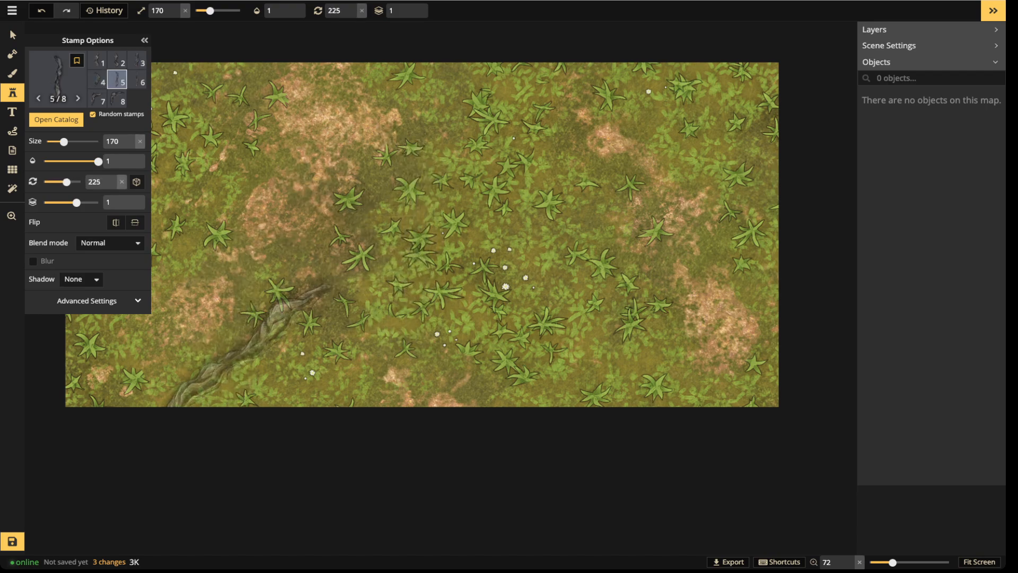
click(235, 356)
key(Escape)
Continue the cliff line with three more cliff stamps, rotating each to join the previous one until it meets the bottom edge near the right.
scroll(456, 286, up, 3)
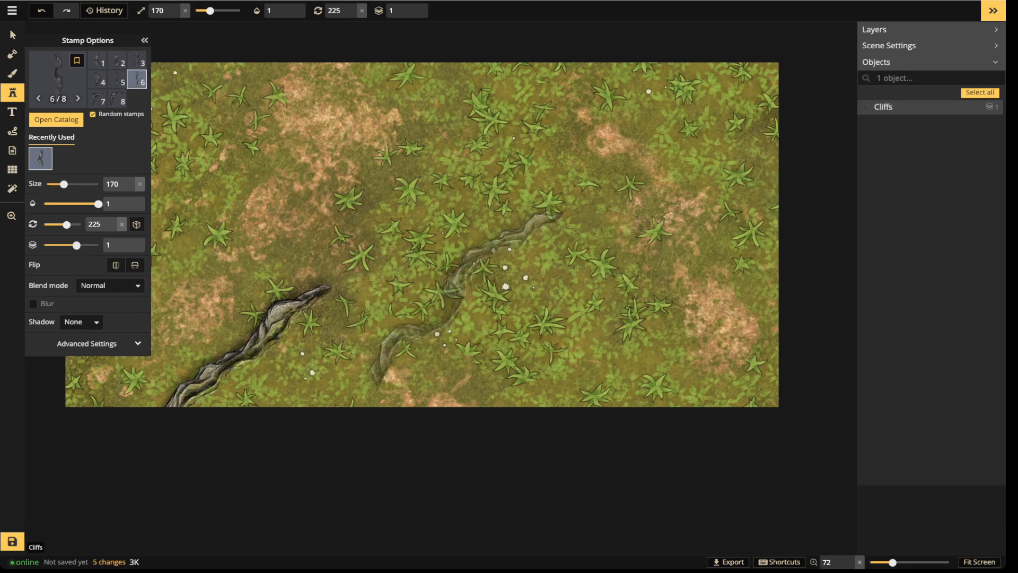
click(440, 287)
key(Escape)
scroll(636, 345, up, 1)
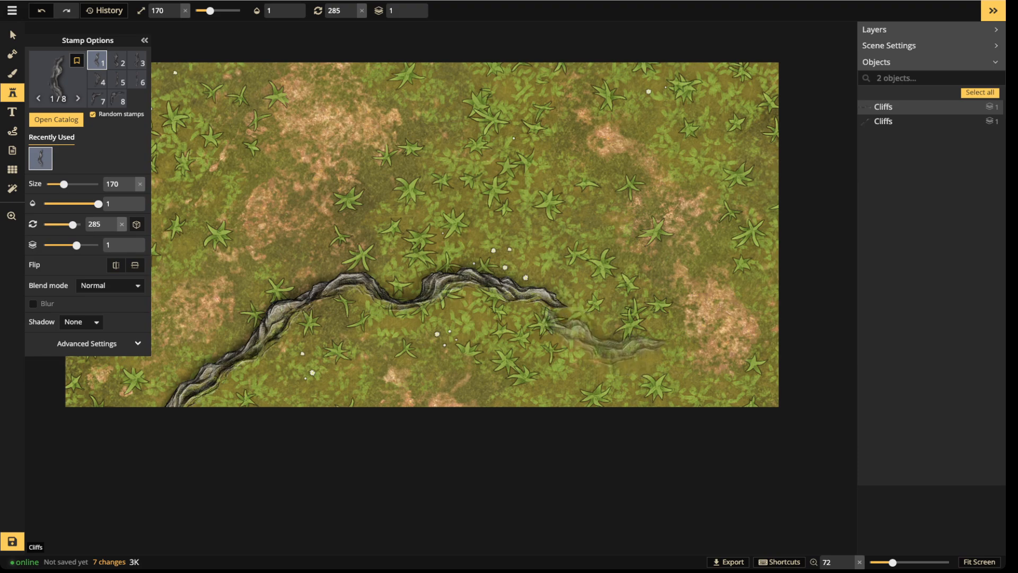
click(608, 326)
key(Escape)
scroll(700, 361, up, 2)
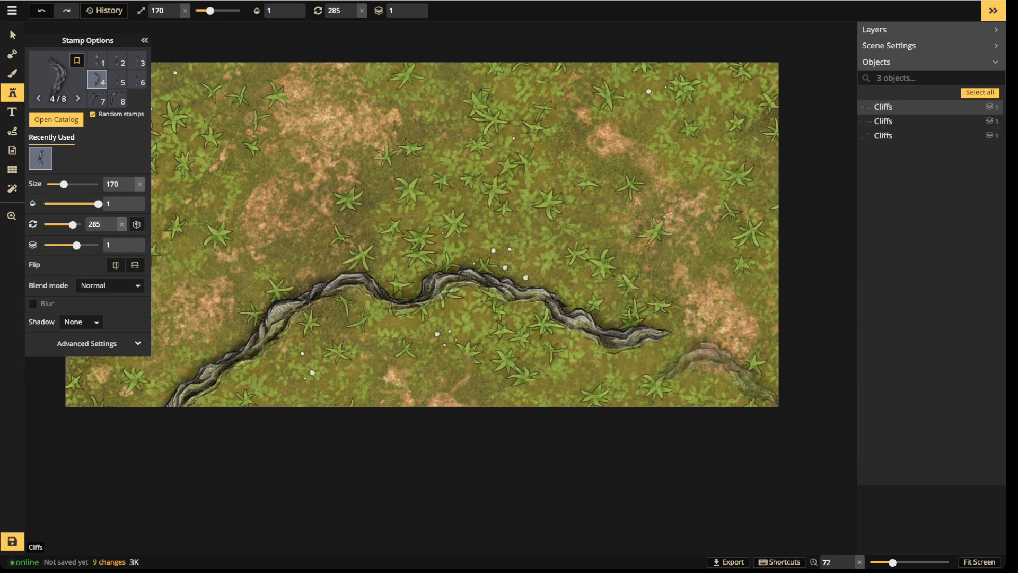
click(700, 360)
Outline the area below the cliff line with a free-drawn dotted path, set its width to 5, and delete it.
key(p)
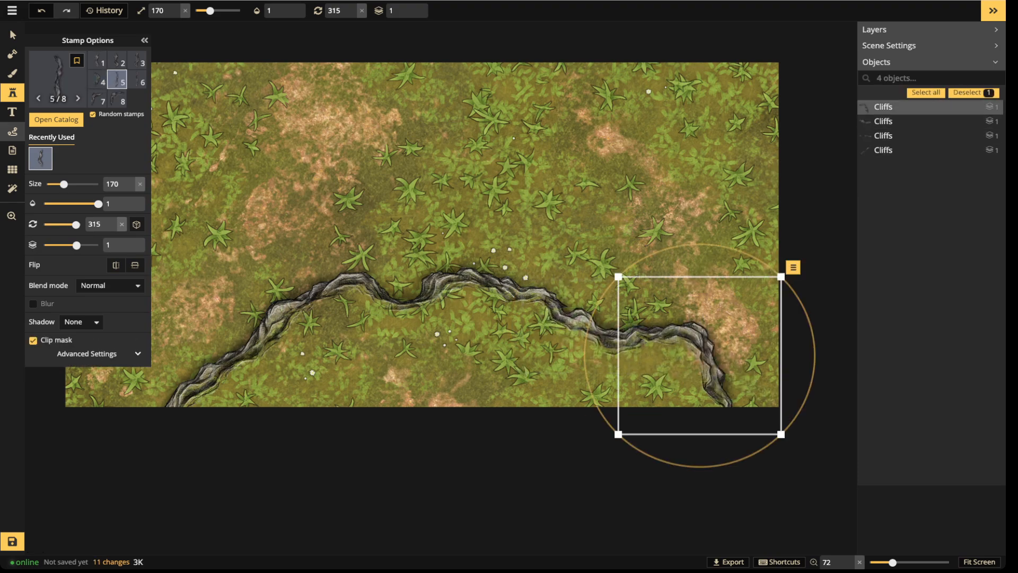
click(107, 78)
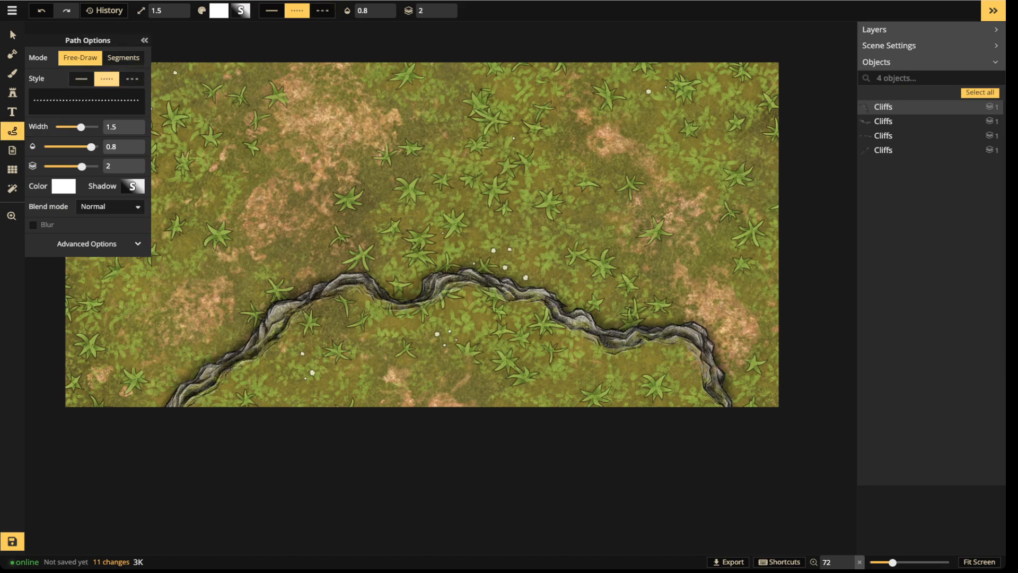
click(87, 126)
mouse_move(354, 277)
mouse_down()
mouse_move(269, 305)
mouse_move(194, 394)
mouse_move(225, 405)
mouse_move(719, 401)
mouse_move(639, 344)
mouse_up()
drag(427, 314, 350, 283)
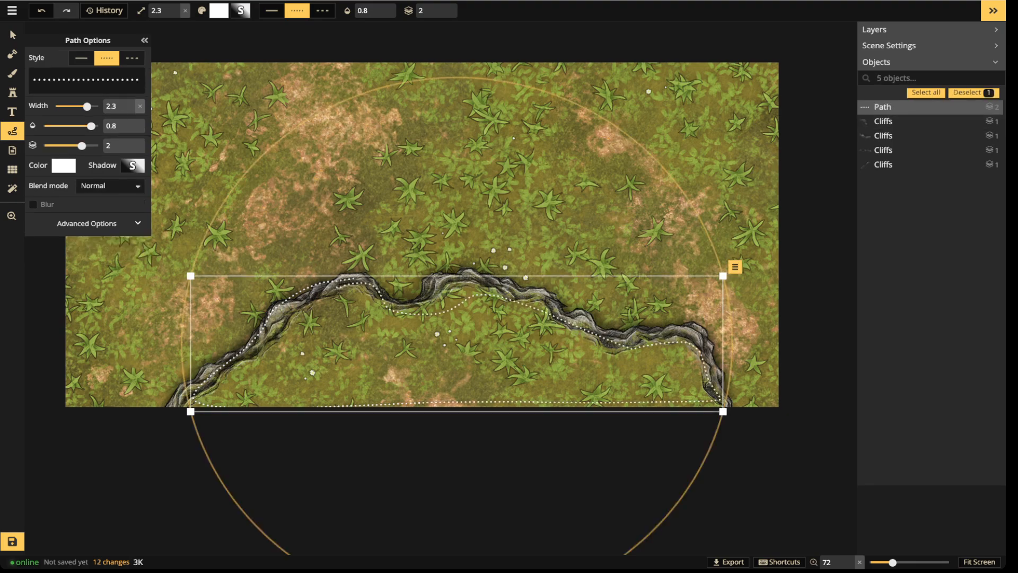
drag(87, 107, 99, 107)
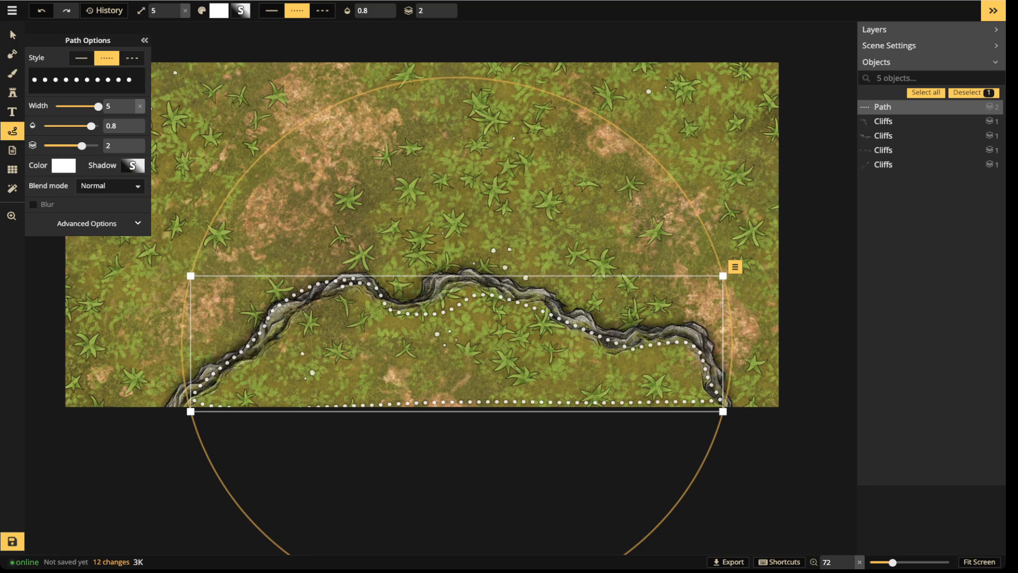
key(Delete)
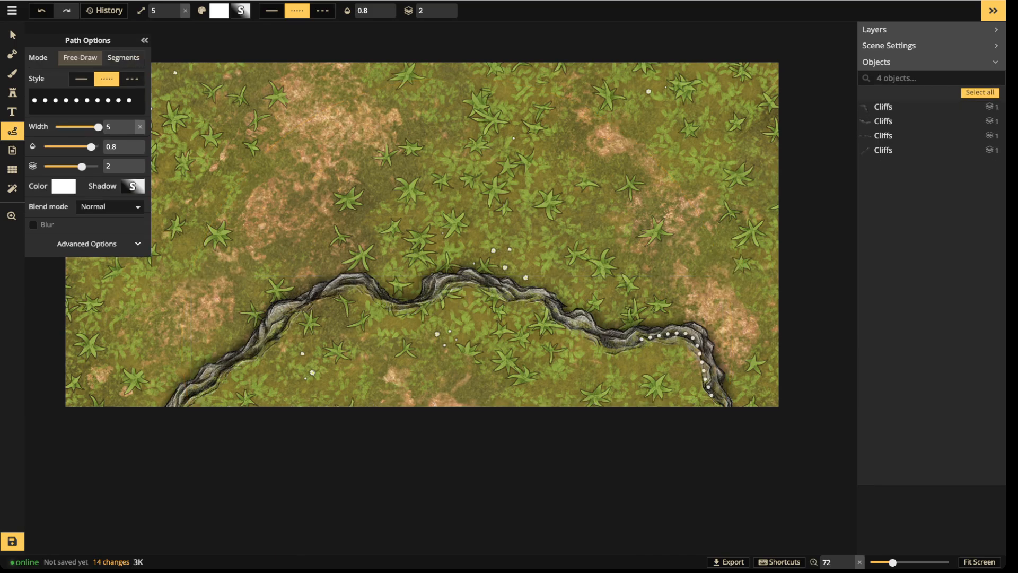
Trace the whole cliff line with a free-drawn path of width 5 and make it solid.
mouse_move(511, 291)
mouse_down()
mouse_move(436, 282)
mouse_move(419, 298)
mouse_up()
drag(311, 296, 168, 405)
click(81, 58)
key(Escape)
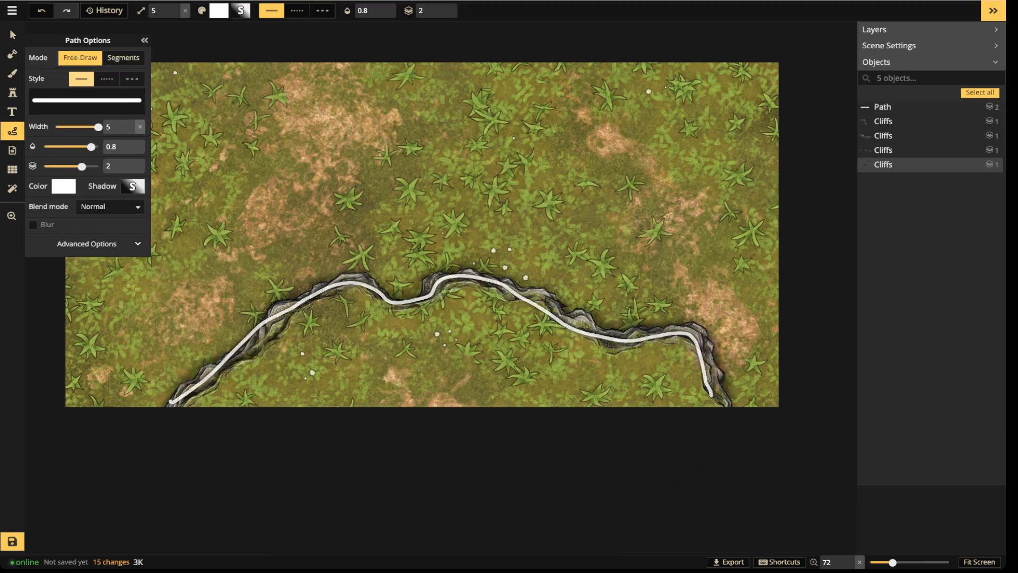
Draw two freehand arrows, one pointing up above the cliff line and one pointing down below it.
mouse_move(505, 268)
mouse_down()
mouse_move(529, 212)
mouse_move(520, 224)
mouse_up()
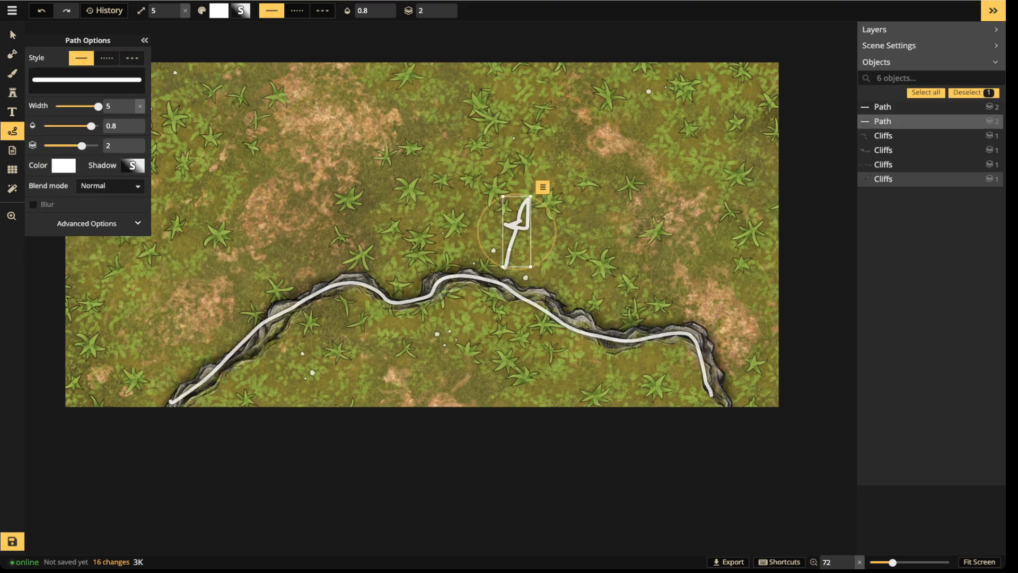
key(Escape)
mouse_move(389, 320)
mouse_down()
mouse_move(390, 358)
mouse_move(401, 355)
mouse_move(386, 363)
mouse_up()
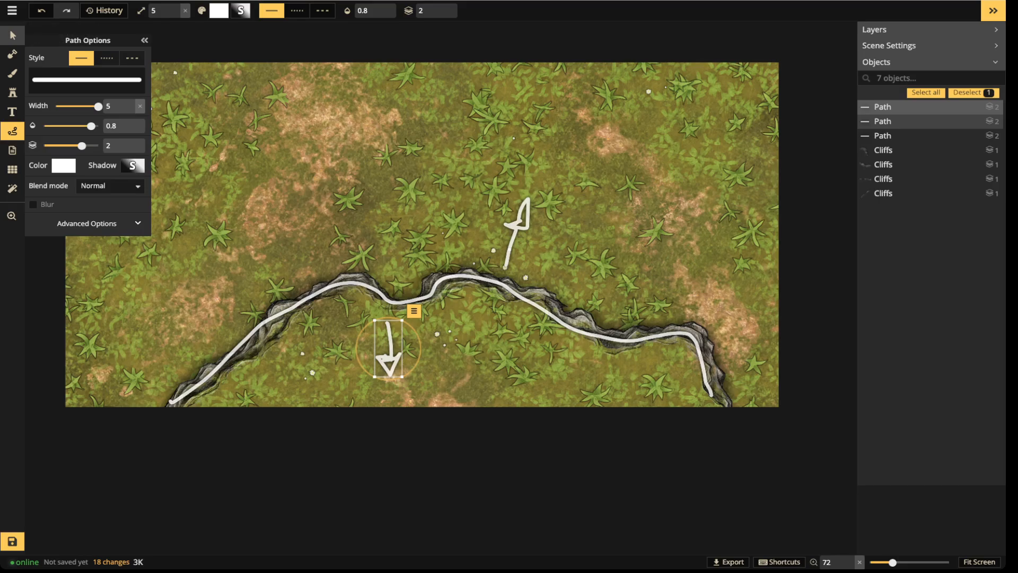
Delete both arrows and the white path traced over the cliffs.
click(13, 35)
key(Delete)
key(Delete)
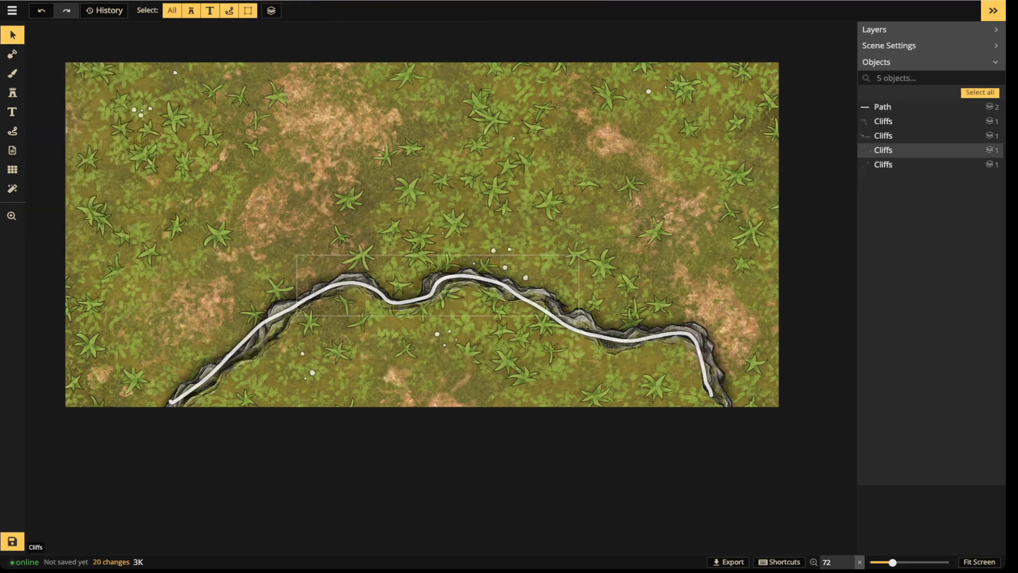
click(339, 283)
key(Delete)
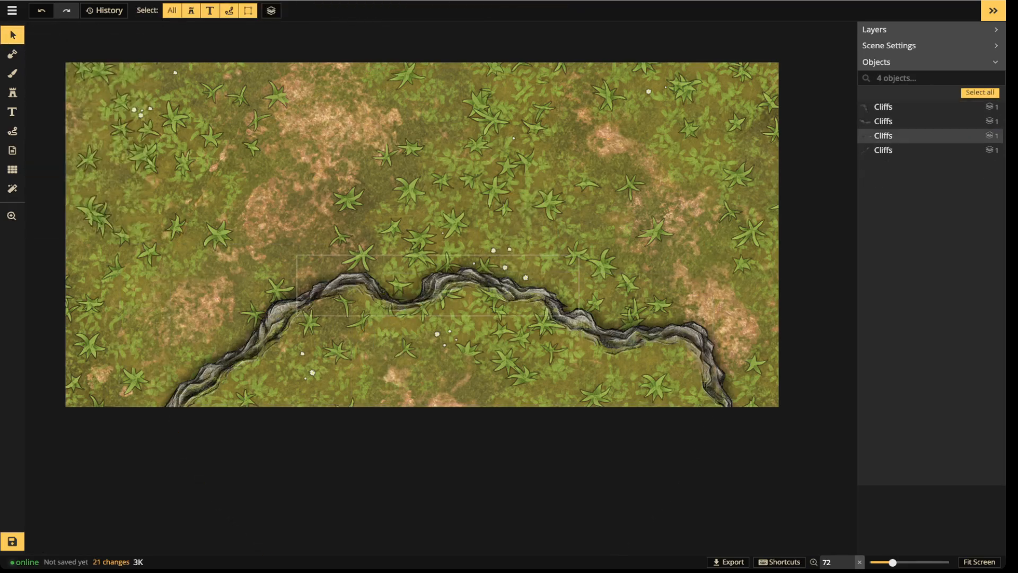
Choose the grey Stone Wall texture from the Fantasy Battlemaps 2.0 catalog for the brush.
click(12, 73)
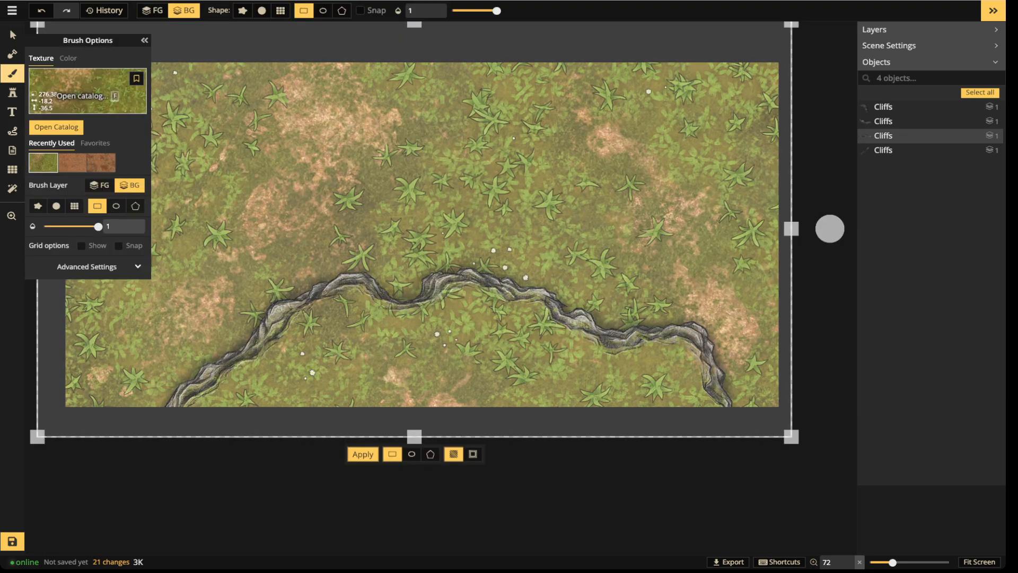
click(88, 92)
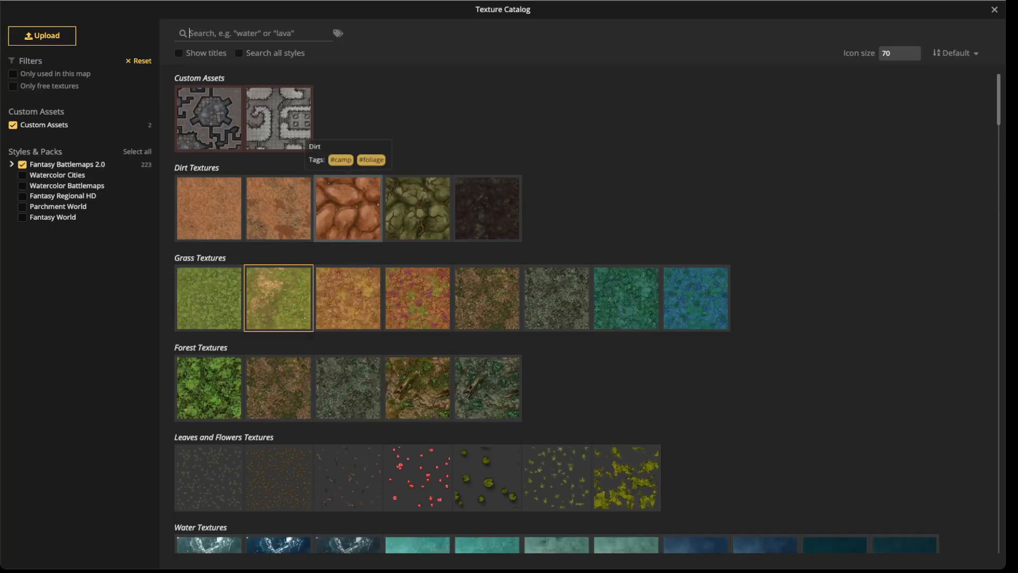
key(Escape)
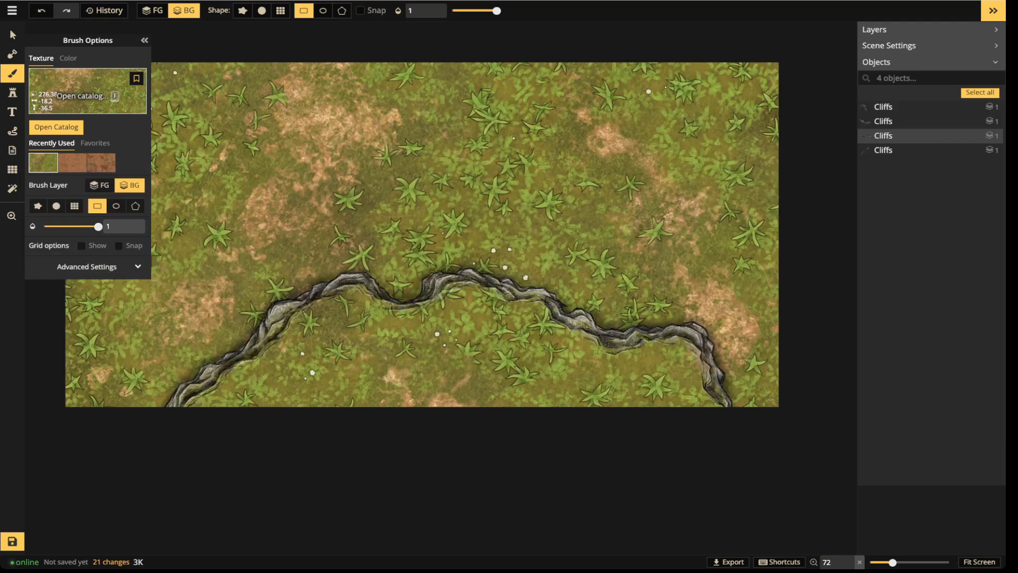
click(85, 90)
scroll(556, 313, down, 6)
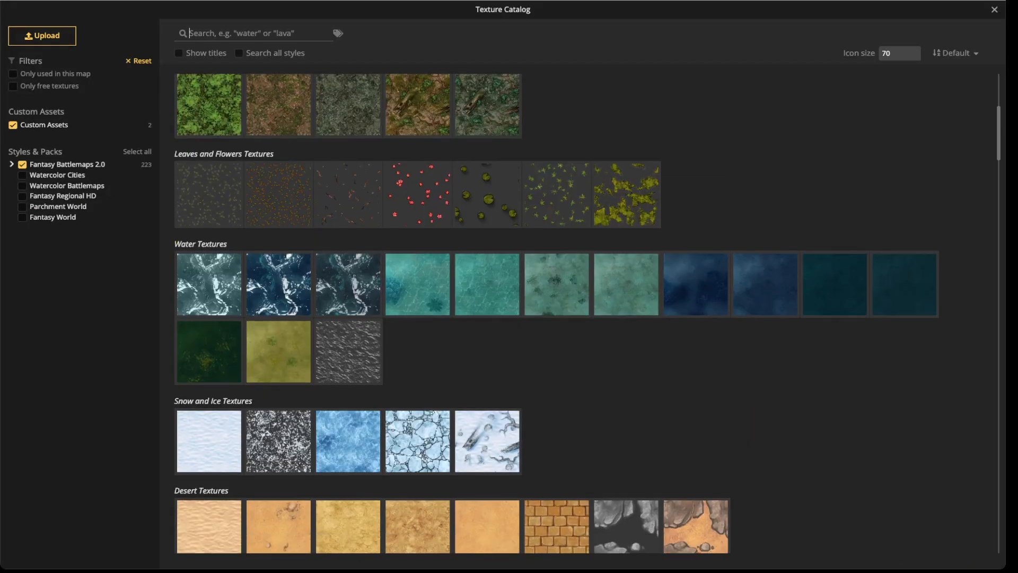
scroll(556, 312, down, 2)
scroll(556, 313, down, 4)
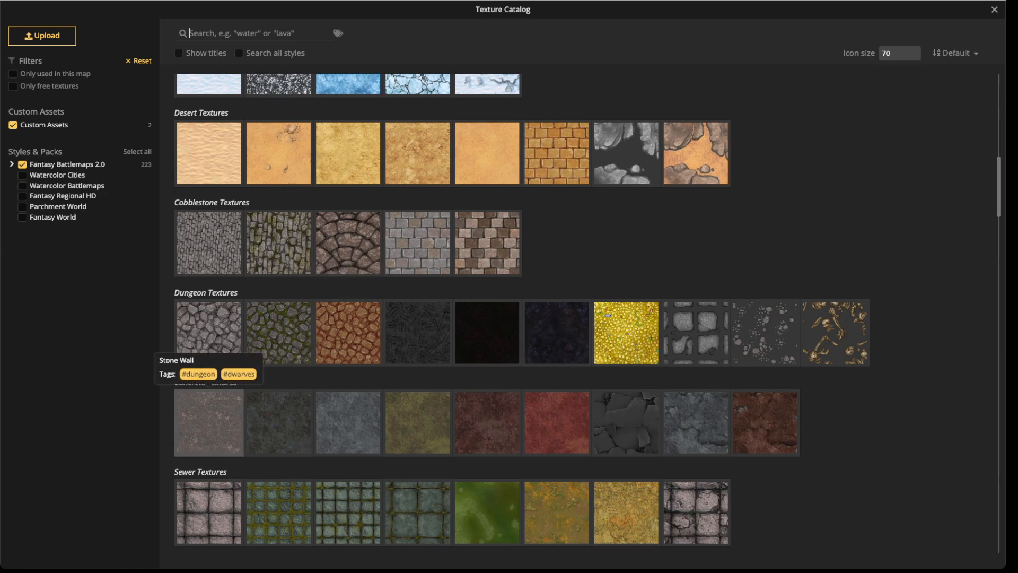
click(209, 422)
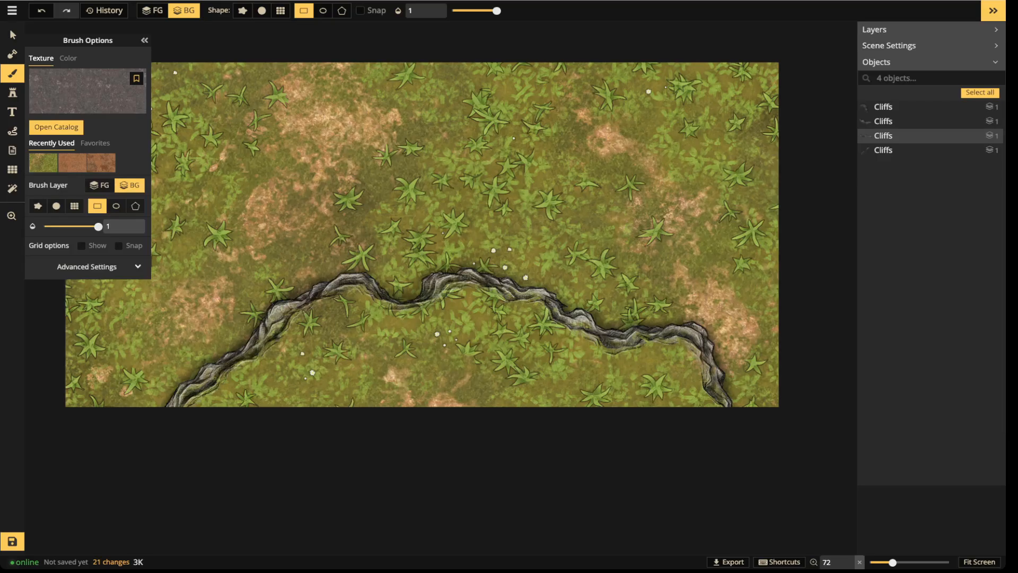
Paint the stone texture on the background layer along the whole cliff line with a round brush of size 80.
scroll(349, 324, up, 1)
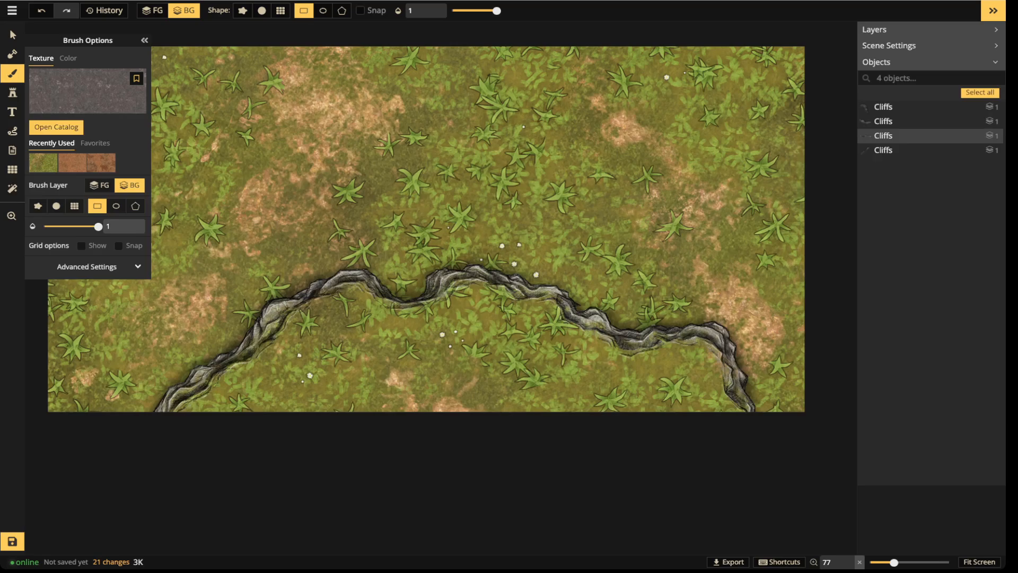
click(261, 11)
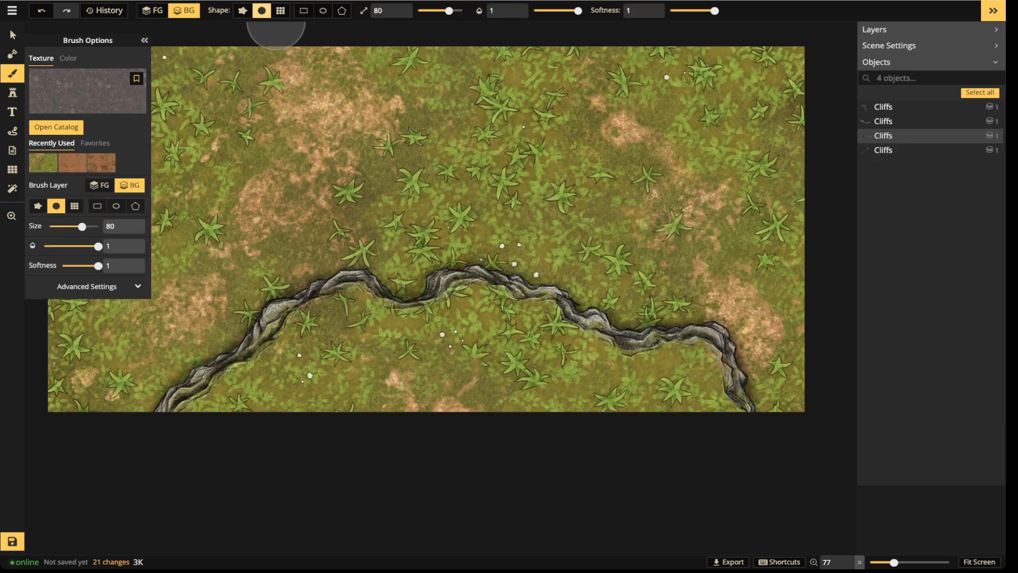
mouse_move(384, 312)
mouse_down()
mouse_move(352, 307)
mouse_move(281, 337)
mouse_move(216, 397)
mouse_move(177, 409)
mouse_move(374, 286)
mouse_move(350, 289)
mouse_move(511, 273)
mouse_move(568, 297)
mouse_move(643, 303)
mouse_move(753, 371)
mouse_move(747, 440)
mouse_up()
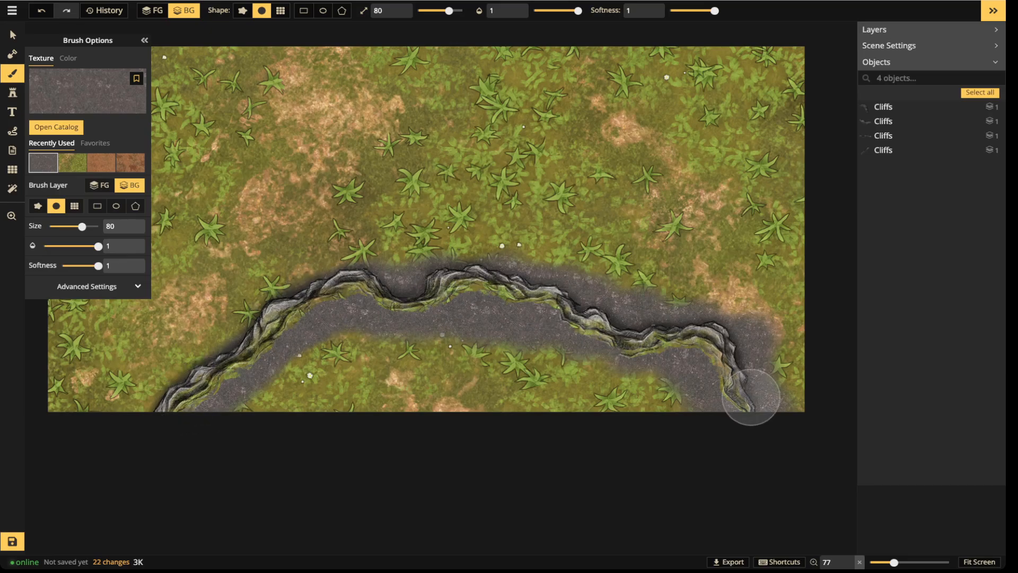
scroll(751, 396, down, 2)
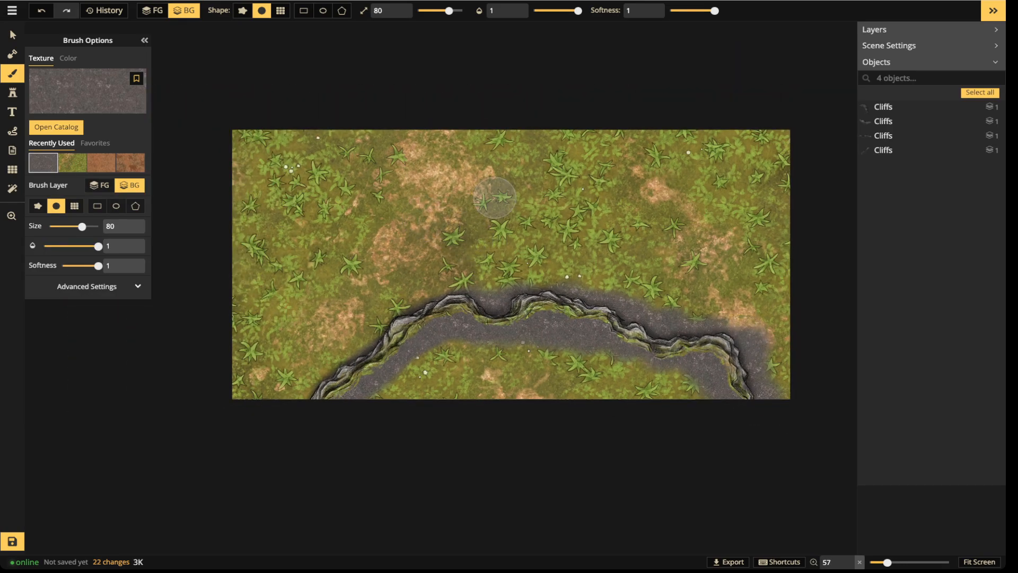
scroll(454, 285, up, 3)
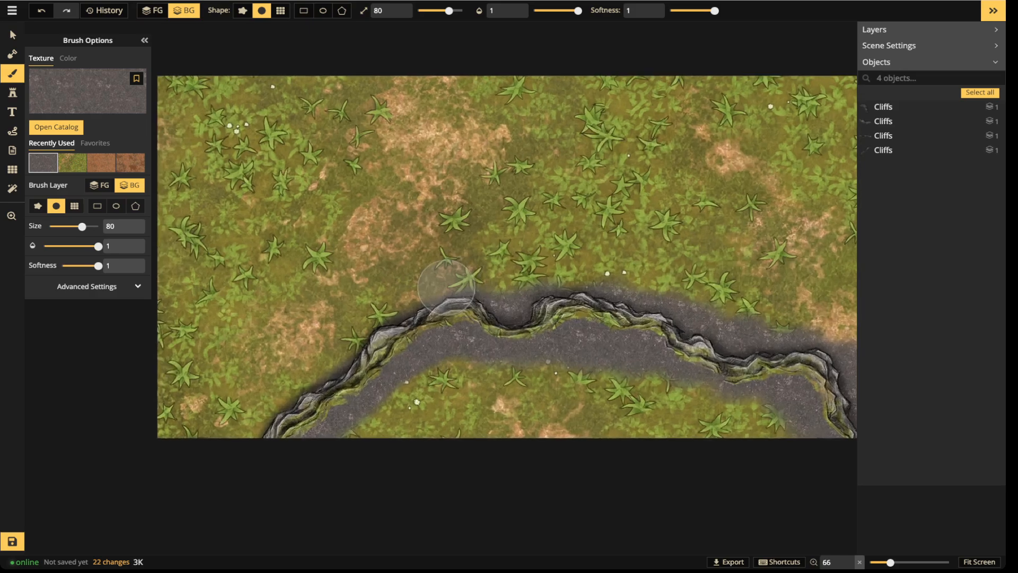
Select the westernmost cliff stamp and switch its clip mask off and on several times to compare both looks.
key(v)
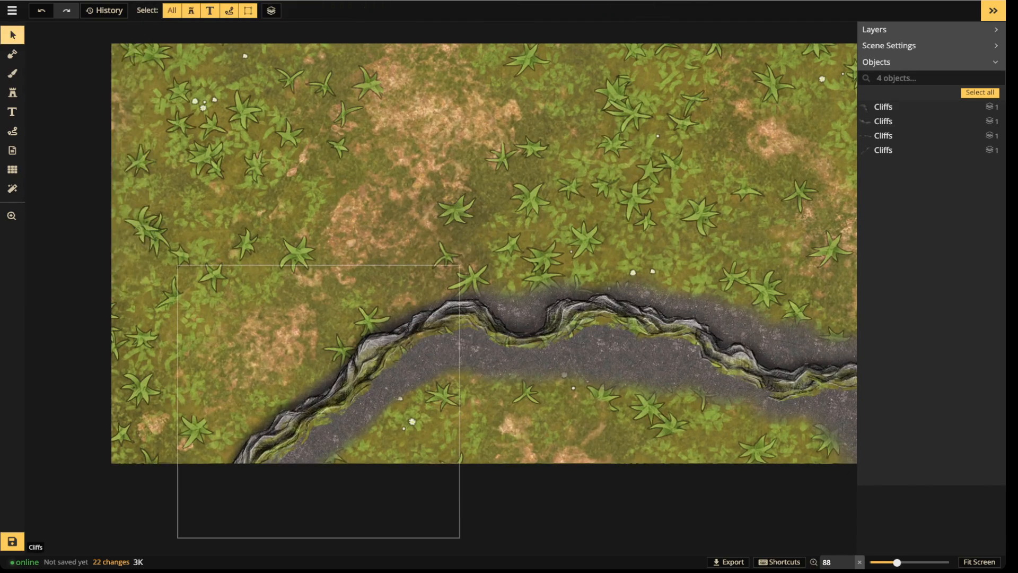
click(388, 340)
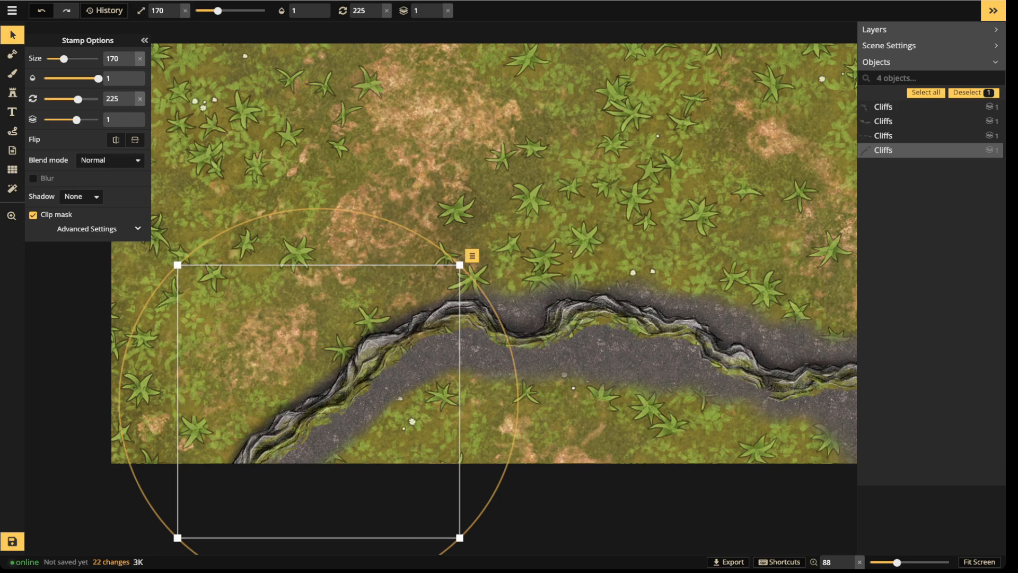
click(33, 214)
click(33, 215)
click(33, 215)
click(33, 215)
click(32, 215)
click(33, 215)
Paint the stone texture on the foreground layer along the cliff line with the round size 80 brush.
click(13, 74)
click(152, 10)
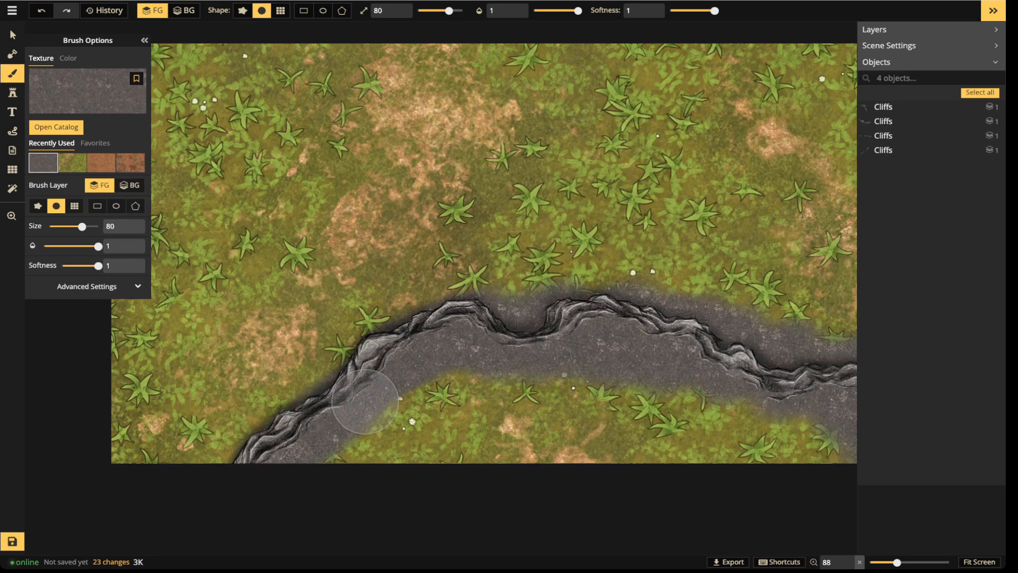
drag(705, 401, 352, 409)
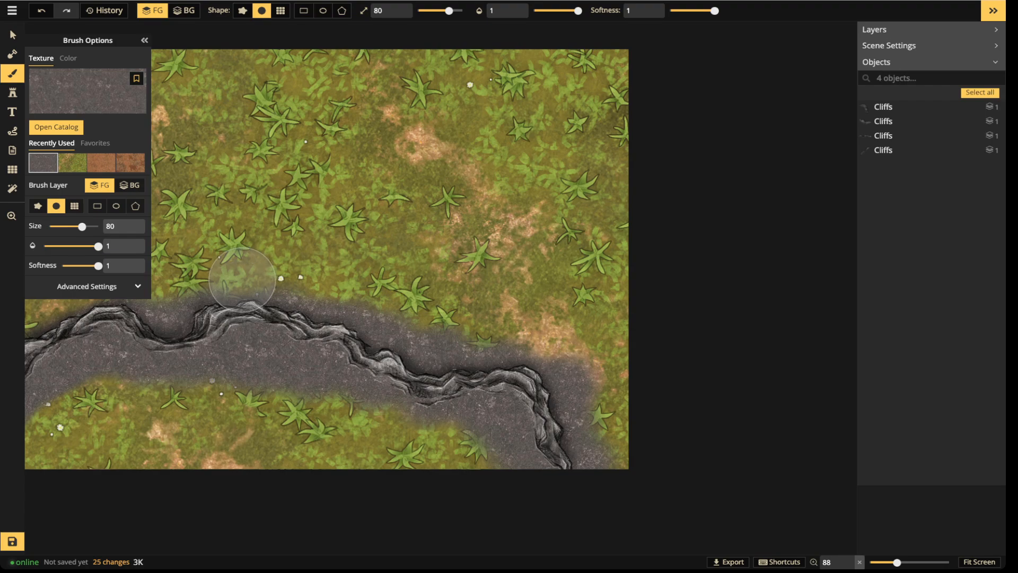
scroll(340, 276, down, 2)
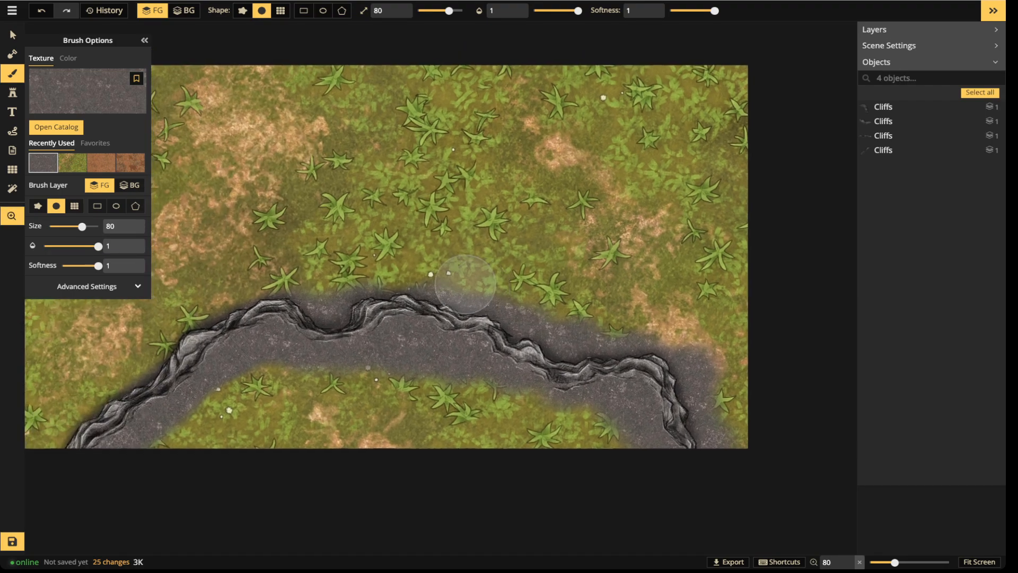
scroll(465, 284, down, 1)
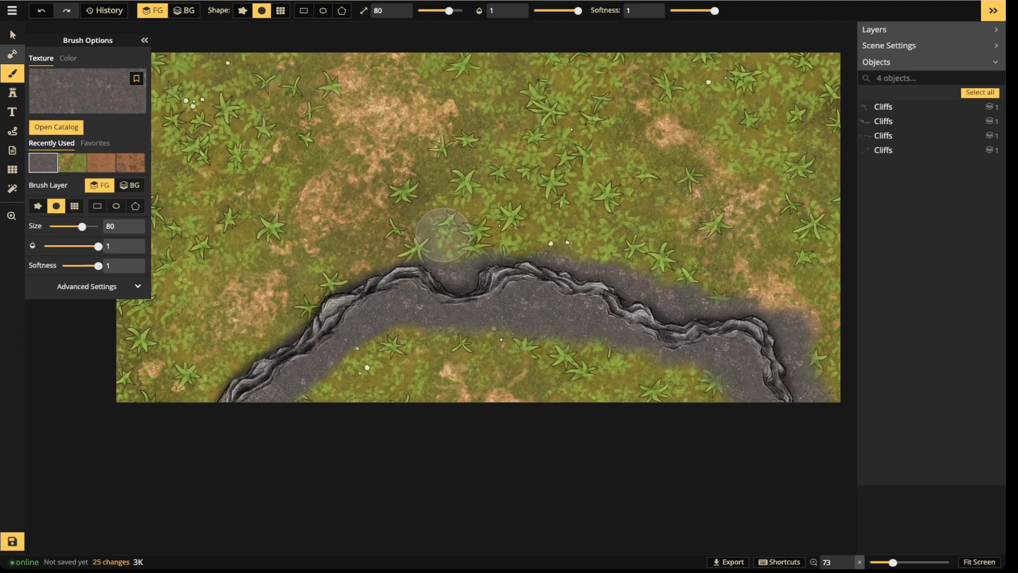
Enlarge the round brush to size 200 and cover the background below and around the cliff line with the stone texture.
click(13, 34)
key(ctrl+a)
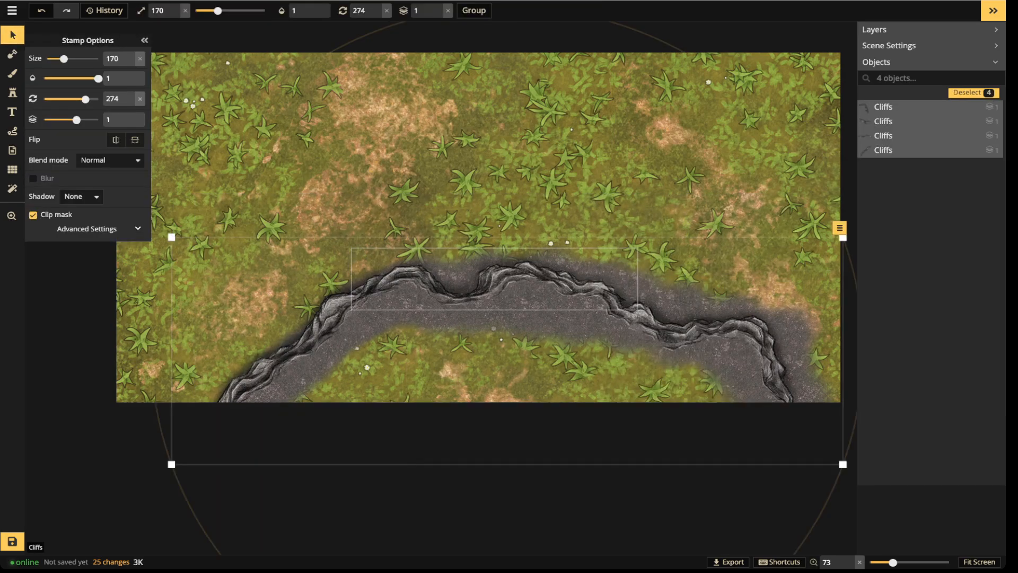
click(12, 73)
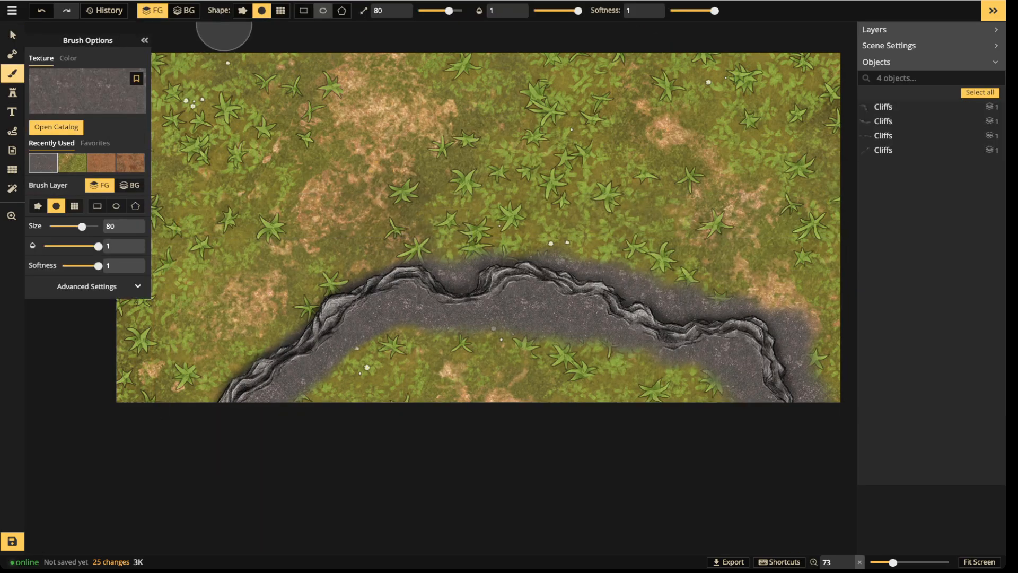
drag(449, 10, 464, 11)
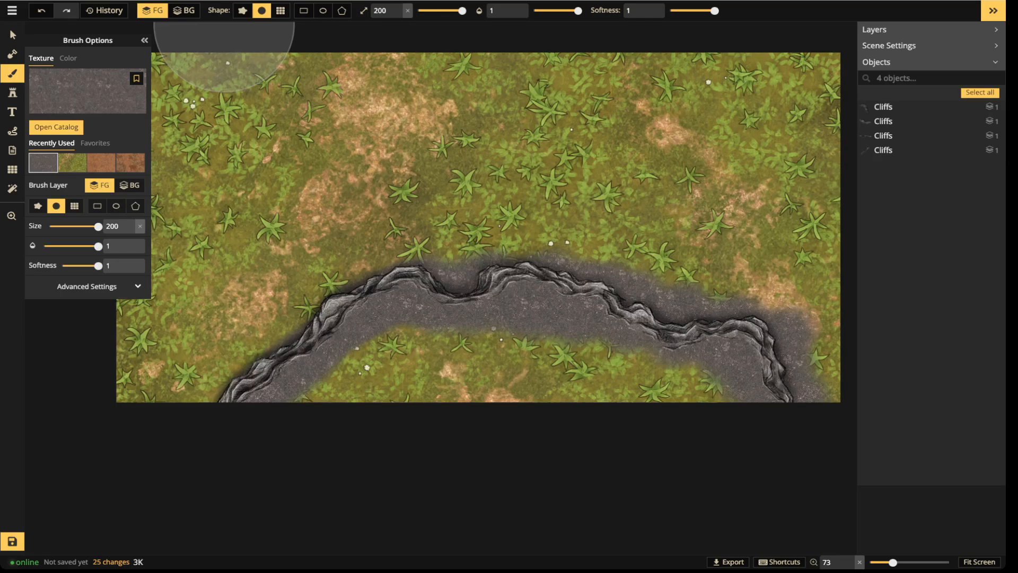
click(184, 11)
mouse_move(442, 345)
mouse_down()
mouse_move(357, 384)
mouse_move(501, 360)
mouse_move(743, 377)
mouse_move(747, 335)
mouse_move(631, 293)
mouse_move(405, 290)
mouse_move(300, 344)
mouse_move(245, 403)
mouse_up()
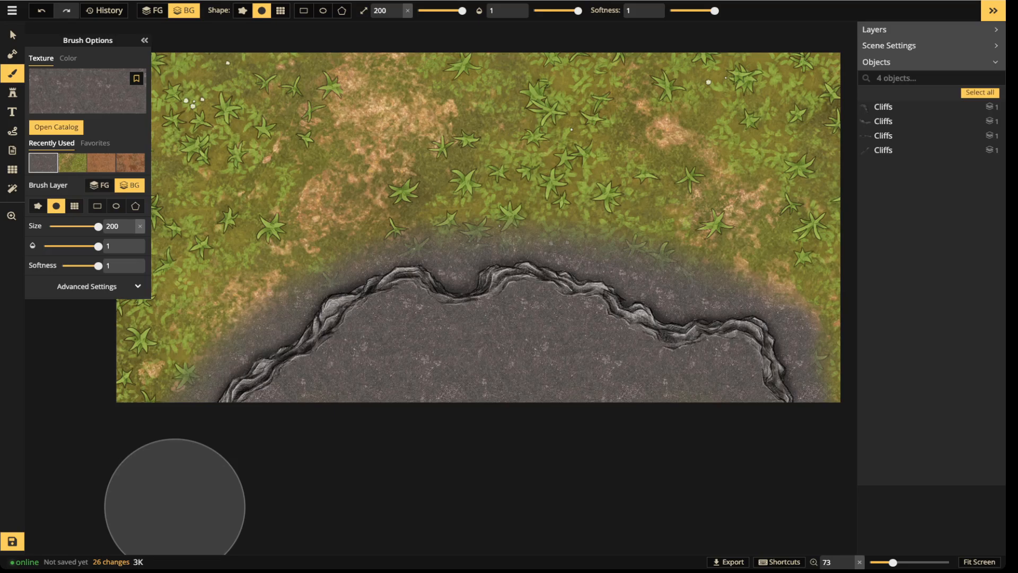
Paint gray stone texture over the grass above the cliffs with a size 50 brush at 0.41 opacity.
scroll(175, 507, down, 6)
scroll(175, 506, down, 10)
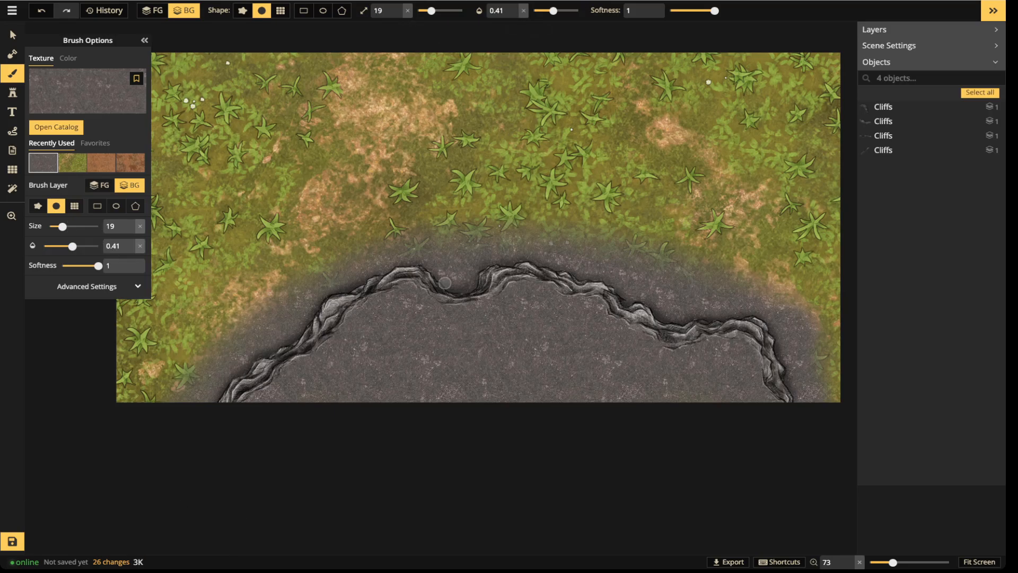
scroll(441, 32, up, 4)
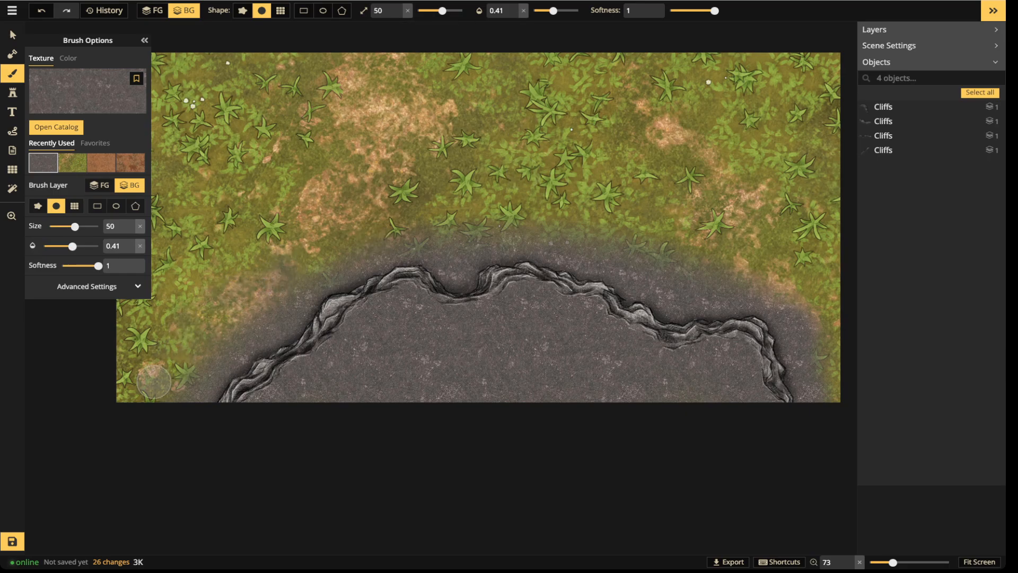
mouse_move(317, 219)
mouse_down()
mouse_move(362, 188)
mouse_move(421, 225)
mouse_move(374, 193)
mouse_move(474, 202)
mouse_move(526, 176)
mouse_move(523, 193)
mouse_move(464, 235)
mouse_move(482, 186)
mouse_move(437, 203)
mouse_move(402, 164)
mouse_move(440, 162)
mouse_move(409, 142)
mouse_up()
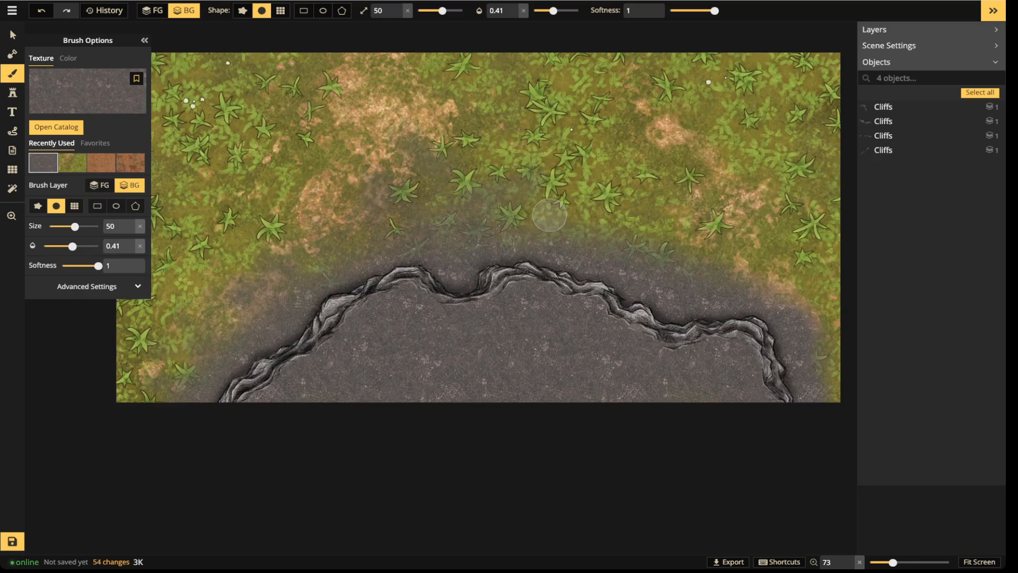
mouse_move(702, 265)
mouse_down()
mouse_move(624, 192)
mouse_move(626, 134)
mouse_move(625, 173)
mouse_move(684, 229)
mouse_move(641, 251)
mouse_up()
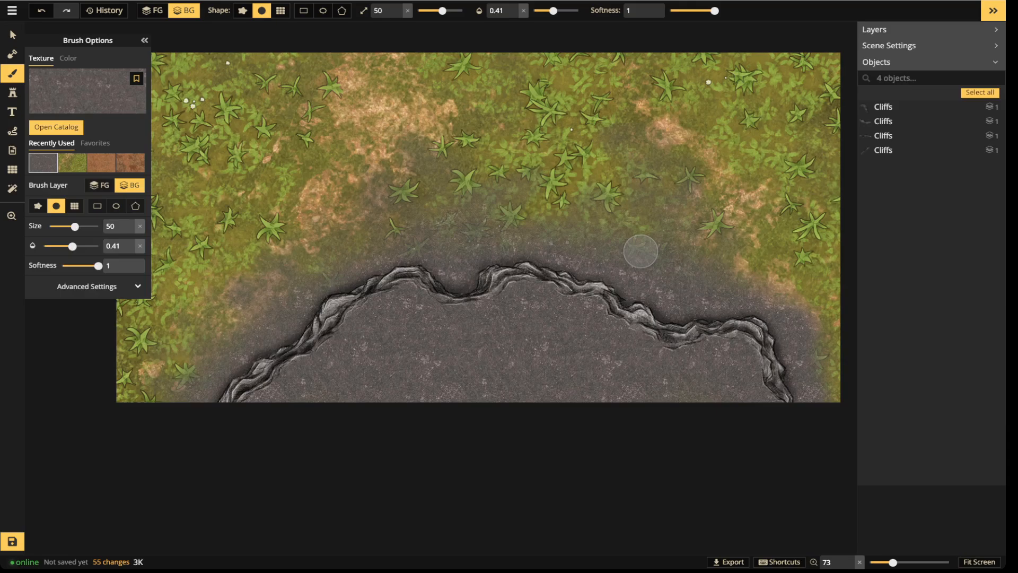
Trace the upper edge of the cliffs with a free-draw path and remove it.
key(p)
mouse_move(769, 322)
mouse_down()
mouse_move(614, 289)
mouse_move(394, 268)
mouse_move(262, 341)
mouse_up()
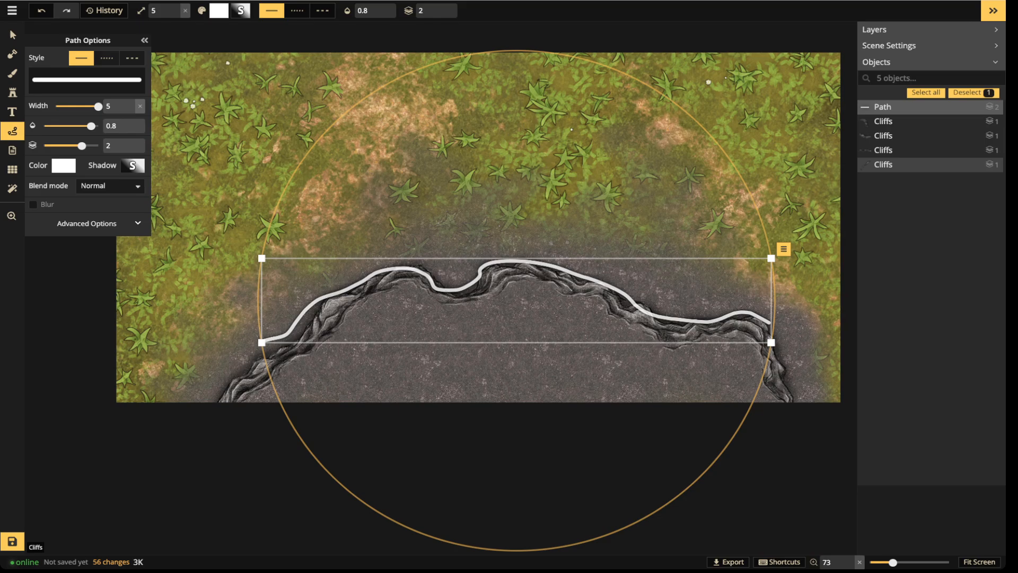
key(Delete)
drag(745, 263, 767, 269)
key(ctrl+z)
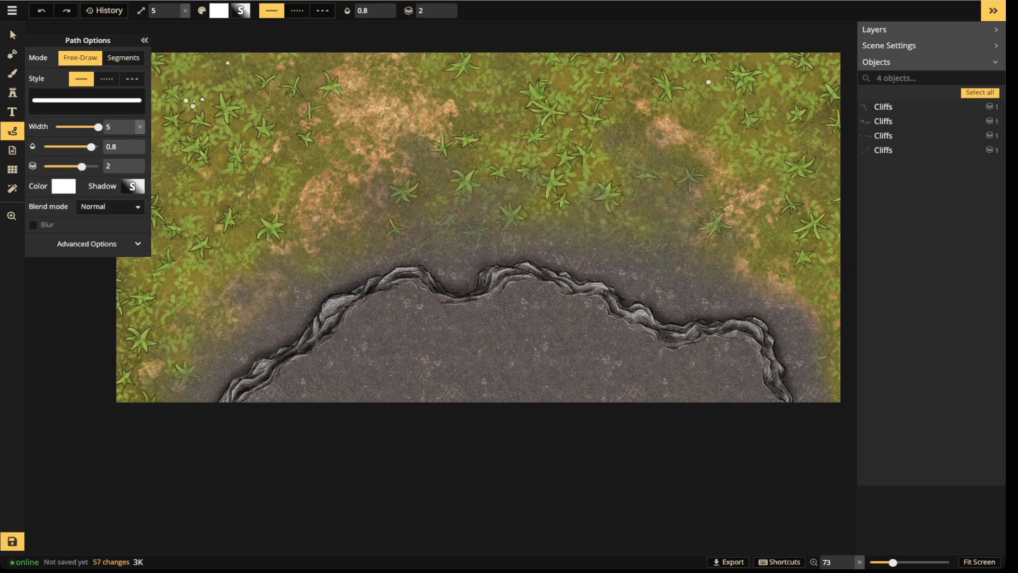
Brush more gray stone texture over the grass along the western end of the cliffs.
click(12, 73)
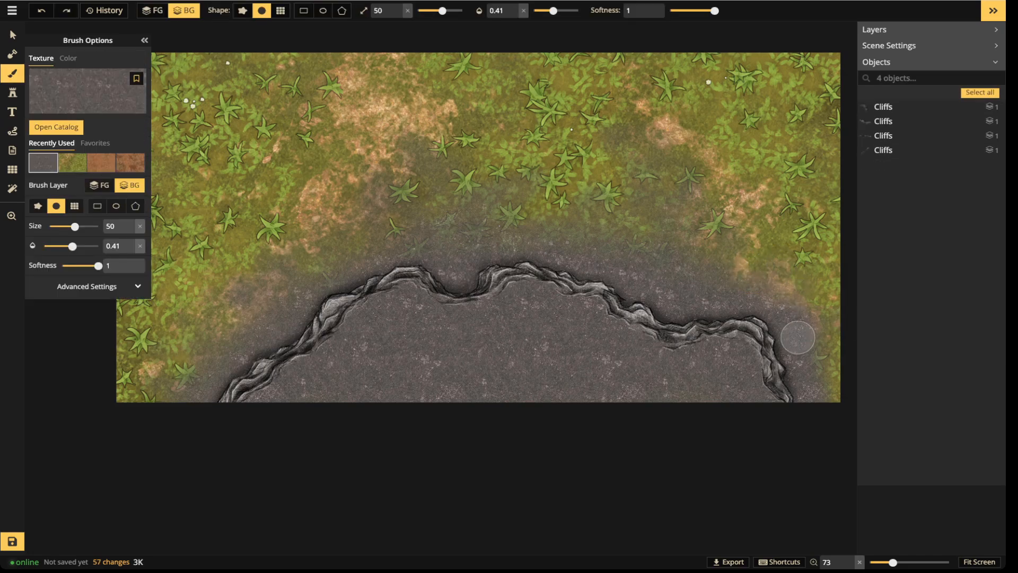
mouse_move(255, 301)
mouse_down()
mouse_move(206, 339)
mouse_move(182, 380)
mouse_up()
Paint grass texture patches back into the stone border above the cliffs with a size 20 brush, raising its opacity to 0.65.
click(72, 163)
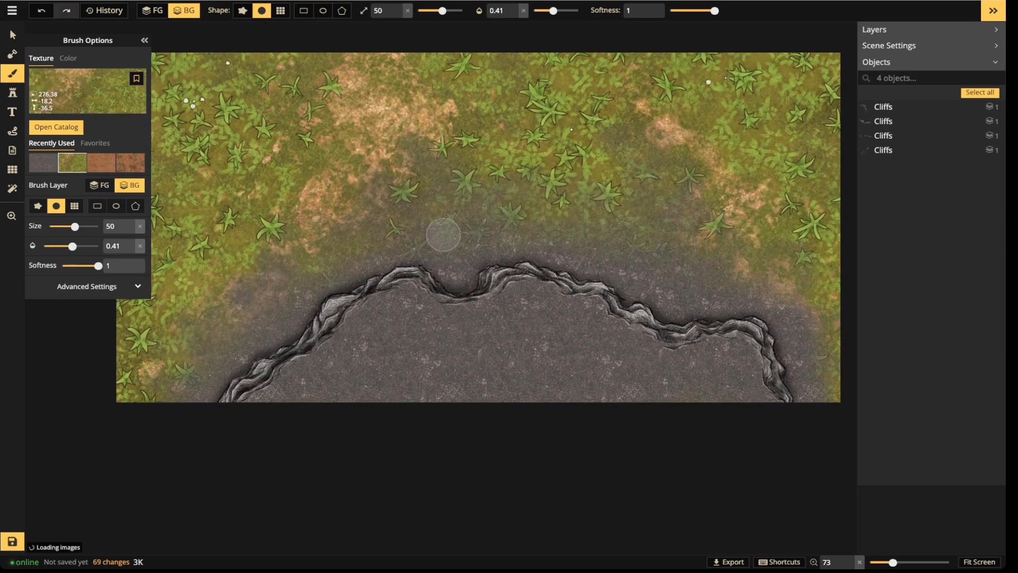
key([)
key([)
key([)
mouse_move(453, 226)
mouse_down()
mouse_move(433, 226)
mouse_move(461, 244)
mouse_move(509, 220)
mouse_up()
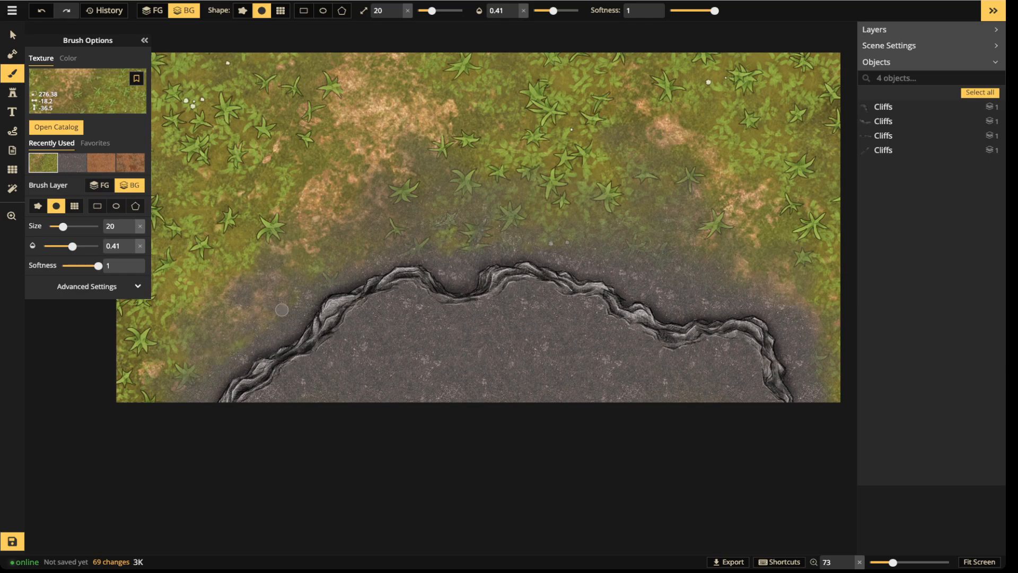
drag(282, 309, 287, 302)
drag(553, 11, 565, 11)
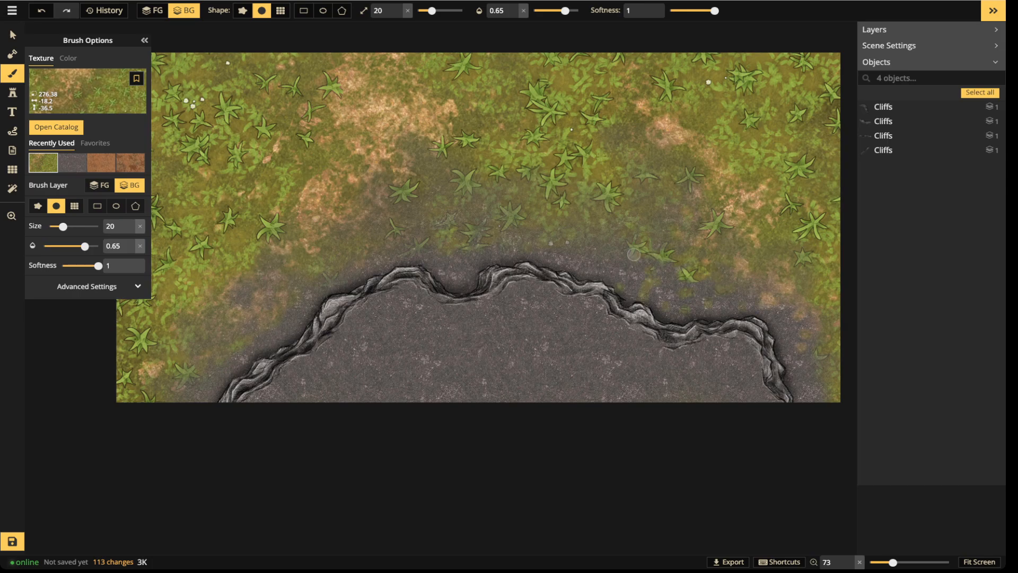
mouse_move(385, 250)
mouse_down()
mouse_move(212, 374)
mouse_move(170, 390)
mouse_up()
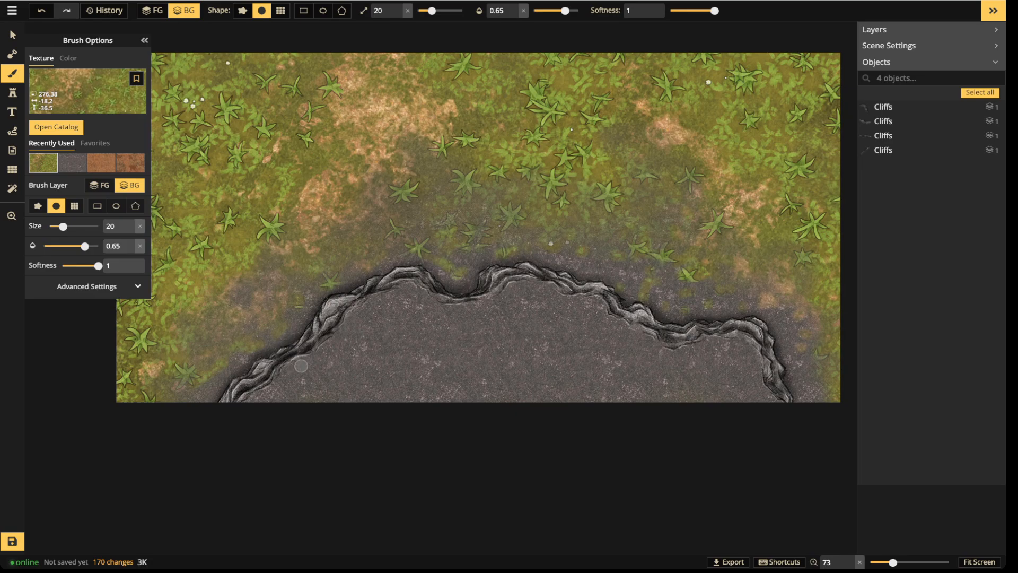
Trace the lower edge of the cliffs with a free-draw path and delete it.
click(13, 131)
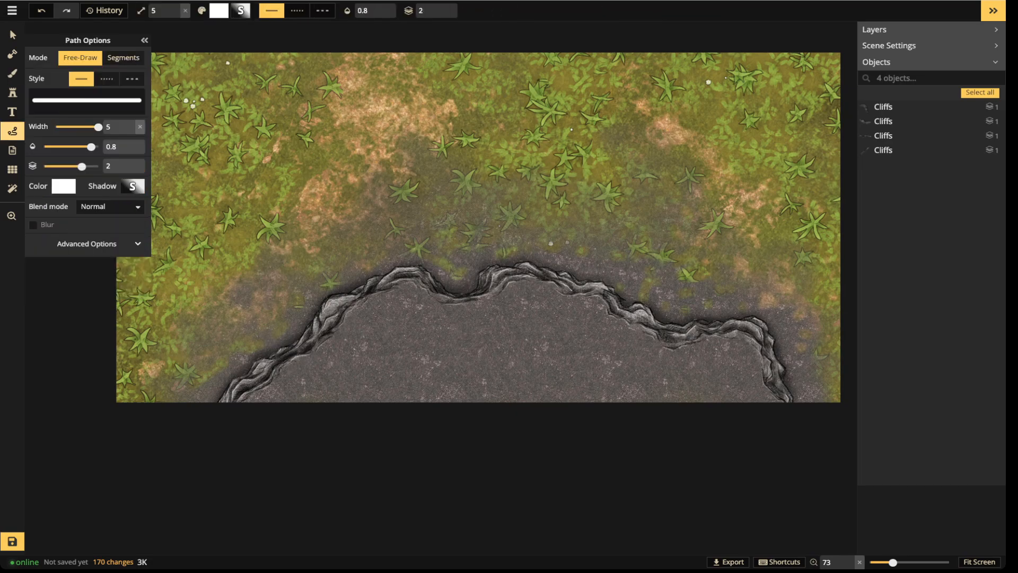
mouse_move(770, 397)
mouse_down()
mouse_move(757, 347)
mouse_move(700, 336)
mouse_move(667, 348)
mouse_move(603, 310)
mouse_move(510, 282)
mouse_move(446, 301)
mouse_move(388, 291)
mouse_move(242, 398)
mouse_up()
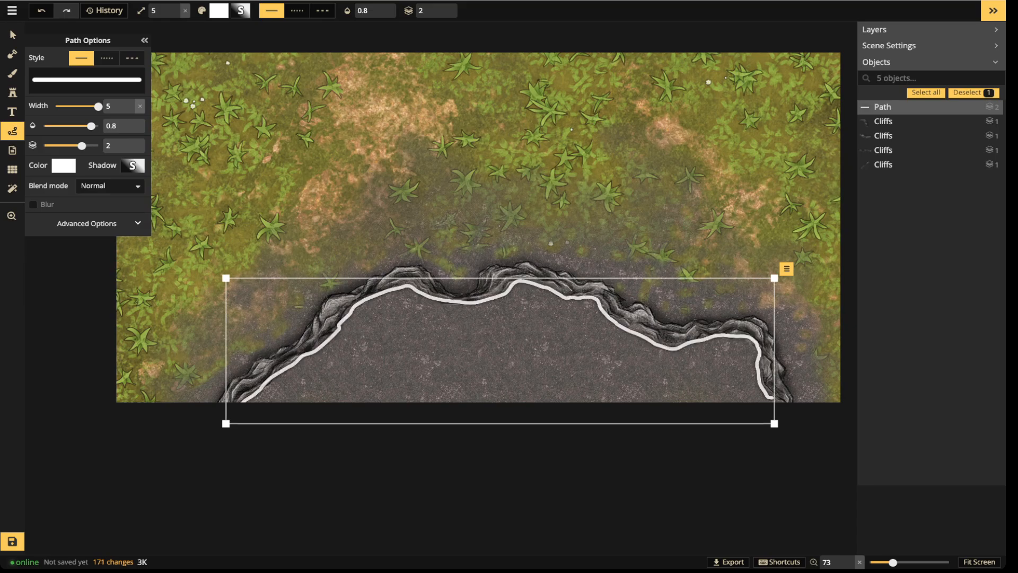
key(Delete)
Draw six short winding paths running down from the cliff edge onto the stone ground.
drag(502, 287, 434, 342)
key(Escape)
drag(606, 306, 598, 372)
drag(664, 338, 709, 382)
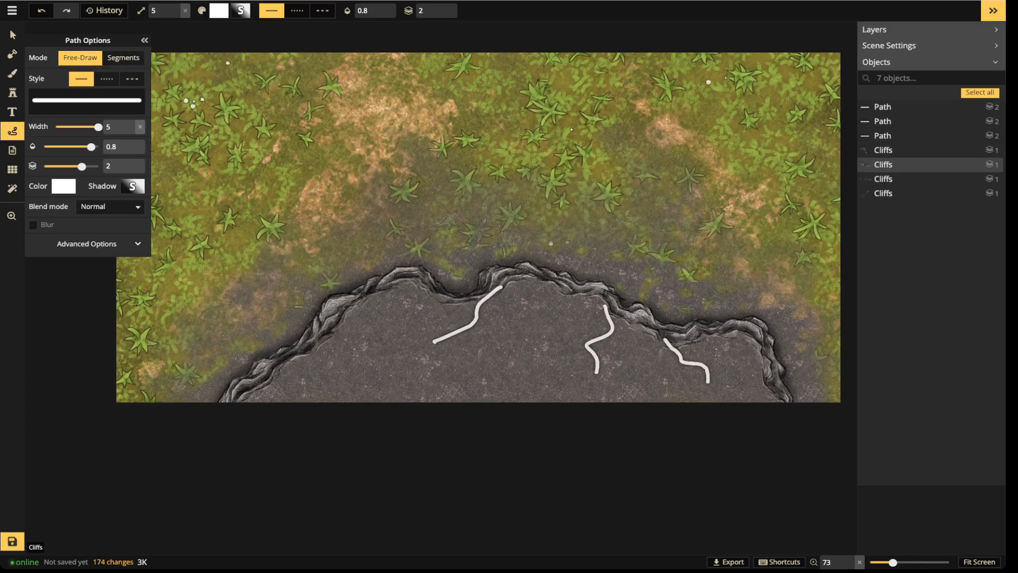
drag(345, 314, 307, 392)
mouse_move(419, 284)
mouse_down()
mouse_move(437, 306)
mouse_move(417, 342)
mouse_up()
mouse_move(568, 292)
mouse_down()
mouse_move(564, 321)
mouse_move(524, 362)
mouse_up()
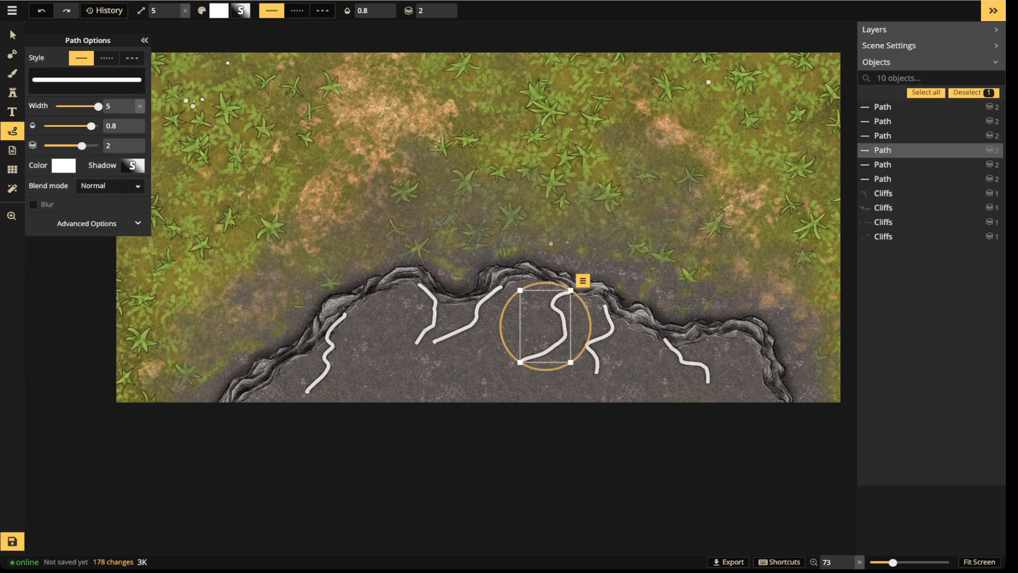
Delete all six short paths below the cliffs.
click(10, 30)
click(330, 351)
key(Delete)
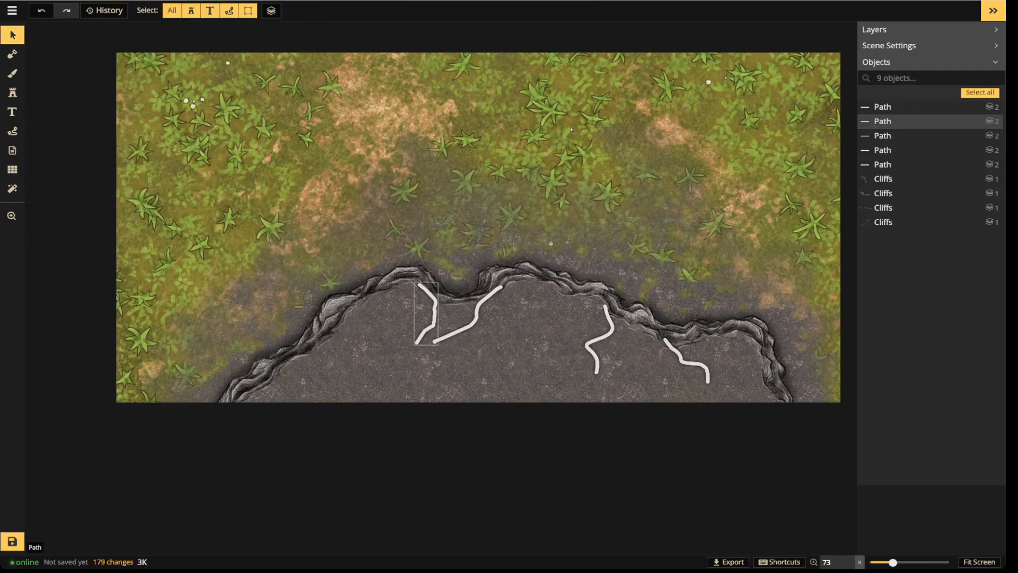
click(434, 315)
key(Delete)
click(477, 315)
key(Delete)
click(563, 322)
key(Delete)
click(612, 320)
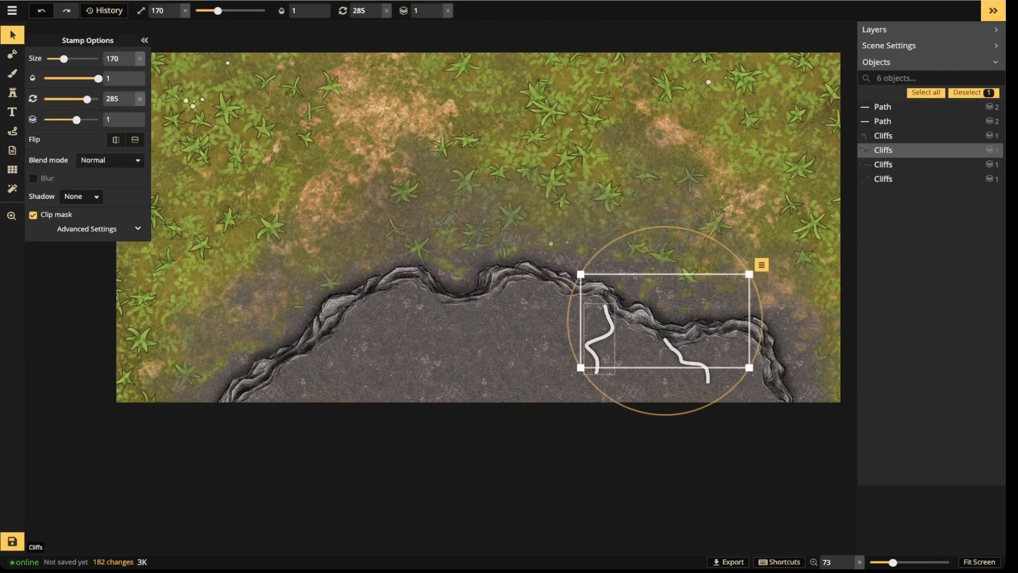
click(612, 330)
key(Delete)
key(Delete)
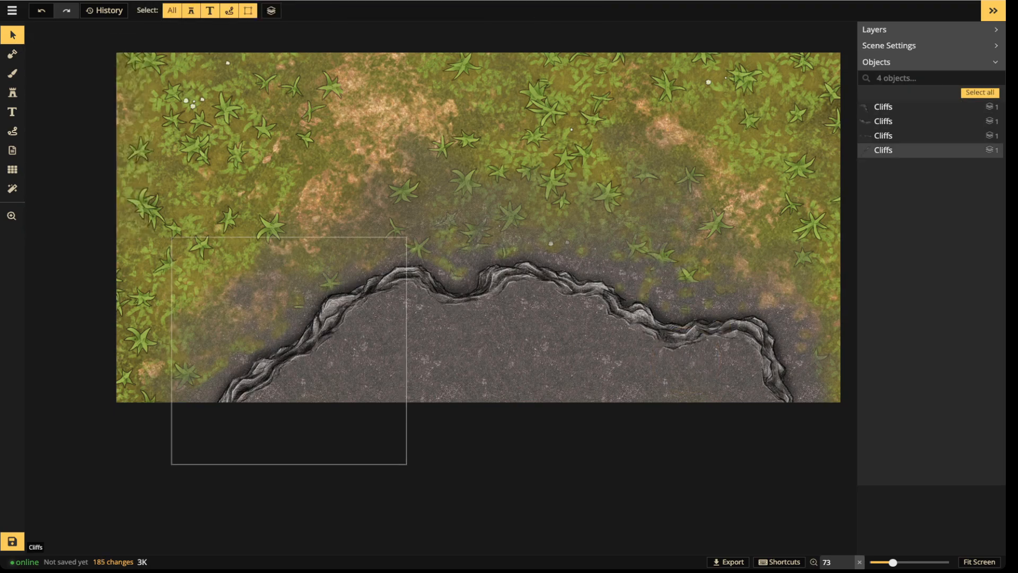
Paint five curved gray stone bands across the grass above the cliffs with a size 52 brush at opacity 1.
click(13, 73)
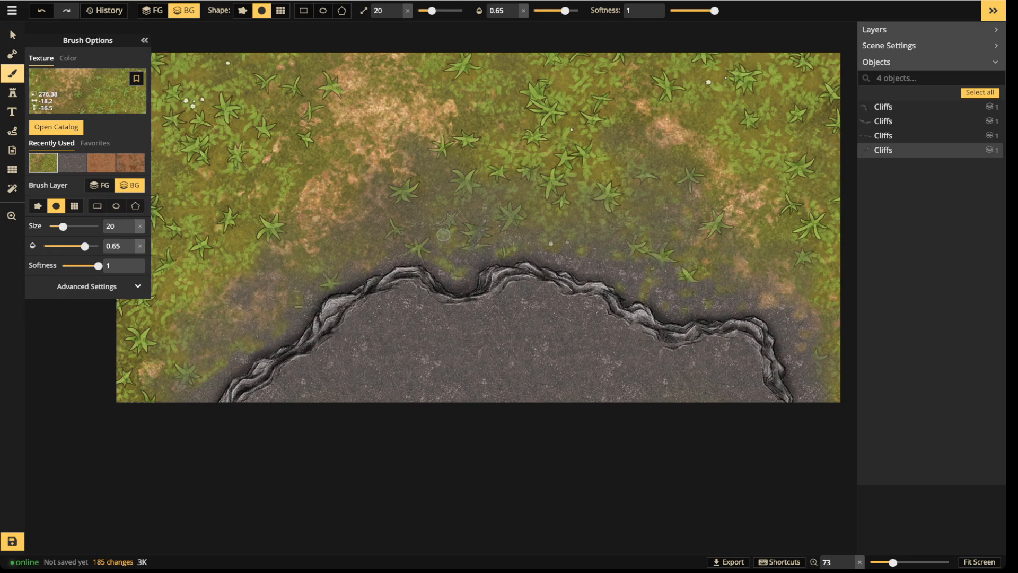
click(72, 163)
drag(565, 11, 579, 11)
drag(432, 11, 443, 10)
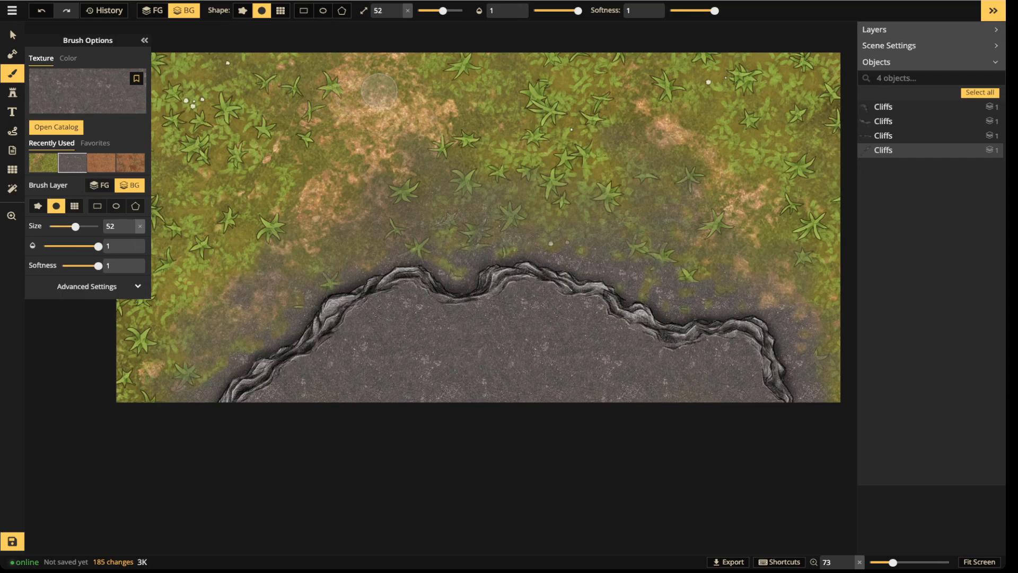
mouse_move(380, 97)
mouse_down()
mouse_move(289, 131)
mouse_move(251, 163)
mouse_move(207, 247)
mouse_up()
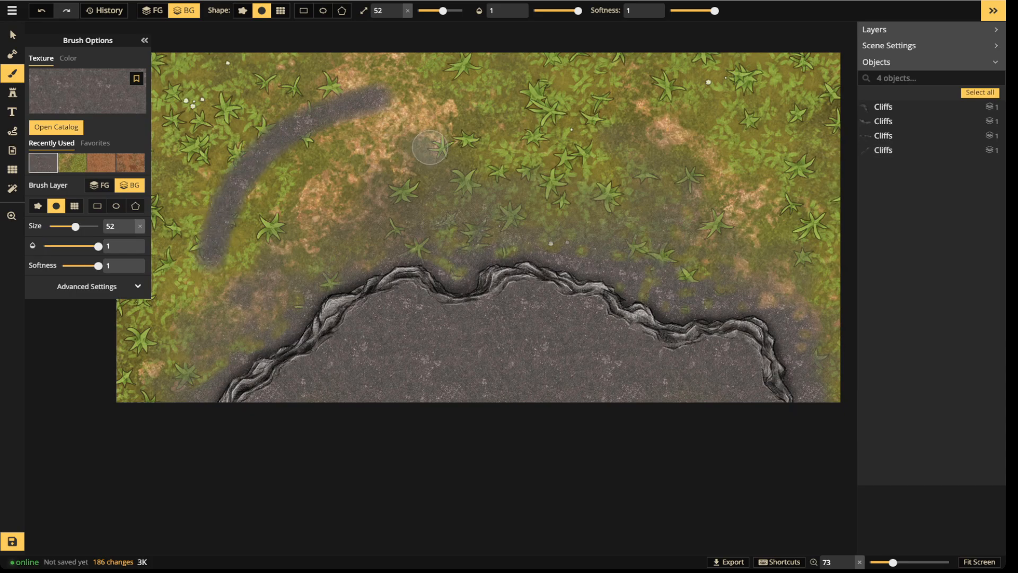
mouse_move(420, 149)
mouse_down()
mouse_move(342, 196)
mouse_move(314, 261)
mouse_up()
mouse_move(618, 121)
mouse_down()
mouse_move(502, 166)
mouse_move(475, 197)
mouse_up()
mouse_move(767, 208)
mouse_down()
mouse_move(694, 178)
mouse_move(615, 208)
mouse_move(604, 223)
mouse_up()
mouse_move(763, 78)
mouse_down()
mouse_move(717, 103)
mouse_move(695, 161)
mouse_up()
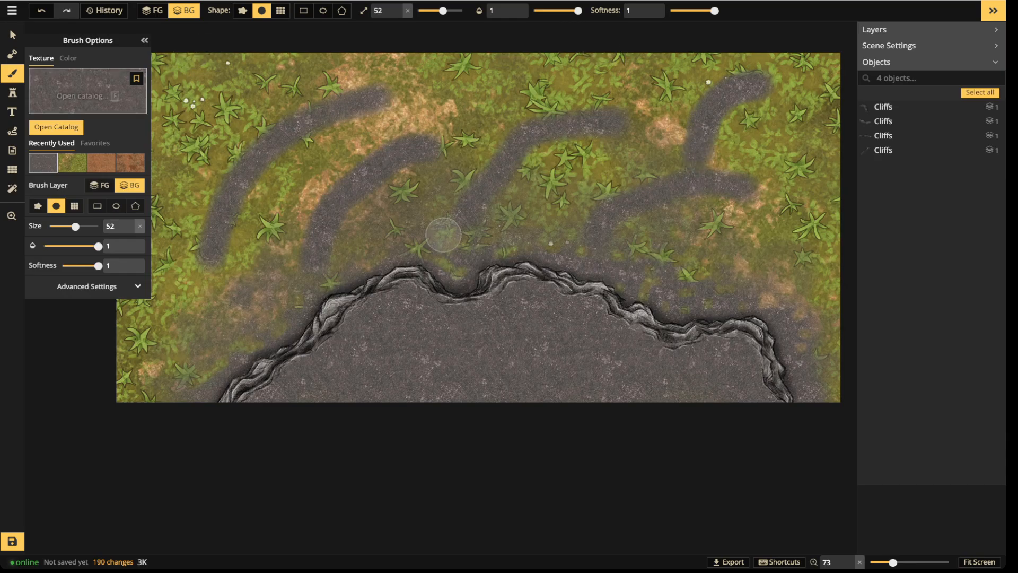
Undo the five curved stone bands on the grass.
click(72, 162)
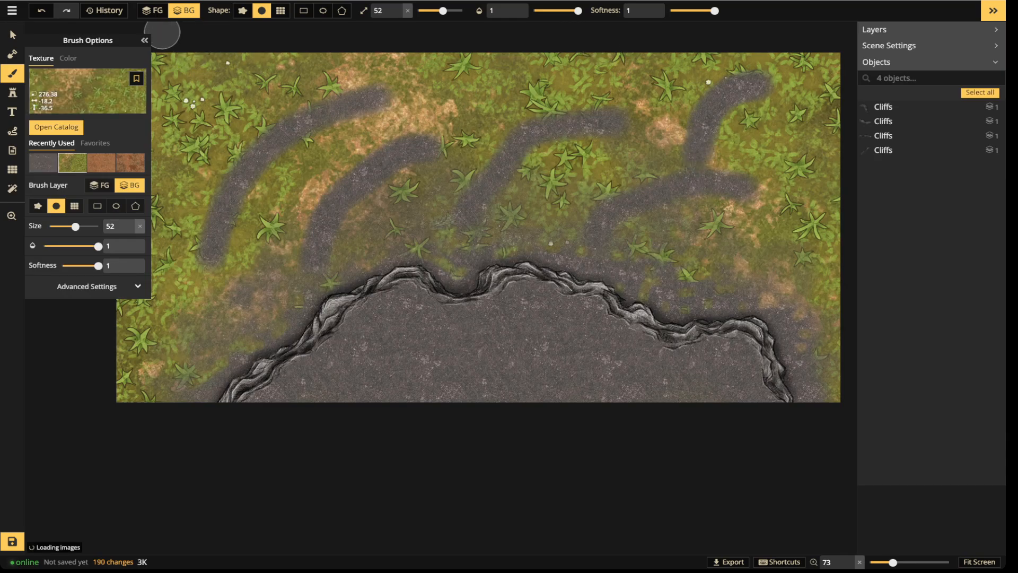
key(ctrl+z)
key(ctrl+z)
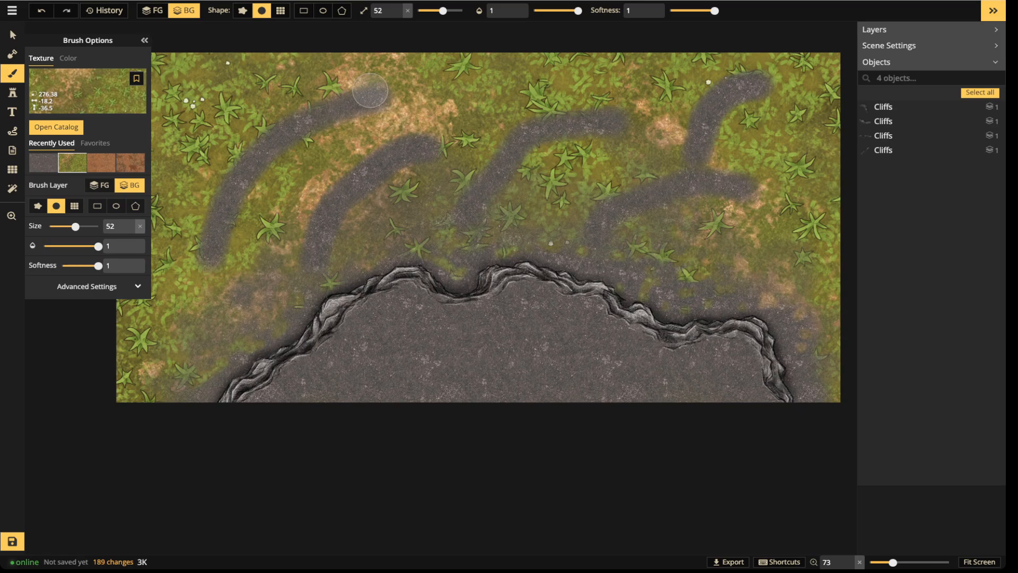
key(ctrl+z)
key(ctrl+z)
key(ctrl+z)
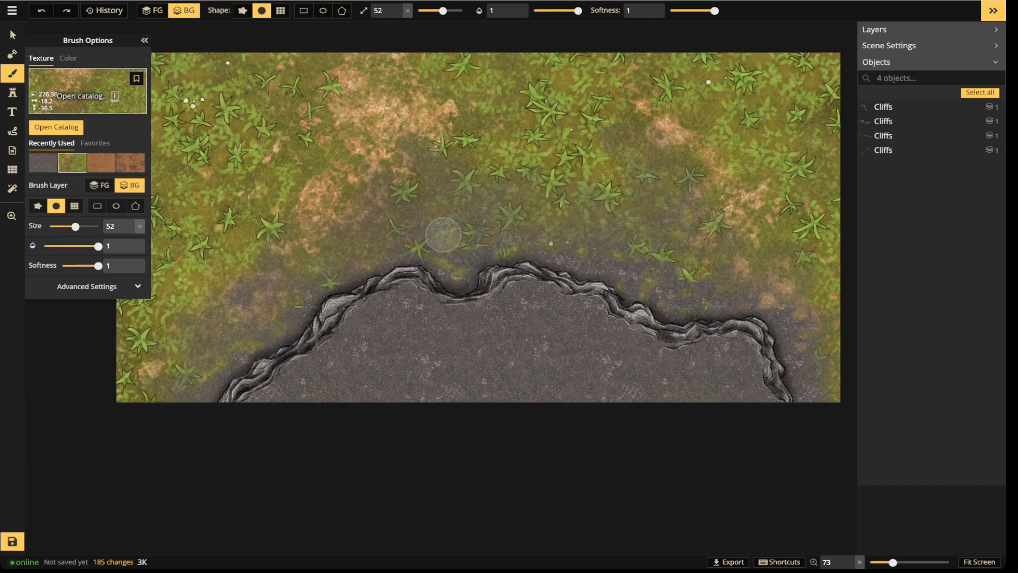
Choose the cracked texture from the catalog's Concrete Textures and set the brush size to 122.
key(f)
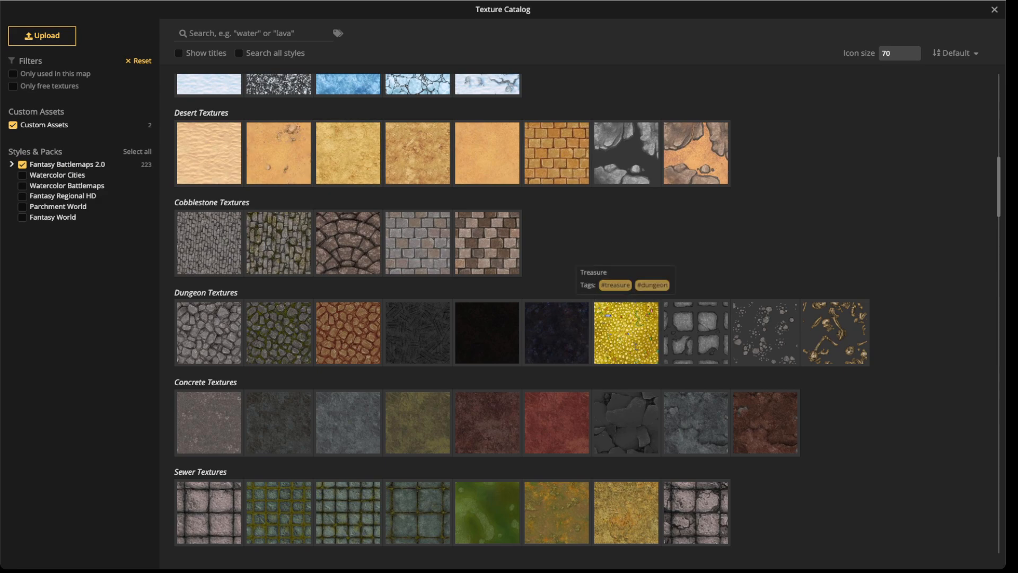
click(626, 423)
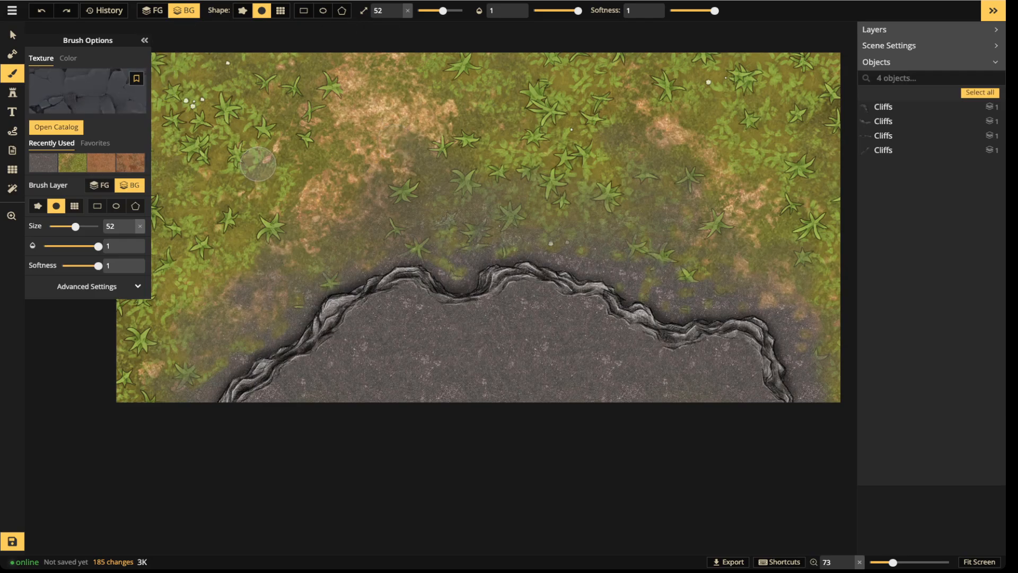
key(])
key(])
key(])
key(])
key(])
key(])
key(])
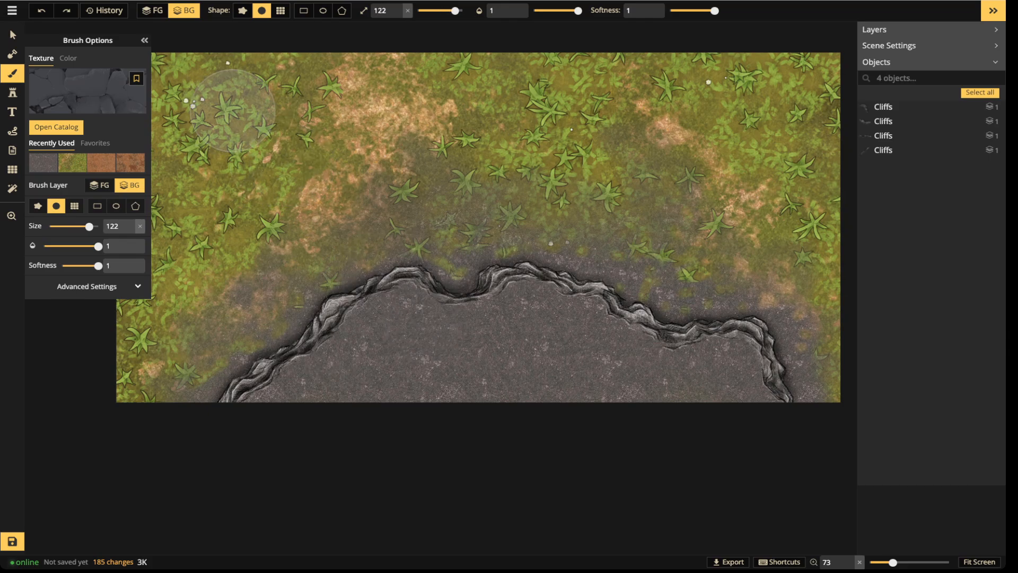
Try the cracked texture on the northwest grass area and undo the stroke.
mouse_move(214, 100)
mouse_down()
mouse_move(356, 99)
mouse_move(276, 100)
mouse_move(337, 97)
mouse_move(275, 186)
mouse_move(182, 159)
mouse_move(195, 64)
mouse_move(197, 117)
mouse_up()
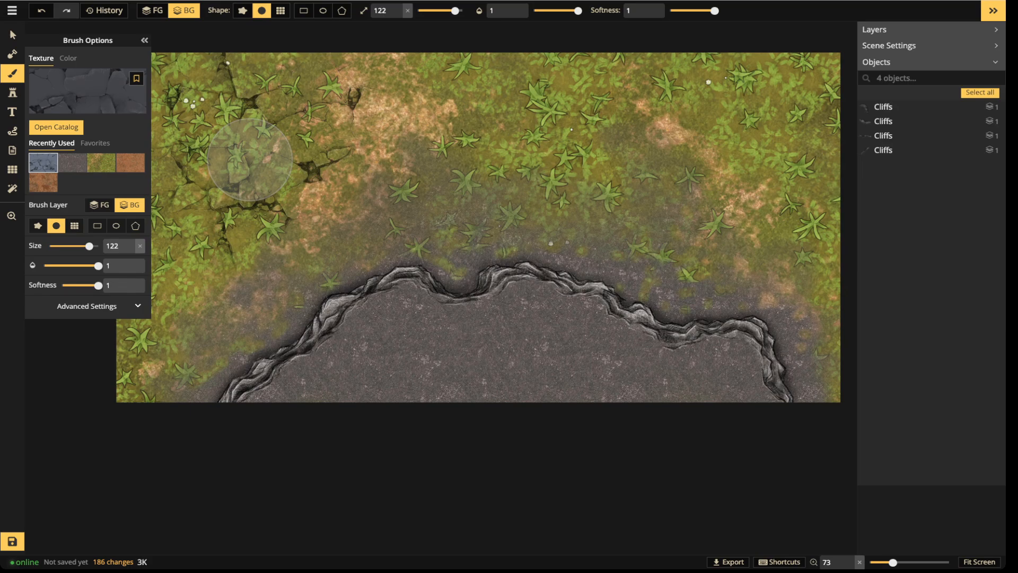
key(ctrl+z)
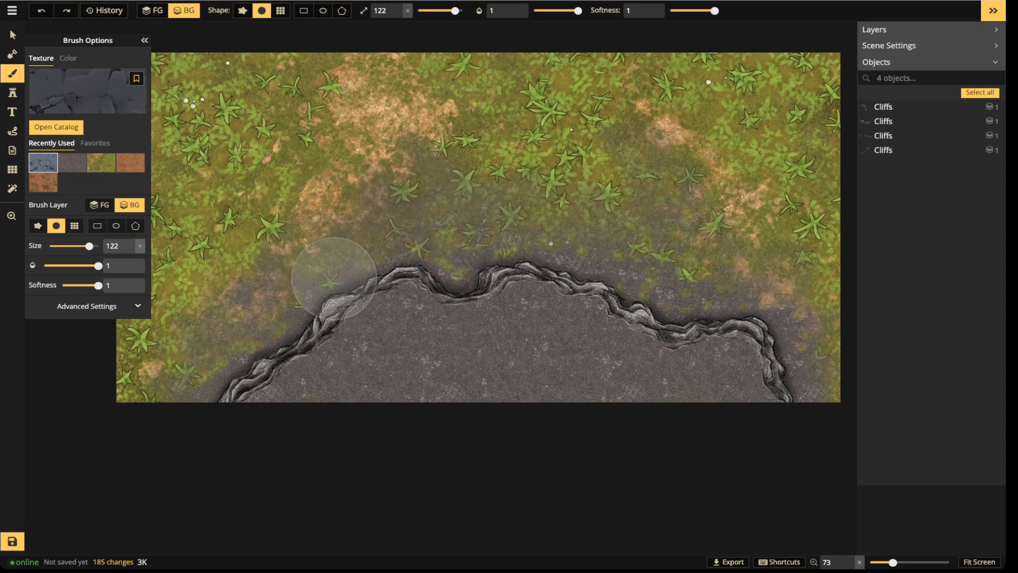
Reduce the cracked-texture brush size to 31.
scroll(427, 295, up, 1)
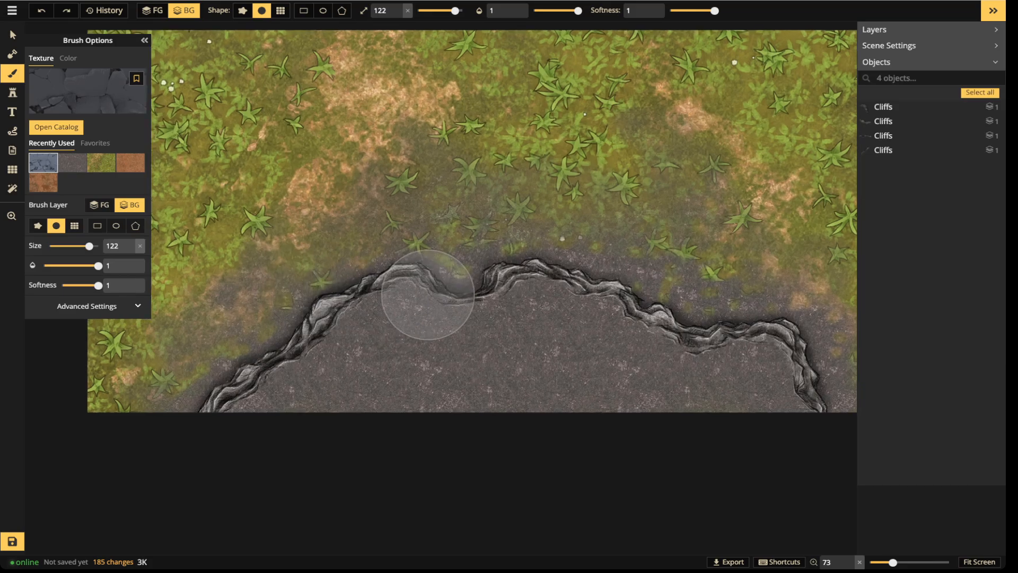
scroll(428, 294, up, 2)
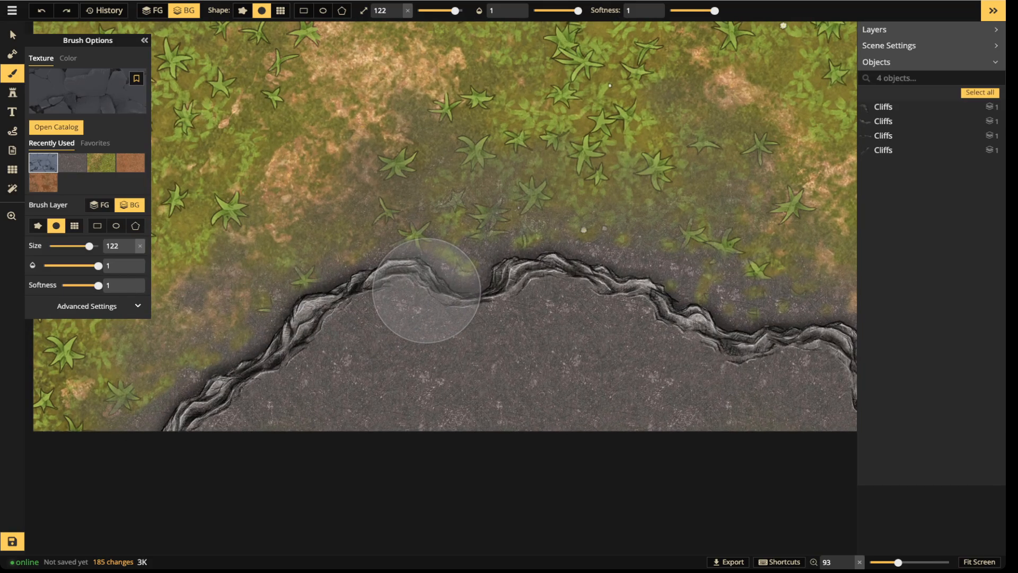
key(bracketleft)
key(bracketleft)
key(bracketleft)
key(bracketleft)
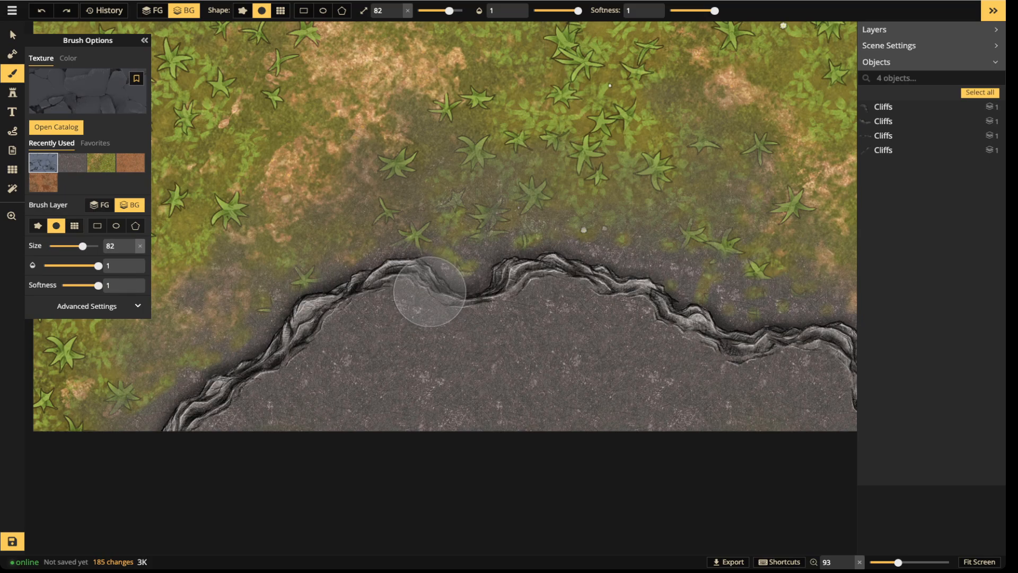
key(bracketleft)
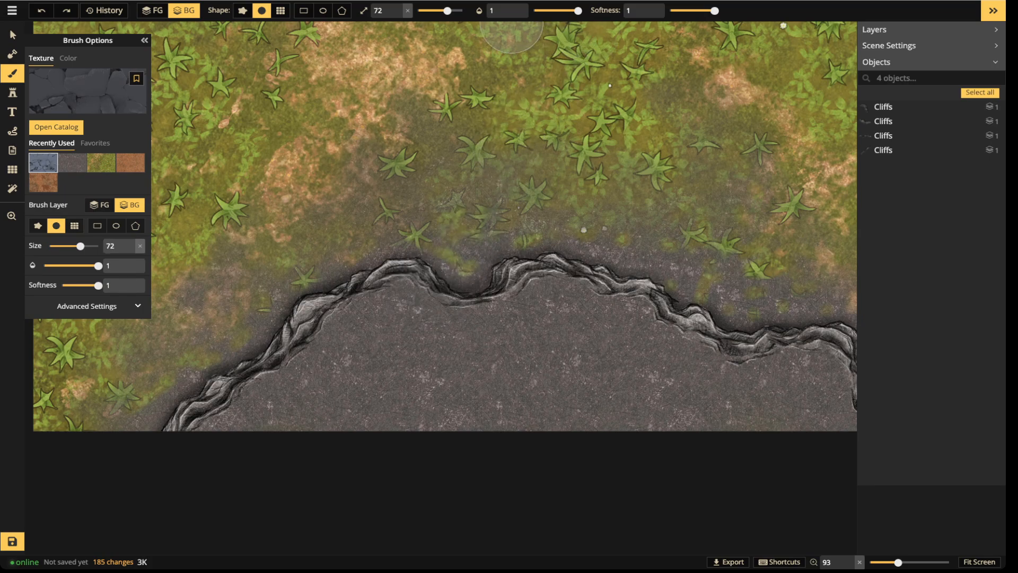
drag(448, 11, 437, 10)
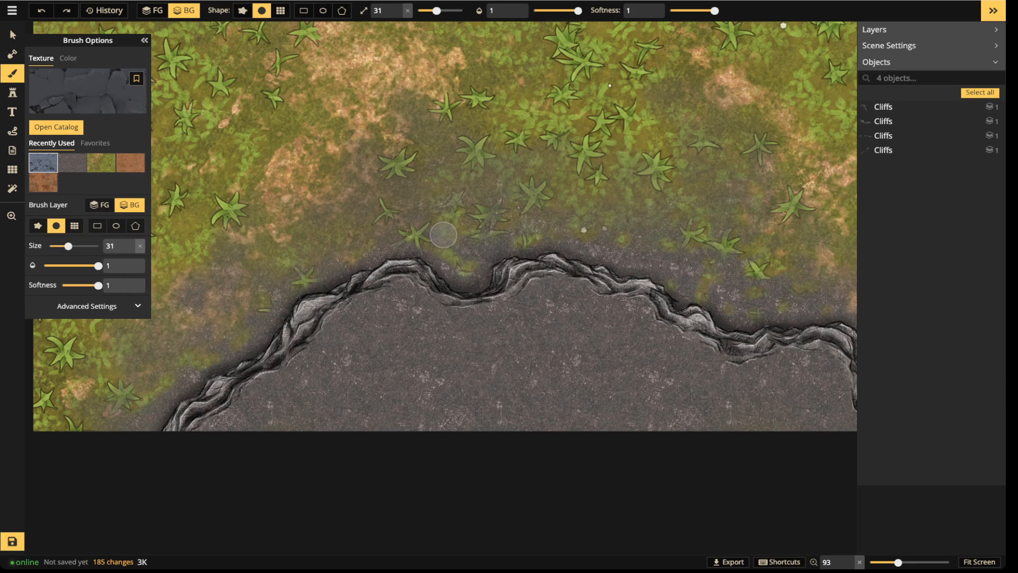
Adjust the cracked texture's placement to size 64.88 and rotation 8.
click(87, 306)
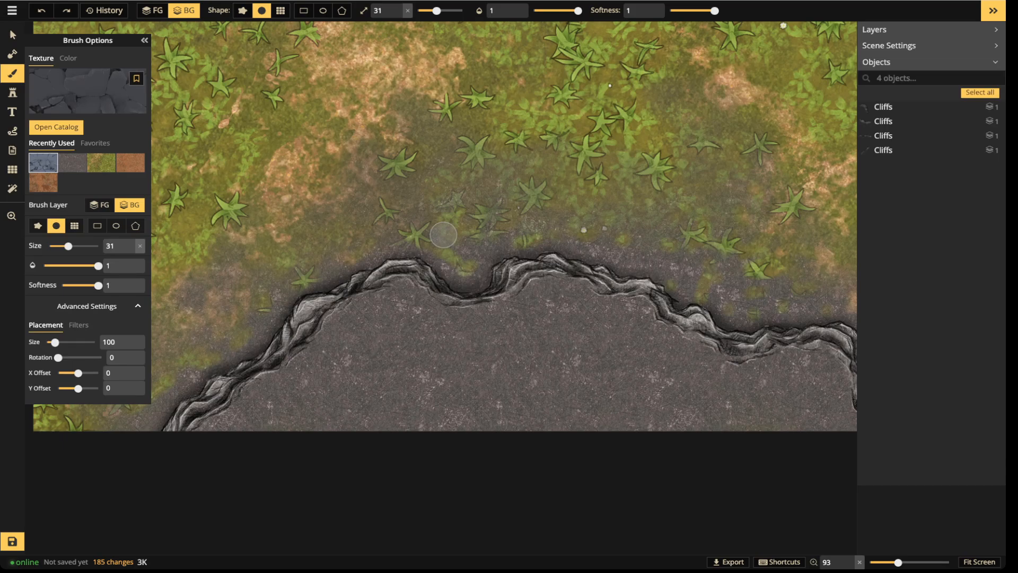
drag(54, 342, 63, 342)
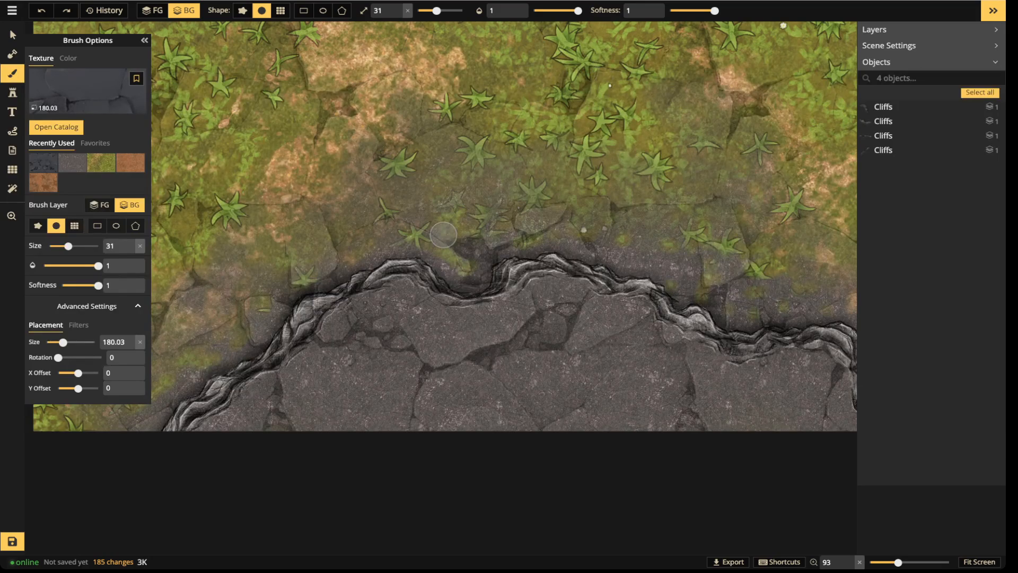
drag(63, 342, 48, 342)
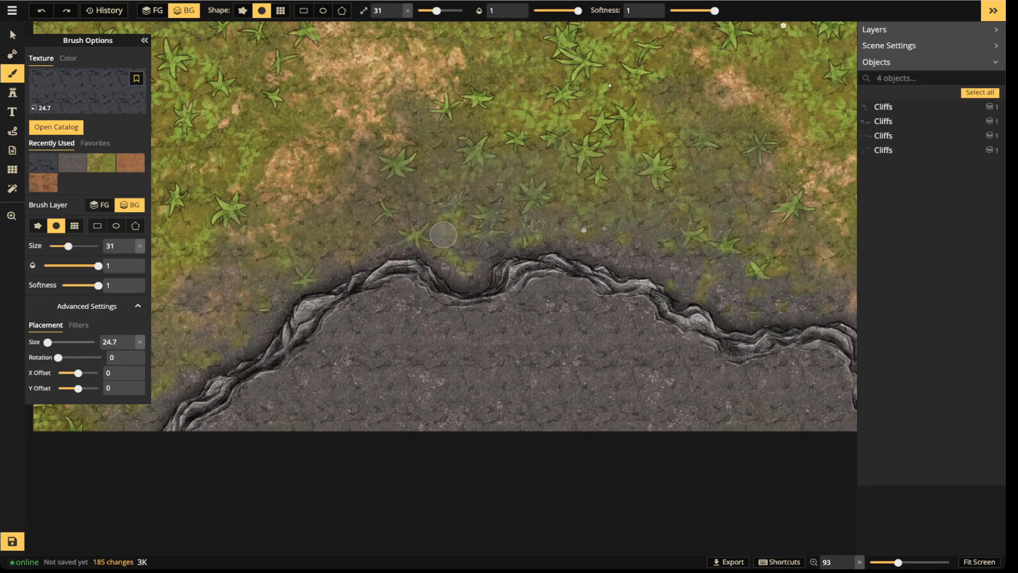
drag(47, 342, 51, 342)
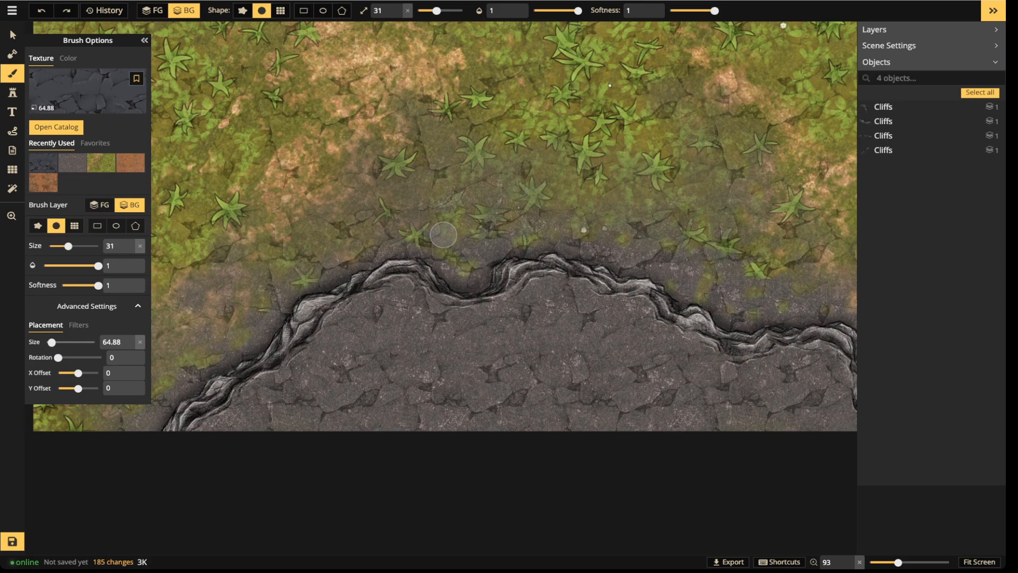
drag(57, 357, 58, 357)
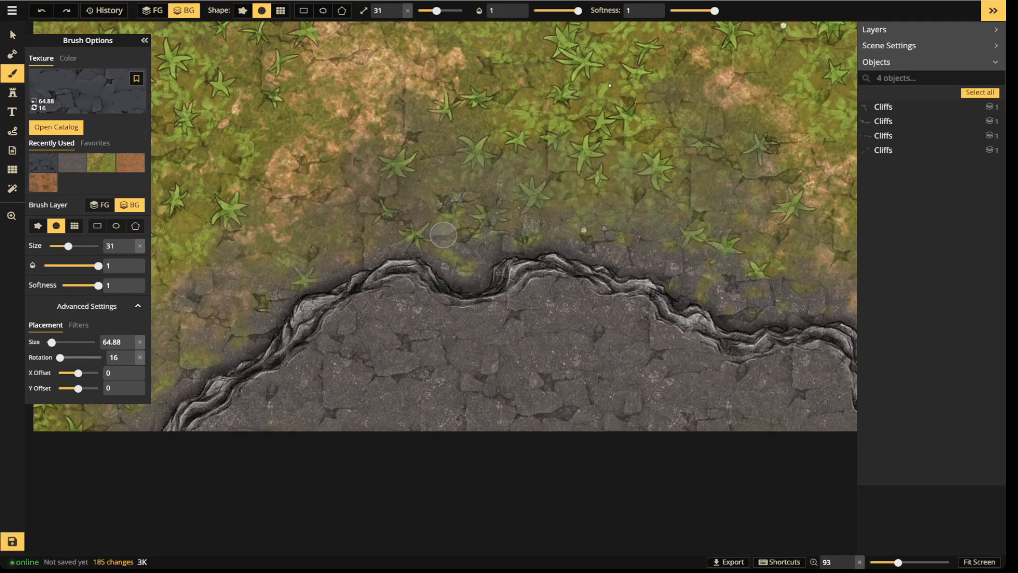
drag(59, 357, 59, 357)
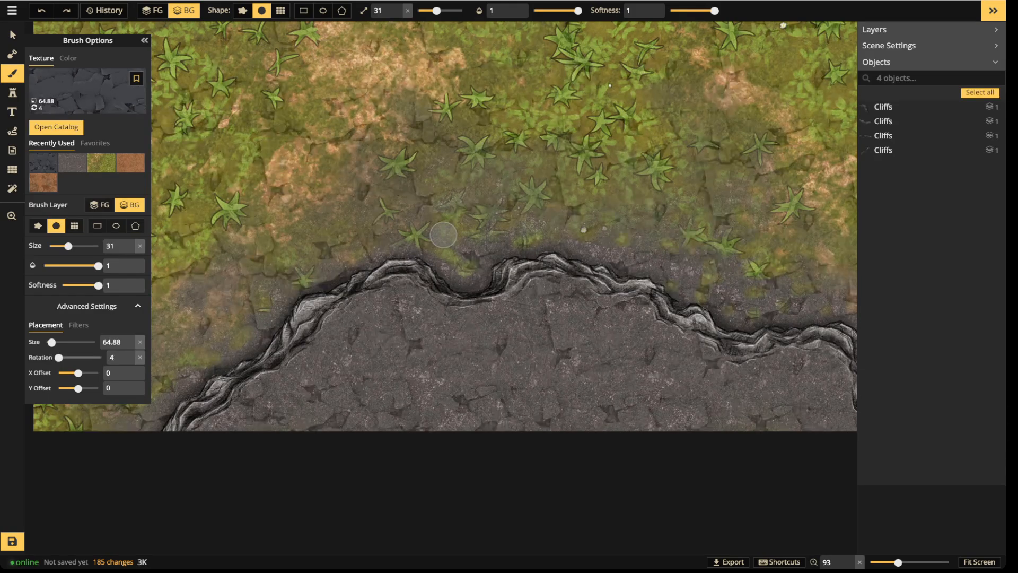
scroll(444, 234, up, 1)
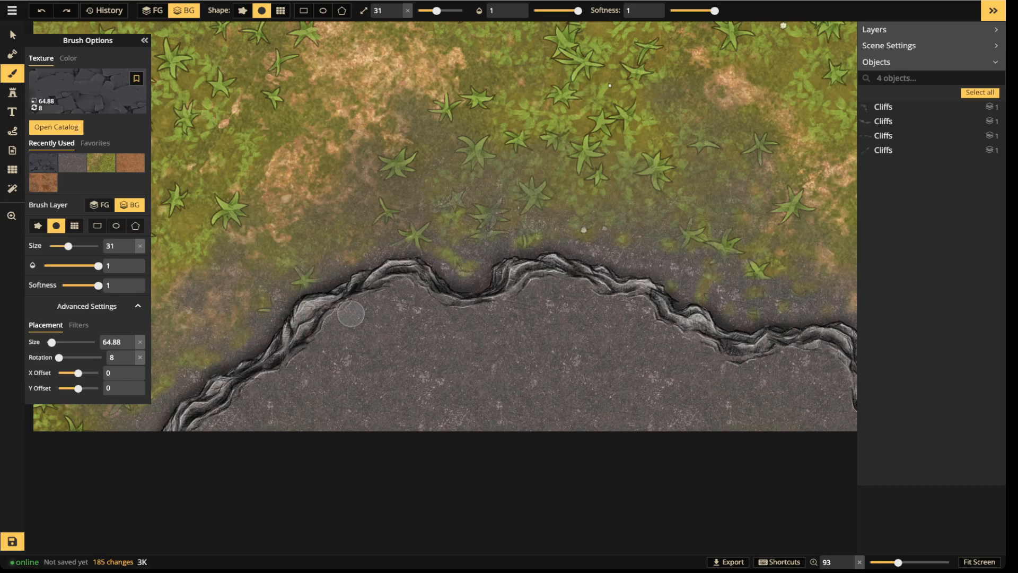
Paint cracked texture along the inner cliff edge and add two small cracked spots on the open stone floor.
mouse_move(396, 285)
mouse_down()
mouse_move(321, 318)
mouse_move(383, 303)
mouse_move(368, 324)
mouse_move(297, 361)
mouse_move(307, 368)
mouse_move(266, 397)
mouse_up()
mouse_move(362, 308)
mouse_down()
mouse_move(492, 321)
mouse_move(575, 284)
mouse_move(643, 309)
mouse_move(645, 329)
mouse_move(693, 369)
mouse_move(768, 369)
mouse_move(828, 398)
mouse_move(843, 448)
mouse_up()
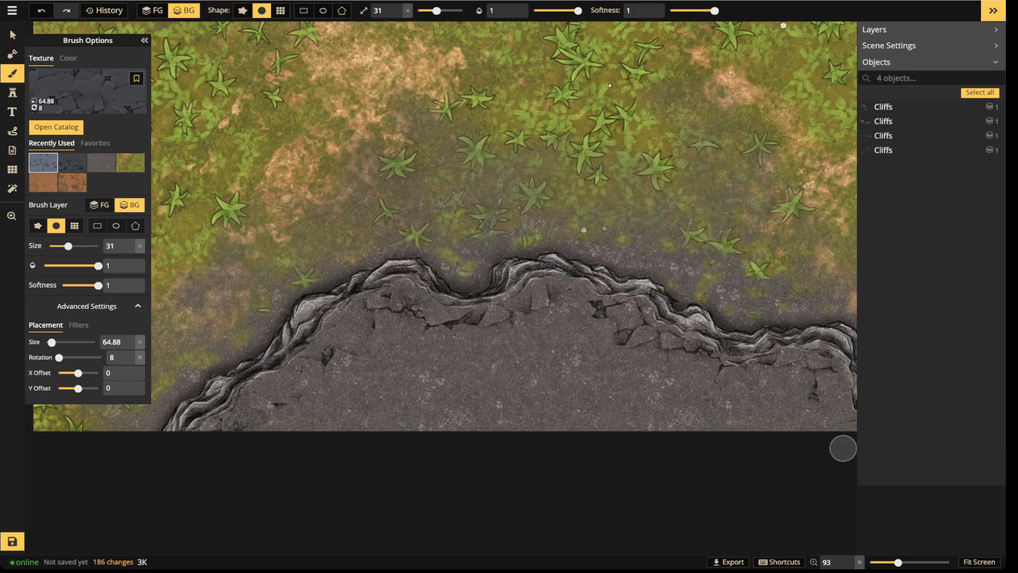
click(533, 391)
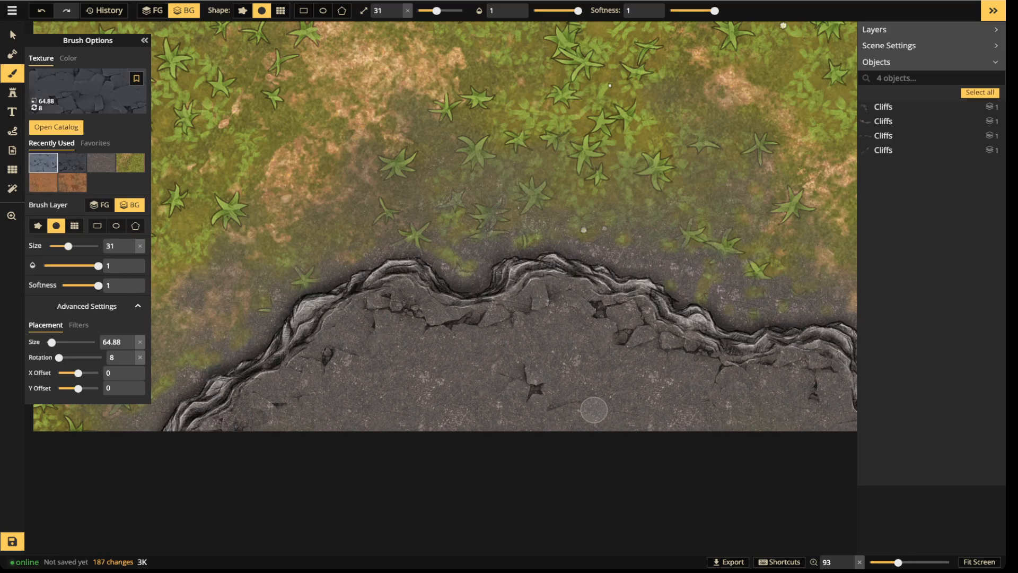
click(373, 411)
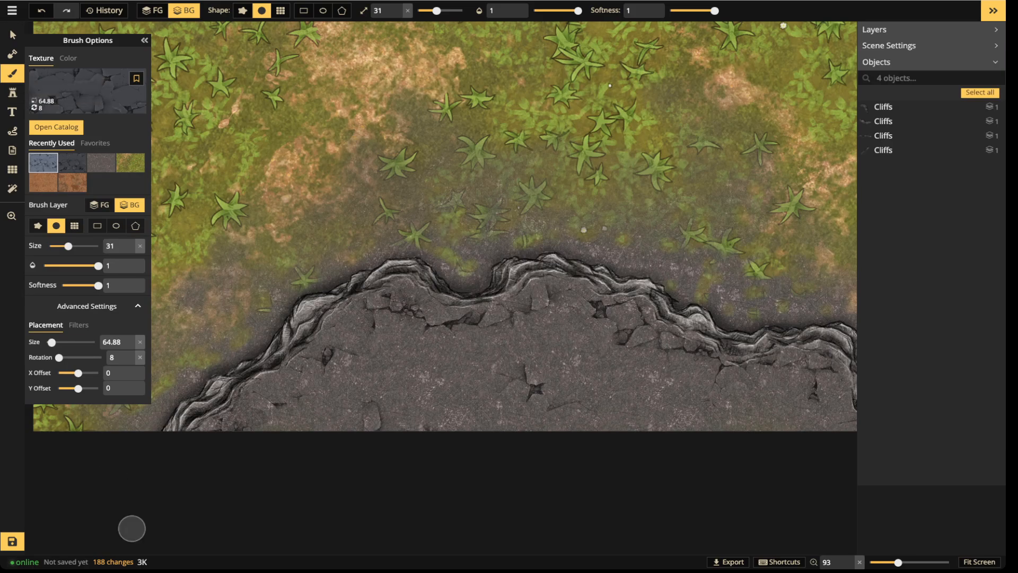
Search the stamp catalog for "rock" and choose the Small Rocks set from Terrain.
key(s)
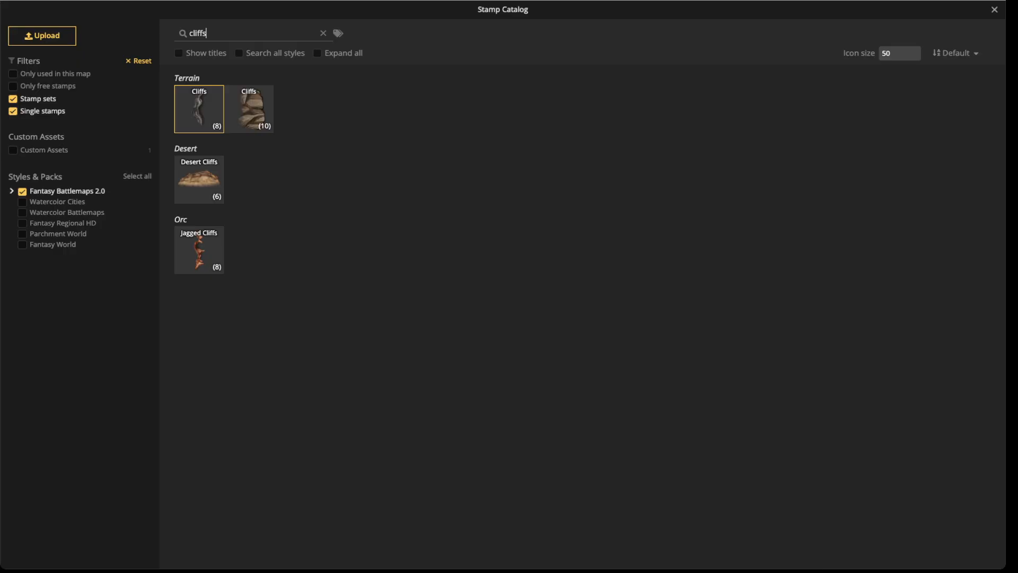
click(56, 120)
key(ctrl+a)
text(ro)
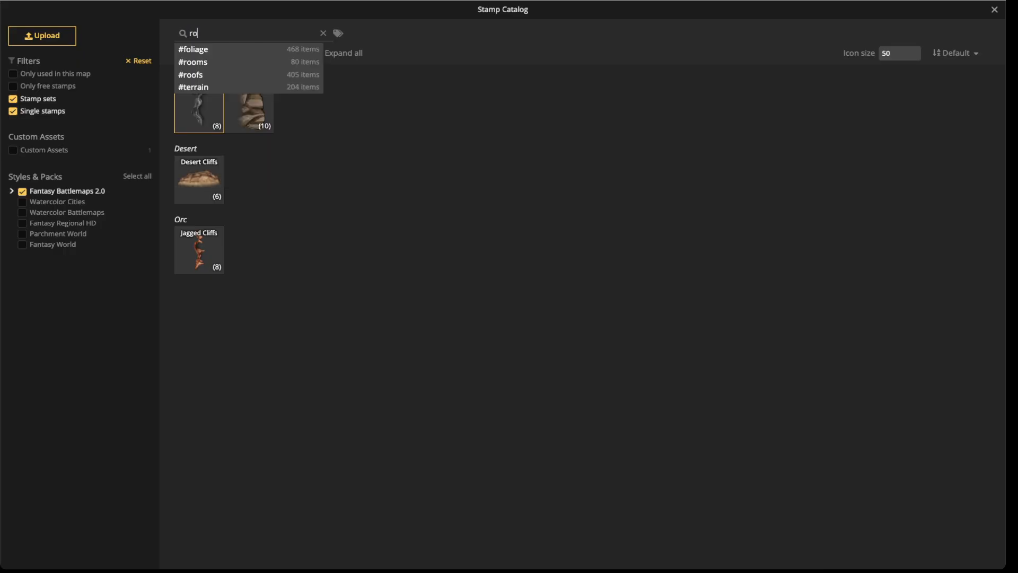
text(ck)
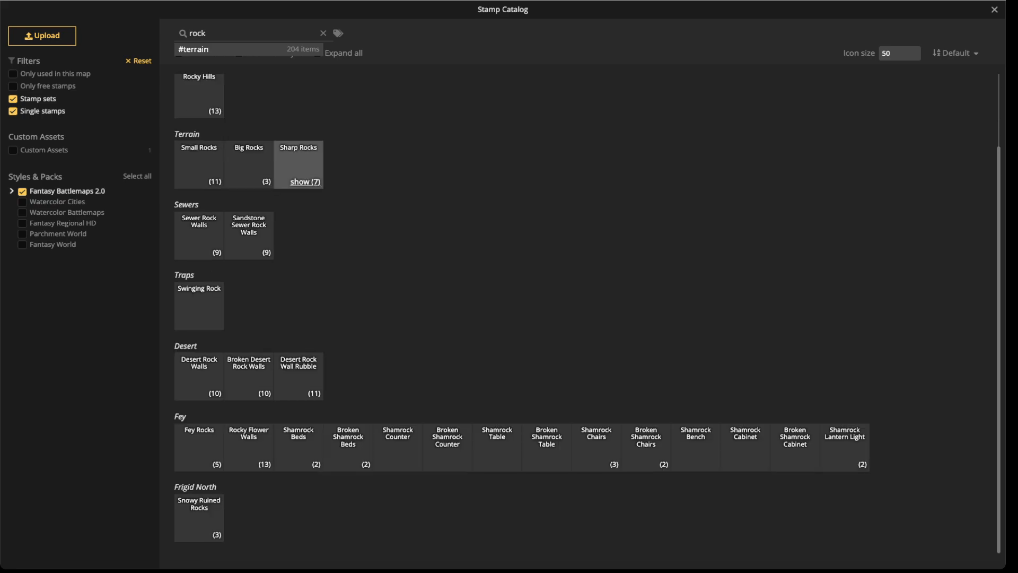
click(188, 151)
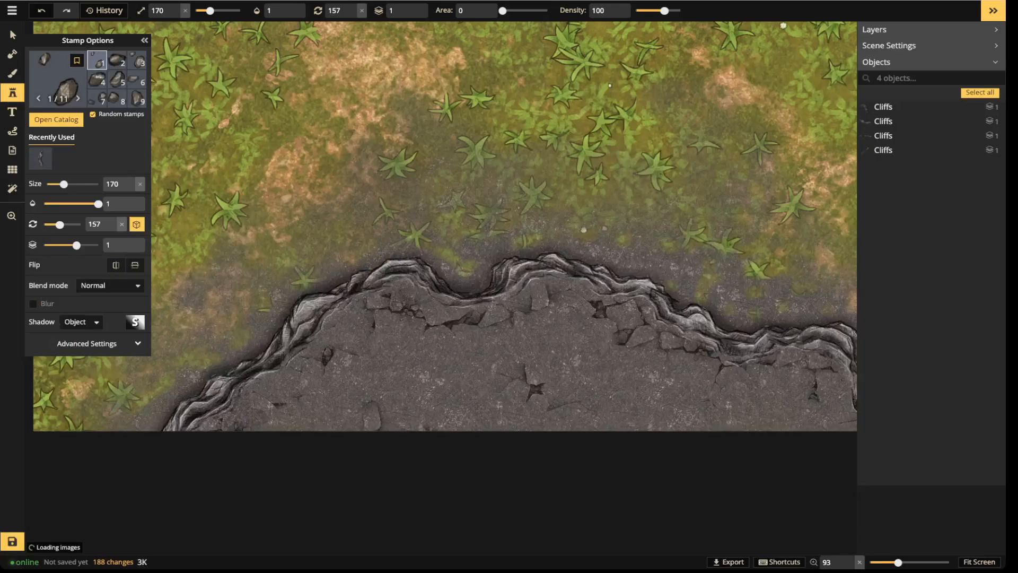
Place a small rock stamp at size 170 and rotation 67 just outside the eastern cliff edge.
scroll(473, 247, down, 9)
scroll(470, 246, up, 1)
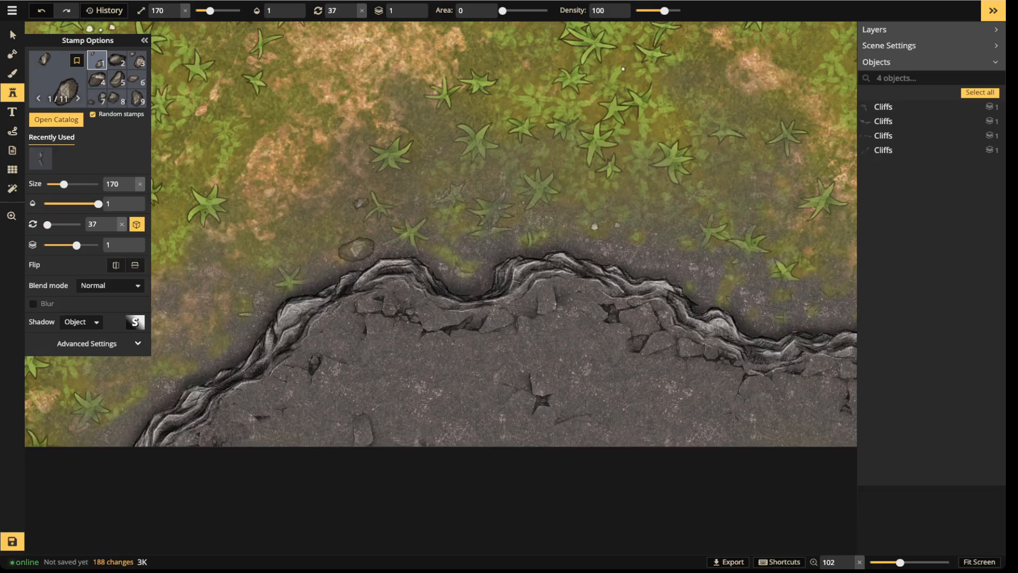
scroll(302, 249, up, 2)
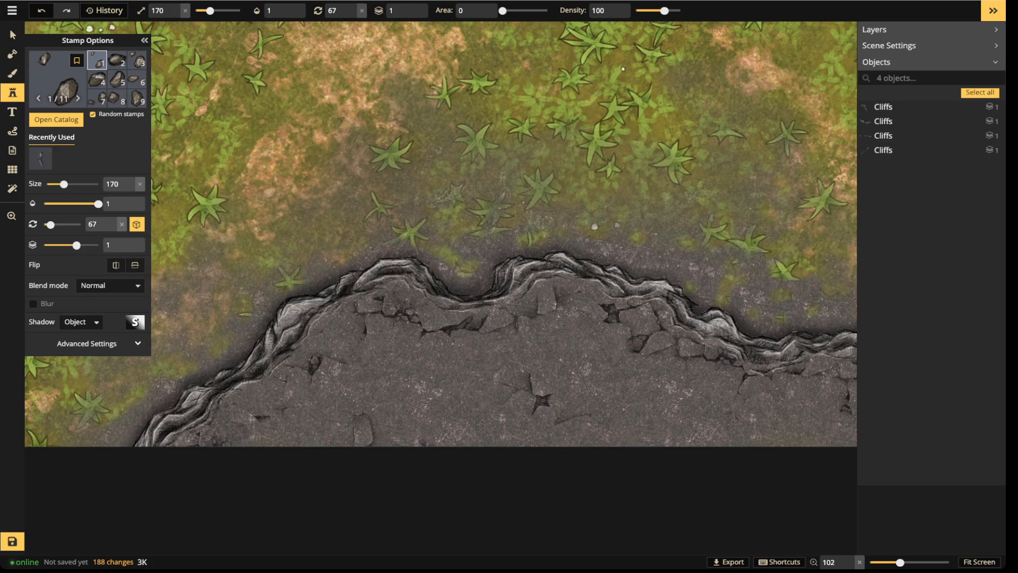
scroll(259, 504, up, 1)
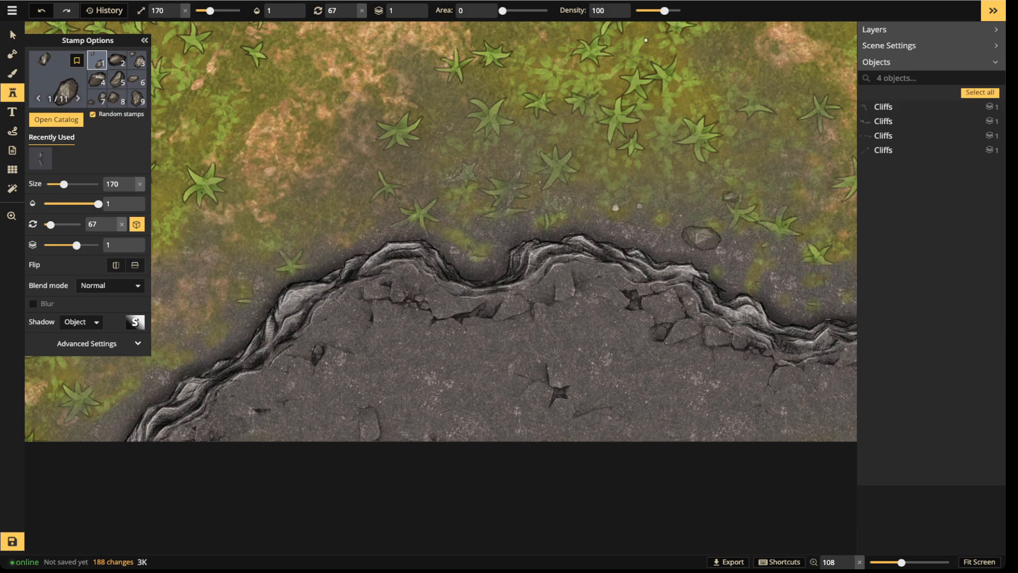
key(space)
drag(711, 249, 517, 236)
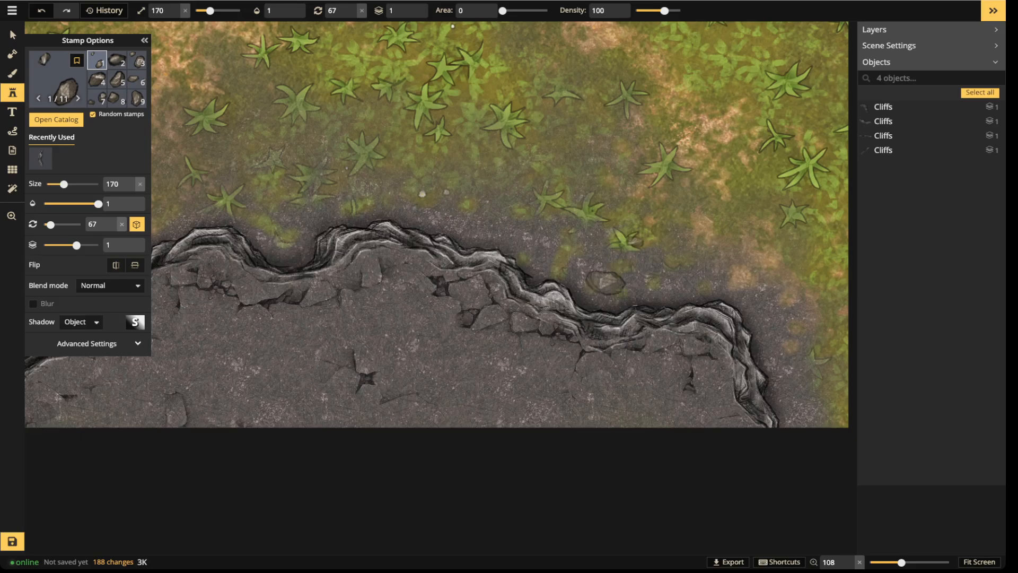
click(609, 280)
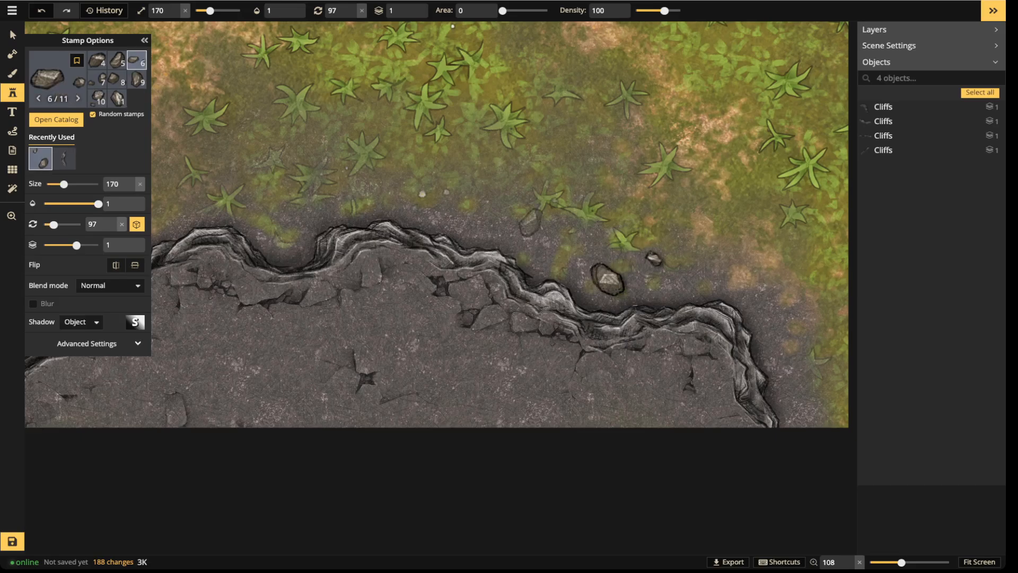
Add two more small rock stamps close together above the cliff, northwest of the first rock.
click(478, 222)
key(space)
drag(477, 222, 800, 227)
key(space)
drag(712, 222, 556, 217)
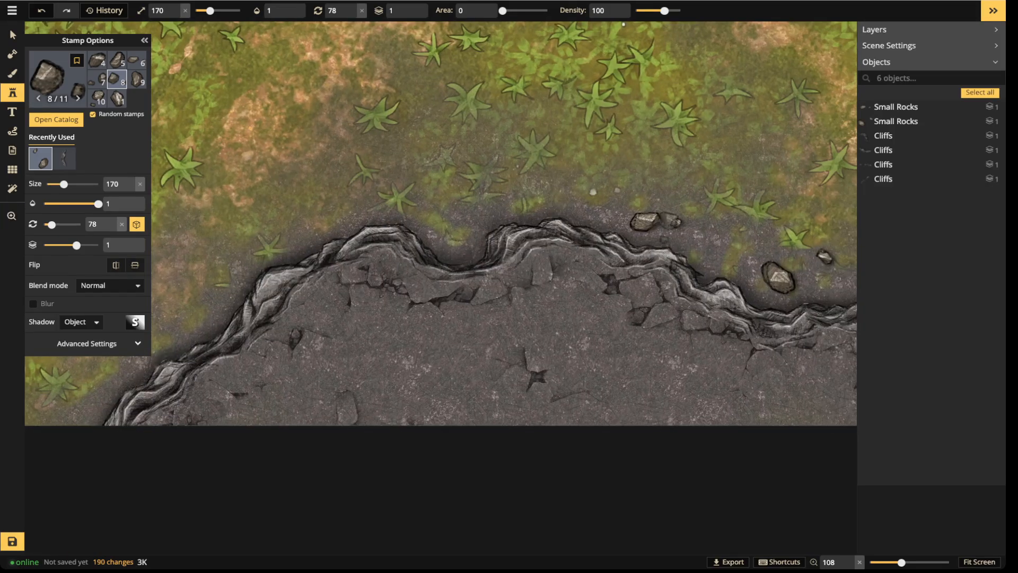
click(658, 190)
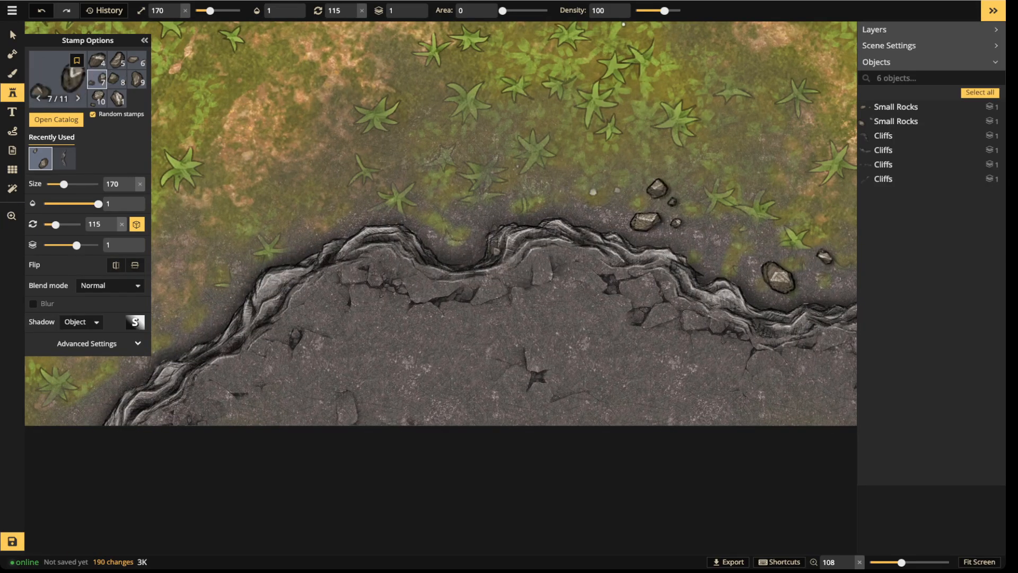
Scatter three small rock stamps on the ground outside the western cliff slope.
key(space)
drag(225, 297, 378, 295)
scroll(378, 295, up, 6)
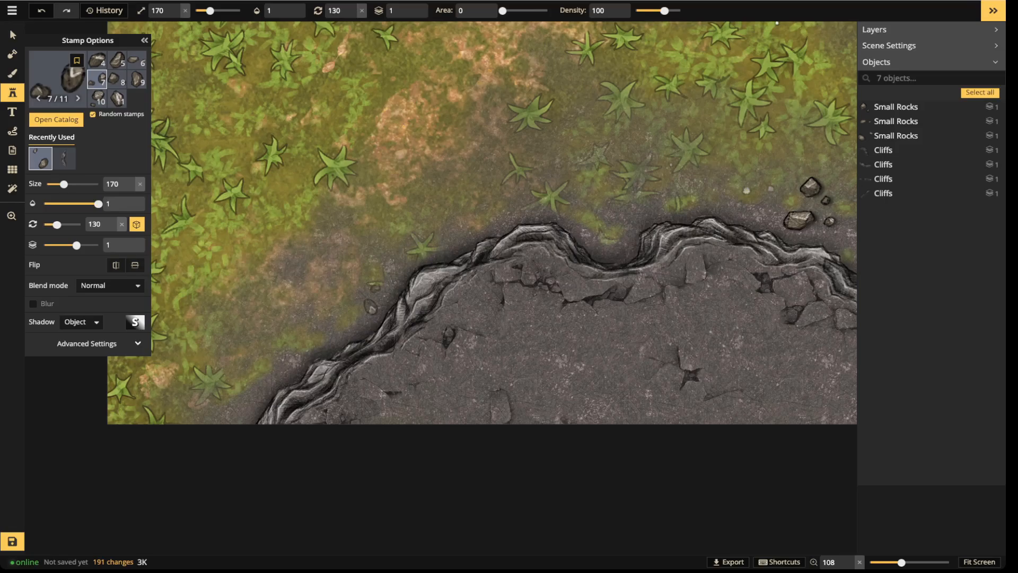
click(377, 302)
key(space)
drag(504, 226, 356, 188)
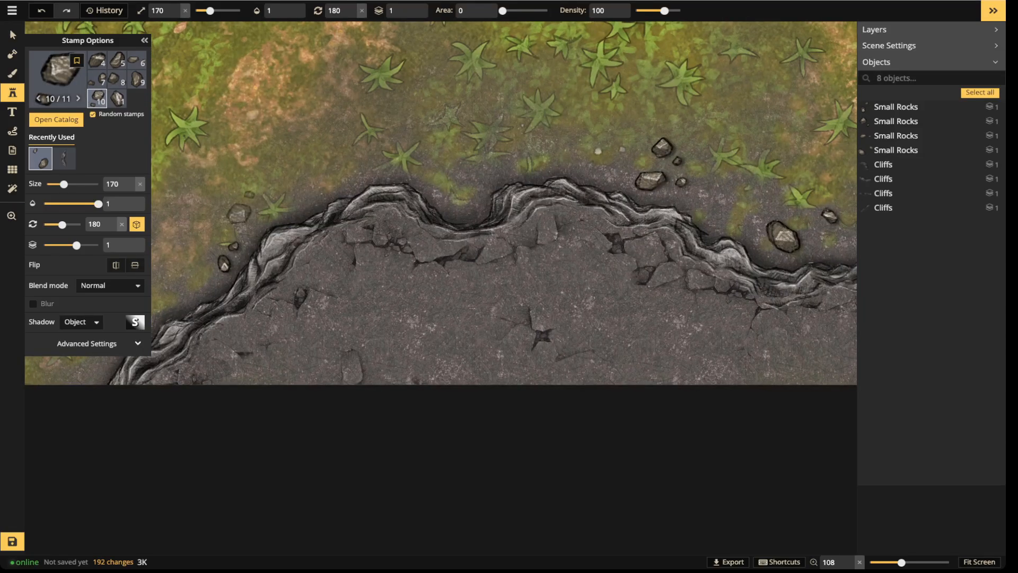
click(207, 233)
key(space)
drag(196, 286, 346, 208)
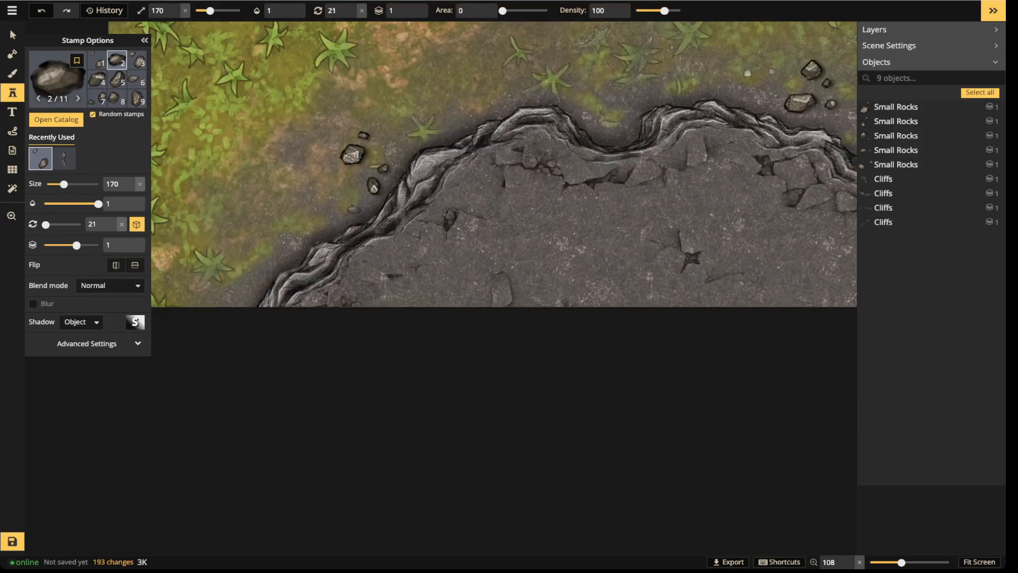
click(345, 207)
Place another small rock stamp above the cliff's far eastern end, east of the existing rocks.
key(space)
drag(385, 142, 234, 195)
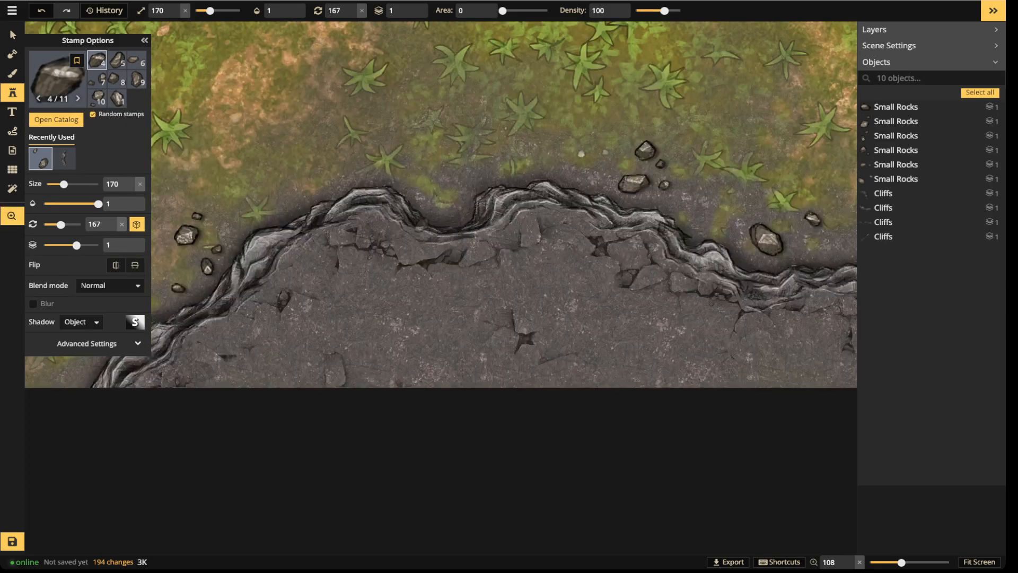
drag(294, 317, 298, 317)
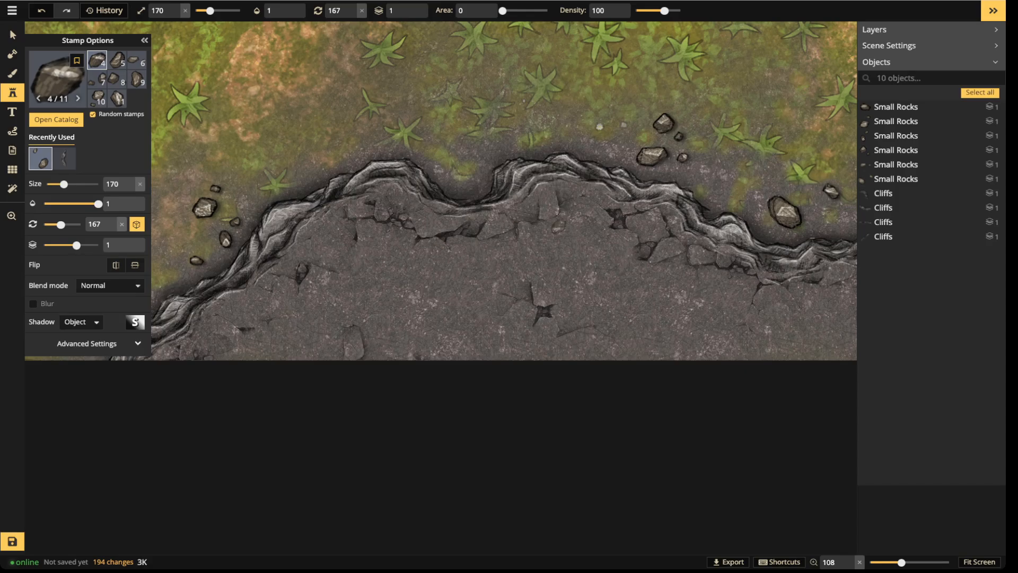
key(space)
drag(573, 214, 330, 341)
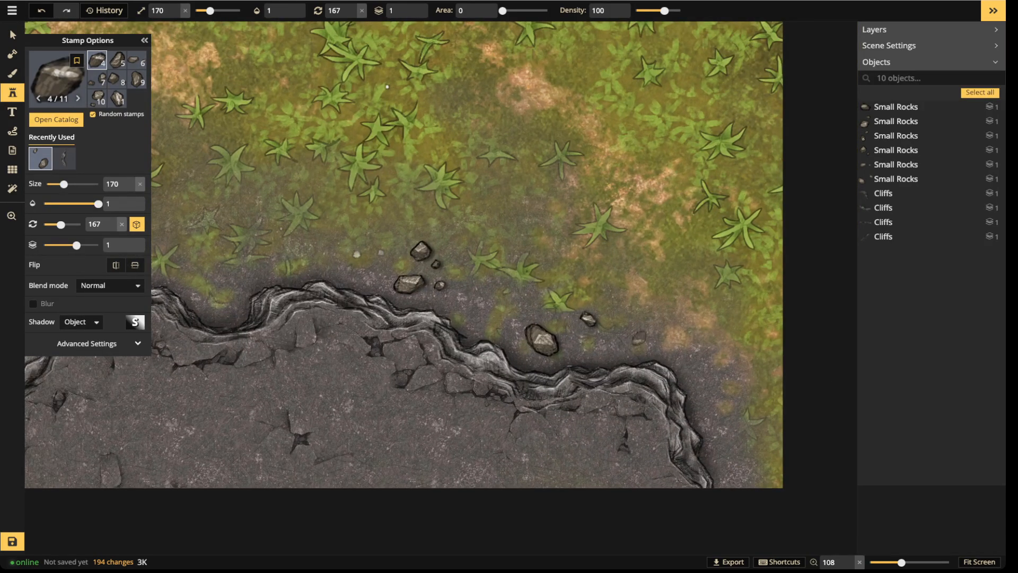
scroll(421, 314, down, 2)
Enlarge the rock stamp to size 230 and place it above the northwestern cliff bend.
key(space)
drag(416, 314, 703, 300)
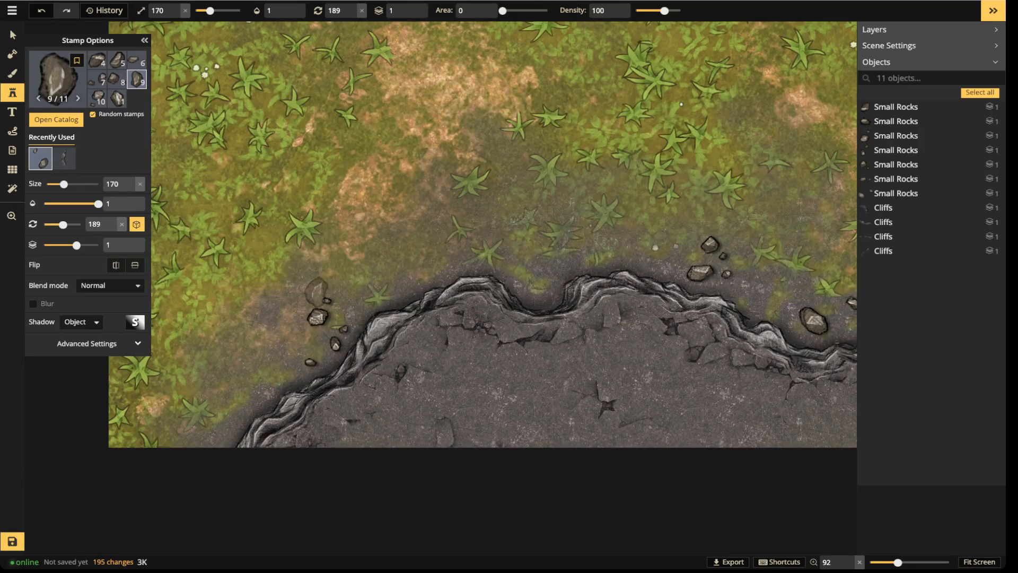
scroll(409, 279, up, 6)
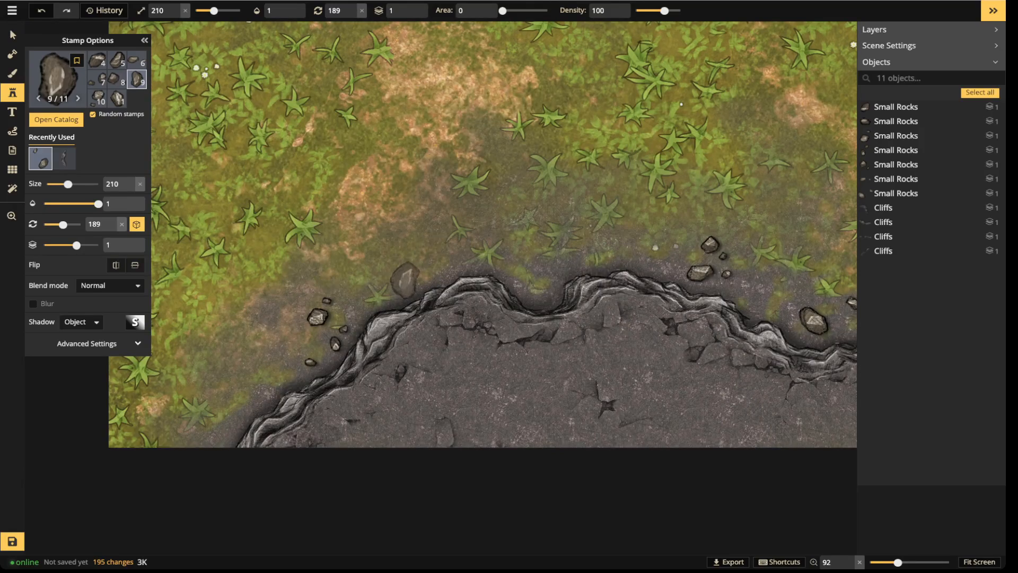
click(404, 274)
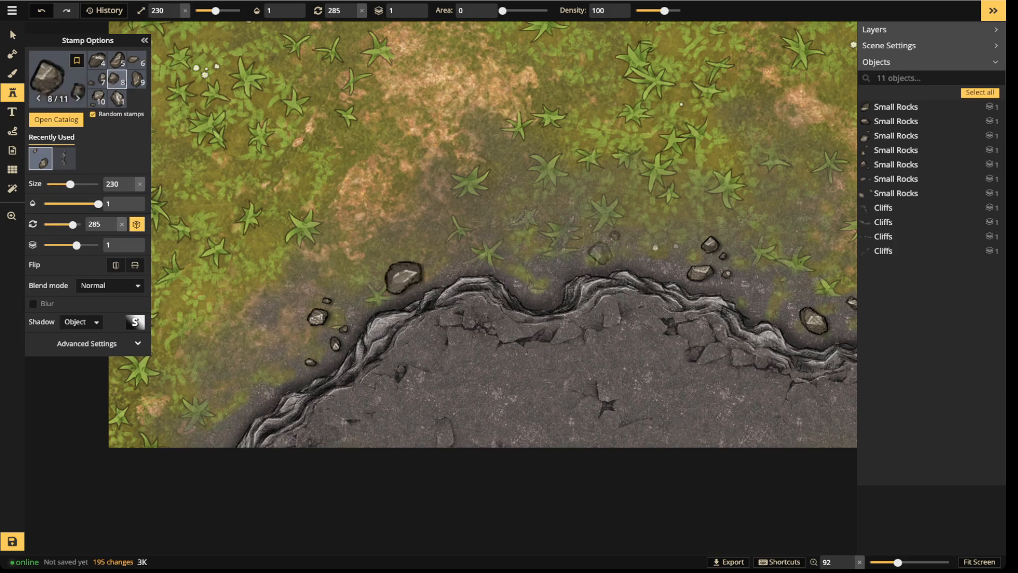
Place two more rock stamps at size 230 among the rocks above the eastern cliff.
drag(764, 292, 595, 262)
click(597, 262)
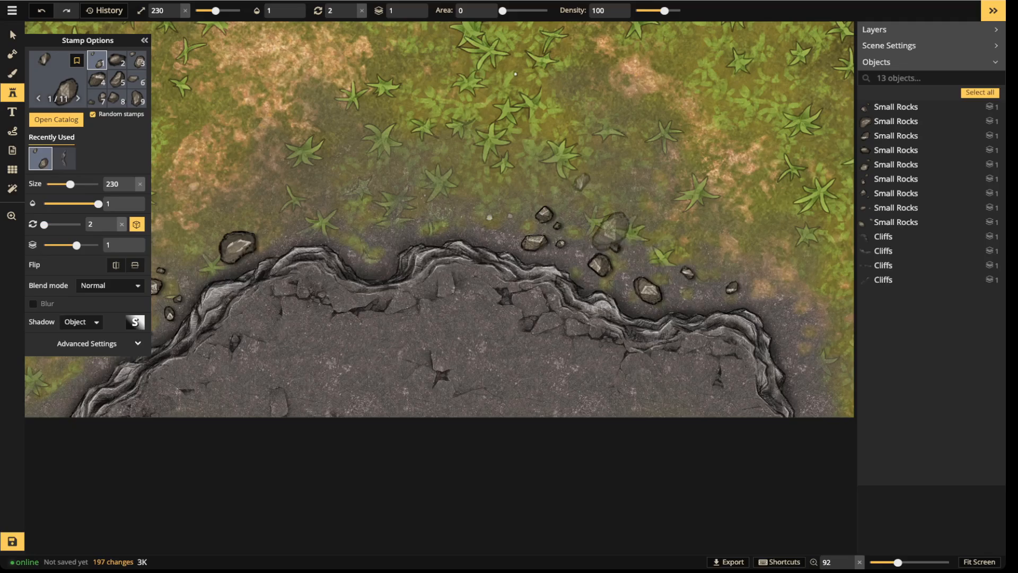
click(586, 223)
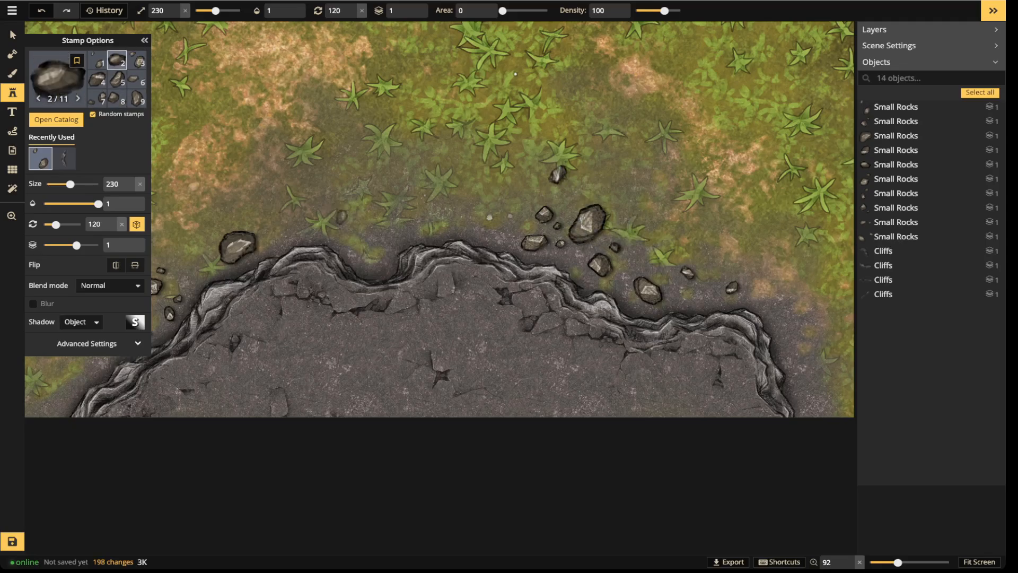
Reduce the rock stamp size to 150.
key(bracketleft)
key(bracketleft)
key(bracketleft)
key(bracketleft)
key(bracketleft)
scroll(287, 207, up, 1)
key(bracketleft)
scroll(234, 249, up, 4)
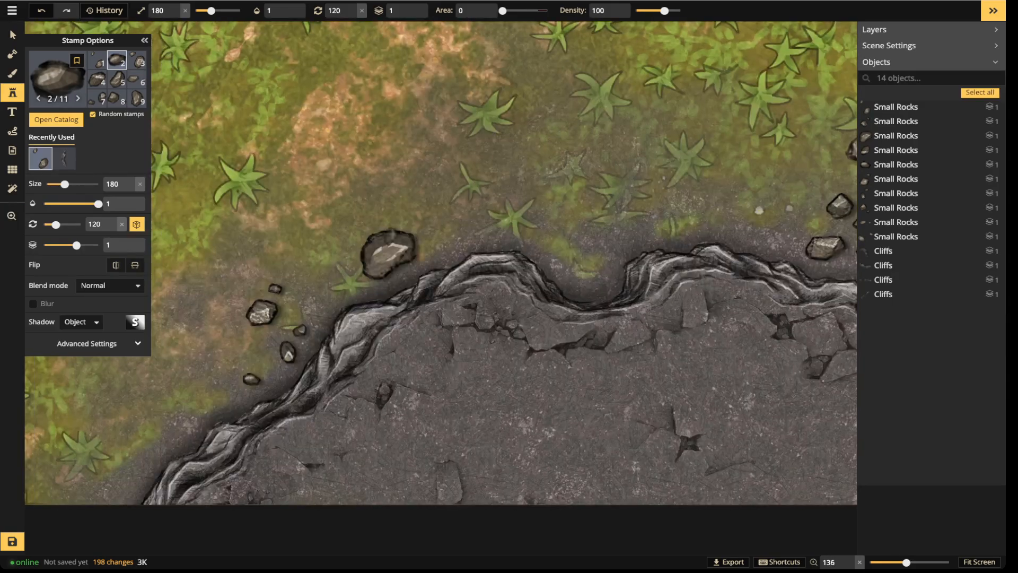
scroll(392, 251, down, 4)
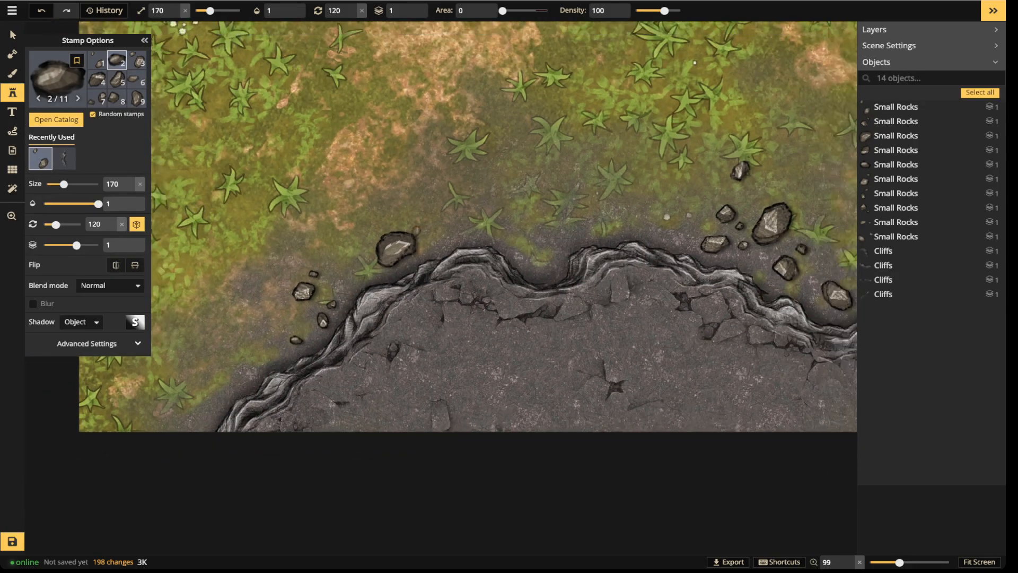
scroll(443, 191, down, 3)
key(bracketleft)
key(bracketleft)
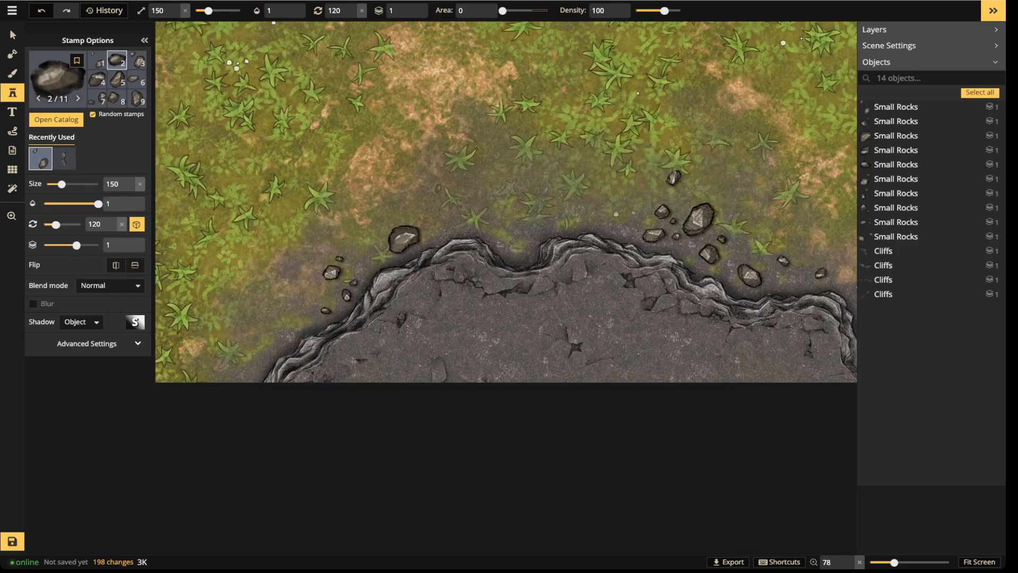
Add size 150 rocks beside the northwestern cliff bend and scatter size 70 rocks around that cluster.
scroll(340, 265, up, 3)
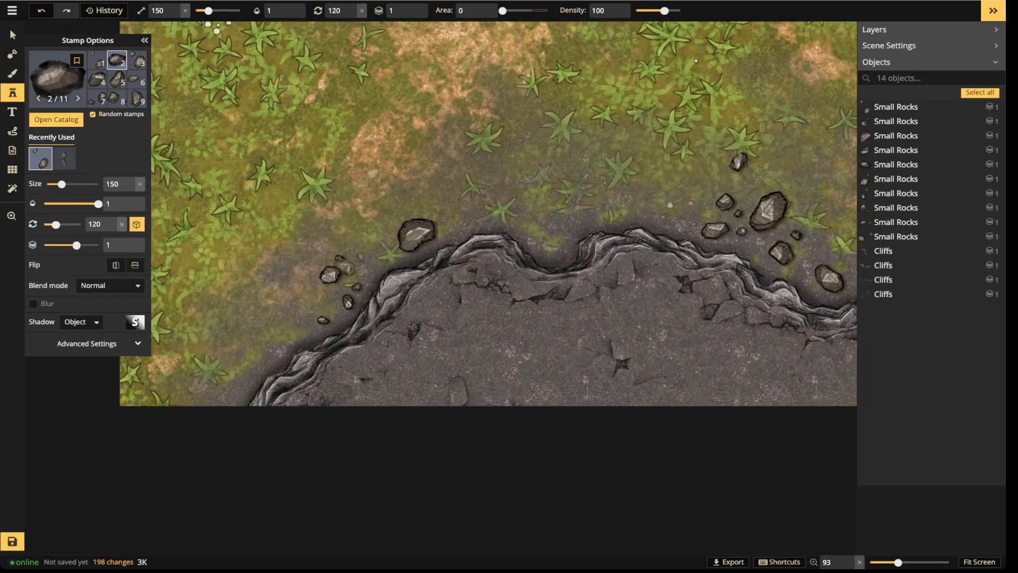
click(357, 244)
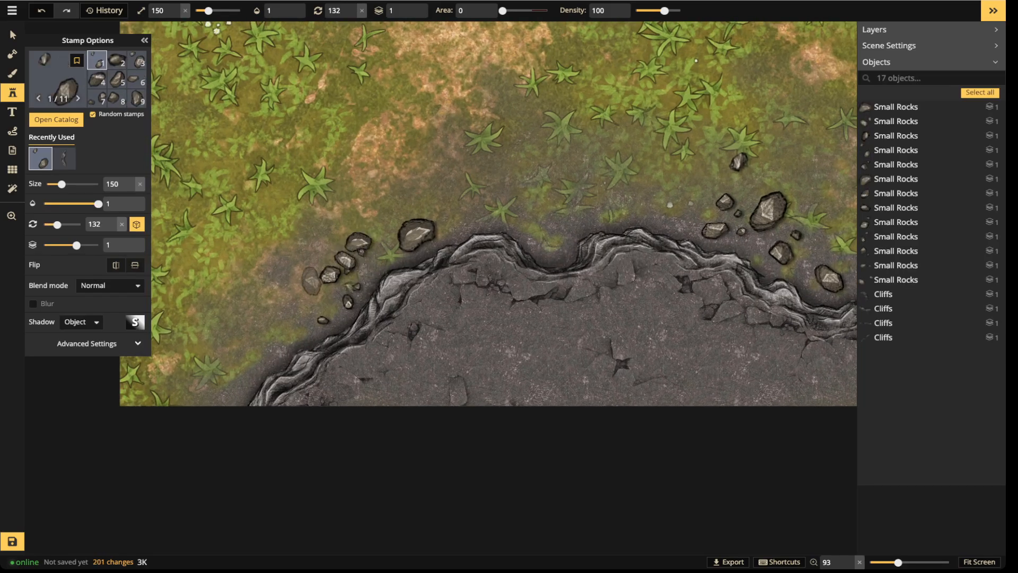
scroll(326, 285, down, 6)
click(327, 267)
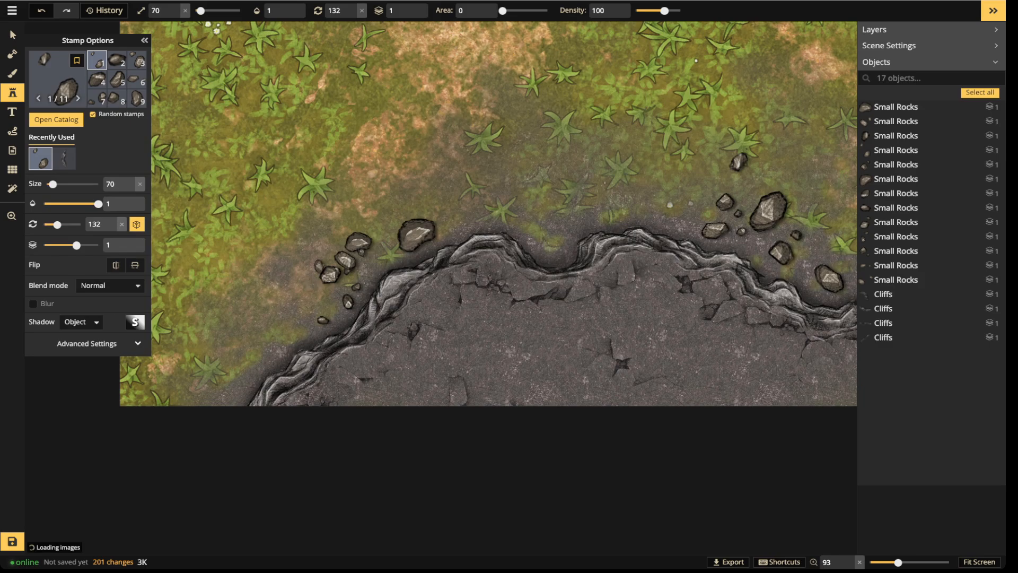
click(319, 266)
click(323, 243)
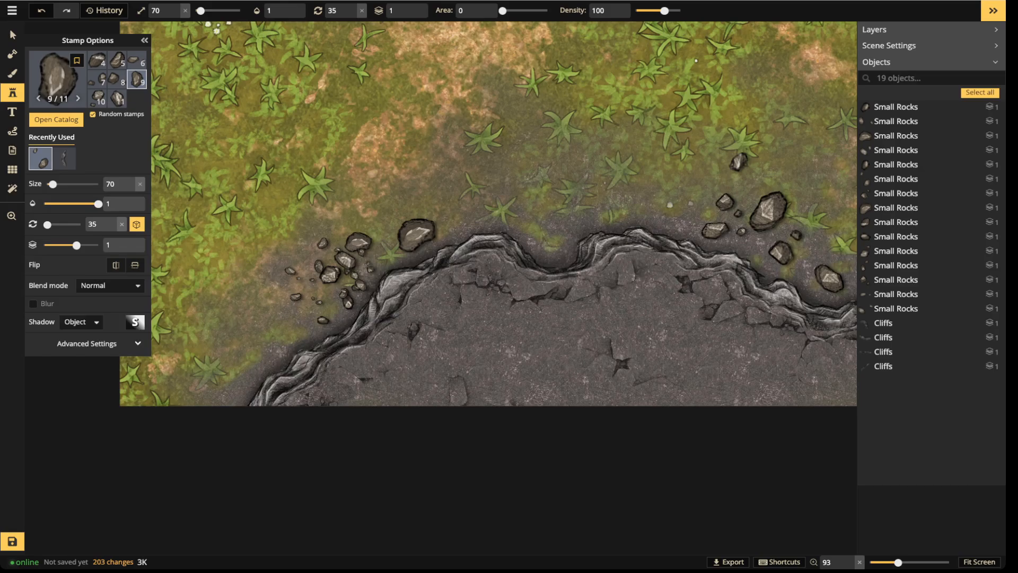
click(350, 278)
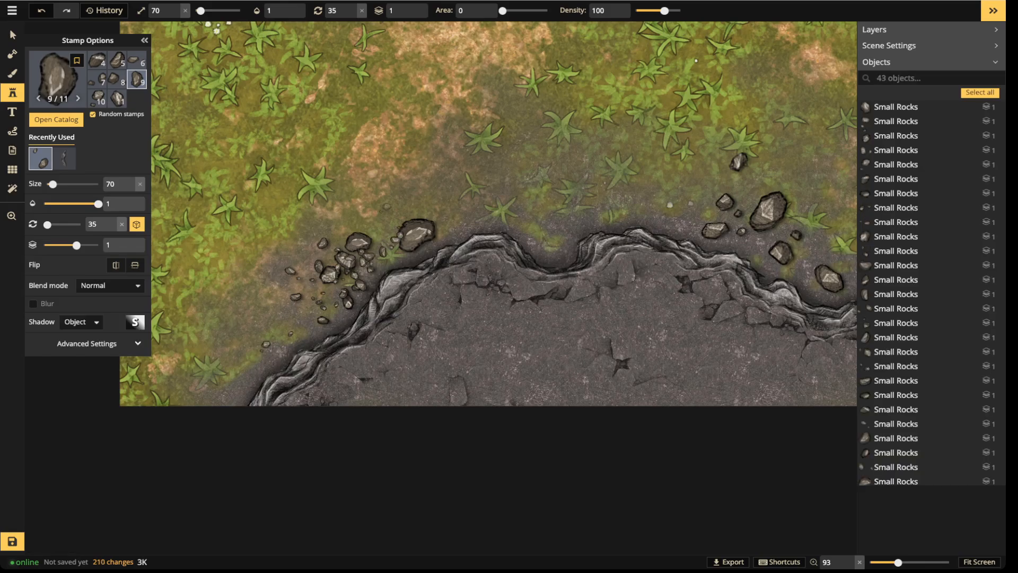
mouse_move(395, 215)
mouse_down()
mouse_move(342, 217)
mouse_move(340, 228)
mouse_up()
Scatter size 70 rocks around the larger rocks above the eastern cliff and down its eastern end.
click(86, 343)
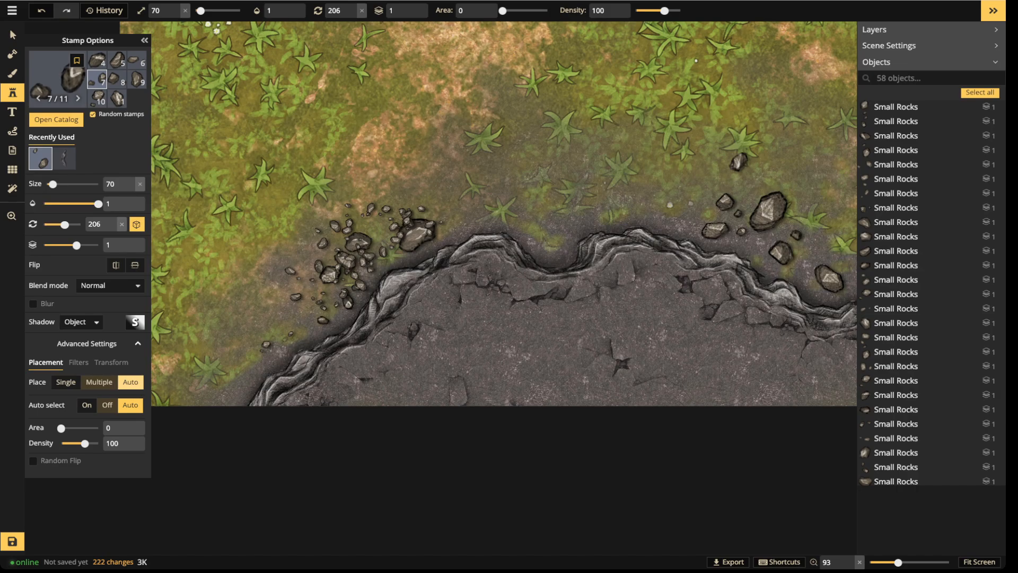
drag(658, 255, 485, 277)
mouse_move(567, 194)
mouse_down()
mouse_move(527, 222)
mouse_move(533, 244)
mouse_move(565, 253)
mouse_up()
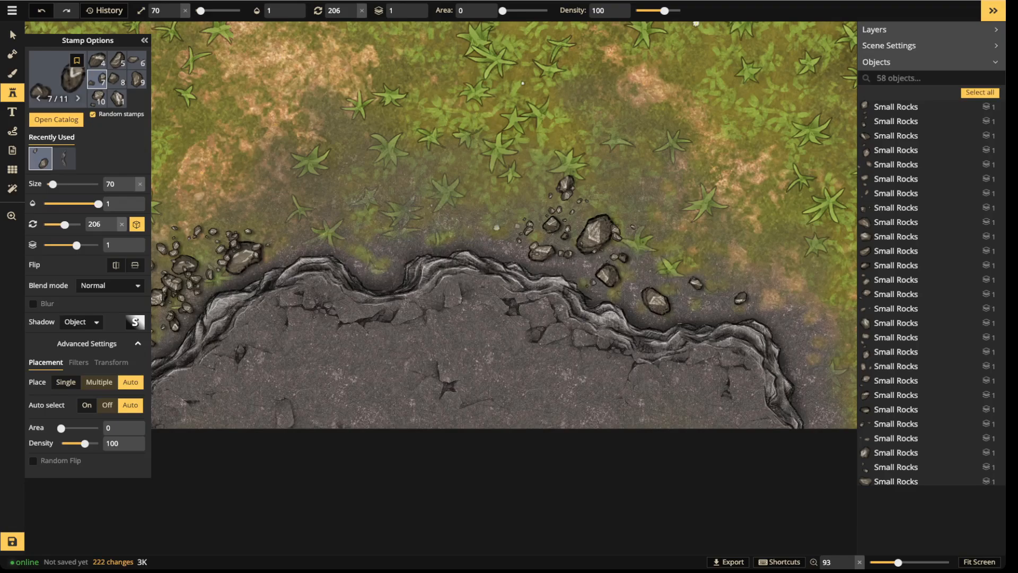
mouse_move(653, 272)
mouse_down()
mouse_move(668, 301)
mouse_move(700, 307)
mouse_move(631, 240)
mouse_move(636, 202)
mouse_move(536, 212)
mouse_move(516, 191)
mouse_move(610, 184)
mouse_move(661, 224)
mouse_move(653, 271)
mouse_move(704, 265)
mouse_move(775, 297)
mouse_move(788, 310)
mouse_move(800, 379)
mouse_up()
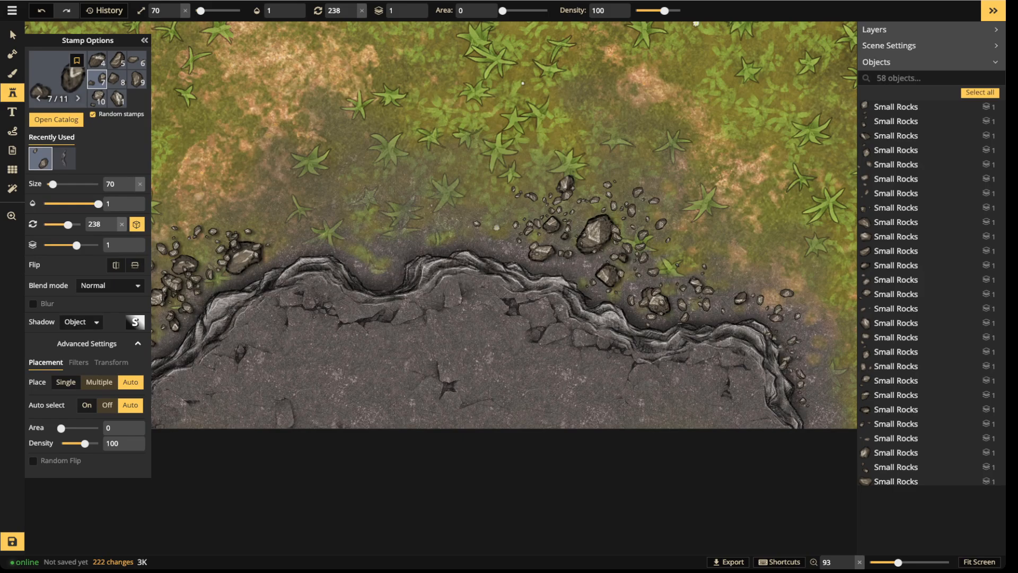
Scatter more size 70 rocks along the cliff edge around the central notch, between the western and eastern rock clusters.
mouse_move(515, 262)
mouse_down()
mouse_move(288, 254)
mouse_move(555, 133)
mouse_up()
click(325, 241)
click(333, 246)
key(space)
click(326, 267)
click(603, 169)
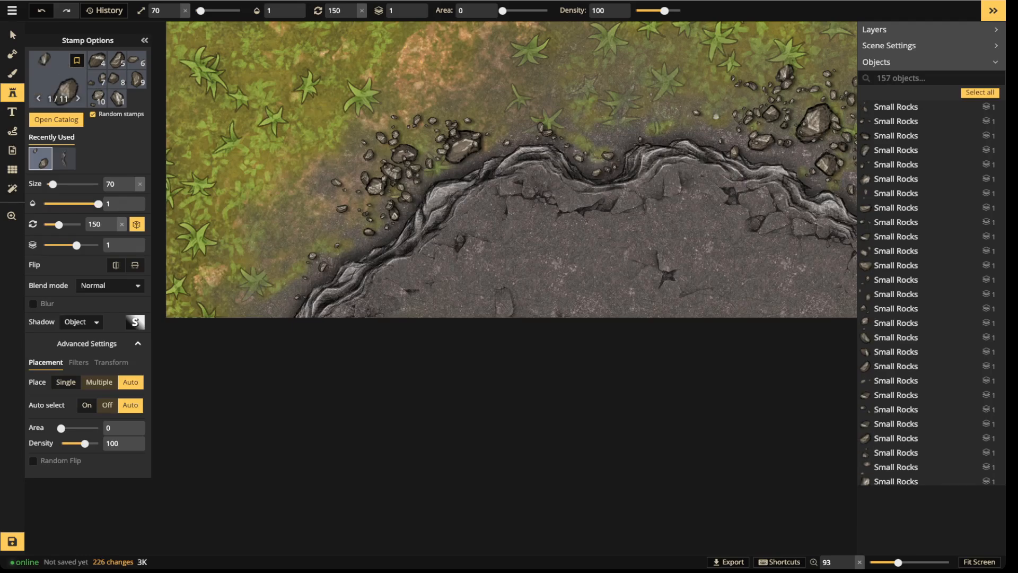
click(635, 140)
click(679, 126)
Switch to the background brush, search the texture catalog for "ROCK" and choose the Rocks dungeon texture.
scroll(622, 121, down, 3)
key(space)
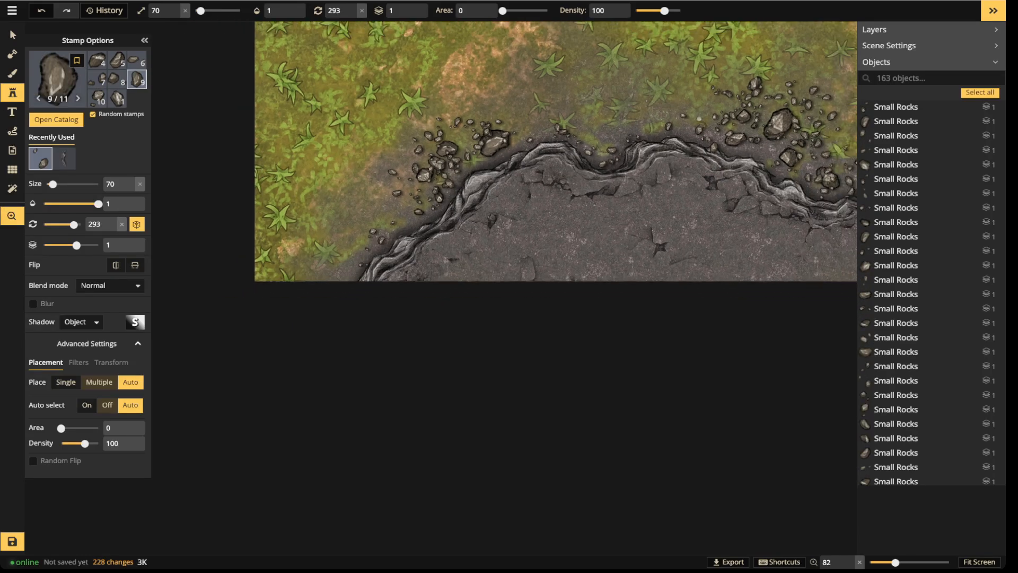
drag(622, 121, 410, 187)
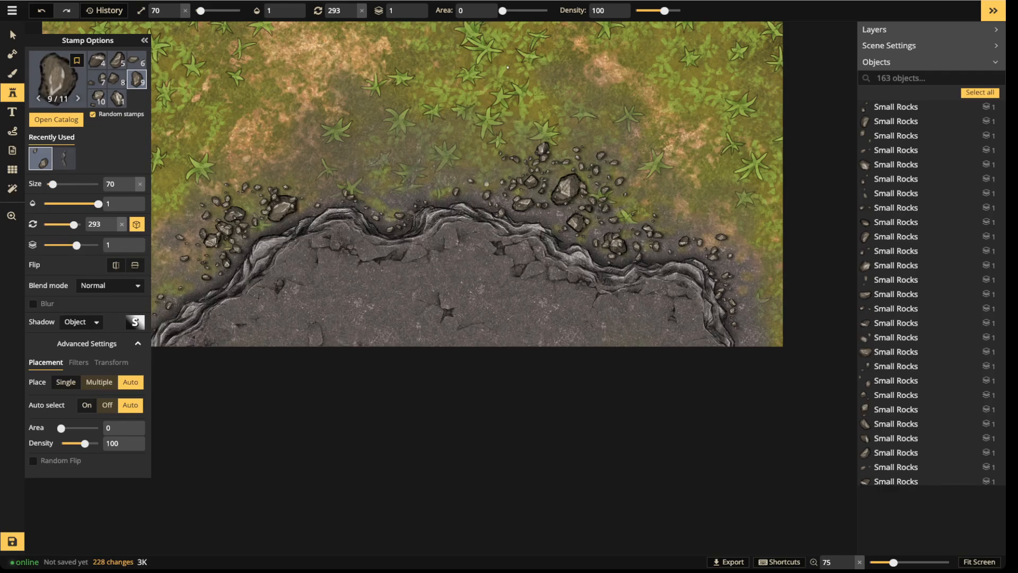
scroll(413, 173, down, 1)
drag(248, 185, 380, 183)
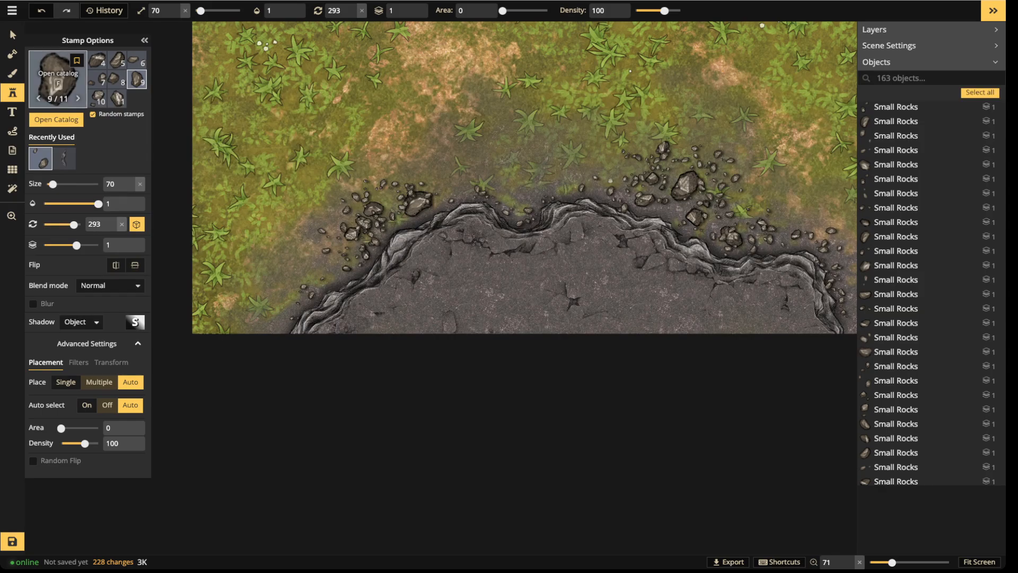
scroll(477, 276, up, 3)
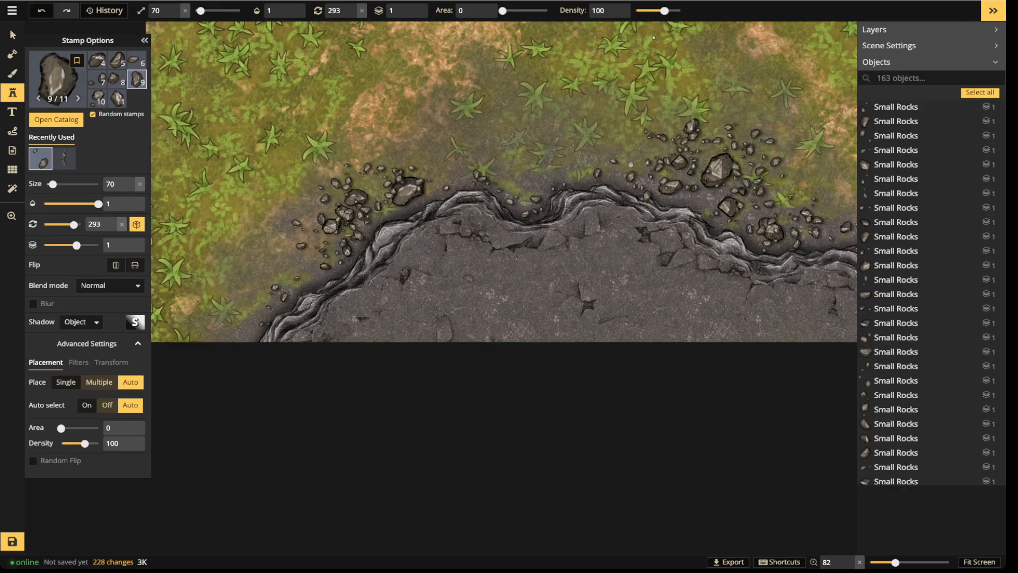
key(b)
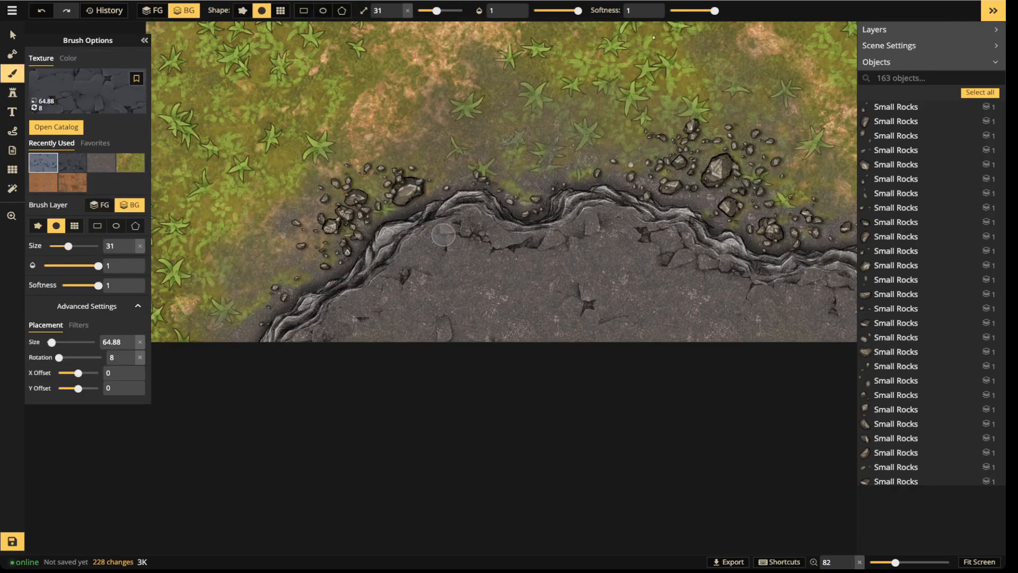
click(85, 91)
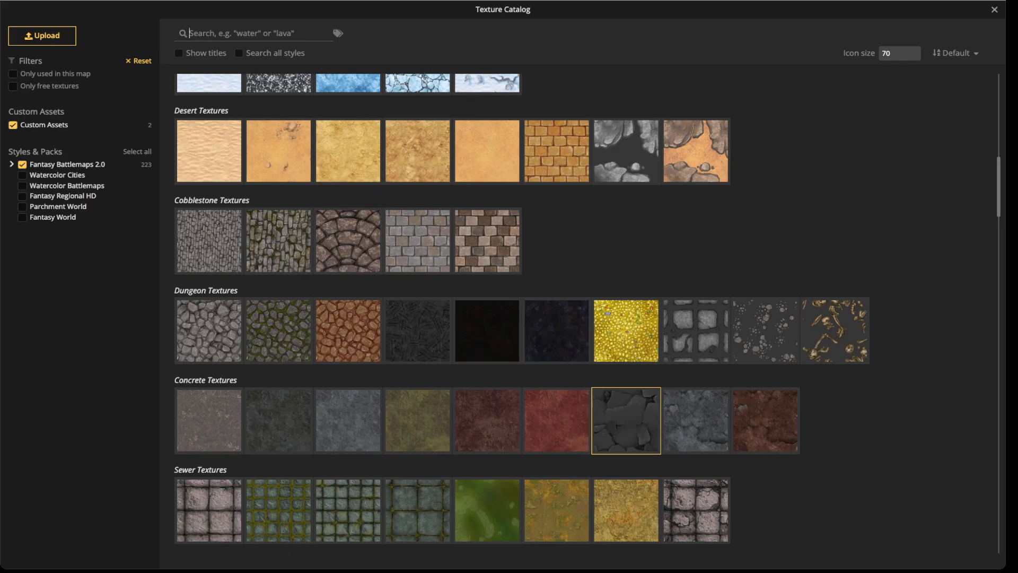
scroll(522, 313, up, 3)
scroll(350, 297, up, 6)
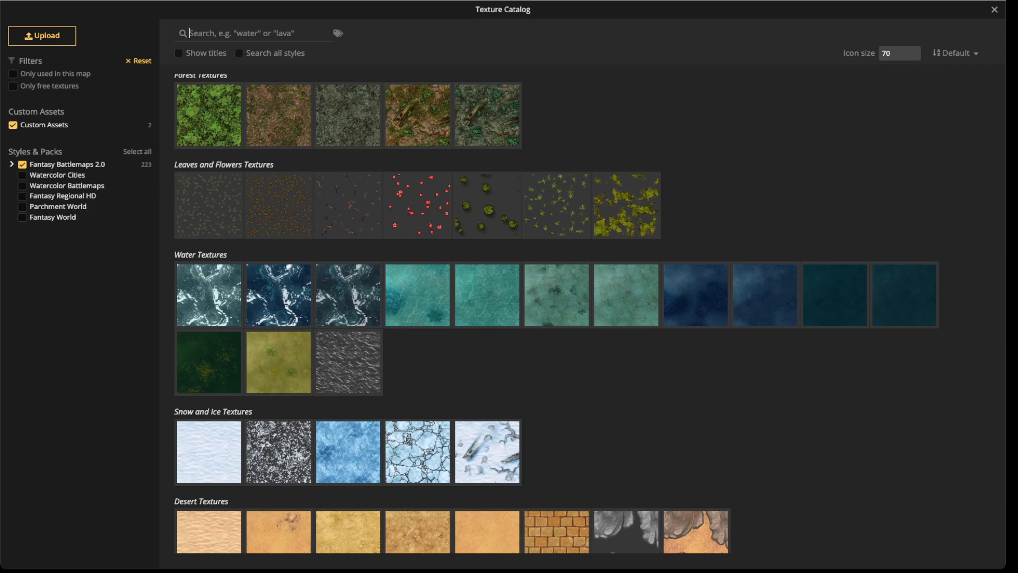
text(ROCK)
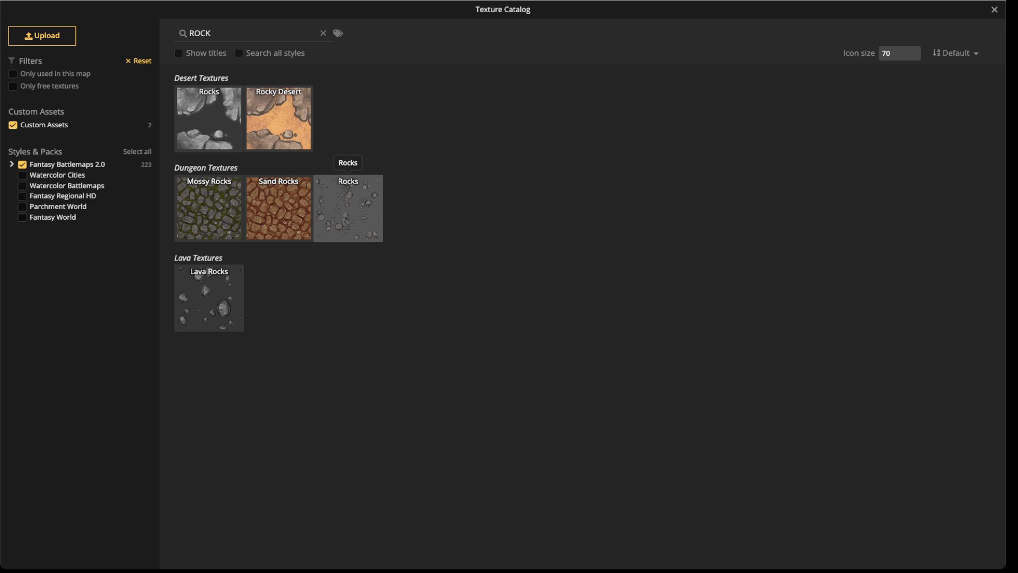
click(348, 209)
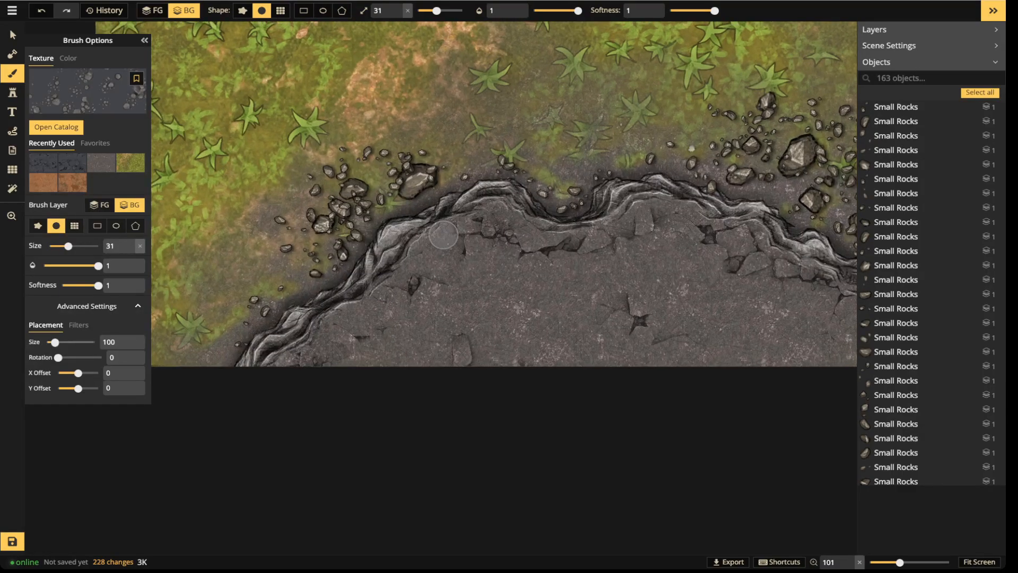
Set the Rocks texture scale to 49.69 and the brush to size 72, opacity 0.53 and softness 0.83.
scroll(444, 234, down, 8)
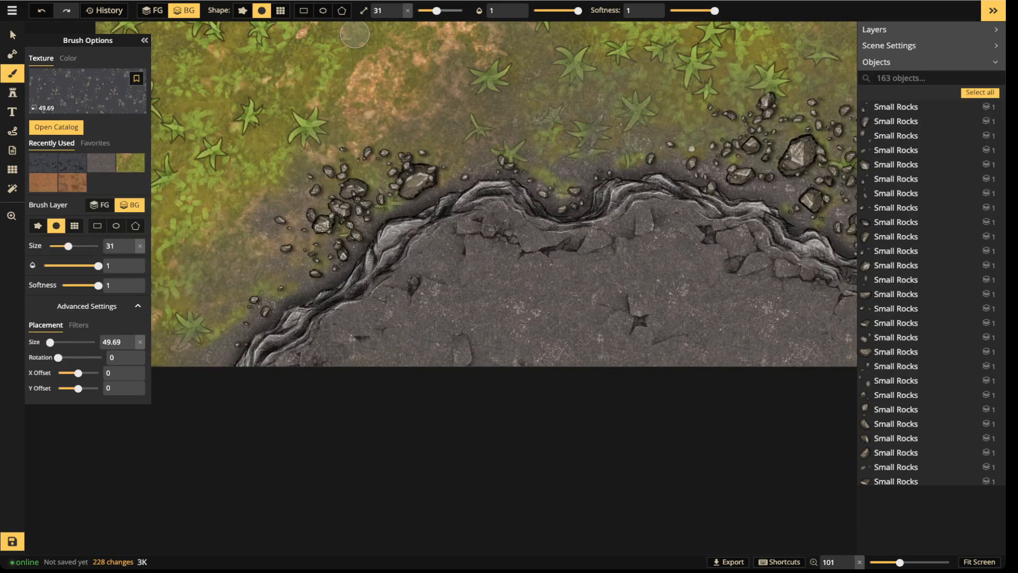
click(697, 11)
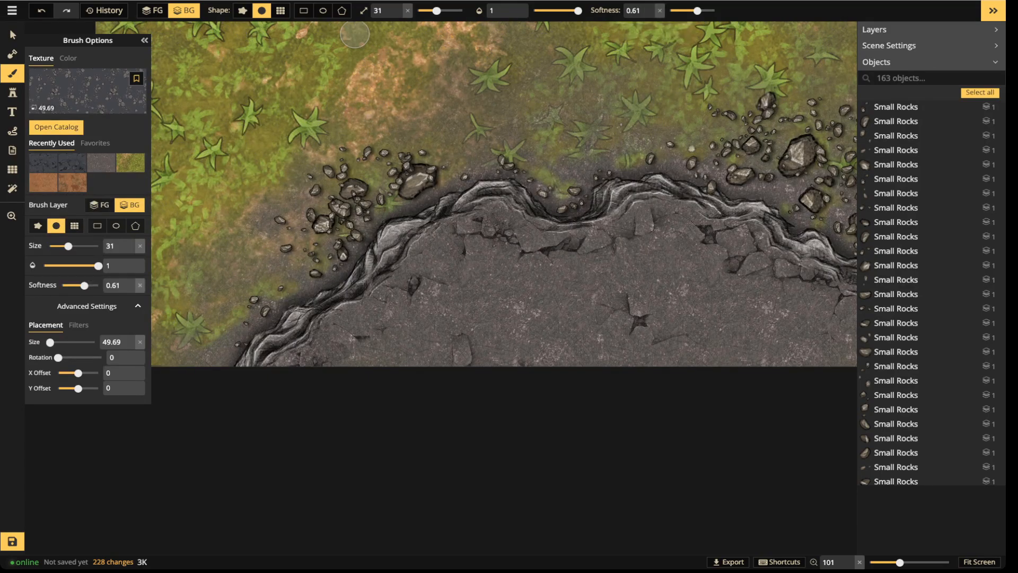
click(707, 11)
click(560, 11)
click(447, 10)
Paint the Rocks texture on the ground around the western rock cluster and down along the western cliff edge.
scroll(351, 195, down, 2)
key(space)
mouse_move(346, 206)
mouse_down()
mouse_move(360, 270)
mouse_move(463, 310)
mouse_move(401, 327)
mouse_move(432, 313)
mouse_move(409, 311)
mouse_move(429, 305)
mouse_move(418, 298)
mouse_move(378, 322)
mouse_up()
drag(352, 394, 288, 450)
mouse_move(473, 307)
mouse_down()
mouse_move(523, 303)
mouse_move(507, 312)
mouse_up()
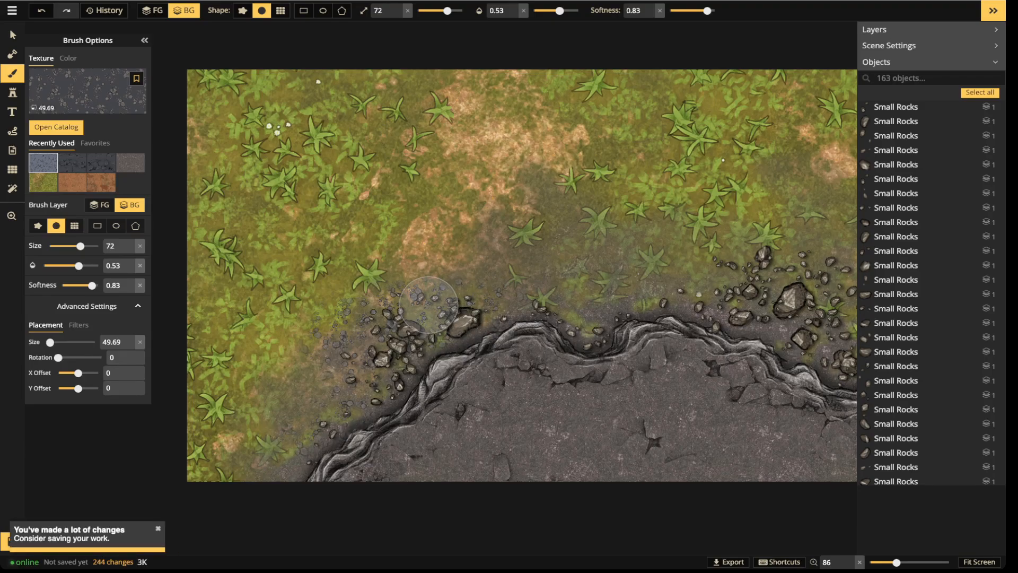
mouse_move(399, 344)
mouse_down()
mouse_move(301, 434)
mouse_move(334, 415)
mouse_move(339, 399)
mouse_up()
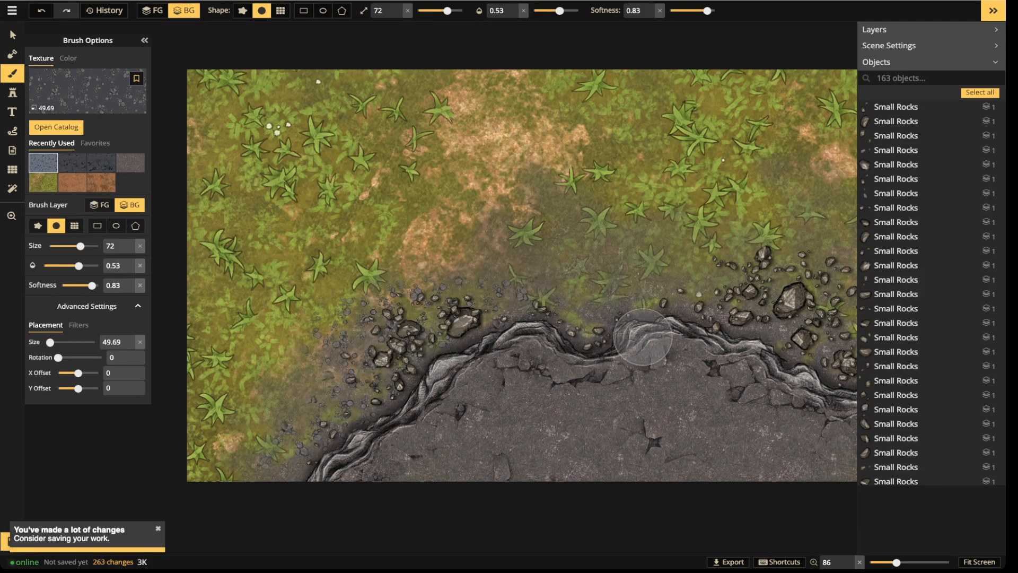
Paint the Rocks texture around the eastern rock cluster, down the cliff's eastern end and above the central notch.
drag(660, 386, 429, 355)
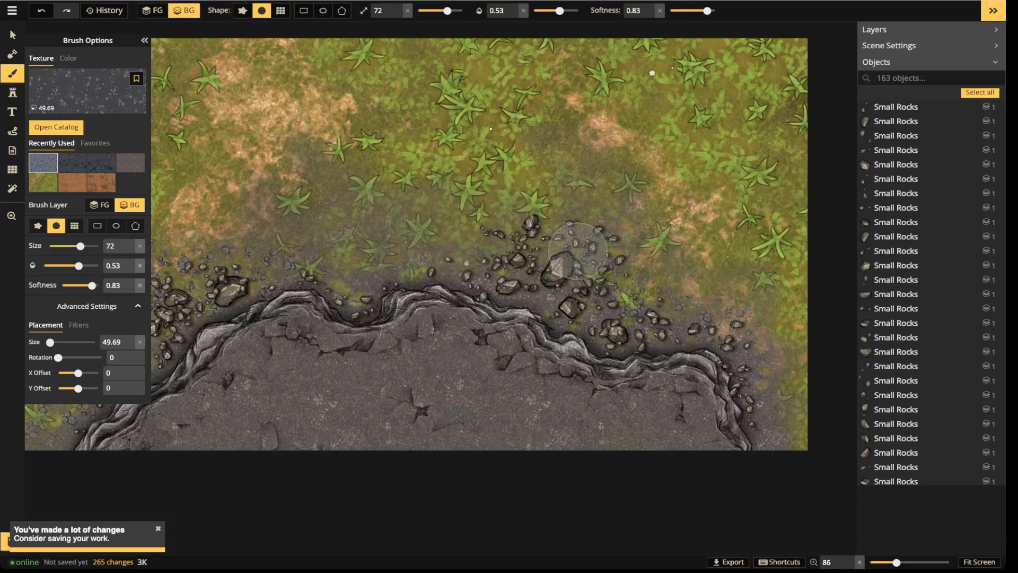
drag(578, 251, 525, 239)
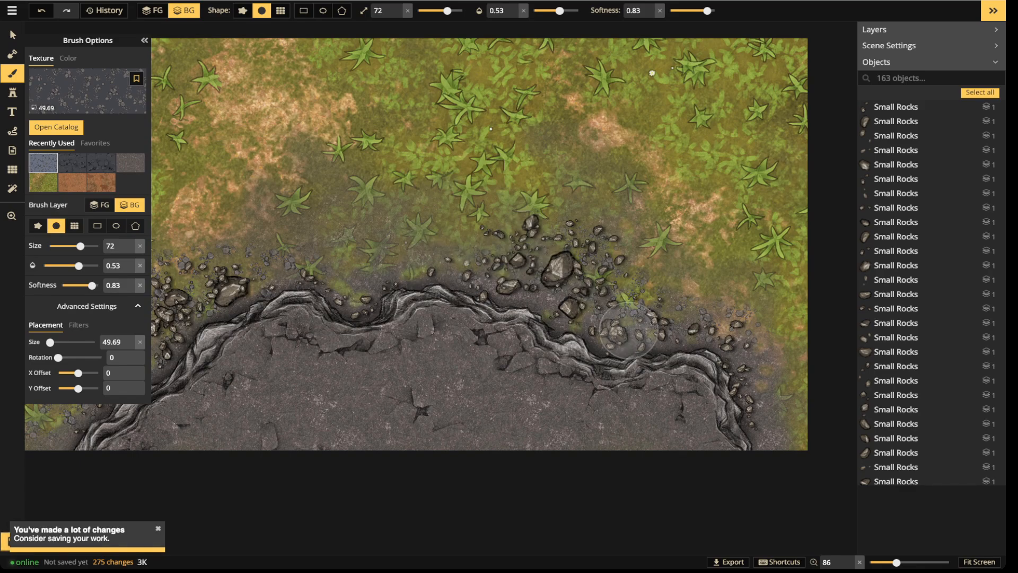
drag(760, 366, 757, 415)
click(348, 301)
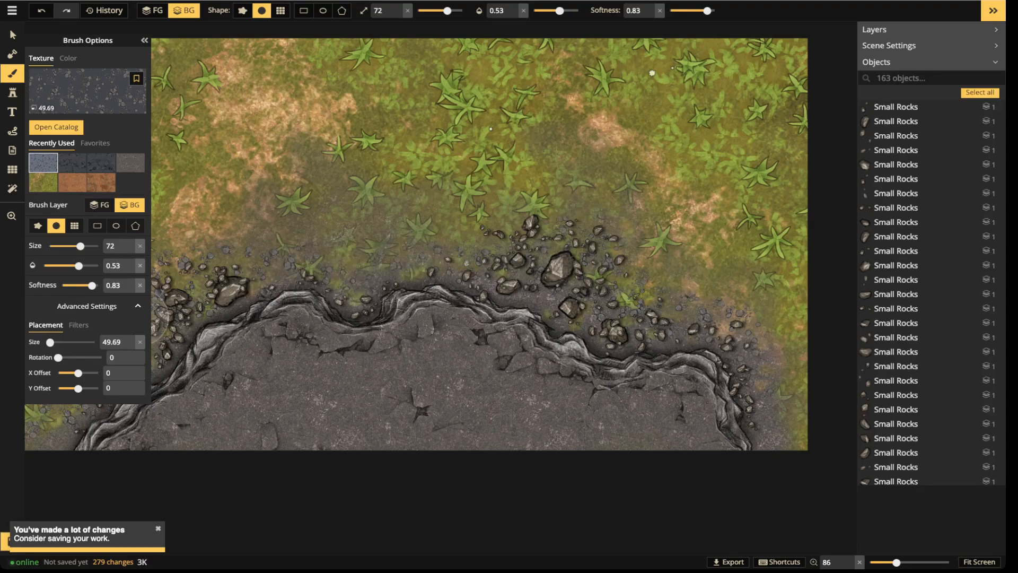
click(444, 234)
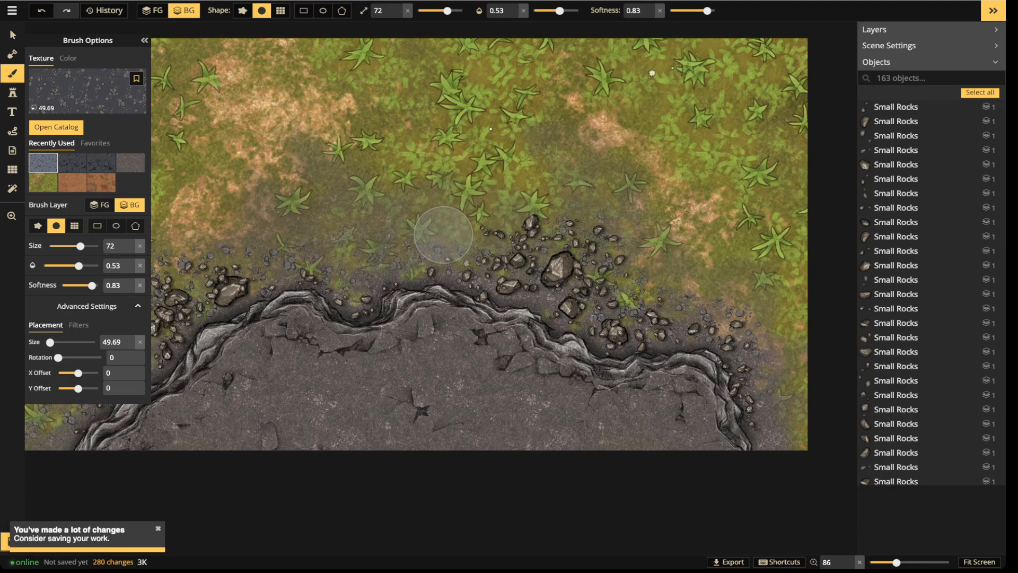
Select the central cliff segment that forms the notch in the cliff line.
click(12, 35)
scroll(398, 241, down, 5)
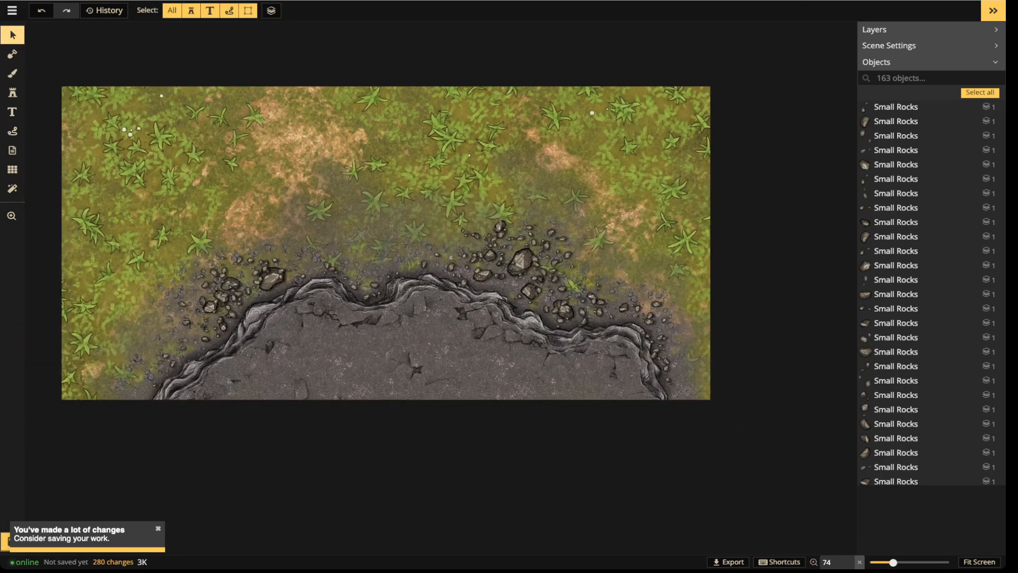
key(space)
drag(265, 265, 393, 207)
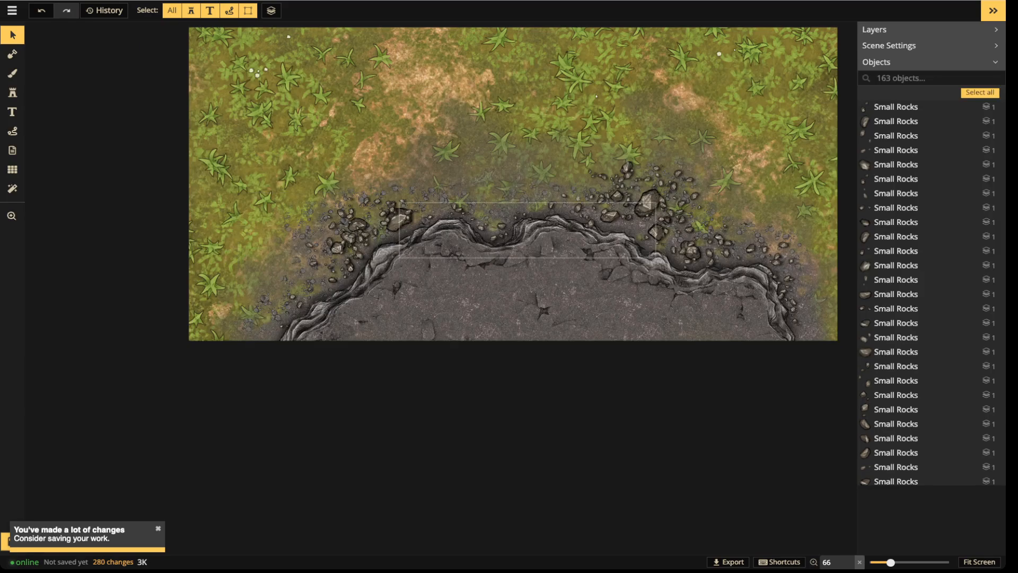
scroll(690, 243, up, 1)
scroll(690, 243, up, 2)
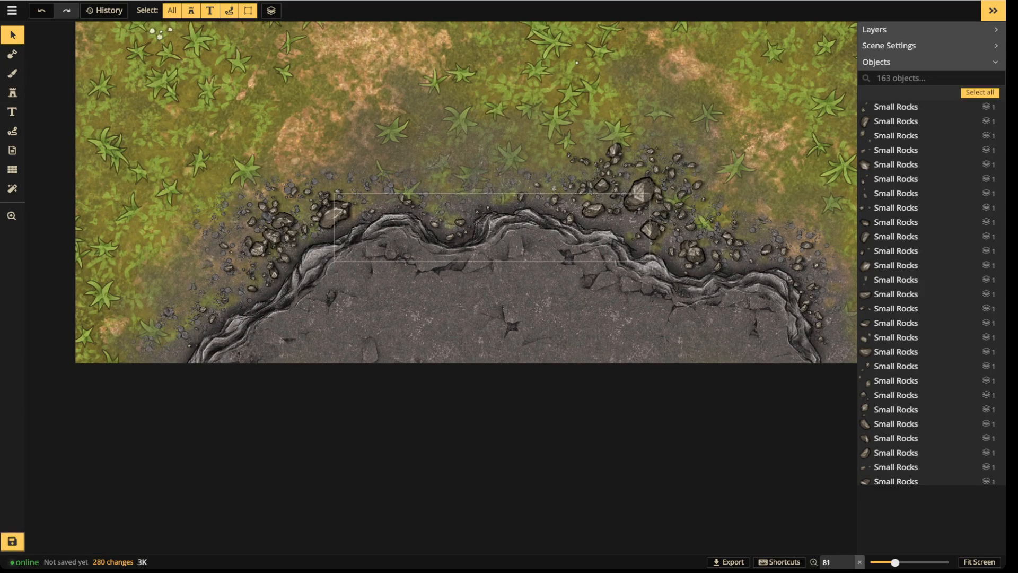
click(644, 204)
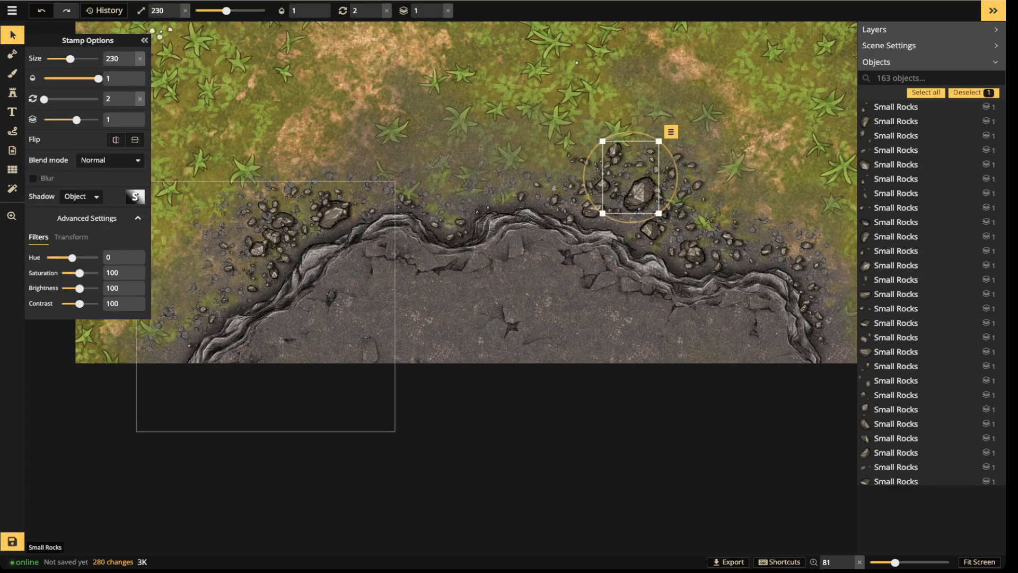
click(551, 228)
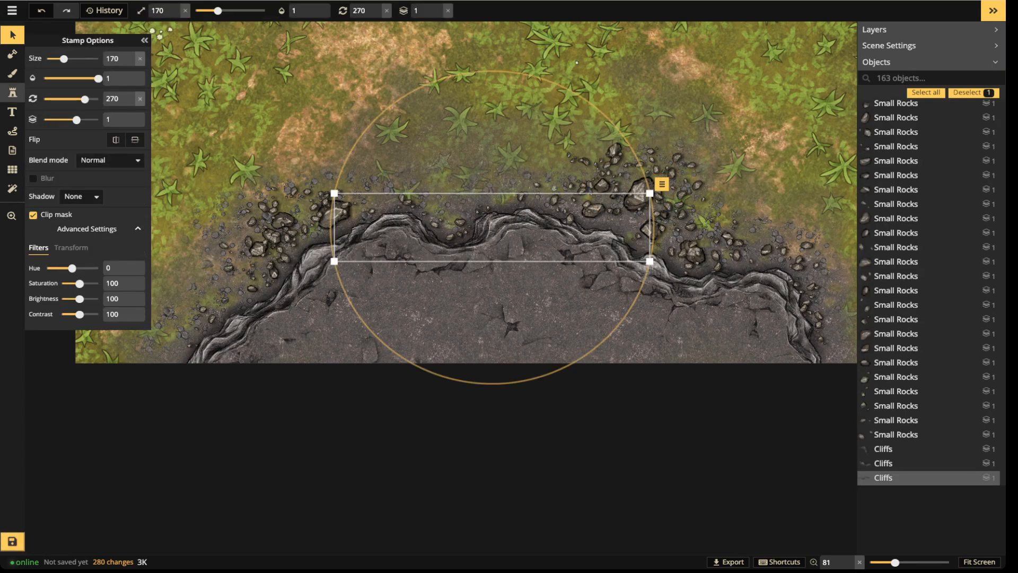
Place Cliffs stamp variant 6 below the central notch at size 150, rotation 300 and layer 2, as a lower cliff tier.
click(12, 93)
scroll(509, 308, up, 2)
scroll(531, 313, up, 1)
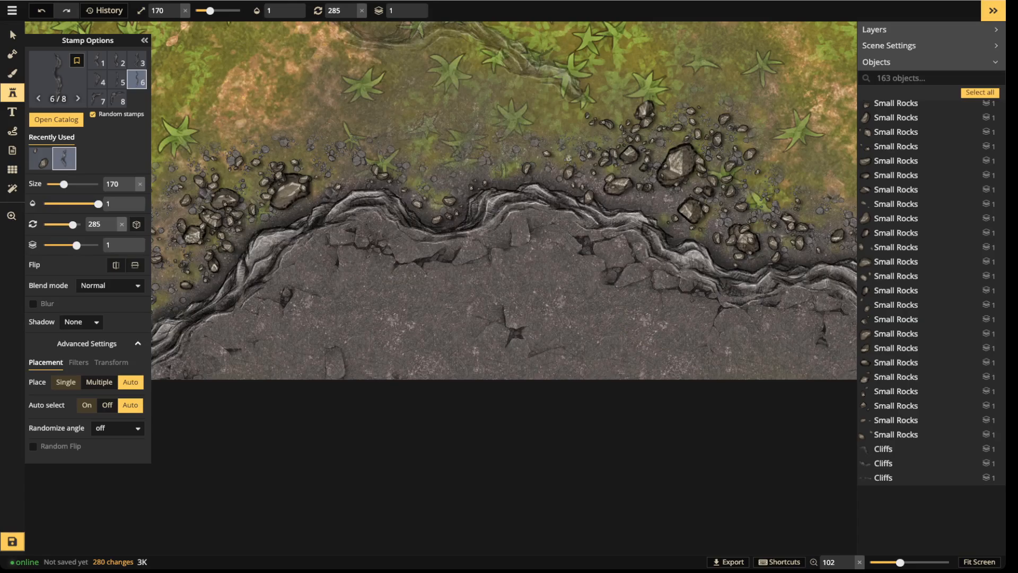
scroll(484, 302, down, 3)
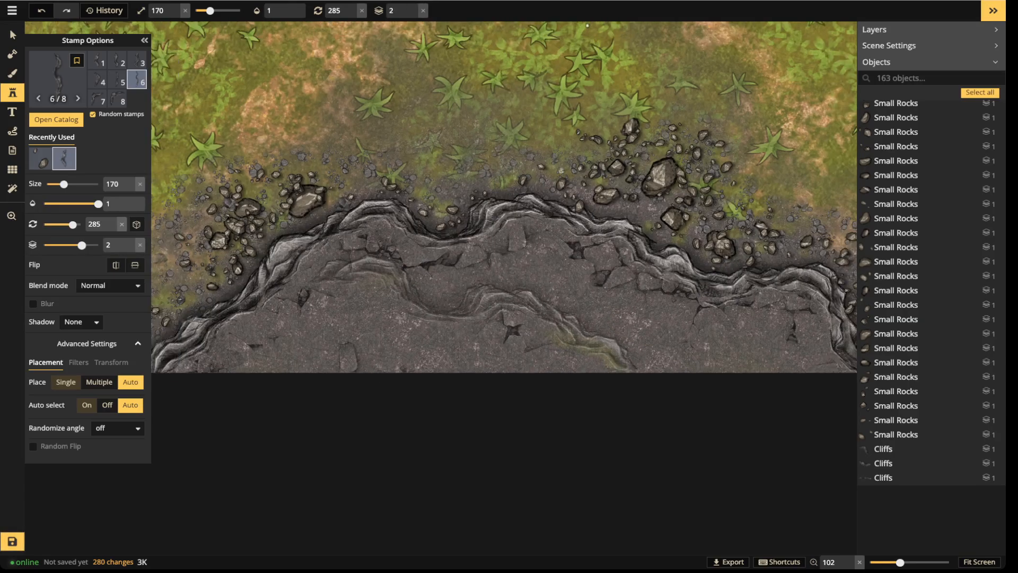
scroll(432, 307, down, 1)
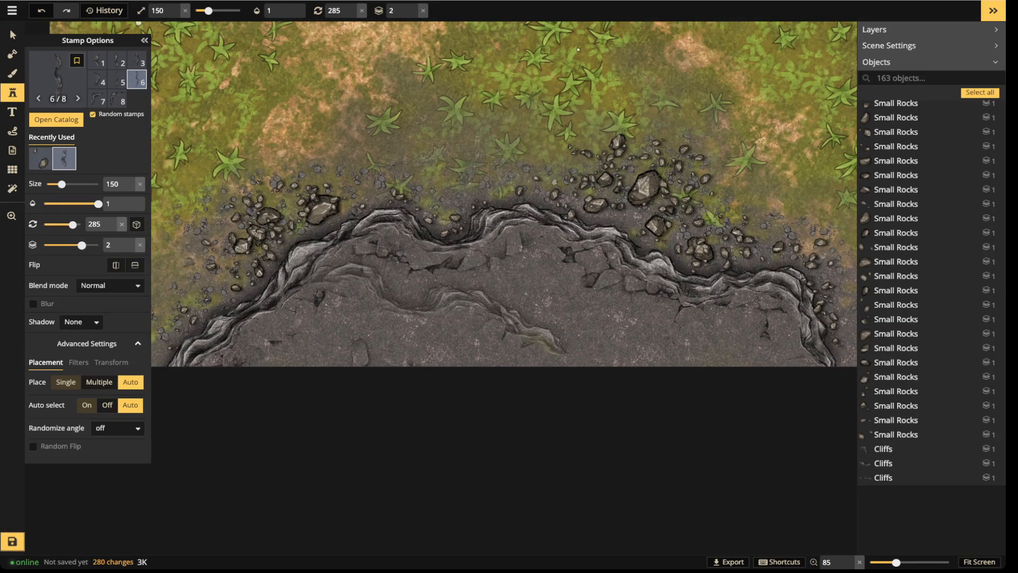
scroll(467, 308, down, 1)
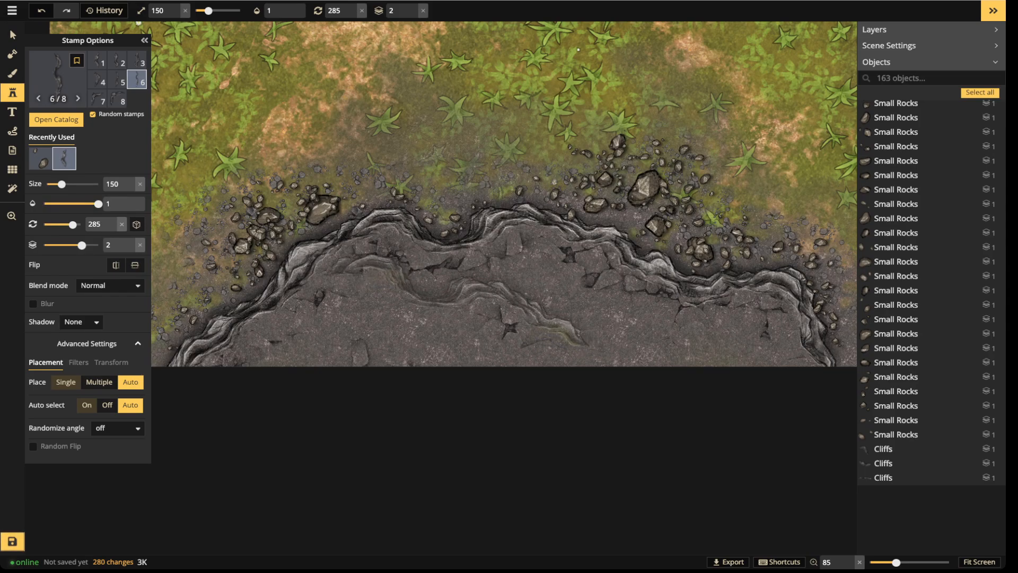
scroll(467, 265, down, 2)
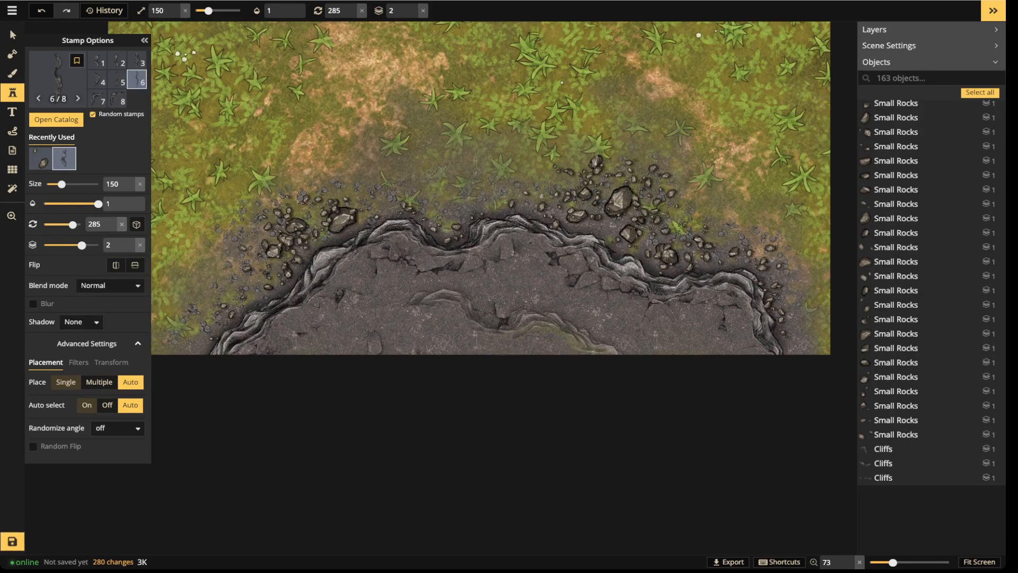
scroll(477, 290, up, 1)
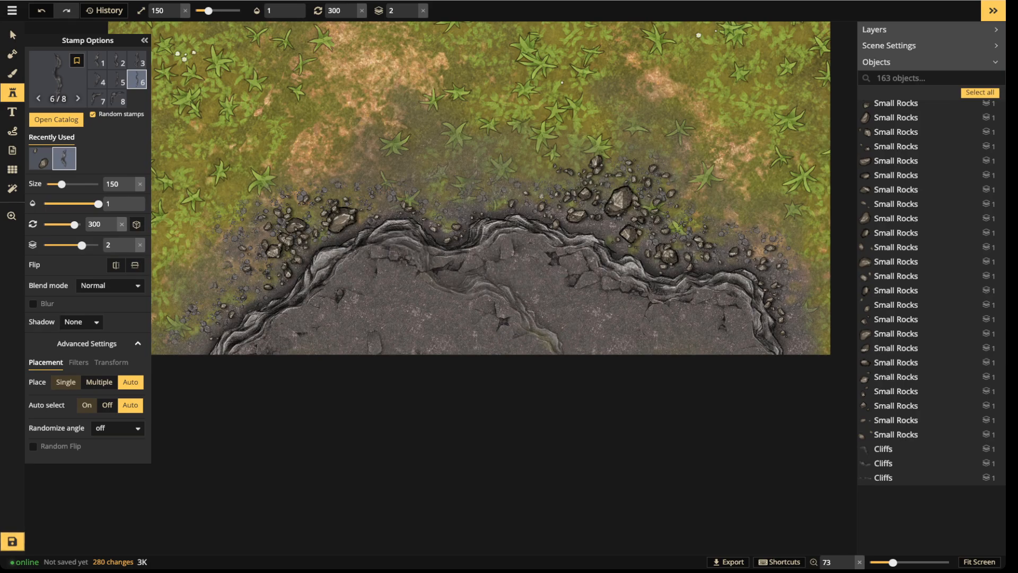
scroll(479, 291, up, 2)
scroll(527, 270, up, 3)
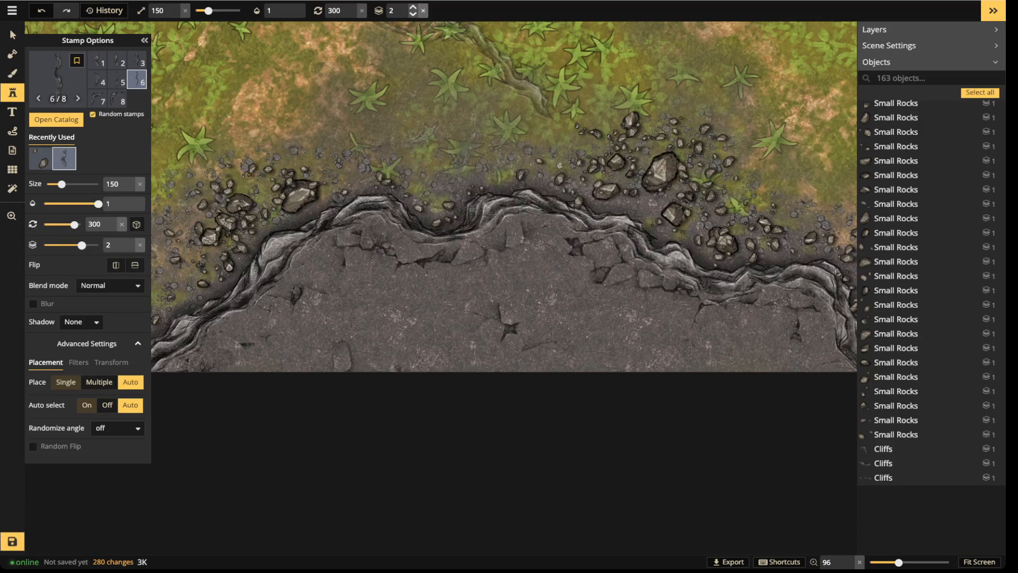
click(498, 179)
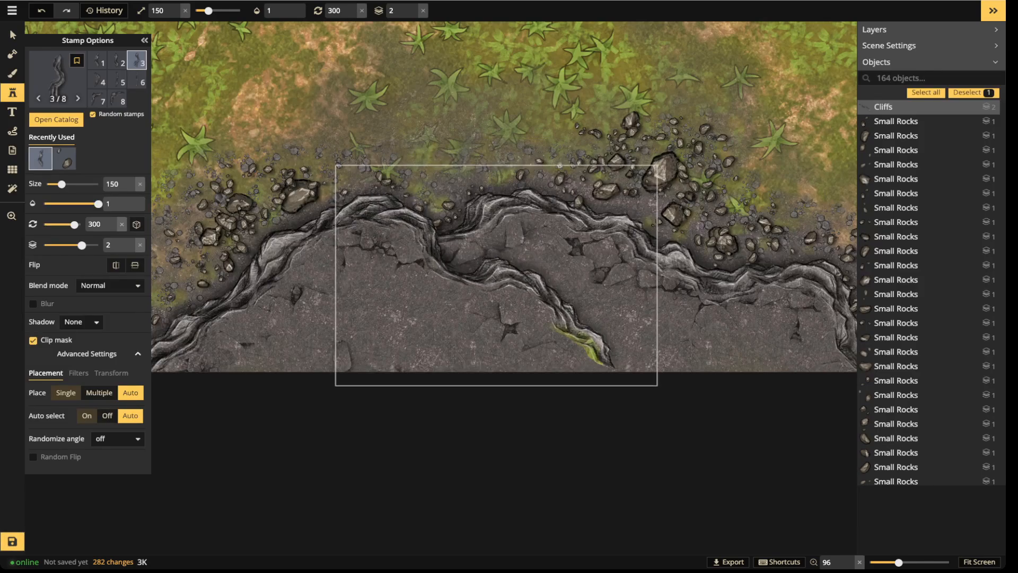
key(Escape)
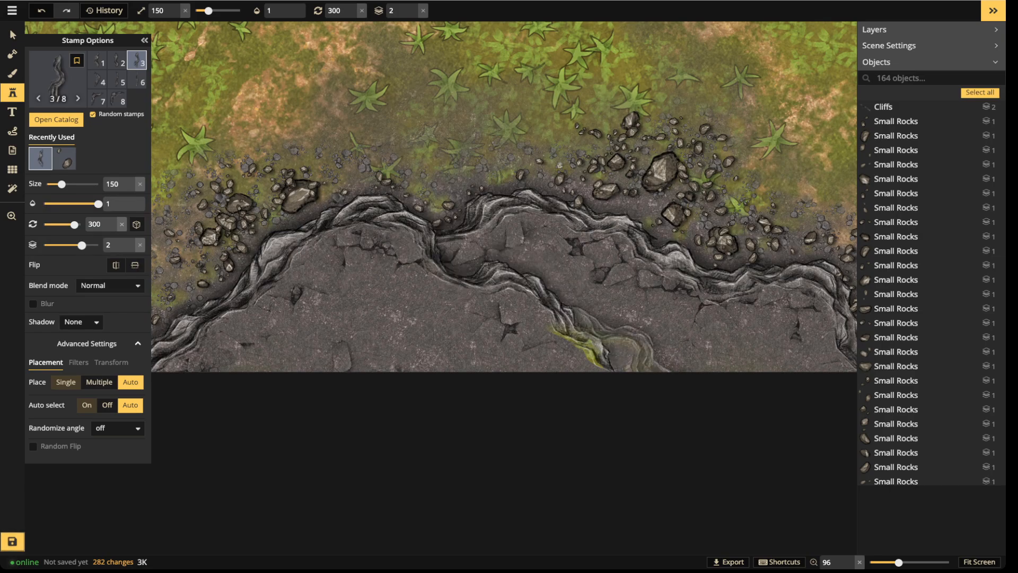
Place Cliffs stamp variant 8 inside the western cliff curve at size 150, rotation 60 and layer 2.
scroll(295, 323, down, 2)
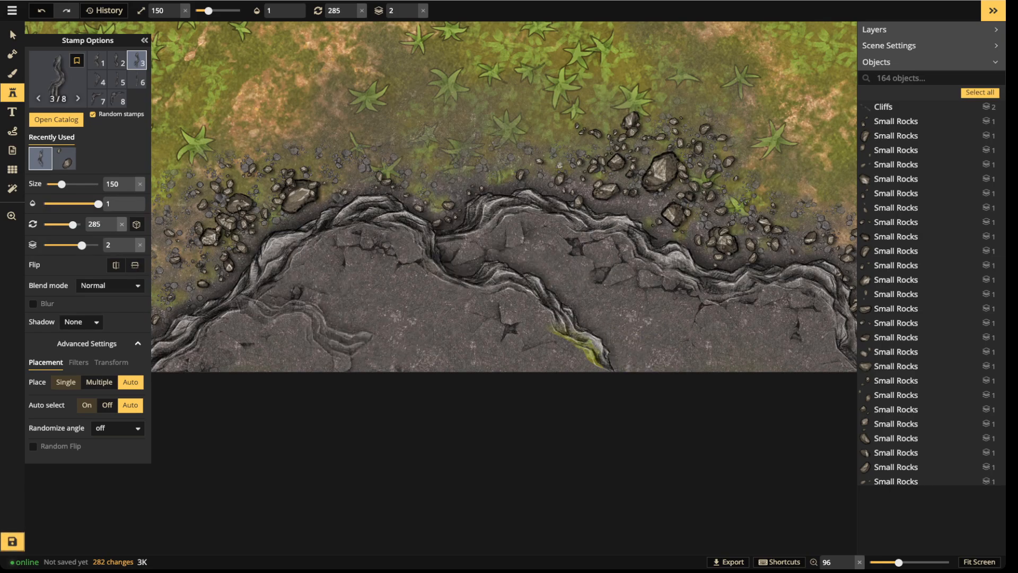
key(Left)
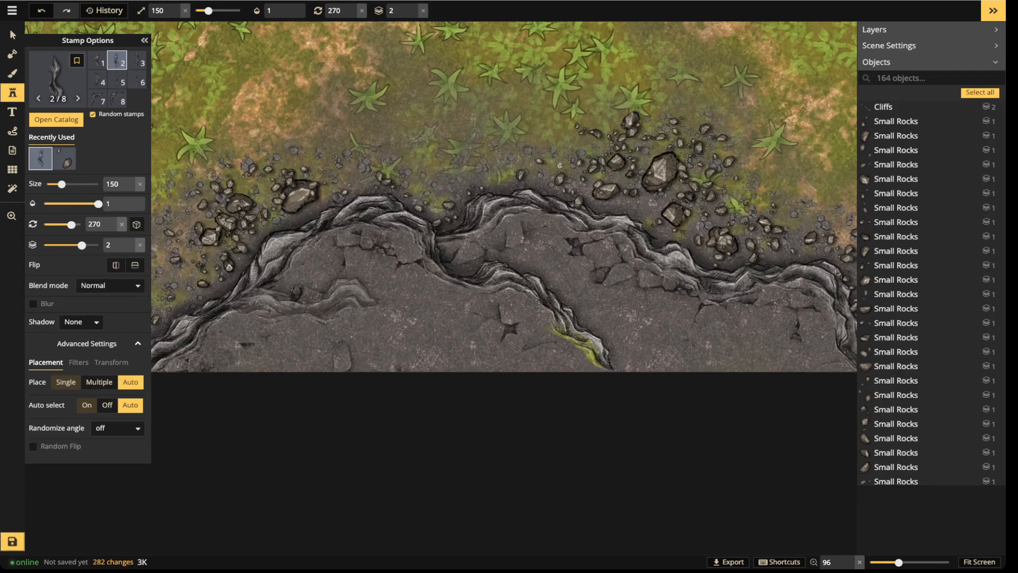
key(Left)
key(Left)
scroll(334, 311, down, 13)
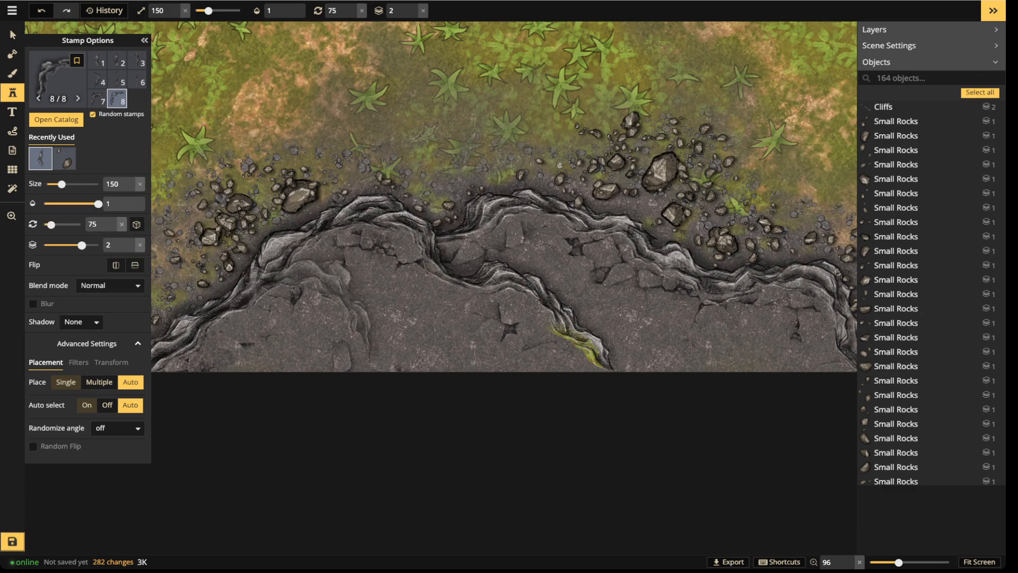
scroll(308, 315, down, 1)
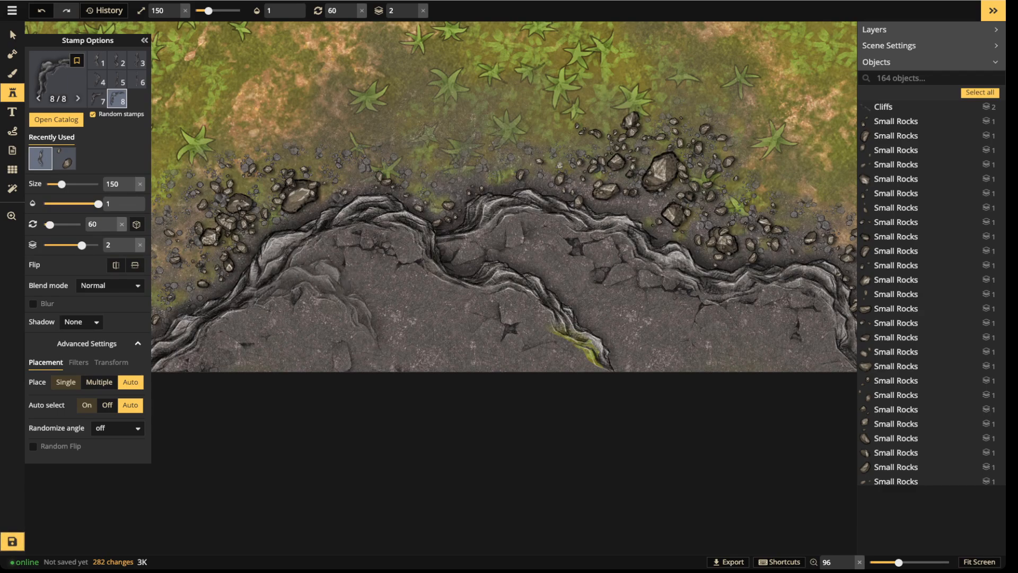
click(307, 315)
key(Escape)
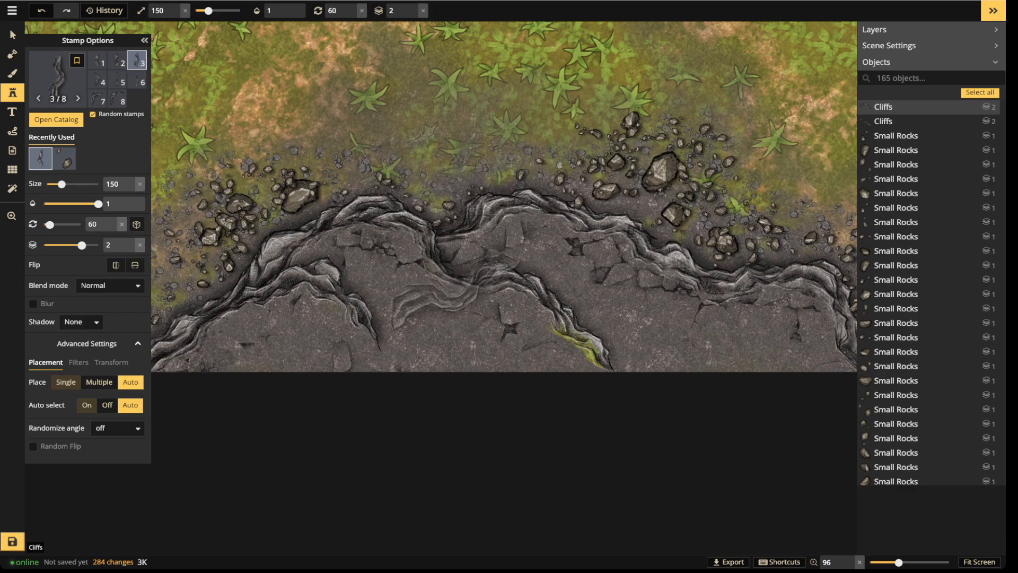
Cover the green tip of the lower central cliff segment with Stone Wall foreground texture, using opacity 1 and softness 0.
click(11, 73)
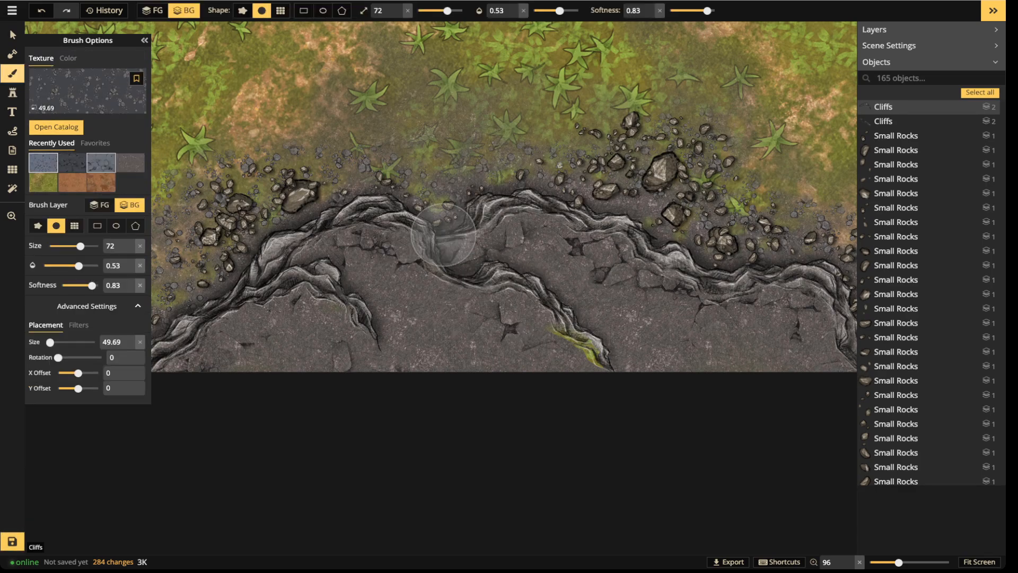
click(131, 162)
click(606, 356)
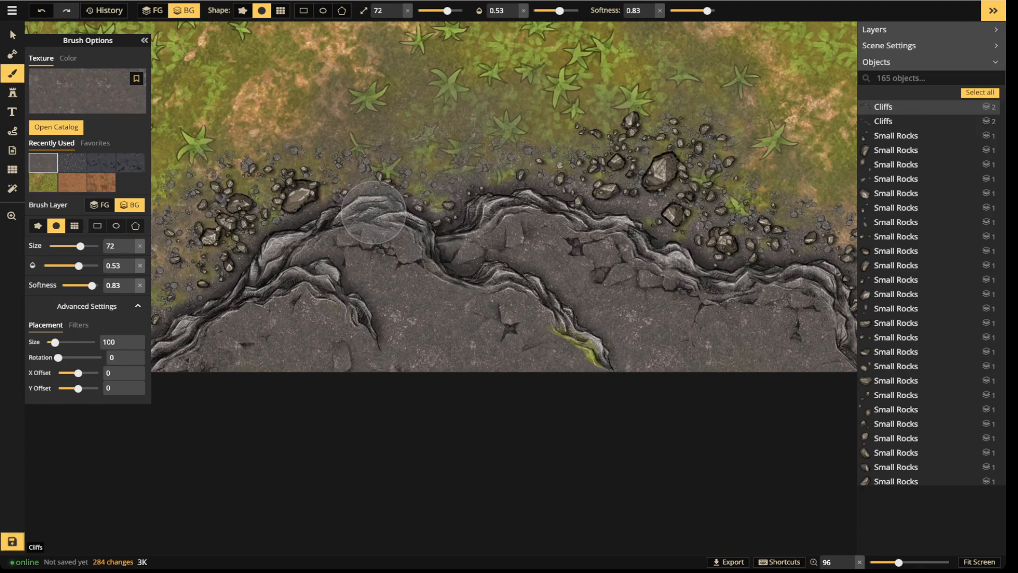
click(152, 10)
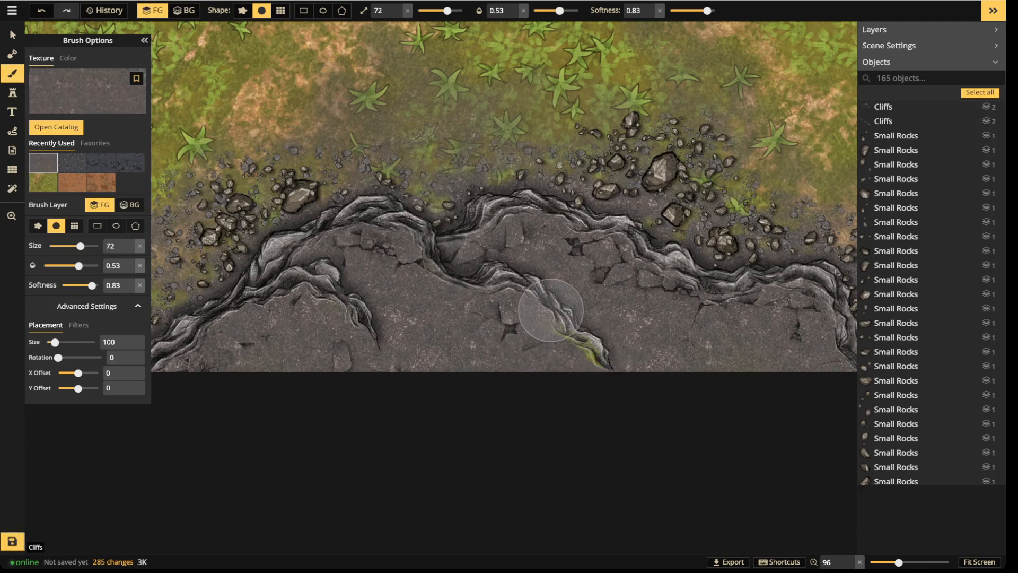
click(443, 235)
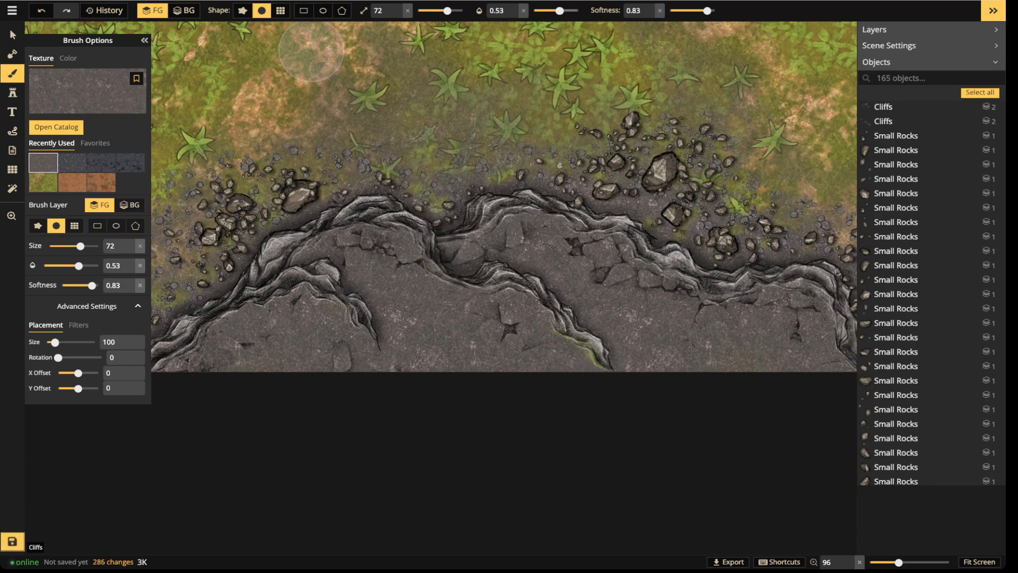
drag(707, 11, 670, 11)
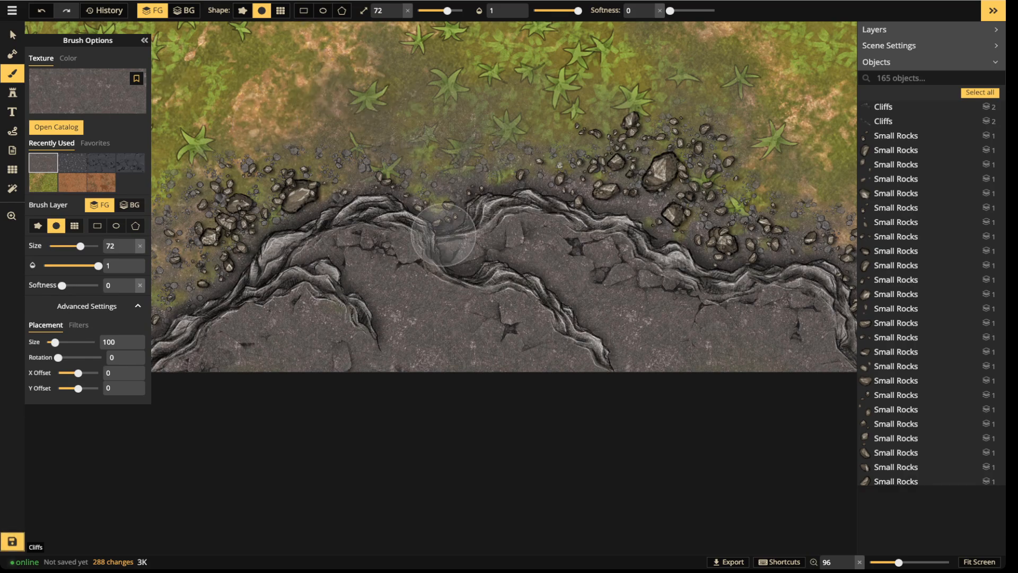
Search the stamp catalog for ferns and choose the Forest Ferns stamp set.
key(v)
scroll(440, 274, down, 4)
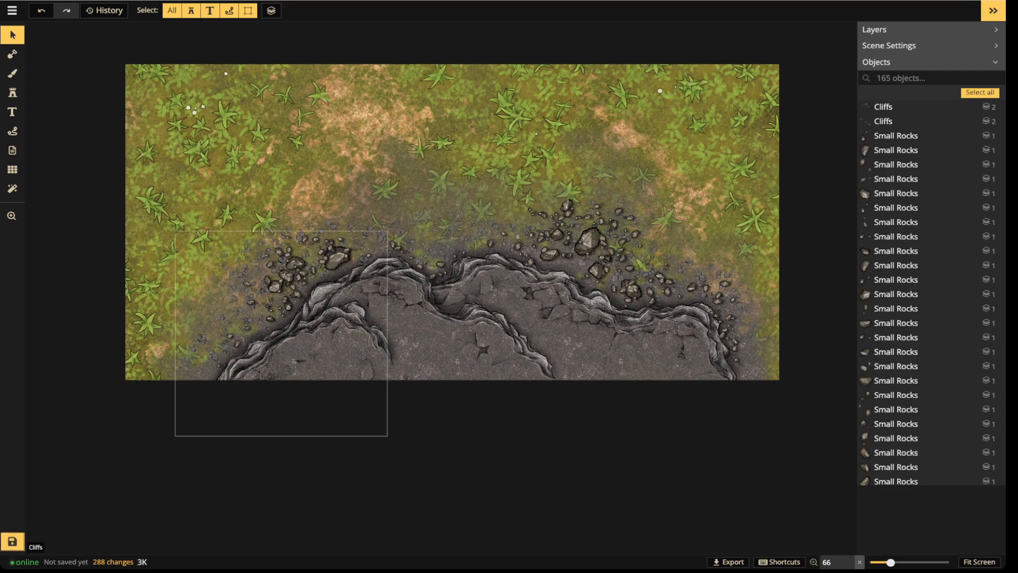
click(13, 93)
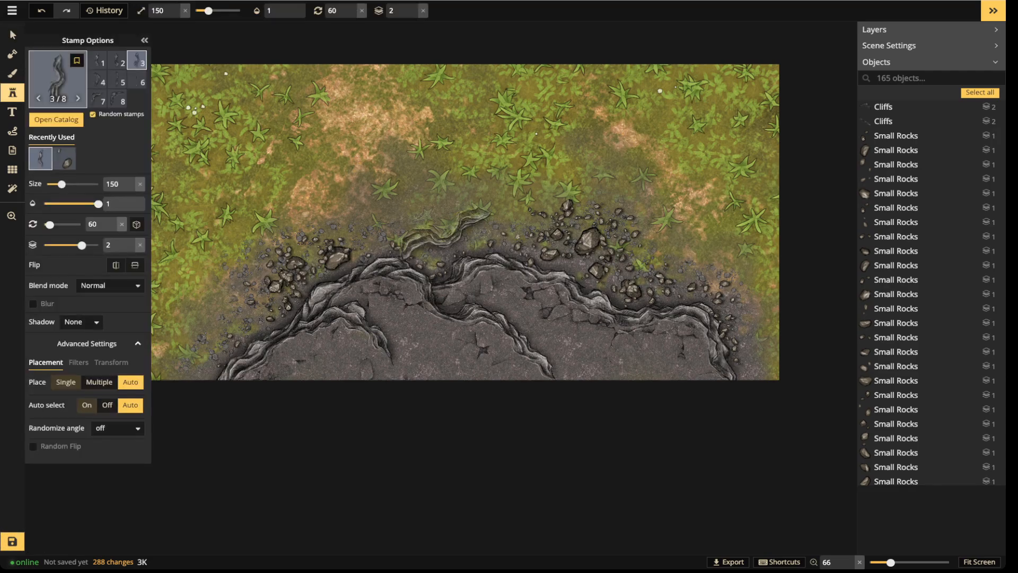
click(59, 74)
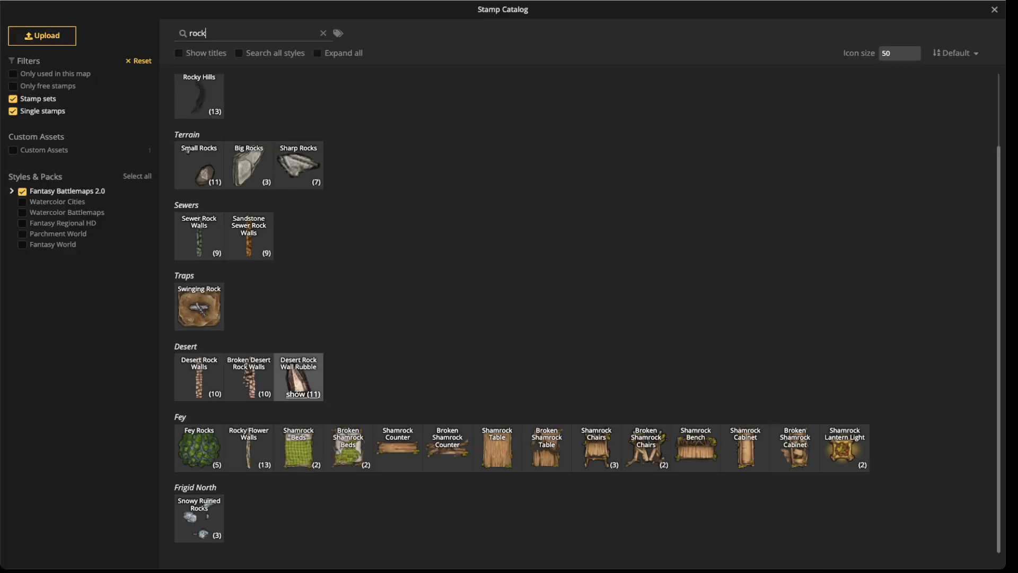
scroll(248, 164, up, 2)
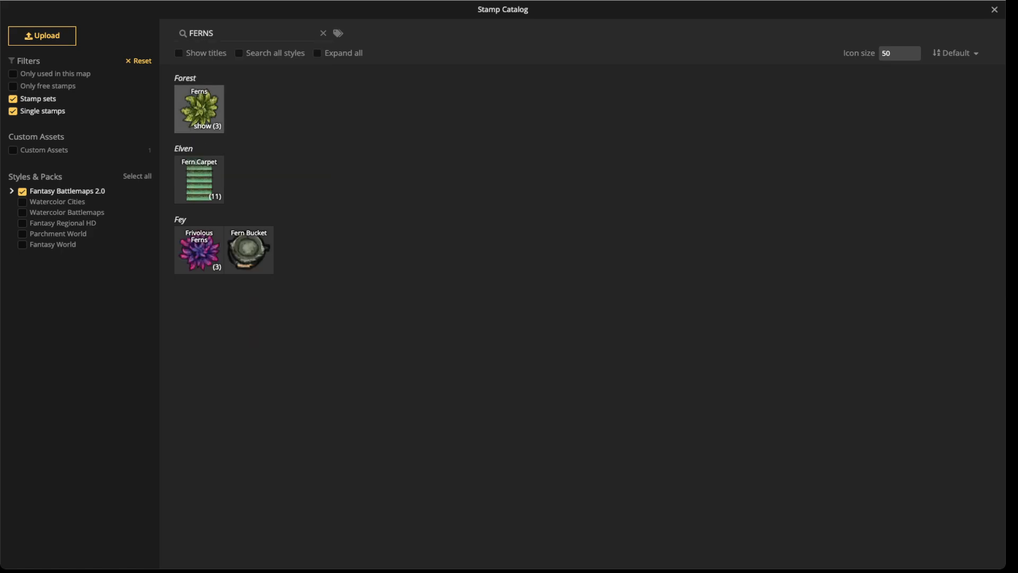
click(199, 108)
scroll(257, 171, up, 3)
key(space)
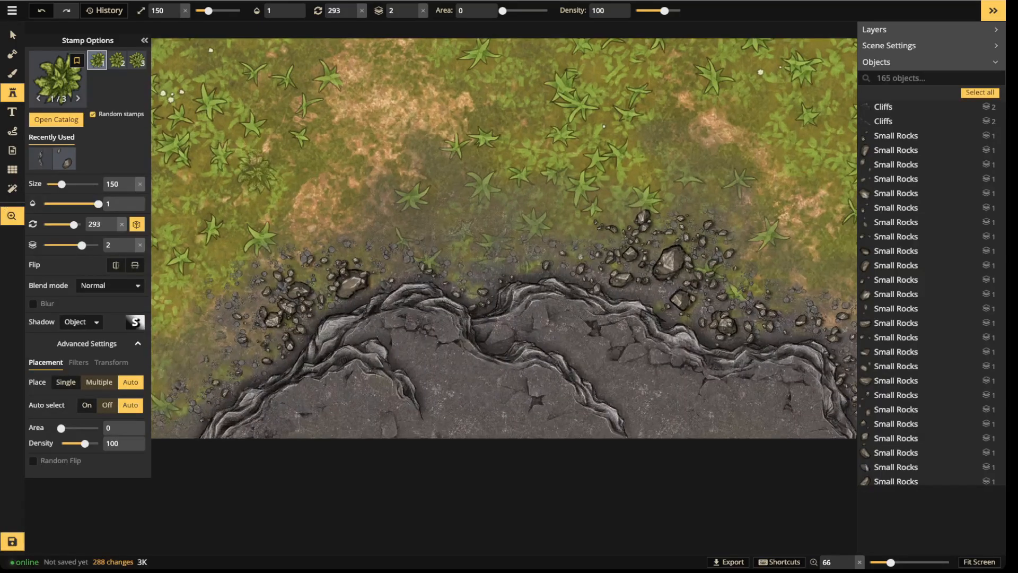
drag(258, 177, 448, 188)
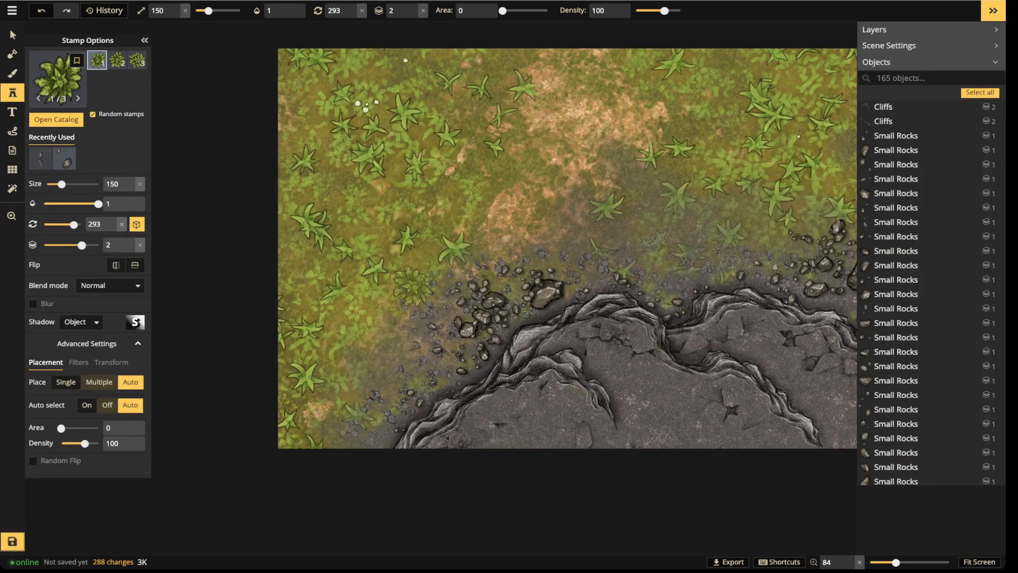
scroll(480, 357, down, 2)
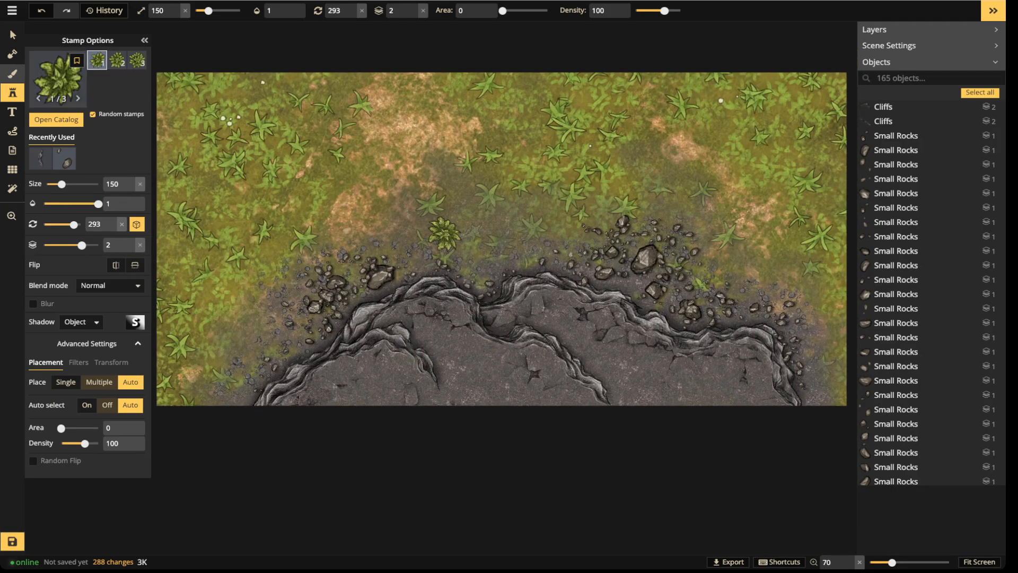
Set up a black color brush, 000000, at size 72 with opacity 0.25 and softness 1.
key(b)
key(f)
key(Escape)
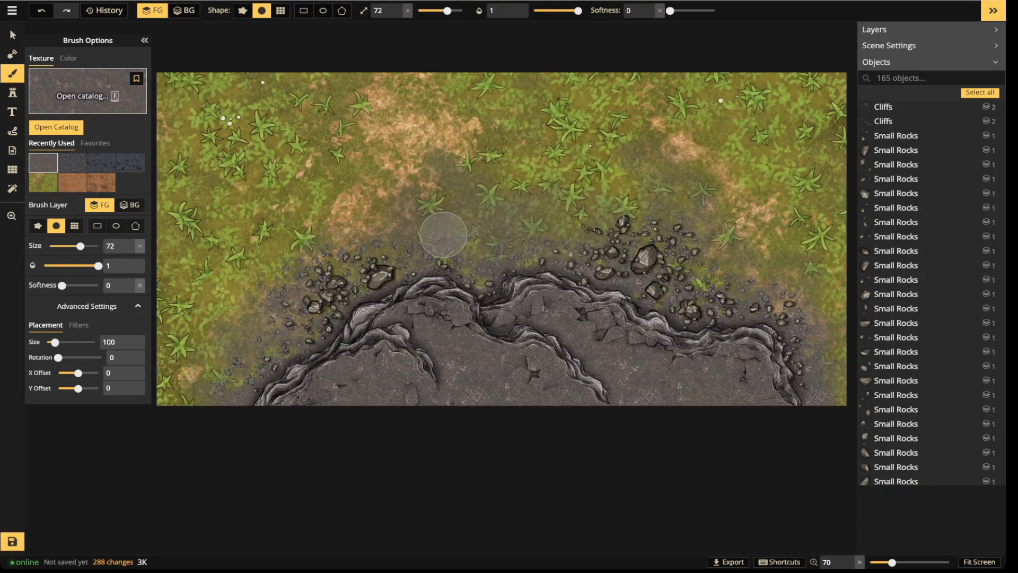
key(f)
key(Escape)
click(68, 58)
click(140, 105)
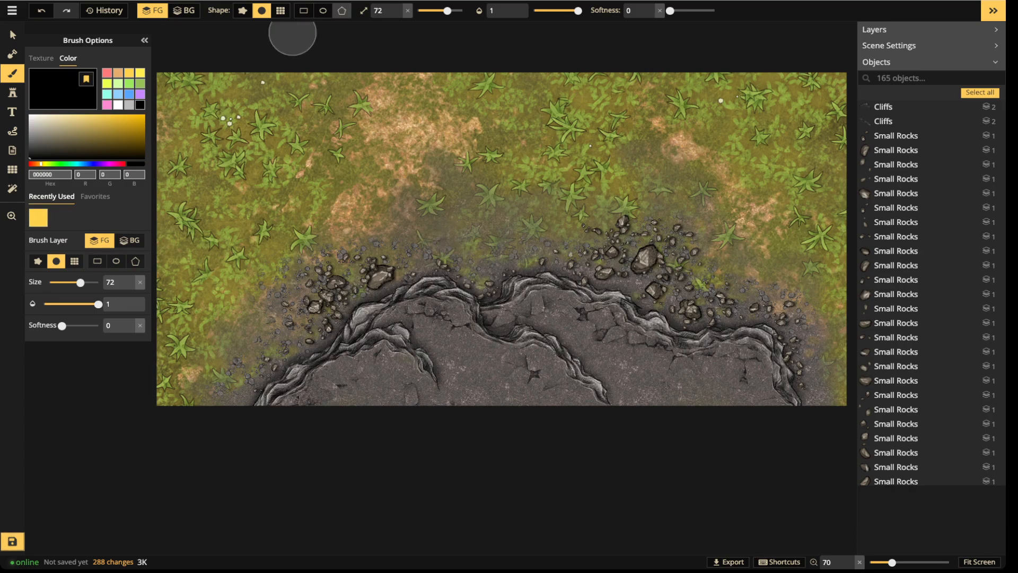
drag(670, 10, 714, 10)
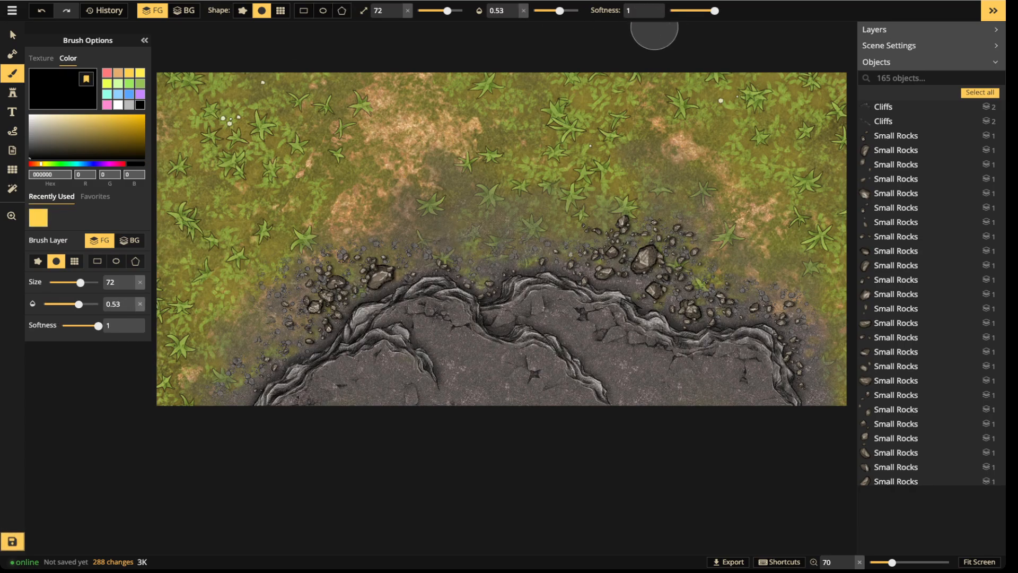
key(d)
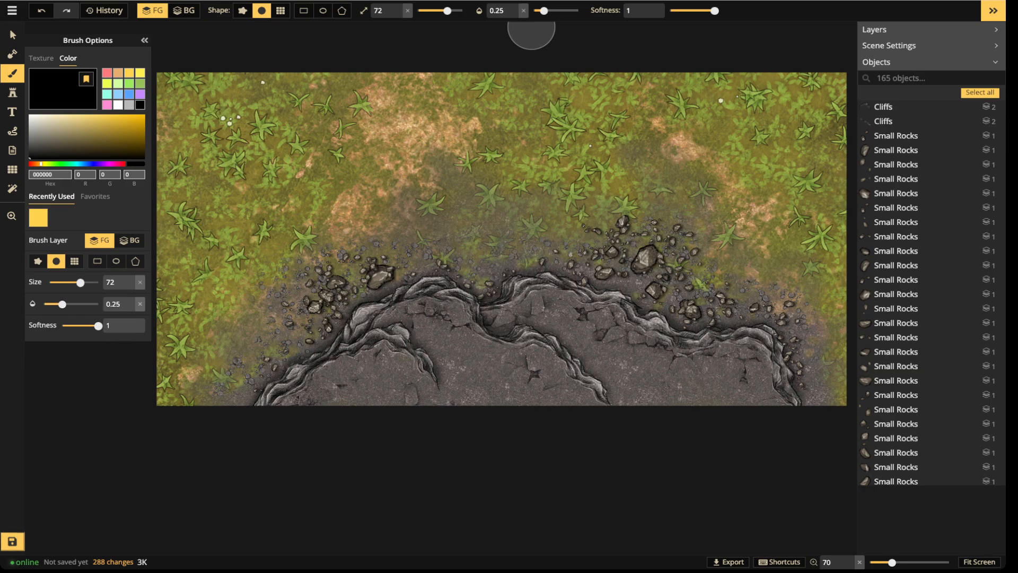
Paint black shading along the underside of the lower central cliff segment, first on the foreground and then the background brush layer.
scroll(464, 310, up, 5)
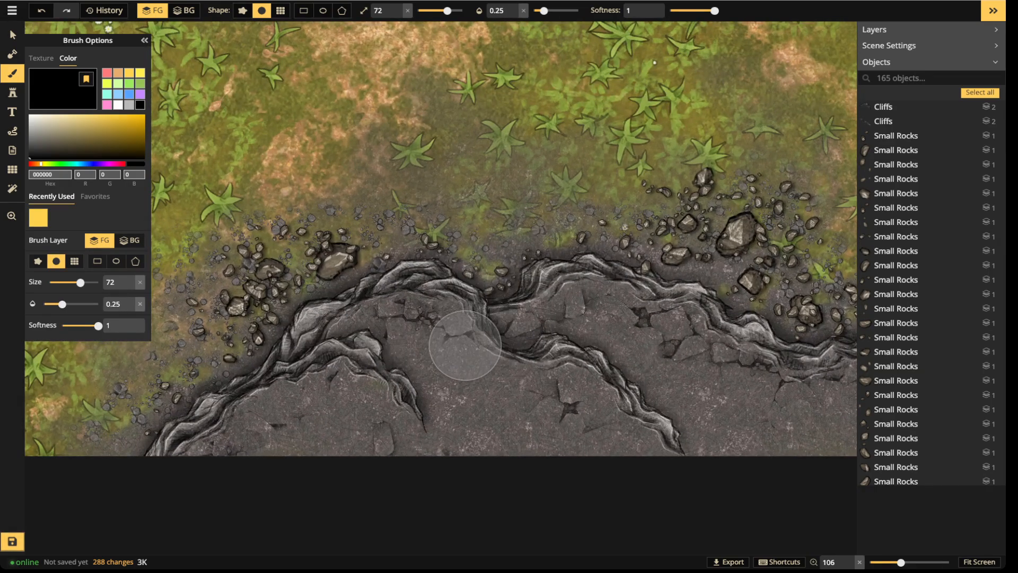
drag(519, 375, 505, 409)
mouse_move(483, 357)
mouse_down()
mouse_move(484, 375)
mouse_move(489, 359)
mouse_up()
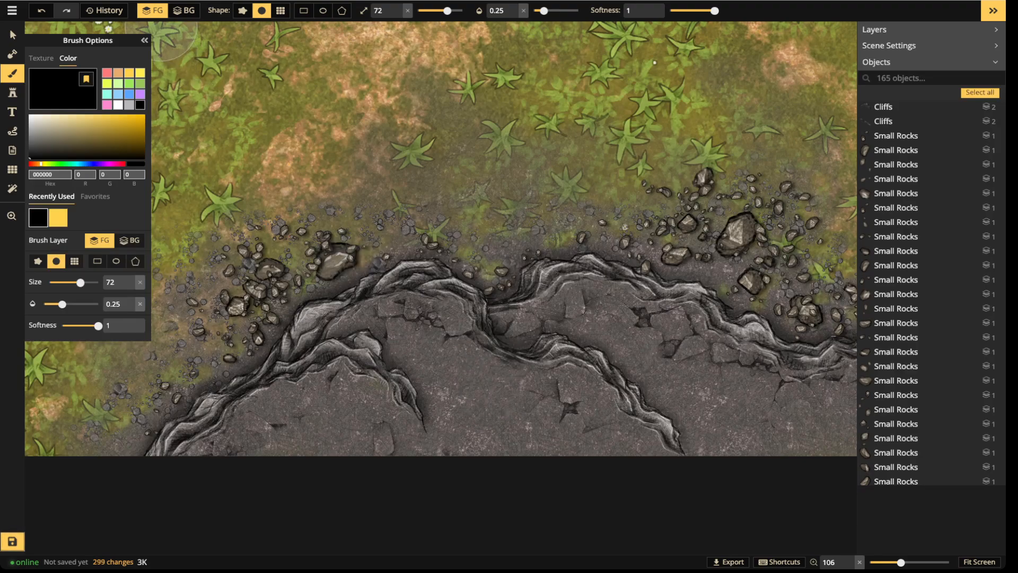
click(184, 10)
mouse_move(466, 341)
mouse_down()
mouse_move(518, 371)
mouse_move(556, 370)
mouse_move(509, 371)
mouse_move(547, 386)
mouse_up()
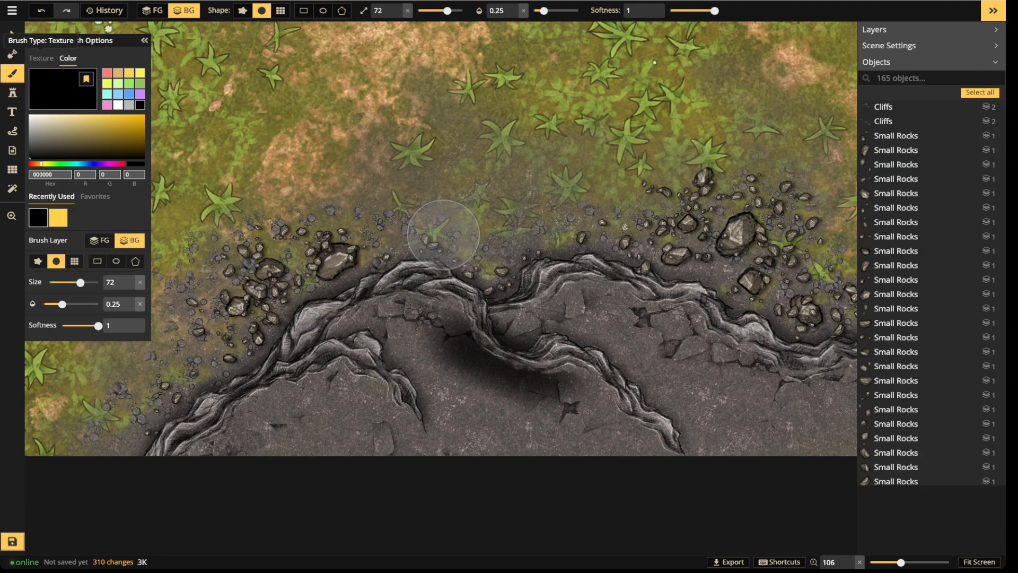
Restore the map to history change 289, the last Stone Wall foreground stroke before the black shading.
click(41, 58)
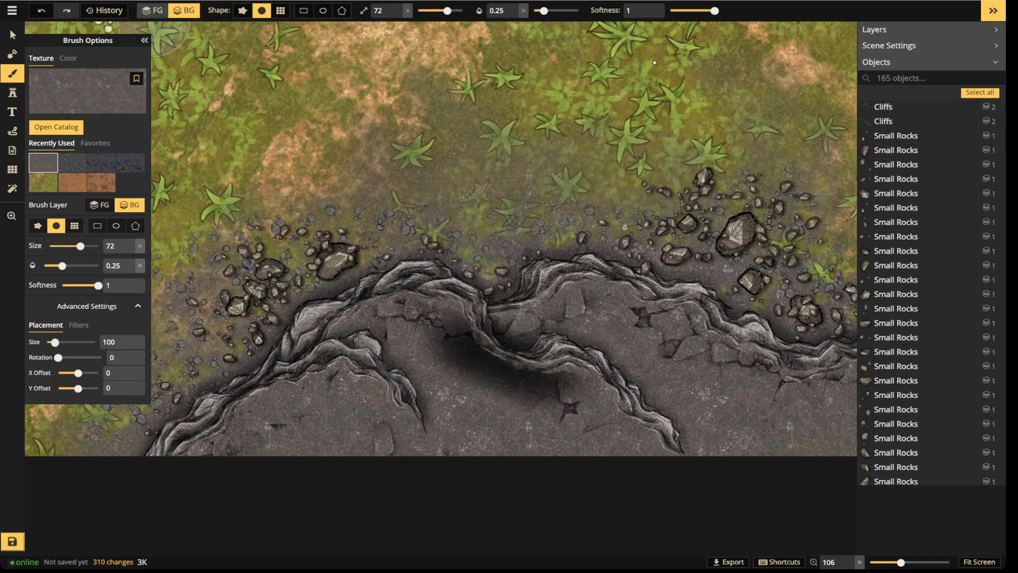
click(104, 11)
scroll(99, 326, down, 3)
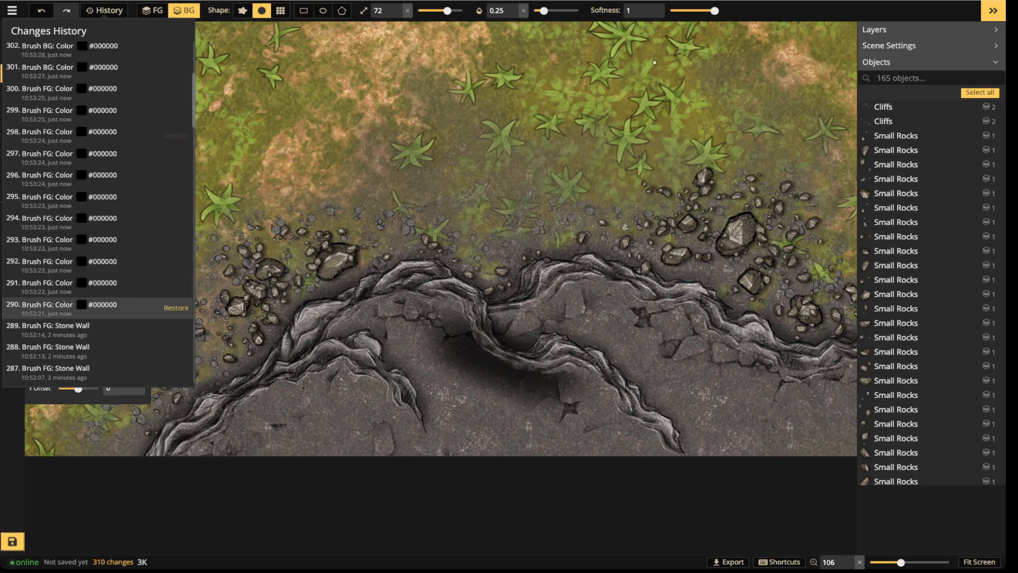
click(176, 329)
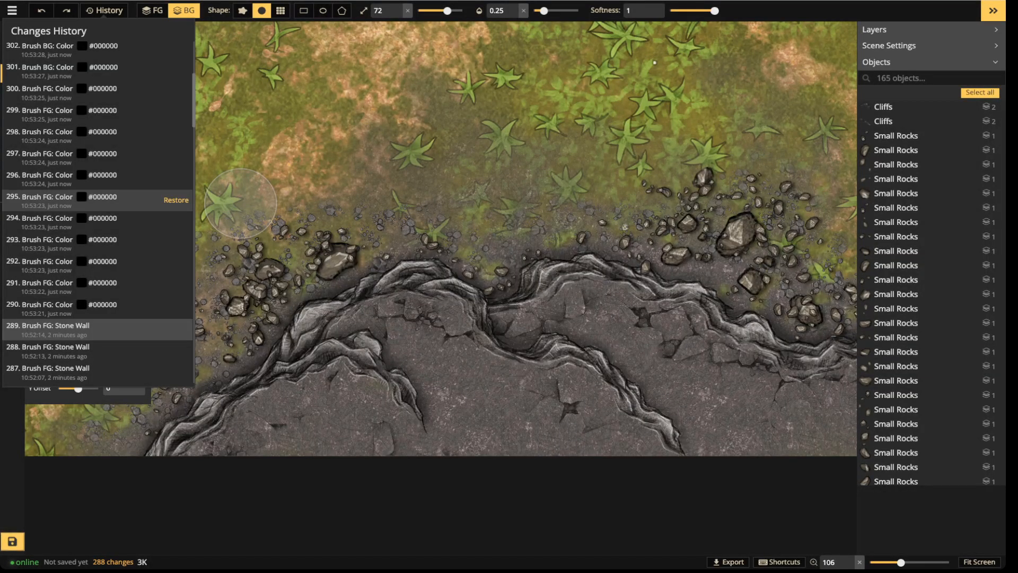
key(f)
key(Escape)
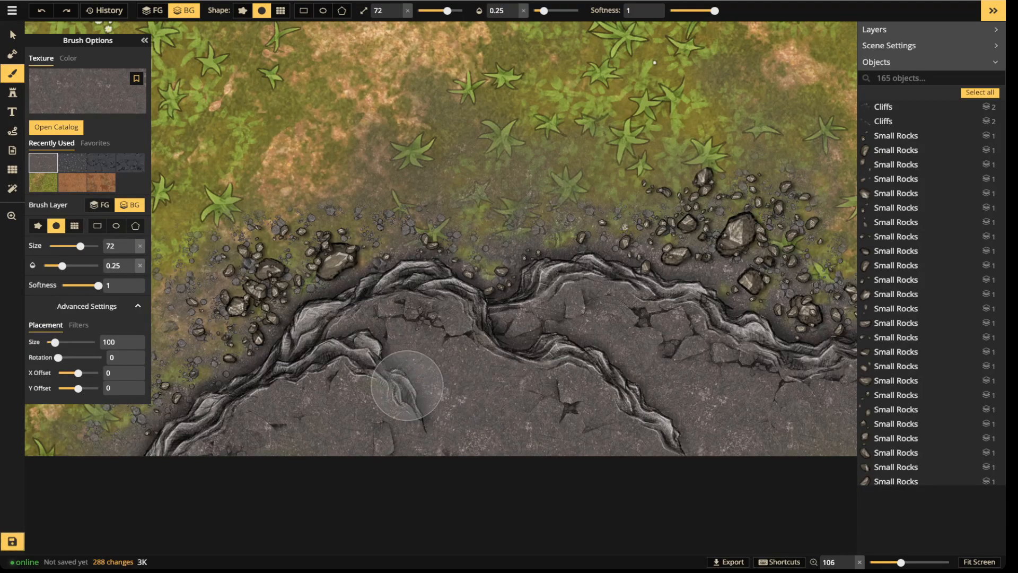
key(f)
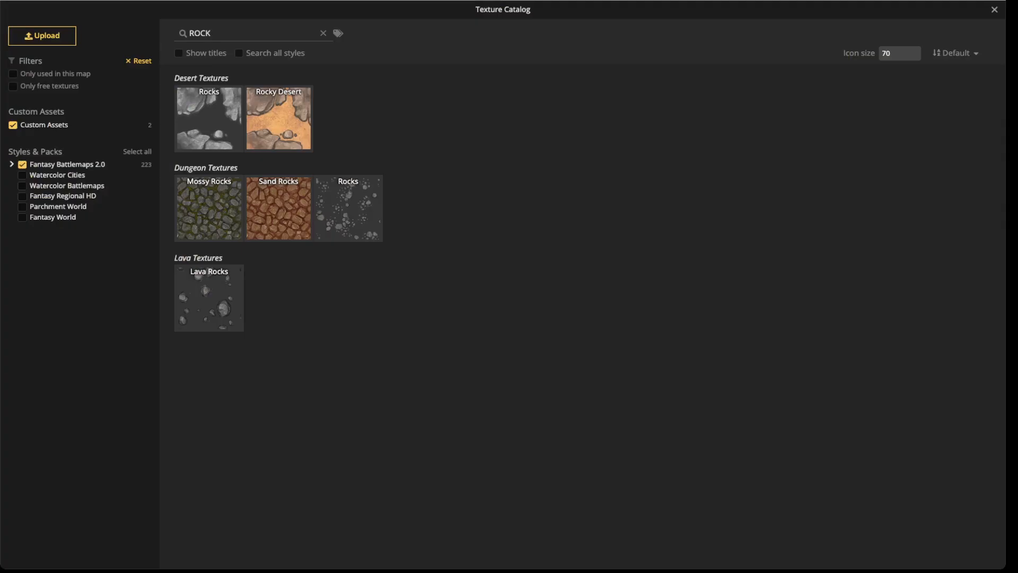
key(Escape)
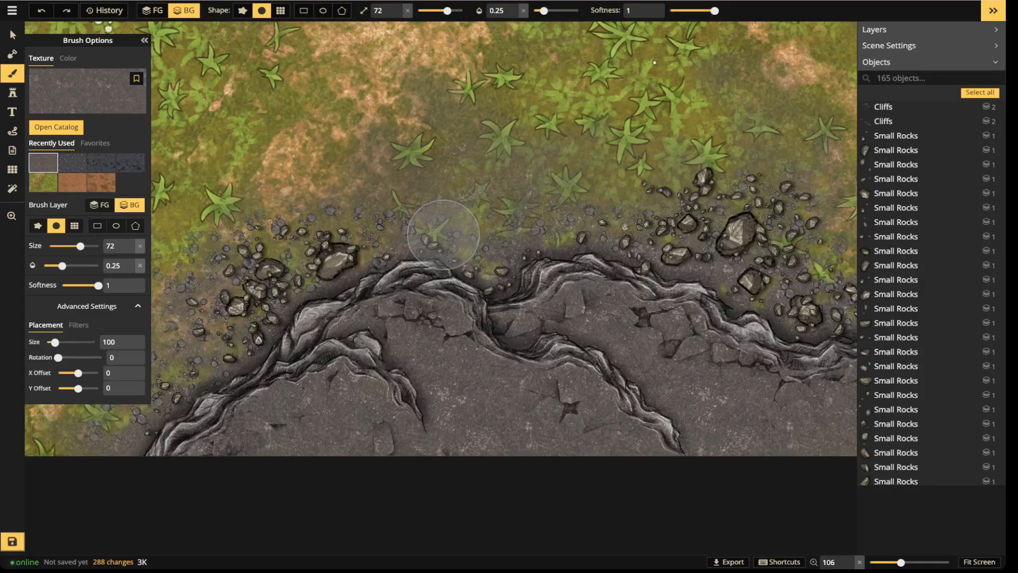
Configure a darkened stone texture brush with brightness 36, size 21 and opacity 0.49.
click(79, 325)
drag(79, 372, 68, 373)
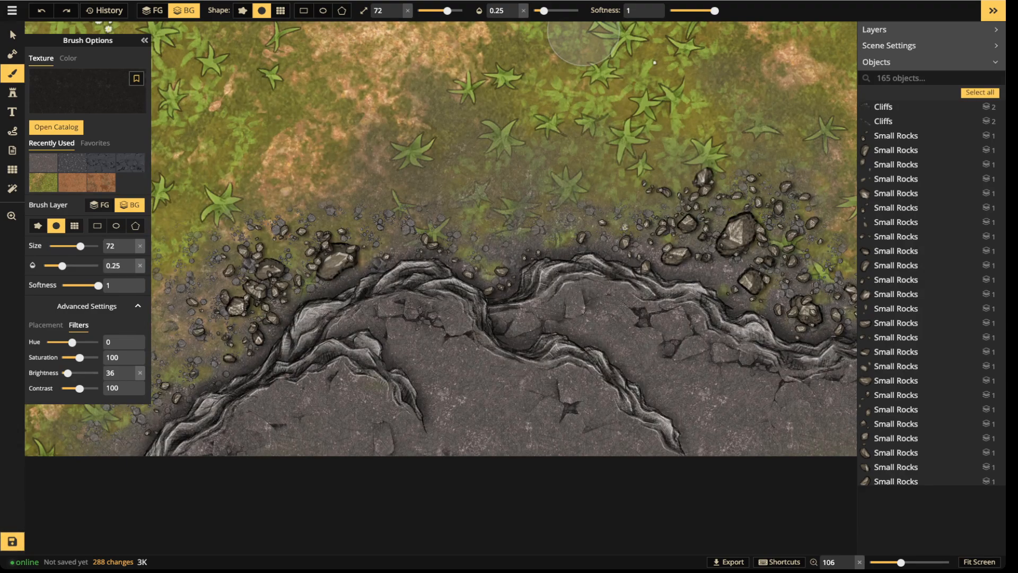
drag(544, 10, 563, 10)
drag(447, 10, 432, 11)
drag(563, 10, 557, 11)
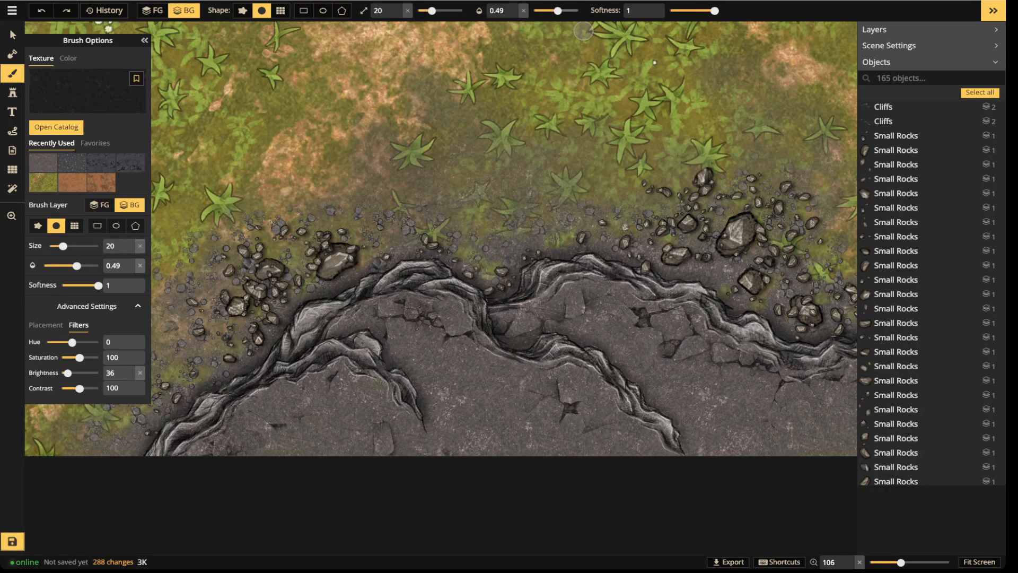
drag(432, 10, 432, 11)
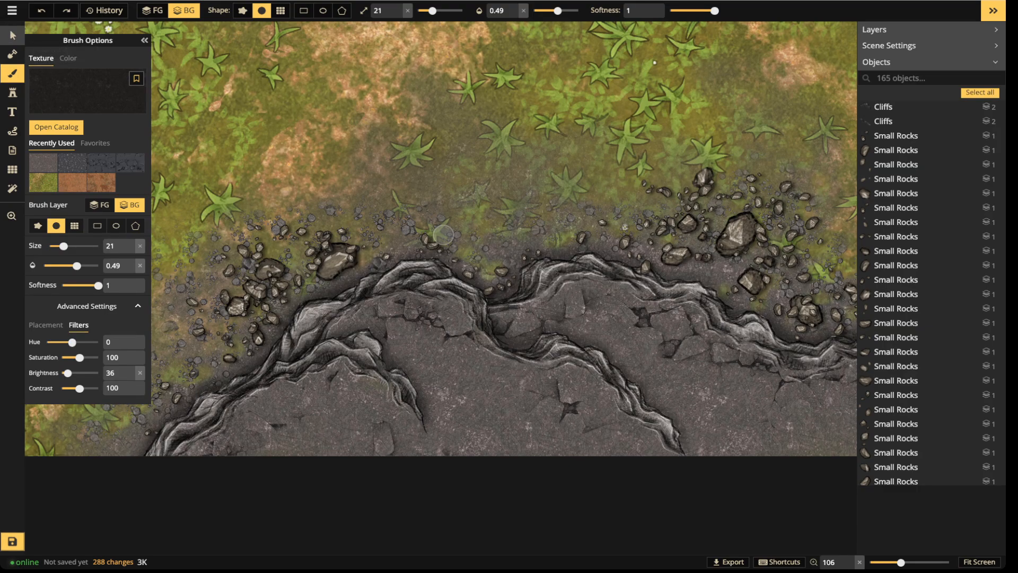
Paint darkened stone shading on the background layer along the upper side of the lower central cliff segment.
click(12, 35)
scroll(330, 160, down, 2)
key(space)
drag(330, 160, 293, 189)
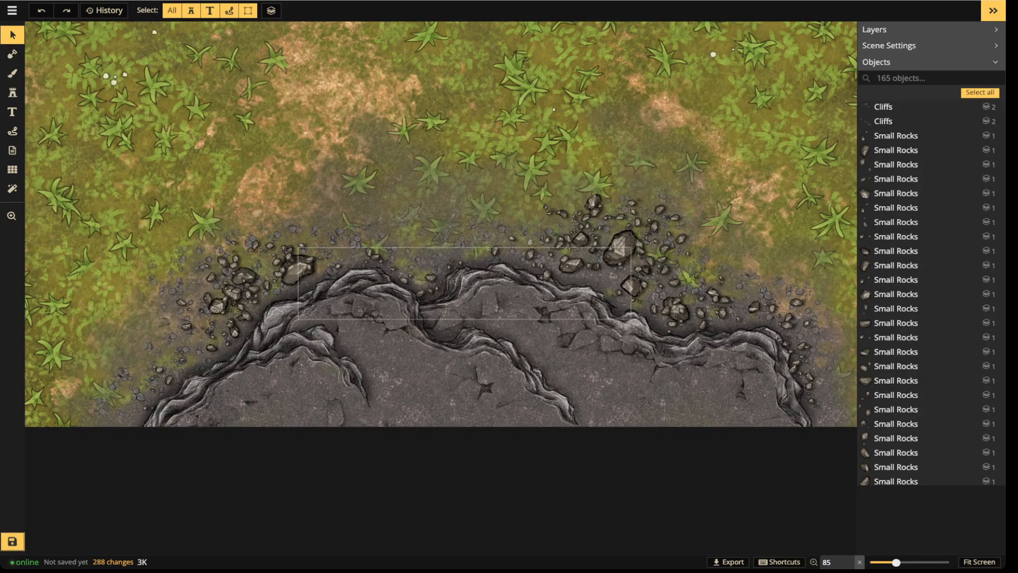
click(13, 73)
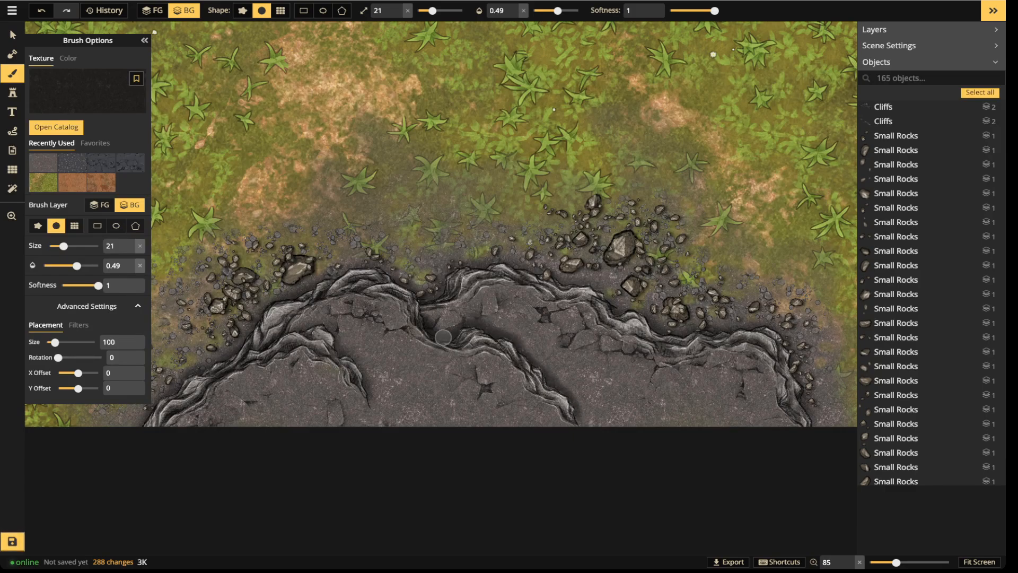
drag(423, 307, 422, 298)
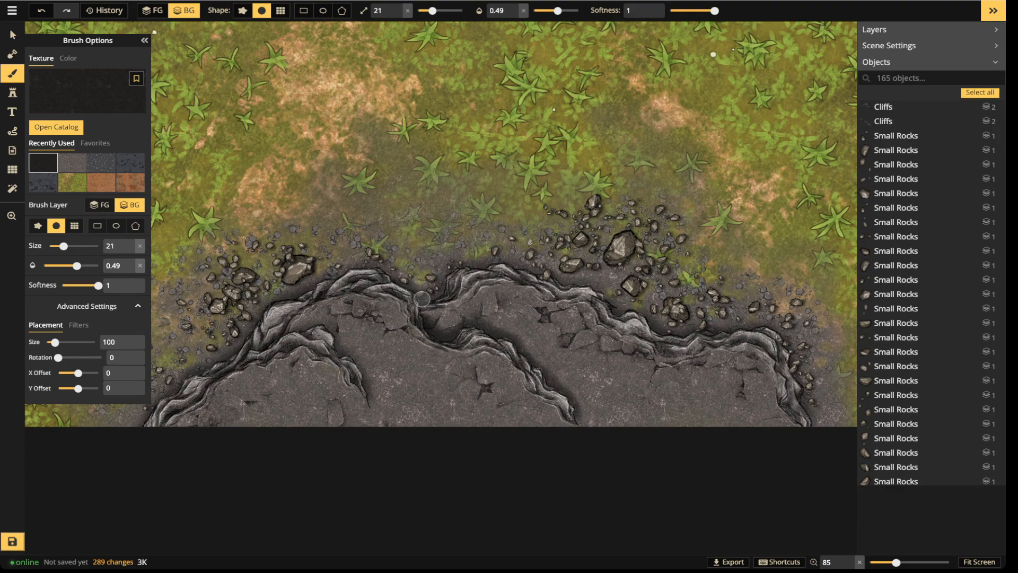
Deepen the shadow tight against the upper edge of the lower central cliff segment, using brush size 9 and opacity 1.
scroll(422, 298, up, 5)
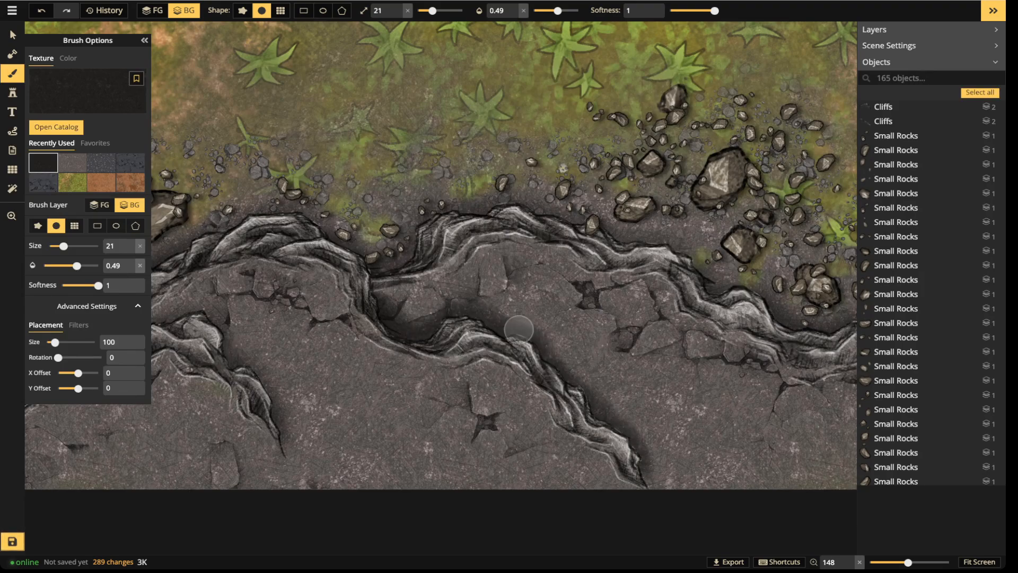
click(578, 11)
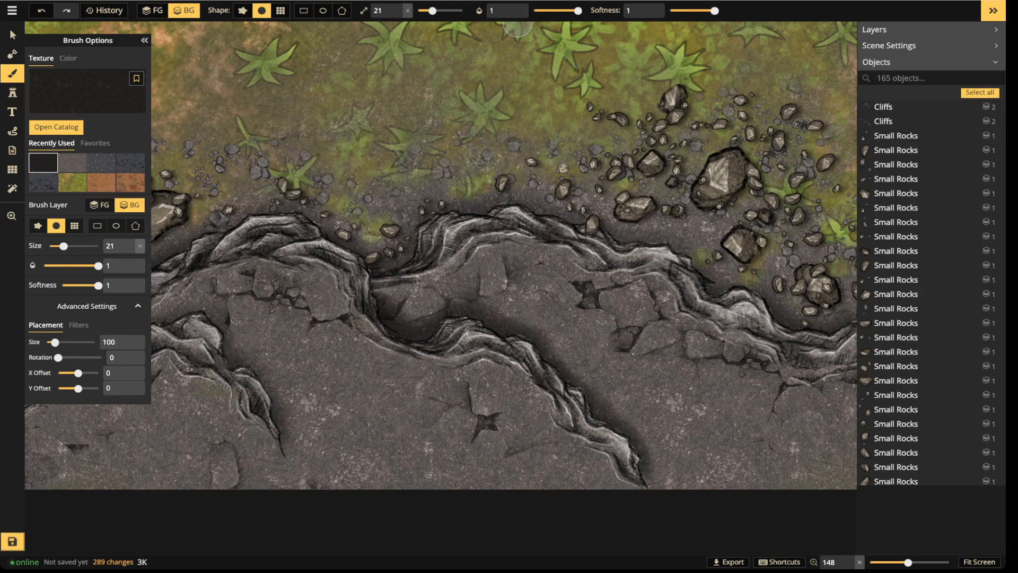
drag(433, 10, 426, 11)
key(bracketleft)
key(bracketleft)
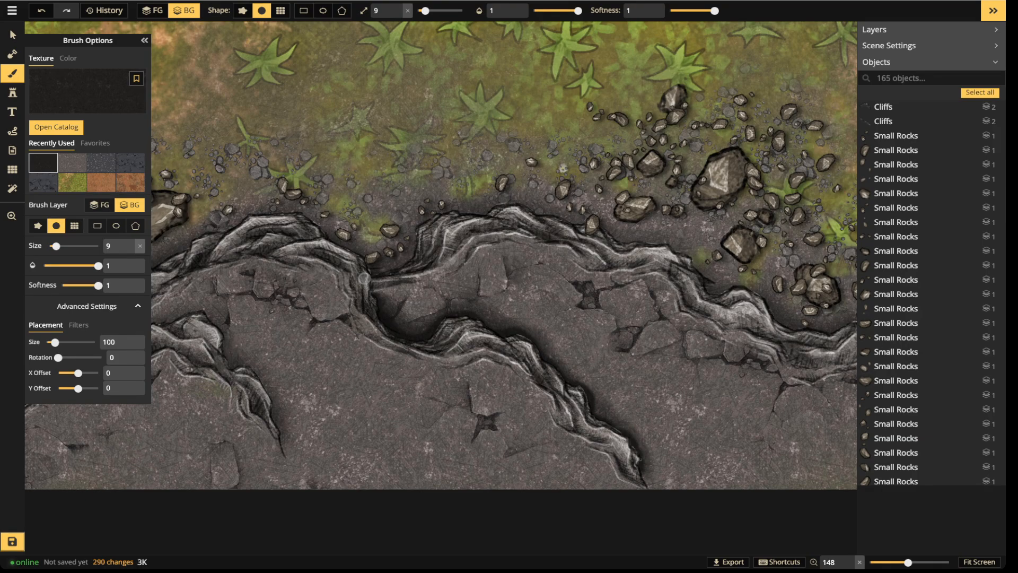
Blend a wider shadow outward from the upper side of the lower central cliff segment, using size 22 and opacity 0.36.
scroll(364, 277, down, 4)
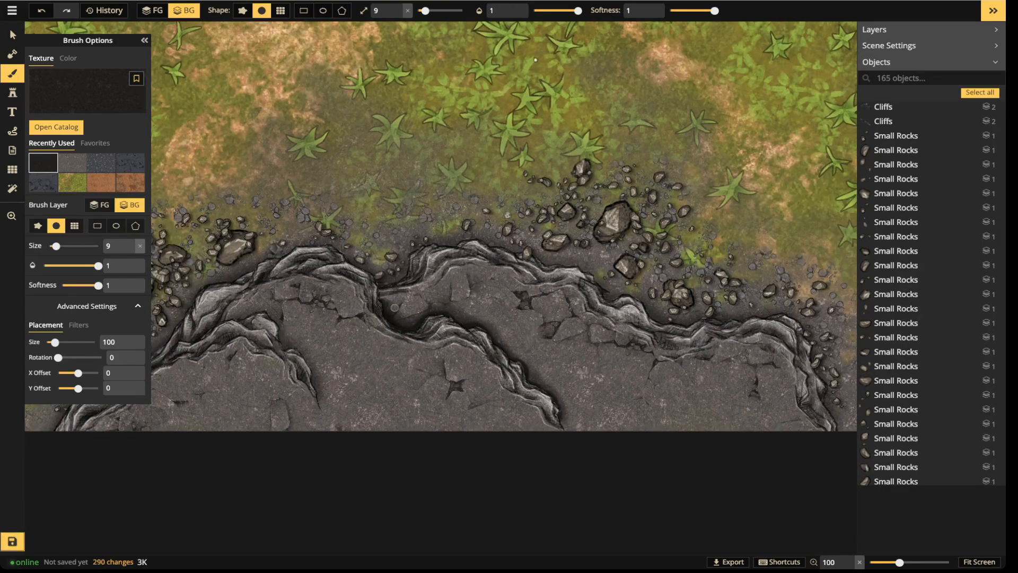
drag(578, 10, 550, 11)
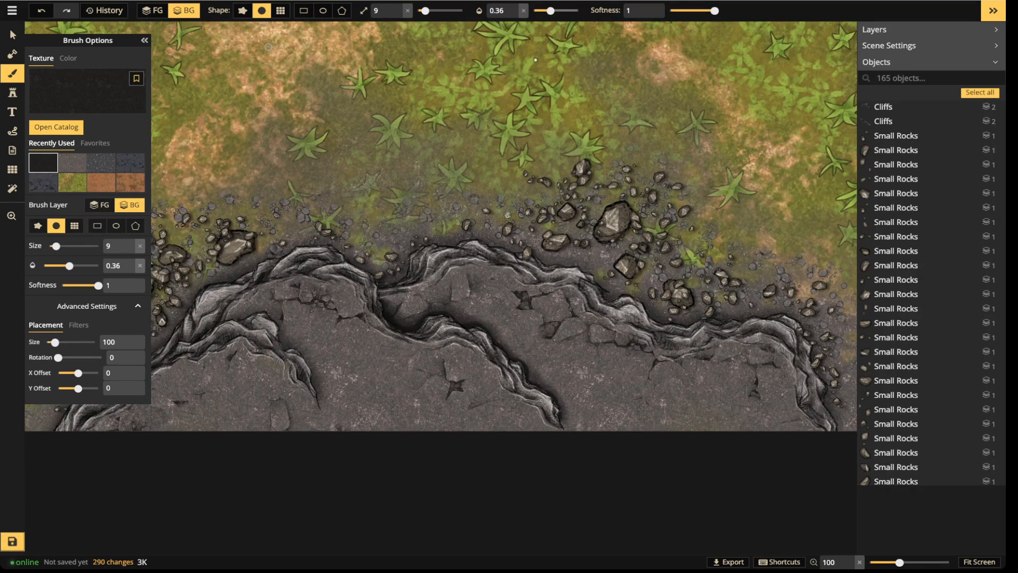
drag(425, 10, 433, 10)
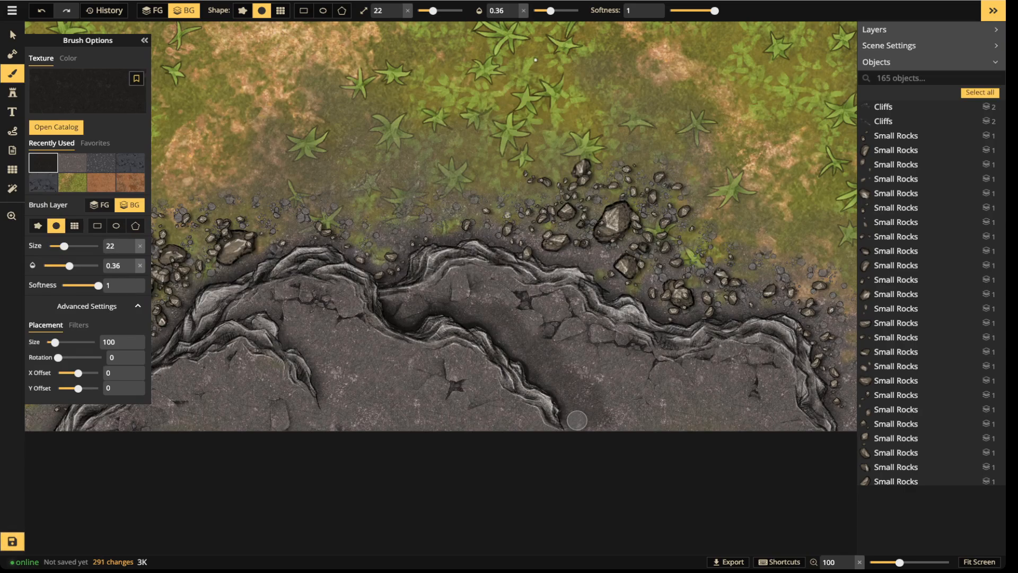
mouse_move(507, 344)
mouse_down()
mouse_move(436, 309)
mouse_move(404, 324)
mouse_move(388, 291)
mouse_up()
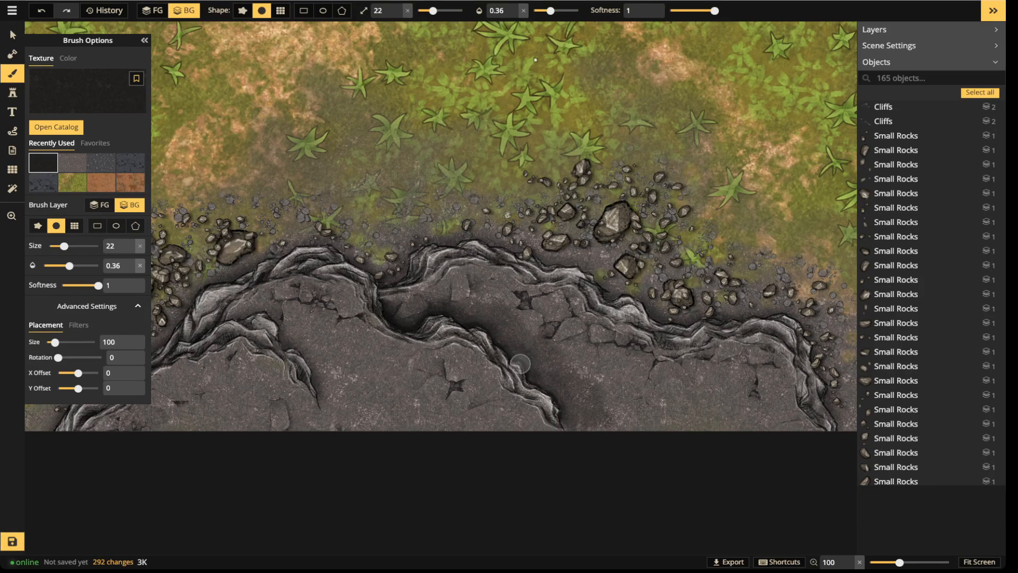
mouse_move(533, 369)
mouse_down()
mouse_move(515, 351)
mouse_move(562, 424)
mouse_up()
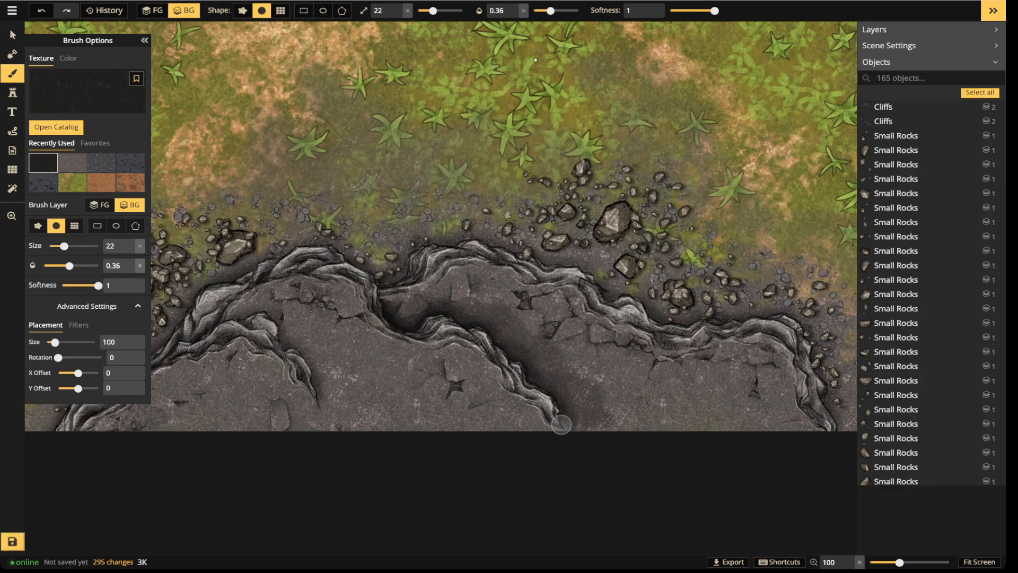
Darken the lower central cliff stamp by setting its brightness to 28.
click(13, 35)
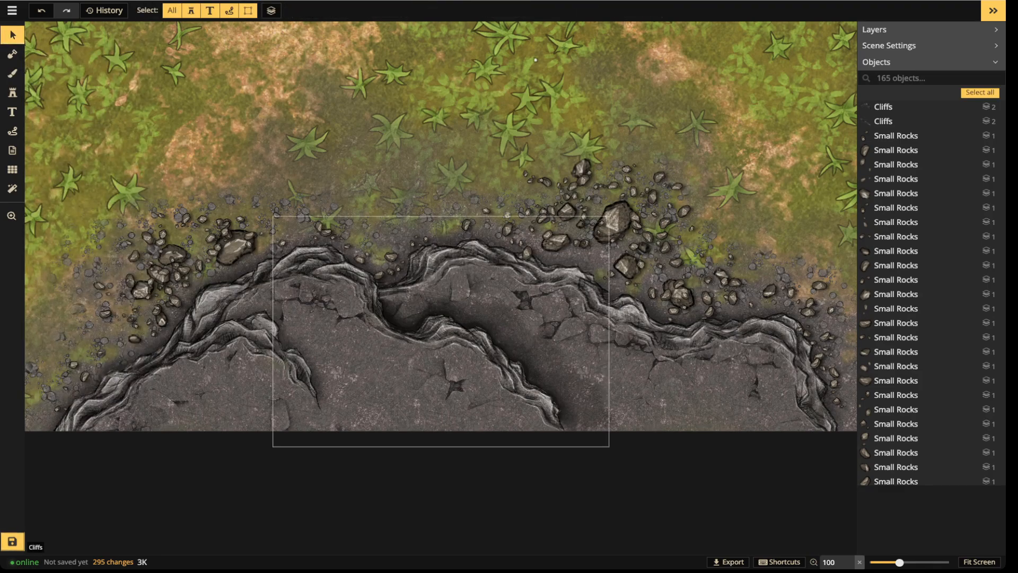
click(297, 297)
drag(79, 298, 65, 299)
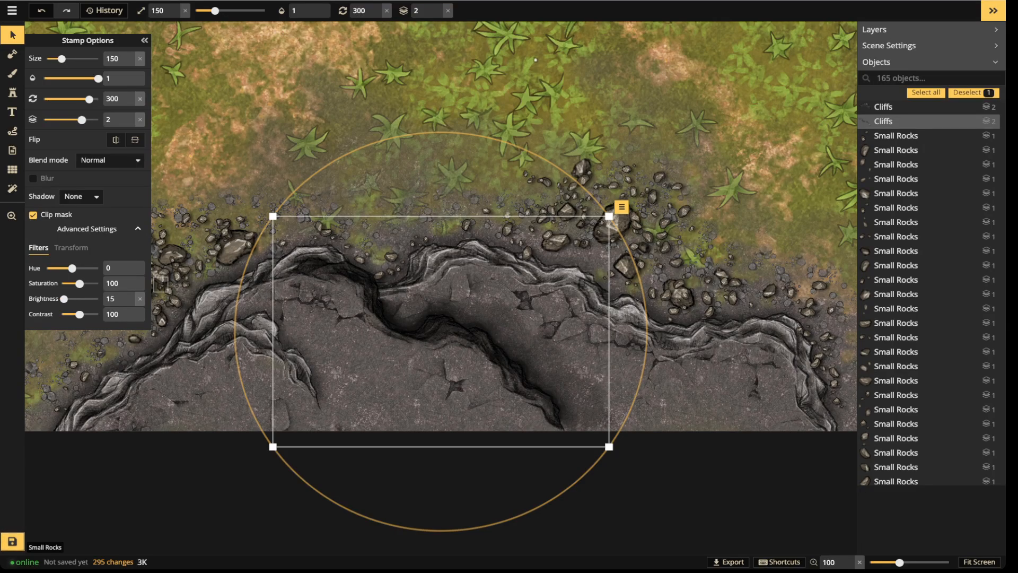
scroll(458, 358, down, 1)
scroll(458, 358, up, 3)
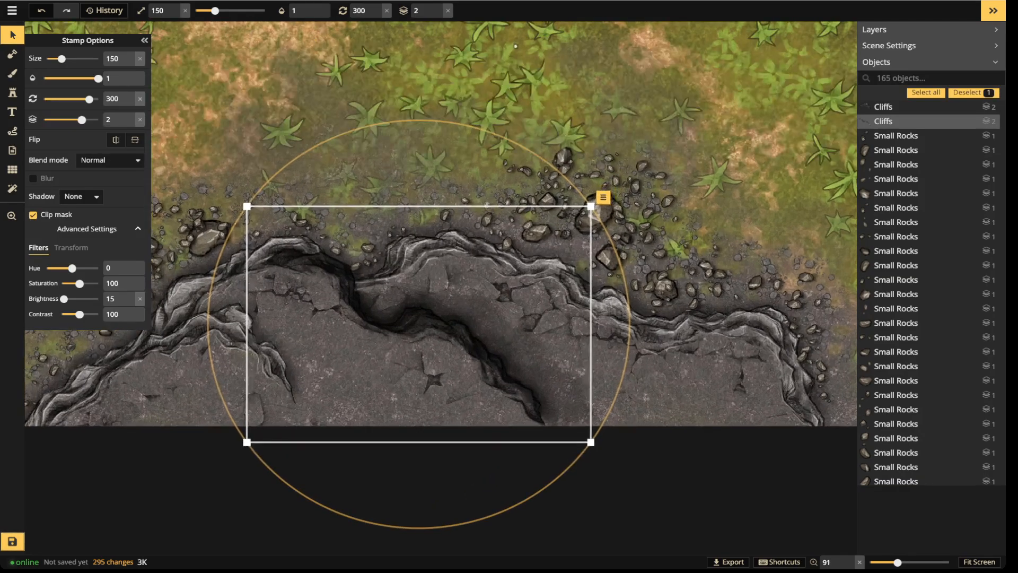
scroll(179, 240, down, 1)
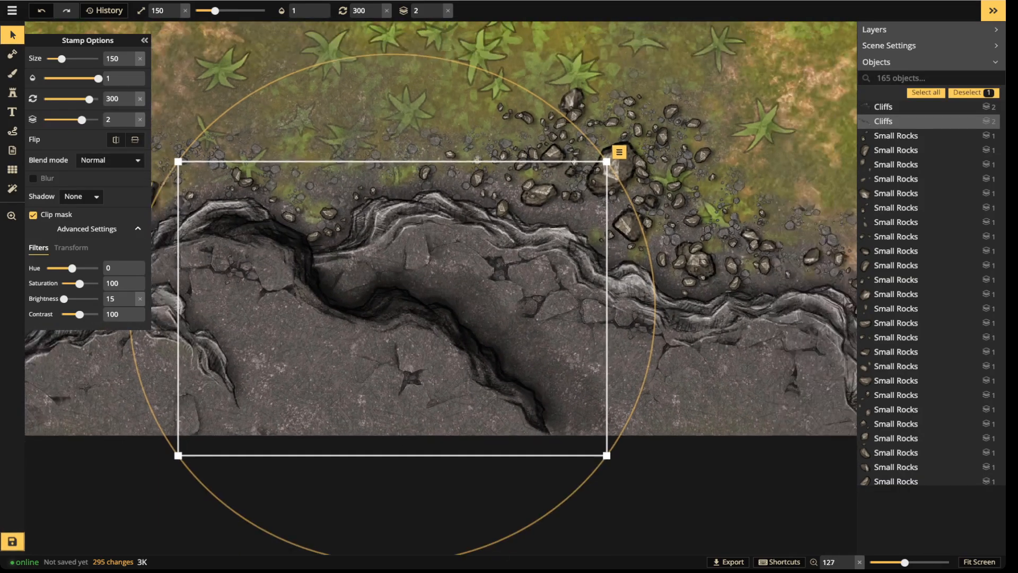
drag(64, 299, 67, 299)
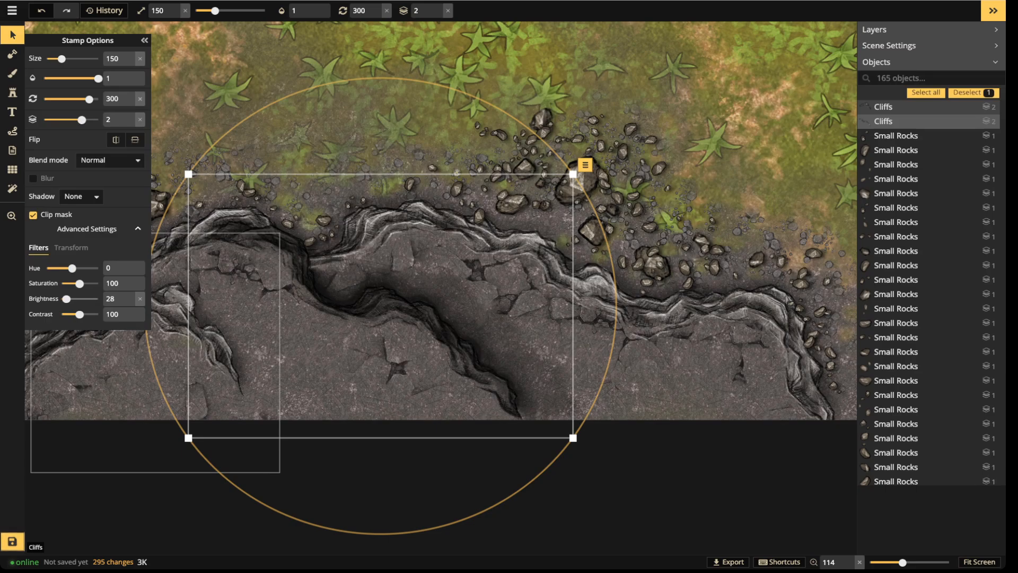
key(Escape)
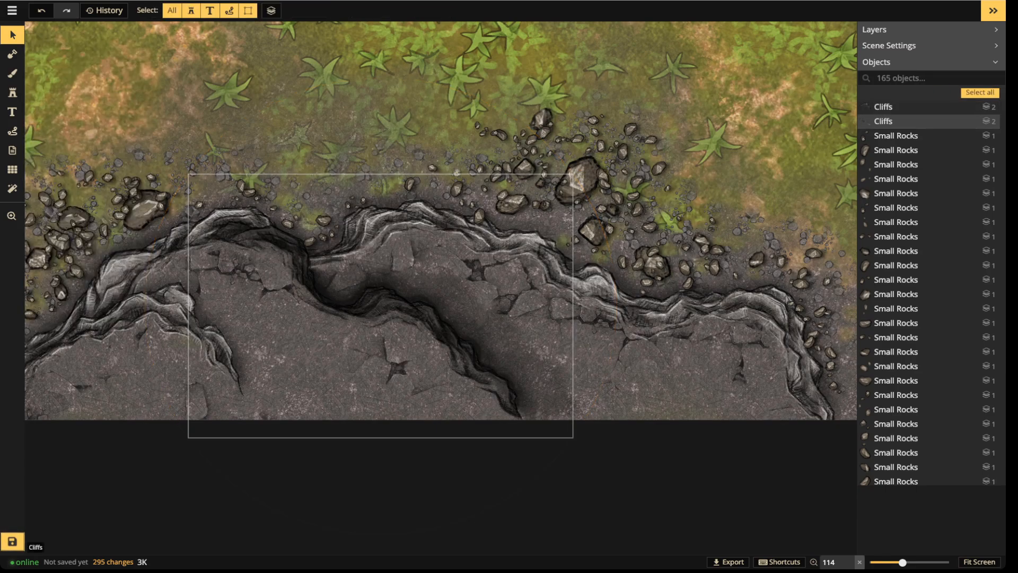
Reset the lower central cliff stamp's brightness to its default and deselect the stamp.
scroll(509, 159, down, 3)
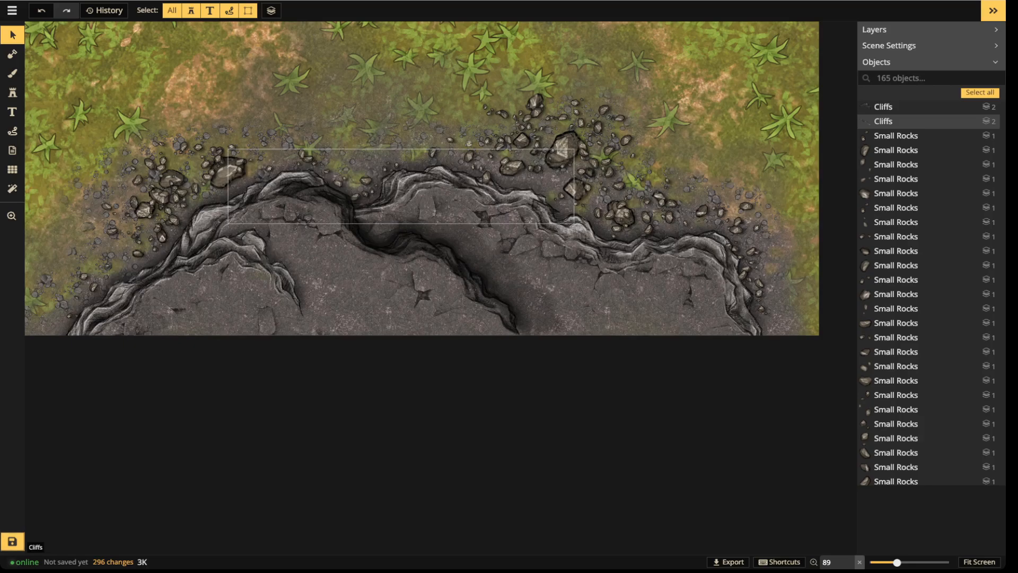
scroll(329, 265, up, 1)
click(329, 265)
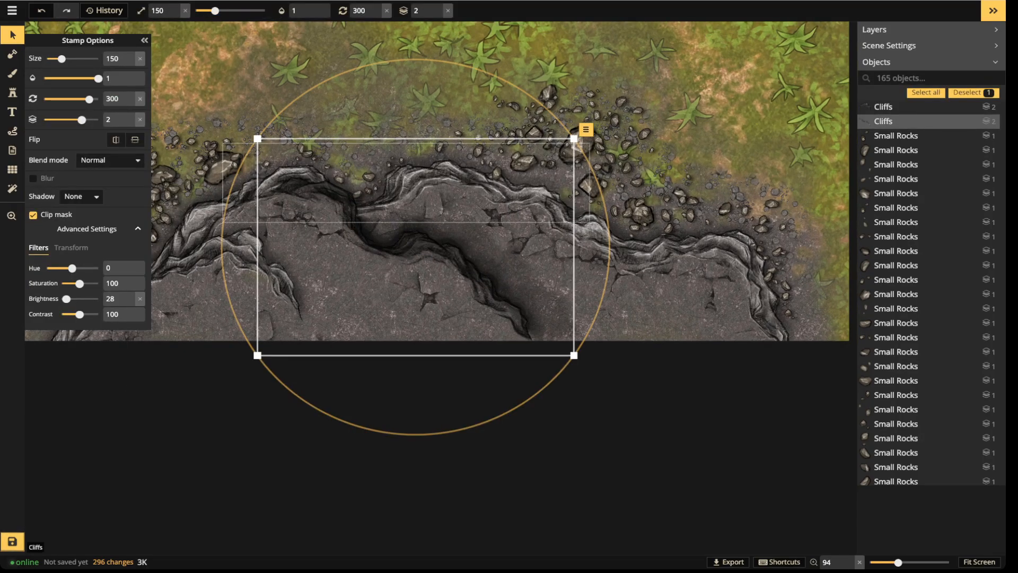
click(140, 299)
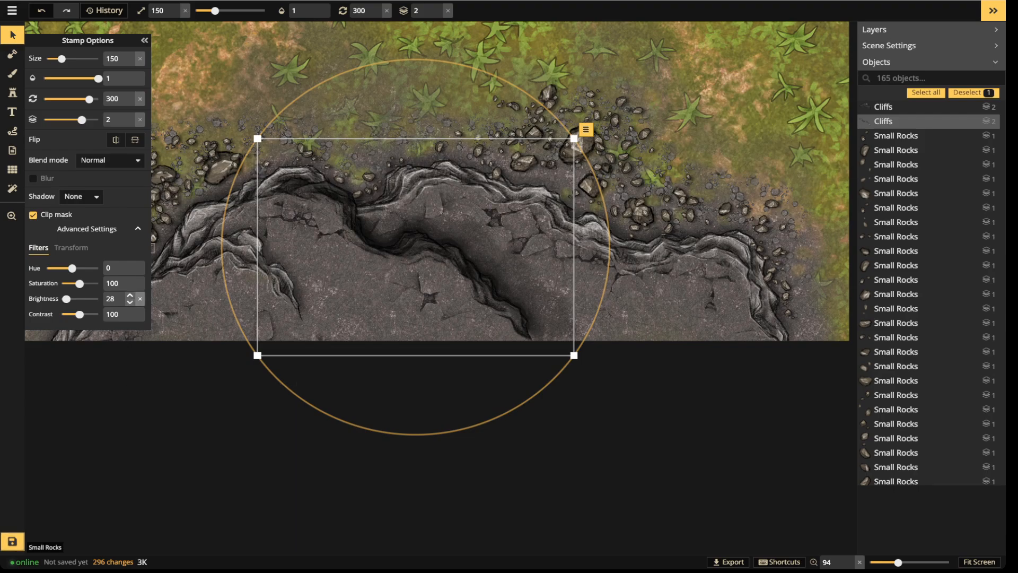
scroll(390, 253, down, 3)
key(Escape)
Draw a white free-draw path arrow with width 5 and opacity 1 on the grass above the cliffs, pointing down toward them.
drag(313, 254, 528, 260)
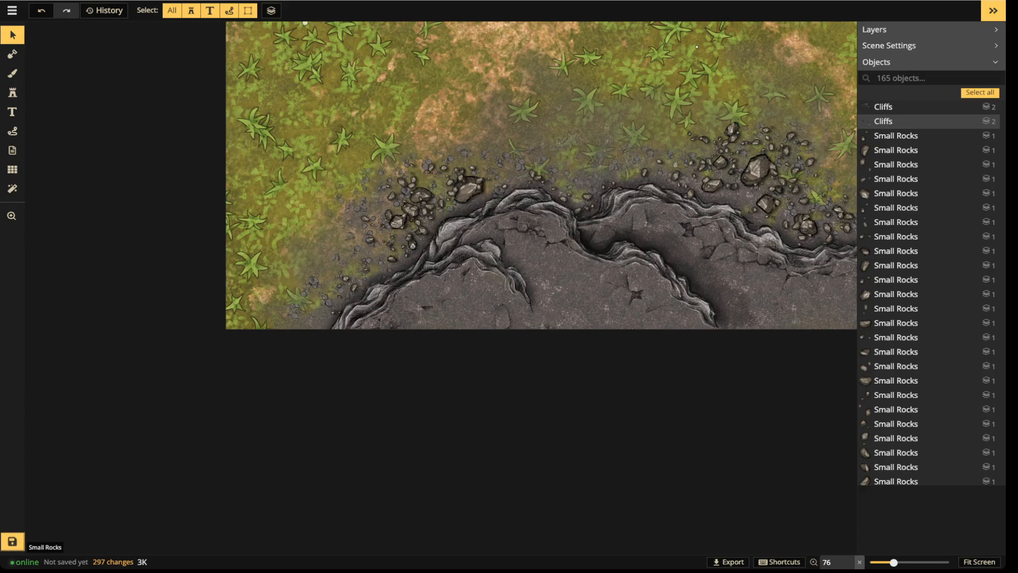
click(12, 93)
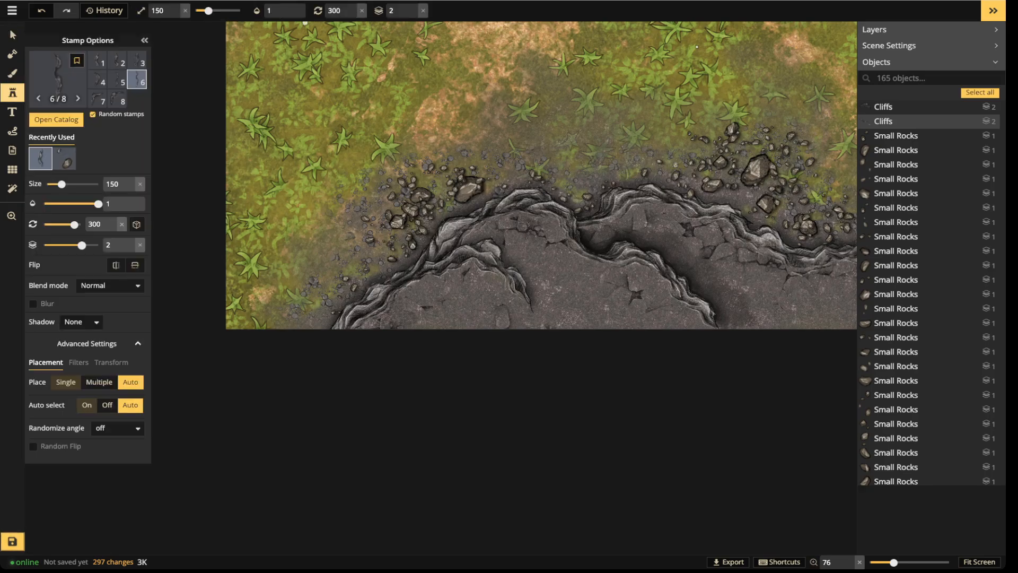
click(12, 111)
click(12, 131)
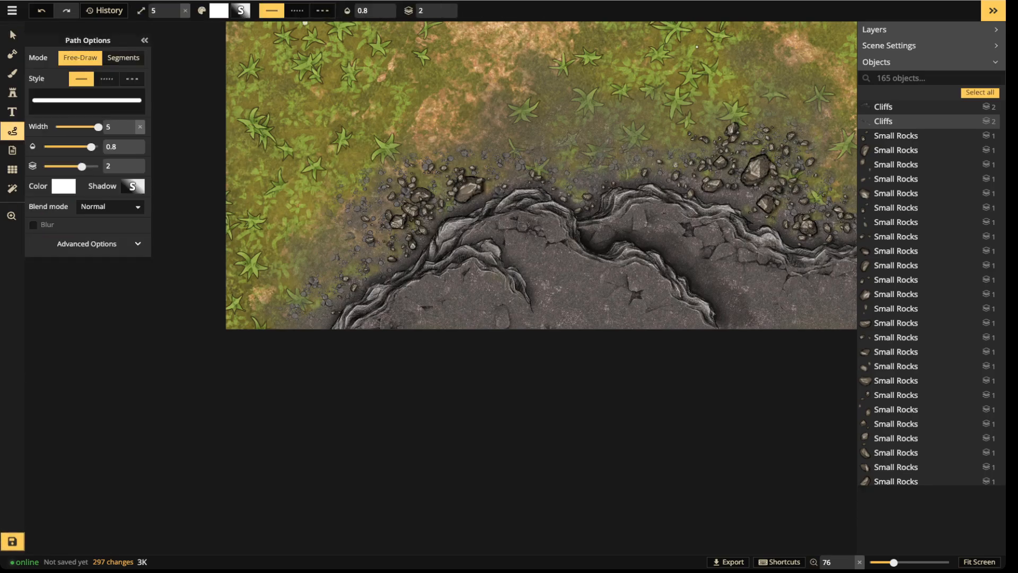
key(space)
drag(424, 212, 413, 228)
drag(665, 181, 549, 254)
key(space)
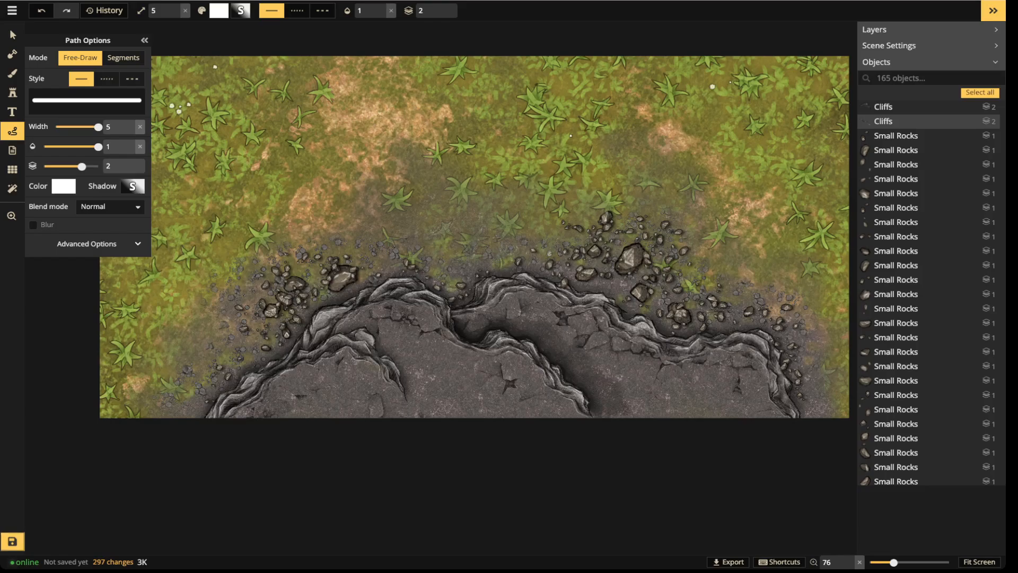
mouse_move(396, 91)
mouse_down()
mouse_move(409, 126)
mouse_move(393, 197)
mouse_move(444, 188)
mouse_move(414, 202)
mouse_up()
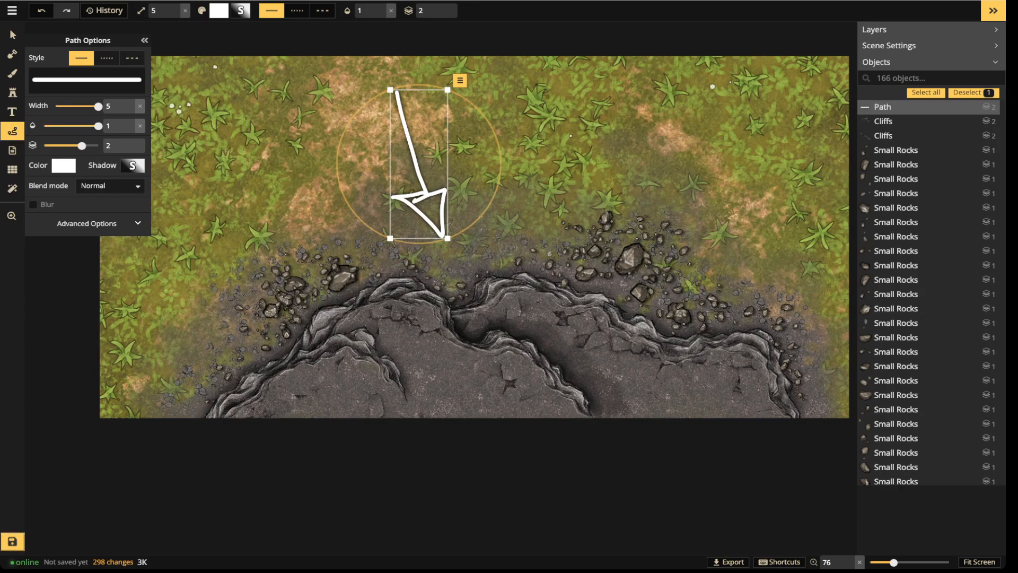
Rotate the white arrow to point right and move it to the map's left edge beside the lowest cliff.
drag(477, 222, 496, 138)
drag(438, 167, 155, 323)
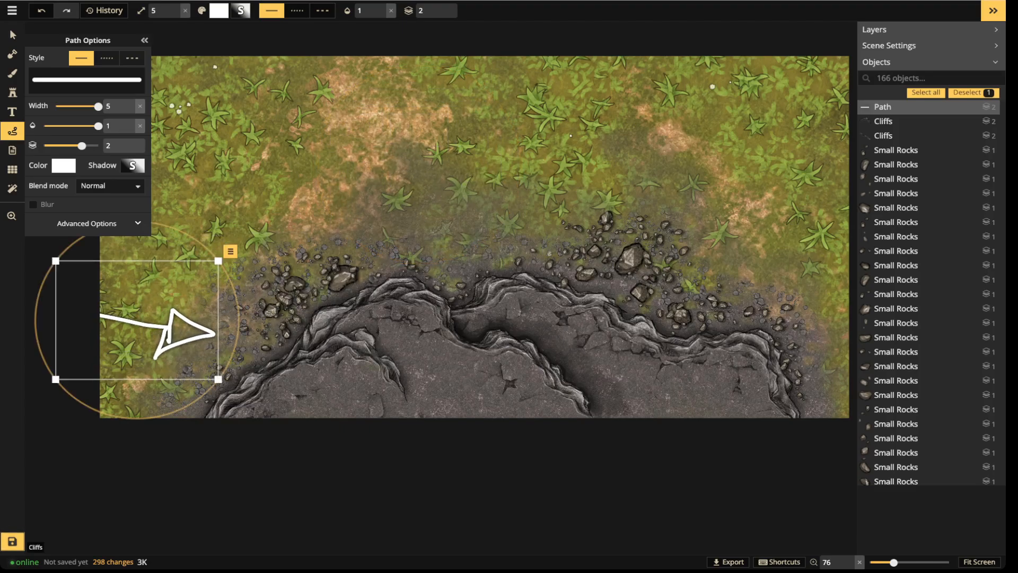
Rotate the white arrow at the map's left edge until its shaft is horizontal and change its line style to dotted.
drag(236, 329, 201, 327)
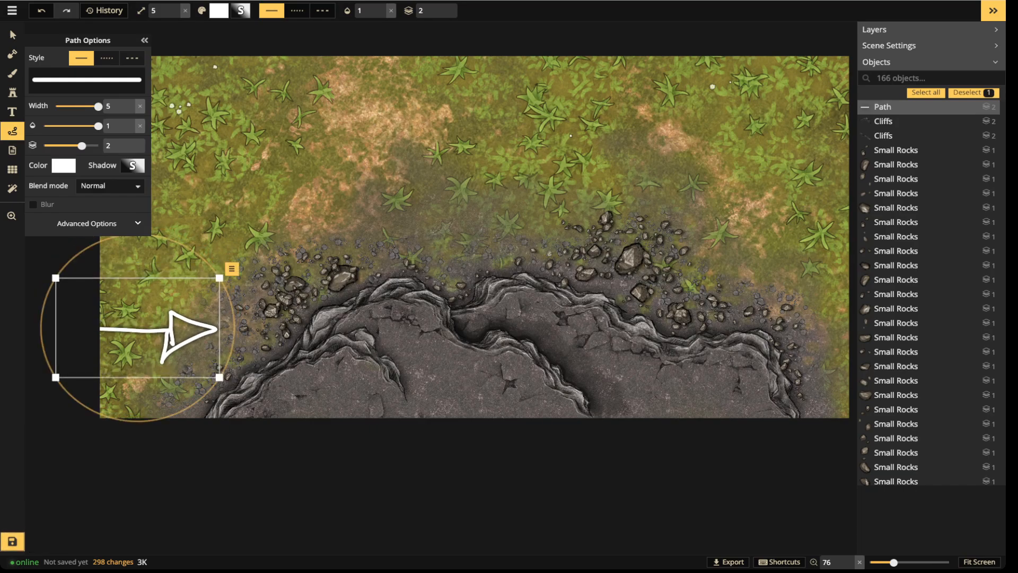
click(107, 57)
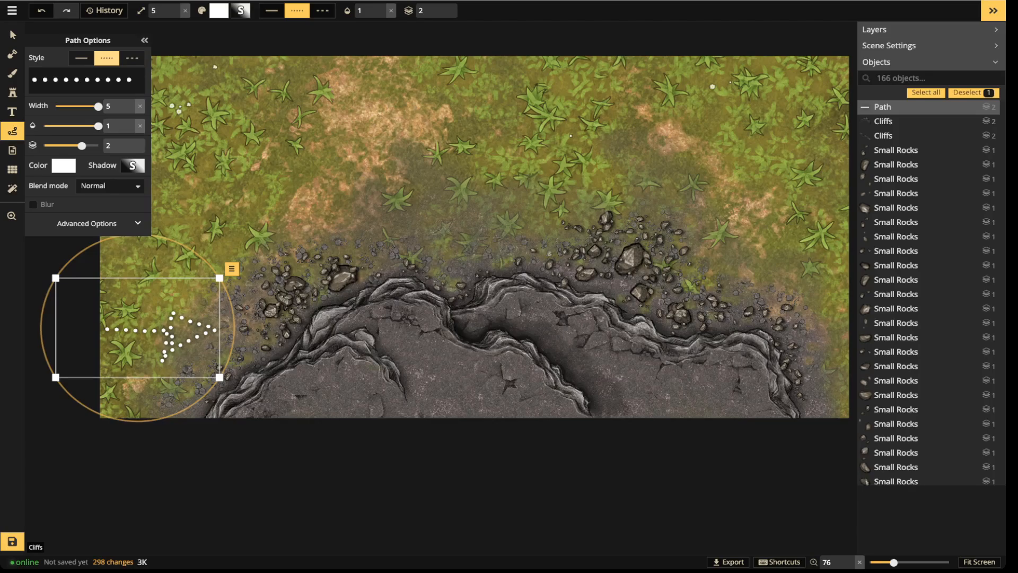
Outline the shadowed gap beside the lower central cliff with a dotted path, then delete that outline.
drag(458, 336, 513, 319)
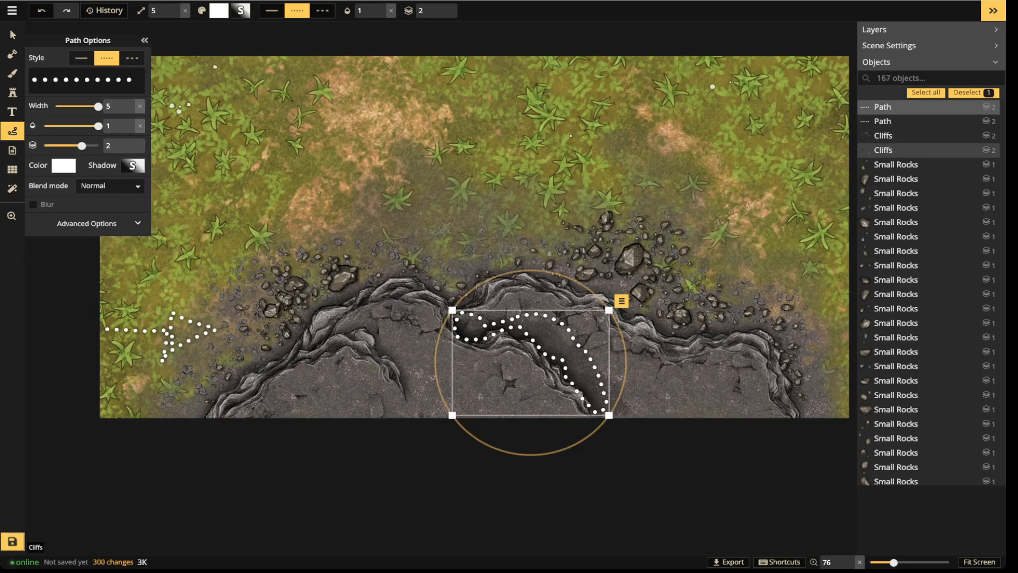
key(Delete)
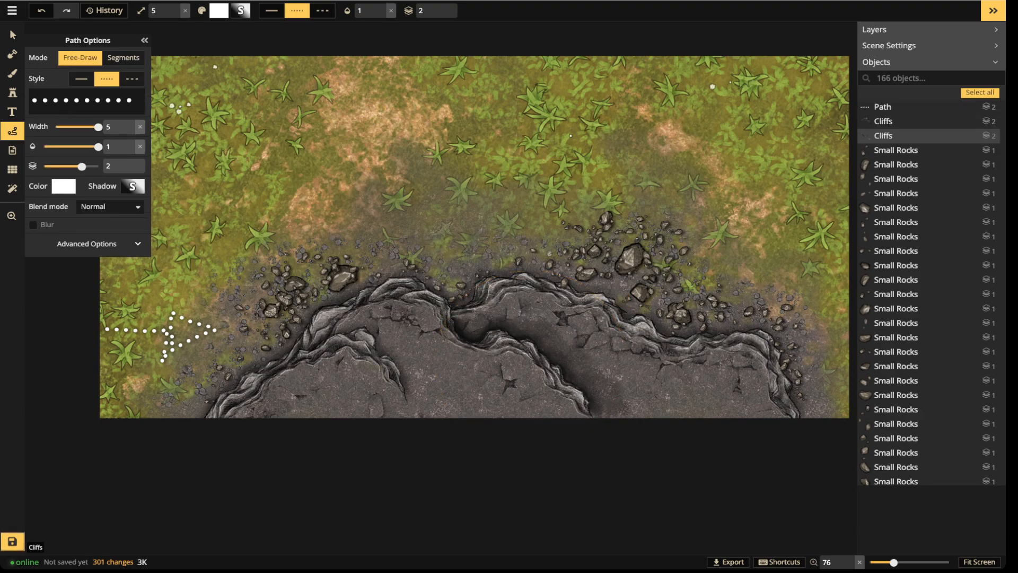
Brush dark-texture shadow along the right side of the lower-left cliff at size 22 and opacity 0.36.
click(13, 74)
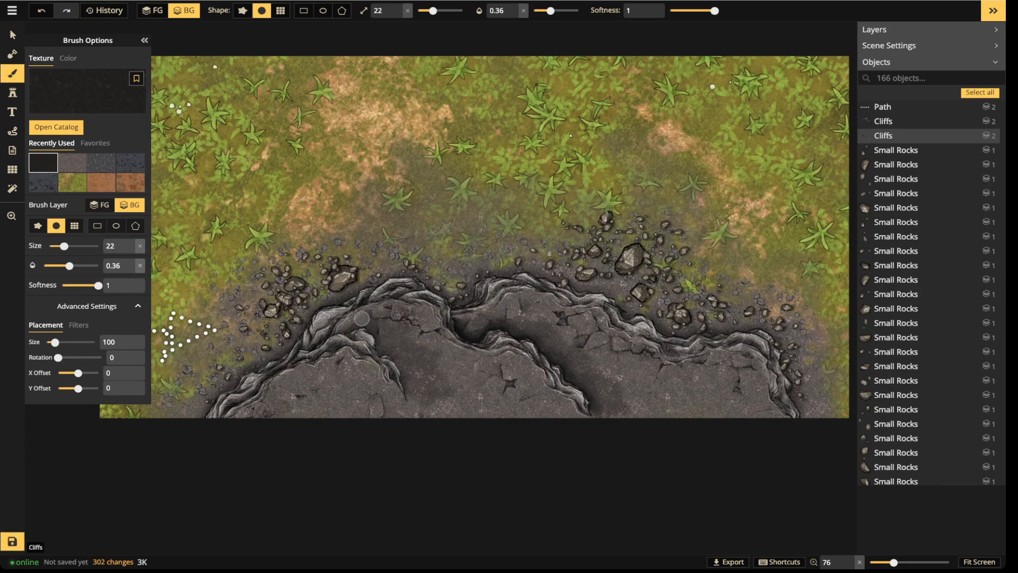
drag(400, 365, 412, 395)
mouse_move(354, 333)
mouse_down()
mouse_move(398, 356)
mouse_move(405, 377)
mouse_up()
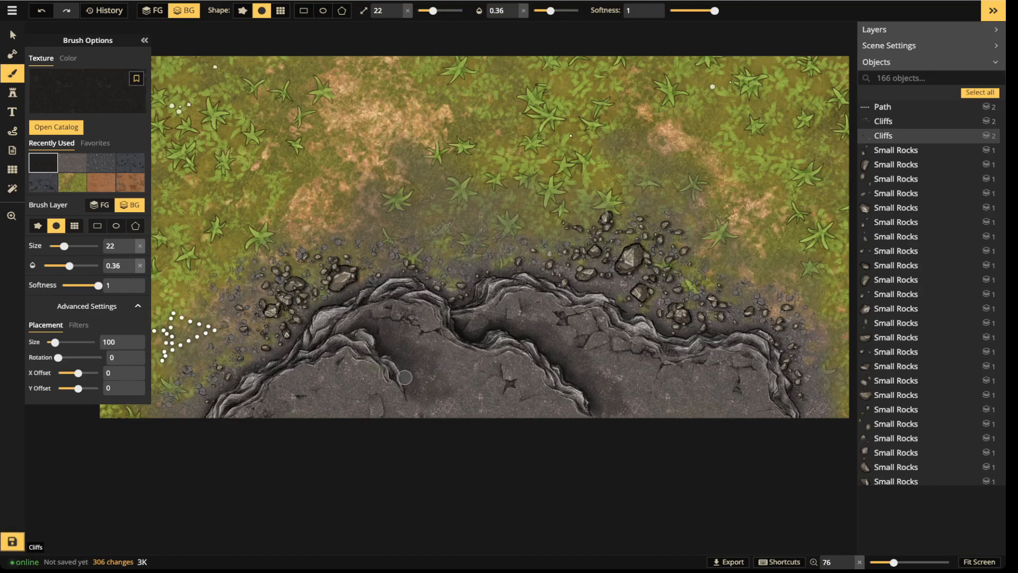
drag(369, 331, 407, 387)
Deepen the shadows along the cliff edges with the dark texture at brush sizes 41 and 16, raising the opacity to 0.5.
drag(433, 10, 440, 10)
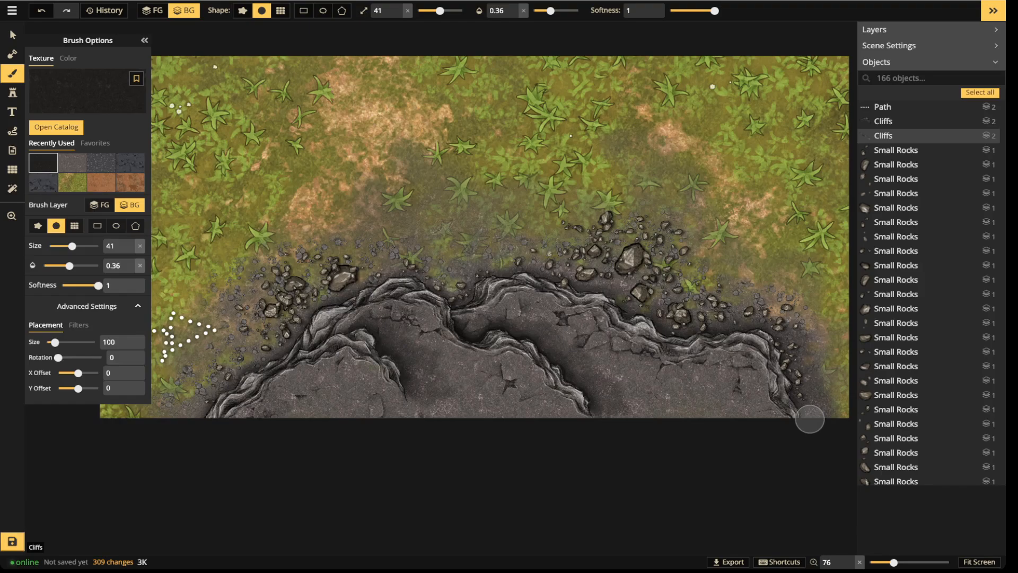
drag(439, 11, 429, 11)
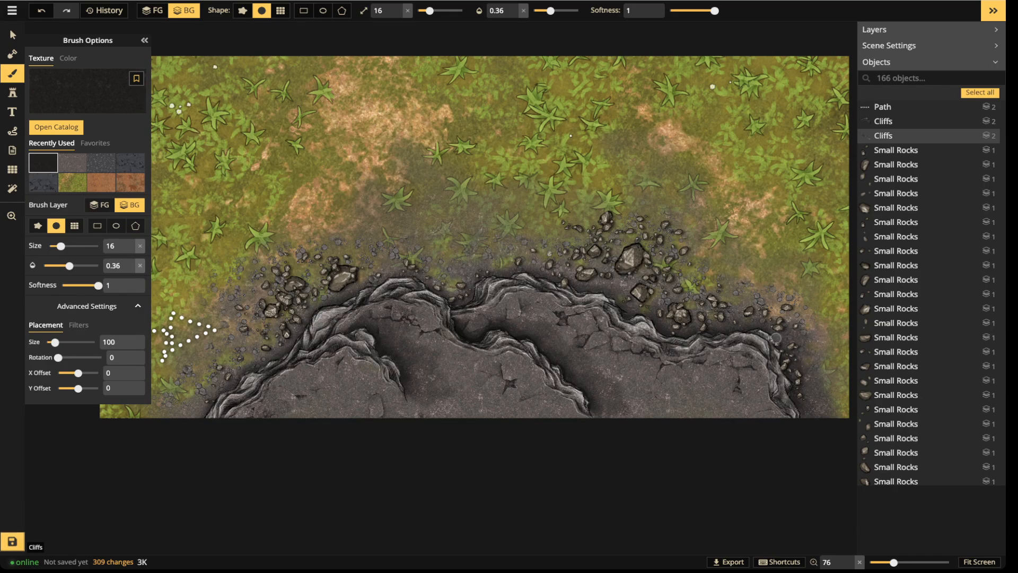
drag(550, 347, 577, 376)
drag(373, 322, 347, 317)
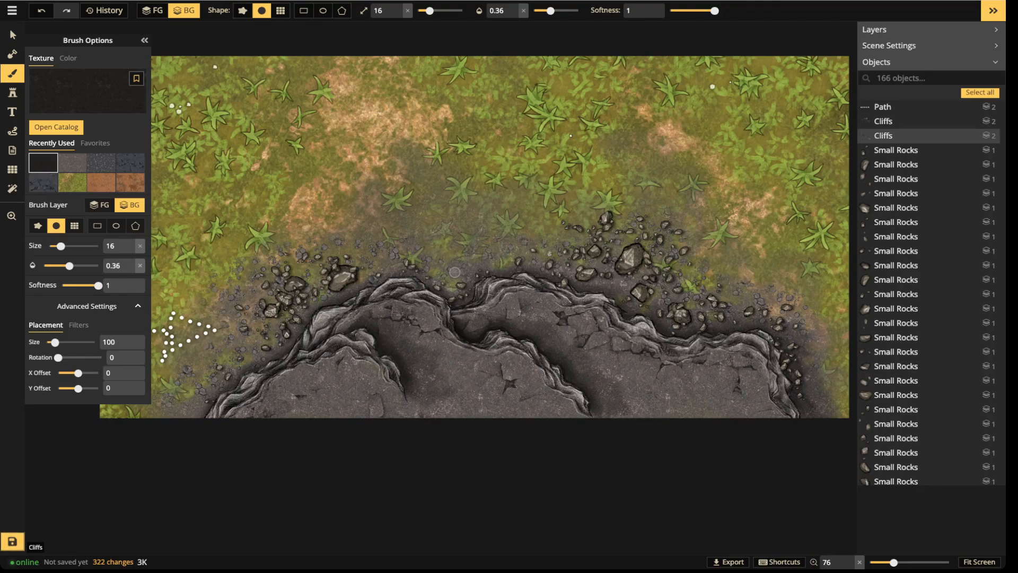
key(5)
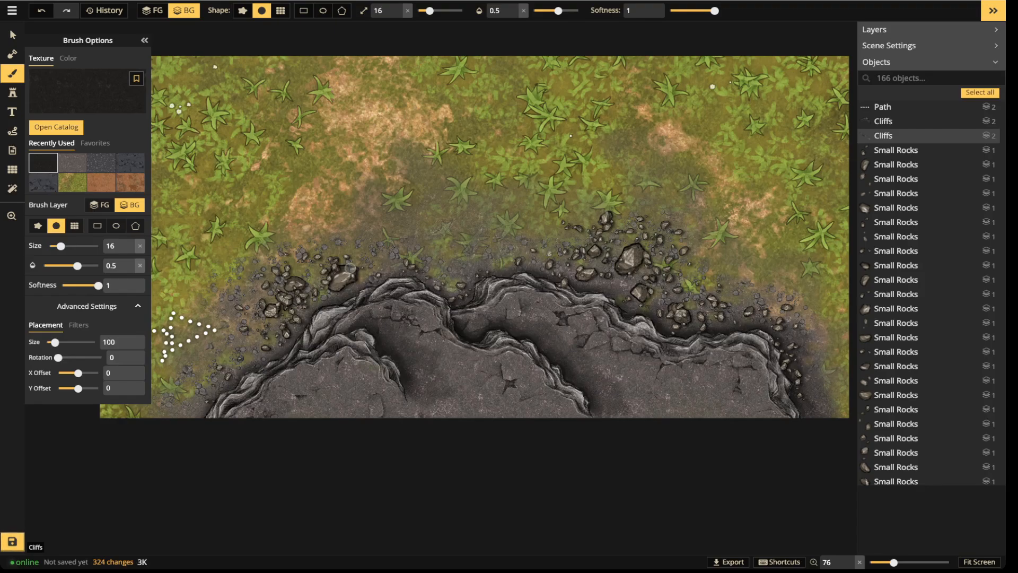
Darken the cliff stamps on the map's right side, setting brightness to 65 for the end piece and 84 for its neighbour.
click(12, 34)
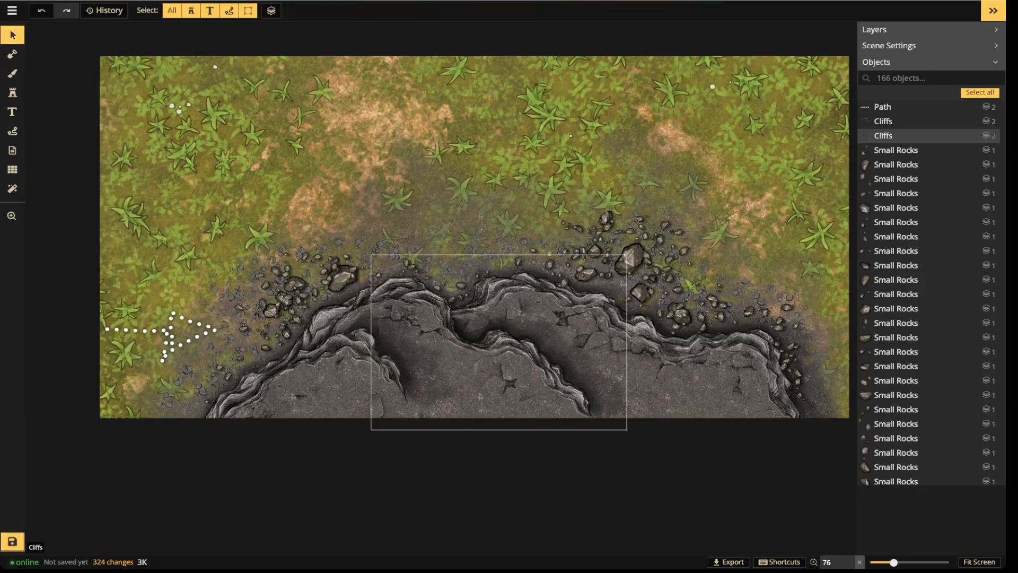
click(451, 318)
drag(80, 299, 77, 298)
click(684, 347)
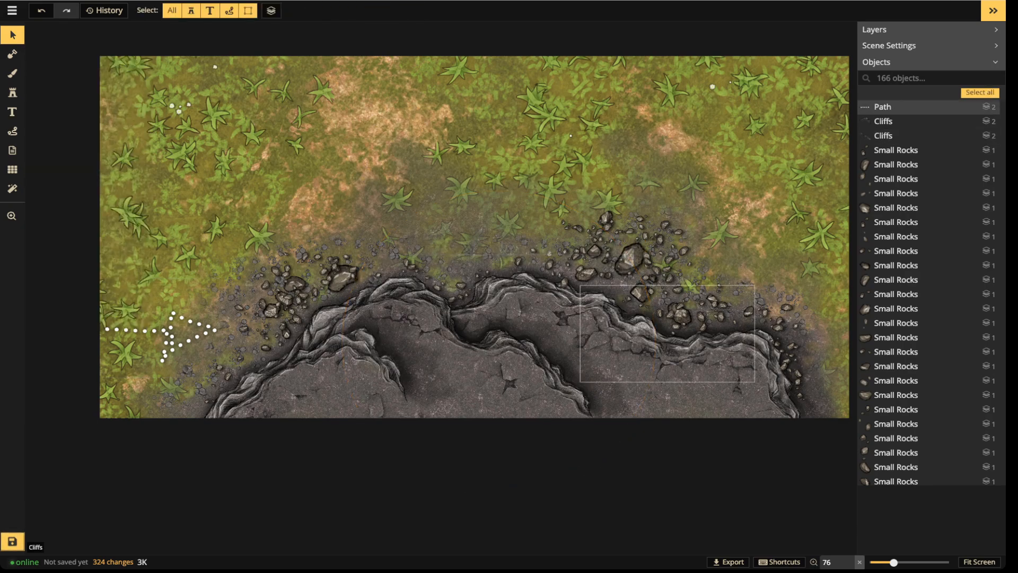
click(763, 360)
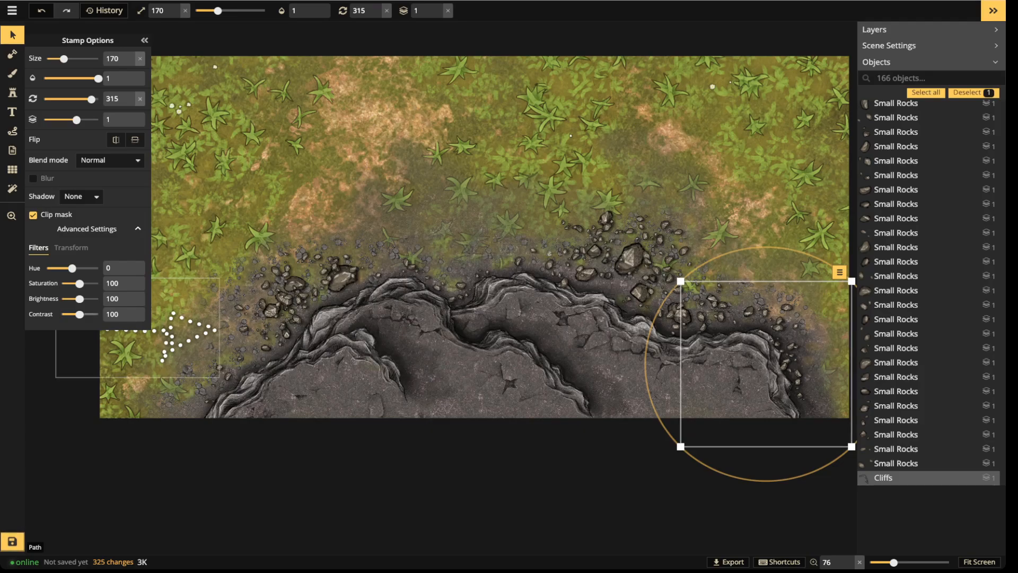
drag(79, 298, 73, 299)
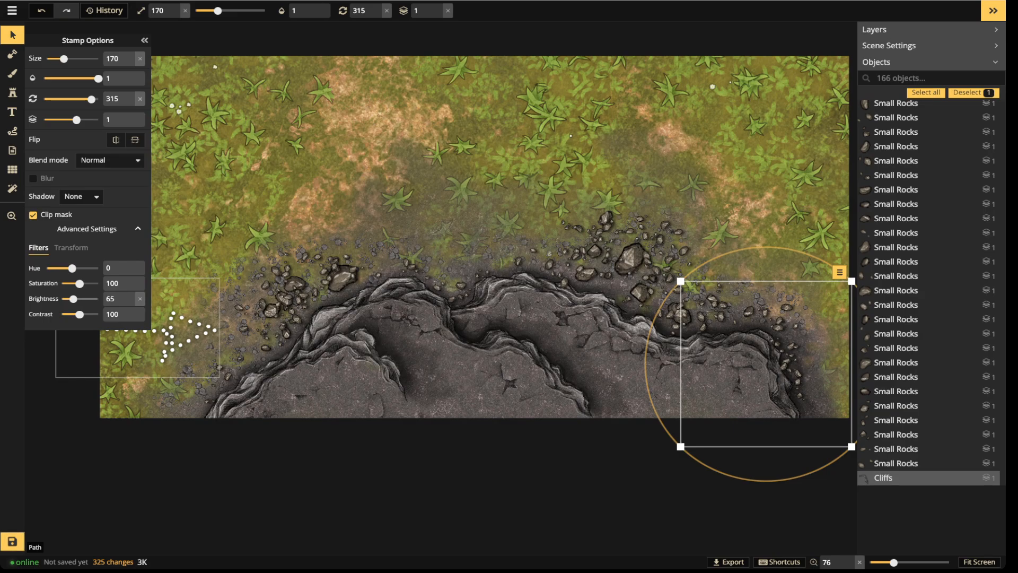
key(Escape)
click(667, 335)
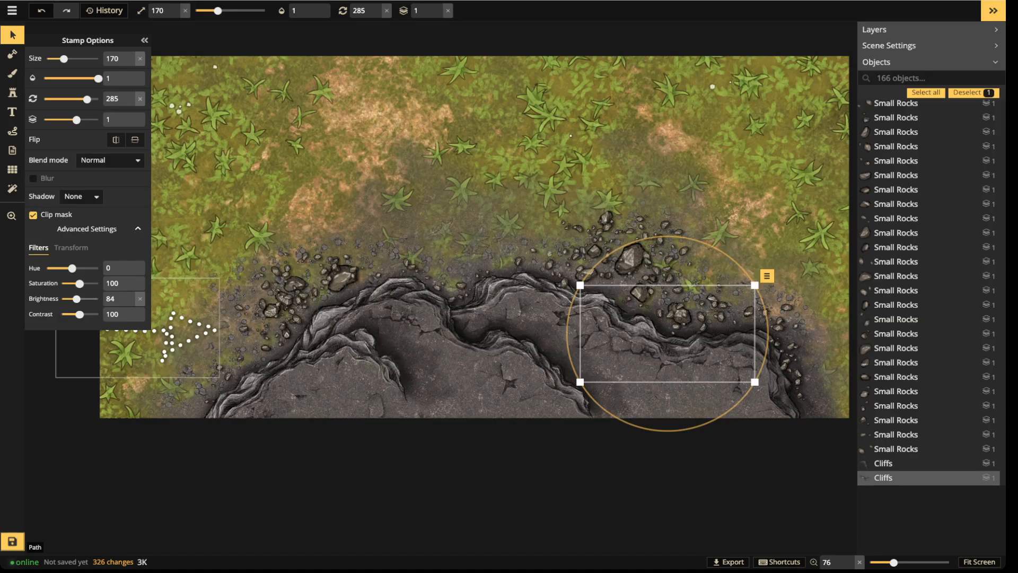
key(Escape)
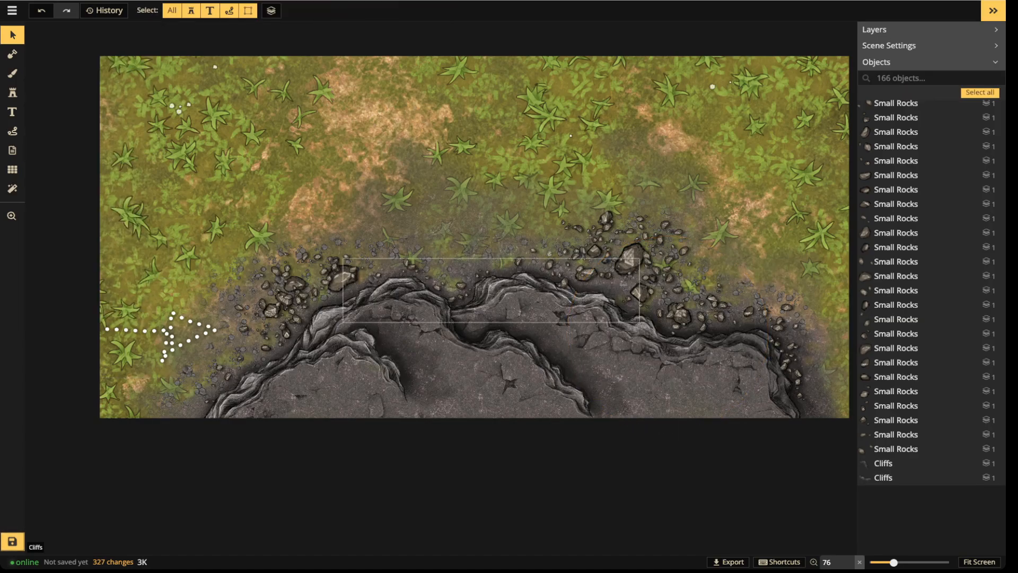
Group all objects matching "CLIFF" and lock the group.
scroll(288, 315, down, 3)
scroll(676, 392, up, 5)
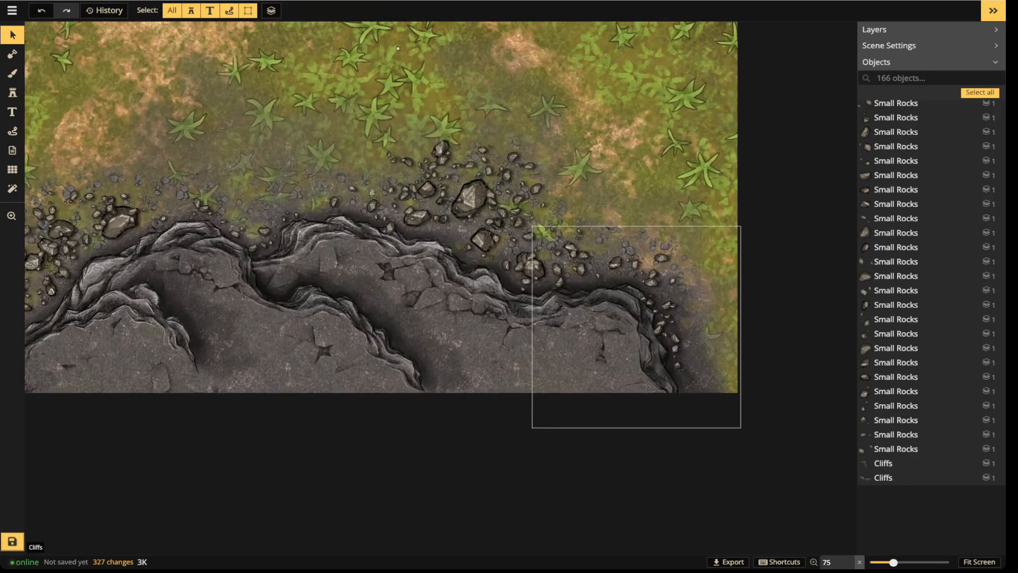
drag(659, 329, 571, 352)
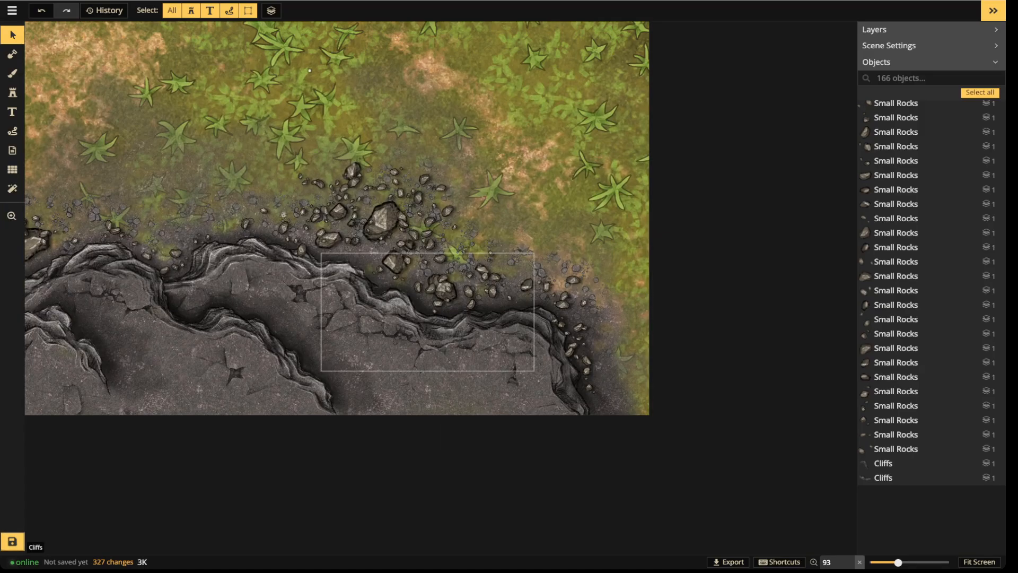
scroll(570, 289, up, 4)
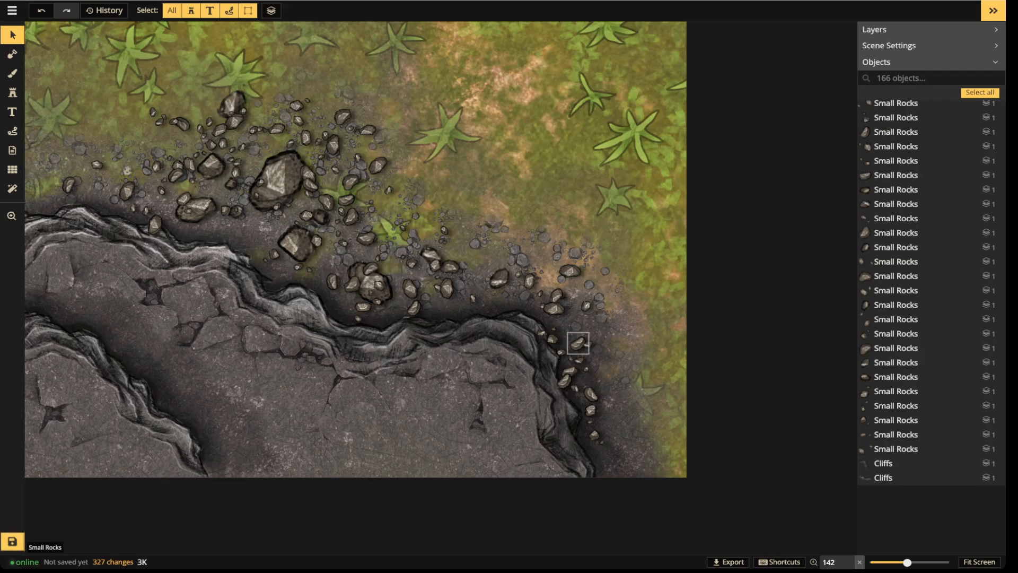
click(902, 77)
text(CLIFF)
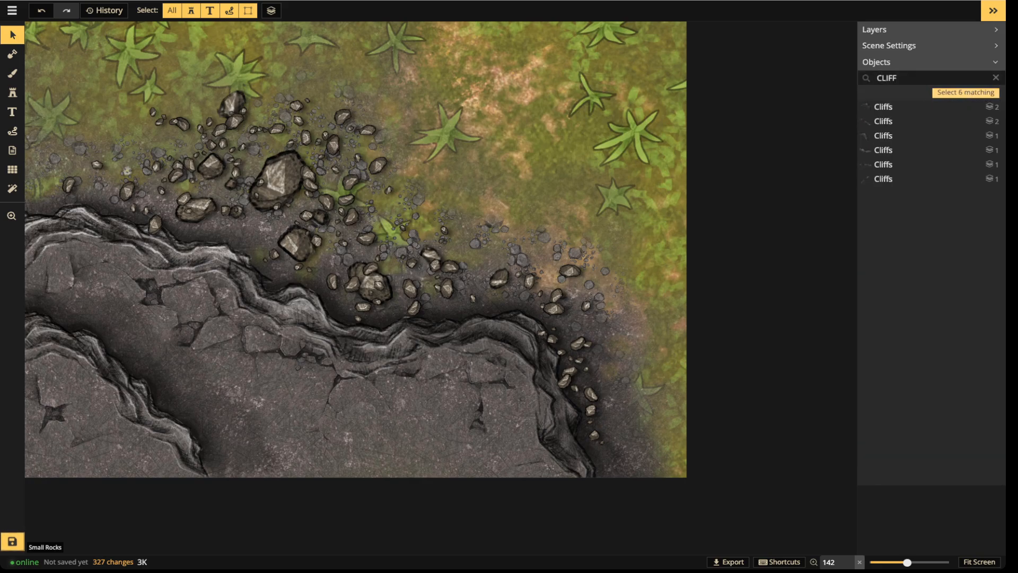
click(966, 92)
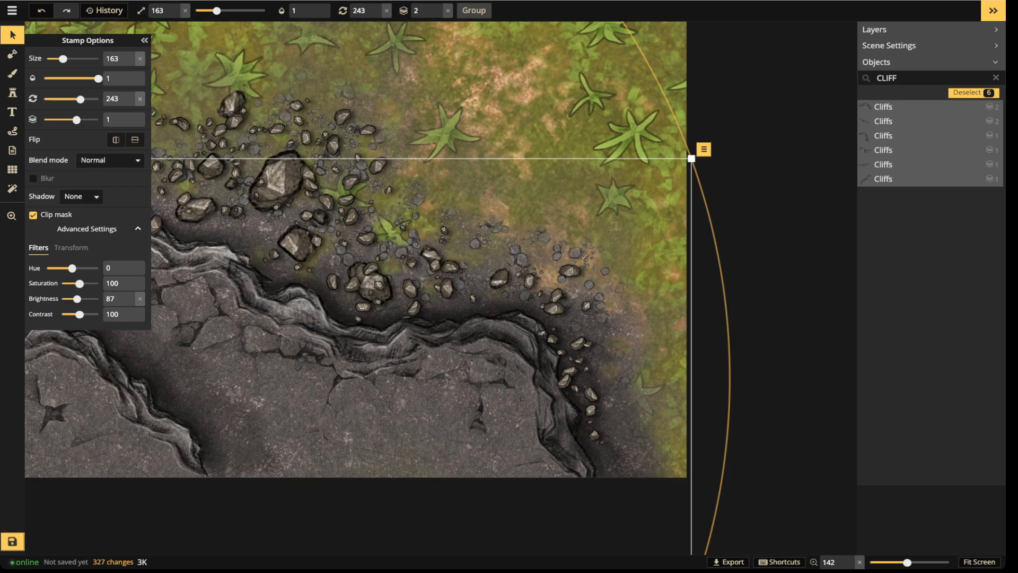
click(474, 10)
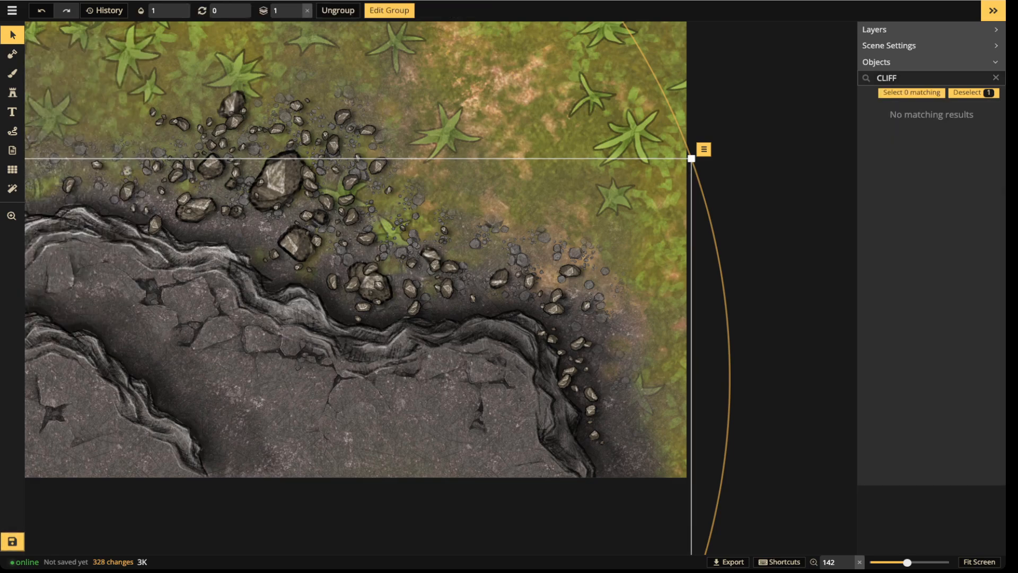
click(996, 78)
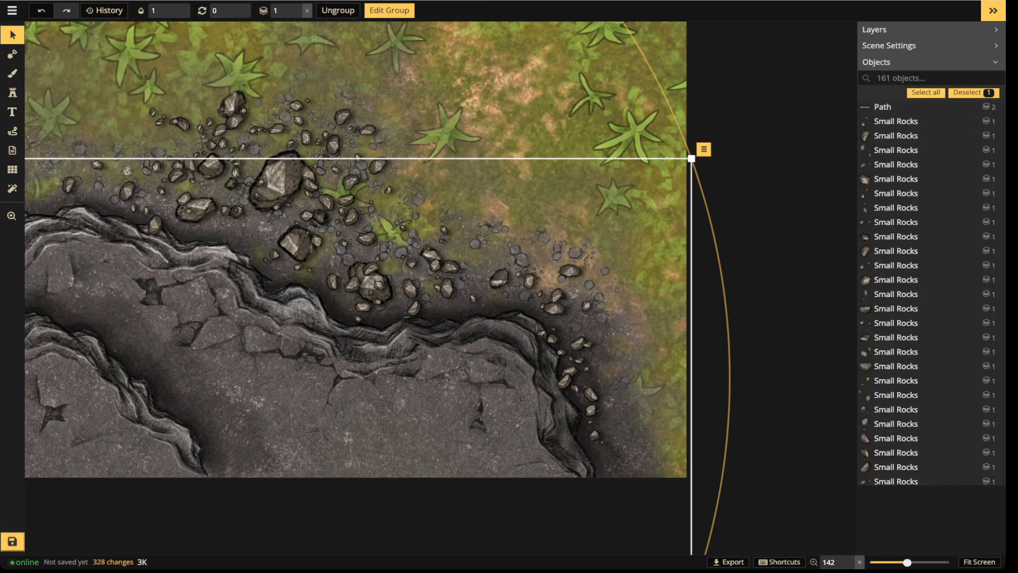
click(704, 149)
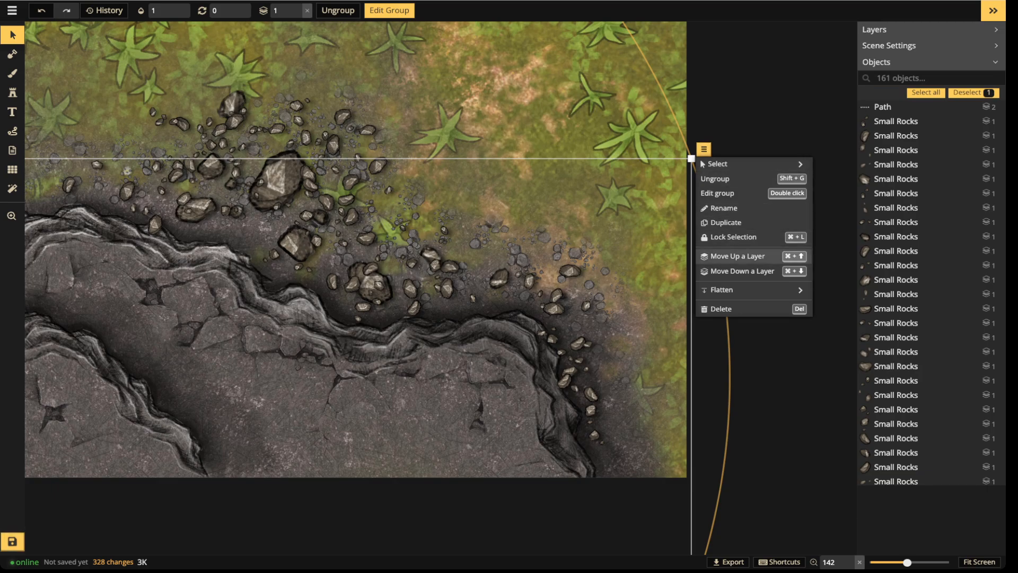
click(733, 237)
Move a small rock outward from the edge of the right-end cliff onto the shadowed ground.
scroll(310, 167, down, 2)
drag(361, 199, 397, 221)
drag(157, 118, 296, 333)
key(Escape)
scroll(529, 312, up, 3)
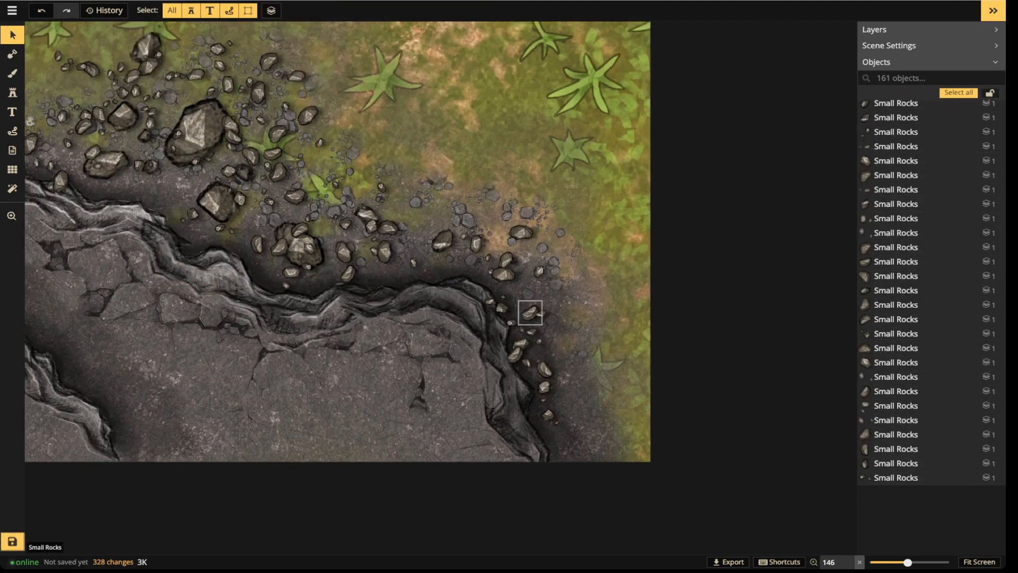
scroll(530, 313, up, 2)
drag(504, 301, 565, 343)
key(Escape)
key(Escape)
Select the small rocks beside the right-end cliff and lower their brightness.
drag(484, 288, 597, 429)
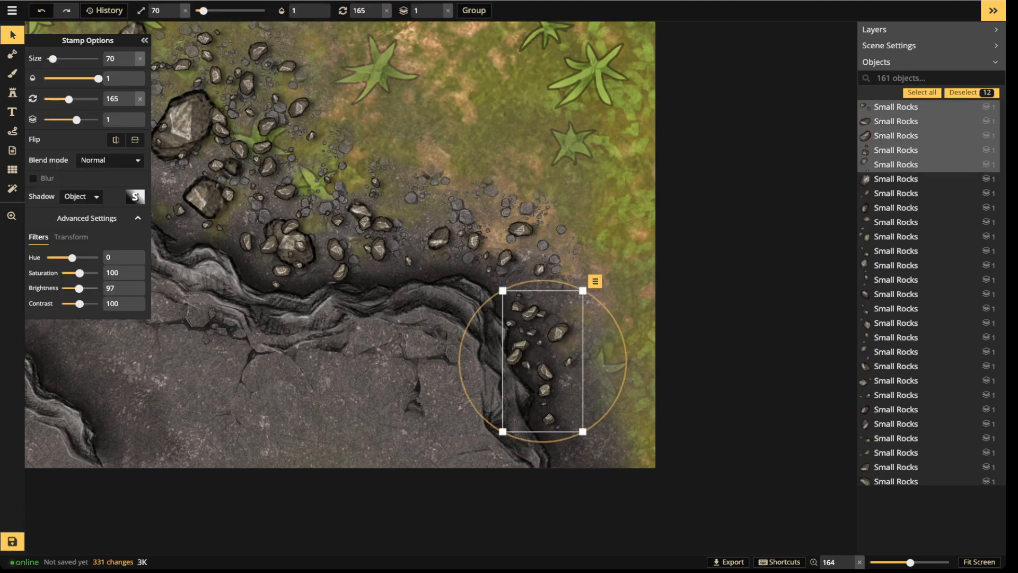
drag(79, 288, 73, 288)
key(Escape)
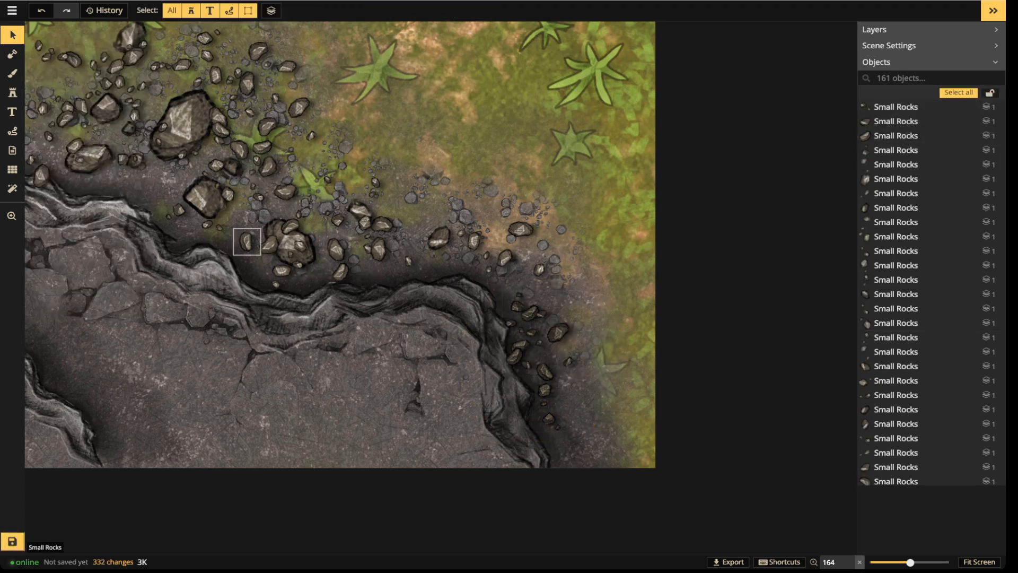
Shift the rock cluster above the right cliff slightly toward the cliff edge and set its brightness to 84.
drag(240, 246, 312, 231)
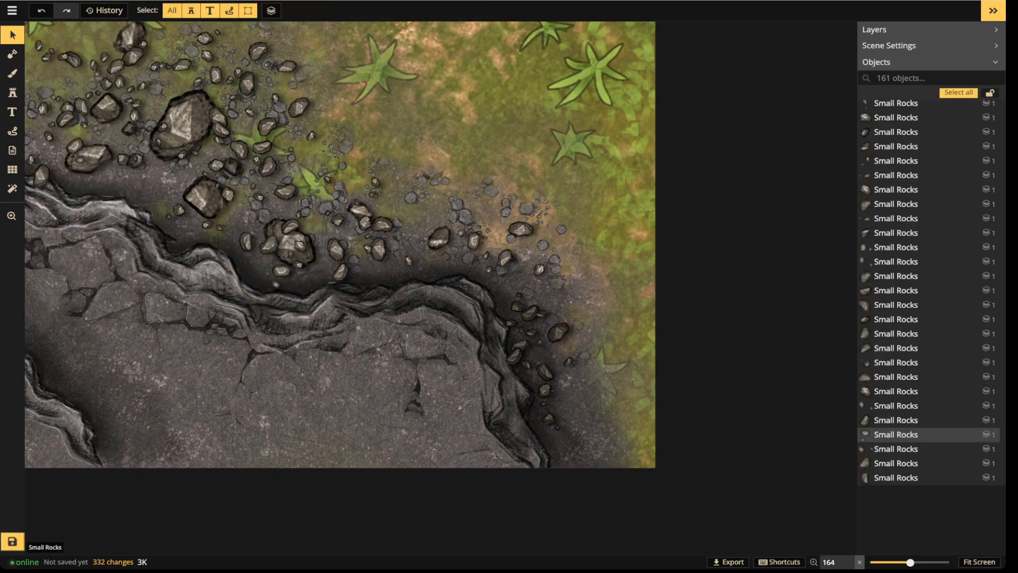
drag(236, 273, 383, 307)
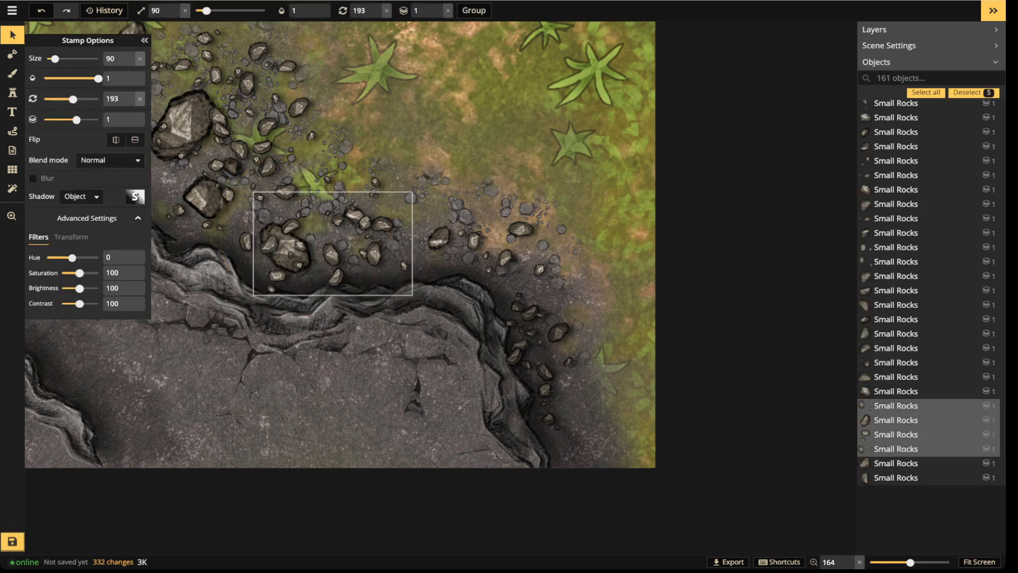
drag(298, 257, 296, 259)
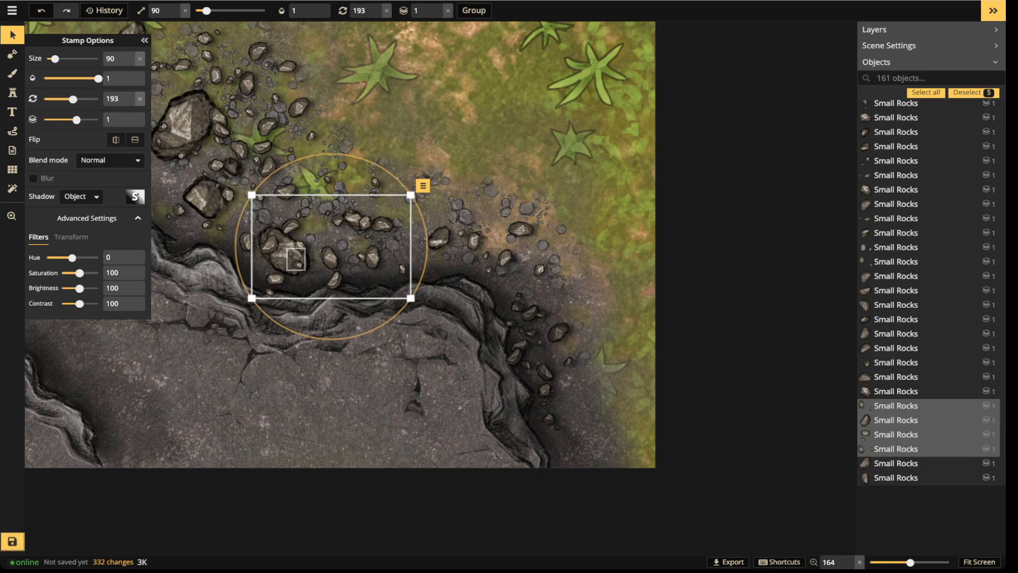
drag(79, 288, 79, 288)
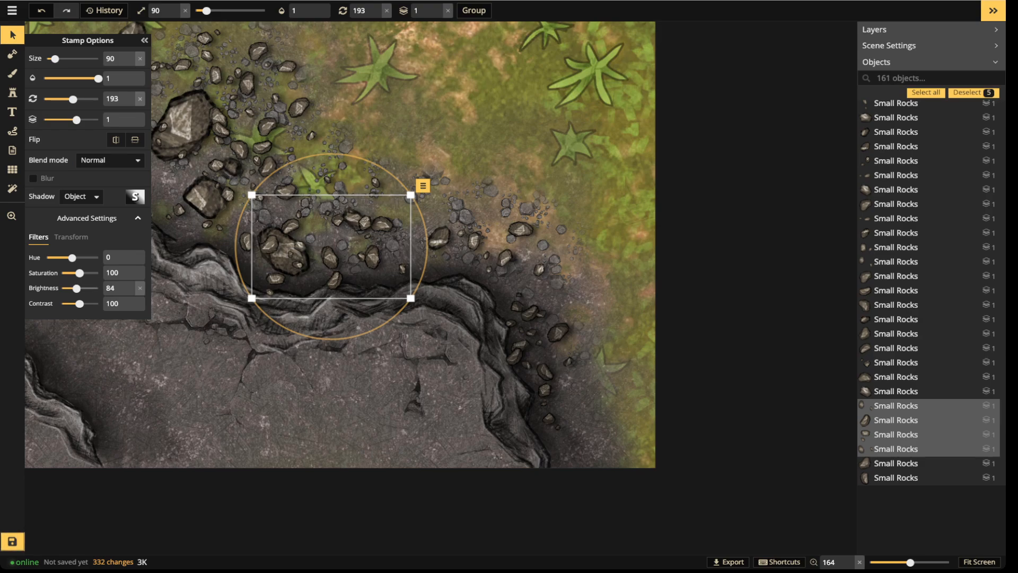
click(323, 305)
Select the four rocks of that cluster nearest the cliff edge and darken them to brightness 60.
click(335, 279)
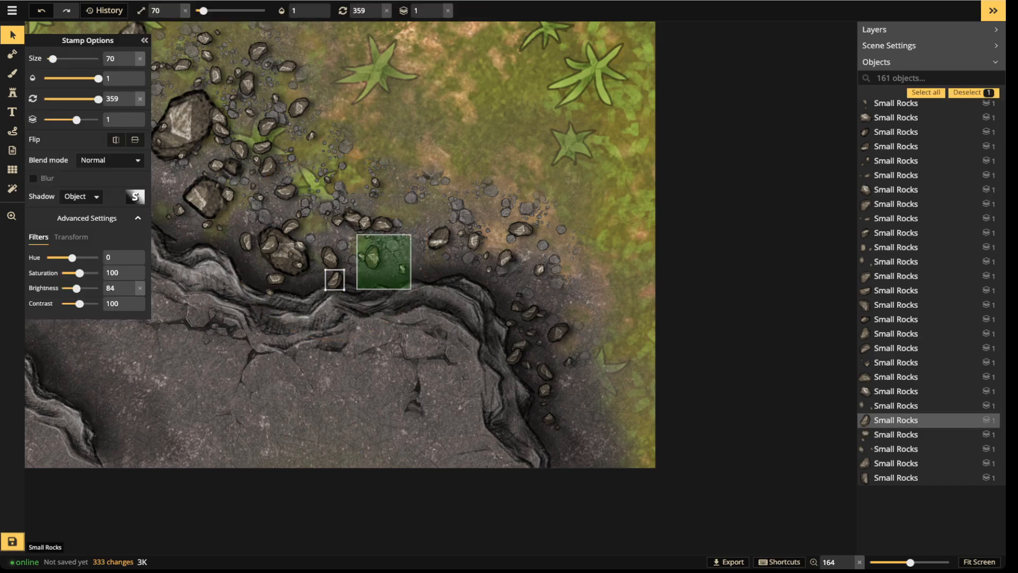
shift+click(374, 257)
shift+click(344, 259)
shift+click(273, 279)
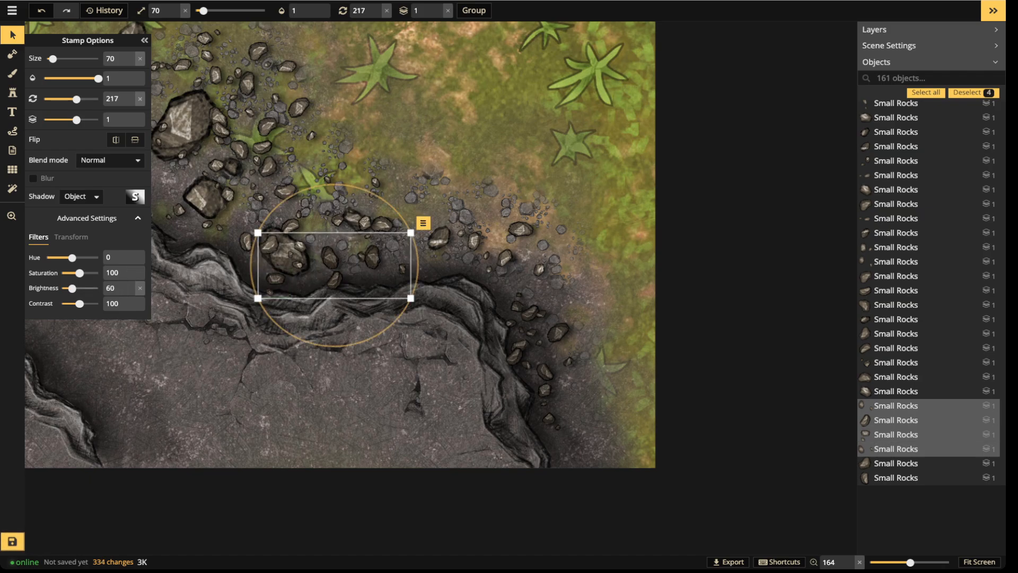
click(251, 266)
scroll(252, 267, down, 3)
drag(251, 267, 447, 267)
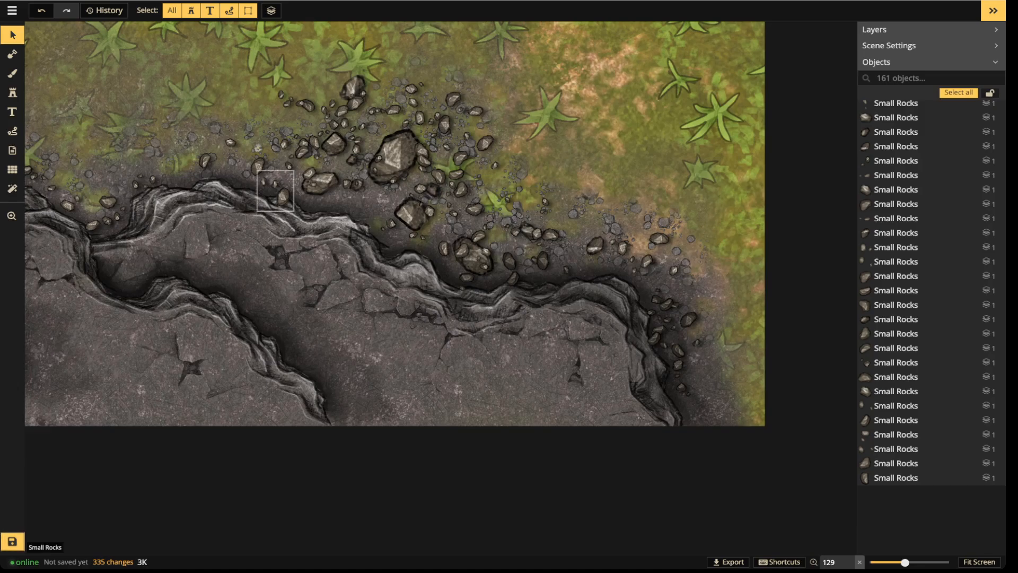
scroll(381, 188, up, 3)
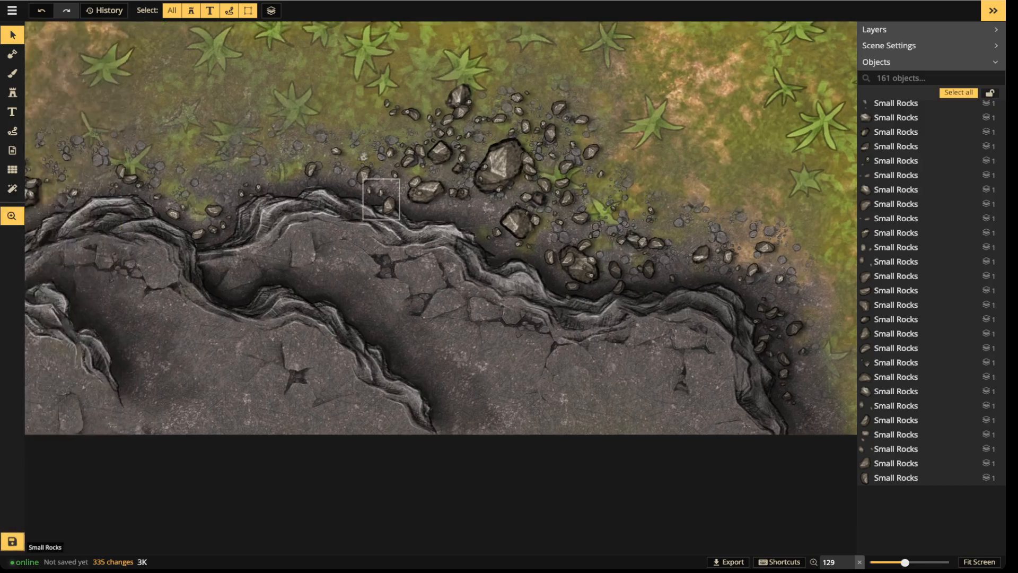
Select seven small rocks along the upper edges of the middle and left cliffs and set their brightness to 81.
click(383, 184)
scroll(422, 144, down, 3)
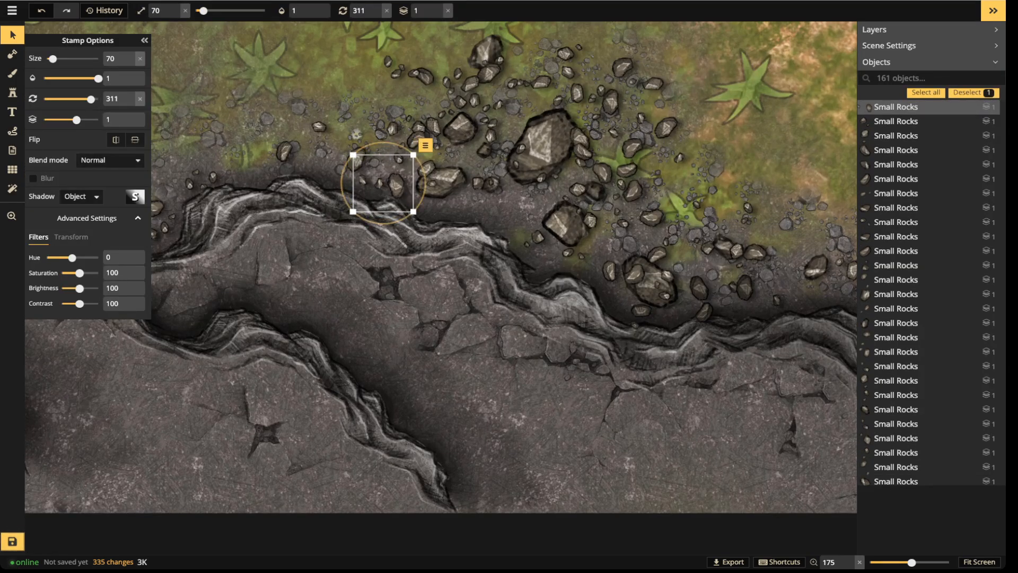
shift+click(356, 160)
scroll(395, 234, left, 5)
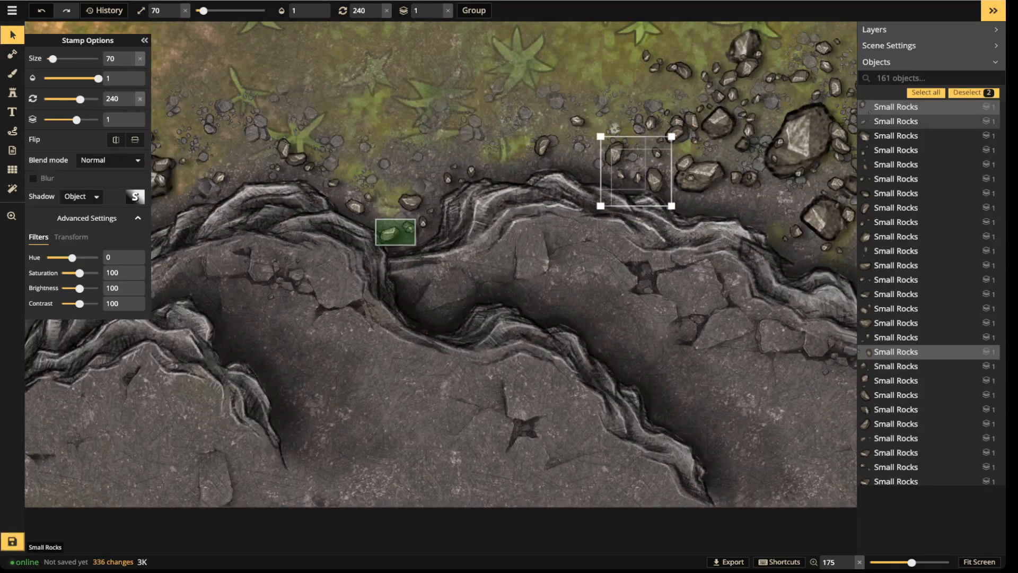
shift+click(395, 232)
shift+click(355, 206)
shift+click(219, 175)
scroll(218, 175, up, 3)
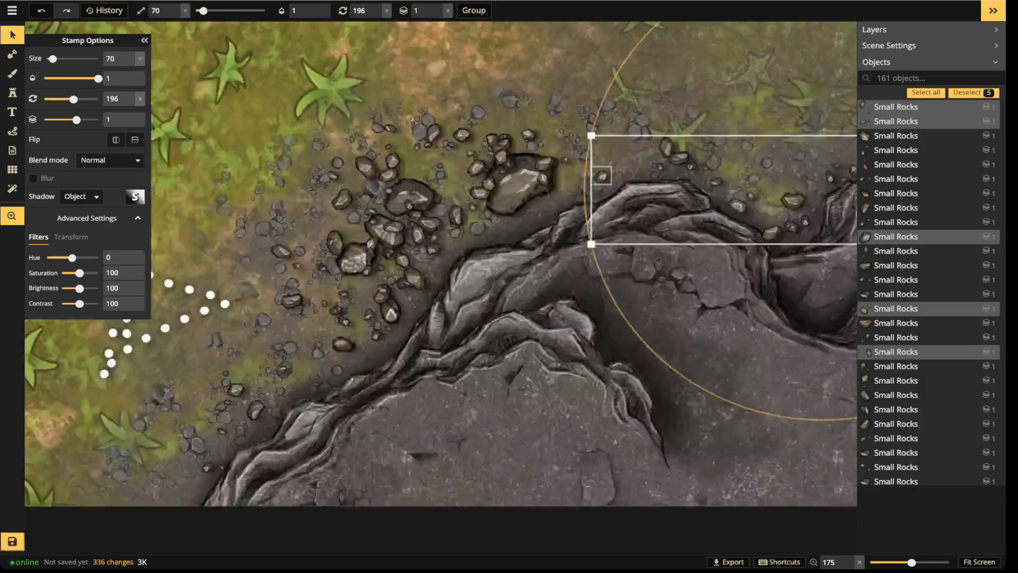
shift+click(402, 281)
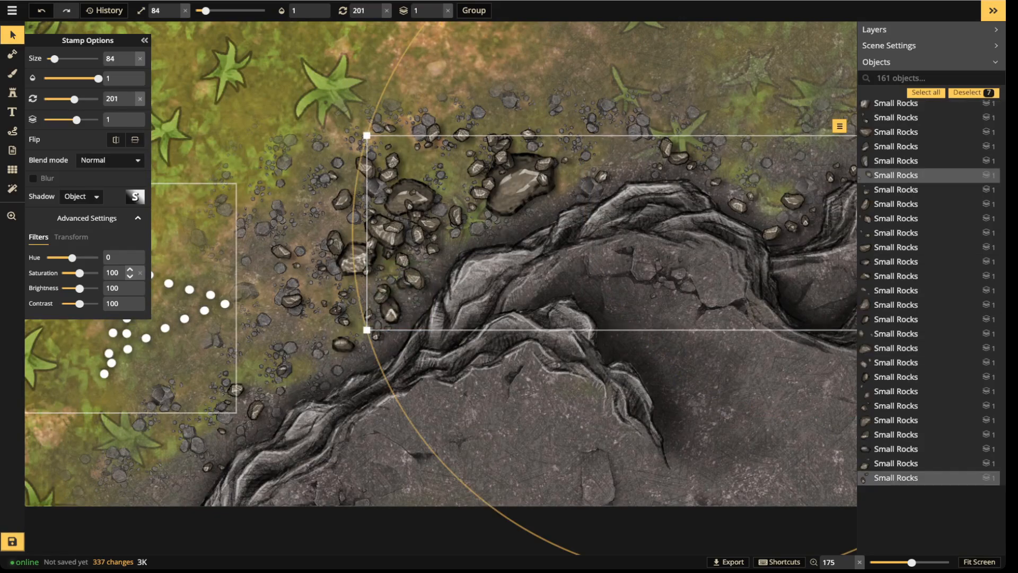
drag(80, 288, 76, 288)
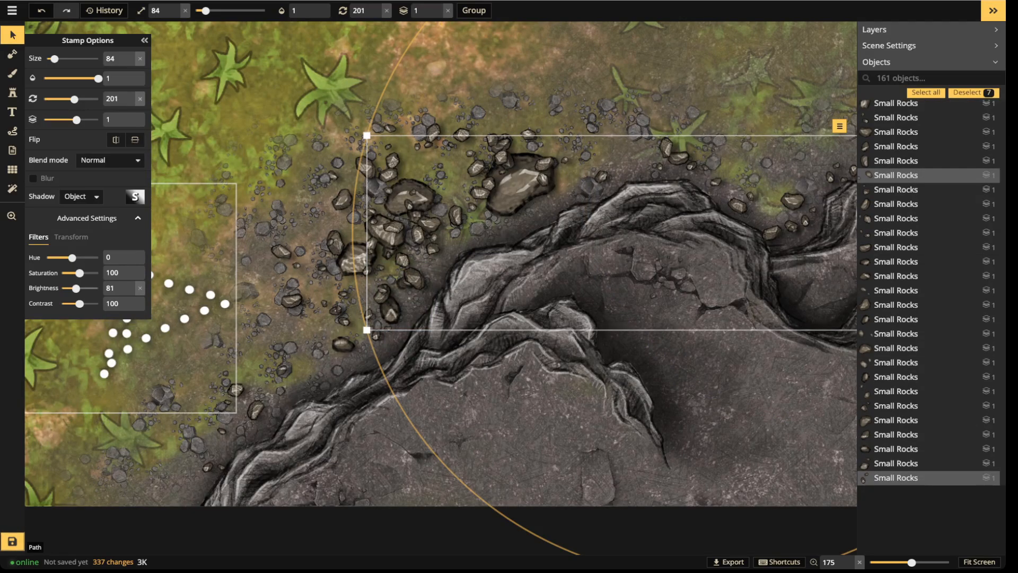
key(Escape)
Nudge the small dark rock on the right cliff's upper edge sideways and lower its brightness to 0.
scroll(453, 244, down, 5)
key(space)
drag(716, 228, 380, 221)
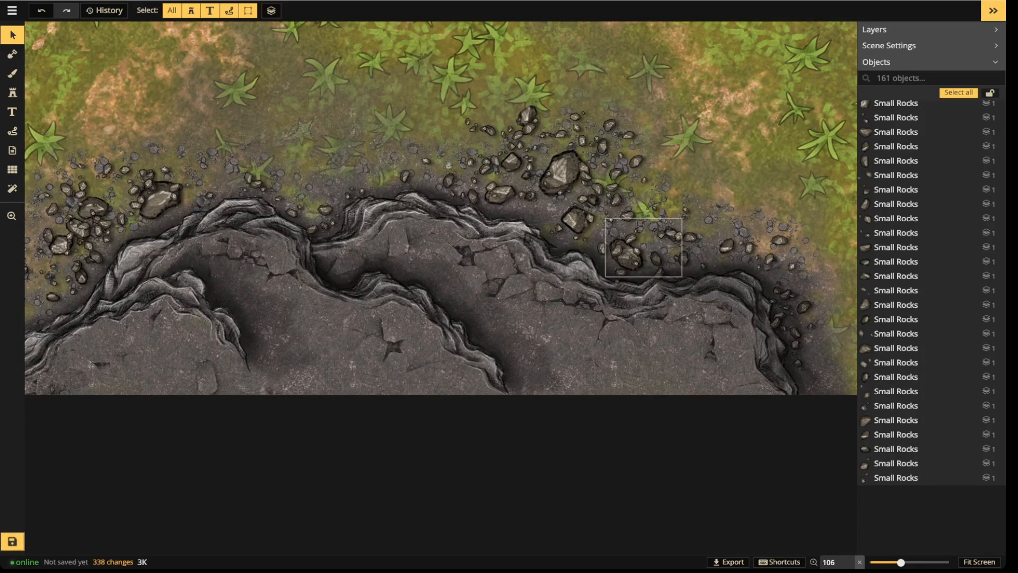
scroll(657, 273, up, 2)
click(658, 273)
drag(659, 272, 674, 271)
scroll(674, 271, up, 3)
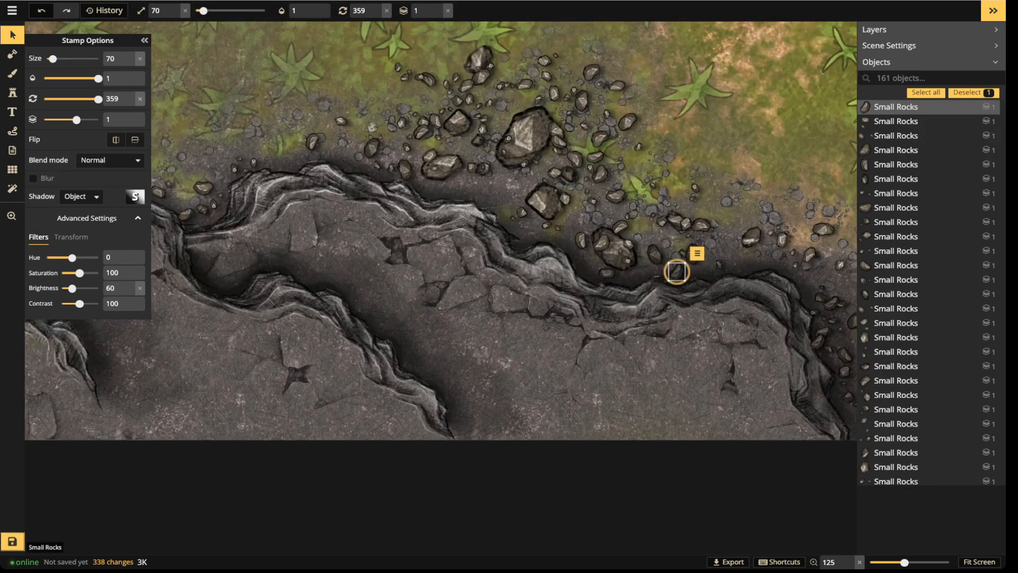
drag(73, 288, 61, 288)
key(Escape)
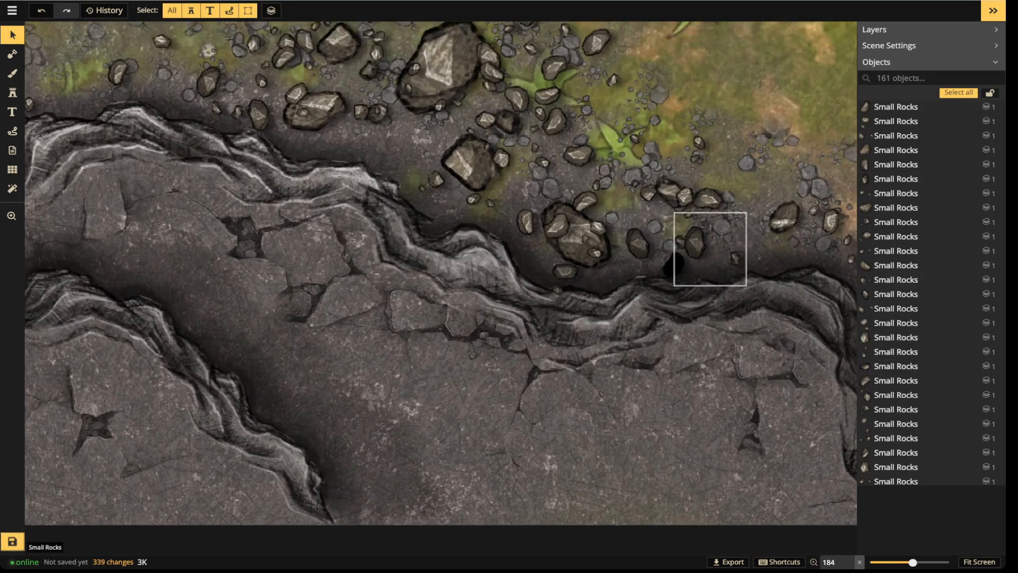
Move the black rock farther right along the right cliff's upper edge and set its brightness to 48.
scroll(711, 281, up, 2)
drag(668, 262, 782, 253)
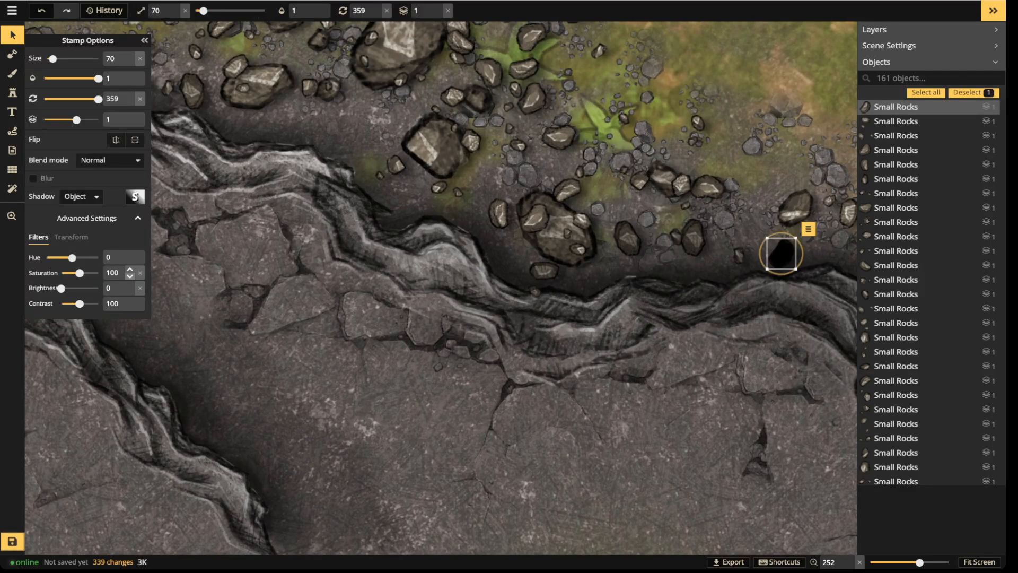
drag(61, 288, 70, 288)
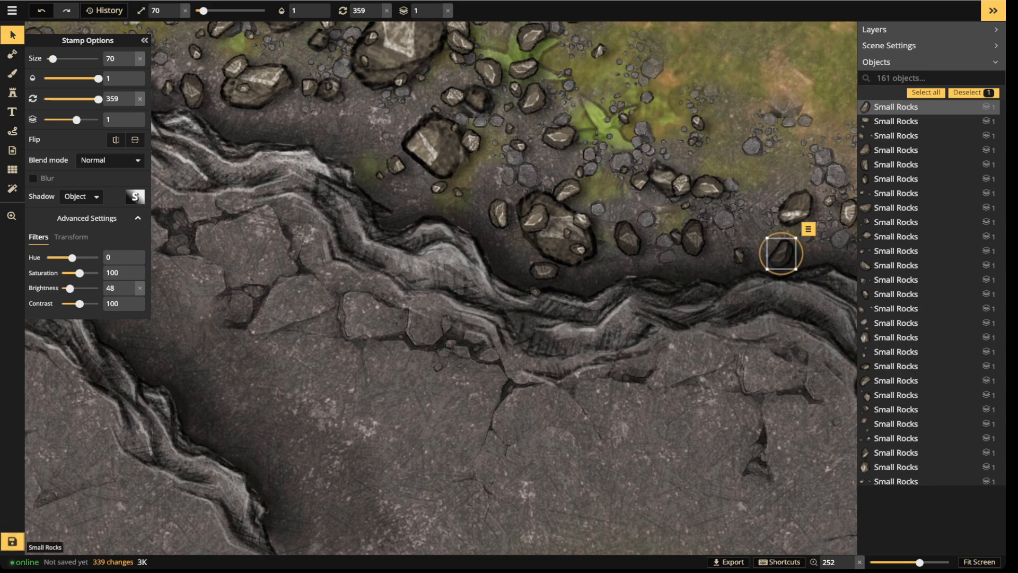
click(691, 280)
drag(690, 279, 507, 142)
scroll(581, 272, down, 5)
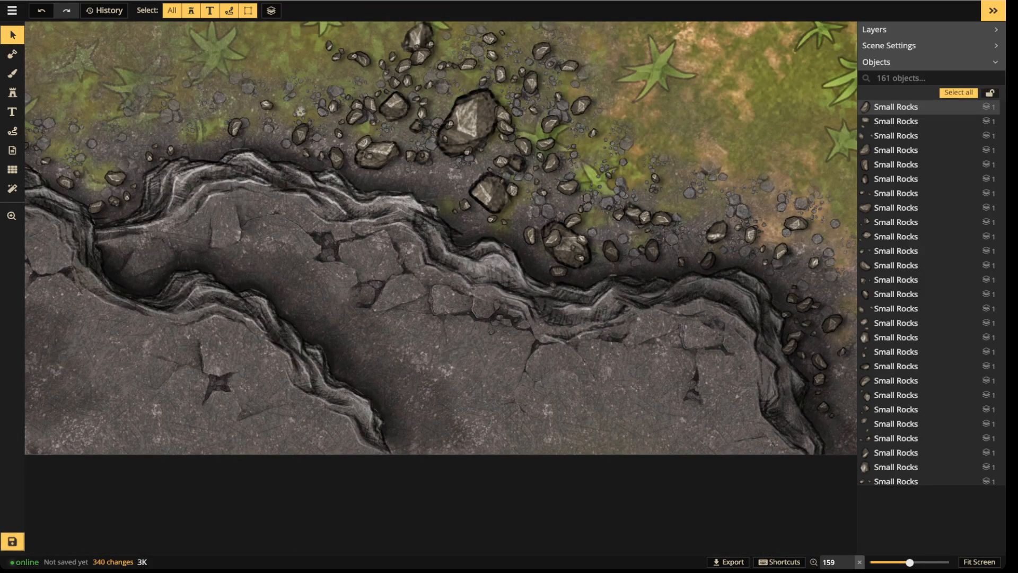
Delete the dotted direction arrow on the grass beside the left cliff.
scroll(353, 219, down, 3)
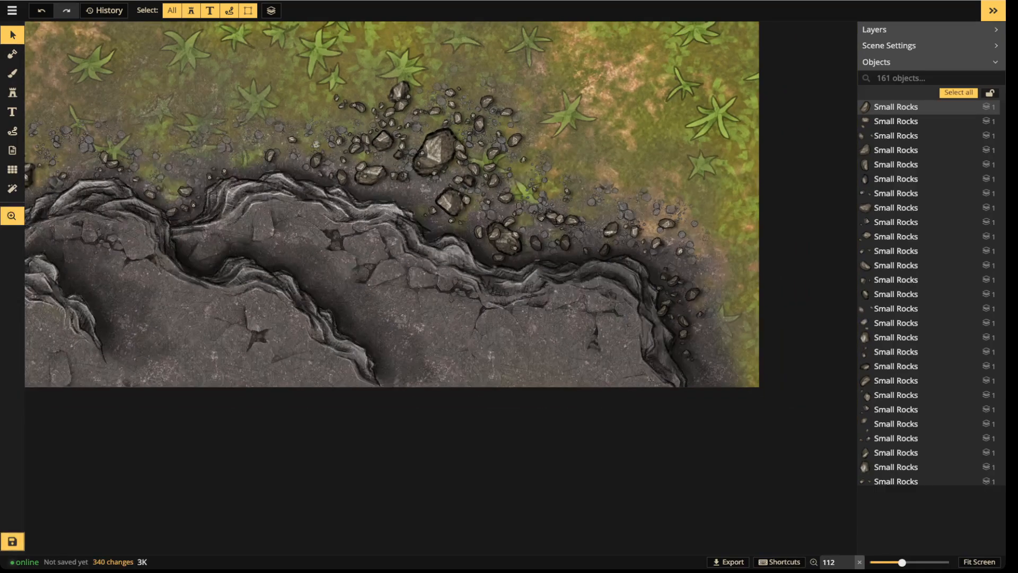
drag(352, 218, 435, 257)
drag(266, 231, 406, 233)
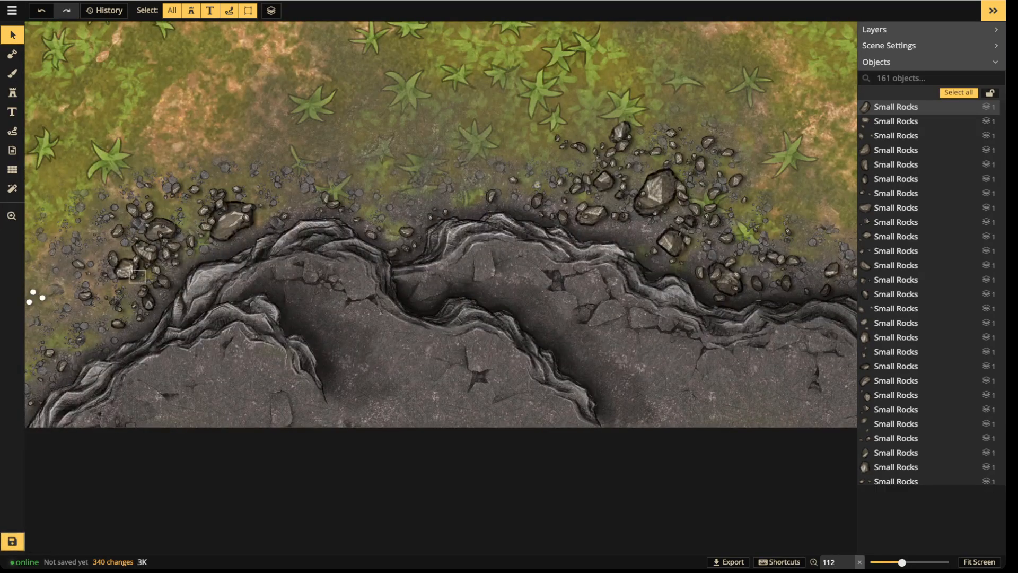
scroll(594, 174, down, 3)
drag(593, 174, 595, 138)
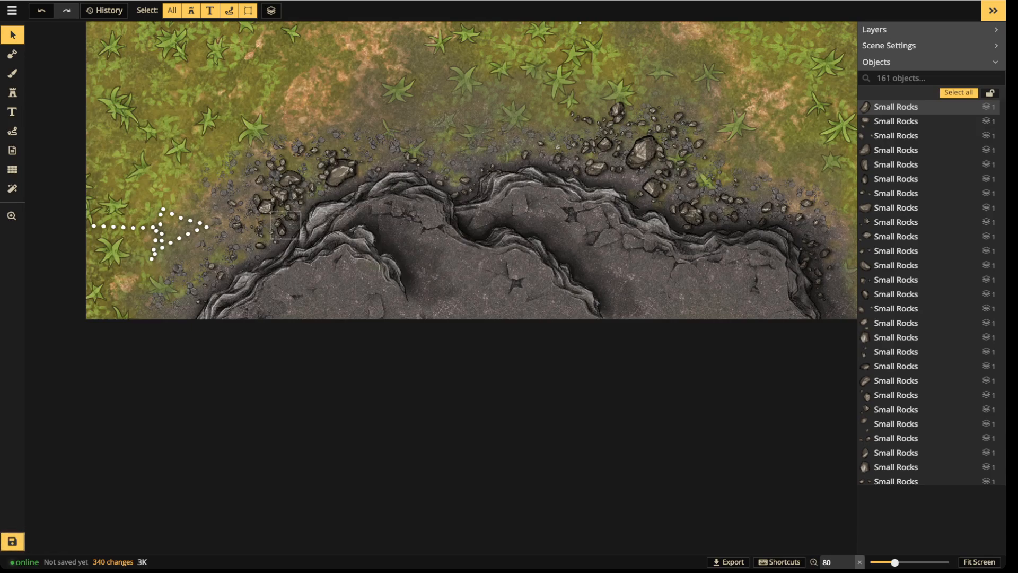
click(161, 228)
key(Delete)
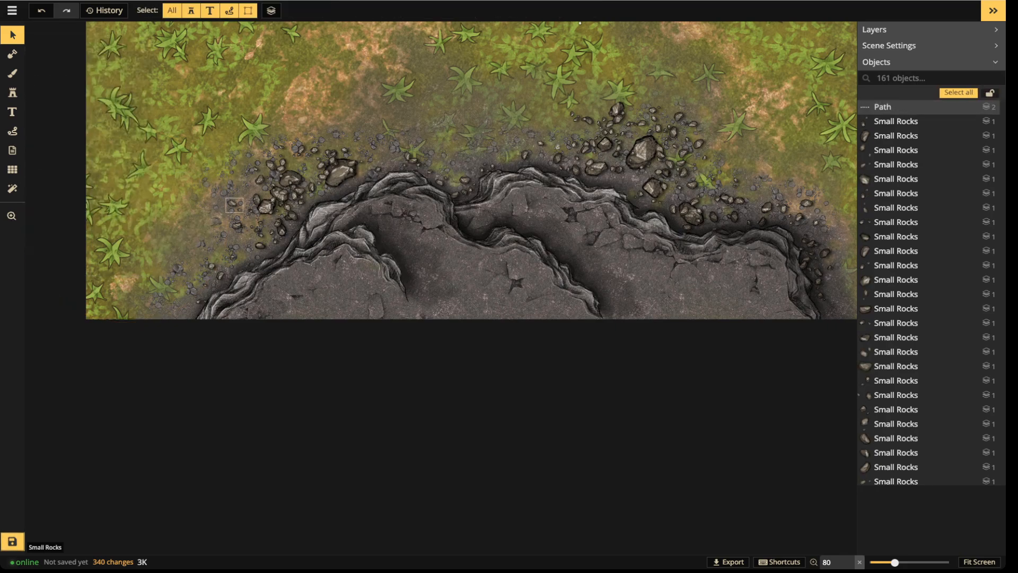
Set the dark brush texture's placement to size 155.04, rotation 61, X offset 54.4 and Y offset -45.6.
scroll(440, 174, down, 1)
drag(583, 179, 557, 234)
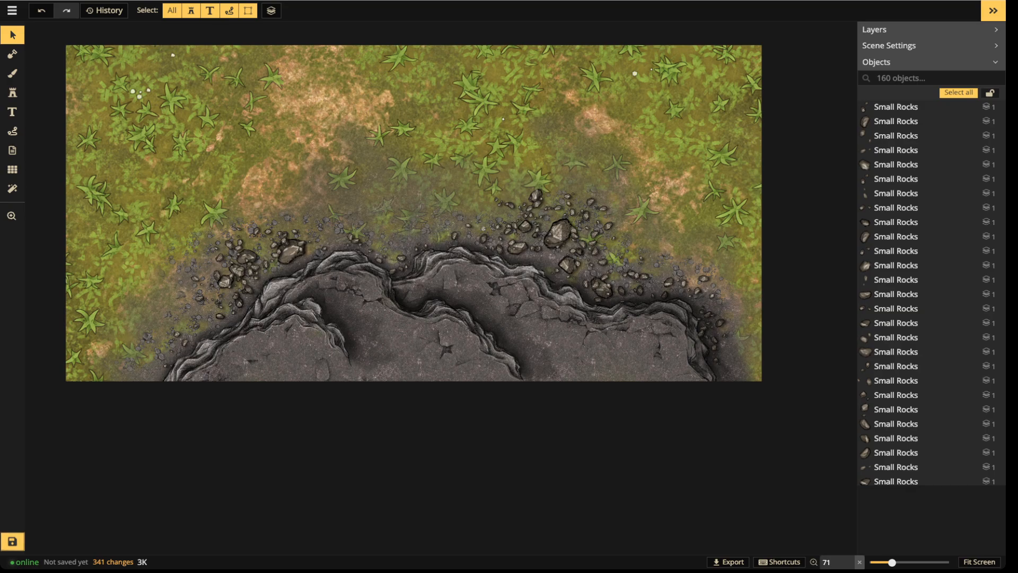
scroll(346, 259, up, 1)
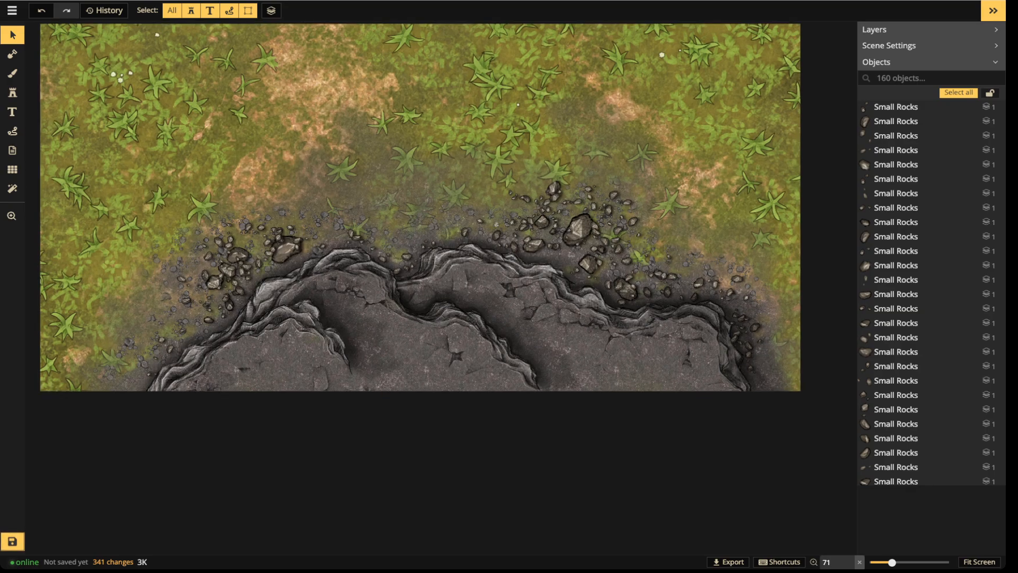
scroll(431, 314, up, 2)
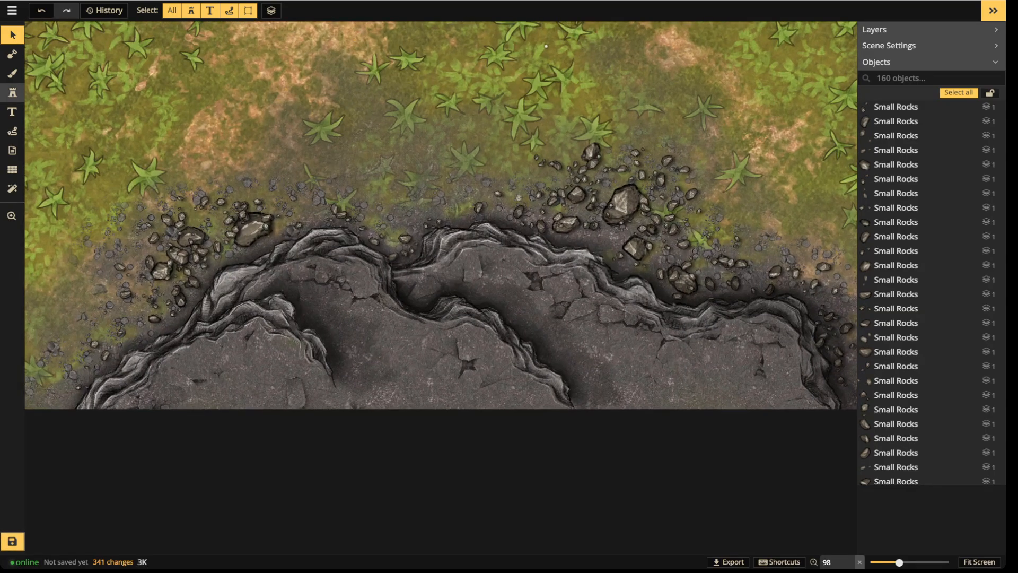
click(12, 73)
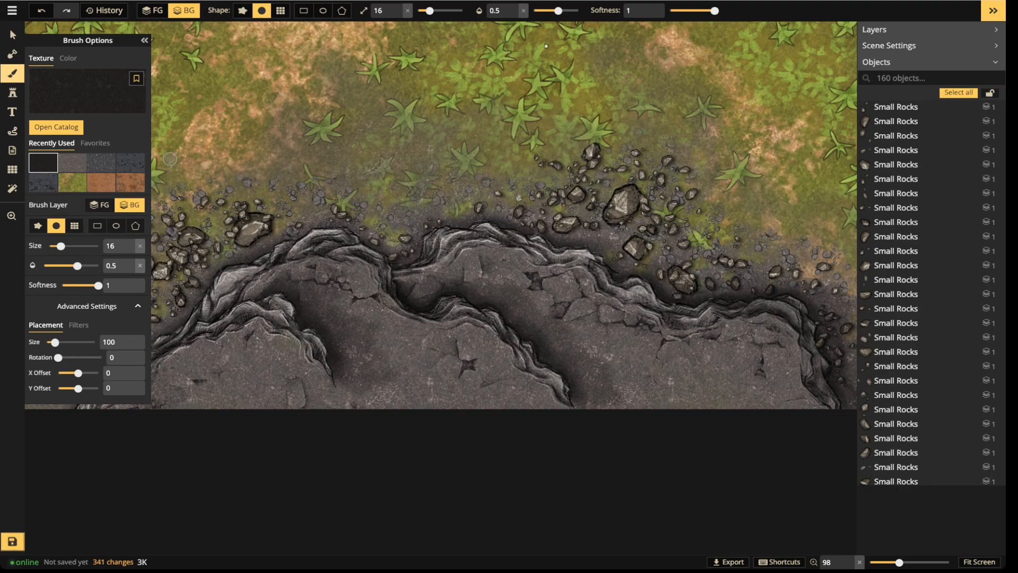
click(56, 342)
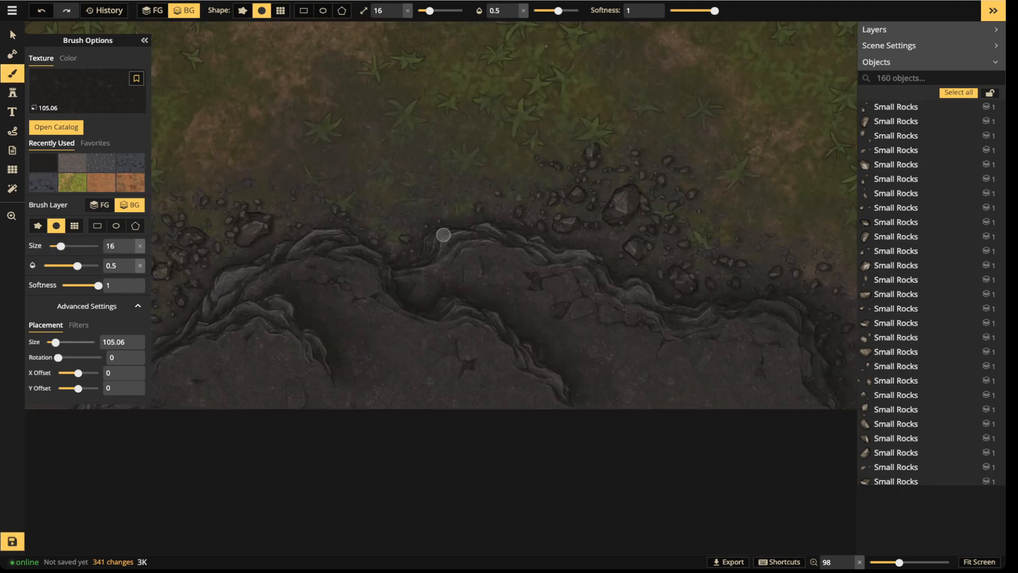
scroll(443, 235, up, 10)
scroll(443, 235, down, 6)
scroll(443, 235, up, 2)
drag(58, 357, 69, 388)
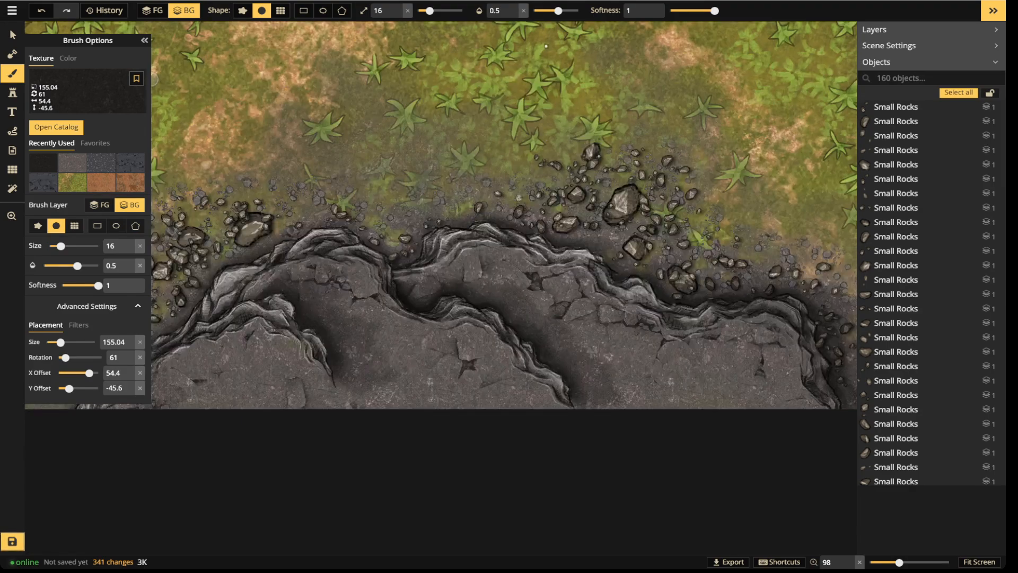
Add the dark brush texture to the favorites and look through the favorite textures.
click(136, 79)
click(95, 143)
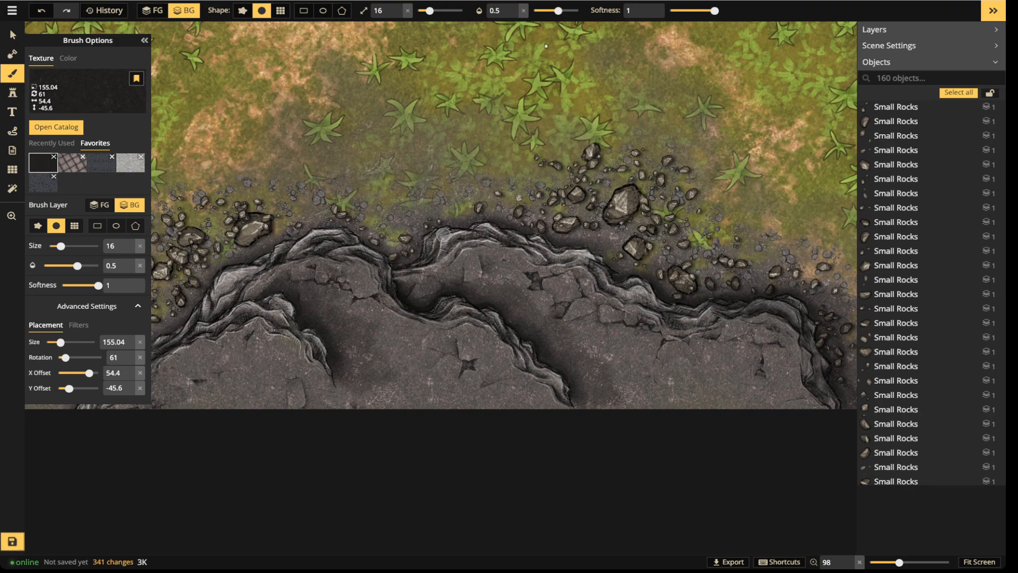
click(51, 143)
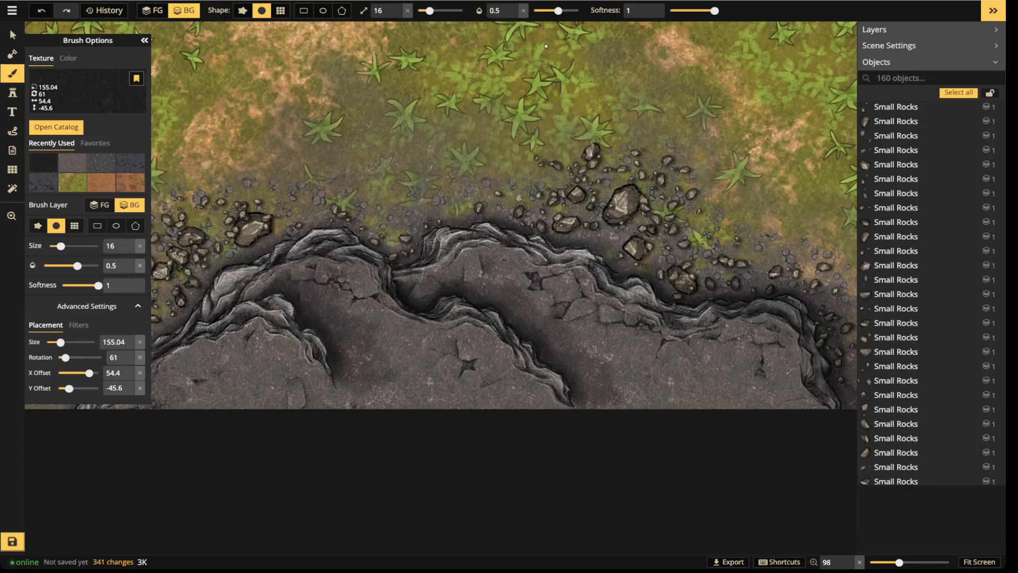
click(144, 40)
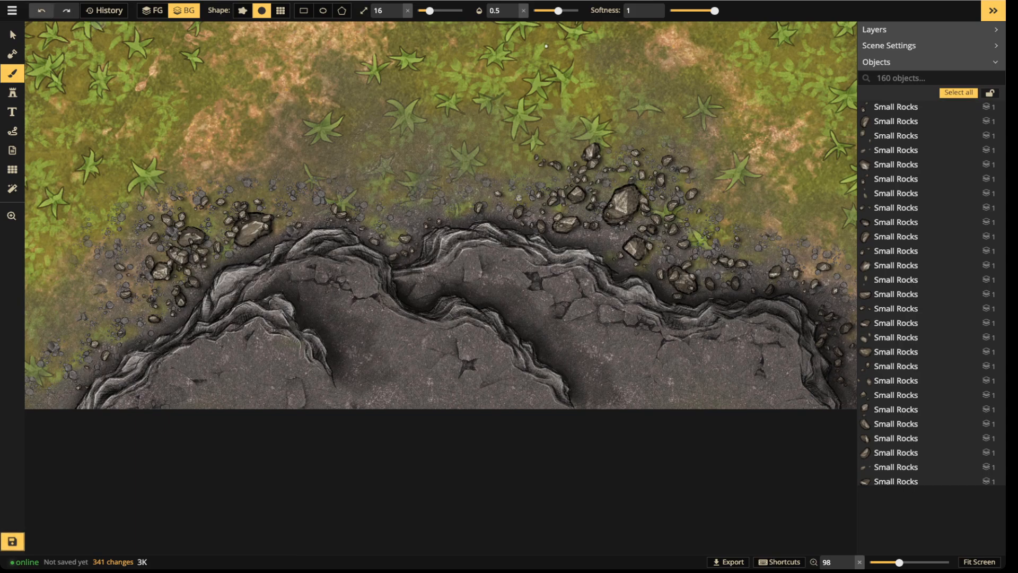
Limit the object selection filter to groups only.
click(13, 35)
scroll(669, 148, down, 3)
key(space)
drag(670, 149, 585, 140)
scroll(928, 292, down, 5)
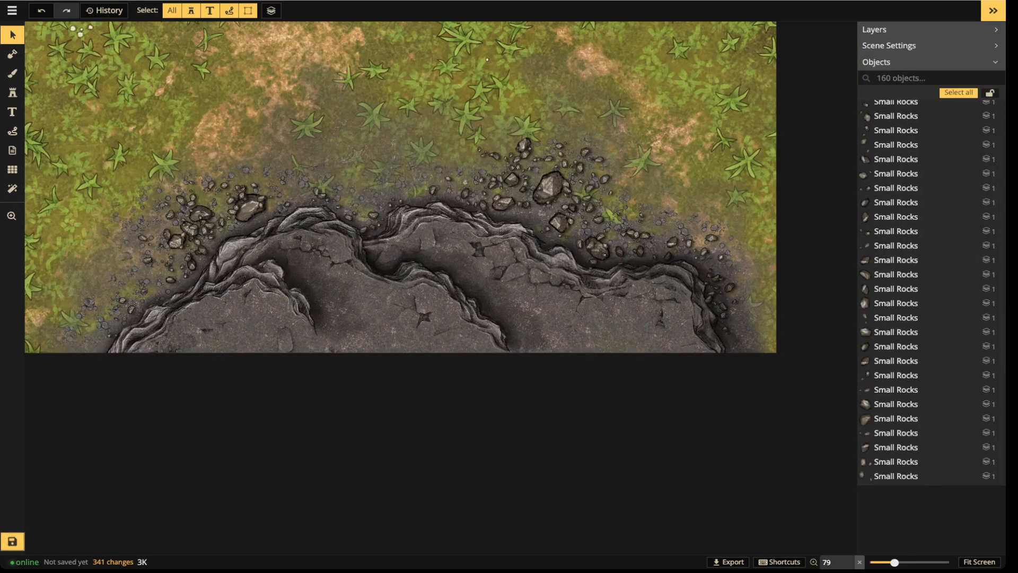
click(172, 11)
click(247, 11)
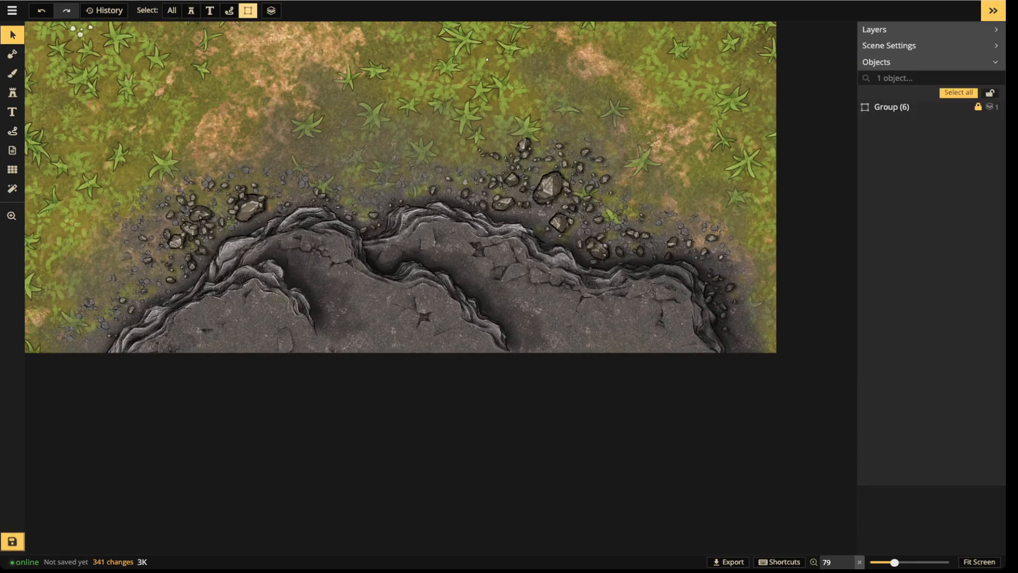
Rename the locked cliff group to ROCKS and deselect it.
click(896, 107)
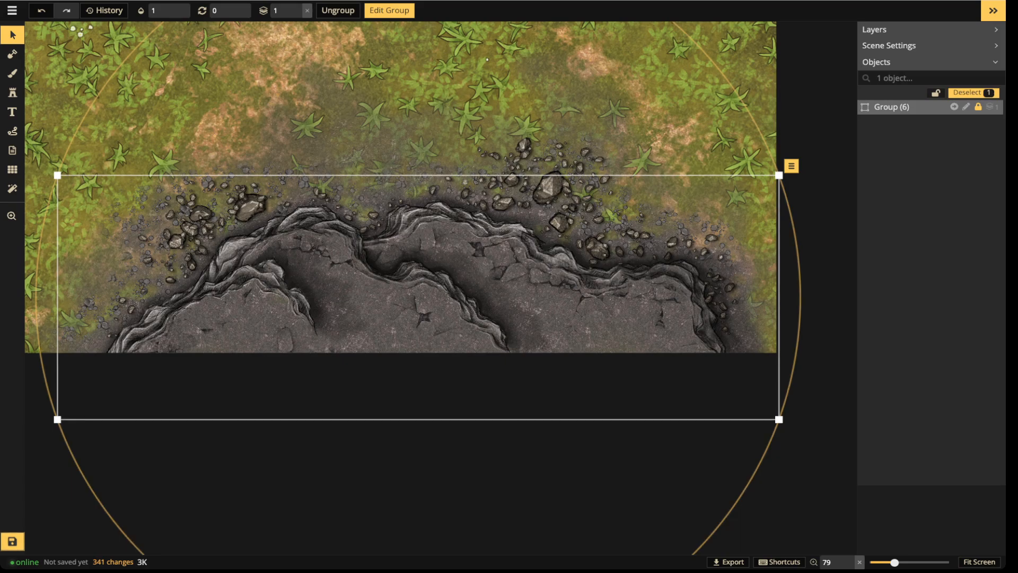
click(791, 166)
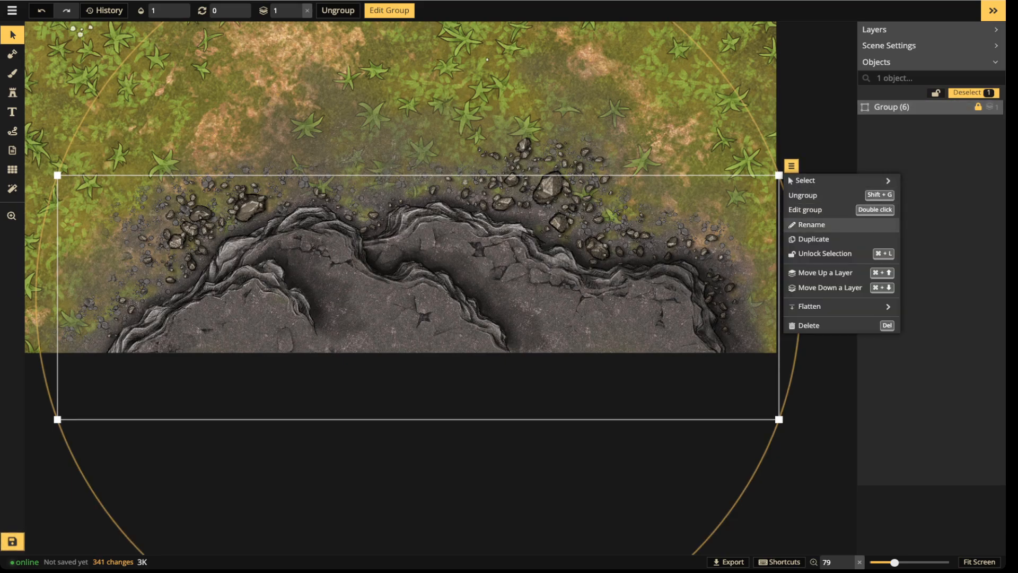
click(812, 195)
click(967, 107)
double_click(888, 108)
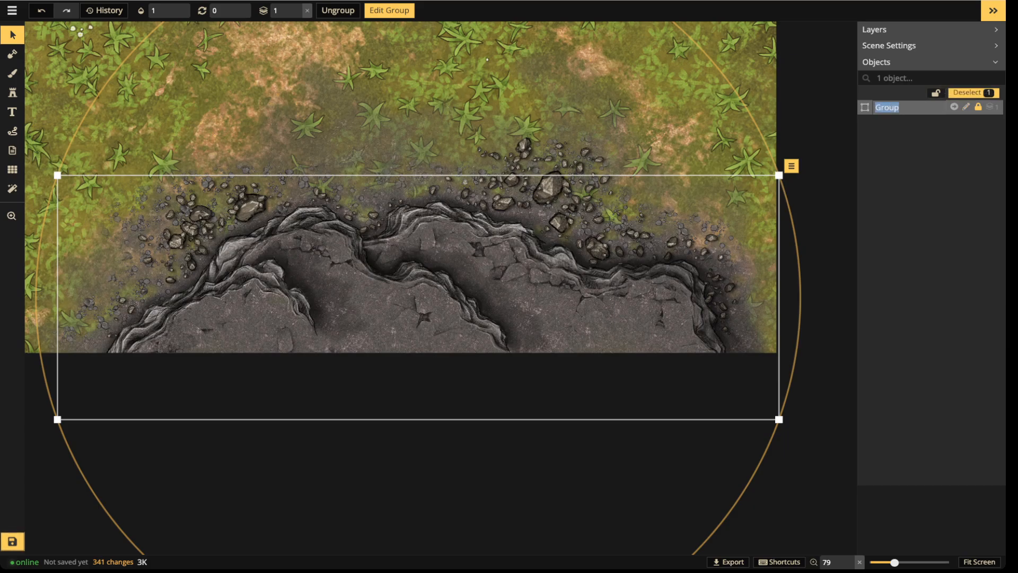
text(ROCKS)
key(Return)
key(Escape)
scroll(454, 108, down, 1)
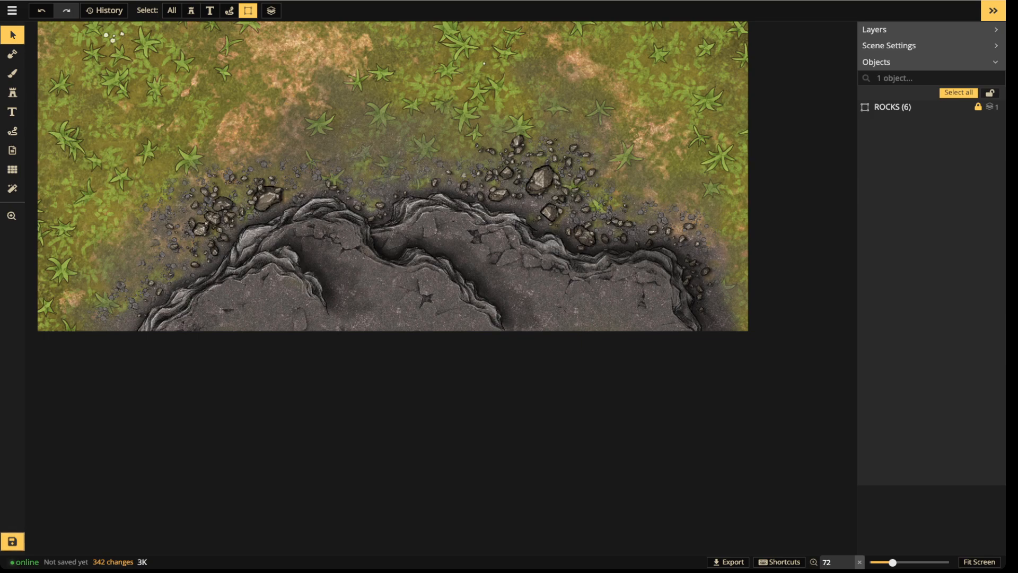
Set the selection filter back to all object types and activate the Brush tool.
click(172, 10)
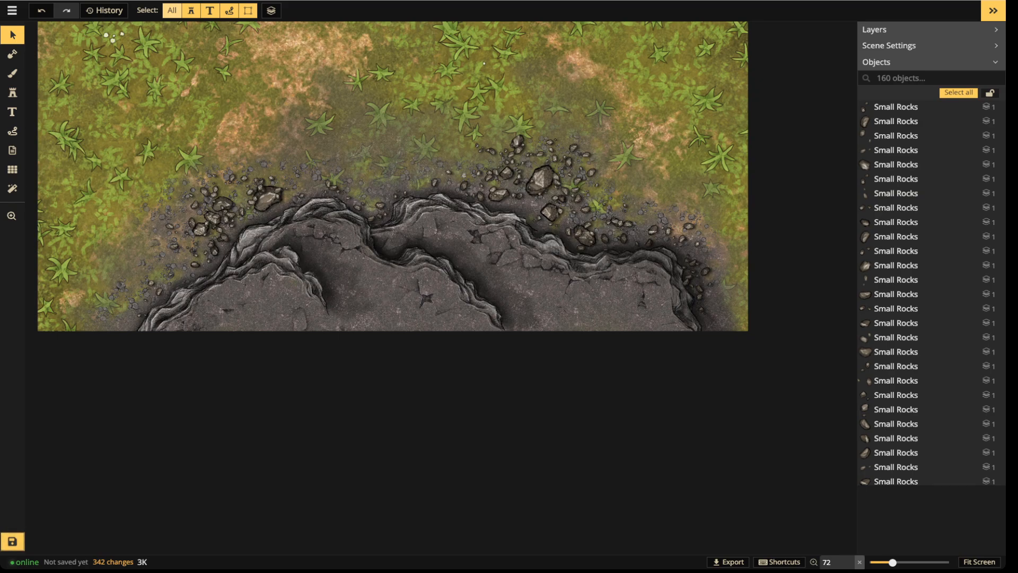
scroll(221, 191, down, 1)
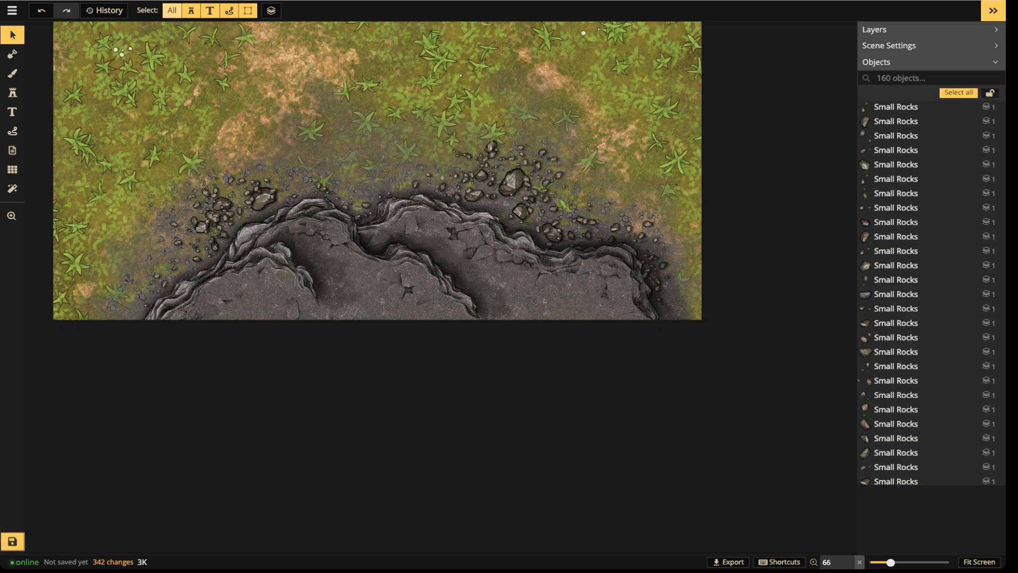
scroll(302, 308, down, 1)
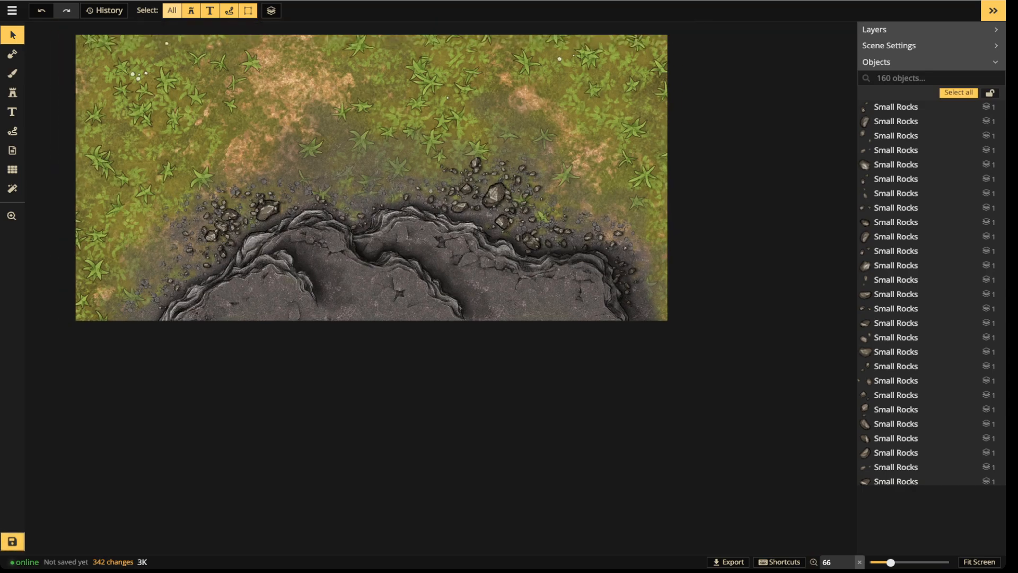
key(space)
drag(302, 309, 328, 427)
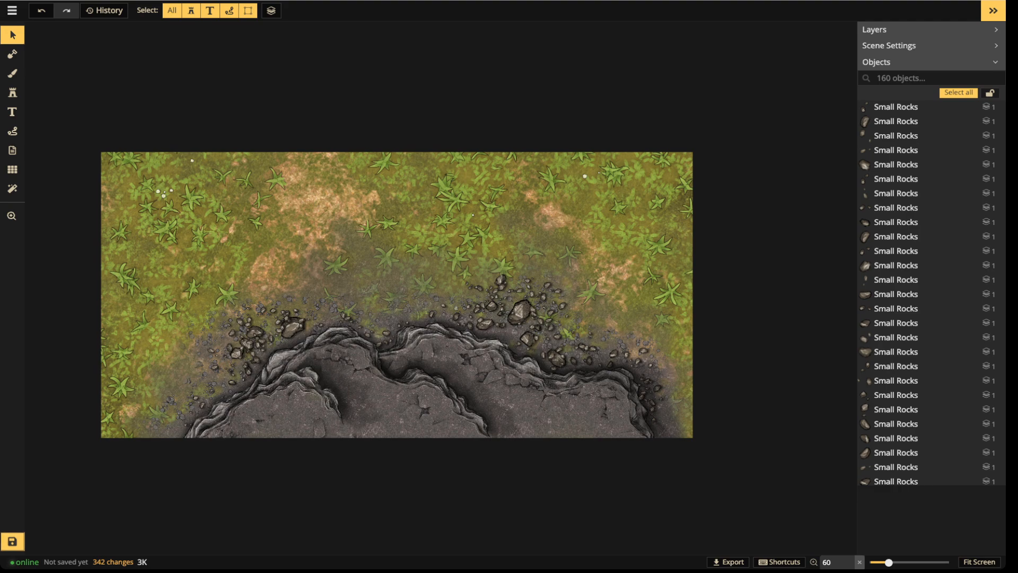
click(12, 73)
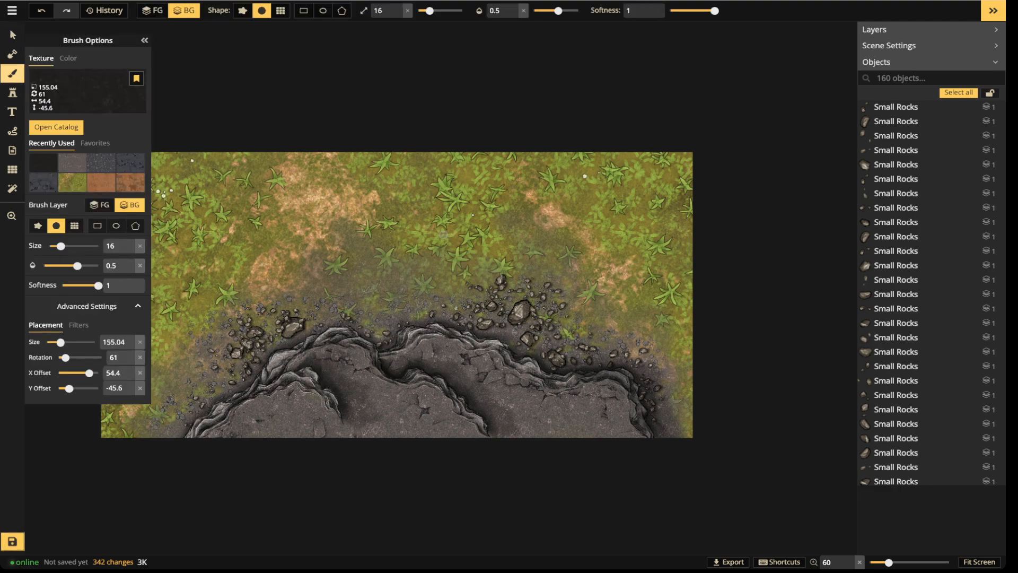
Remove all saved textures from the brush favorites, including the dark texture.
click(95, 143)
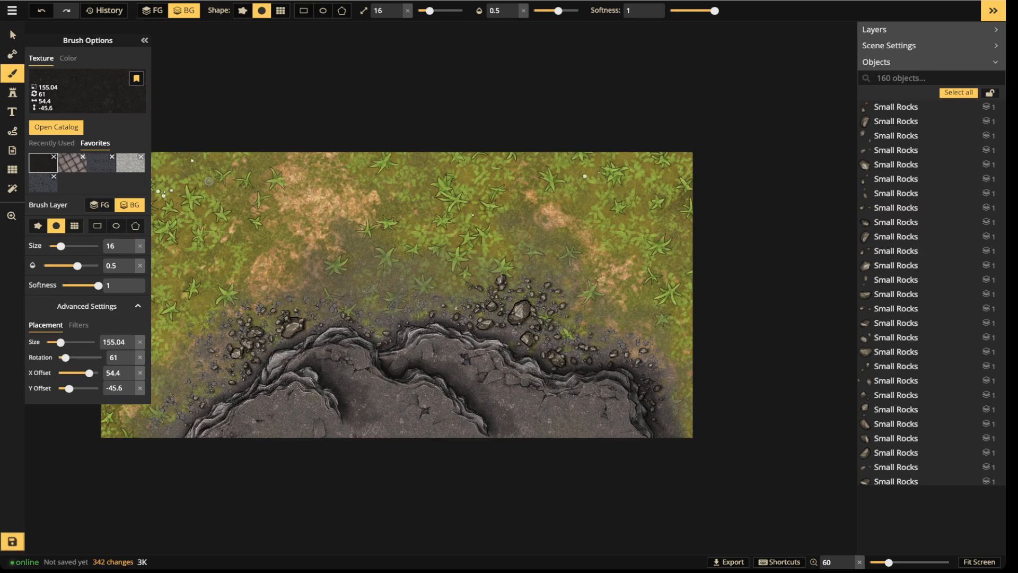
click(112, 156)
click(83, 157)
click(83, 157)
click(83, 157)
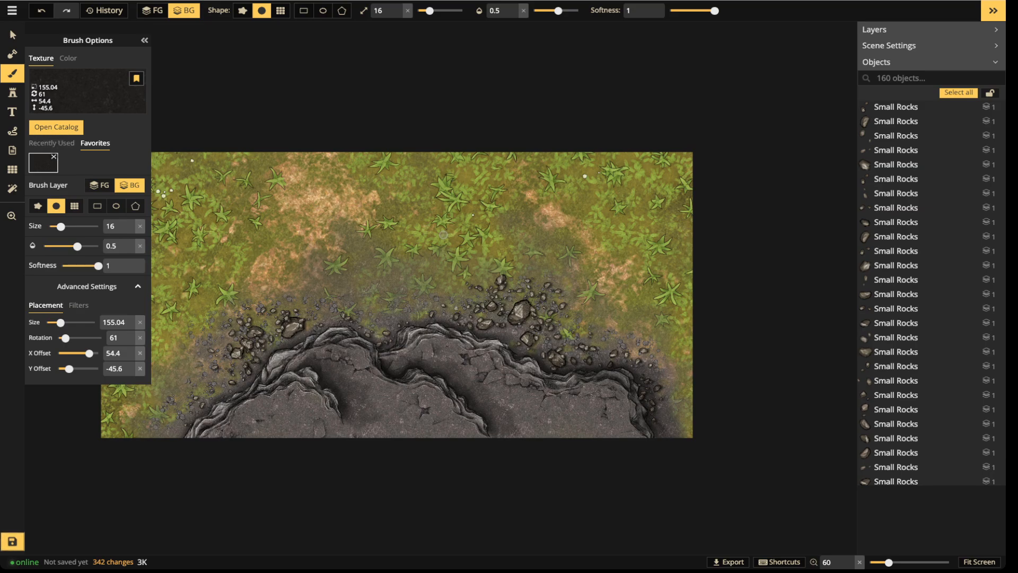
click(53, 156)
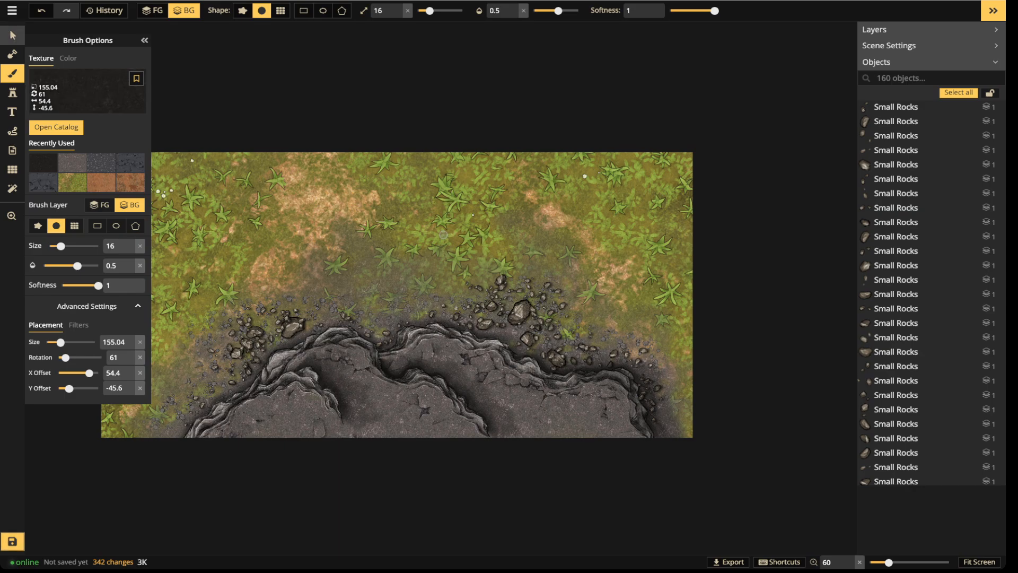
Activate the Select tool and save the map.
click(13, 35)
scroll(331, 300, up, 1)
scroll(331, 300, down, 1)
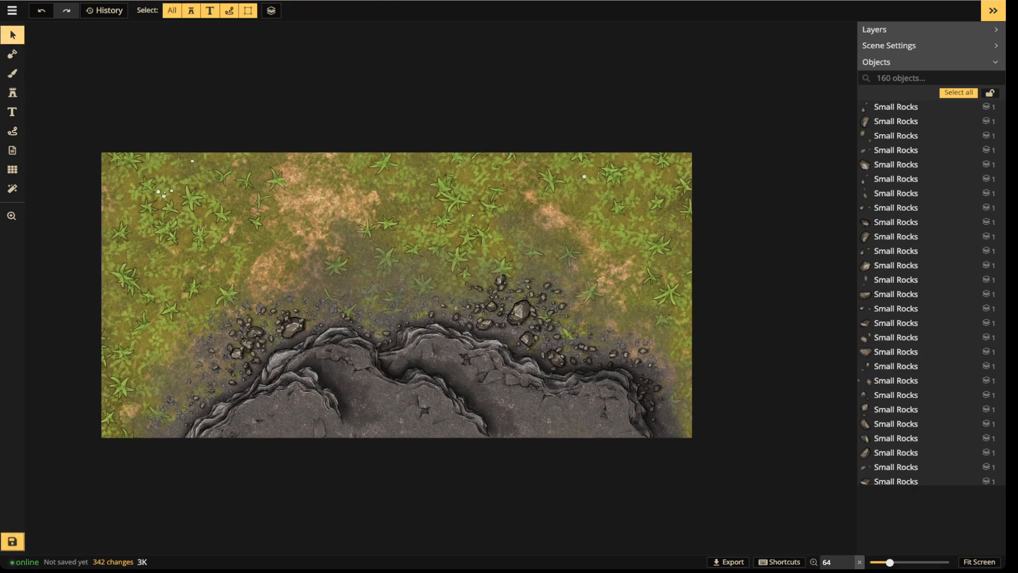
scroll(326, 306, down, 2)
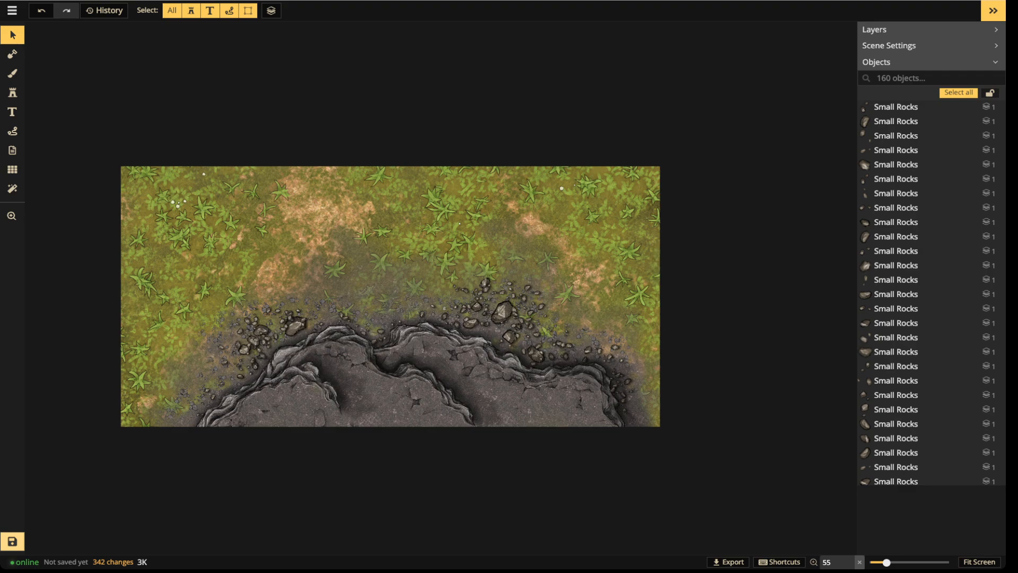
key(ctrl+s)
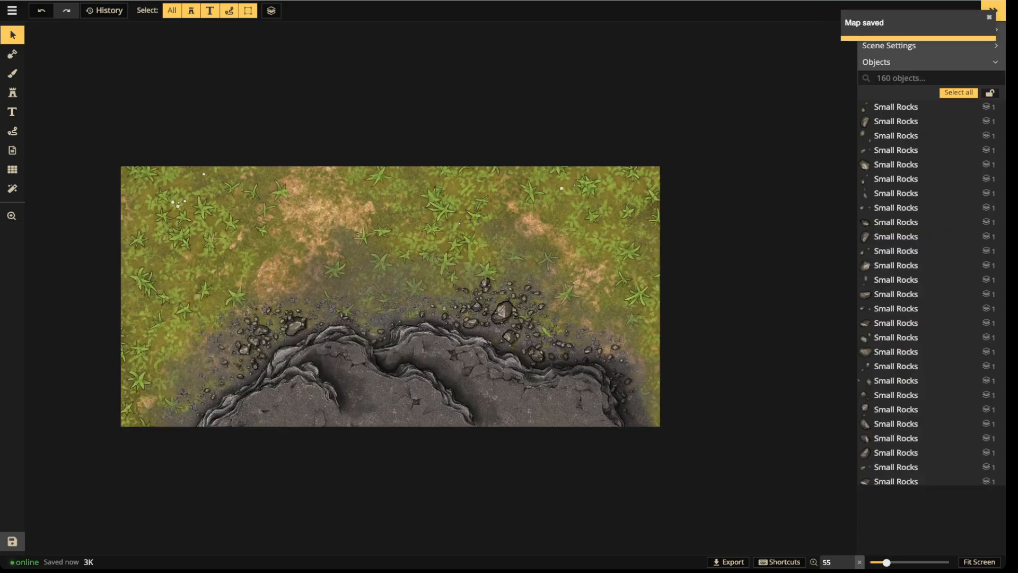
Activate the Stamp tool and search the stamp catalog for CLIP.
scroll(525, 365, up, 4)
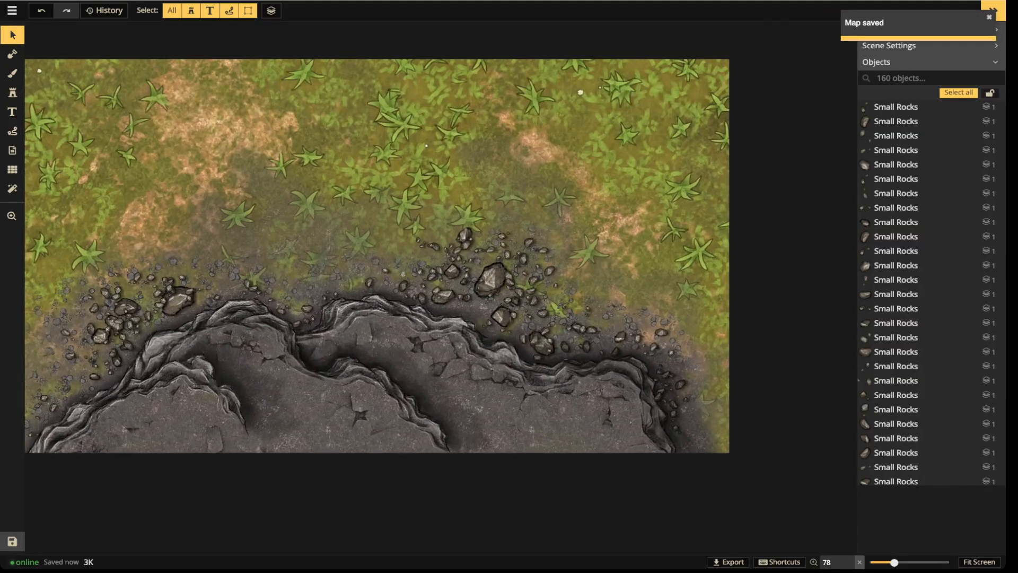
key(space)
drag(451, 296, 526, 259)
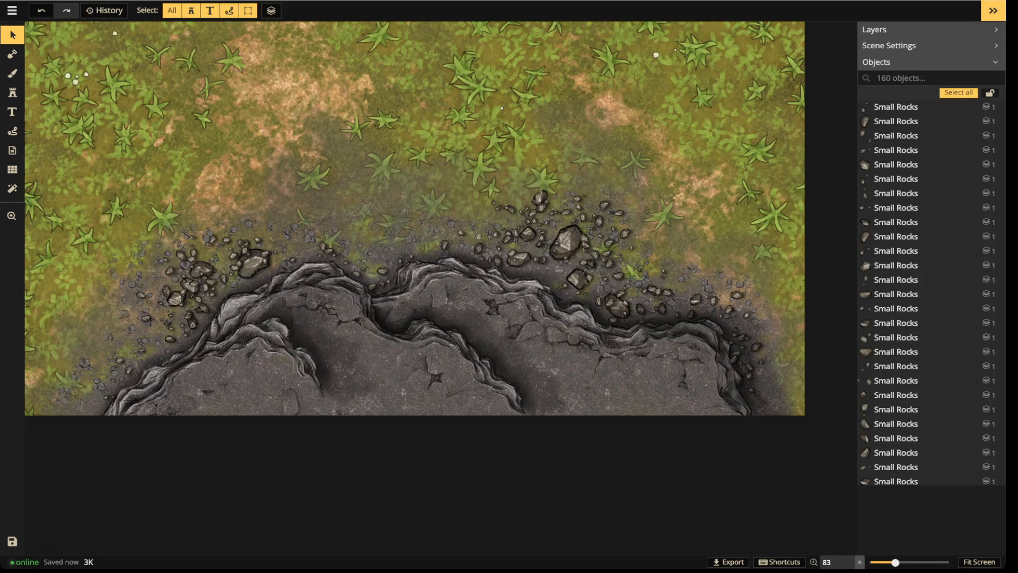
scroll(413, 218, down, 1)
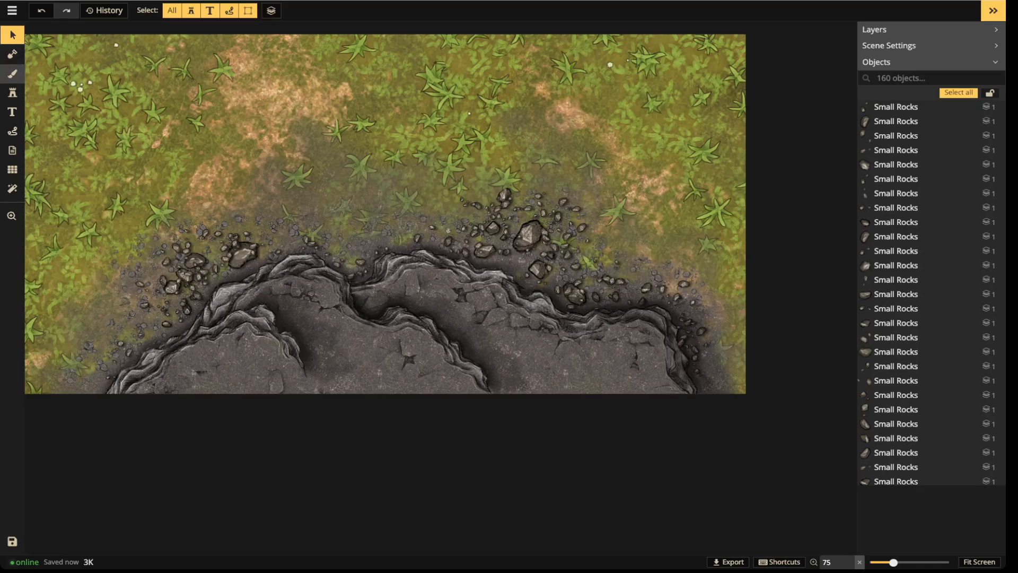
click(12, 73)
click(12, 92)
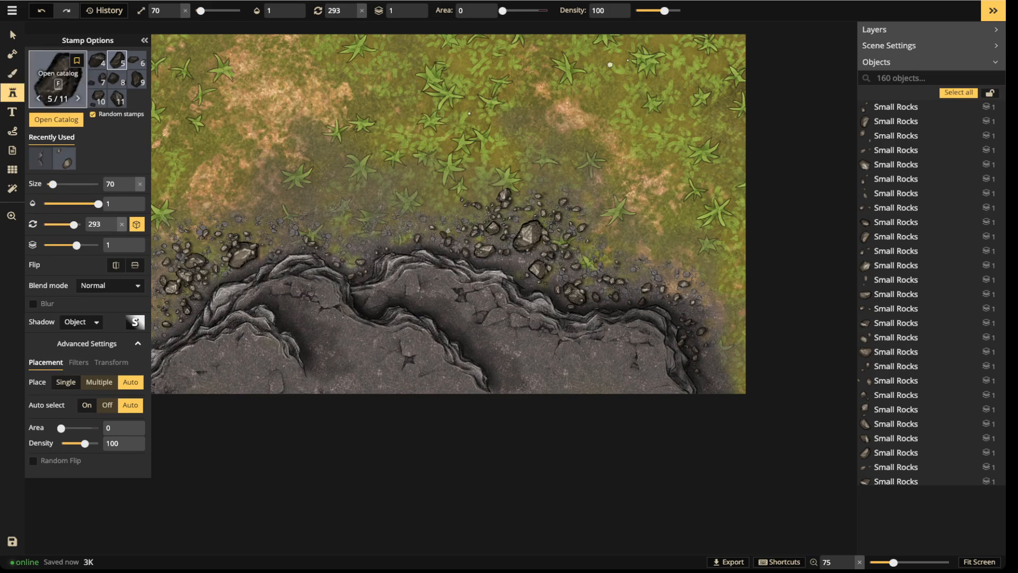
click(58, 80)
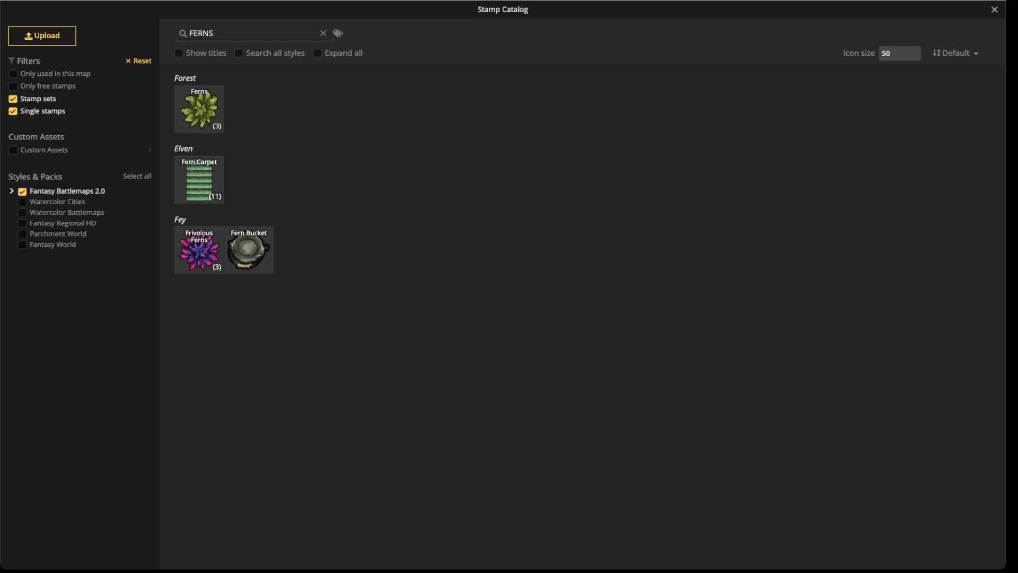
key(ctrl+a)
text(CLIP)
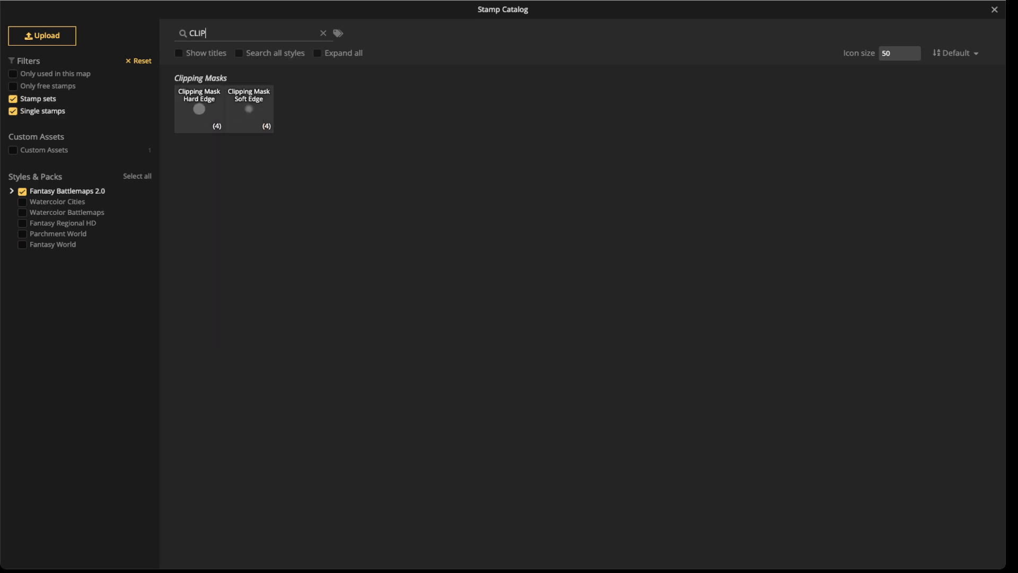
Expand the hard-edge and soft-edge clipping mask sets and choose the Edge Soft Circle stamp.
click(212, 126)
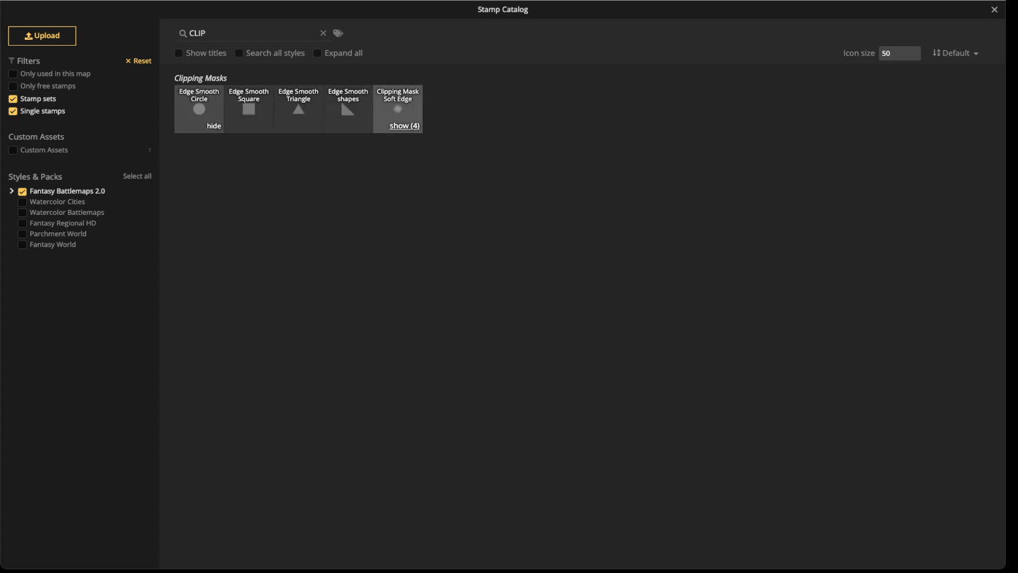
click(411, 126)
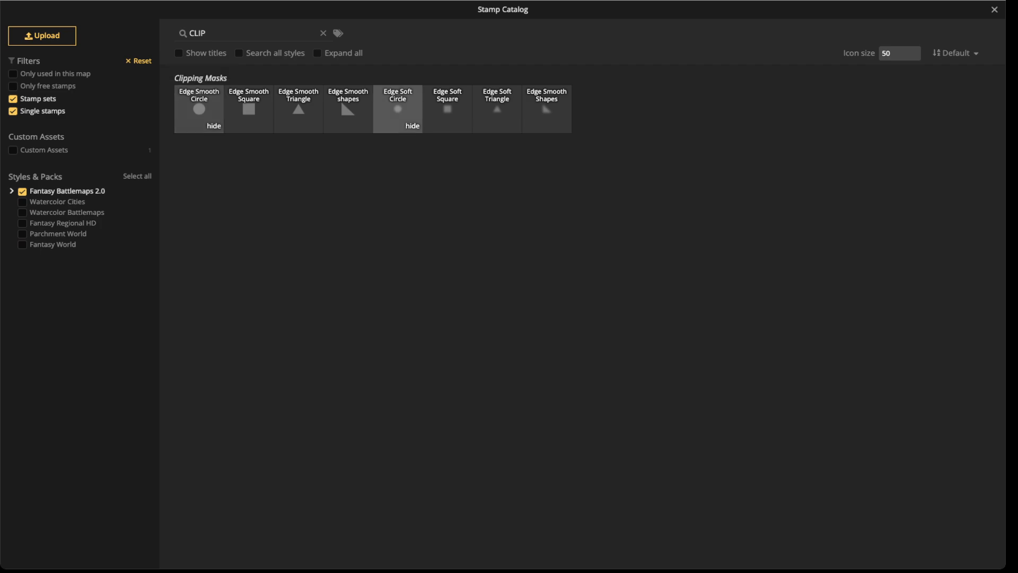
click(398, 109)
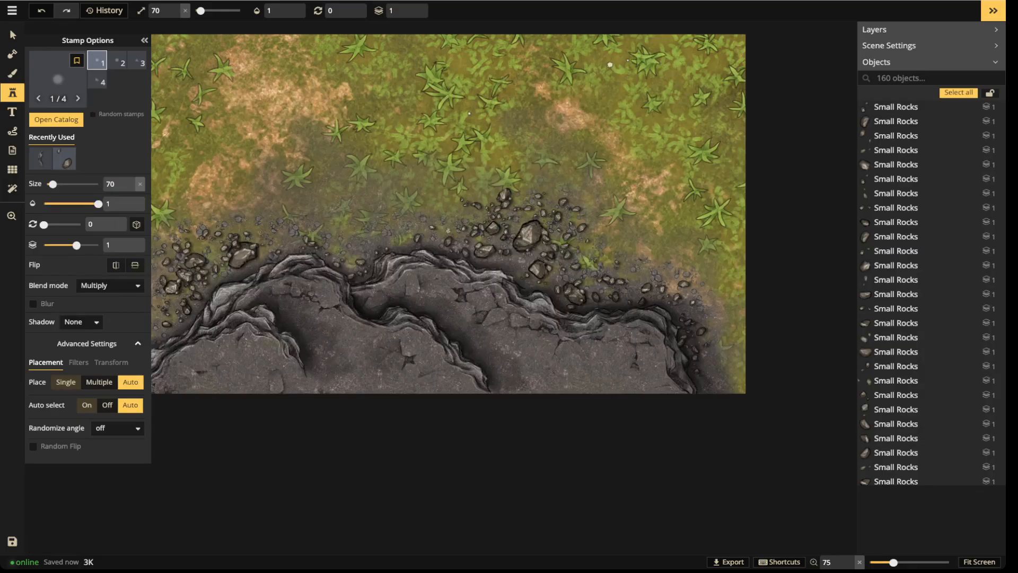
Set the stamp to layer 2 and size 150, and place the clipping mask on the grass above the cliffs.
scroll(445, 361, up, 2)
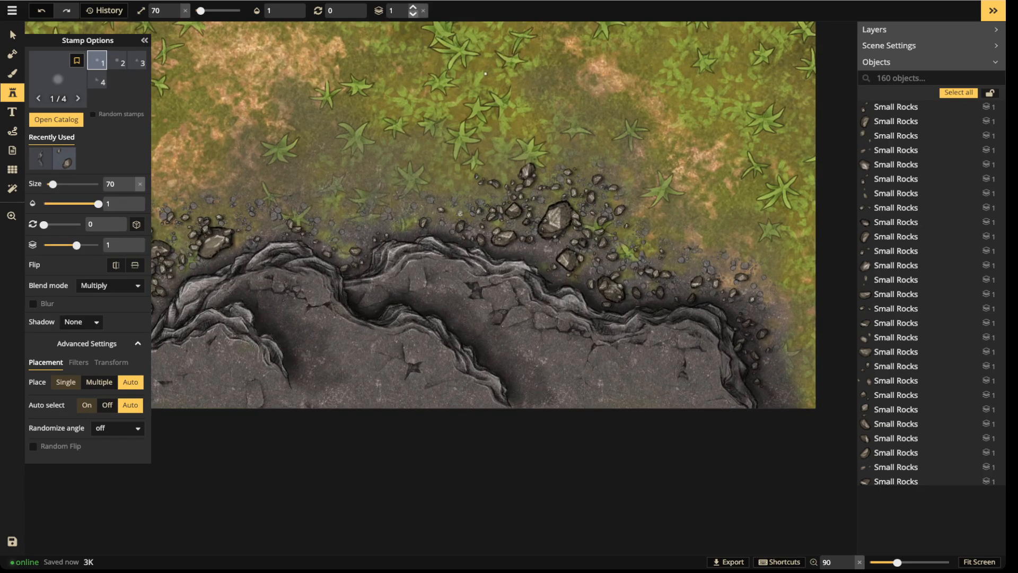
click(413, 7)
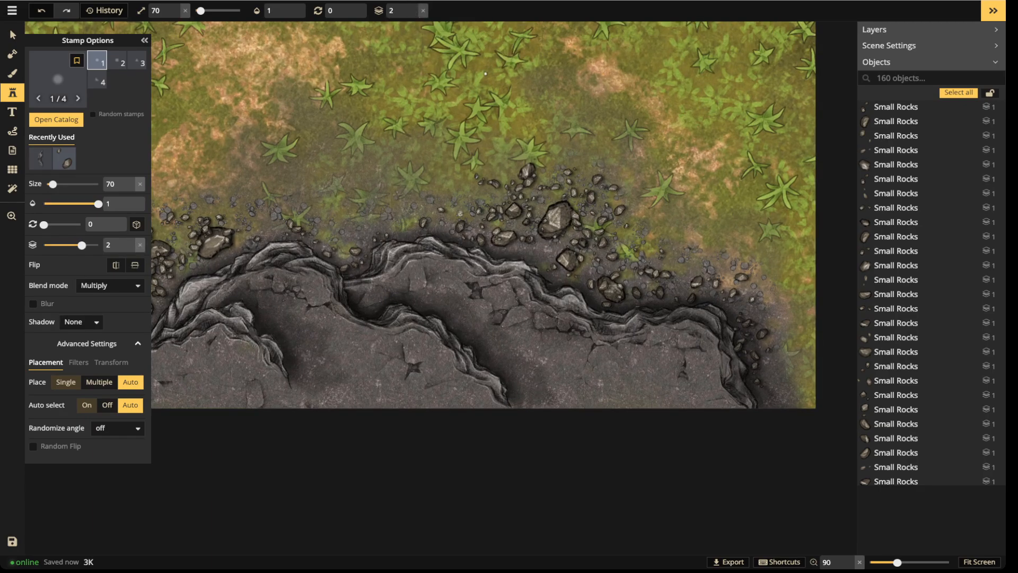
key(])
key(])
key(])
key(])
key(])
key(])
key(])
key(])
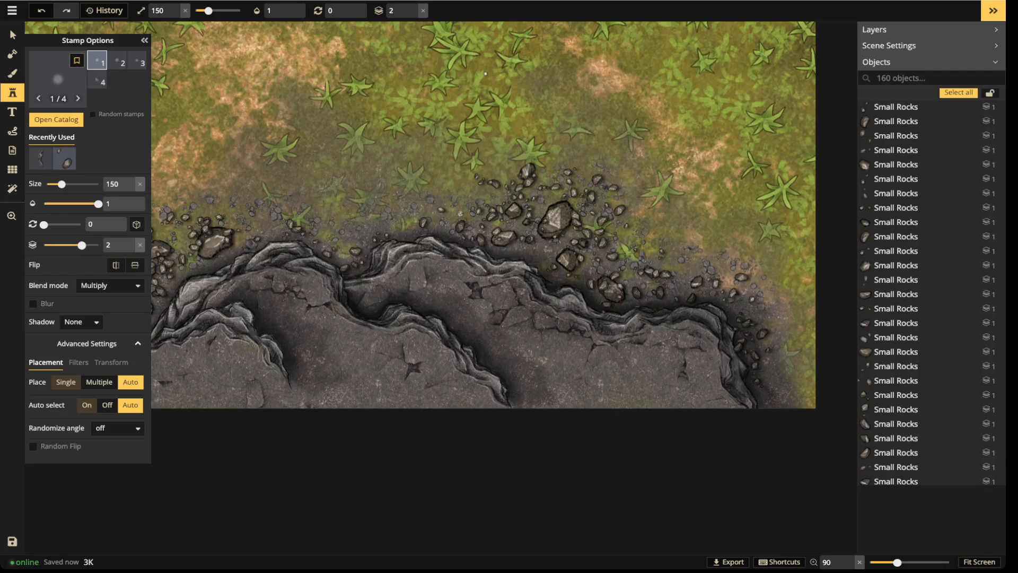
click(382, 130)
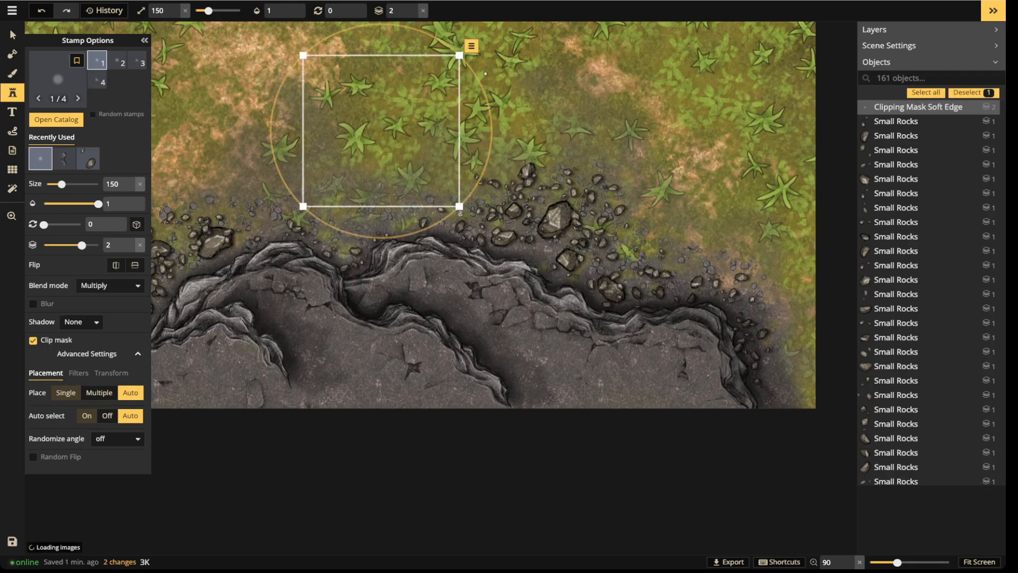
Move the clipping mask across the cliffs onto the eastern cliff edge below the large rock.
key(v)
drag(391, 130, 326, 123)
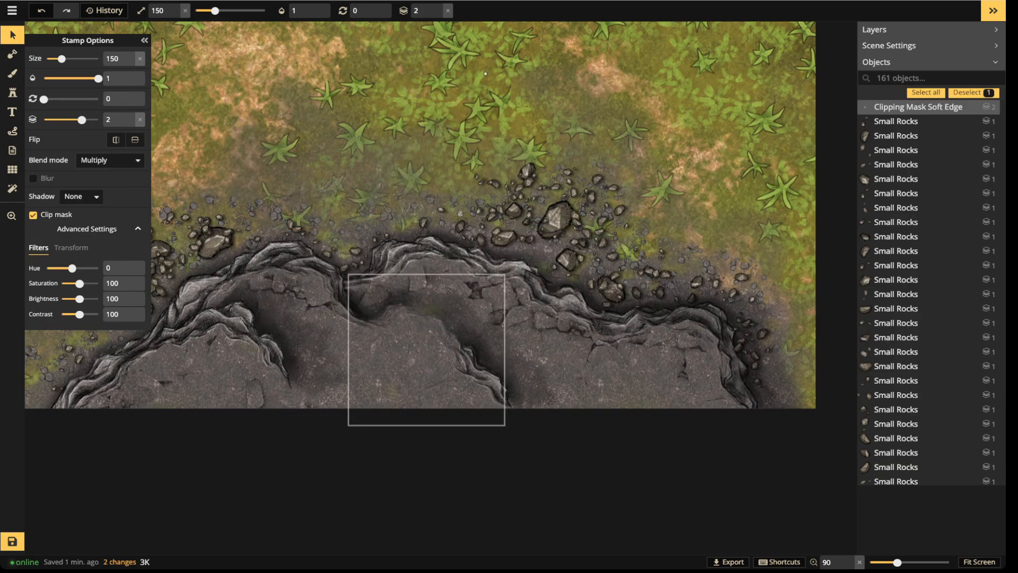
click(607, 322)
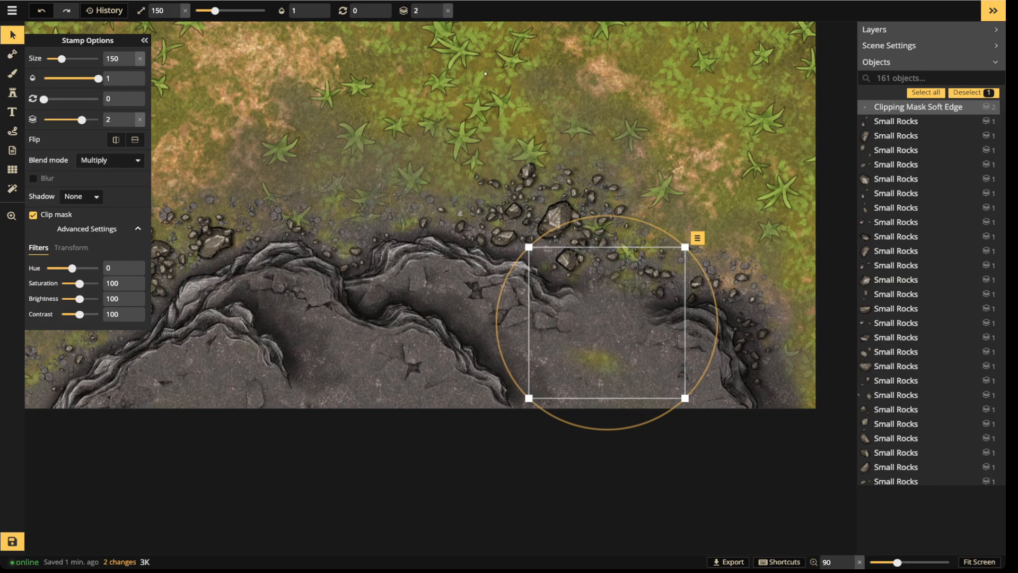
key(Escape)
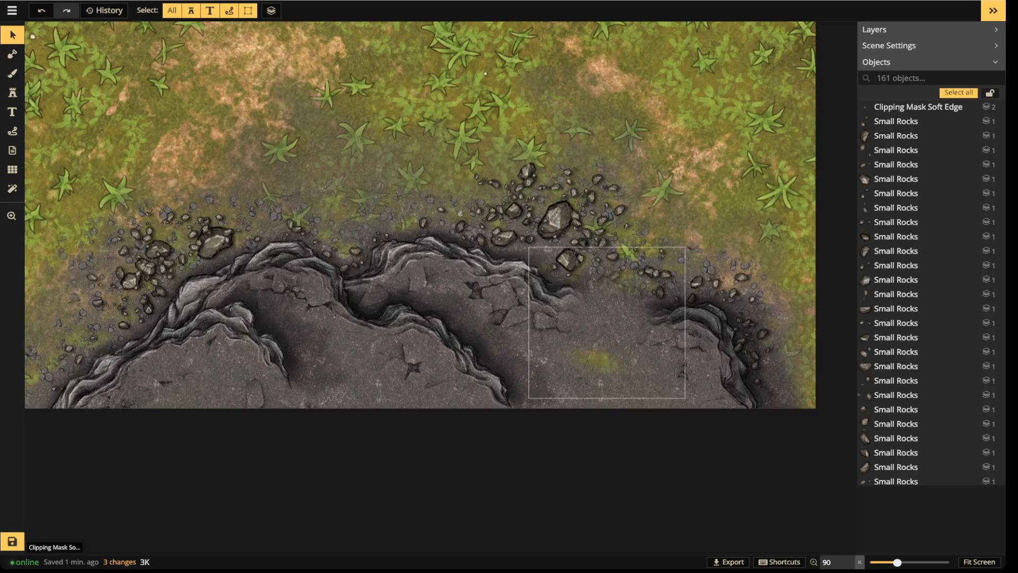
click(606, 322)
drag(607, 323, 567, 307)
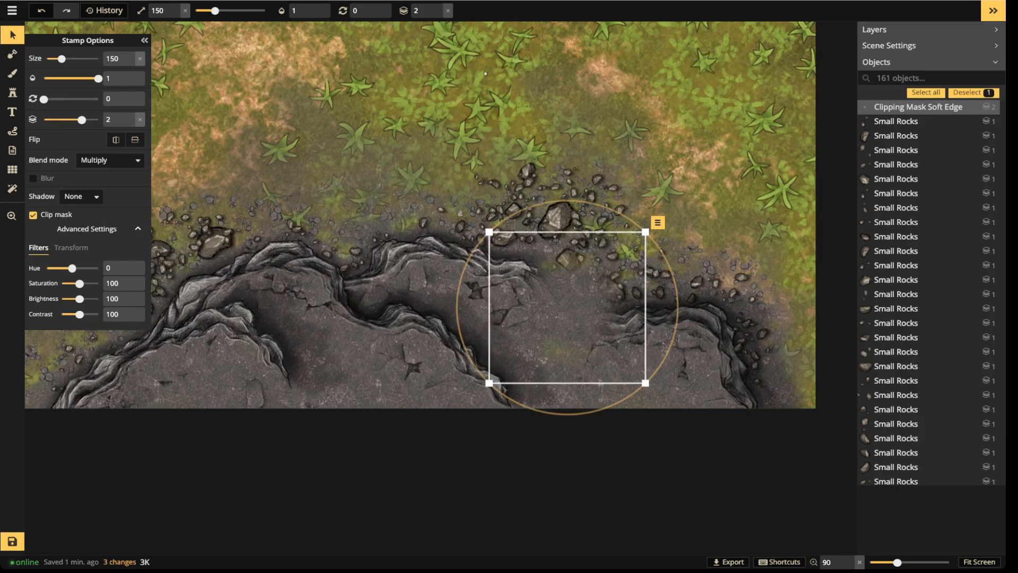
Set the clipping mask's size to 170 and reposition it over the cliff edge below the large rock.
key(])
key(])
key(])
drag(567, 307, 689, 136)
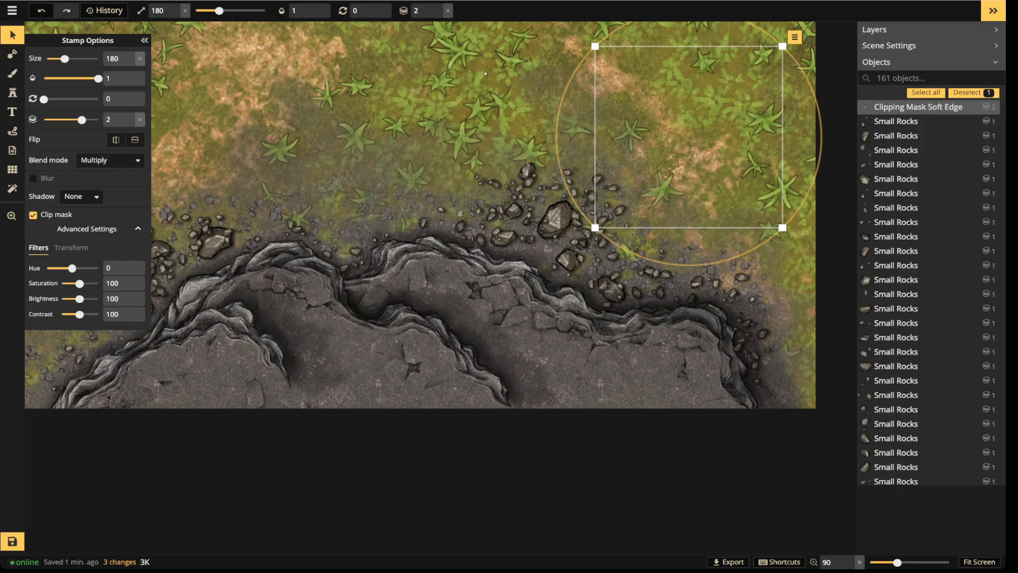
key(ctrl+z)
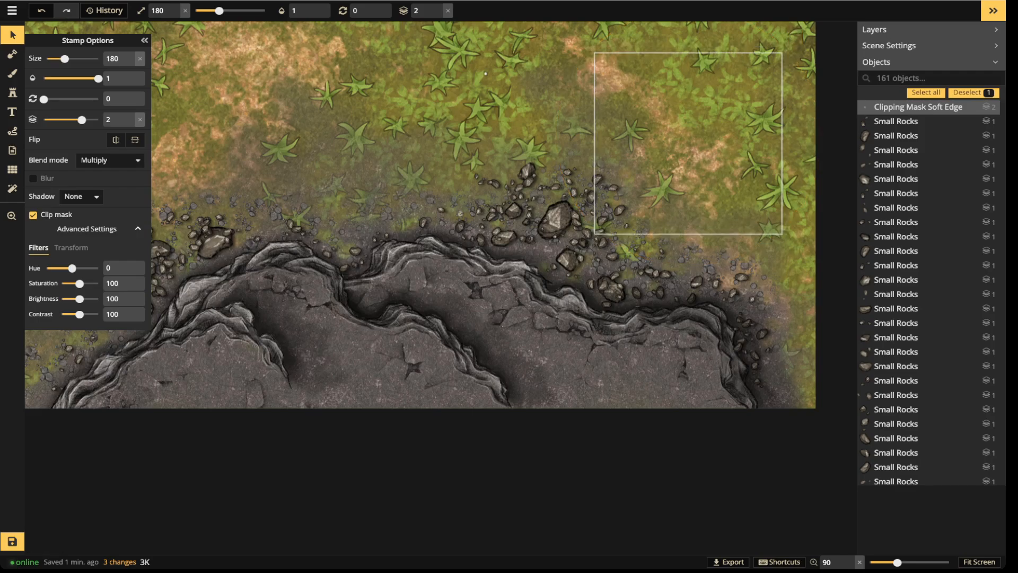
drag(566, 328, 559, 311)
scroll(551, 281, up, 4)
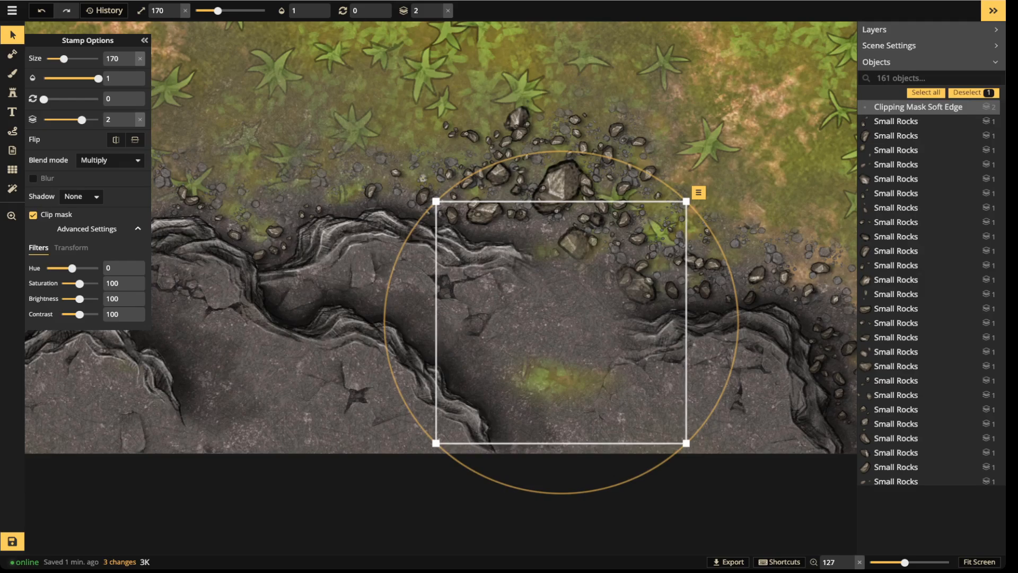
scroll(579, 268, down, 1)
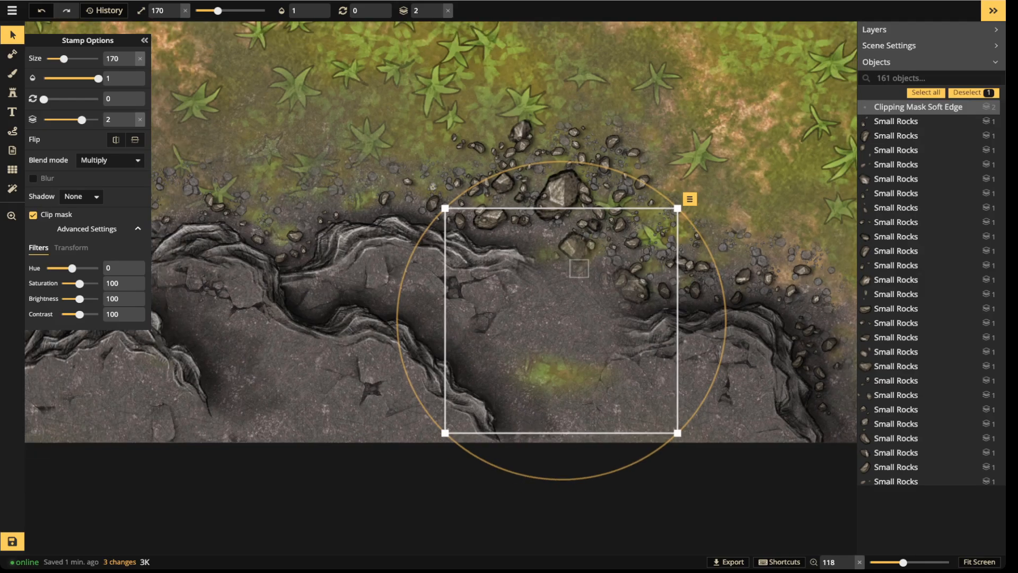
Activate the Brush tool on the foreground layer with opacity 1 and size 36.
key(b)
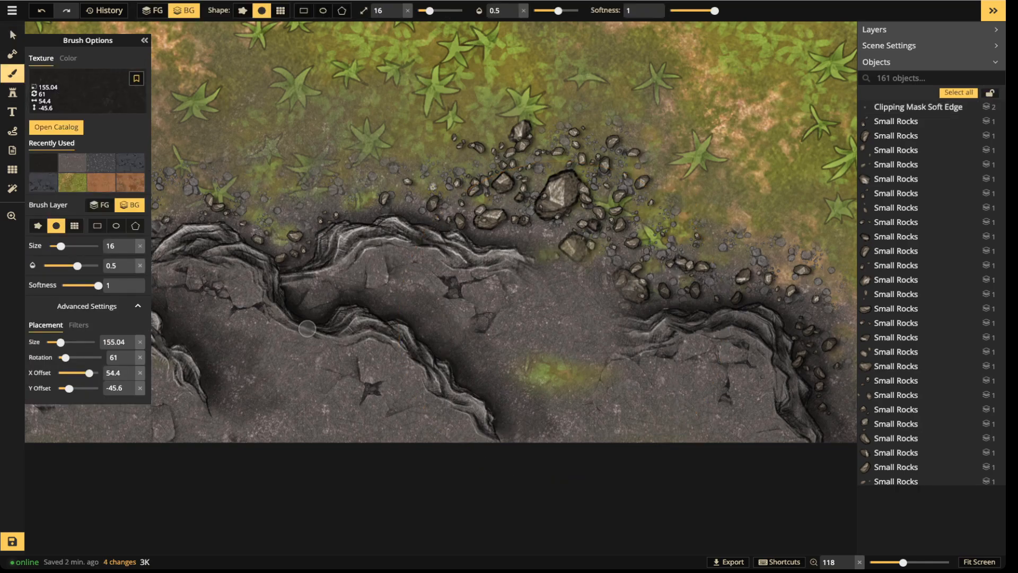
click(12, 73)
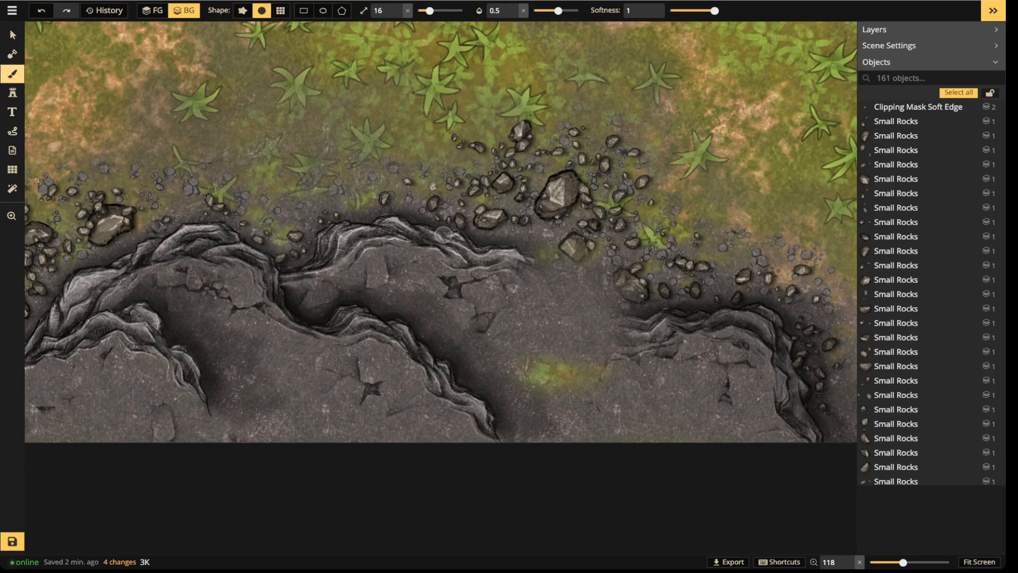
key(b)
click(152, 10)
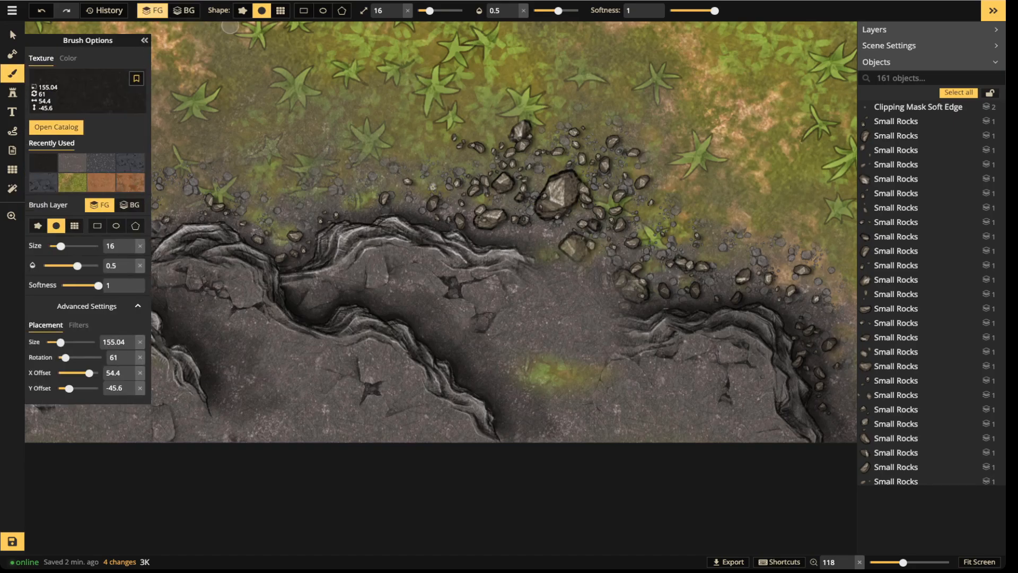
drag(559, 10, 578, 10)
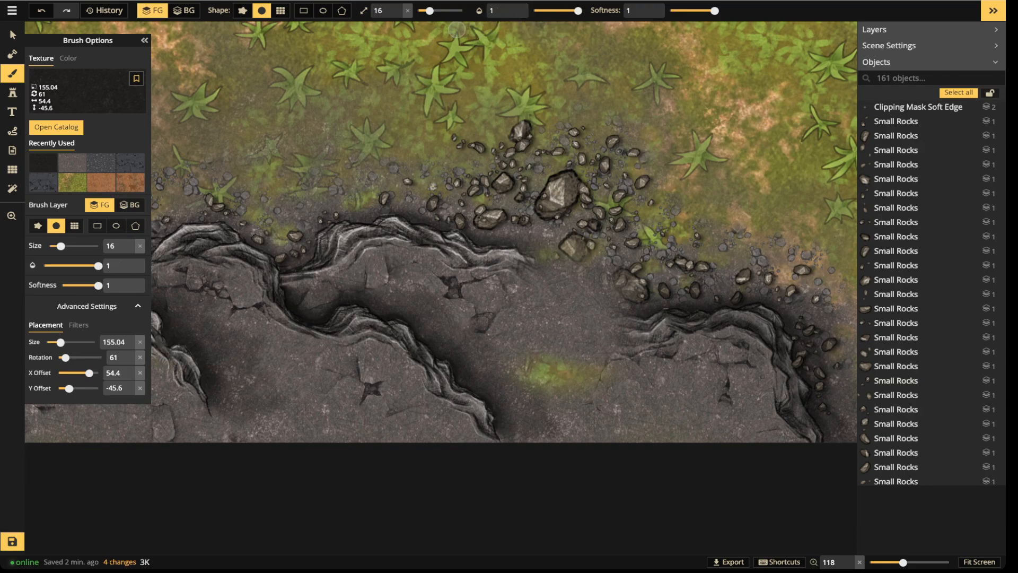
drag(430, 10, 438, 11)
Paint over the green patch inside the masked cliff area with the grey stone texture at brush size 75.
drag(495, 368, 610, 361)
key(ctrl+z)
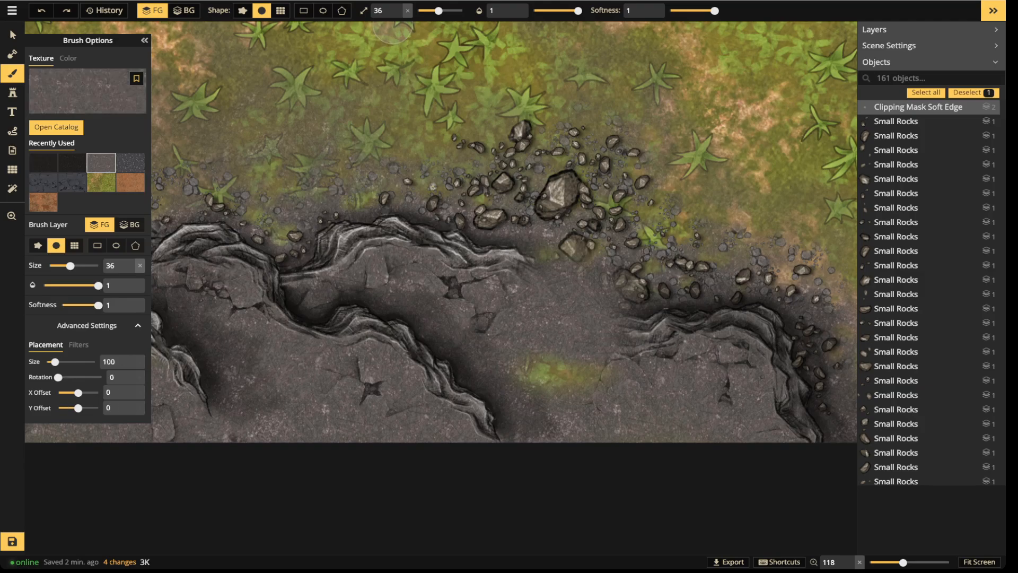
key(])
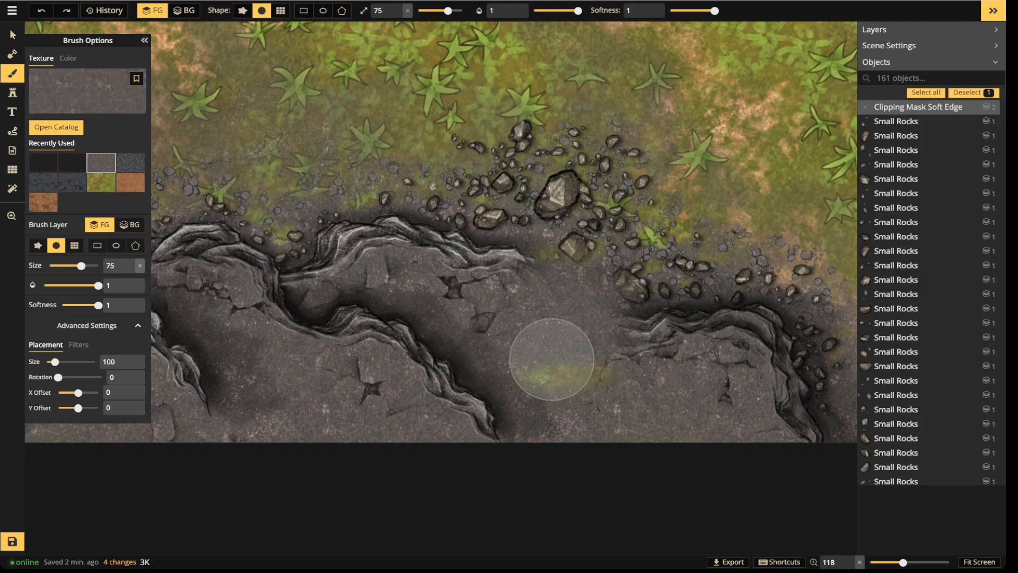
drag(556, 359, 571, 380)
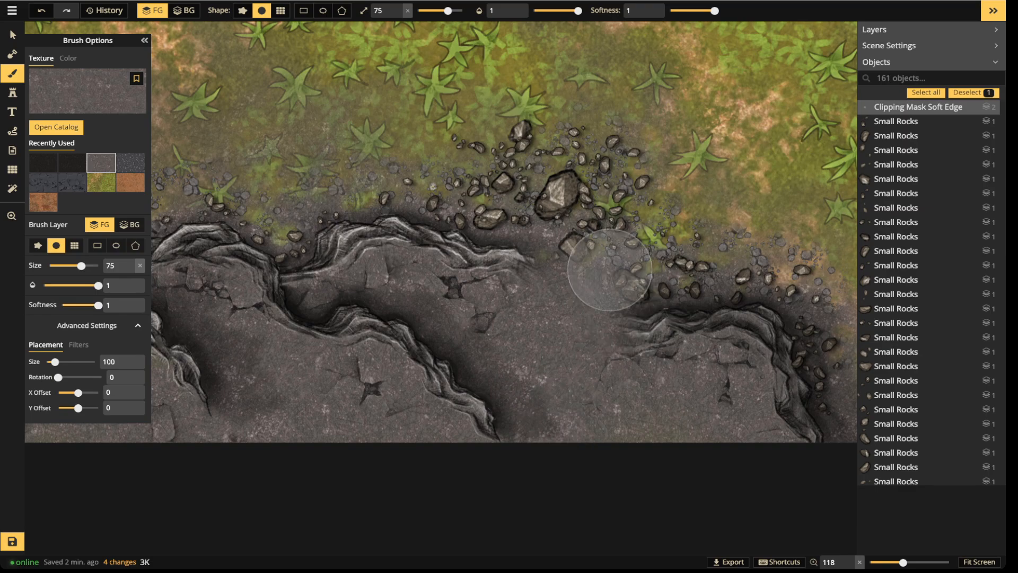
click(588, 239)
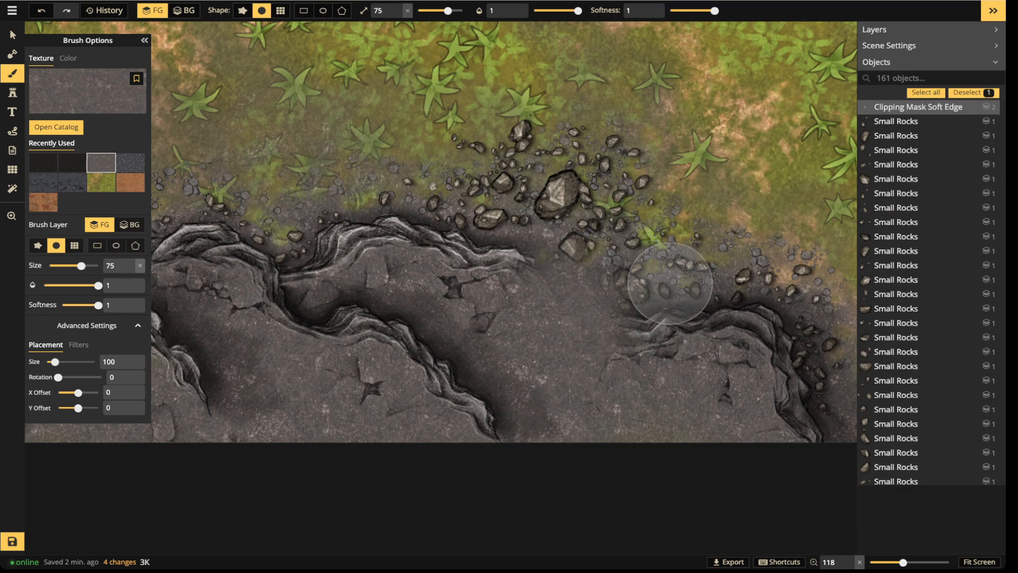
Paint the grey stone texture at size 75 on the background layer around the rocks and down through the cliff gap.
key(x)
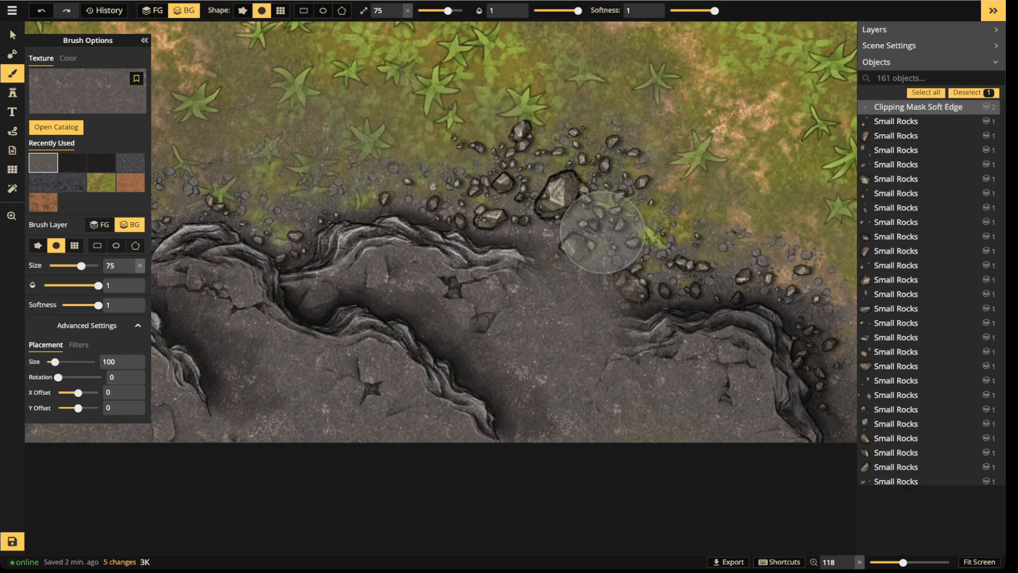
click(645, 238)
click(605, 228)
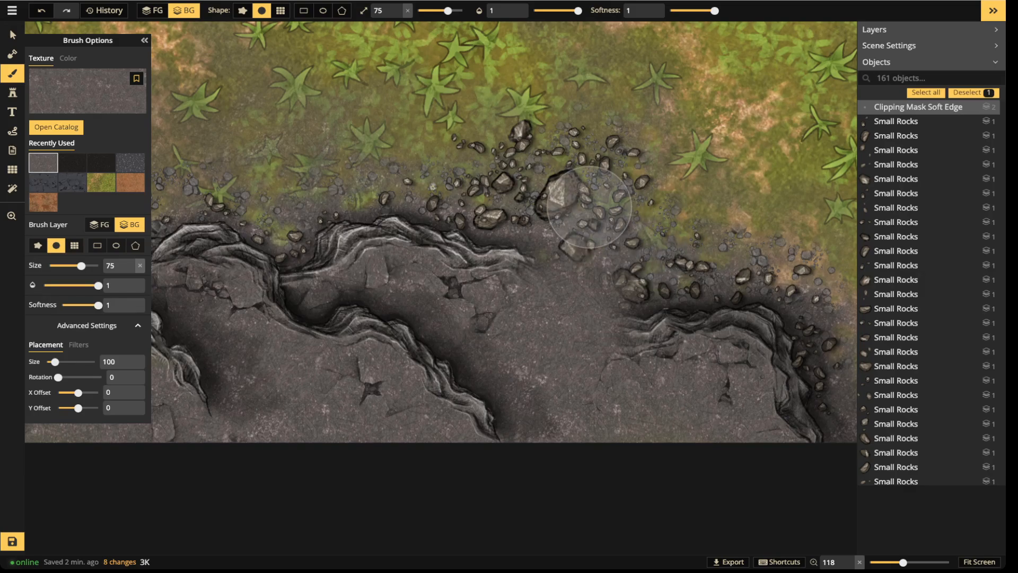
click(574, 234)
click(620, 300)
click(657, 375)
click(464, 353)
click(477, 266)
Duplicate a small rock, set the copy to layer 3, and place it in the cliff gap below the large rock.
key(v)
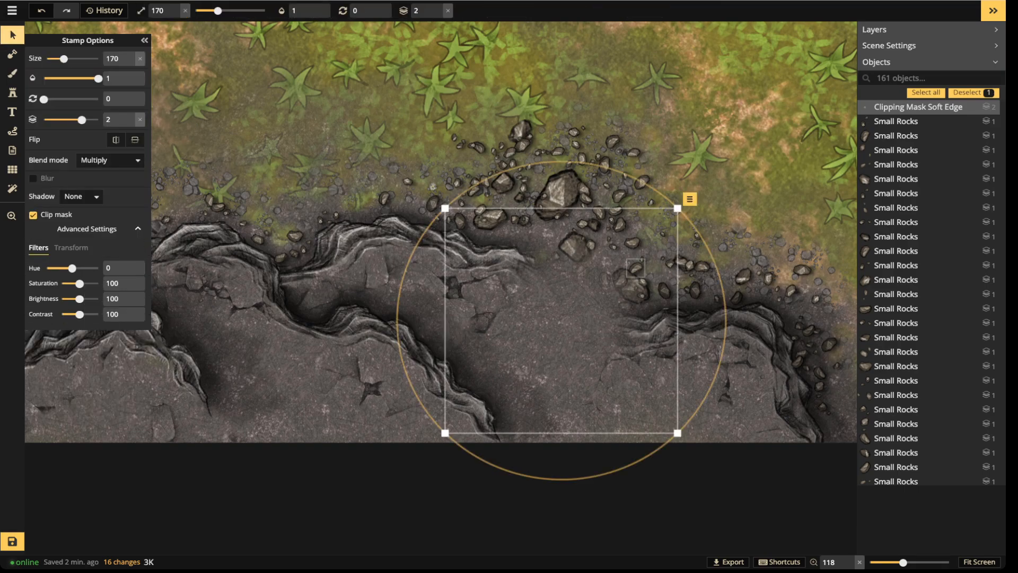
scroll(583, 297, up, 2)
scroll(583, 228, up, 2)
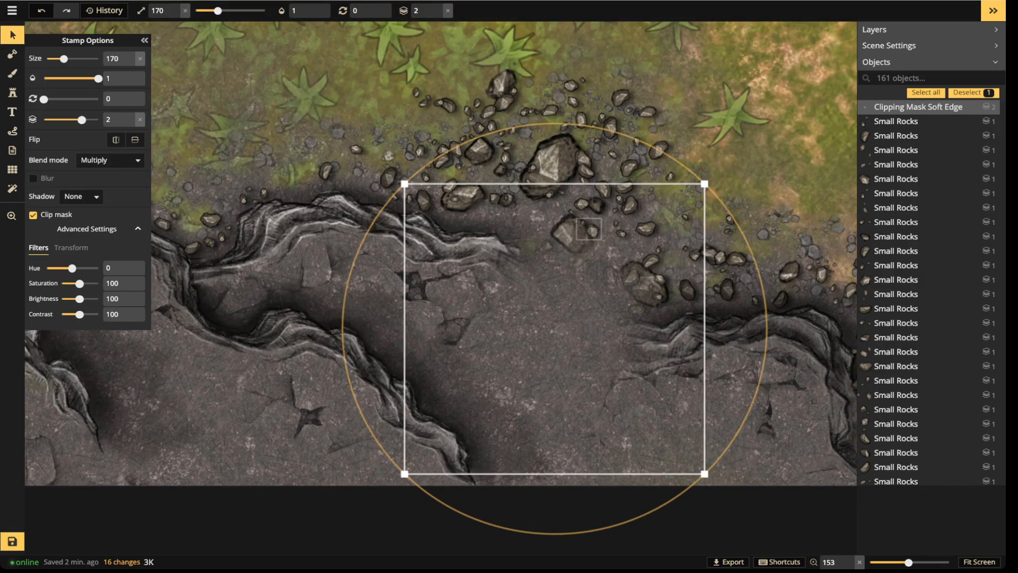
click(588, 229)
click(551, 159)
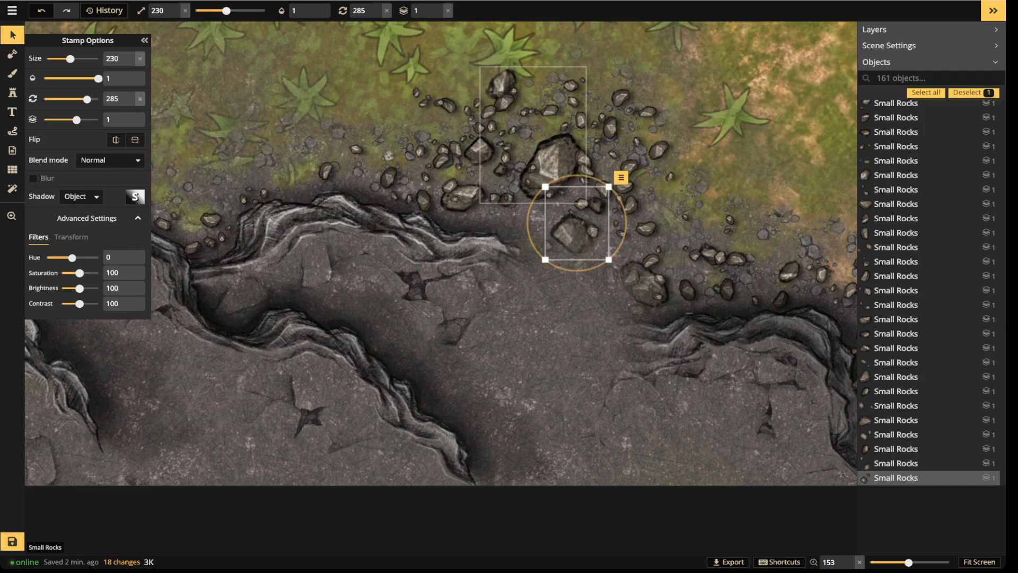
click(480, 153)
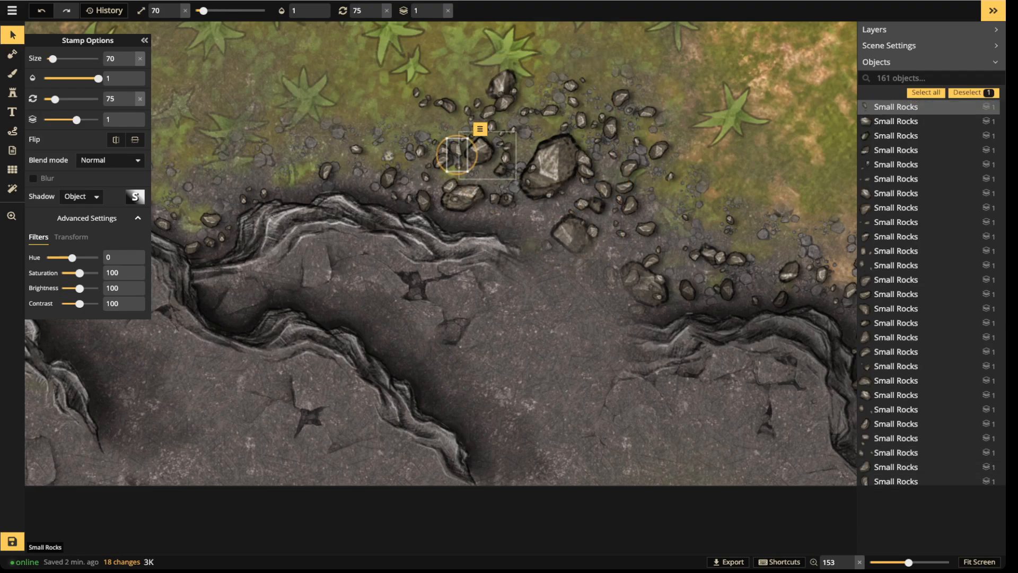
key(ctrl+c)
key(ctrl+v)
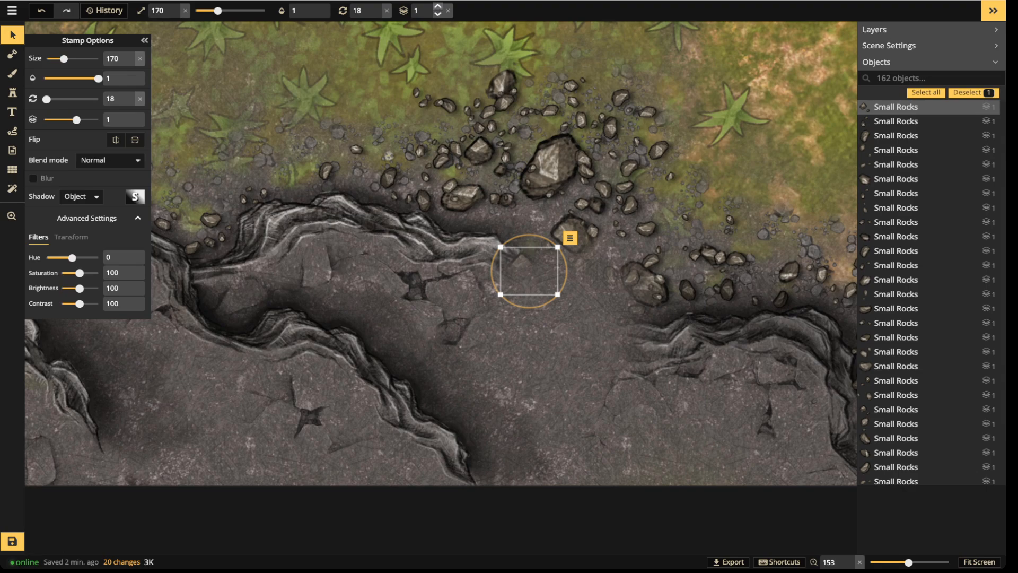
double_click(438, 6)
drag(524, 269, 571, 281)
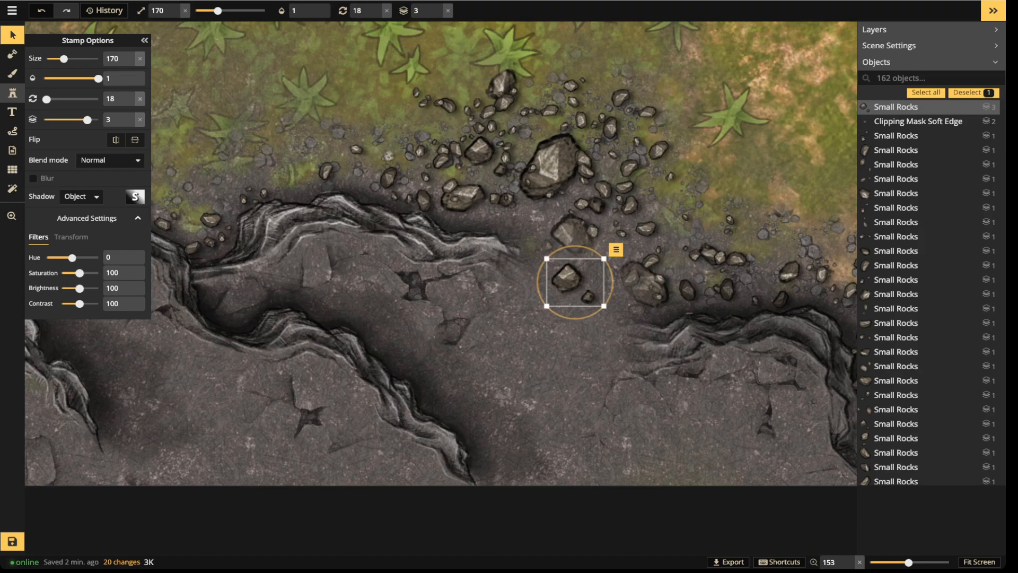
Stamp random small rocks at size 80 on layer 3 around the copied rock in the cliff gap.
key(s)
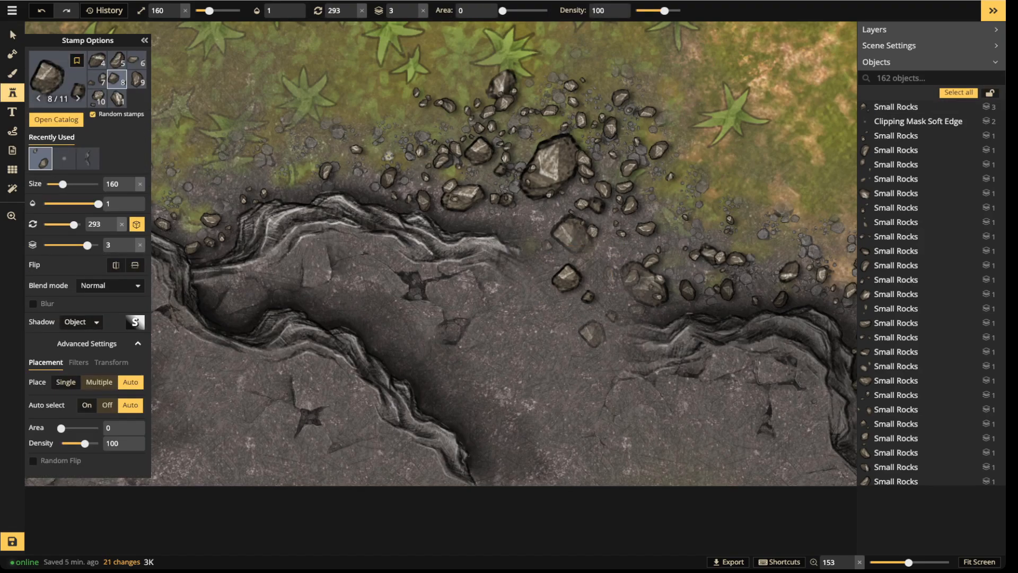
key(bracketleft)
key(bracketleft)
click(604, 318)
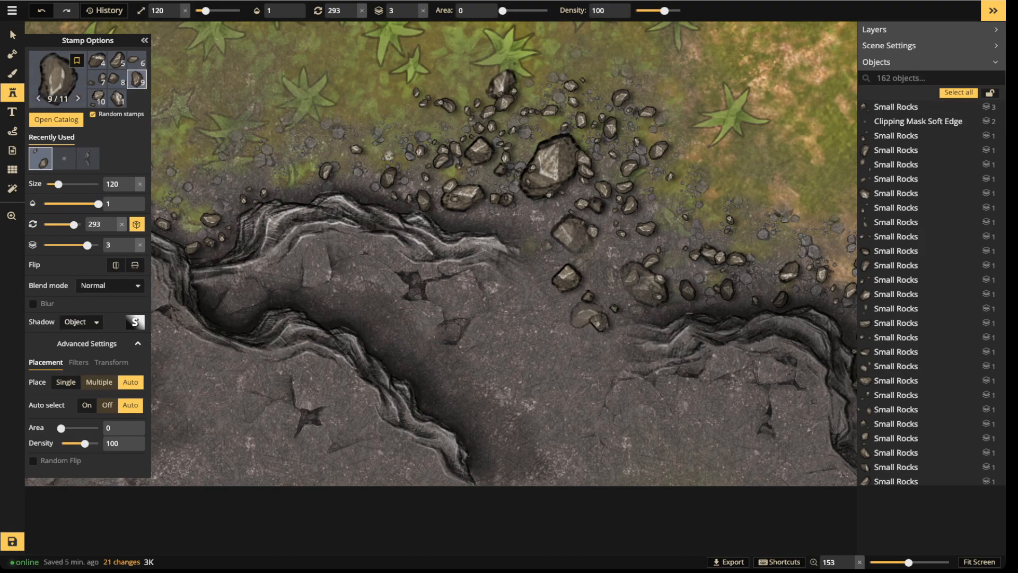
key(bracketleft)
key(bracketleft)
key(bracketleft)
key(bracketleft)
click(523, 223)
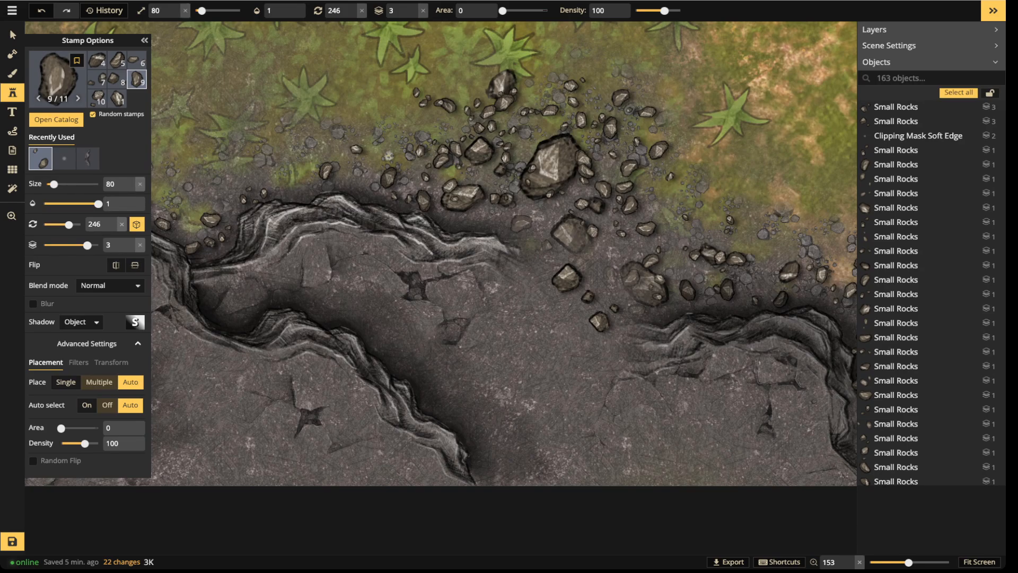
click(593, 261)
Scatter more random small rocks at size 70 down the cliff gap and along the eastern cliff edge.
key(bracketleft)
click(566, 303)
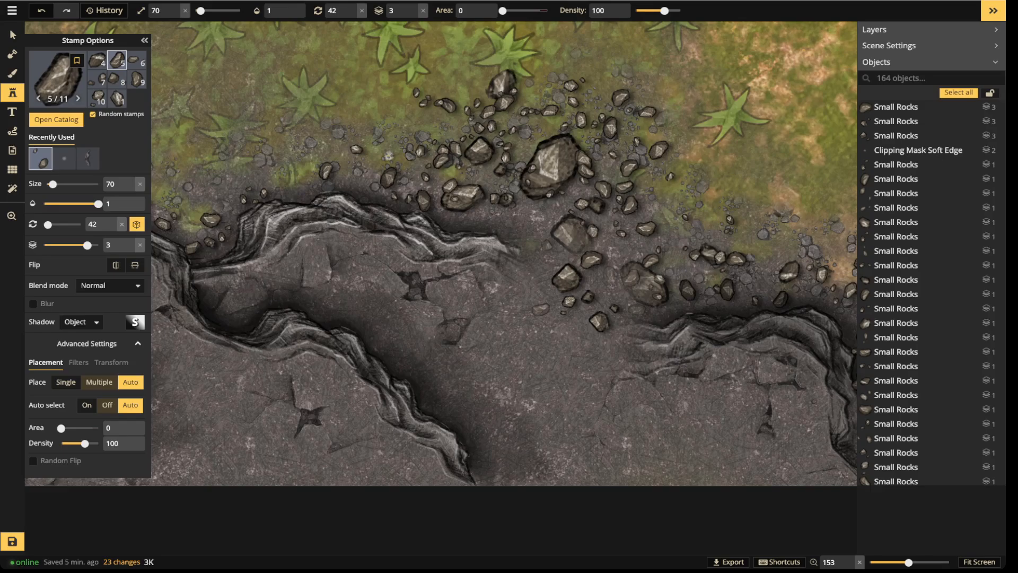
click(586, 350)
click(582, 352)
click(530, 394)
click(544, 362)
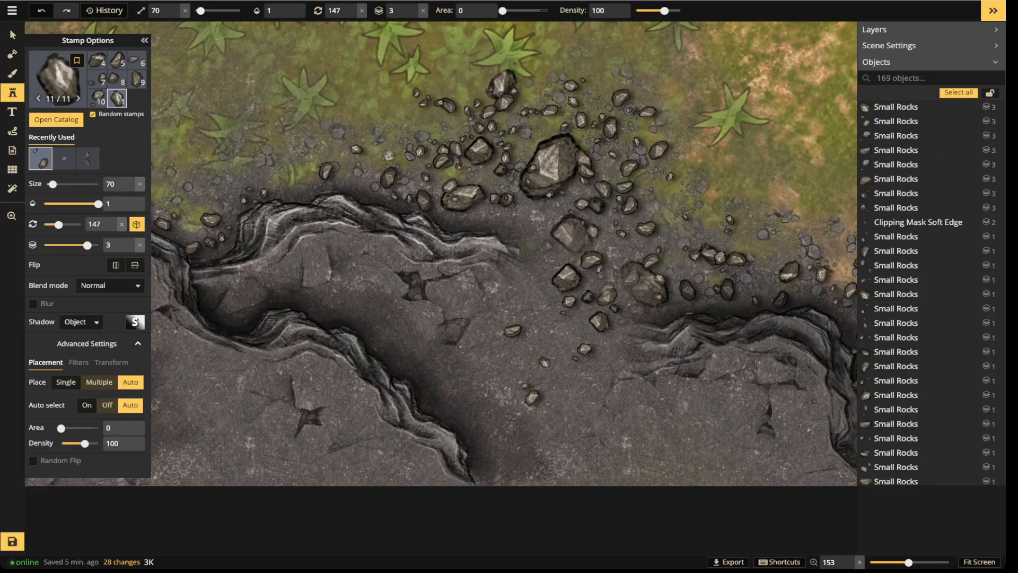
click(607, 296)
click(671, 259)
click(742, 272)
Scatter many tiny rocks at size 30 among the larger stones throughout the cliff gap.
key(bracketleft)
key(bracketleft)
key(bracketleft)
key(bracketleft)
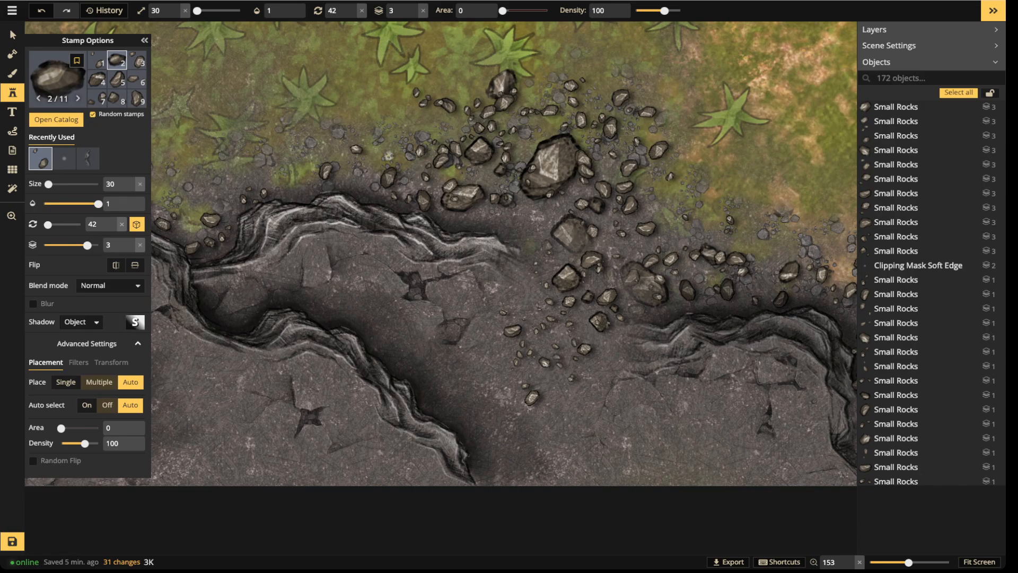
click(496, 367)
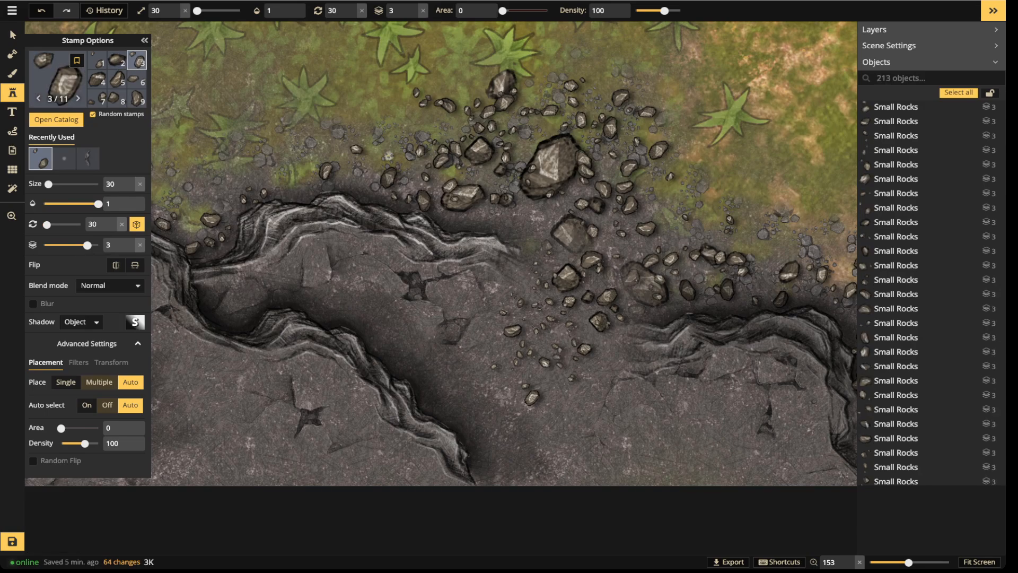
click(613, 250)
click(608, 237)
click(567, 233)
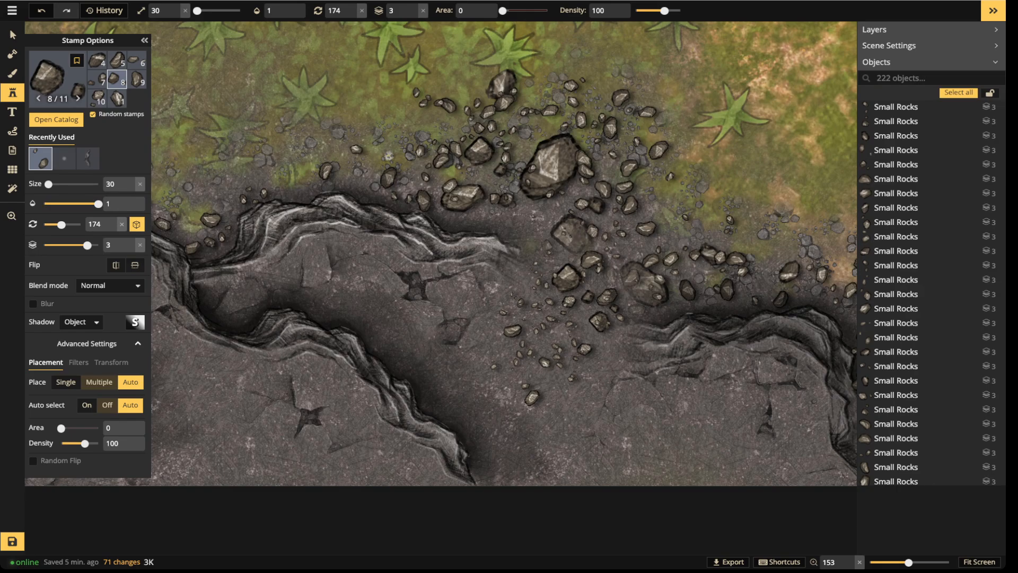
Move the copied rock from the middle of the gap onto the faded tip of the western cliff edge.
key(v)
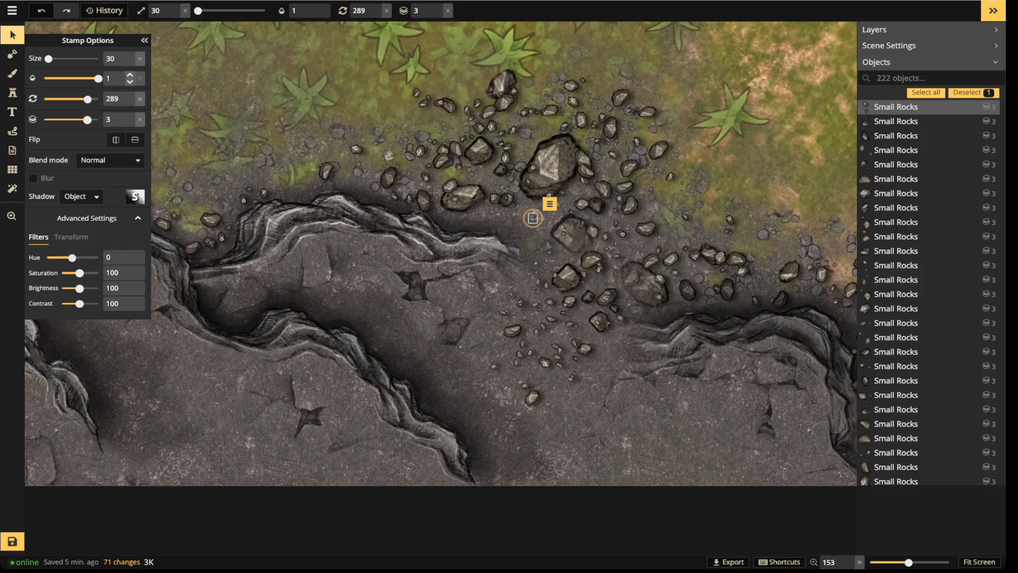
drag(525, 212, 412, 199)
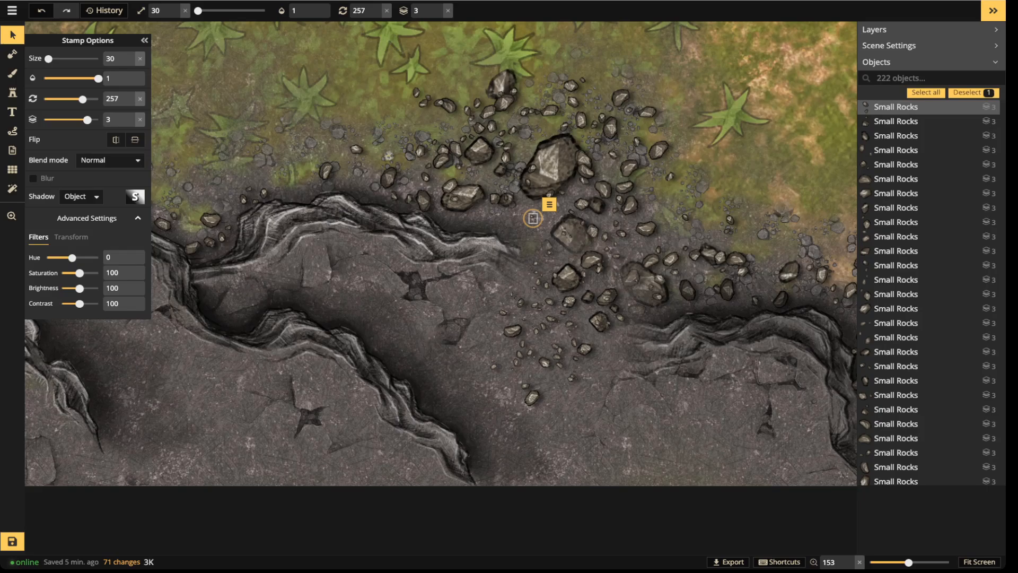
scroll(422, 336, down, 2)
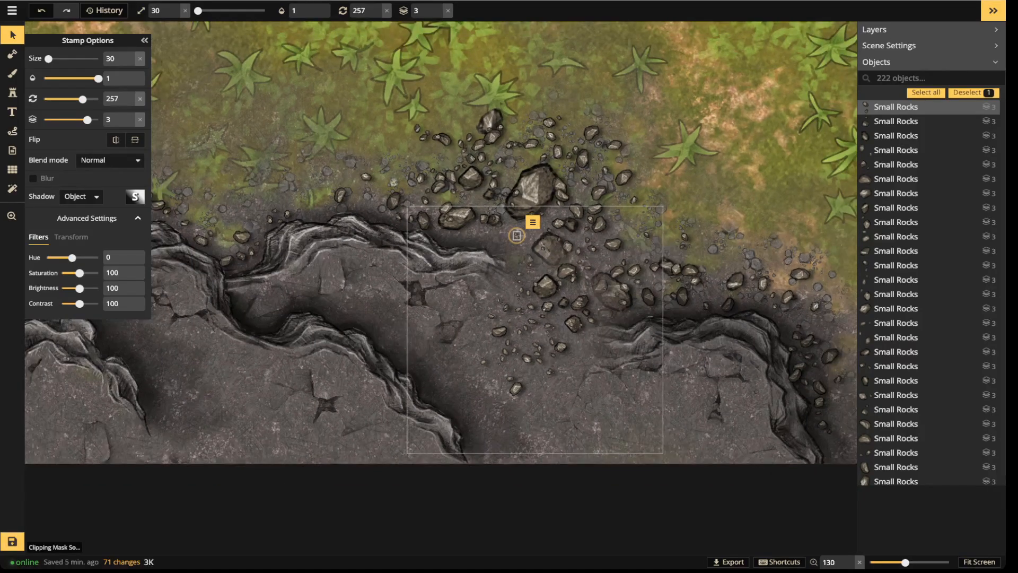
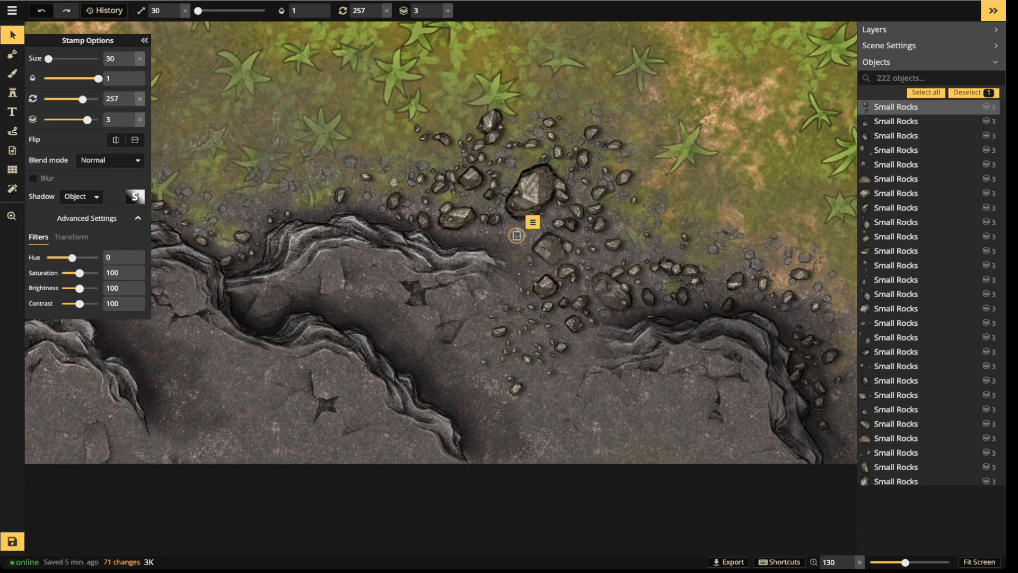
click(13, 34)
scroll(547, 390, up, 3)
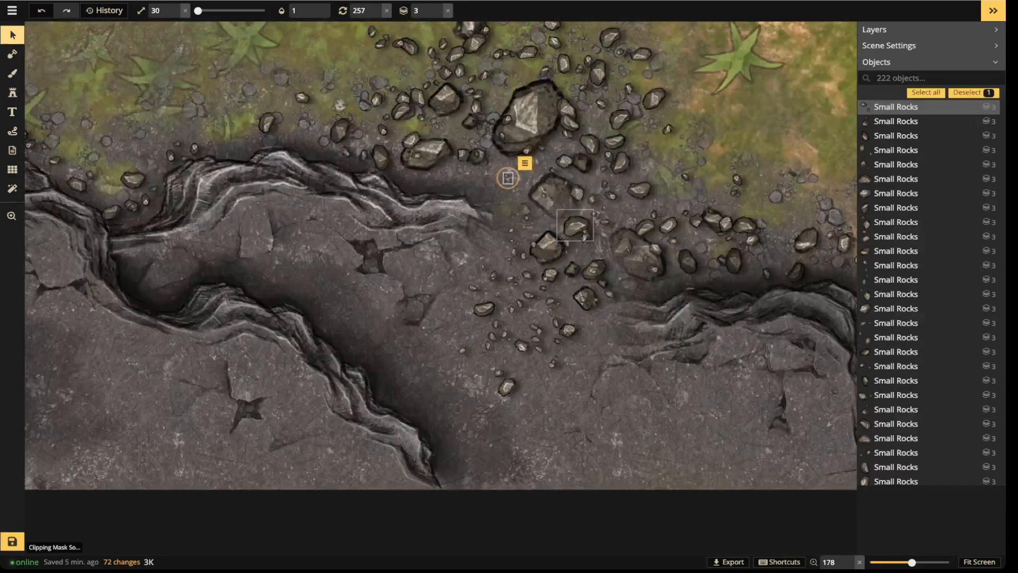
click(556, 252)
drag(557, 252, 494, 231)
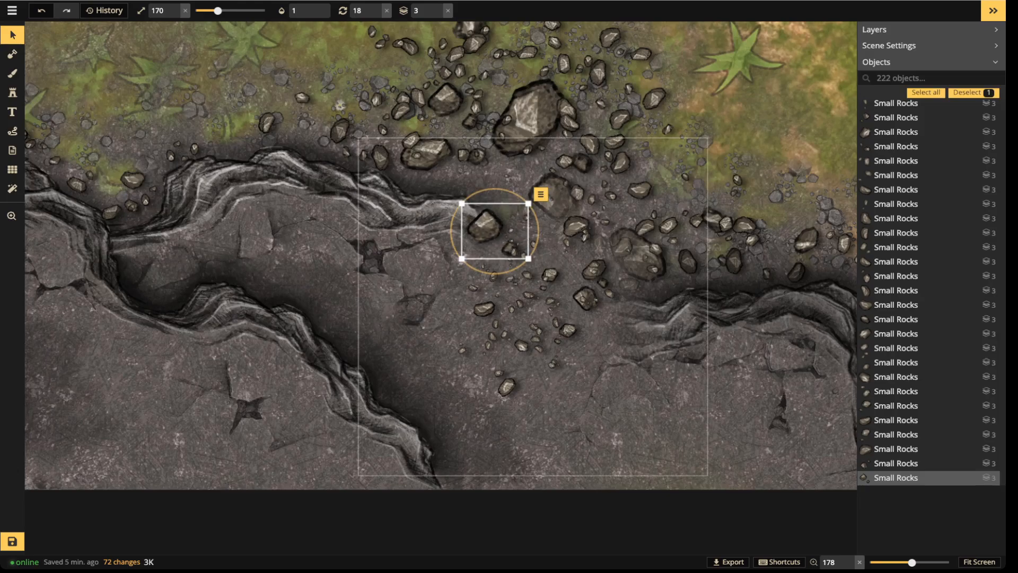
Move a small rock onto the faded tip of the eastern cliff edge and set it to layer 3.
click(695, 260)
drag(695, 260, 634, 316)
click(438, 14)
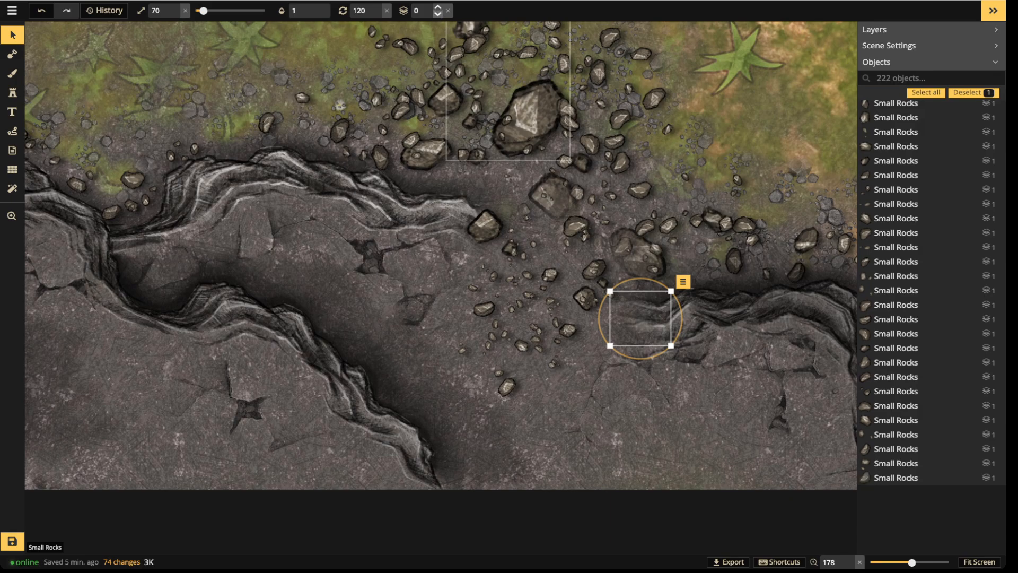
click(438, 15)
click(438, 7)
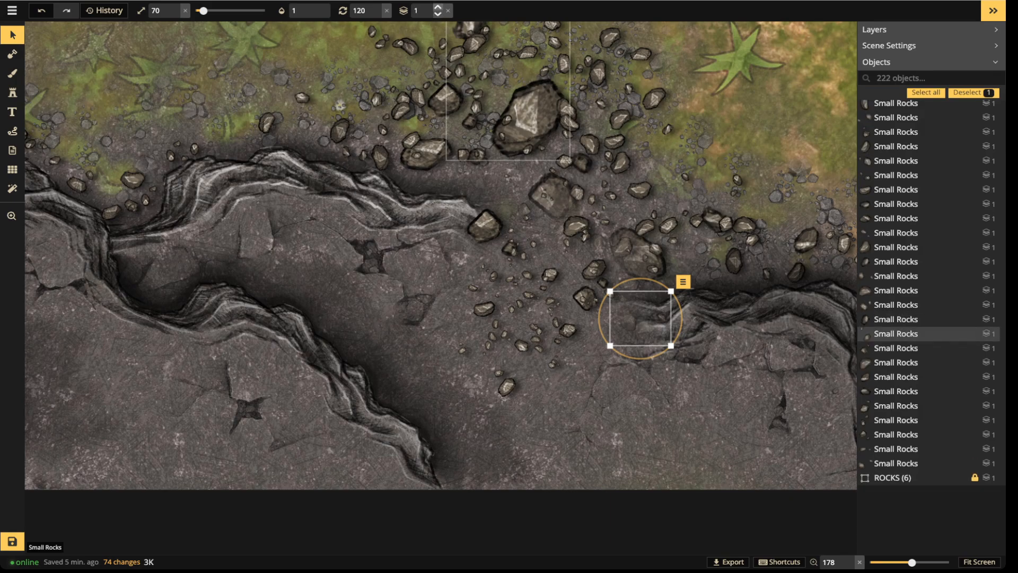
click(438, 6)
click(438, 7)
click(593, 271)
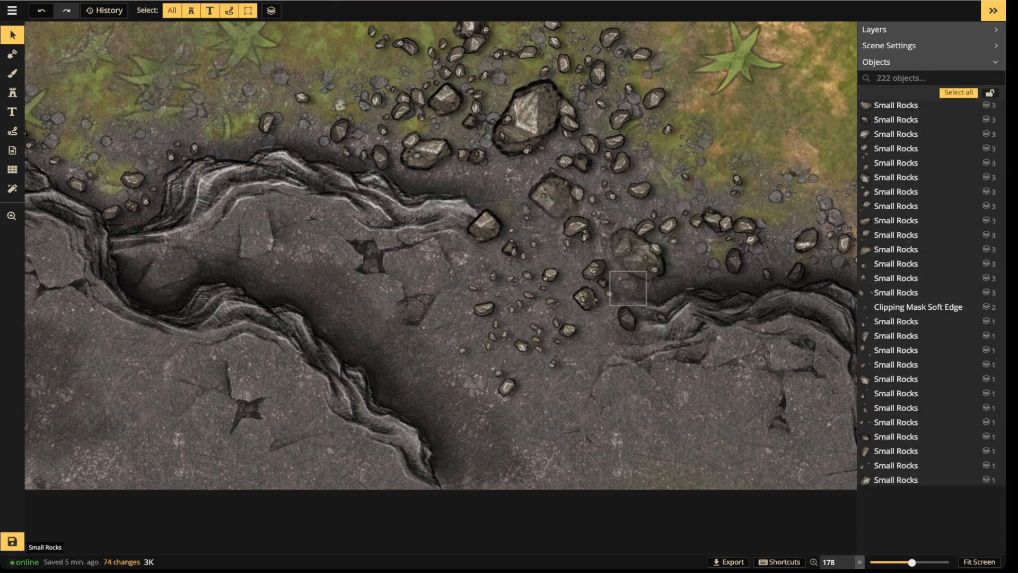
click(631, 318)
click(599, 355)
scroll(495, 414, down, 3)
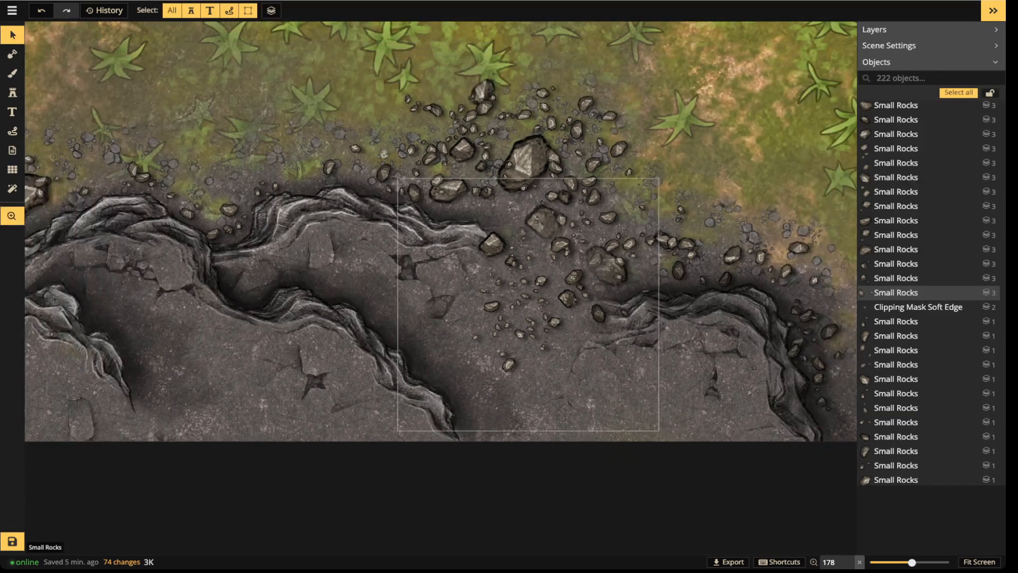
Set up the brush with the recently used dark texture, brightness 60 and size 8.
key(b)
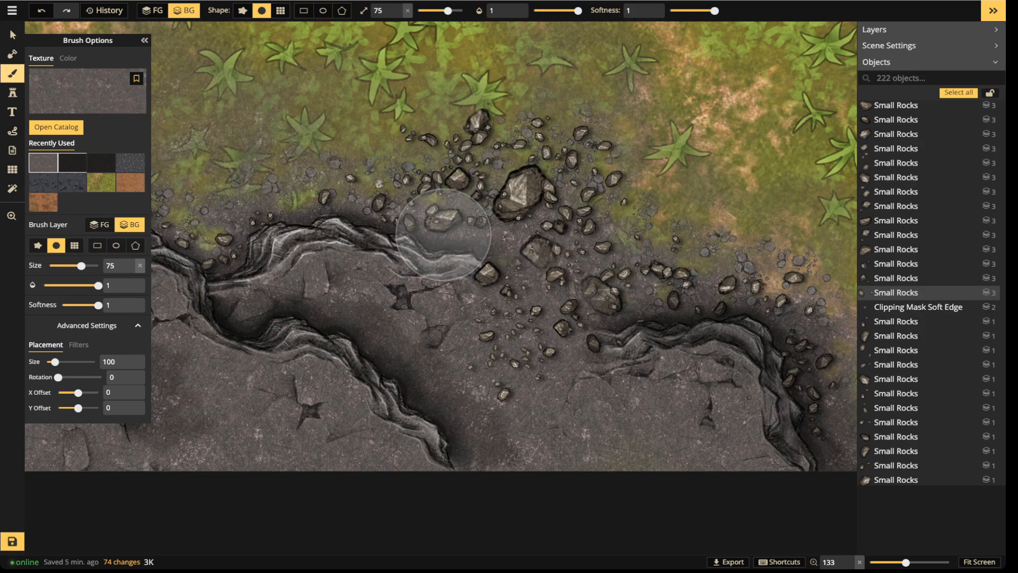
click(72, 163)
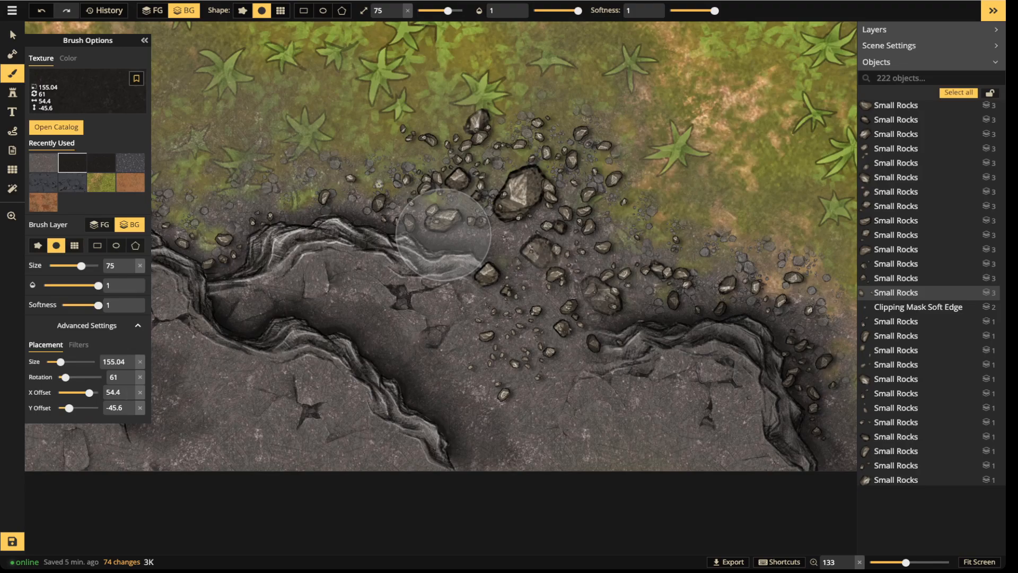
click(79, 344)
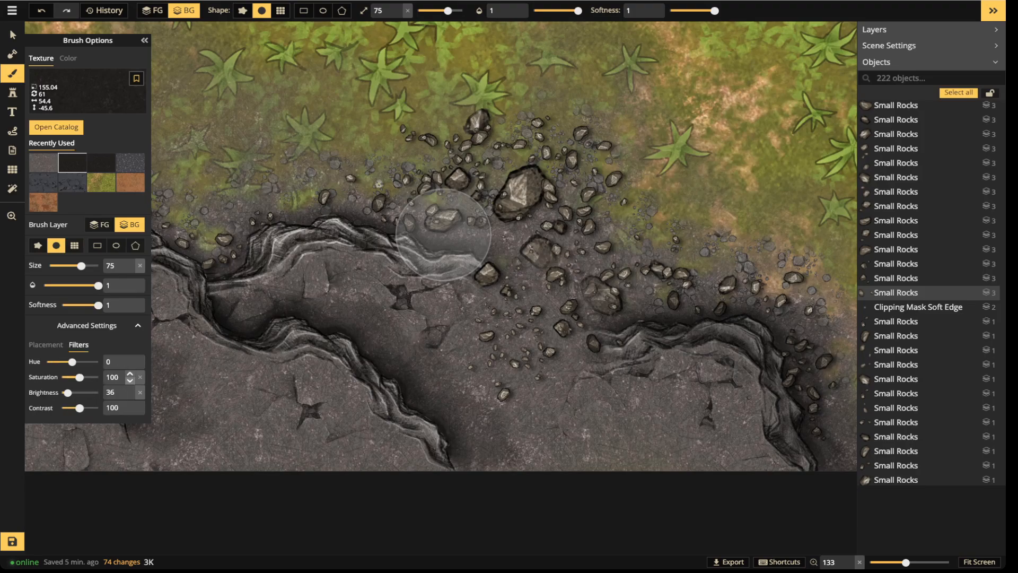
drag(78, 393, 72, 393)
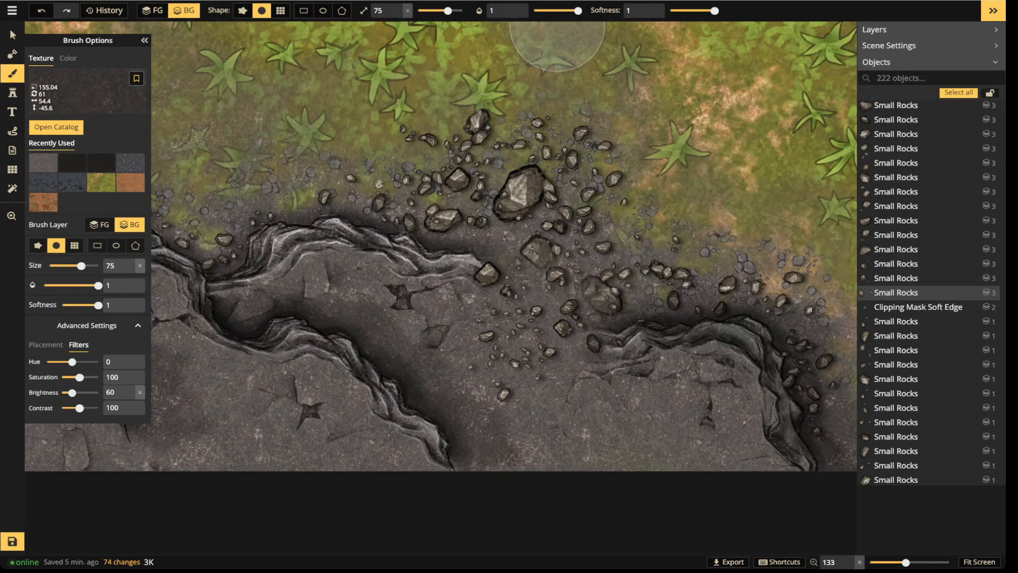
drag(448, 10, 424, 10)
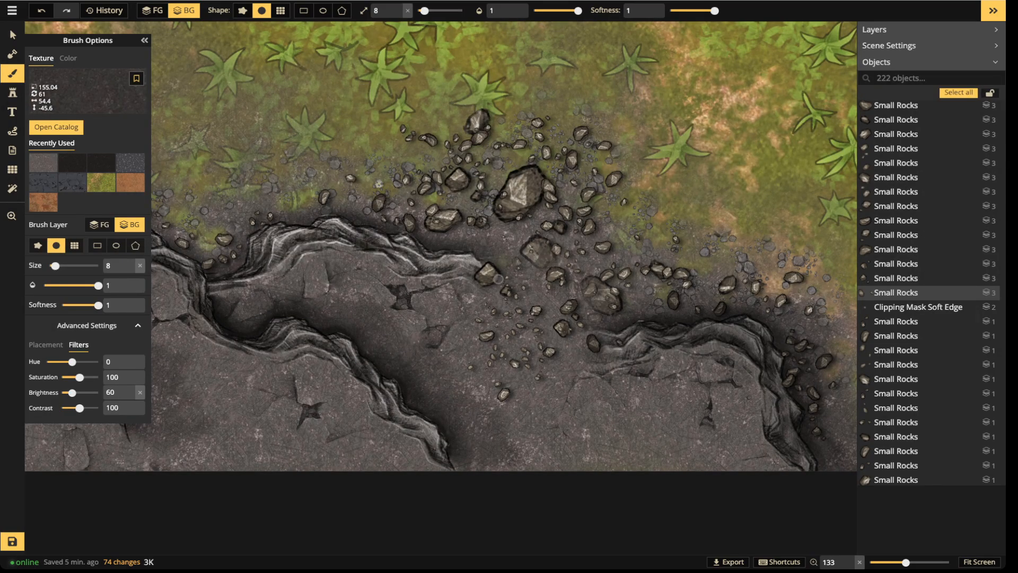
scroll(497, 278, up, 5)
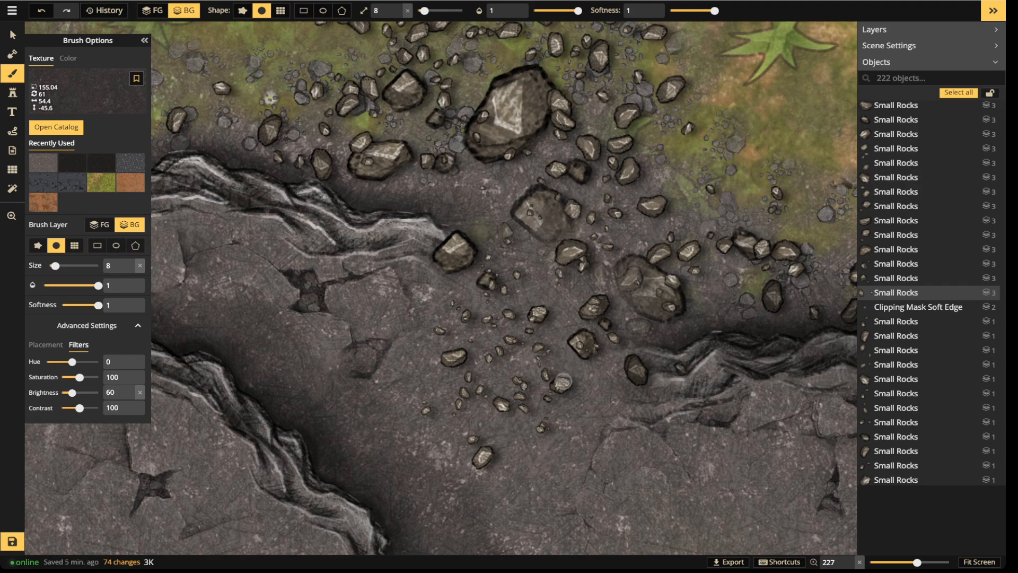
Paint a dark background stroke through the small rocks in the cliff gap, and try the same stroke on the foreground.
drag(558, 386, 520, 450)
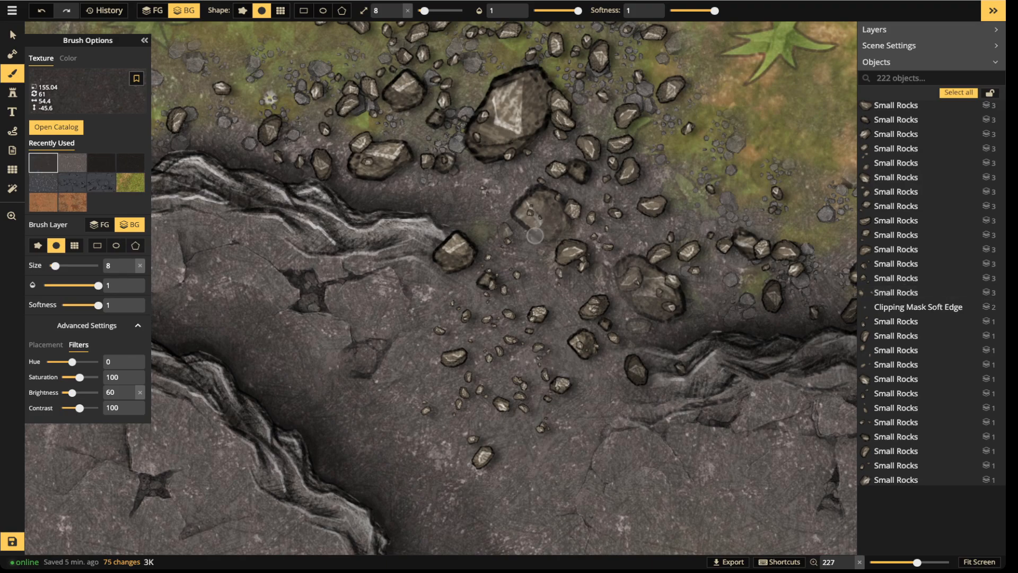
click(153, 10)
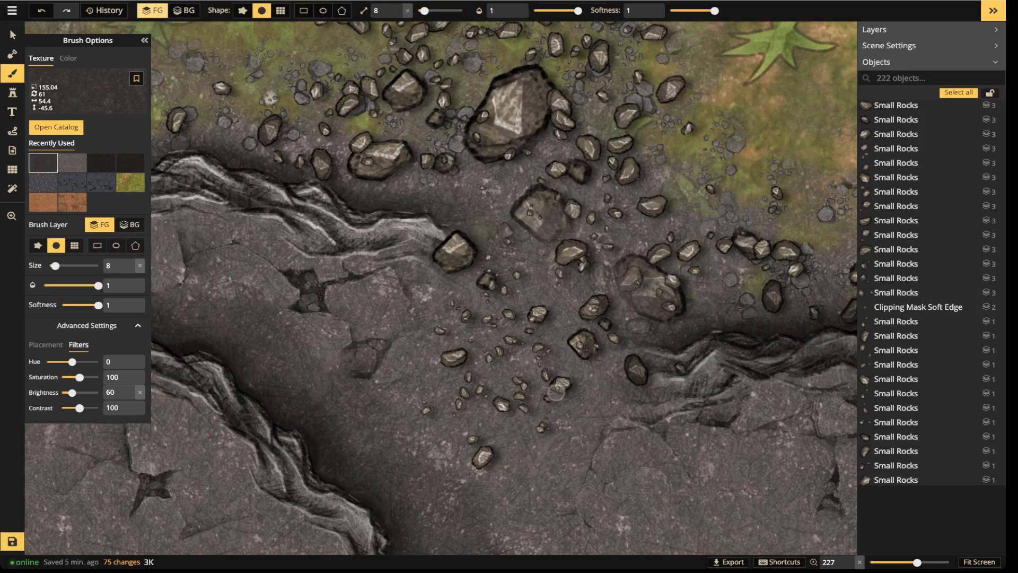
drag(578, 351, 560, 374)
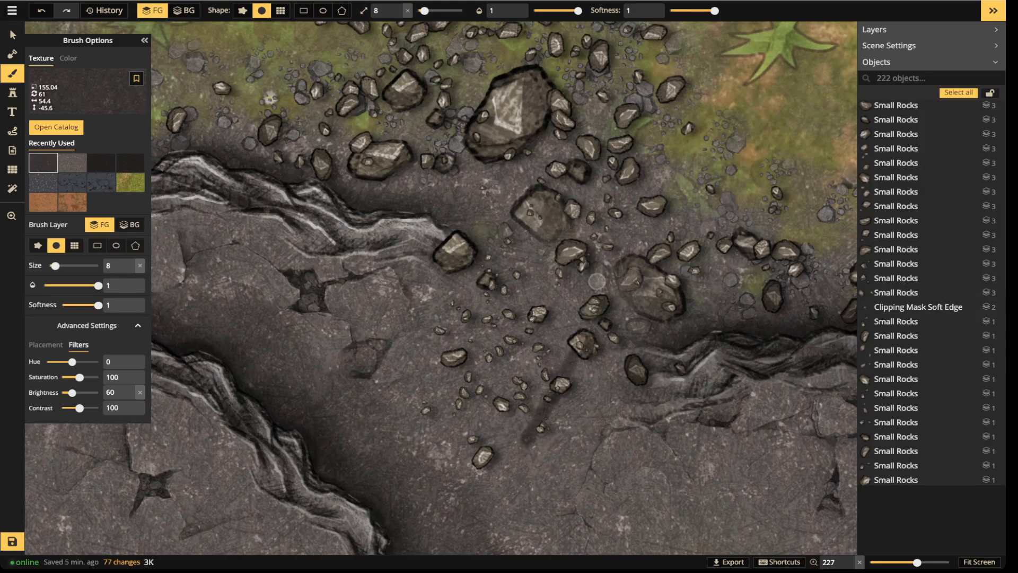
key(ctrl+z)
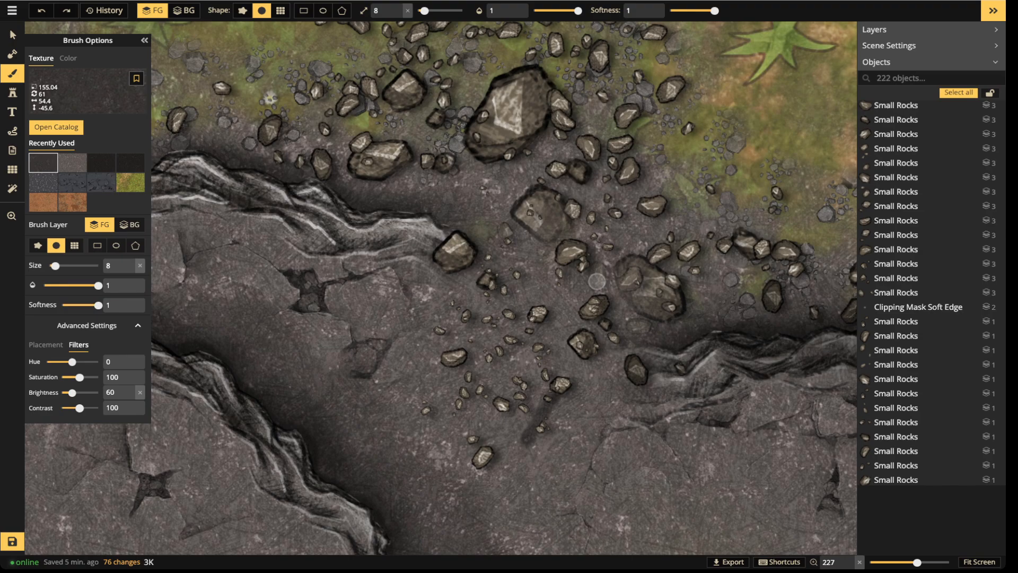
key(ctrl+z)
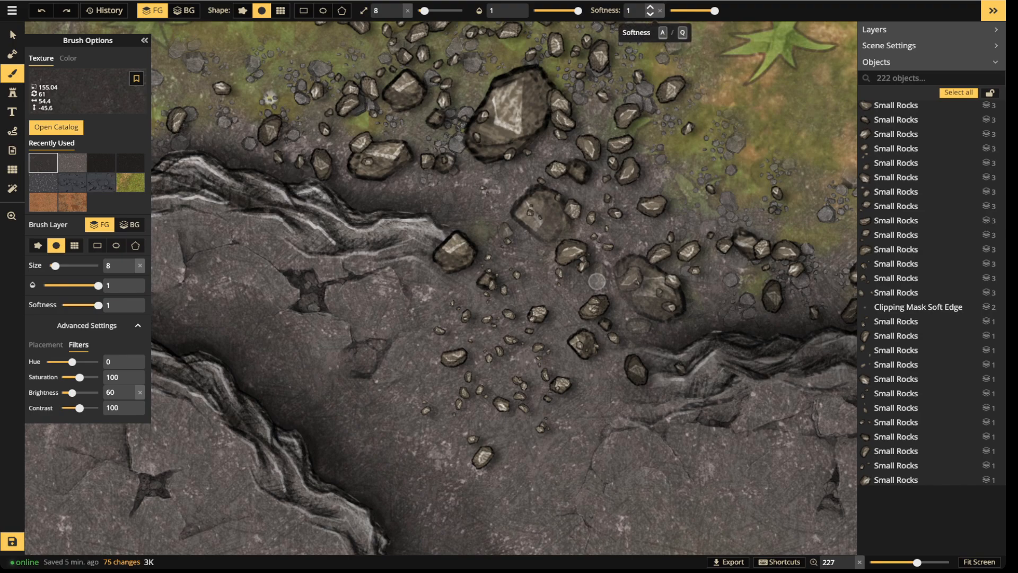
Set the brush to opacity 0.54 and size 7, and paint subtle dark foreground streaks between the rocks in the cliff gap.
click(560, 10)
click(423, 11)
click(430, 10)
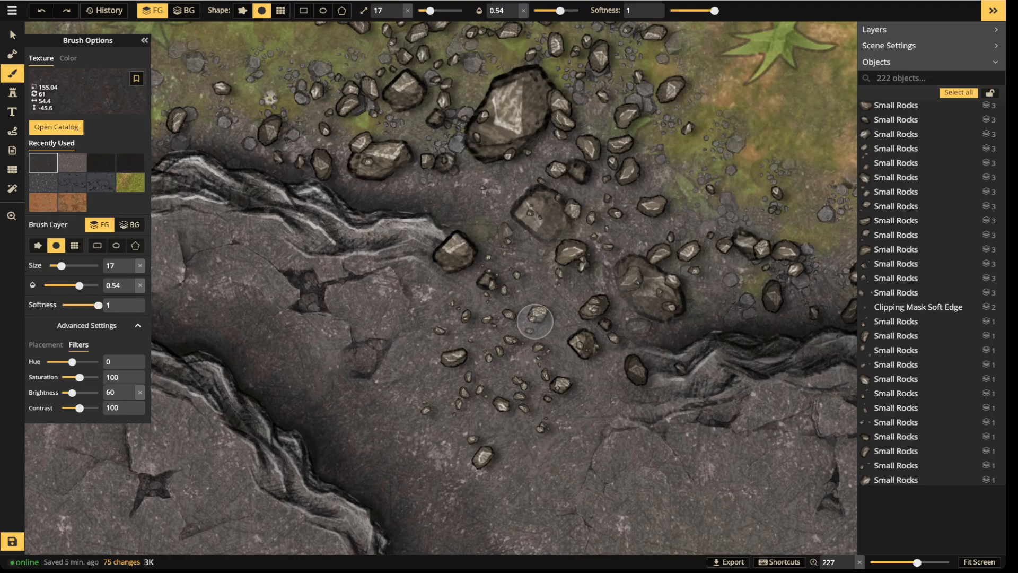
click(423, 11)
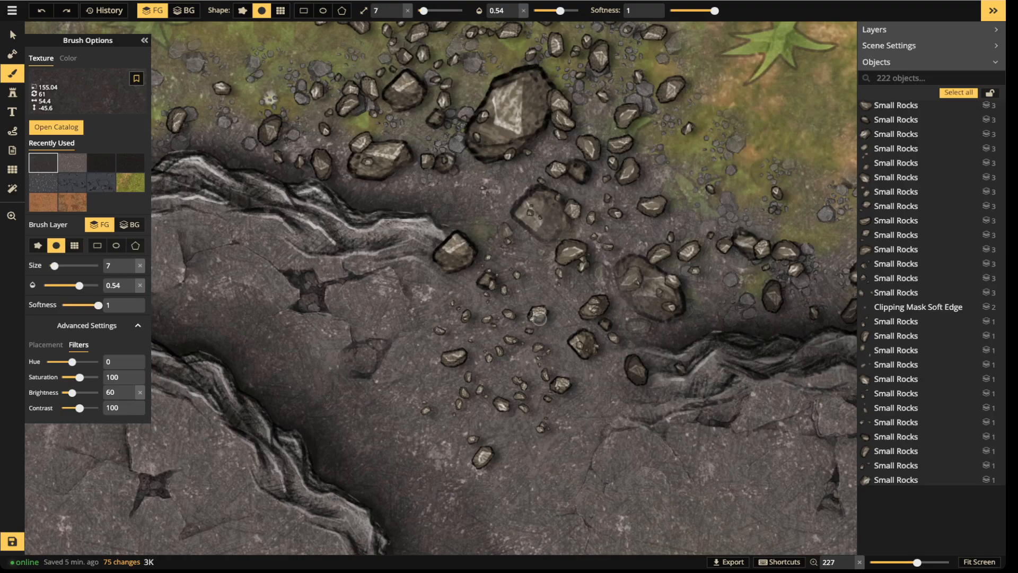
drag(581, 259, 563, 264)
click(533, 357)
click(503, 318)
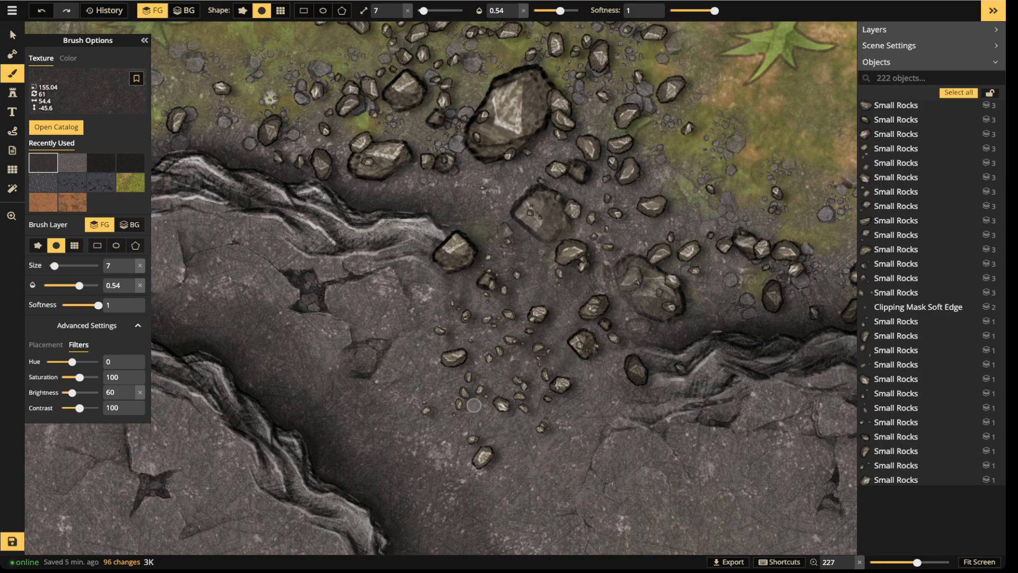
Paint more dark streaks on the background layer around the large boulders and rocks above and inside the cliff gap.
click(184, 10)
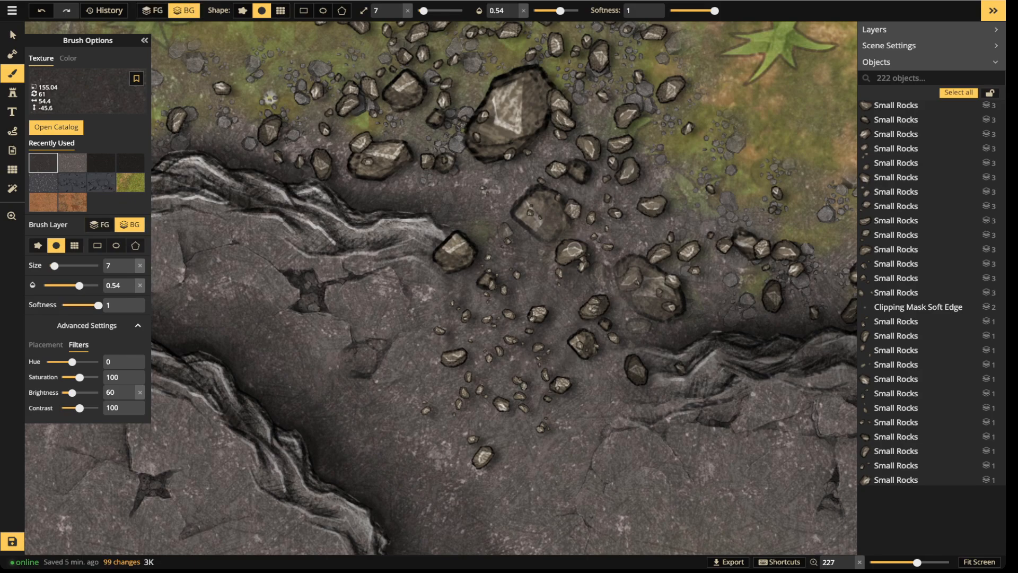
drag(585, 243, 579, 256)
drag(646, 215, 626, 227)
drag(588, 264, 584, 268)
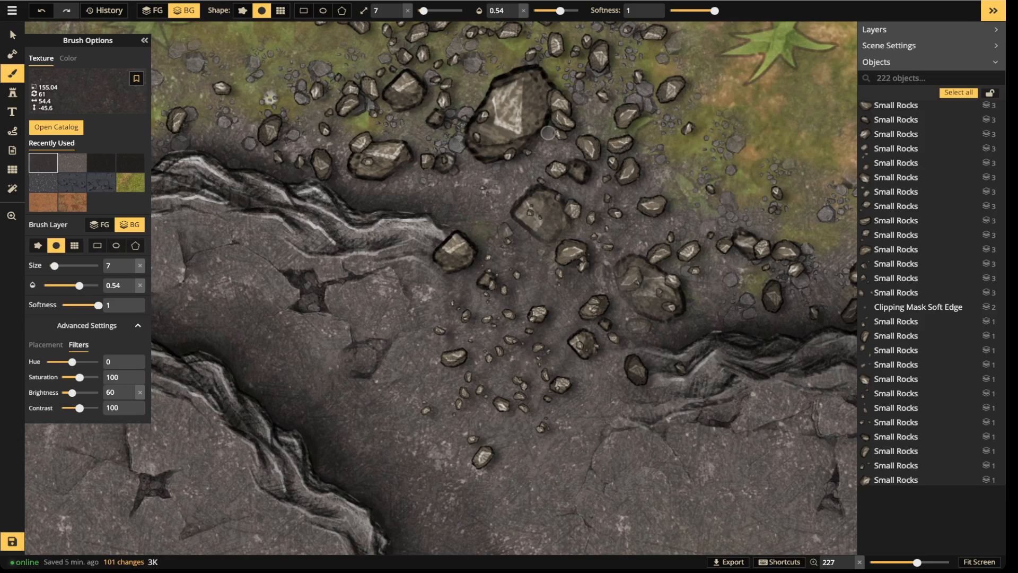
mouse_move(512, 161)
mouse_down()
mouse_move(499, 206)
mouse_move(511, 214)
mouse_up()
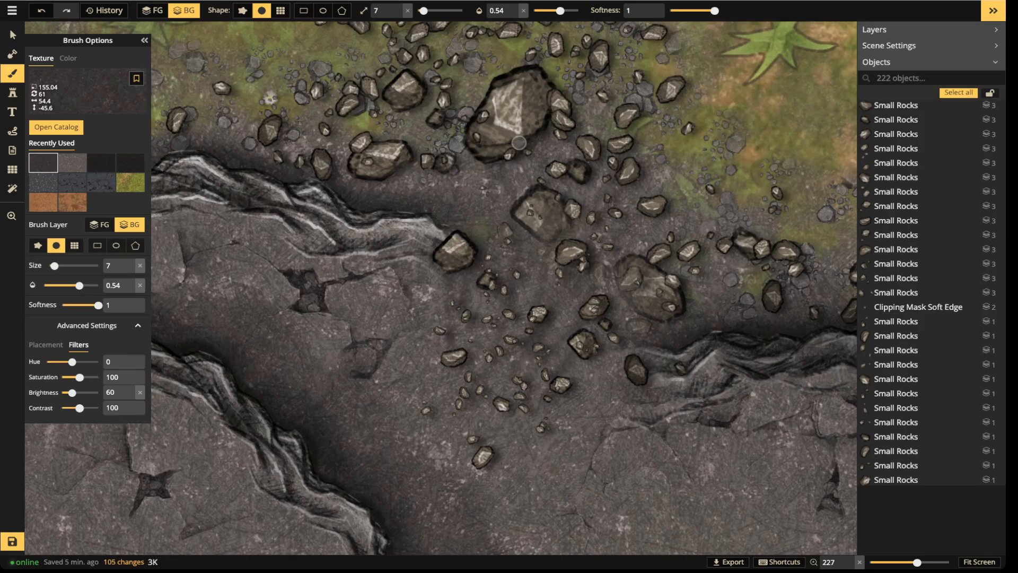
drag(590, 97, 590, 127)
drag(647, 228, 625, 249)
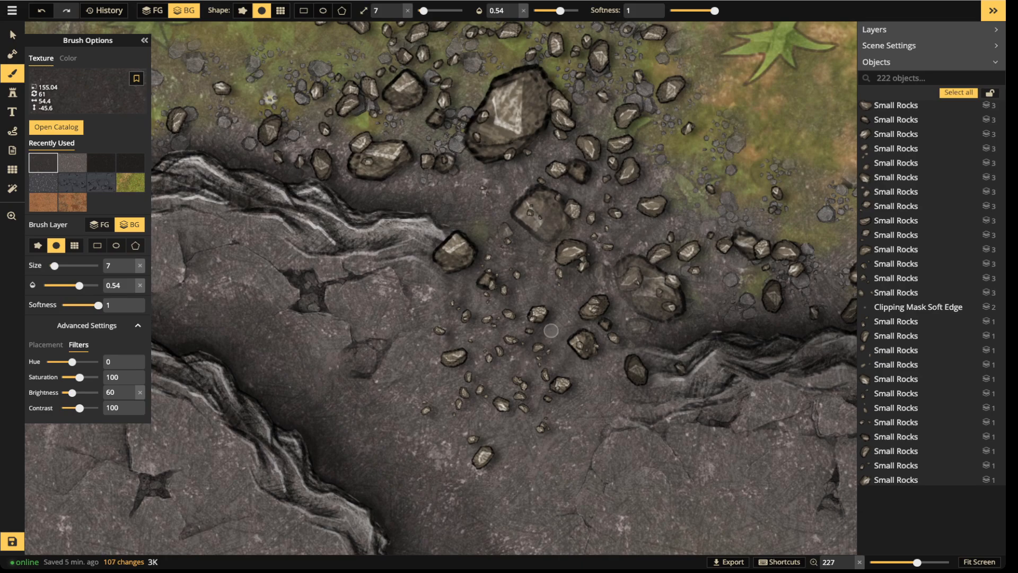
mouse_move(517, 369)
mouse_down()
mouse_move(528, 335)
mouse_move(484, 409)
mouse_up()
Paint faint streaks with the recently used orange texture at opacity 0.21 between the rocks at the top of the gap.
scroll(416, 198, down, 2)
scroll(393, 233, up, 2)
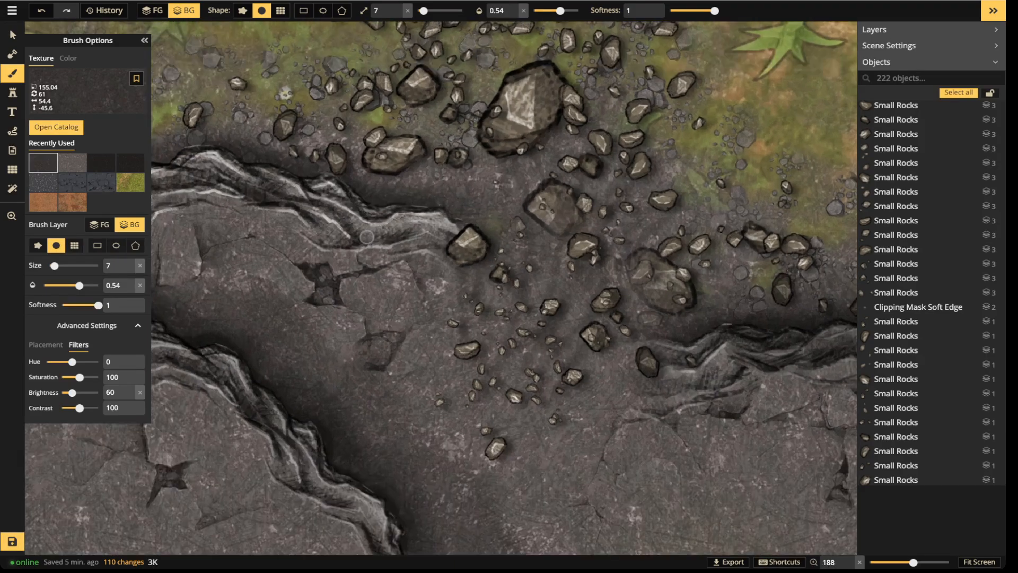
click(43, 202)
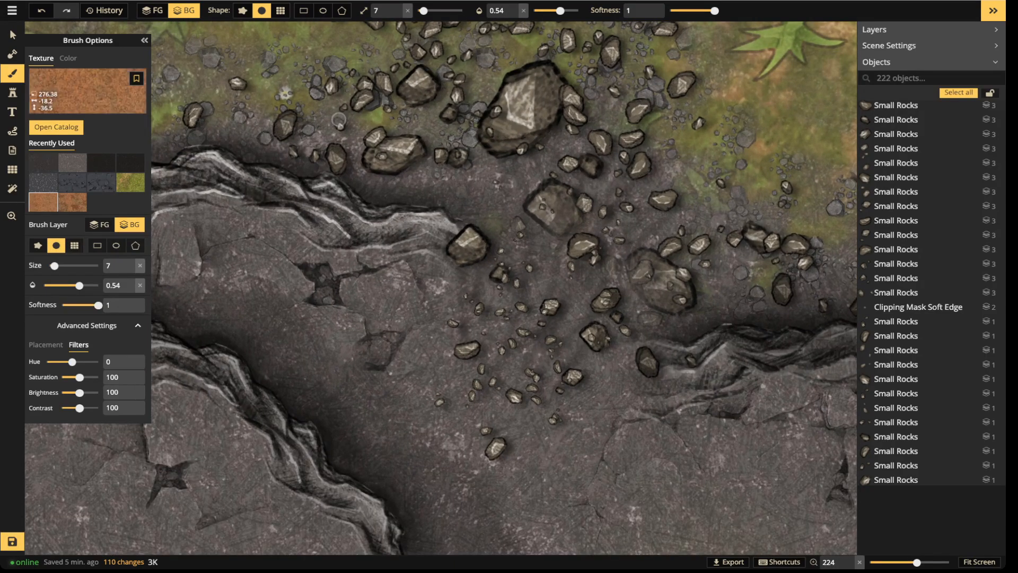
drag(560, 11, 541, 11)
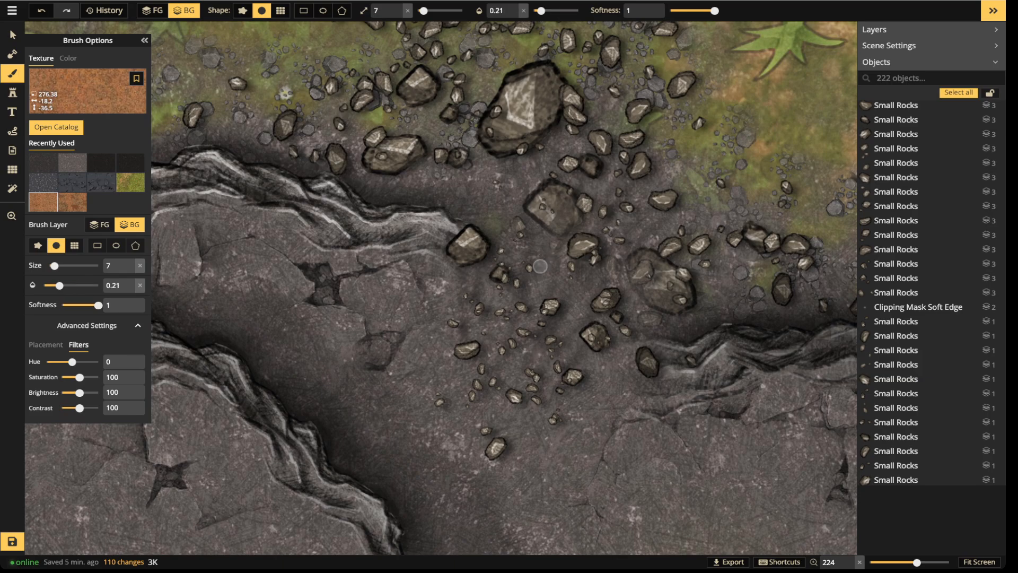
mouse_move(534, 271)
mouse_down()
mouse_move(606, 188)
mouse_move(600, 215)
mouse_move(566, 235)
mouse_move(556, 270)
mouse_move(644, 206)
mouse_move(621, 254)
mouse_move(546, 342)
mouse_move(545, 329)
mouse_move(530, 363)
mouse_move(531, 260)
mouse_move(515, 330)
mouse_move(495, 180)
mouse_move(495, 342)
mouse_move(482, 359)
mouse_move(534, 259)
mouse_move(640, 235)
mouse_move(675, 212)
mouse_move(544, 356)
mouse_move(592, 277)
mouse_move(548, 294)
mouse_move(573, 205)
mouse_move(516, 318)
mouse_move(532, 162)
mouse_move(528, 236)
mouse_up()
Set the brush opacity to 0.37 and paint more orange streaks along the cliff edge and down through the gap's rocks.
click(551, 11)
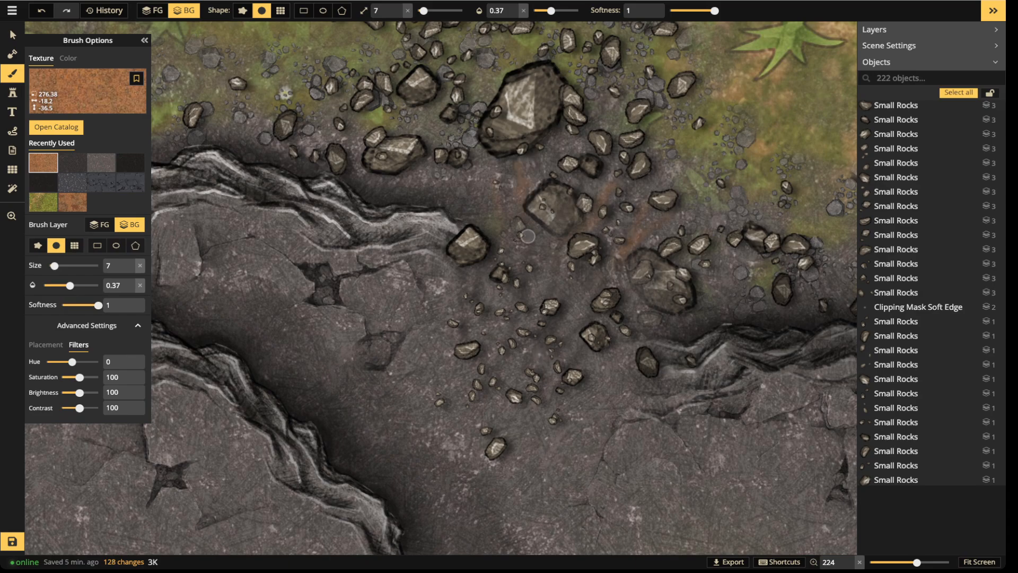
drag(392, 194, 357, 188)
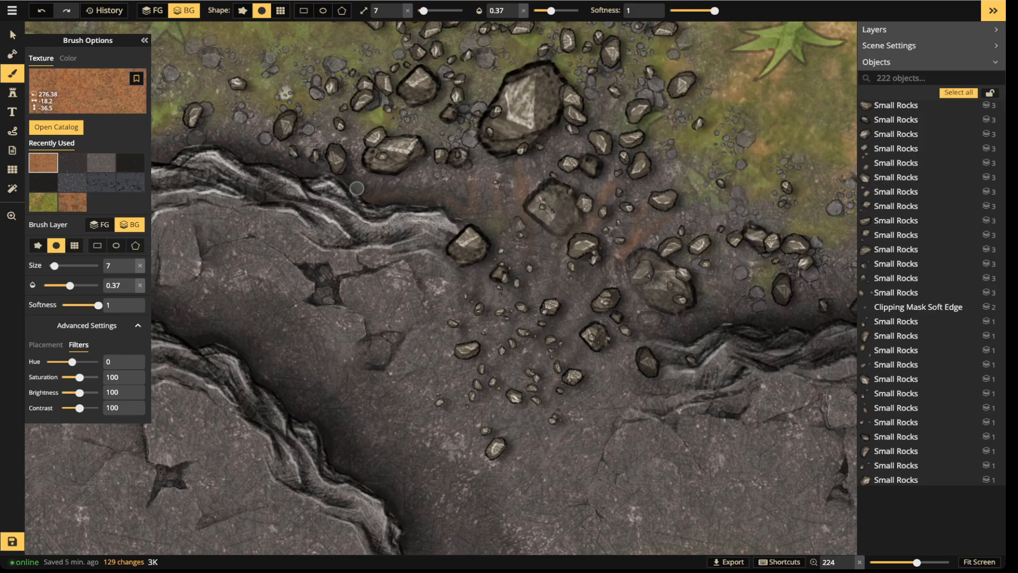
mouse_move(557, 266)
mouse_down()
mouse_move(527, 319)
mouse_move(495, 344)
mouse_up()
mouse_move(513, 255)
mouse_down()
mouse_move(494, 303)
mouse_move(493, 265)
mouse_move(580, 323)
mouse_up()
mouse_move(626, 255)
mouse_down()
mouse_move(485, 309)
mouse_move(355, 219)
mouse_up()
key(x)
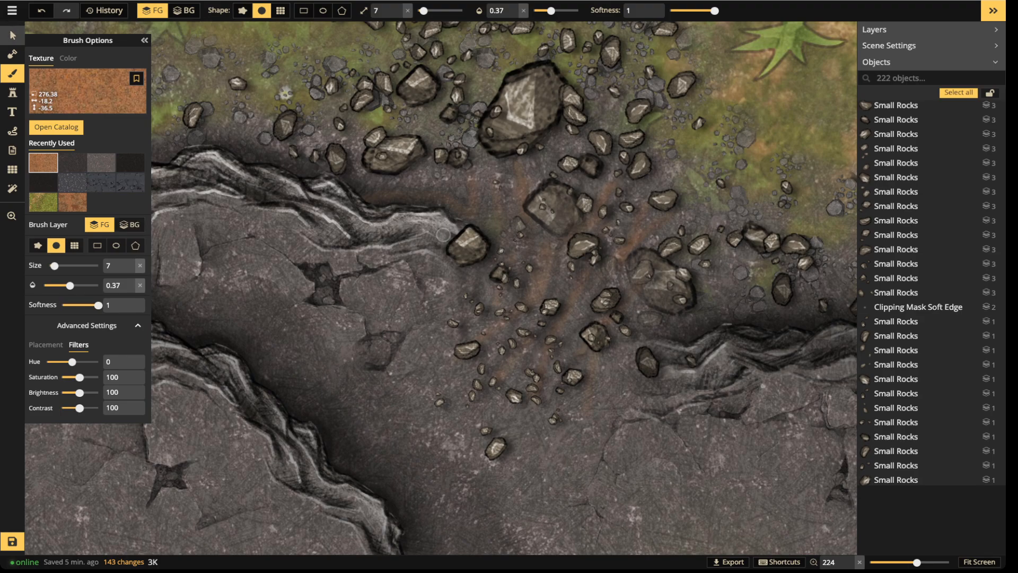
Choose the Mesas stamp set from the Fantasy Regional HD style in the stamp catalog, with the old search term cleared.
key(v)
scroll(443, 235, down, 2)
key(space)
drag(443, 235, 528, 390)
mouse_move(460, 39)
mouse_down()
mouse_move(589, 196)
mouse_move(670, 229)
mouse_up()
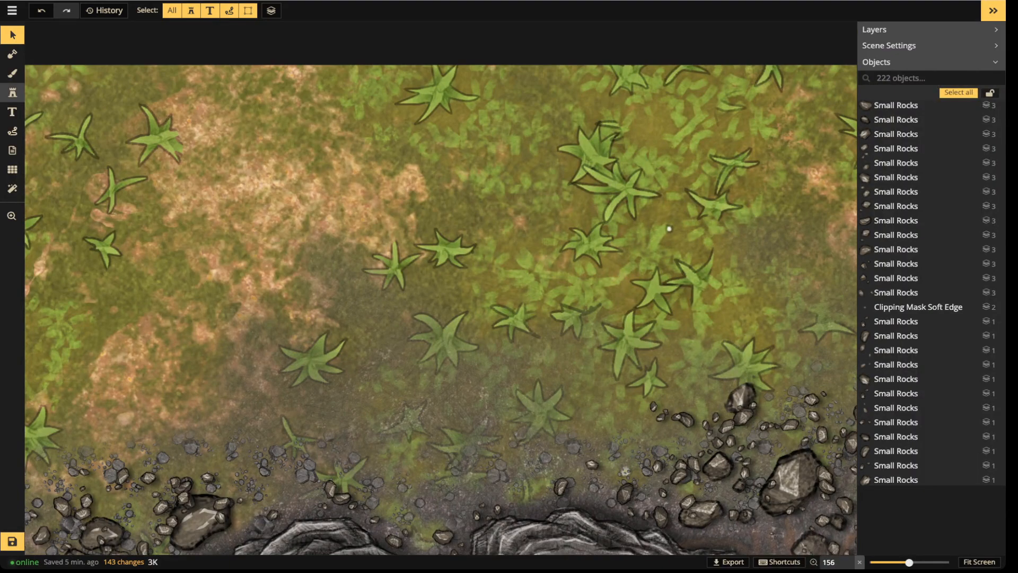
click(12, 92)
click(55, 118)
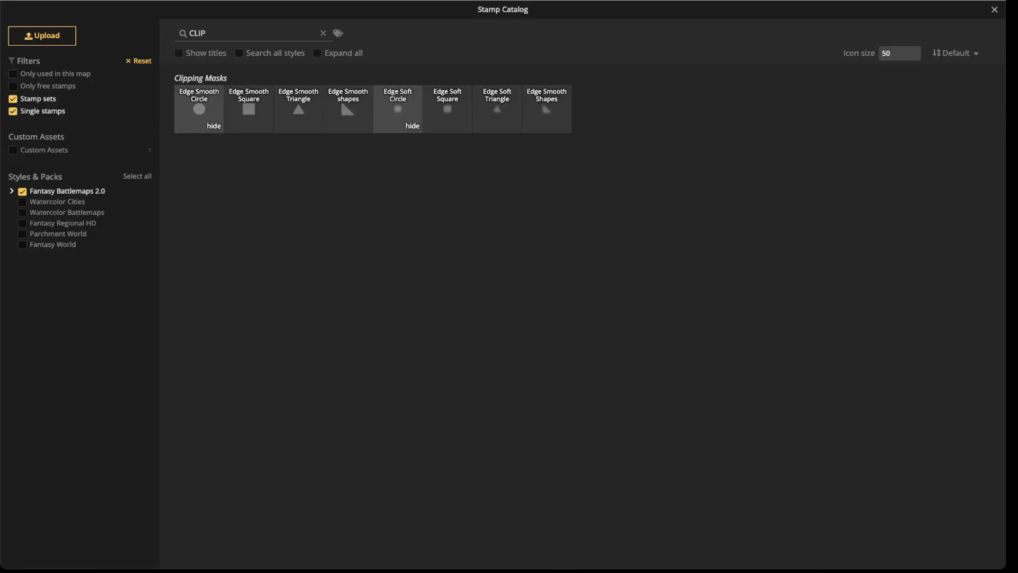
click(22, 192)
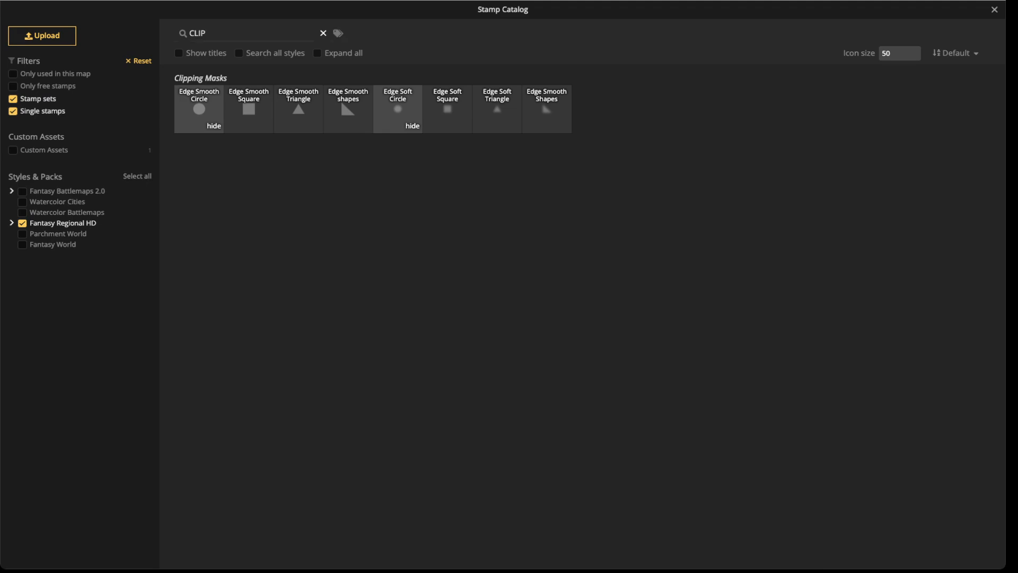
click(323, 33)
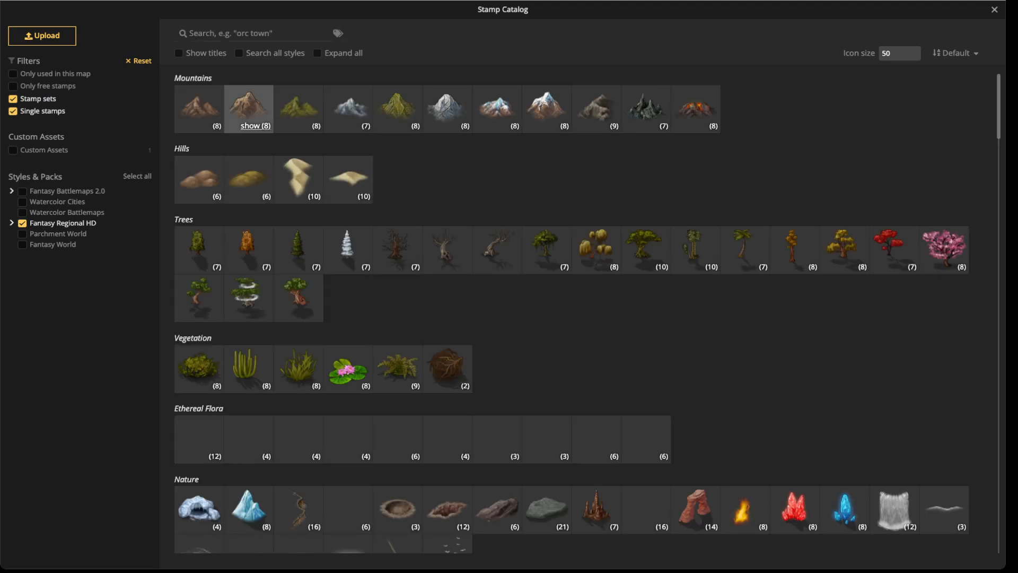
scroll(646, 250, down, 4)
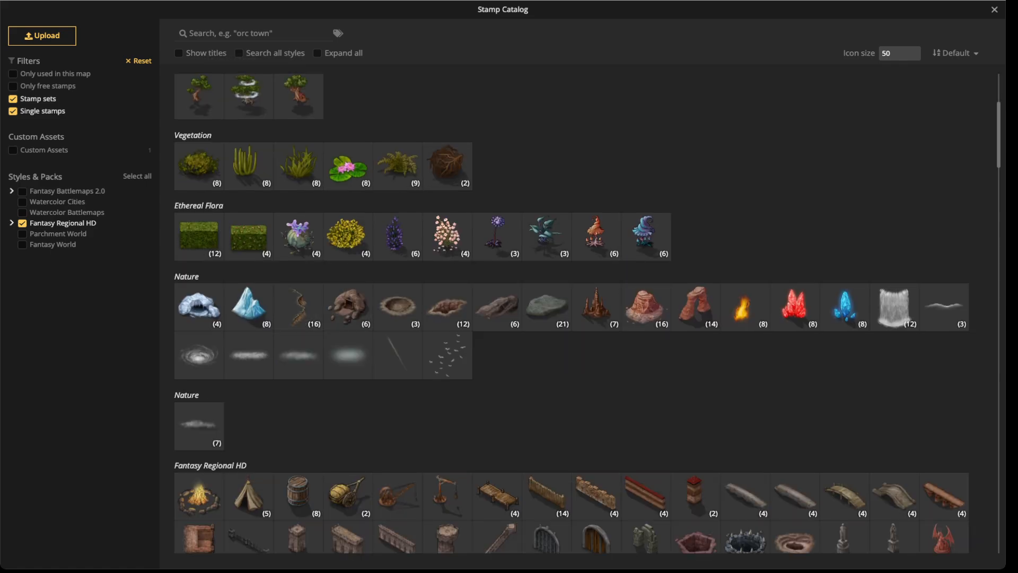
click(646, 306)
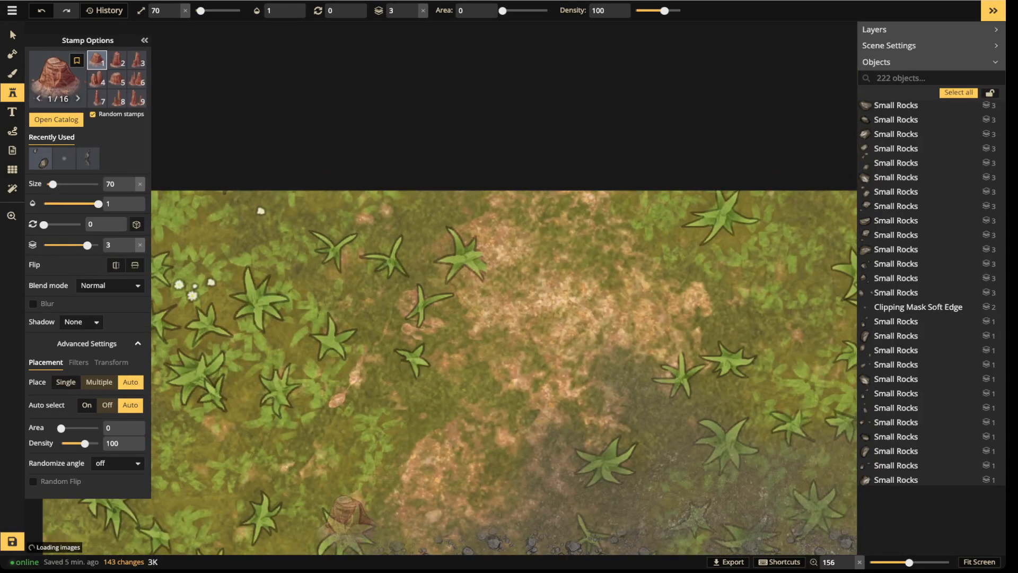
Enlarge the mesa stamp to size 120 and preview its variants over the grass, up to number 11.
scroll(344, 381, up, 4)
key(2)
key(3)
scroll(412, 366, up, 1)
key(4)
key(5)
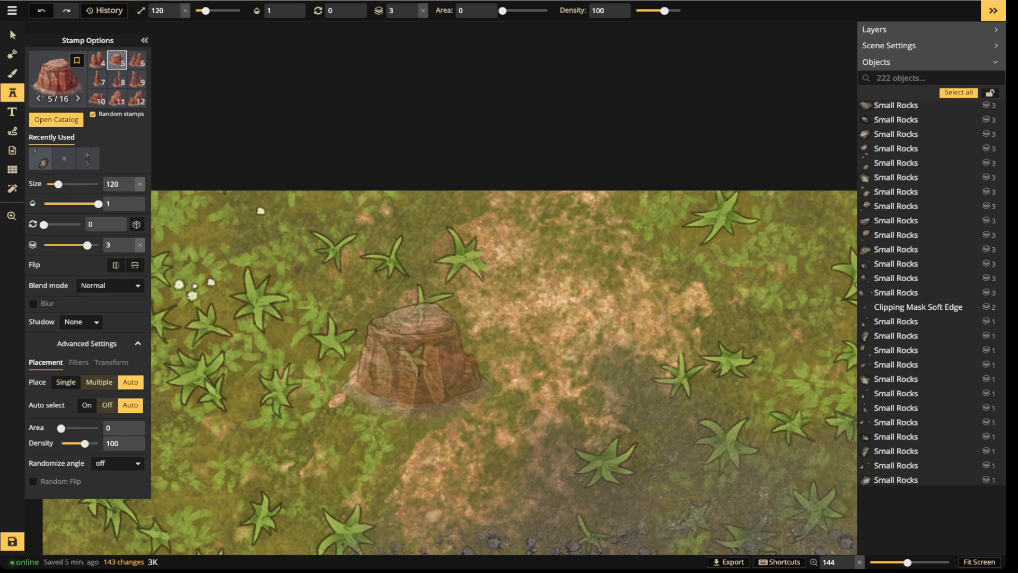
key(6)
key(7)
key(8)
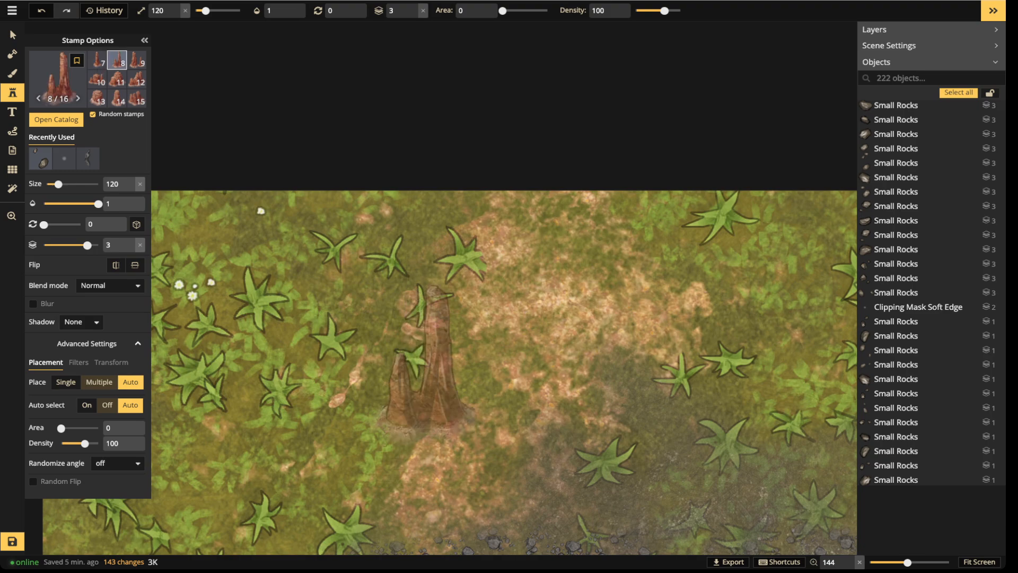
key(9)
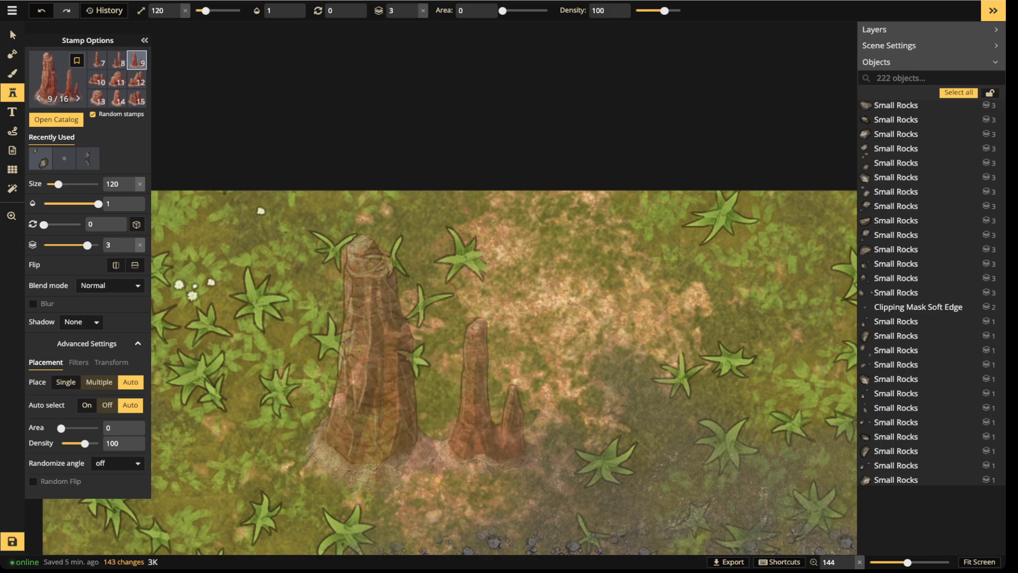
key(0)
key(Right)
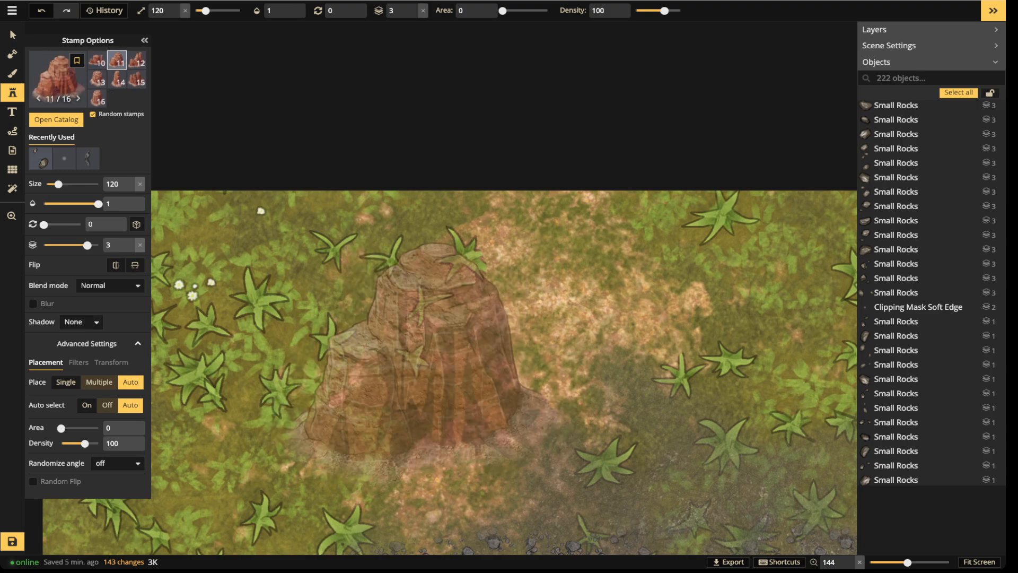
Place mesa variant 13 at size 130 on the grass in the map's northwest corner.
key(Right)
key(Right)
key(bracketright)
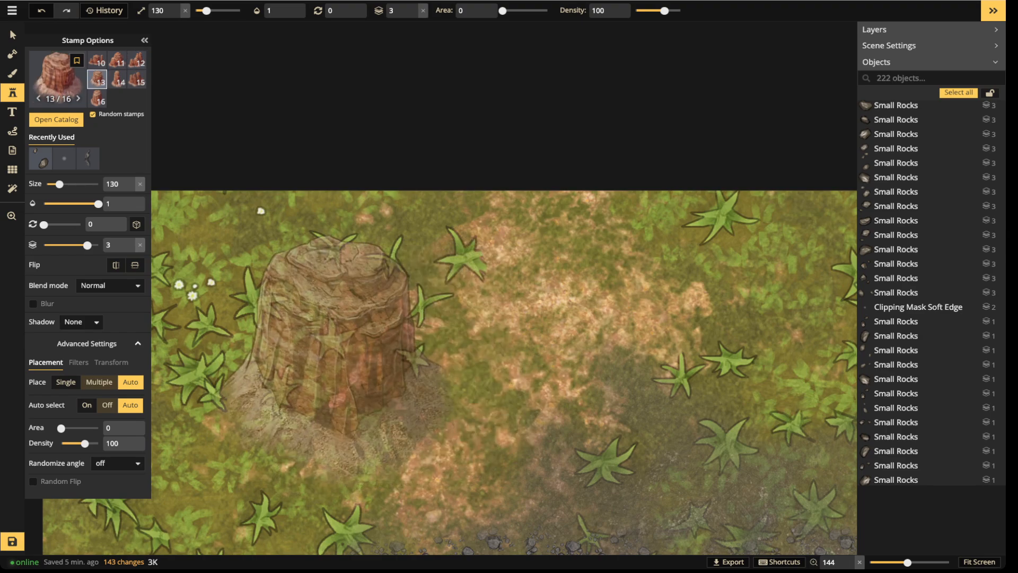
scroll(334, 329, down, 3)
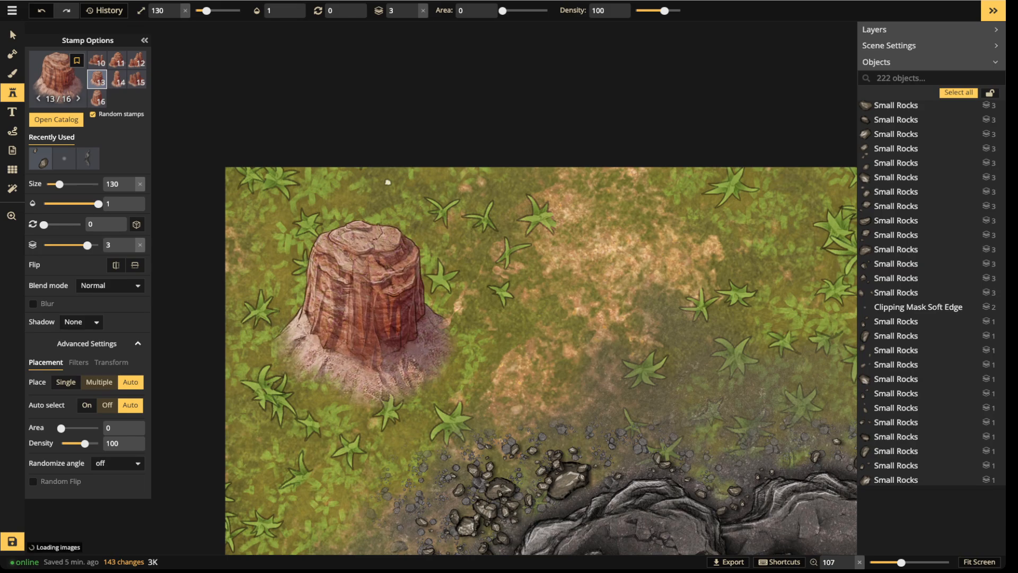
click(364, 318)
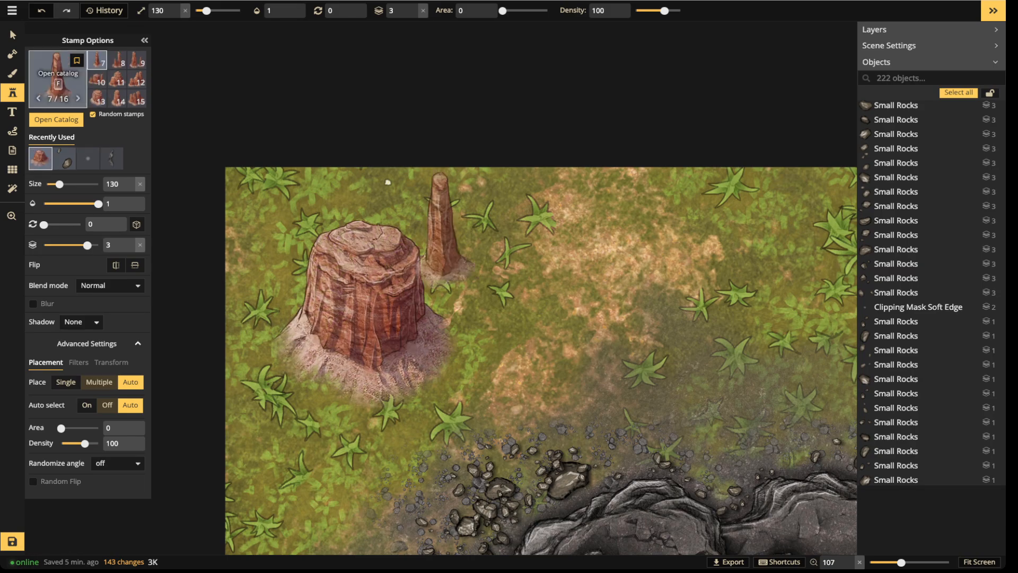
Duplicate the placed mesa and position the copy in front of it, slightly to the southeast.
key(v)
key(ctrl+c)
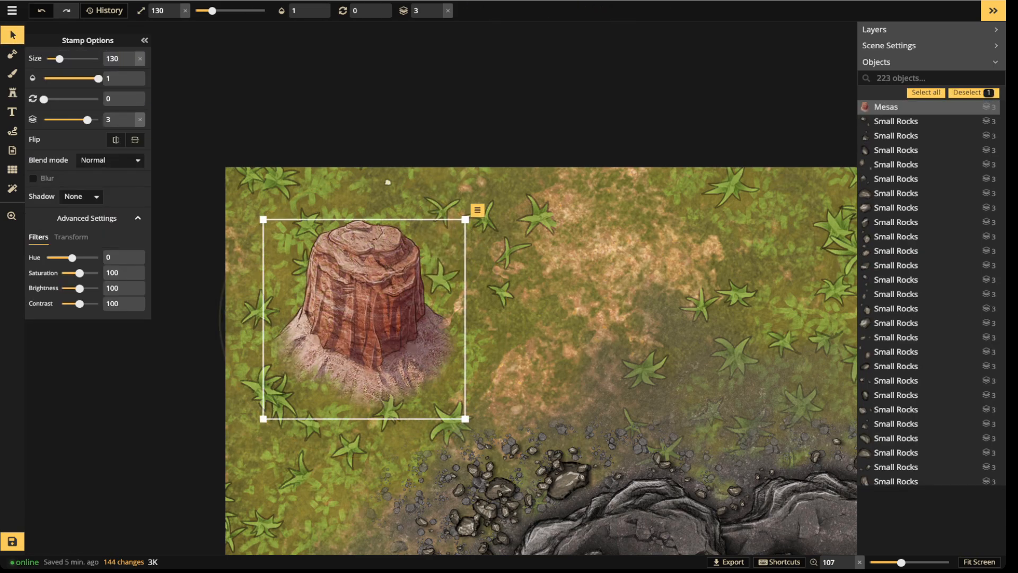
key(ctrl+v)
drag(441, 306, 403, 364)
Add another mesa copy east of the first one and set it to layer 2.
key(ctrl+v)
drag(472, 305, 450, 304)
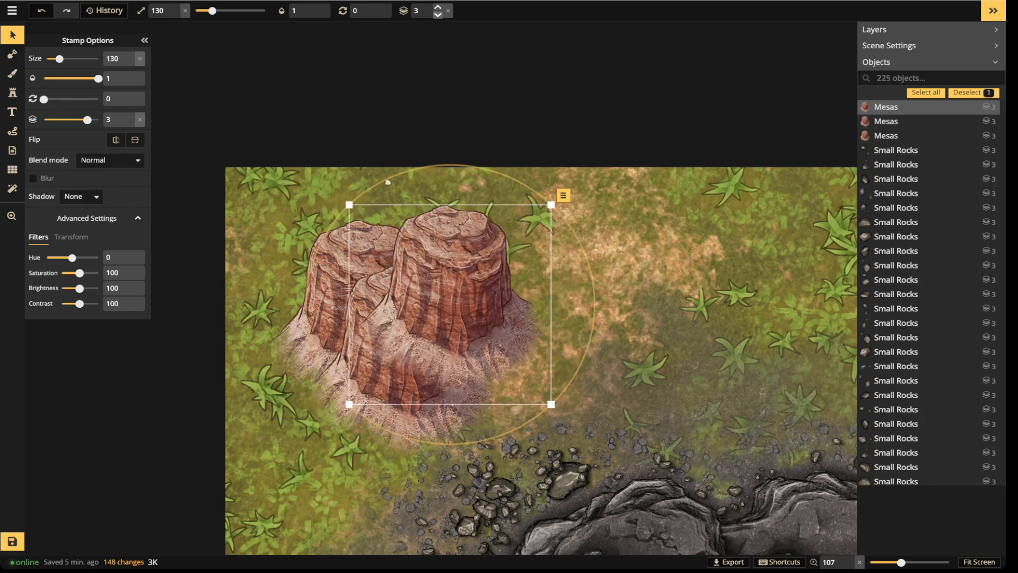
click(438, 15)
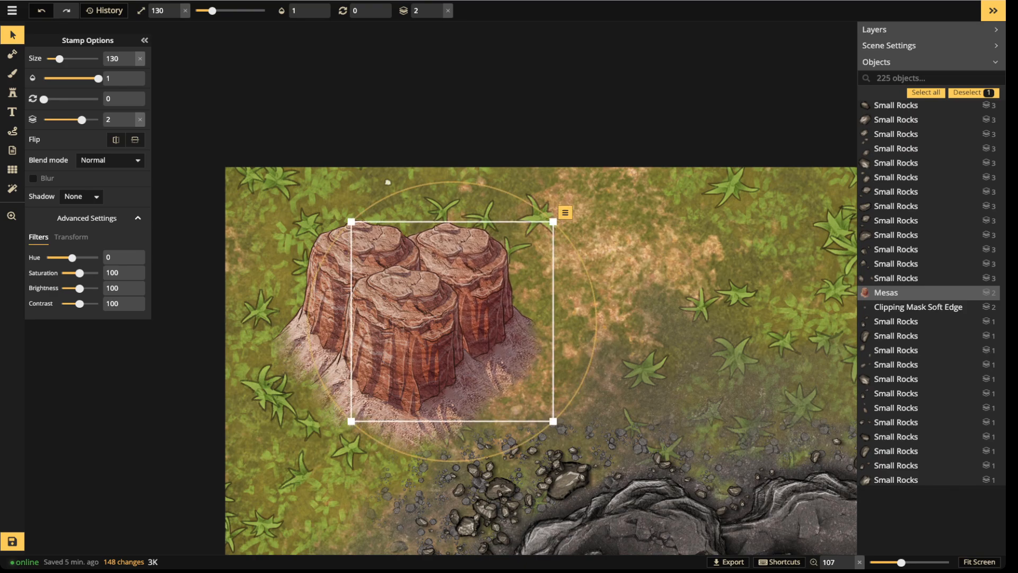
Add a fourth mesa copy behind the other three, at the back of the cluster, and set it to layer 1.
key(ctrl+v)
drag(517, 254, 433, 251)
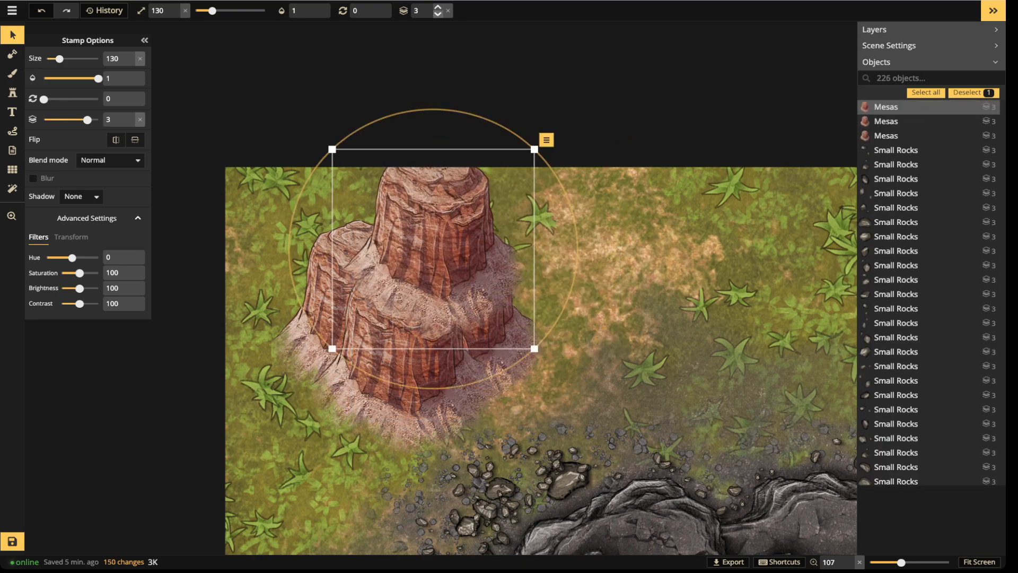
click(438, 14)
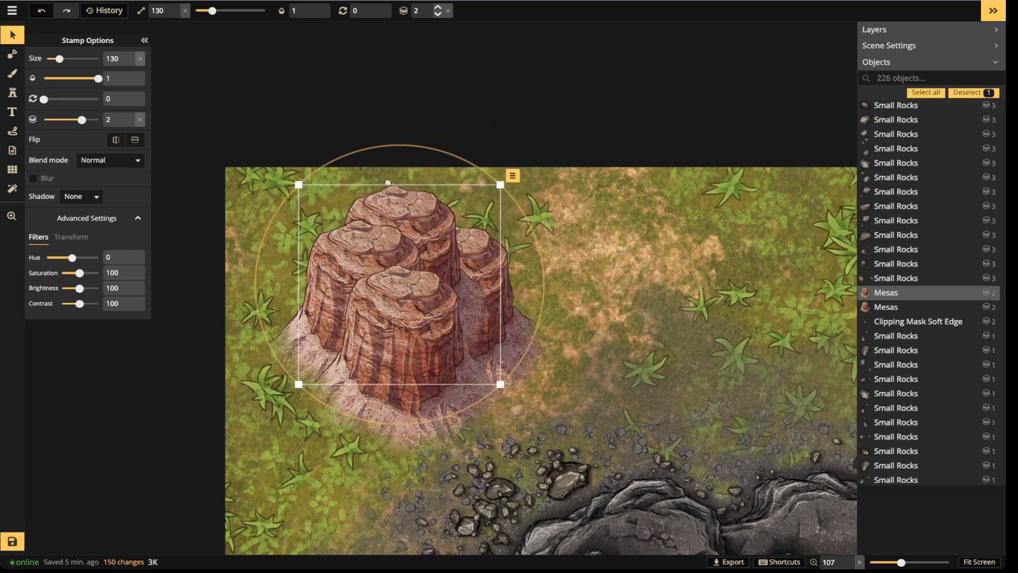
click(438, 14)
key(Escape)
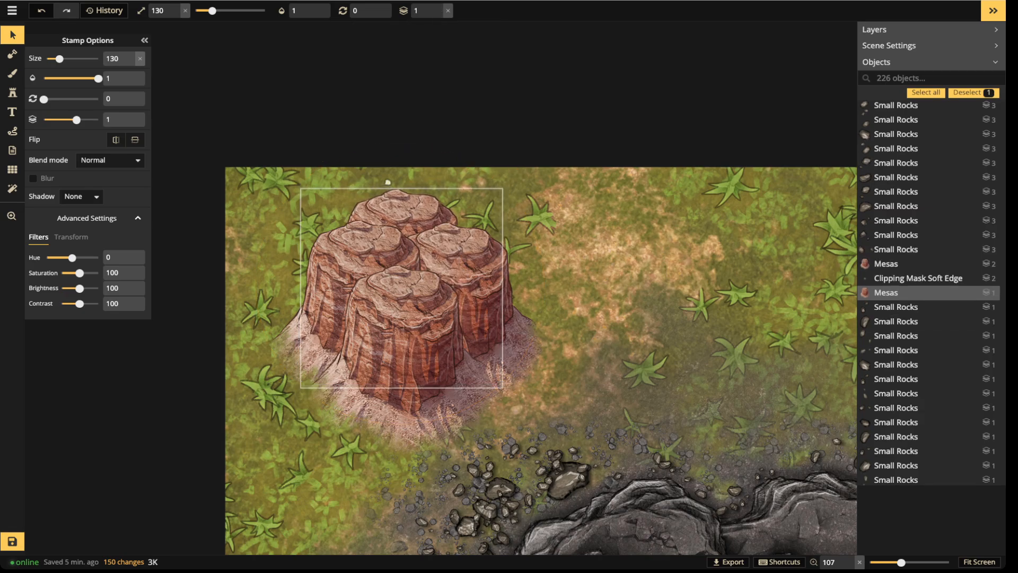
Shift the four mesas slightly east together and place a copy of the front mesa just southwest of it.
drag(274, 177, 517, 465)
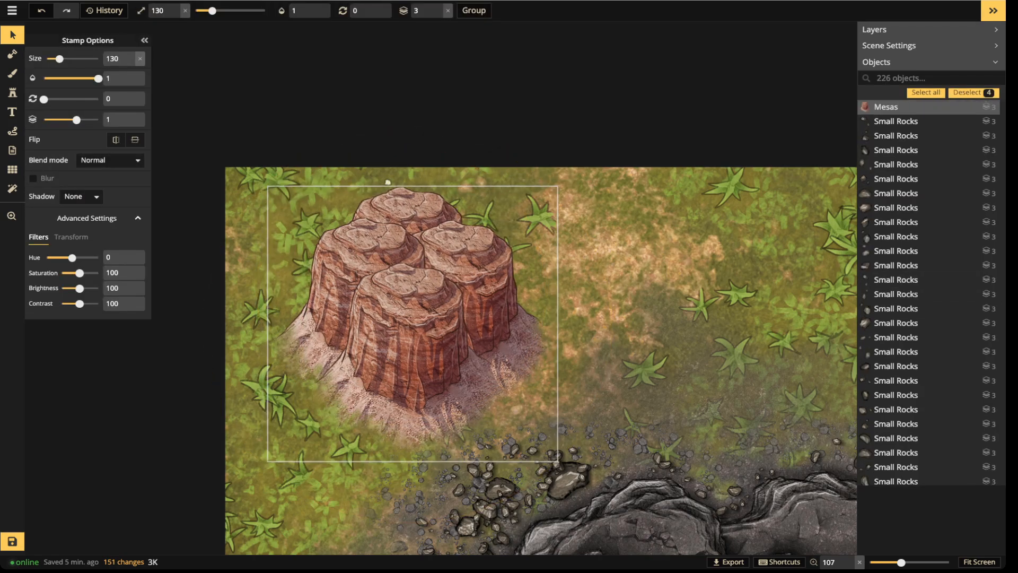
drag(413, 318, 418, 316)
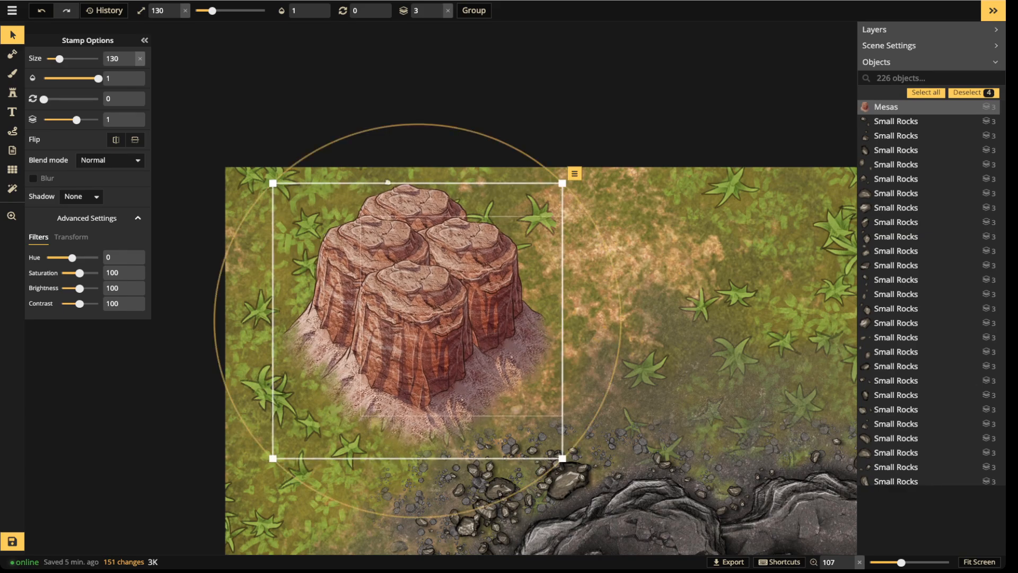
click(415, 328)
key(ctrl+c)
key(ctrl+v)
drag(519, 338, 395, 412)
key(Escape)
Stamp five soft-edge clipping masks over the touching tops of the rear mesas, using size 90 on layer 5.
click(12, 92)
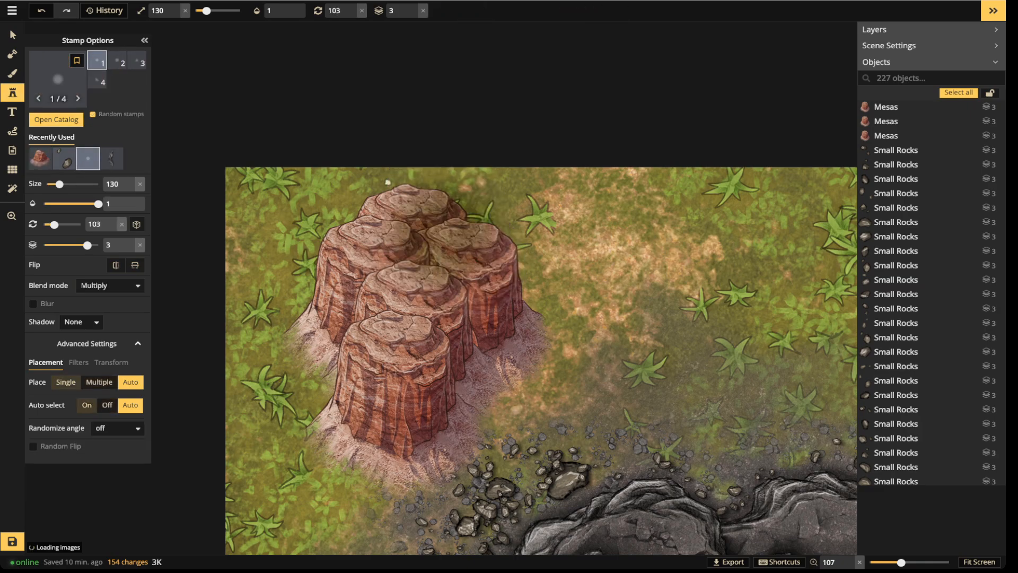
scroll(411, 208, up, 2)
double_click(413, 7)
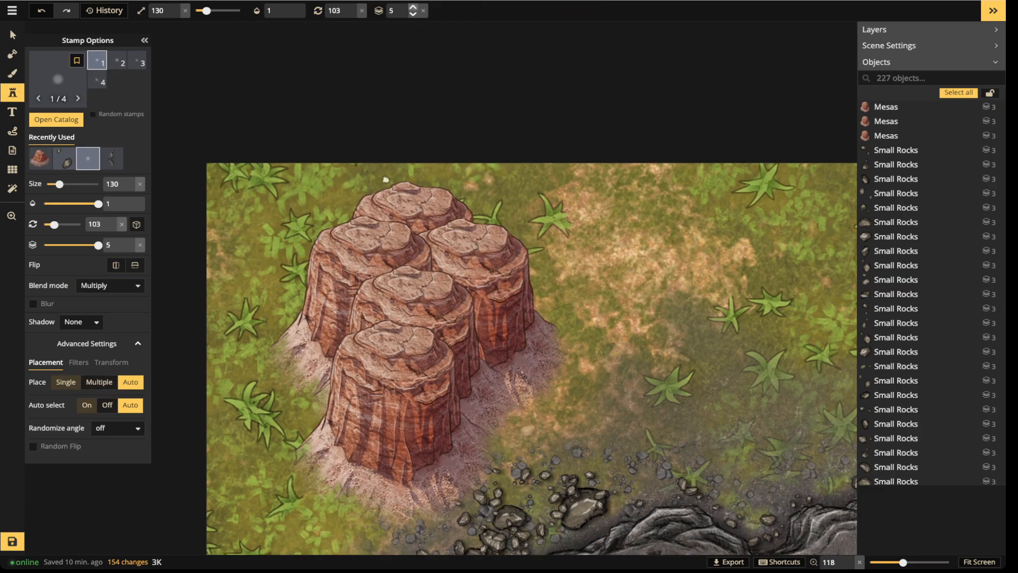
scroll(413, 301, up, 4)
key(bracketleft)
key(bracketleft)
click(406, 228)
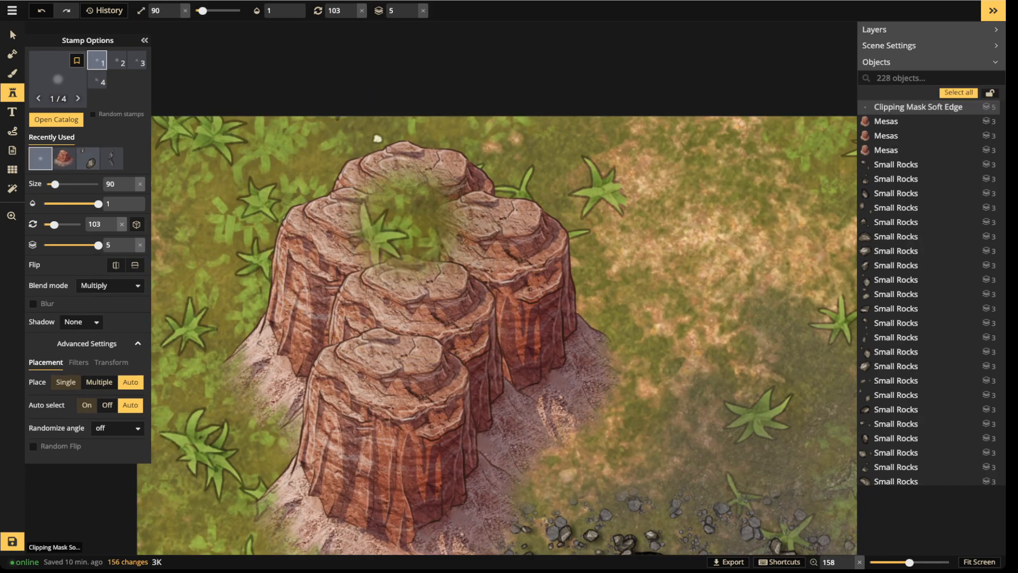
click(454, 229)
click(356, 232)
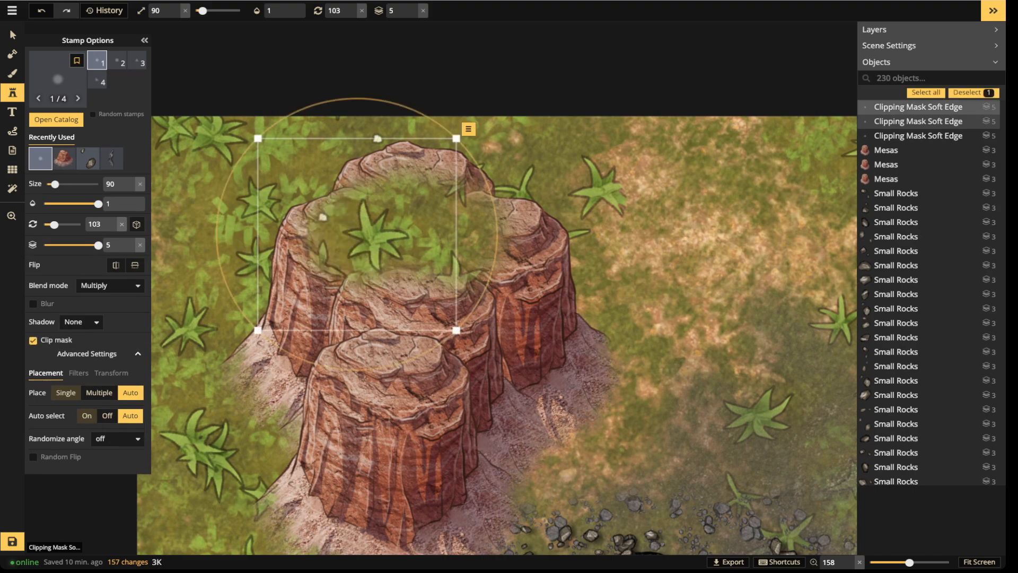
click(418, 289)
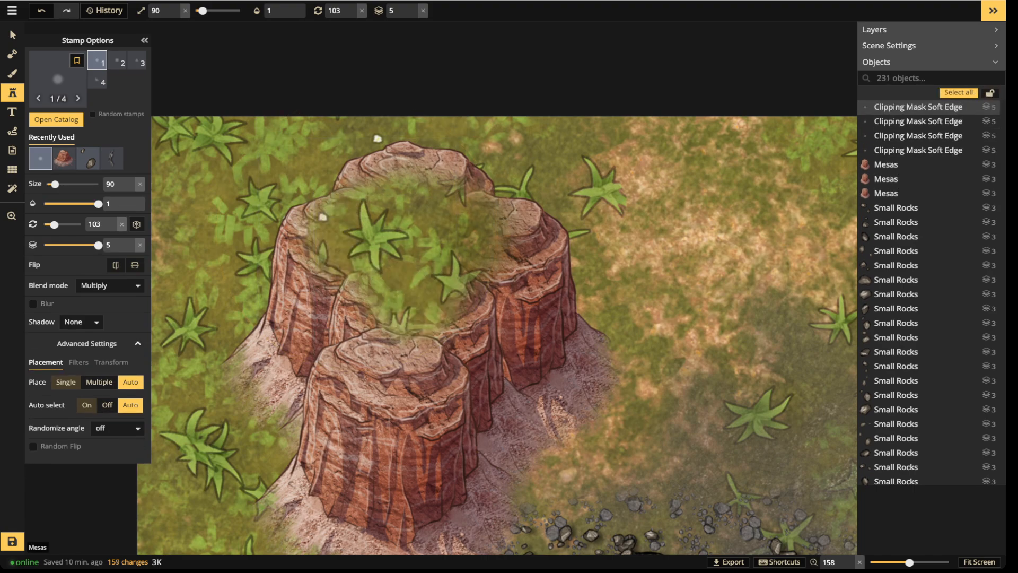
click(489, 244)
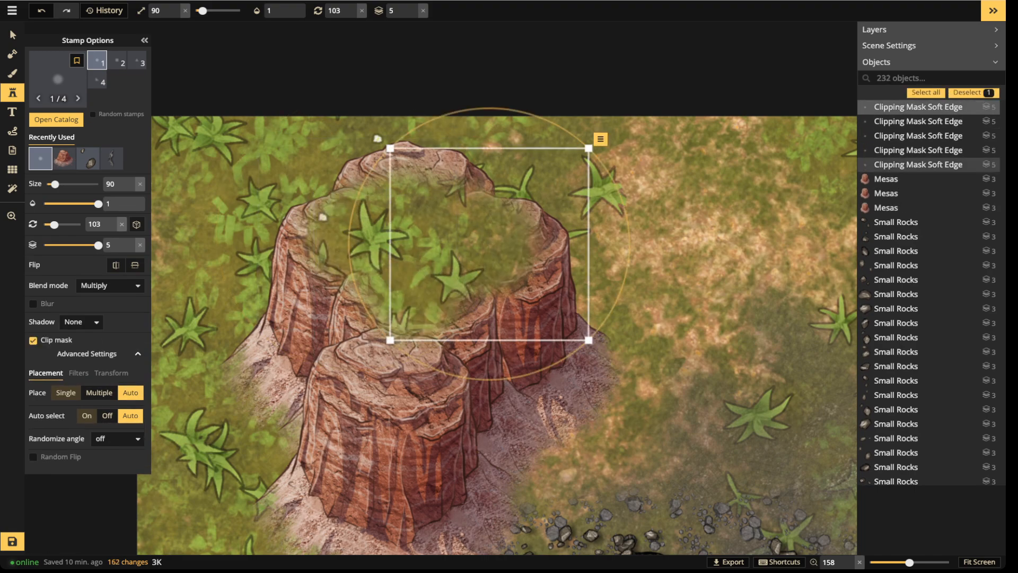
Add two soft-edge clipping masks at size 70, one joining the front mesa's top and one on the rear mesa.
key(Escape)
click(395, 336)
key([)
key([)
key(Escape)
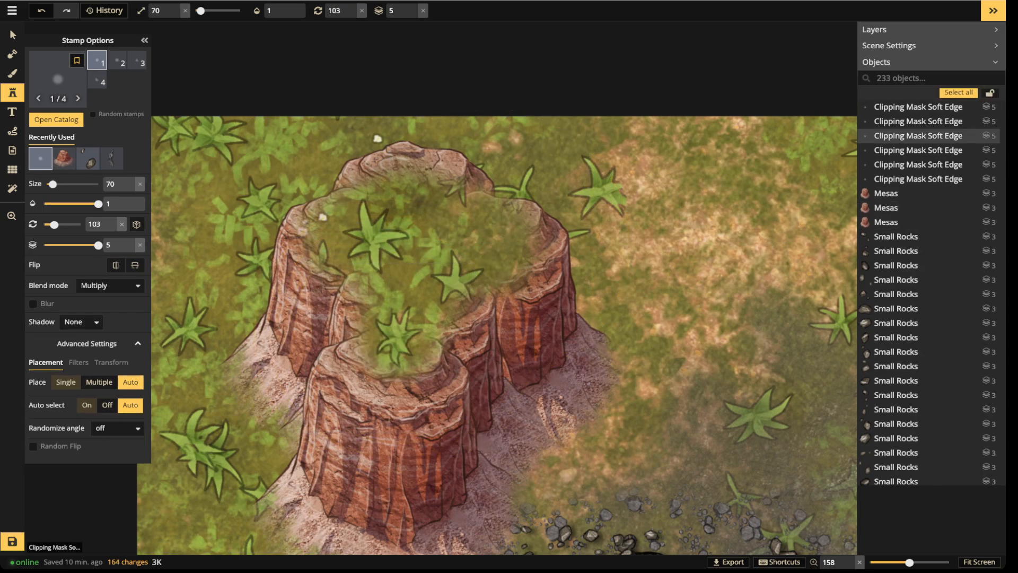
click(404, 196)
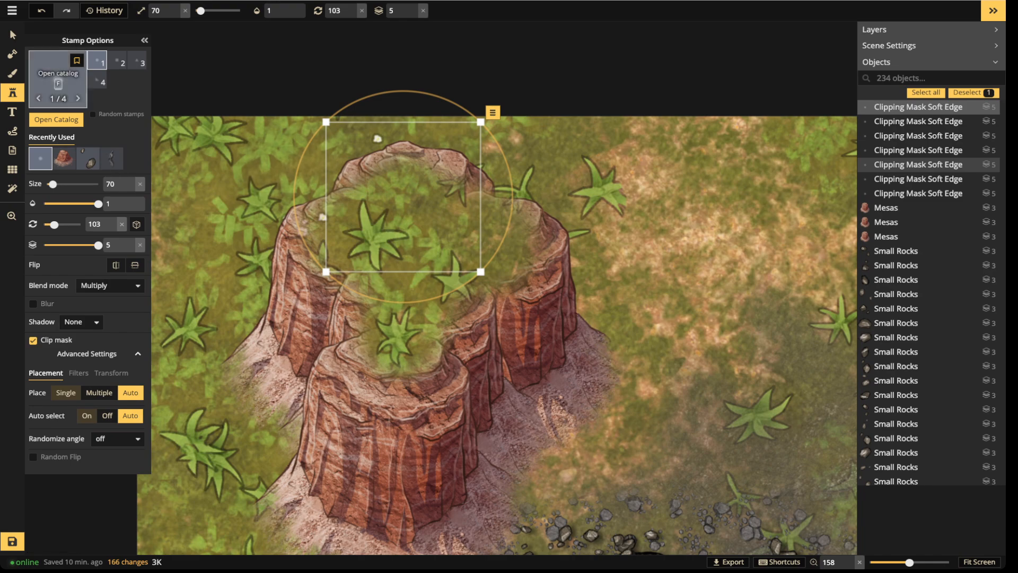
Set the foreground brush to size 200 and opacity 1, and paint the current orange-brown texture over the mesa plateau.
key(b)
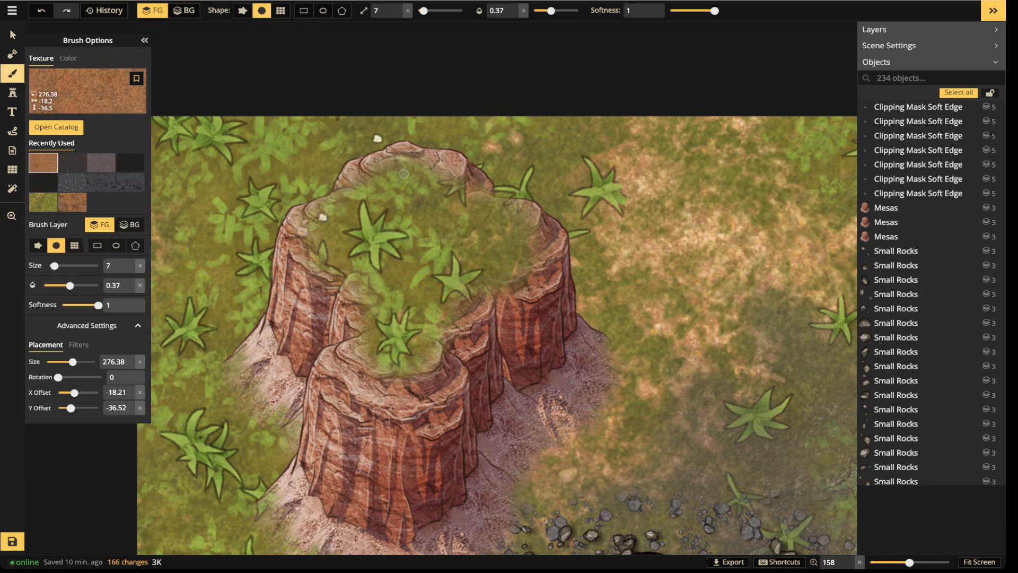
drag(423, 10, 463, 11)
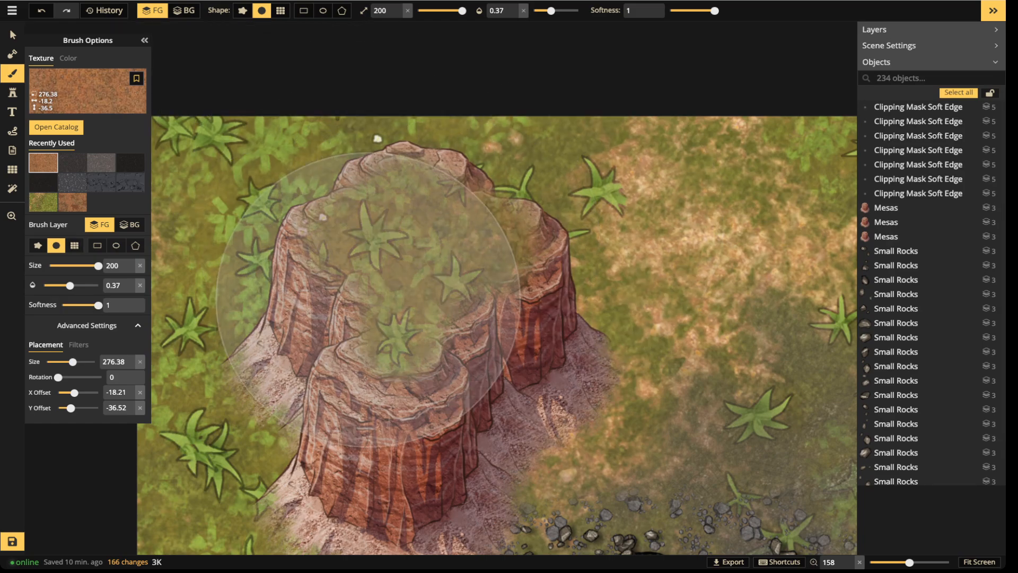
click(577, 11)
mouse_move(460, 294)
mouse_down()
mouse_move(357, 252)
mouse_move(381, 222)
mouse_move(400, 316)
mouse_move(679, 334)
mouse_up()
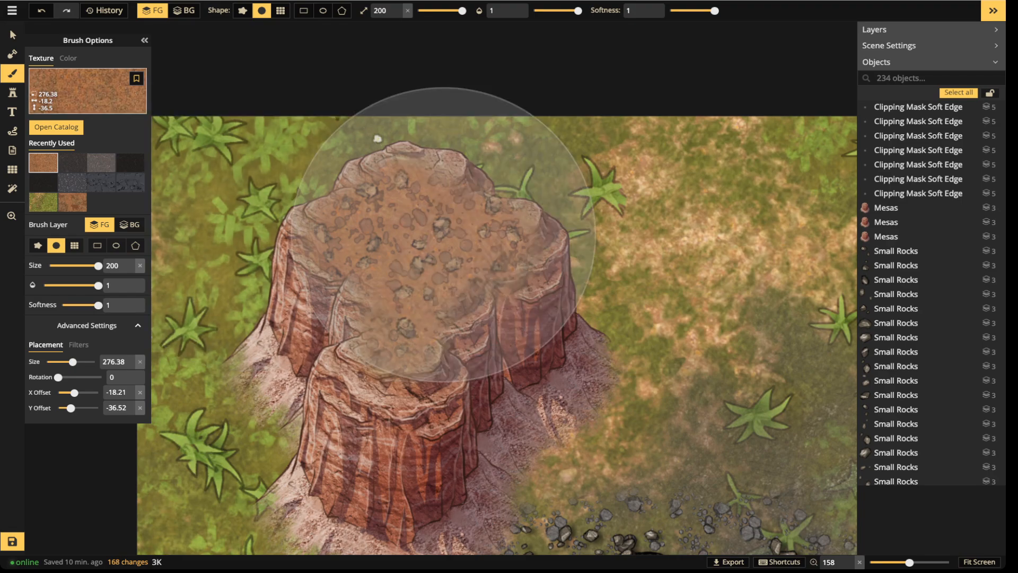
Clear the texture search, choose the plain orange sand from Desert Textures and paint it over the mesa plateau.
click(87, 91)
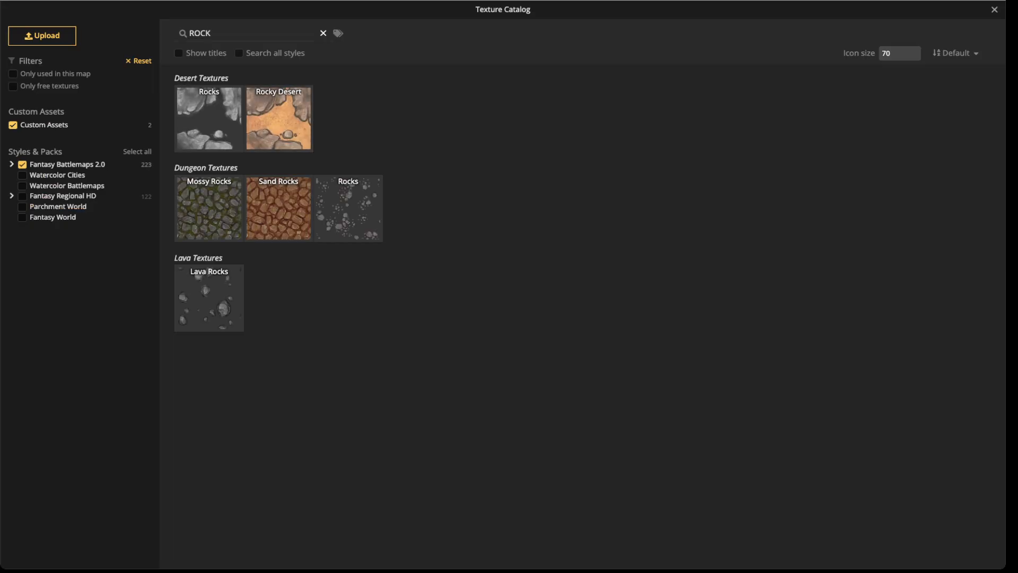
click(323, 33)
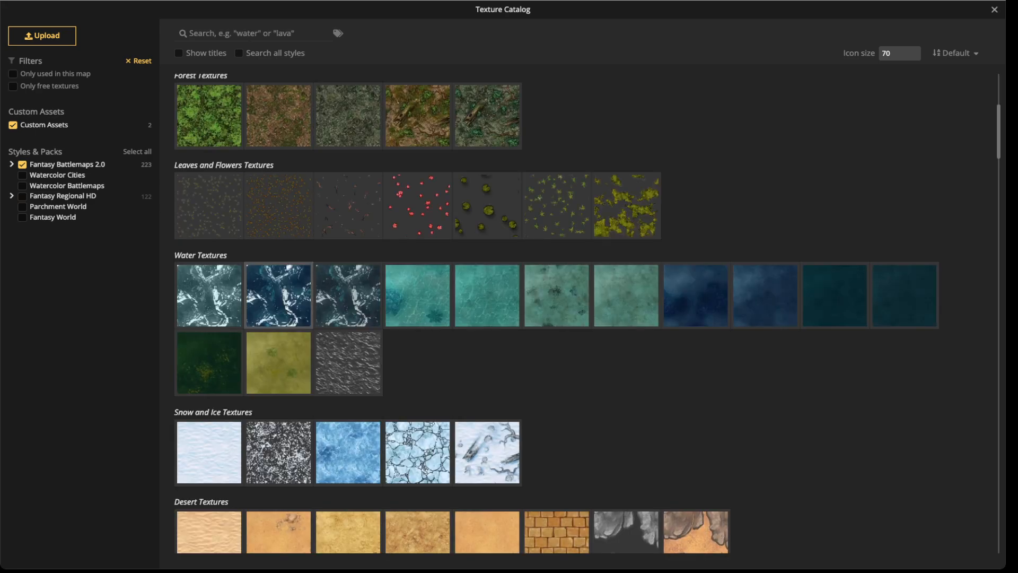
scroll(503, 313, down, 2)
click(487, 449)
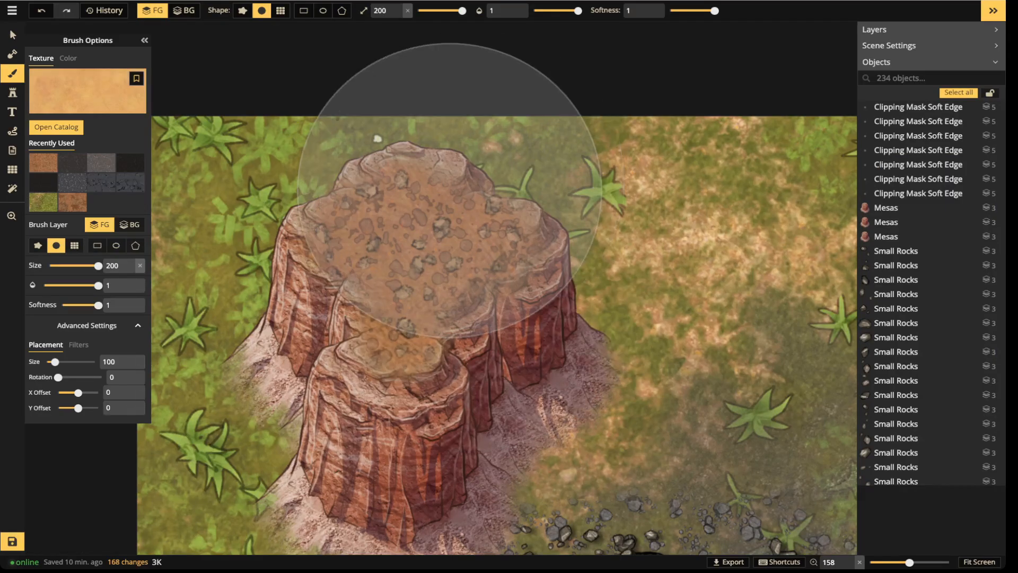
mouse_move(451, 193)
mouse_down()
mouse_move(274, 232)
mouse_move(436, 227)
mouse_move(555, 252)
mouse_move(395, 347)
mouse_move(252, 330)
mouse_move(393, 132)
mouse_up()
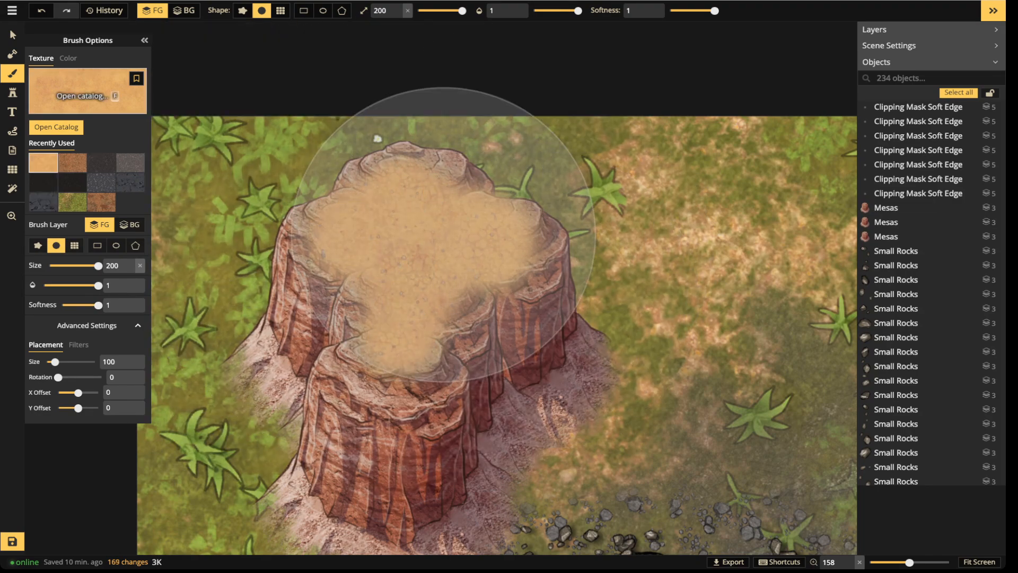
Limit the texture catalog to the Fantasy Regional HD pack, excluding Fantasy Battlemaps 2.0 and Custom Assets.
key(f)
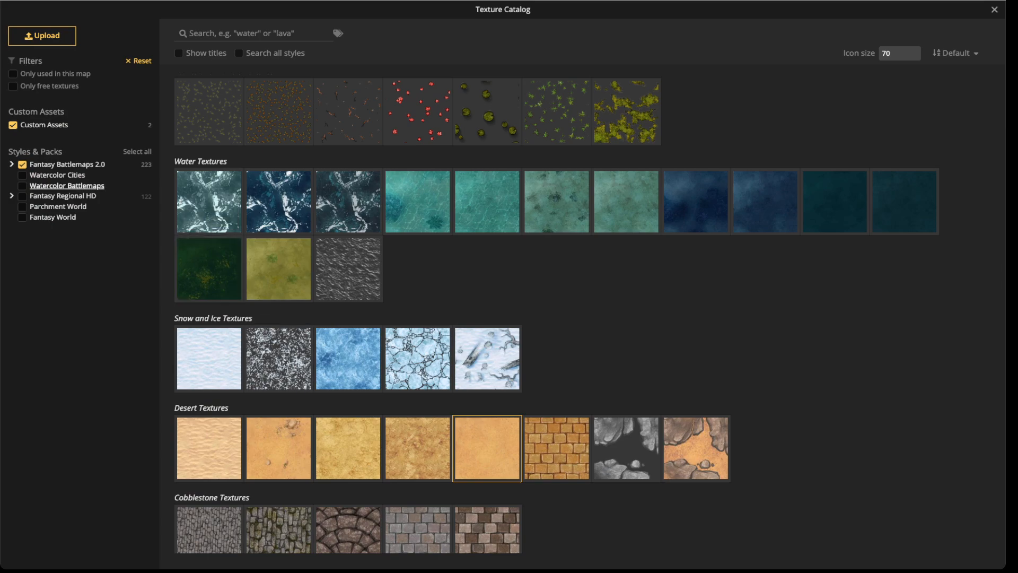
click(23, 165)
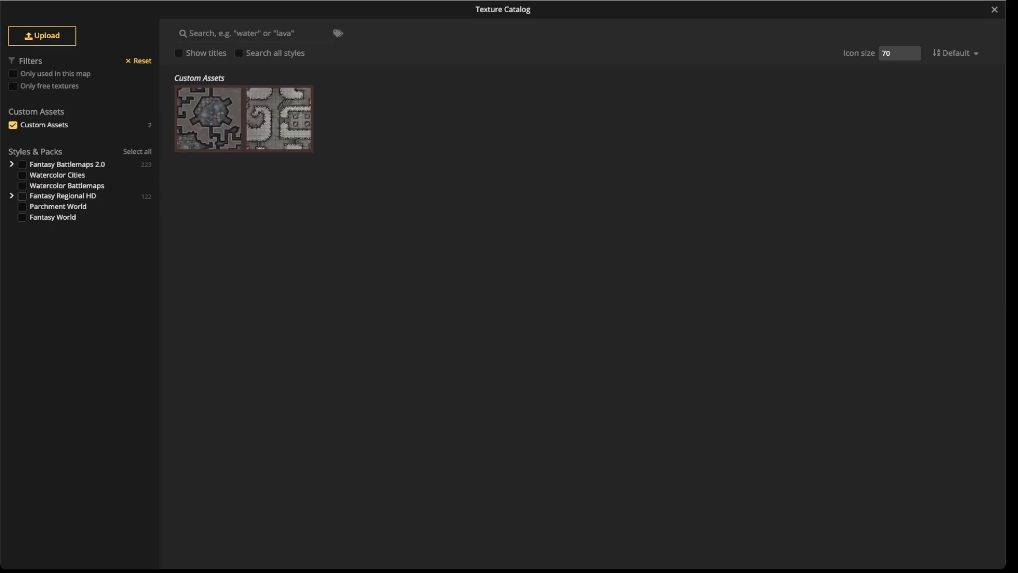
click(22, 196)
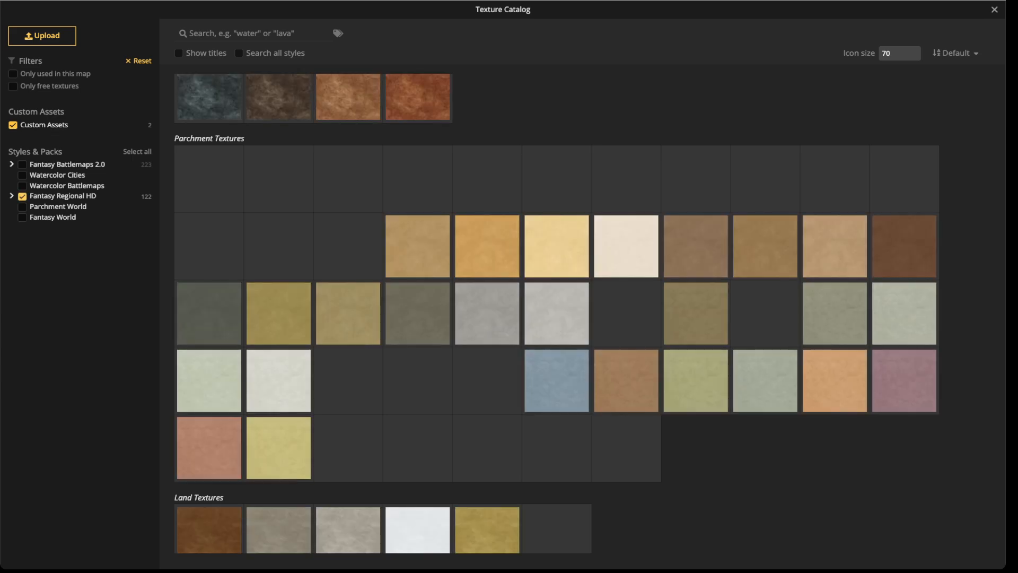
click(13, 126)
Choose the mottled orange texture from Parchment Textures and paint it over the mesa plateau.
scroll(418, 258, down, 7)
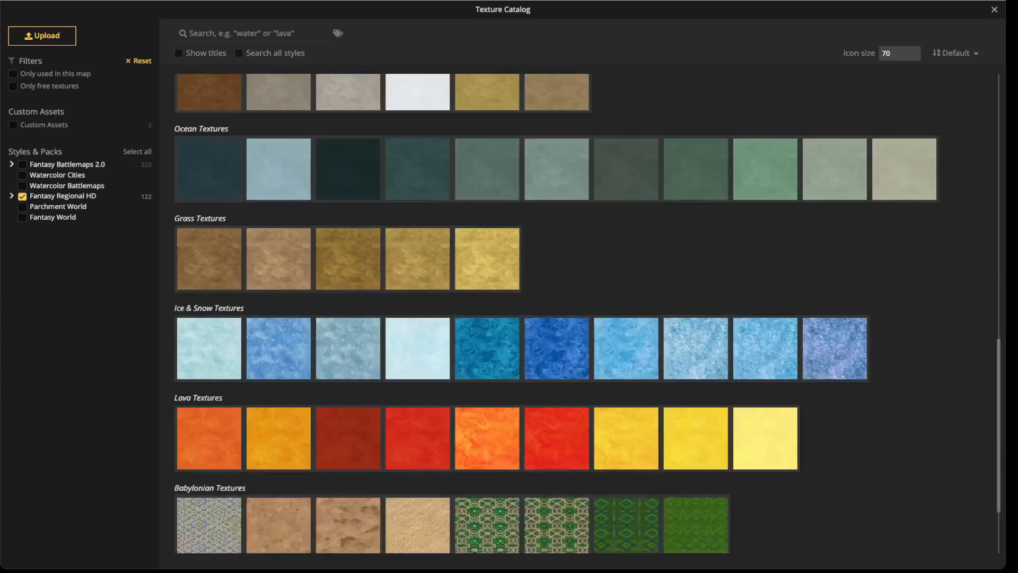
scroll(417, 259, down, 1)
scroll(417, 258, up, 7)
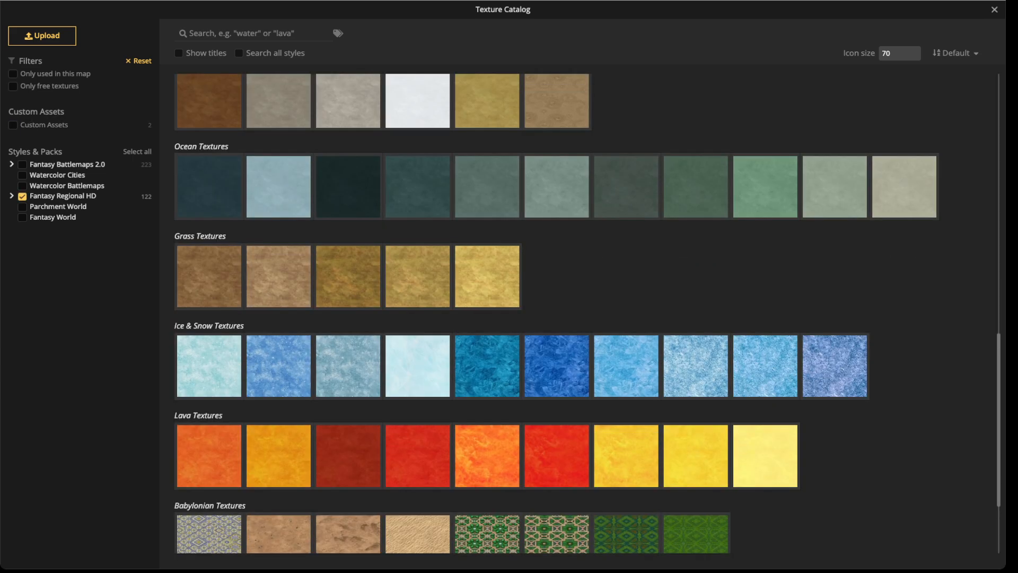
scroll(418, 246, up, 2)
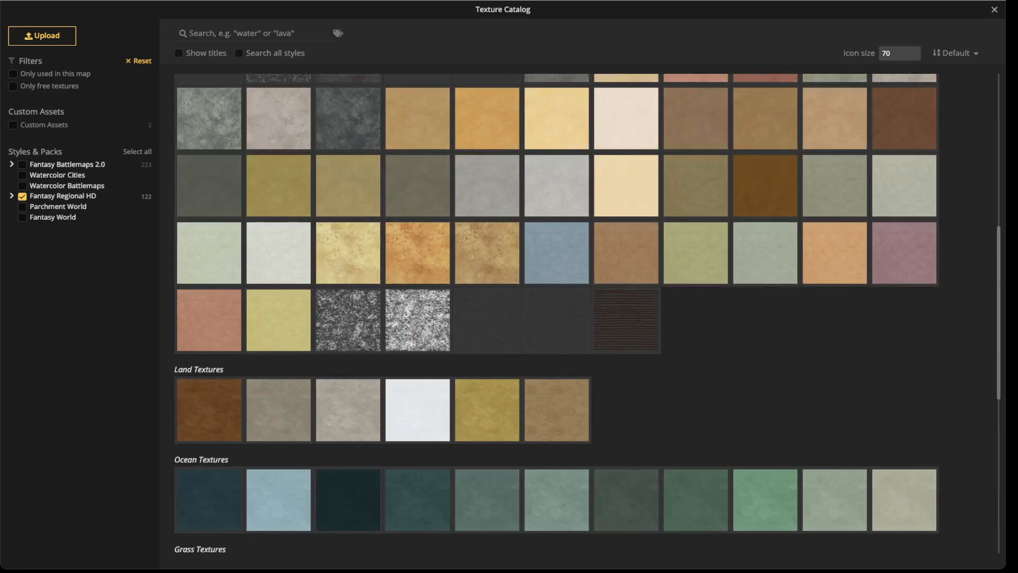
scroll(417, 245, up, 1)
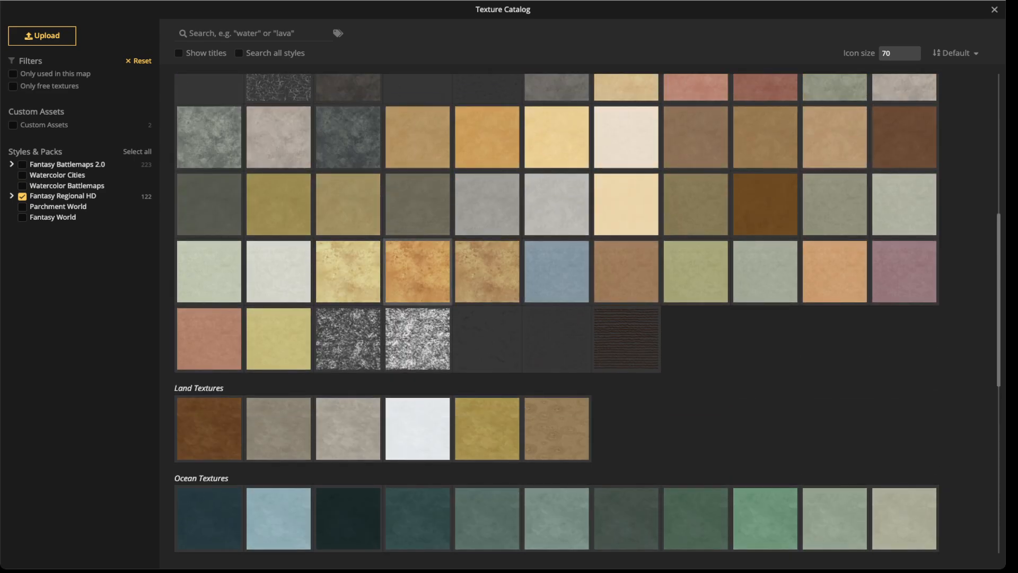
click(418, 271)
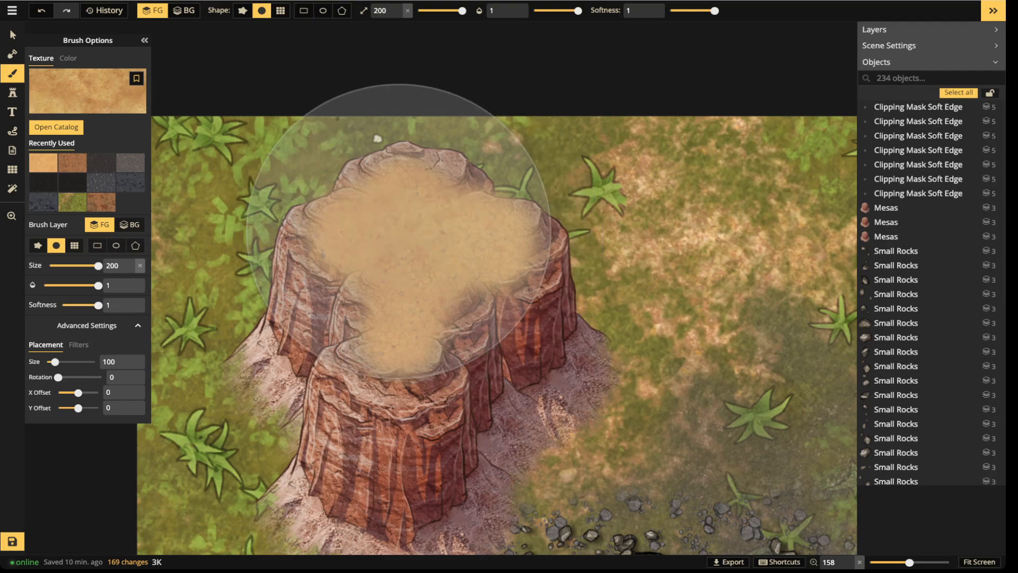
mouse_move(369, 318)
mouse_down()
mouse_move(348, 321)
mouse_move(334, 206)
mouse_move(421, 183)
mouse_move(493, 311)
mouse_move(276, 293)
mouse_move(342, 215)
mouse_up()
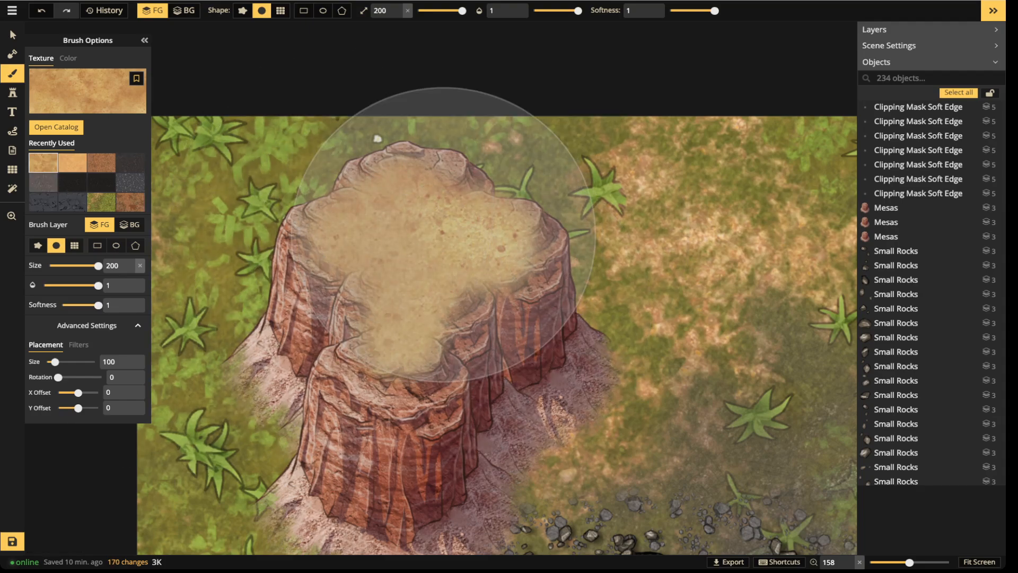
Set the brush texture's hue to -10 and repaint the mesa plateau with the redder tint.
click(79, 344)
click(72, 361)
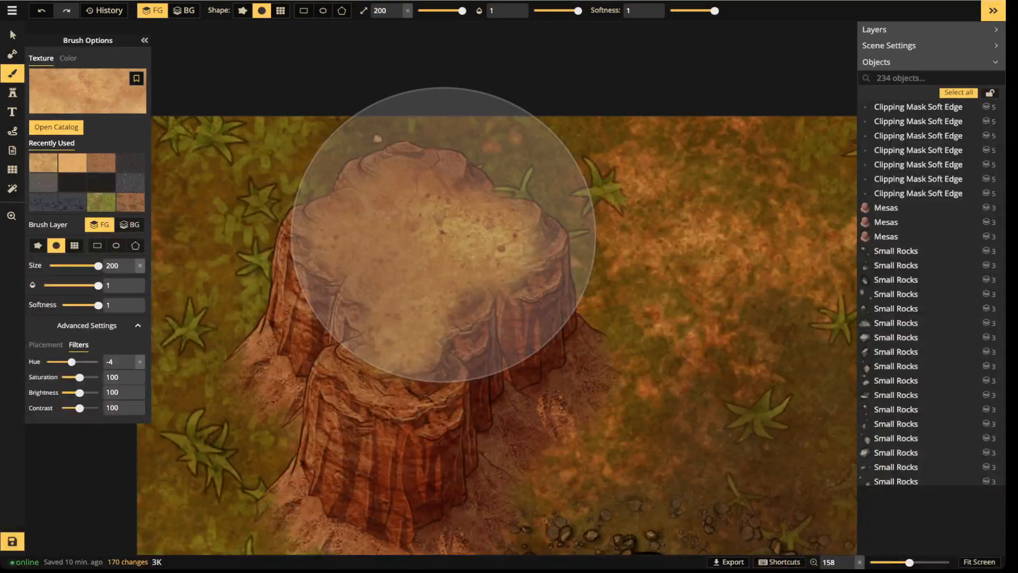
drag(72, 362, 70, 362)
mouse_move(408, 208)
mouse_down()
mouse_move(400, 262)
mouse_move(437, 185)
mouse_move(418, 308)
mouse_move(437, 202)
mouse_move(407, 301)
mouse_move(406, 188)
mouse_move(369, 292)
mouse_move(395, 186)
mouse_move(385, 253)
mouse_move(353, 297)
mouse_move(444, 234)
mouse_up()
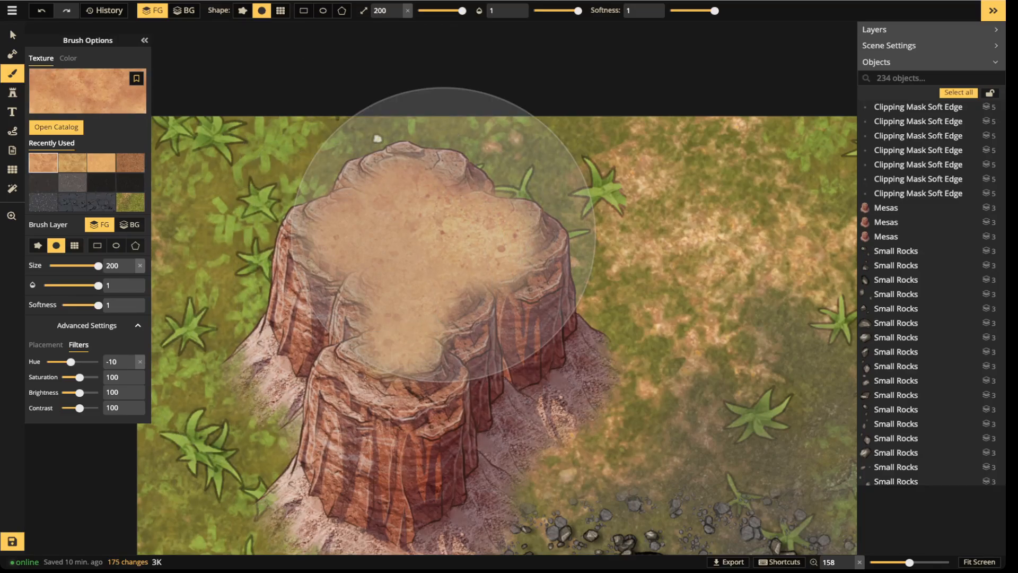
Group all the mesas with their clipping masks and move the group slightly southwest.
click(12, 35)
scroll(493, 278, down, 2)
scroll(398, 164, down, 2)
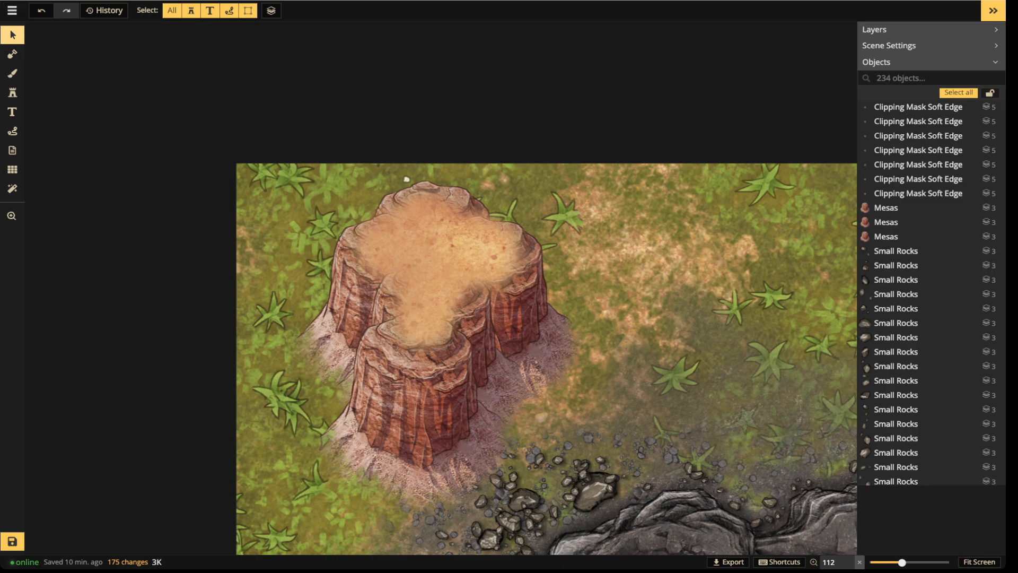
click(407, 179)
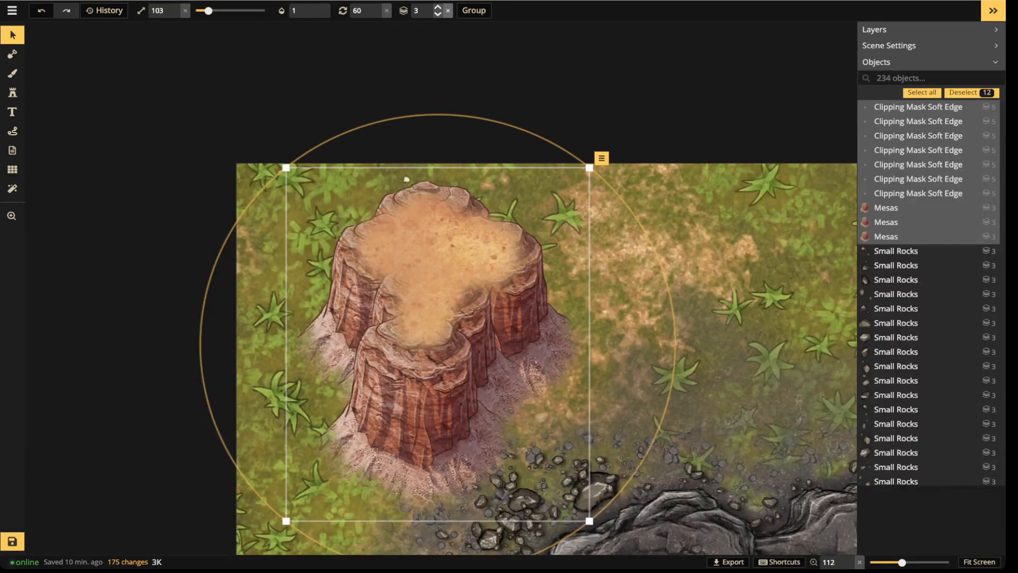
click(474, 10)
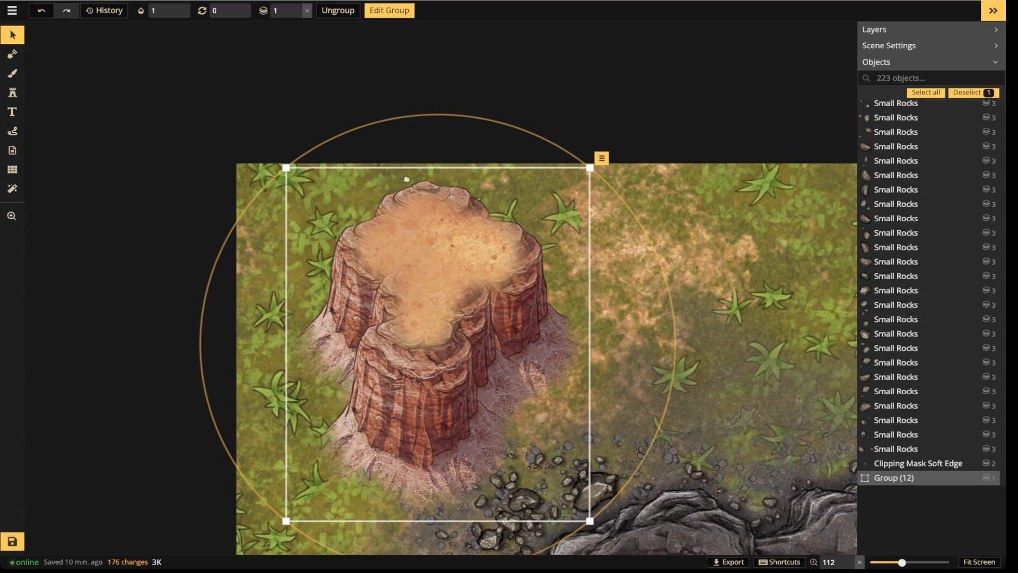
drag(414, 319, 383, 339)
Stamp two smaller Mesas on layer 1: a size 63 butte at the plateau's northern end and a cluster of spires on the southern mesa.
click(13, 92)
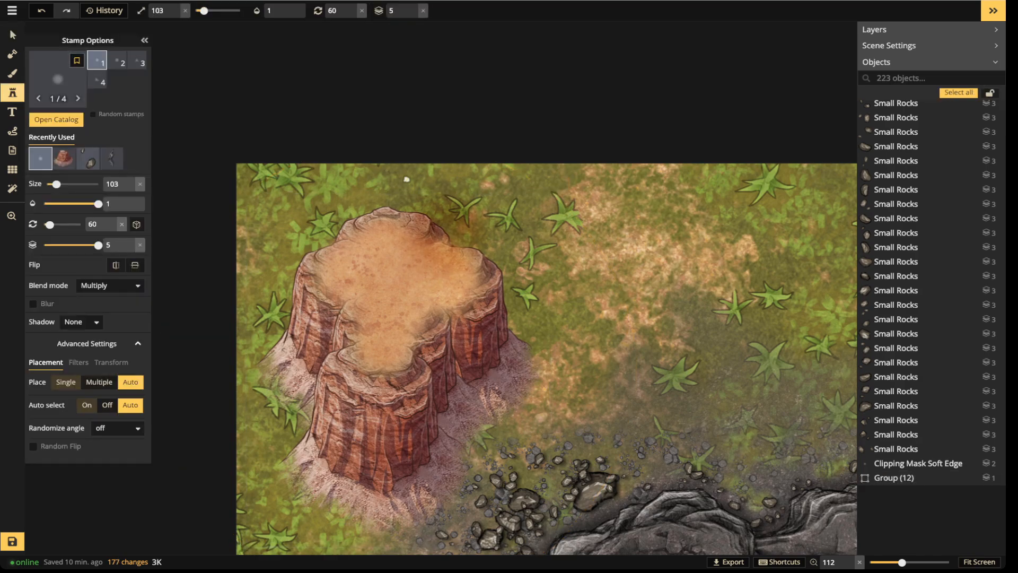
scroll(407, 180, up, 3)
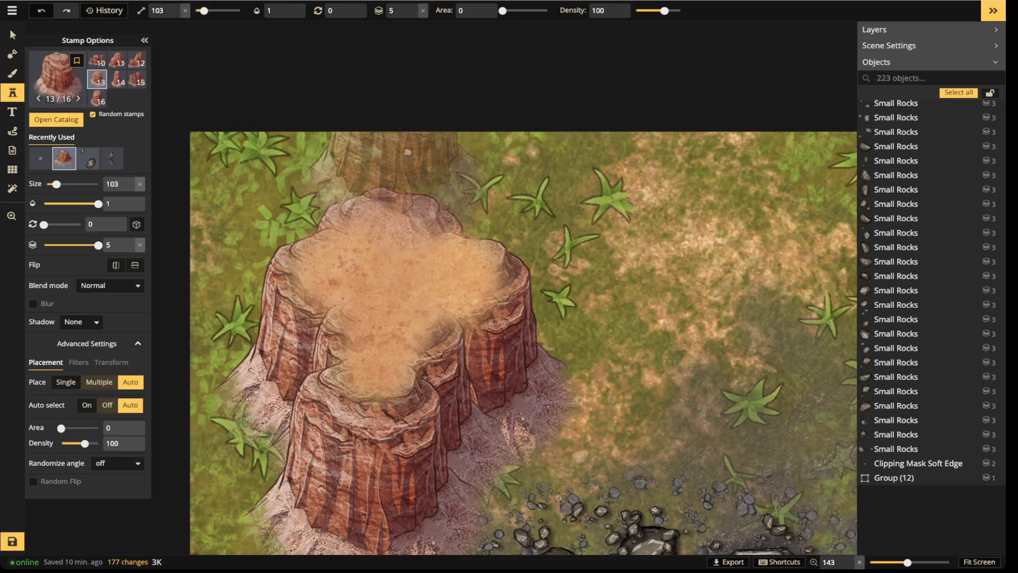
click(423, 10)
scroll(398, 233, down, 1)
scroll(395, 223, down, 3)
click(396, 222)
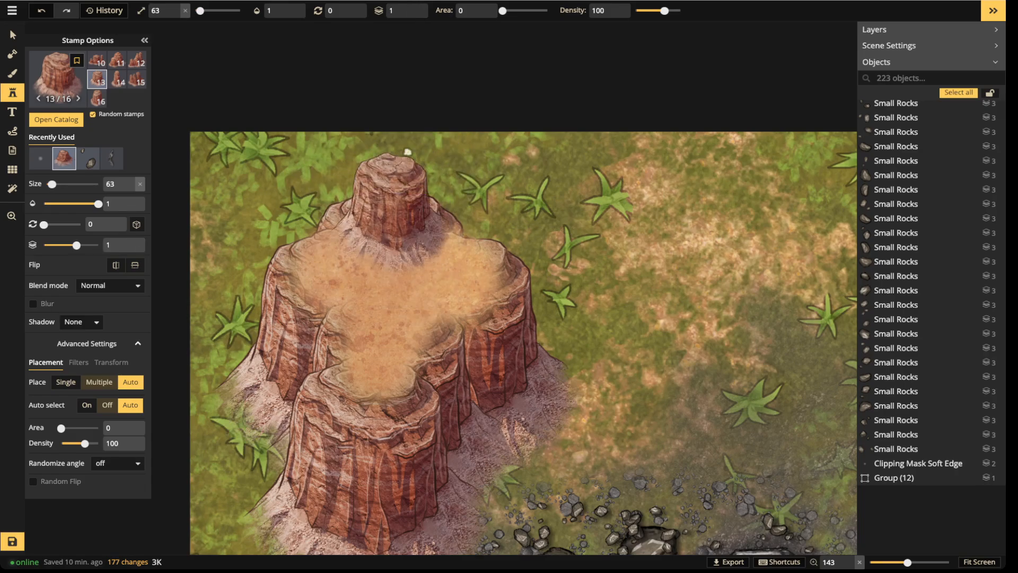
scroll(378, 365, up, 2)
click(374, 358)
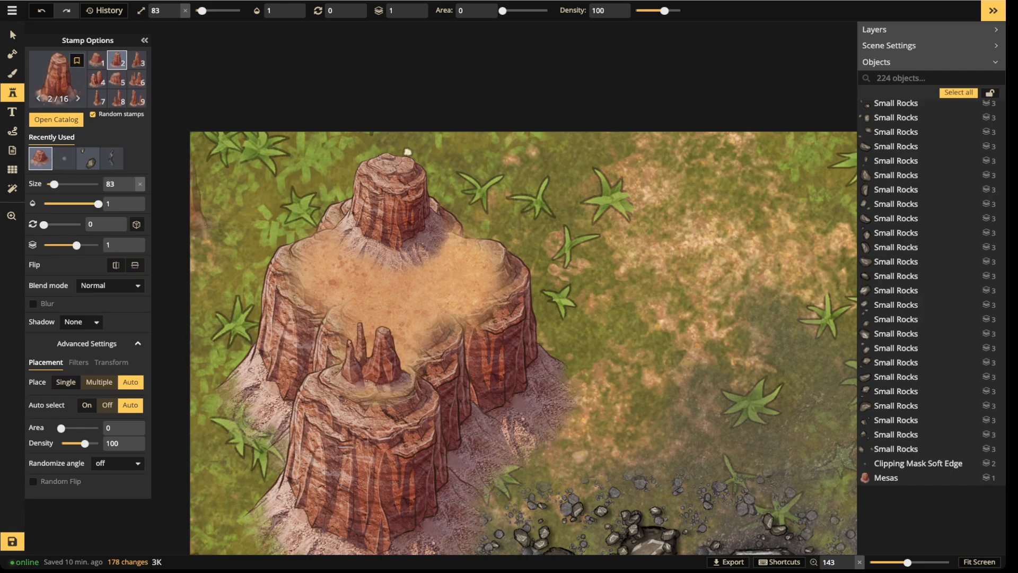
Select the two added mesas together with the mesa group and delete them from the battlemap.
key(v)
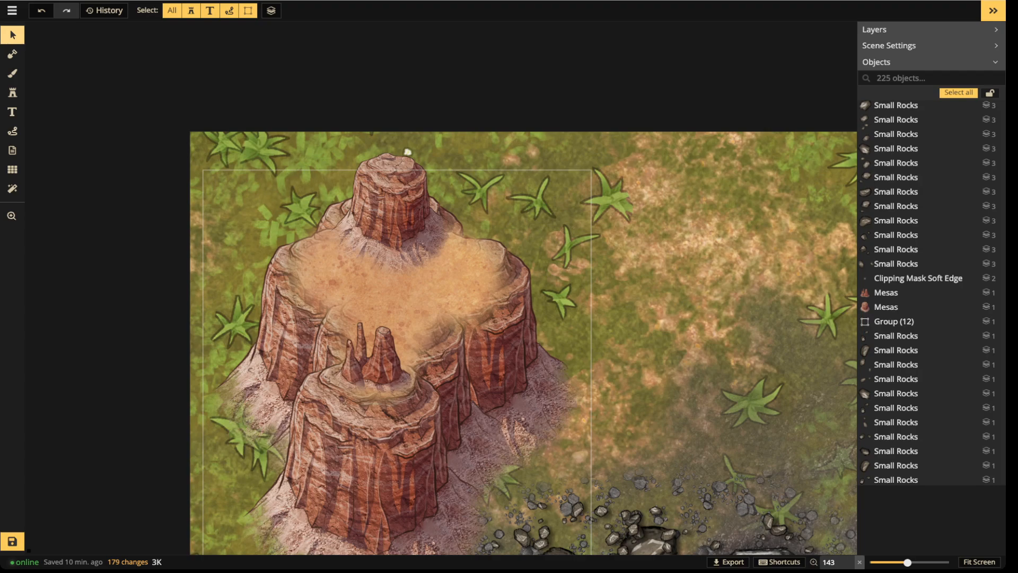
click(407, 152)
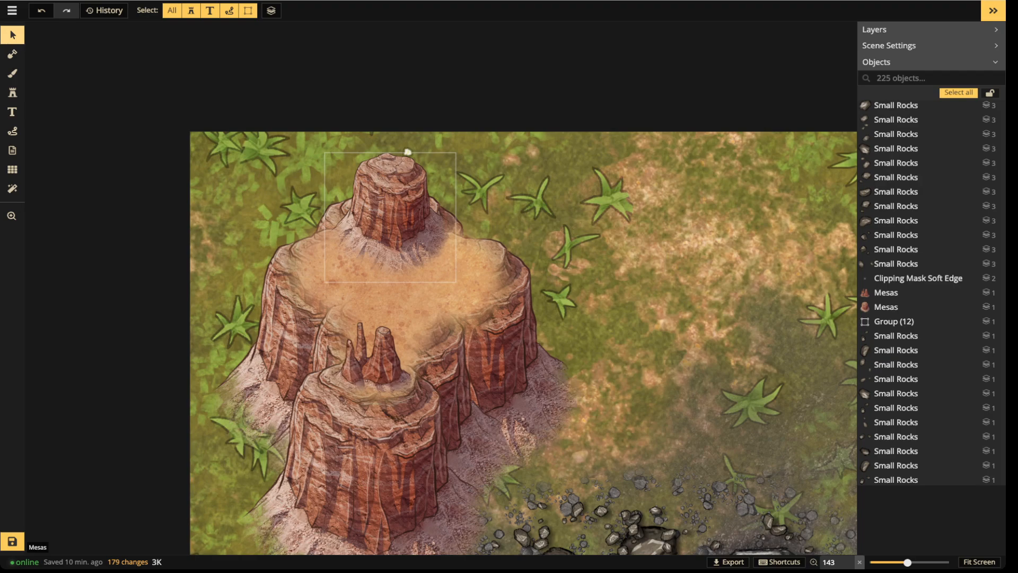
scroll(407, 152, down, 2)
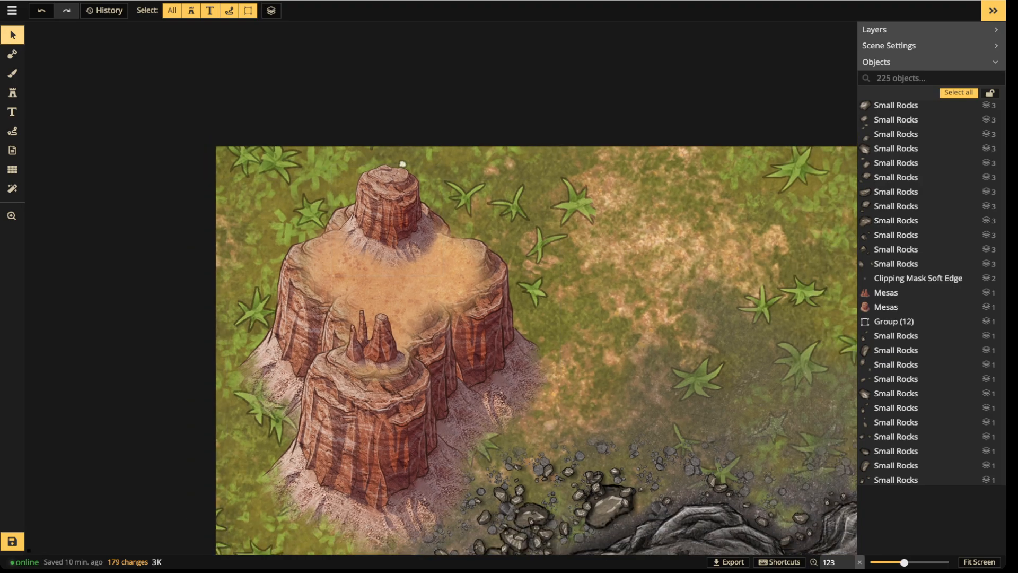
drag(264, 122, 585, 410)
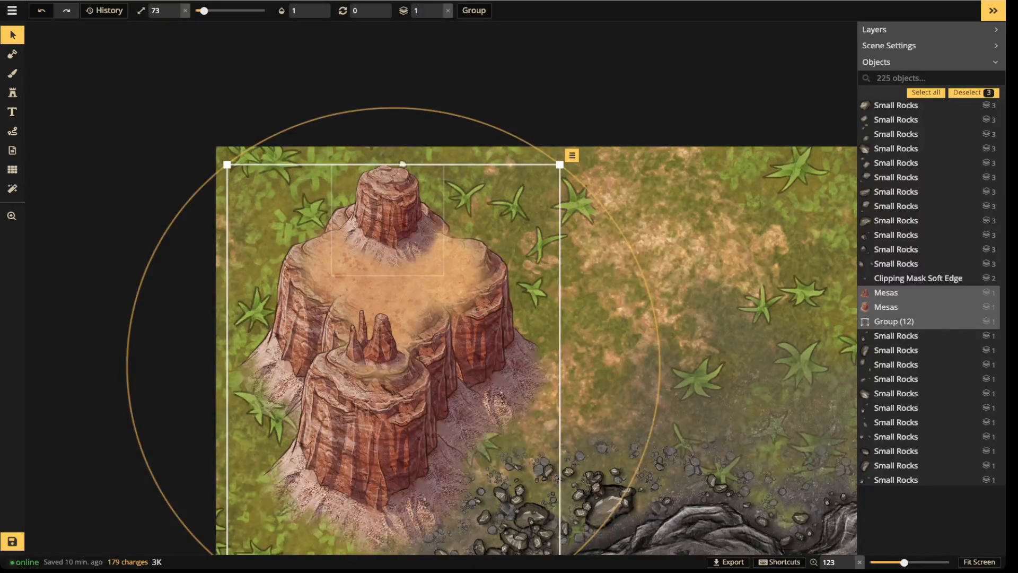
scroll(284, 276, down, 2)
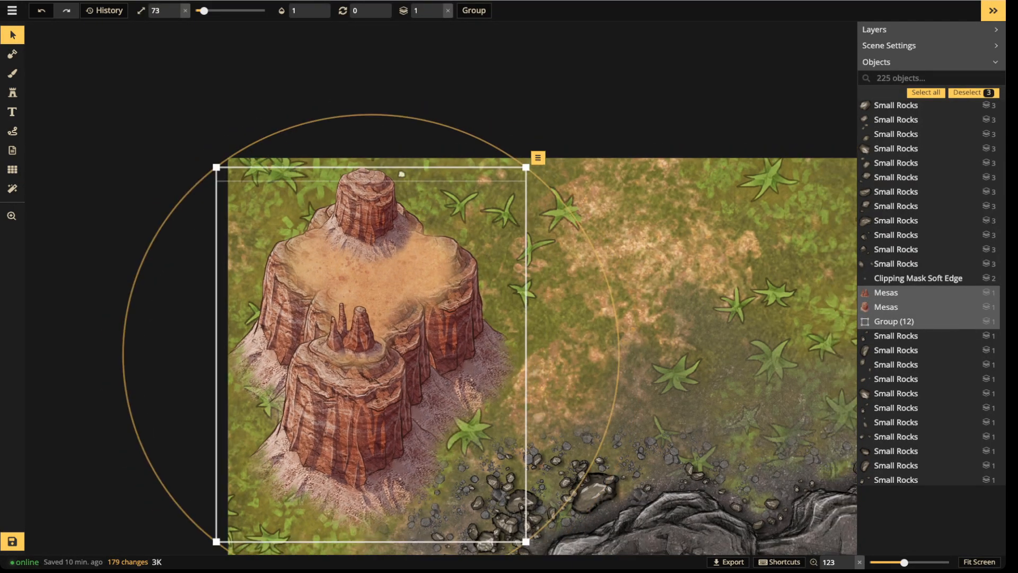
scroll(374, 349, down, 1)
key(Delete)
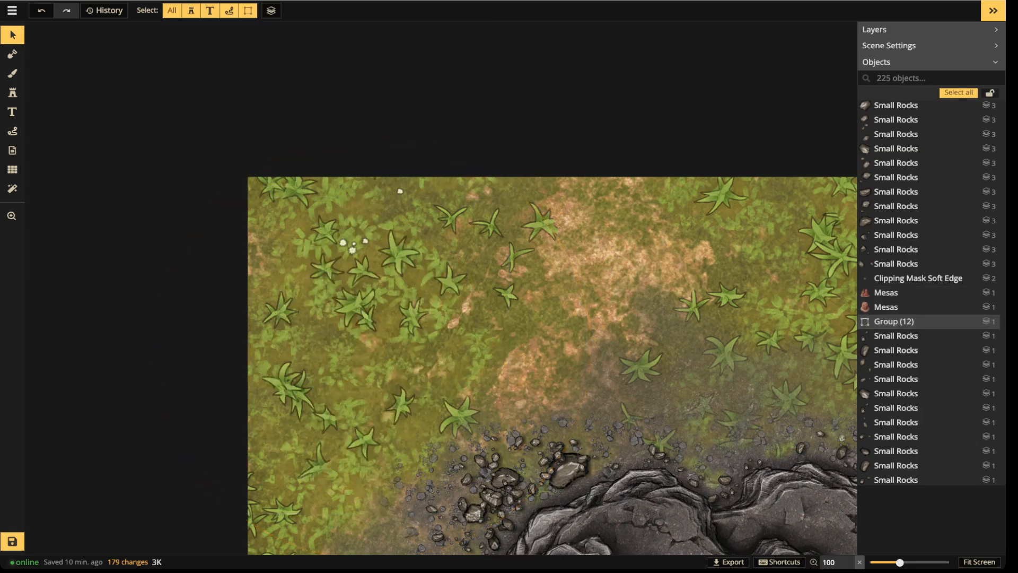
Review the whole battlemap, checking the grassy ground, the scattered rocks and the rocky cliff gap along the southern edge.
key(z)
scroll(467, 281, down, 1)
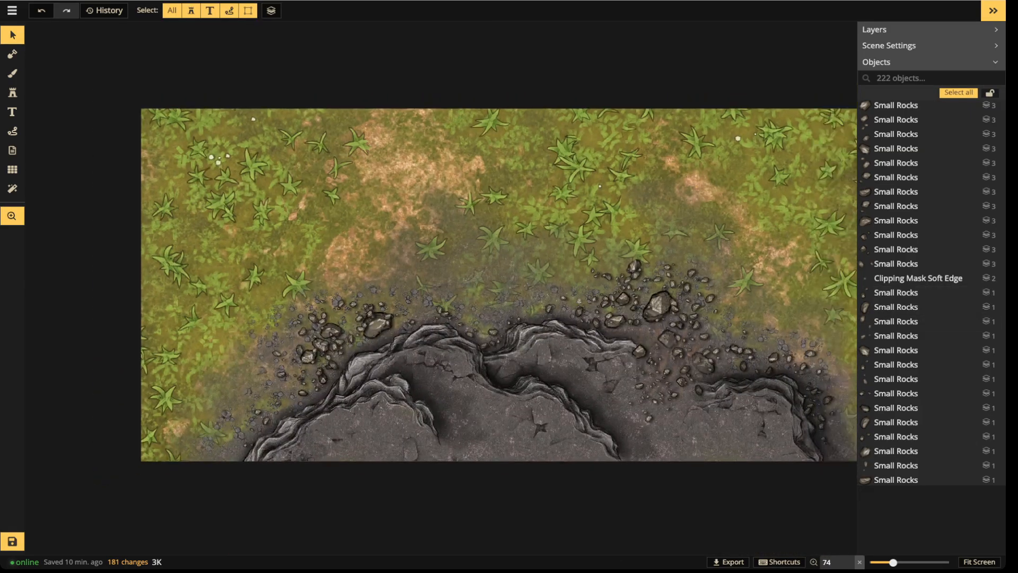
scroll(497, 284, down, 1)
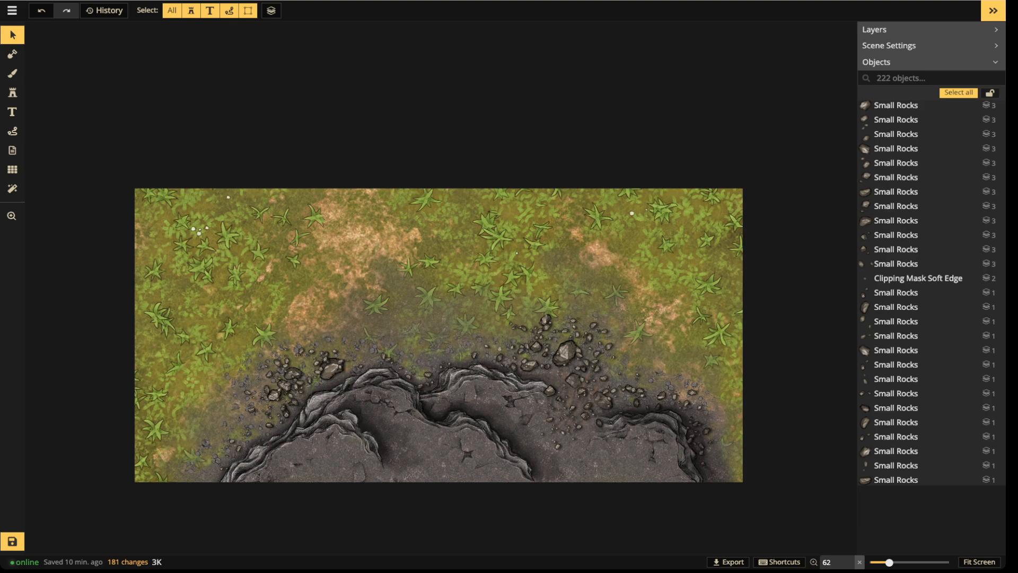
scroll(319, 309, down, 2)
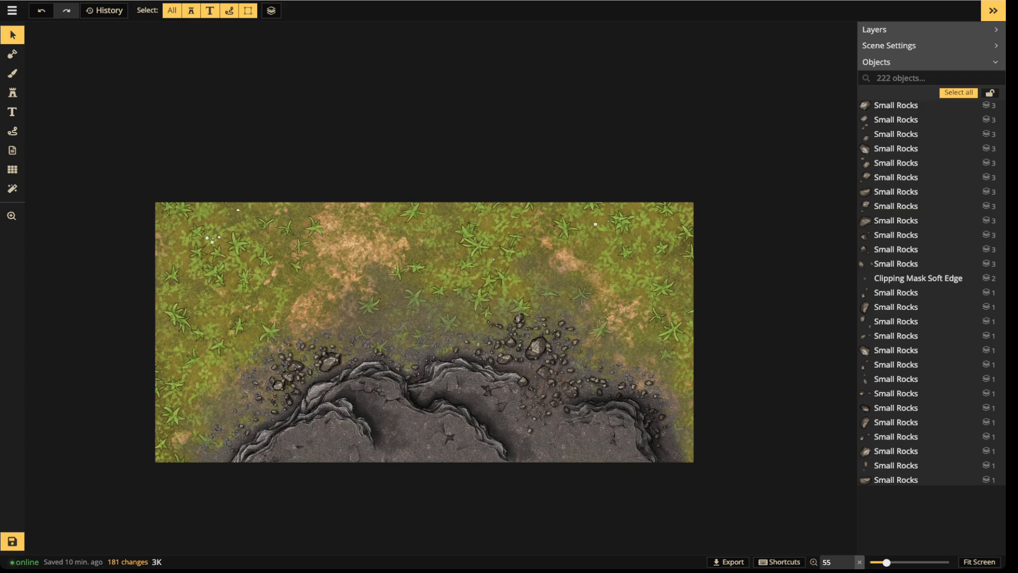
scroll(294, 500, down, 1)
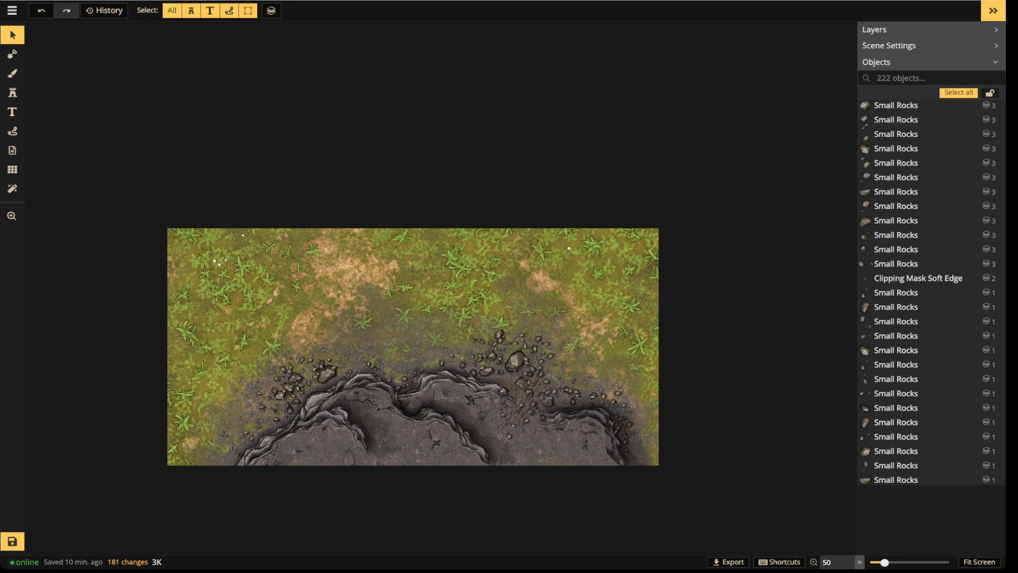
scroll(318, 362, up, 2)
scroll(429, 344, up, 2)
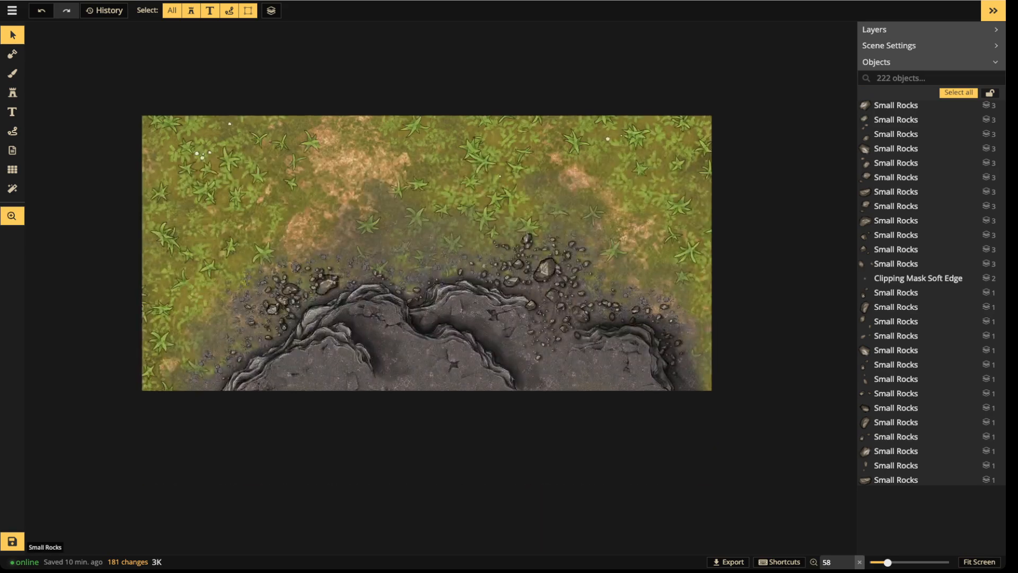
scroll(372, 318, up, 2)
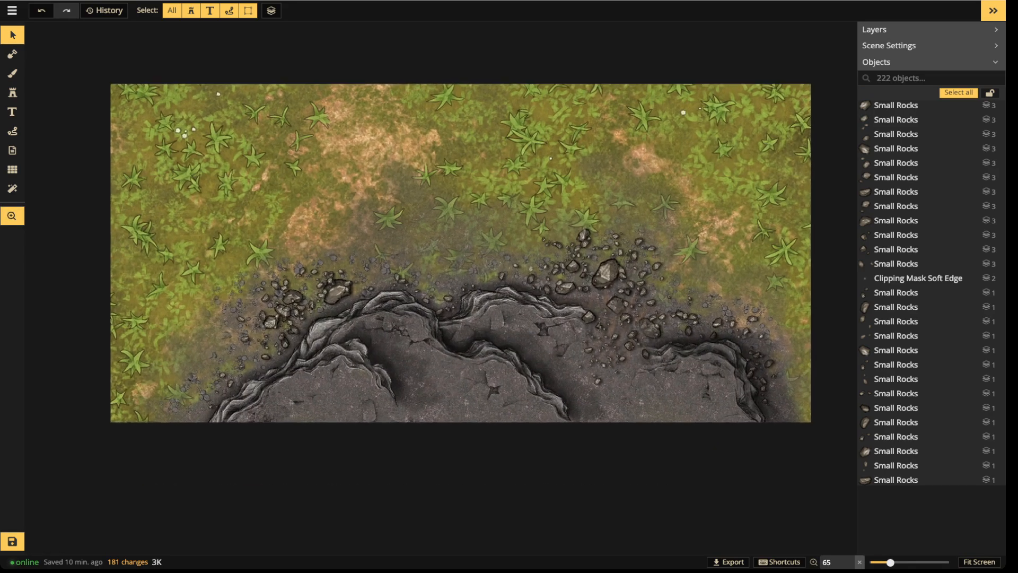
scroll(422, 360, up, 1)
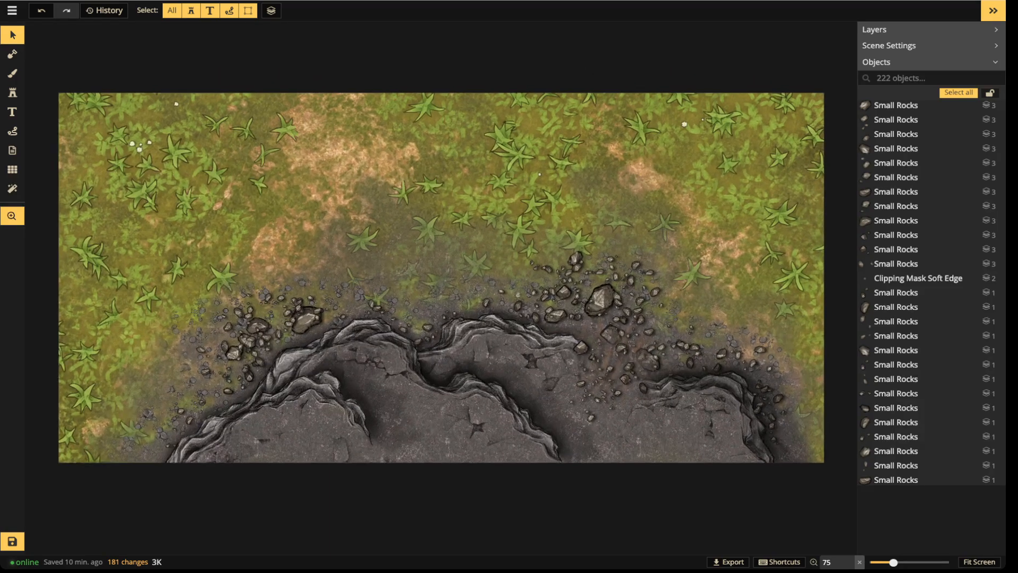
drag(404, 305, 403, 333)
scroll(403, 332, down, 1)
scroll(403, 333, up, 1)
scroll(416, 345, up, 1)
scroll(415, 344, down, 2)
scroll(415, 344, up, 2)
scroll(416, 345, down, 1)
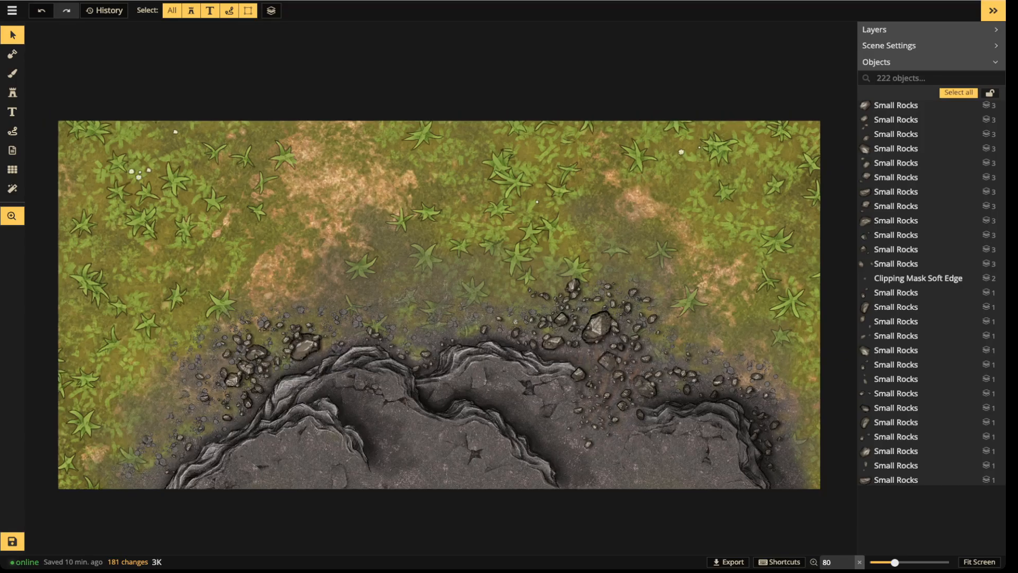